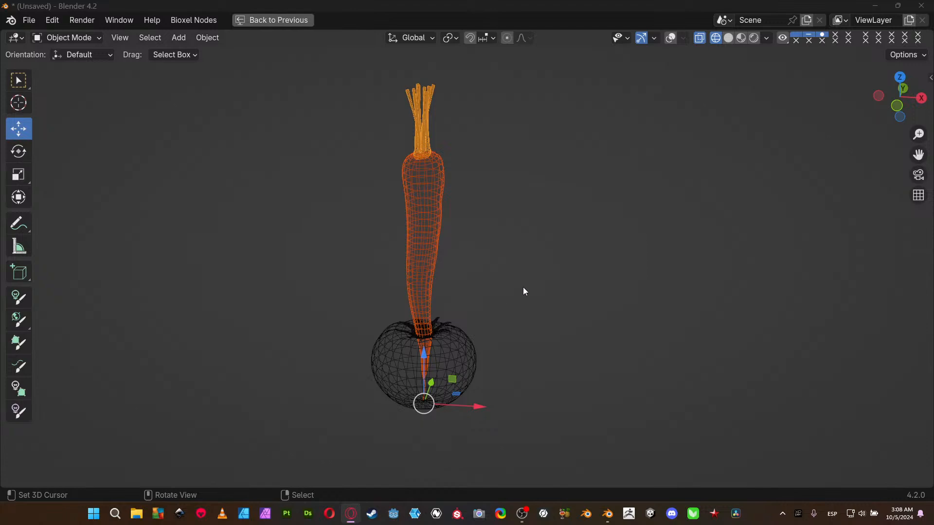
- In solid shading, move the carrot about 0.29 m along negative X and select both the carrot and the tomato
click(728, 38)
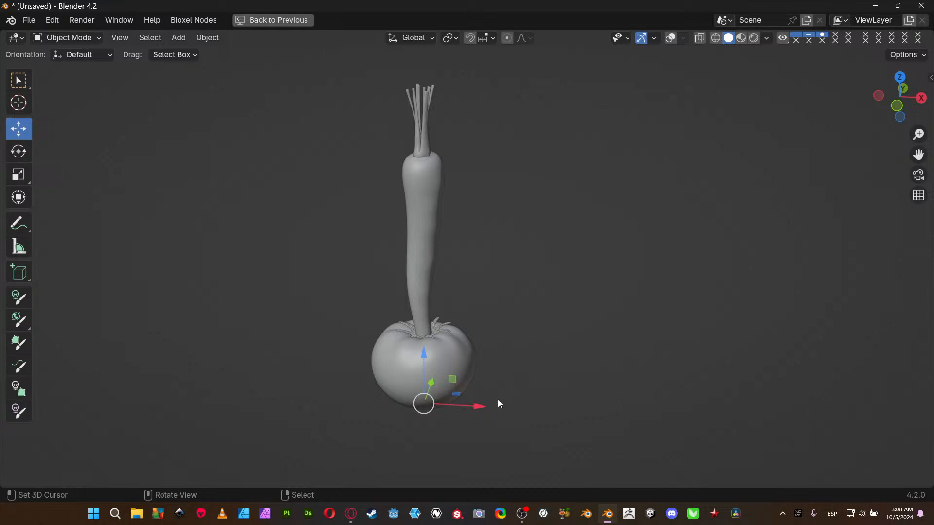
drag(482, 411, 389, 410)
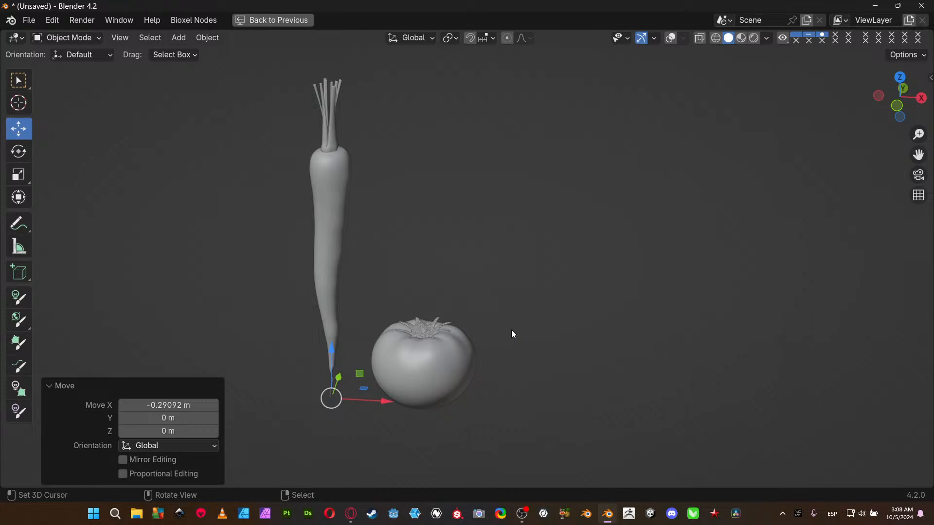
drag(289, 104, 476, 391)
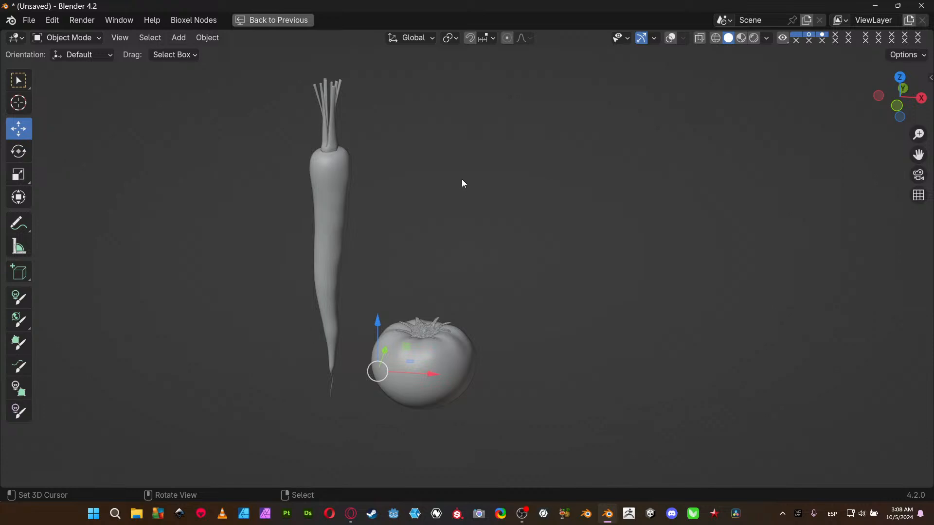
- Inspect the tomato's leafy calyx and its fine hairs up close, and return to an overview of both vegetables
scroll(475, 307, up, 8)
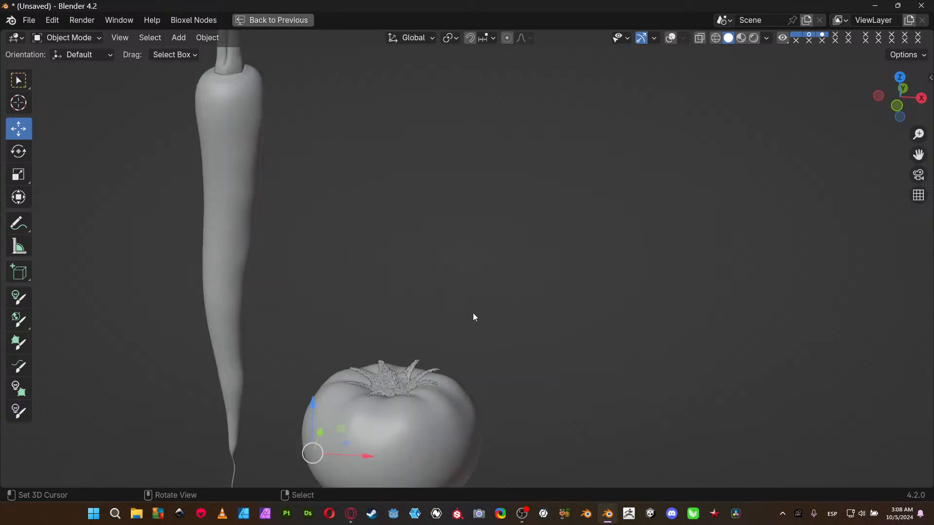
scroll(489, 260, up, 3)
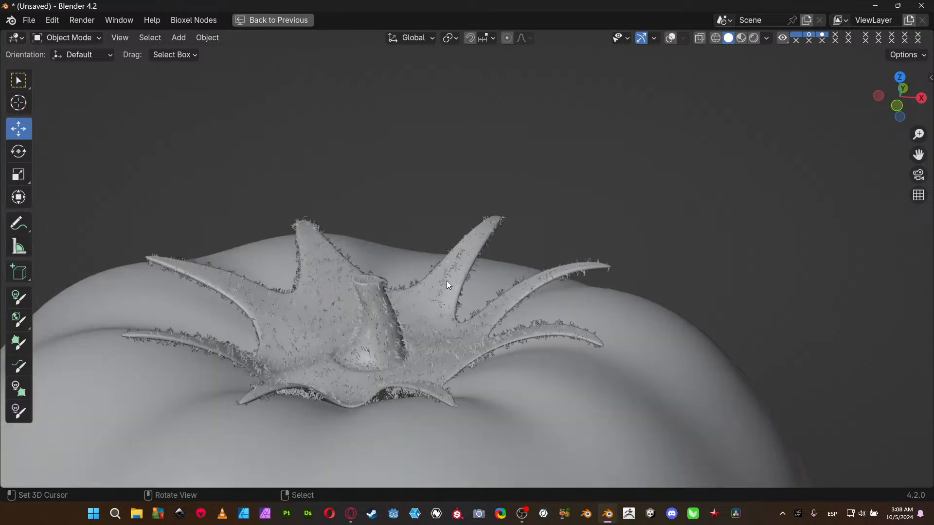
scroll(428, 273, down, 2)
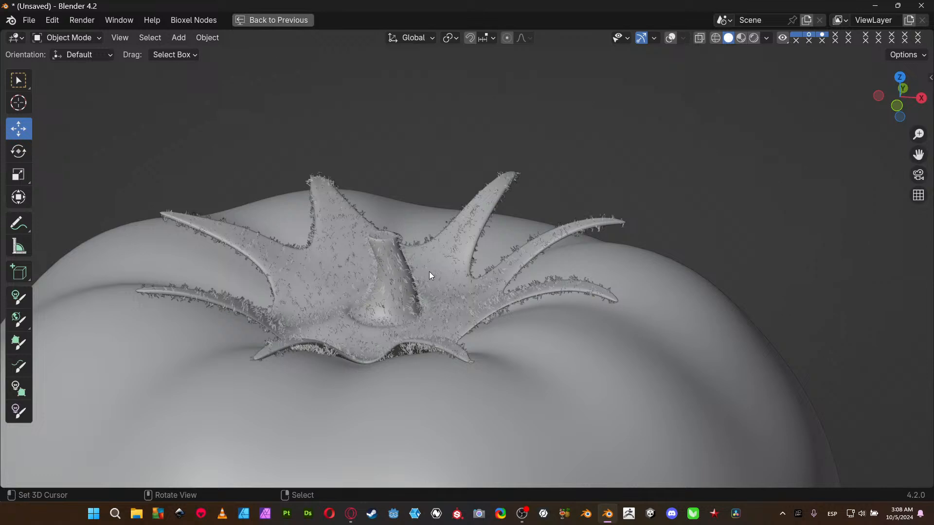
middle_drag(429, 271, 402, 288)
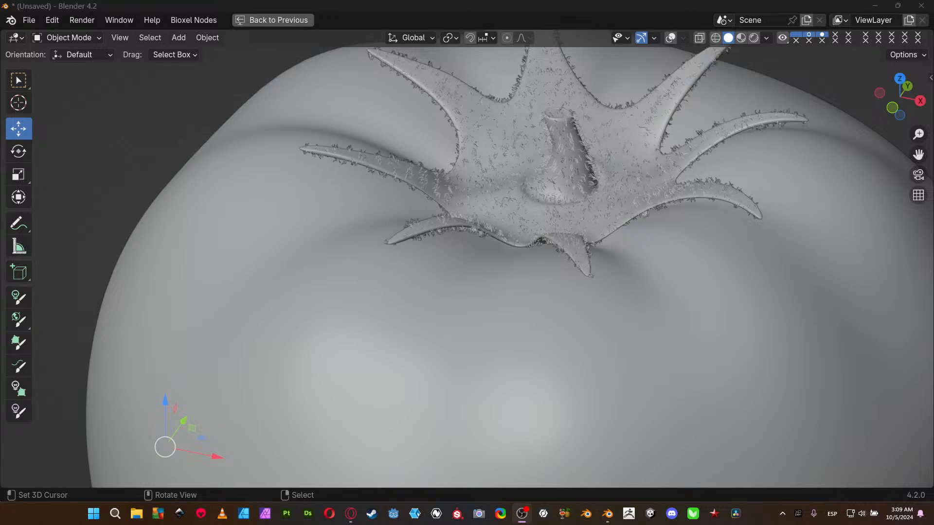
key(alt+Tab)
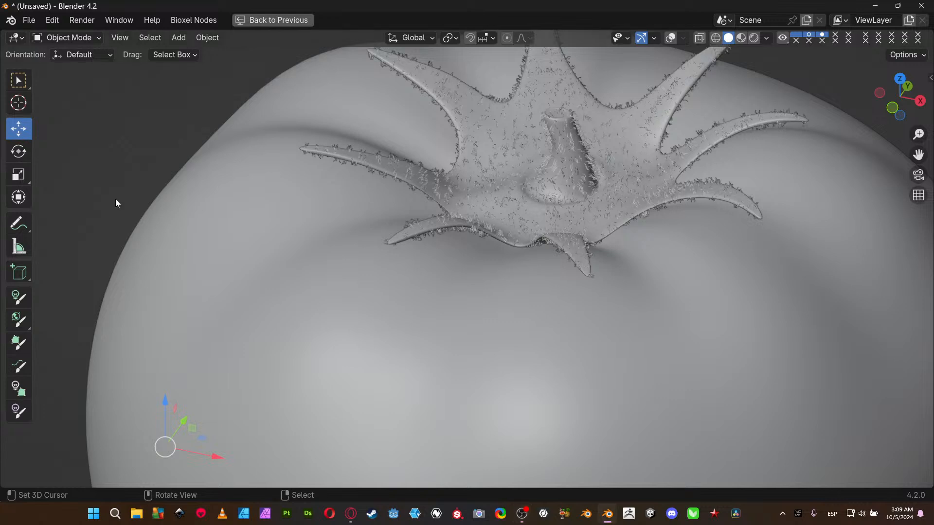
scroll(384, 192, down, 8)
middle_drag(412, 271, 389, 273)
scroll(454, 243, down, 4)
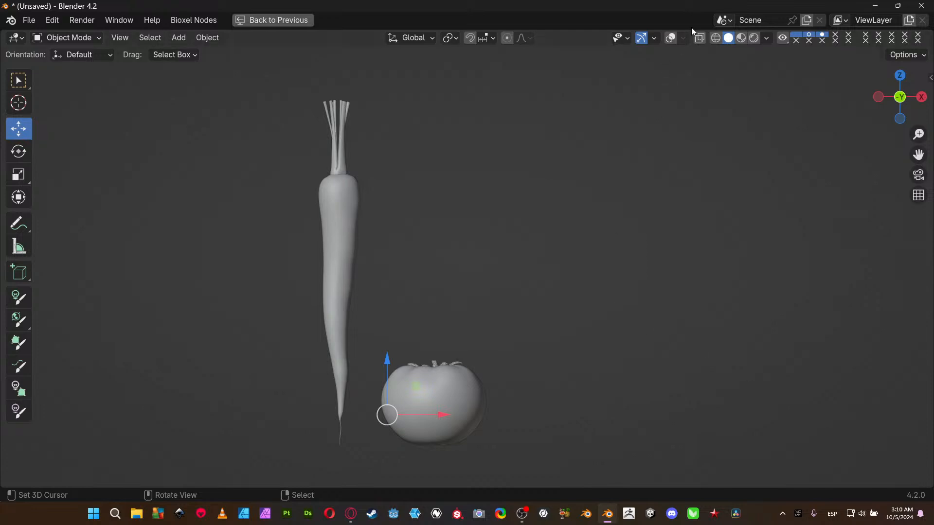
- Turn on the viewport overlays and restore the full multi-editor layout from the maximized 3D view
click(670, 38)
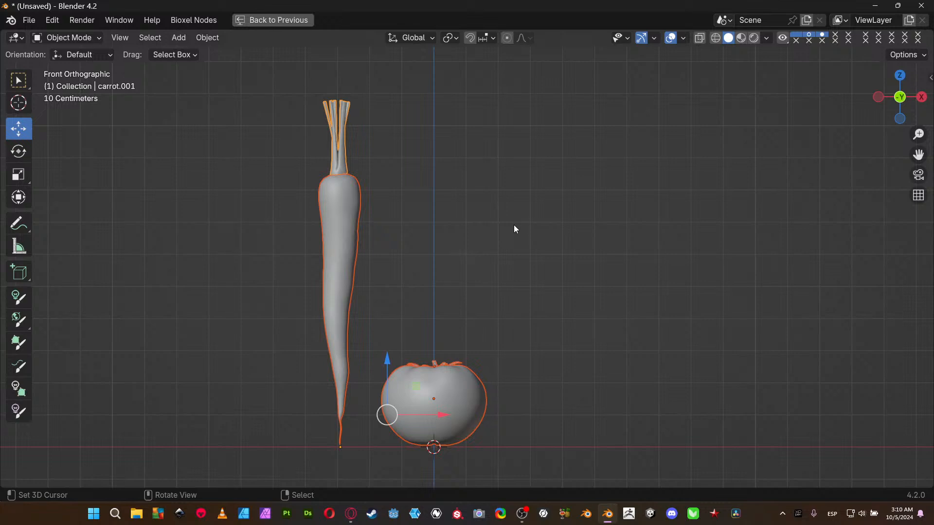
middle_drag(514, 226, 465, 233)
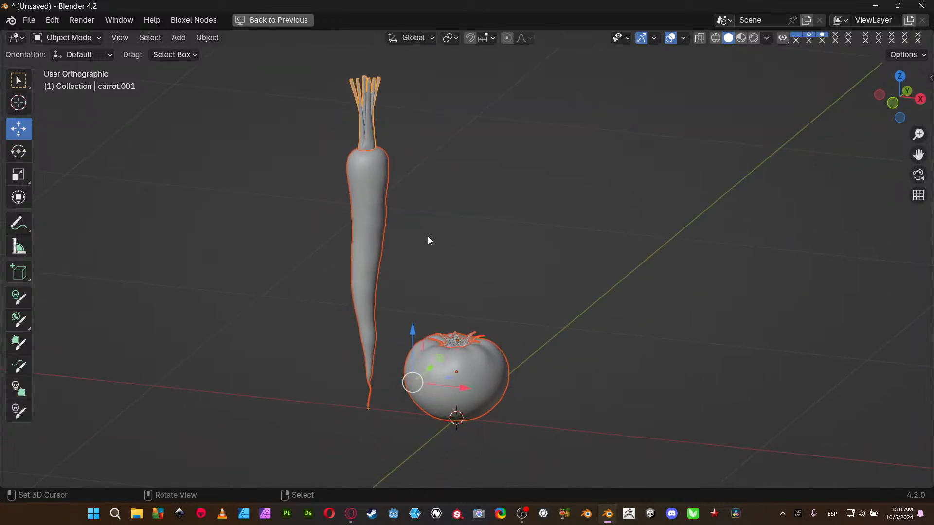
key(ctrl+space)
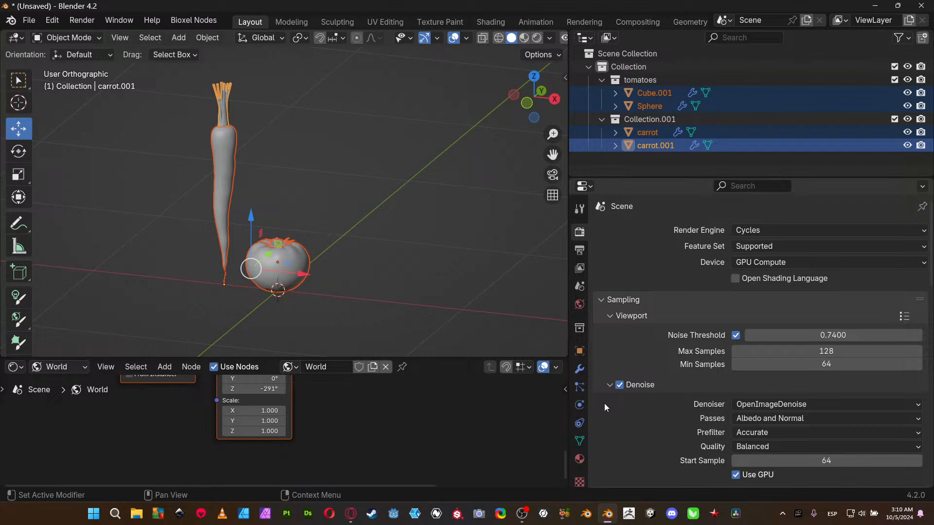
- Remove the Wicked_m material from the carrot's stems and the Carrot_m material from the carrot body
click(577, 460)
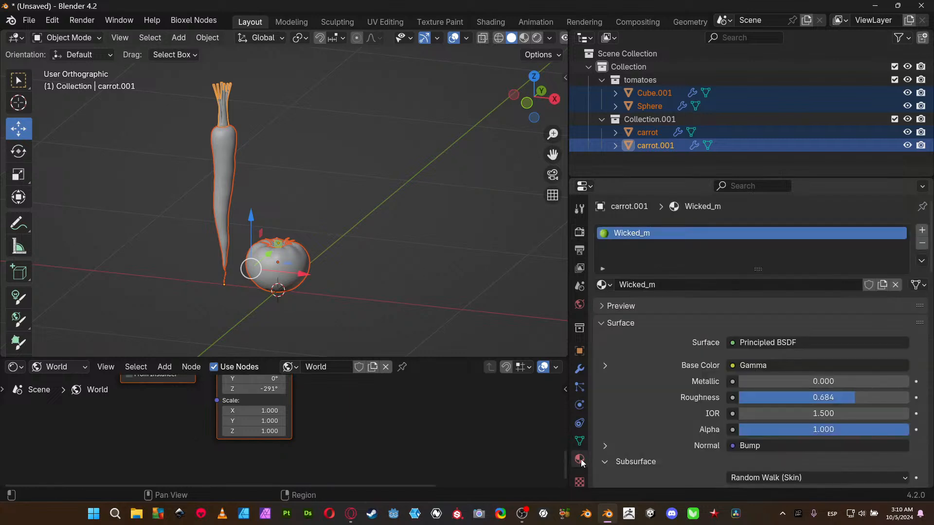
click(922, 244)
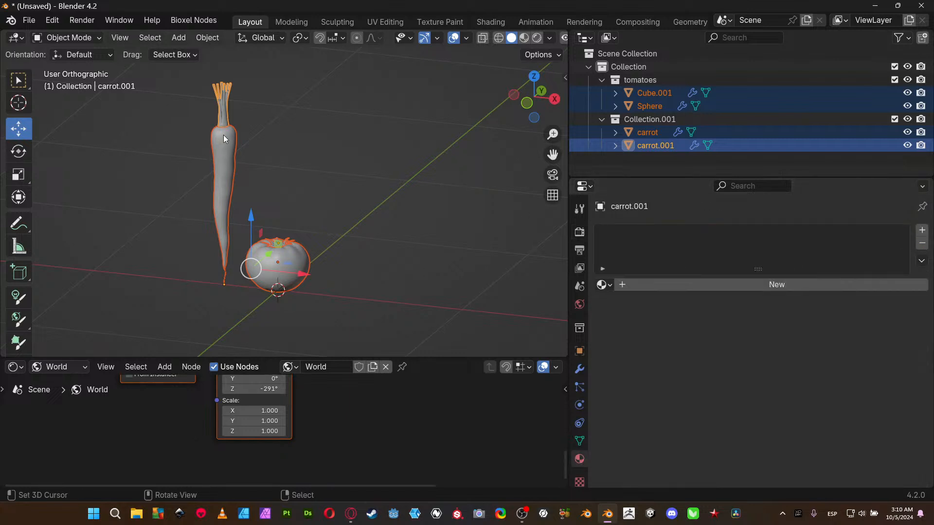
click(224, 105)
click(227, 165)
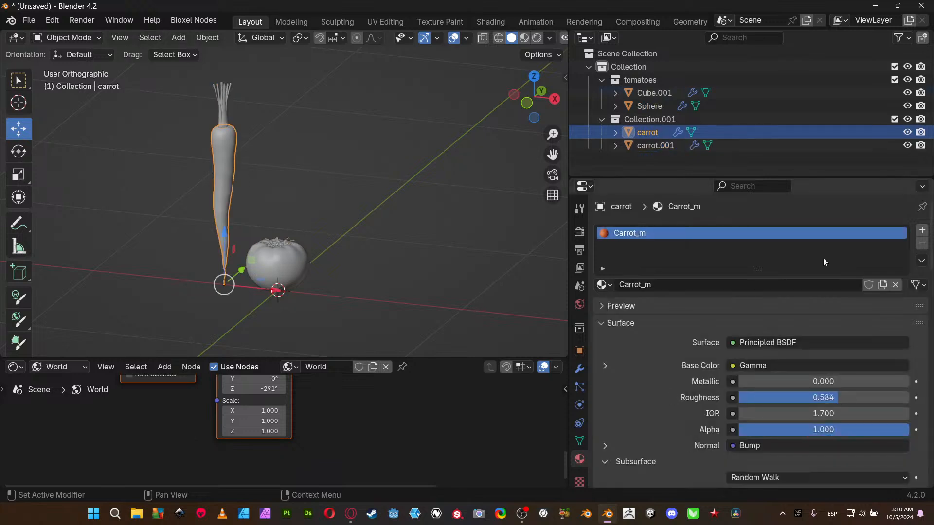
click(921, 243)
- Remove the red material from the tomato body and both Material.001 and Material.002 from its calyx
click(252, 255)
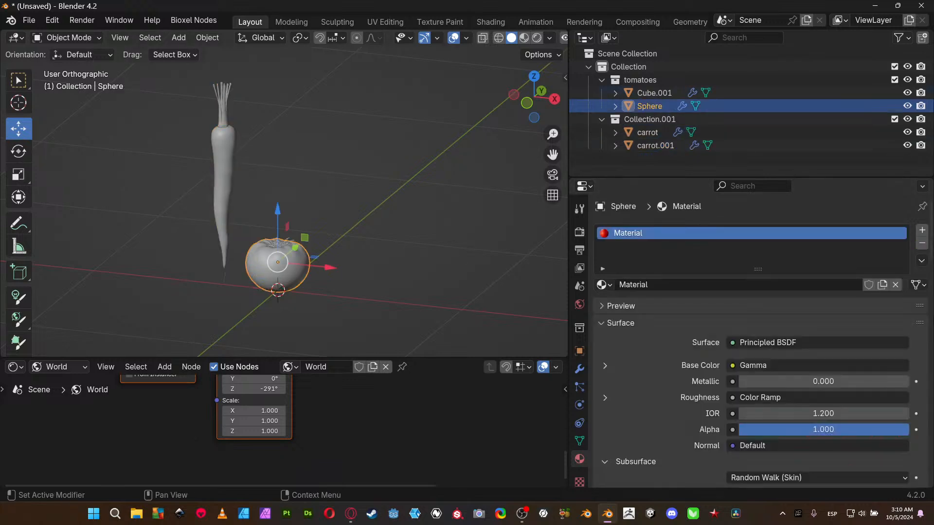
click(922, 243)
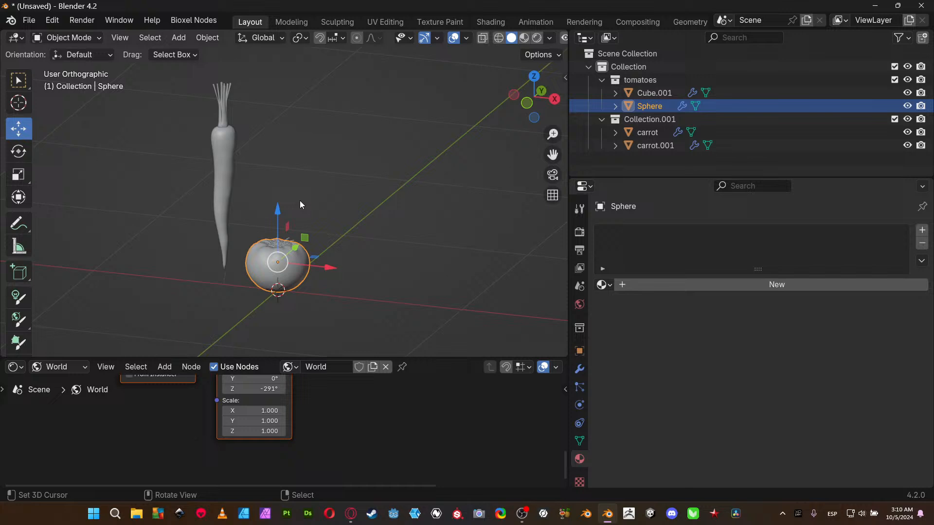
click(279, 242)
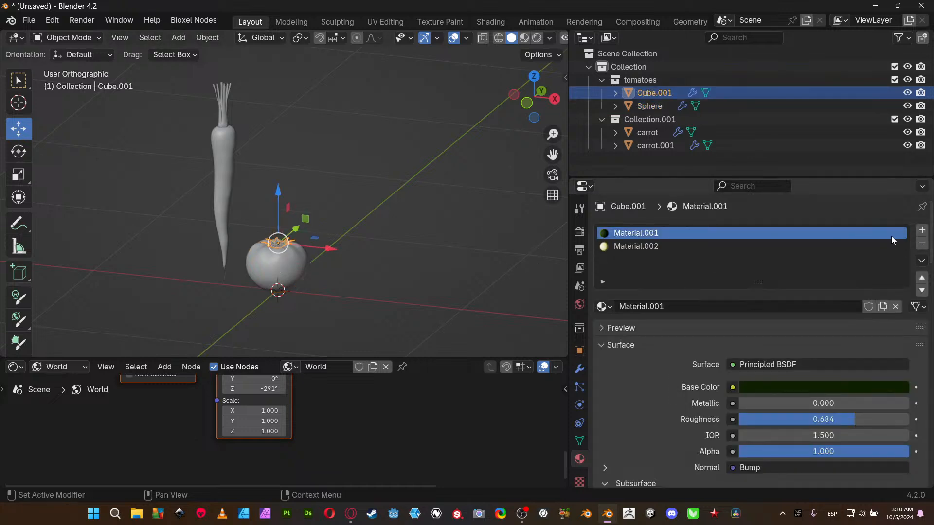
click(921, 243)
click(922, 244)
- Select the tomato body and examine the bare calyx mesh and the hair distribution along its leaves
scroll(247, 255, up, 4)
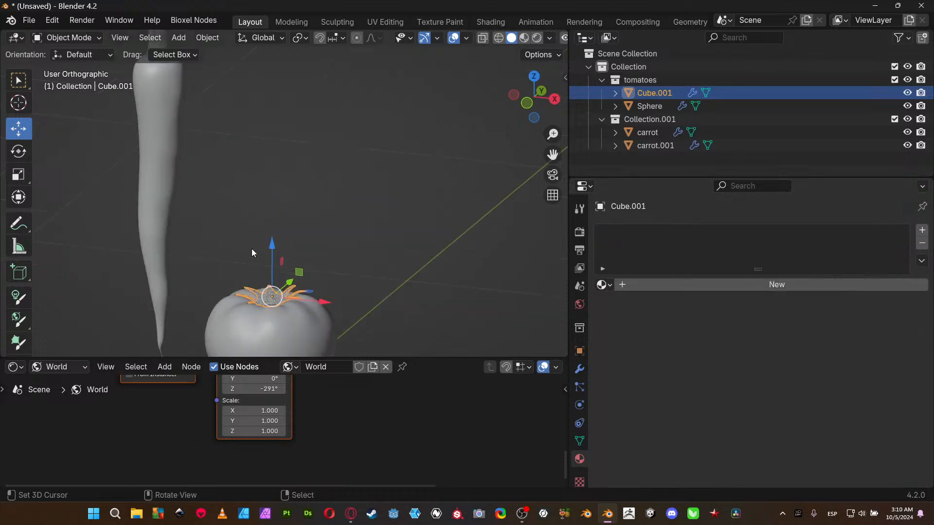
scroll(273, 235, down, 3)
click(273, 276)
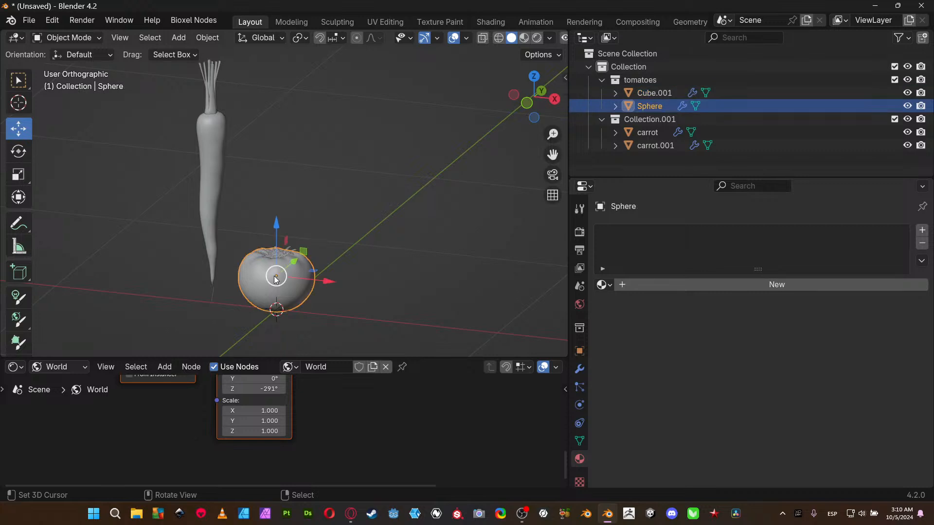
scroll(288, 252, up, 4)
scroll(288, 252, down, 3)
scroll(344, 89, up, 4)
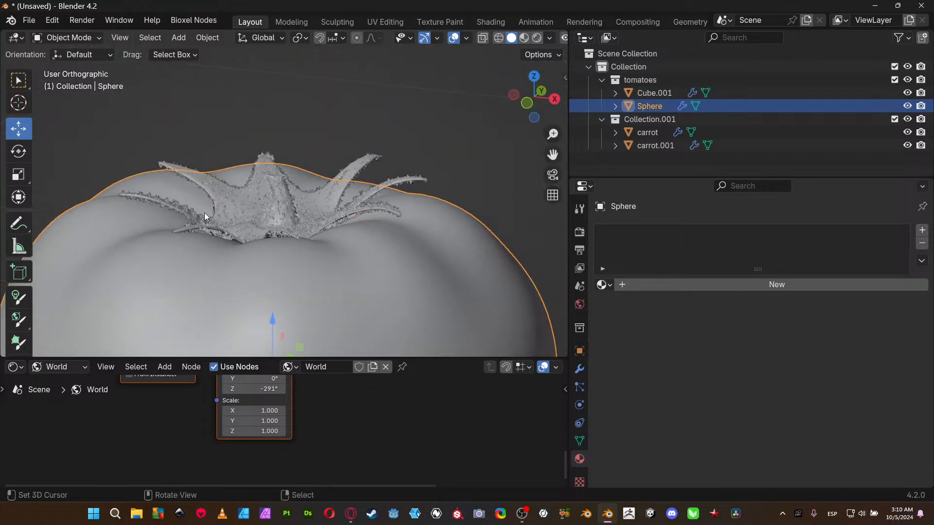
scroll(233, 211, up, 3)
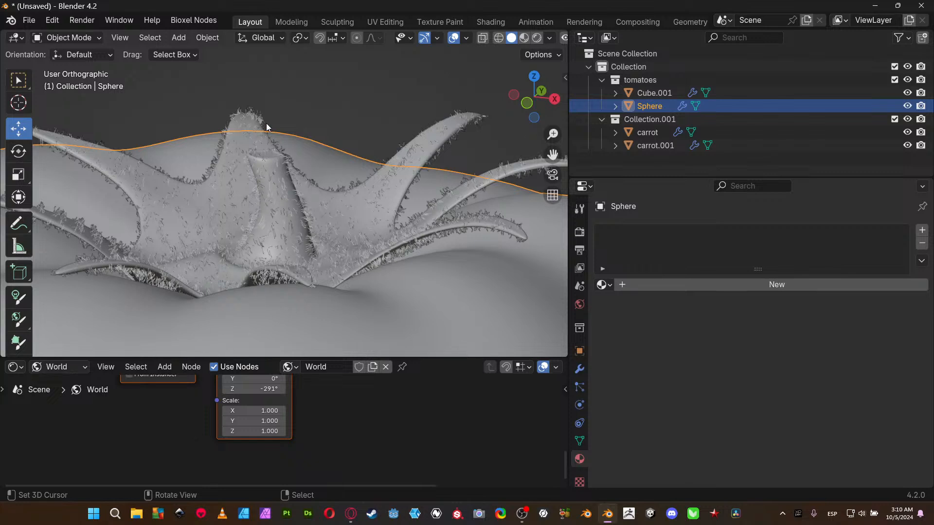
scroll(238, 181, down, 3)
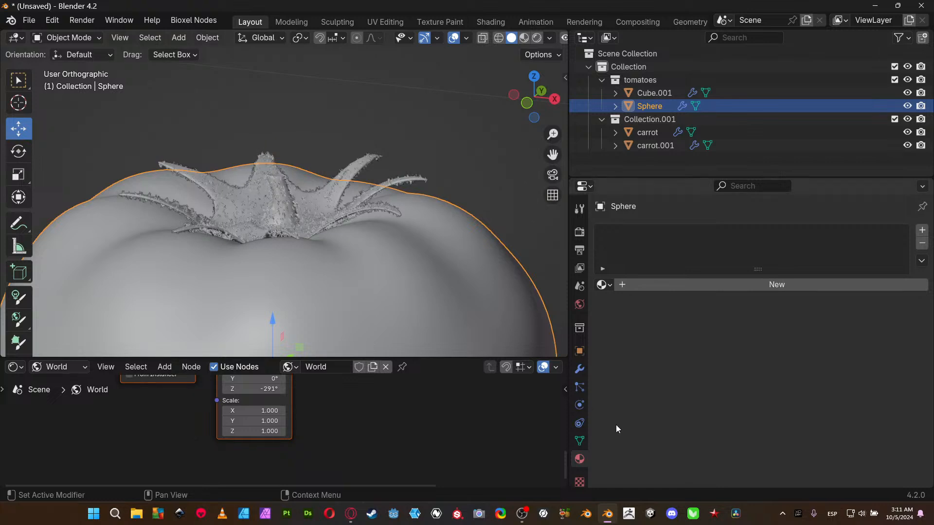
- Open the particle system of the tomato's calyx and review its hair emission settings
click(580, 387)
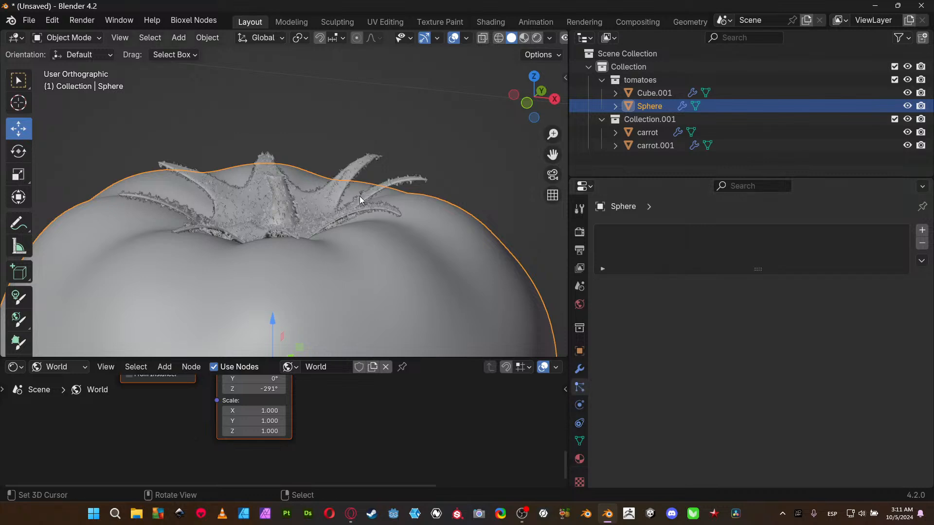
click(320, 186)
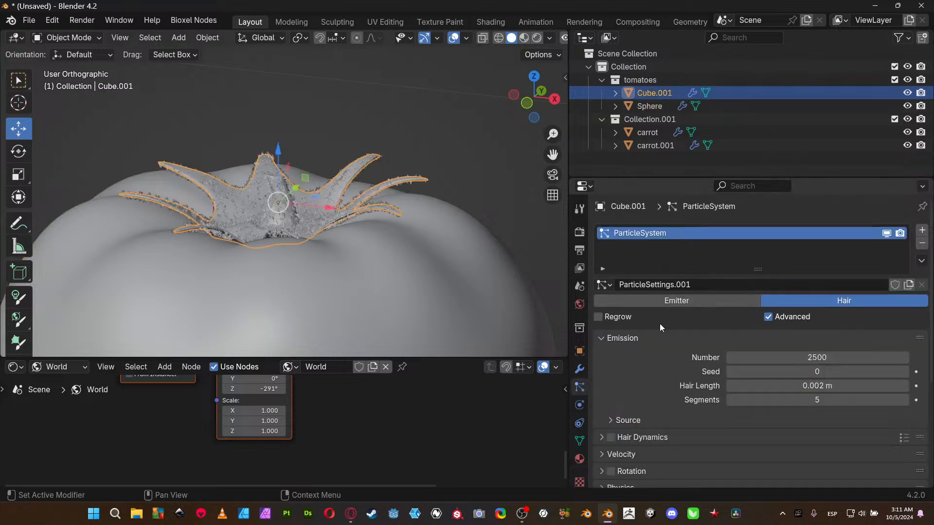
scroll(659, 324, down, 3)
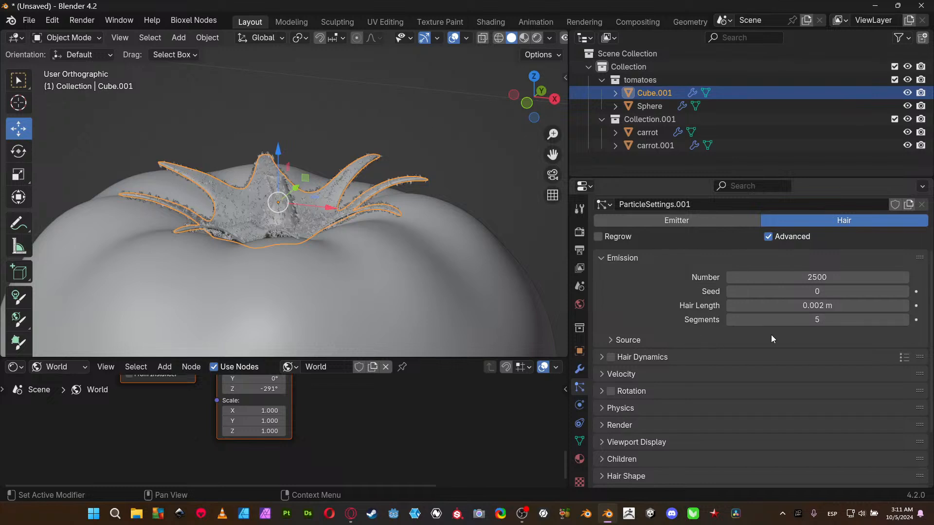
scroll(766, 389, down, 4)
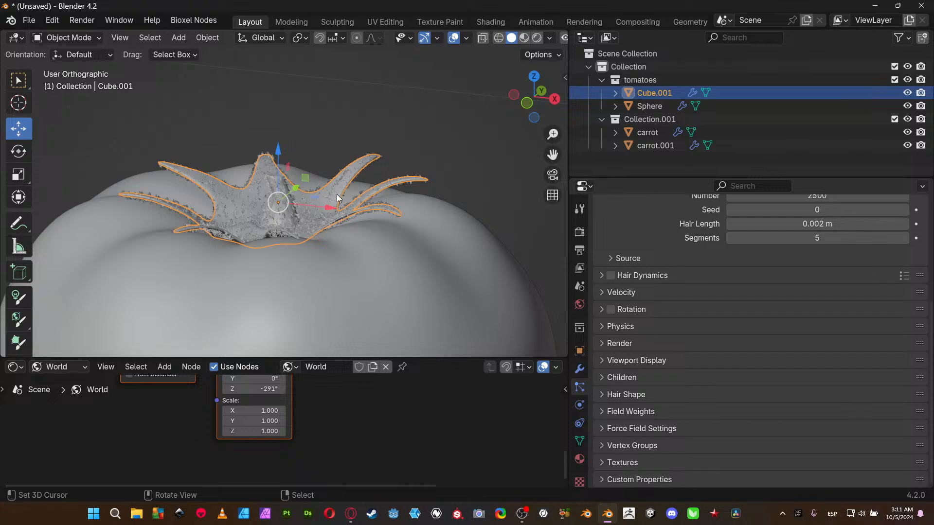
- Bring both vegetables into view and switch the node editor area below the viewport to the UV Editor
scroll(354, 123, down, 8)
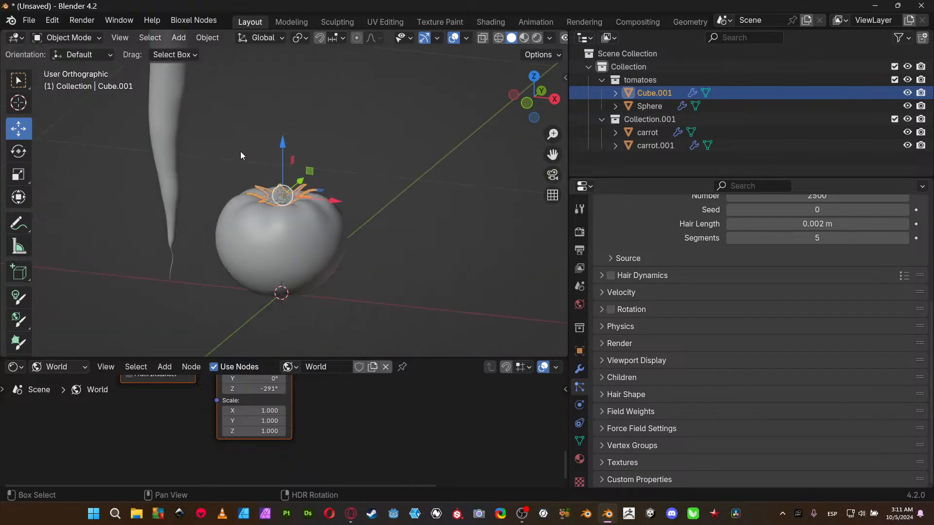
shift+middle_drag(240, 151, 255, 184)
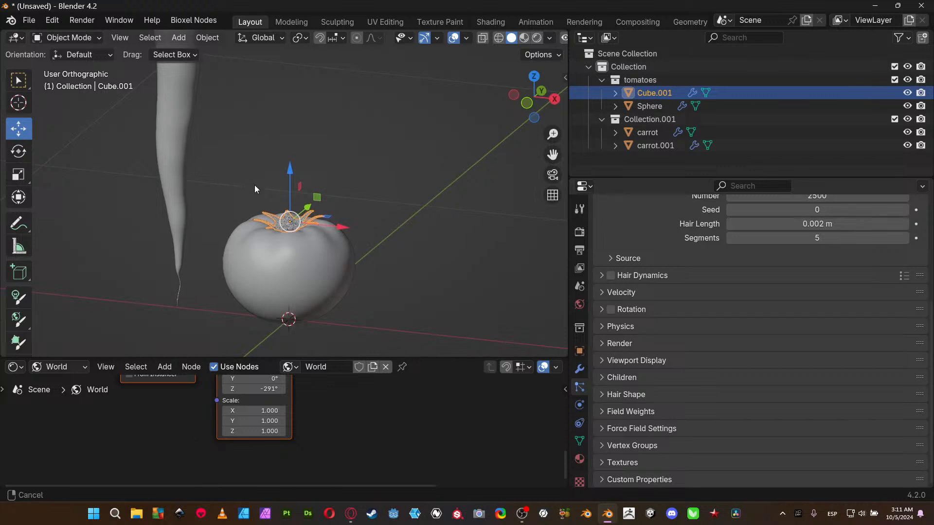
scroll(260, 117, down, 3)
shift+middle_drag(261, 117, 245, 183)
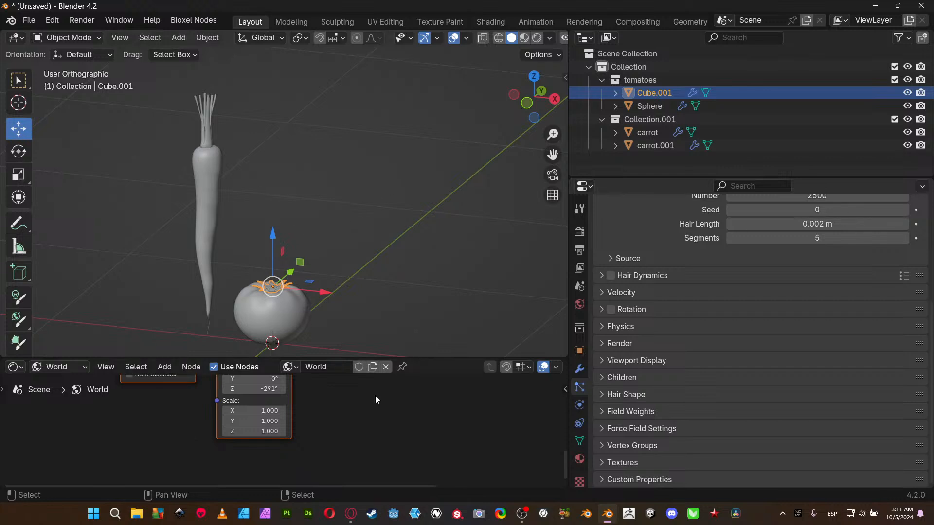
click(13, 368)
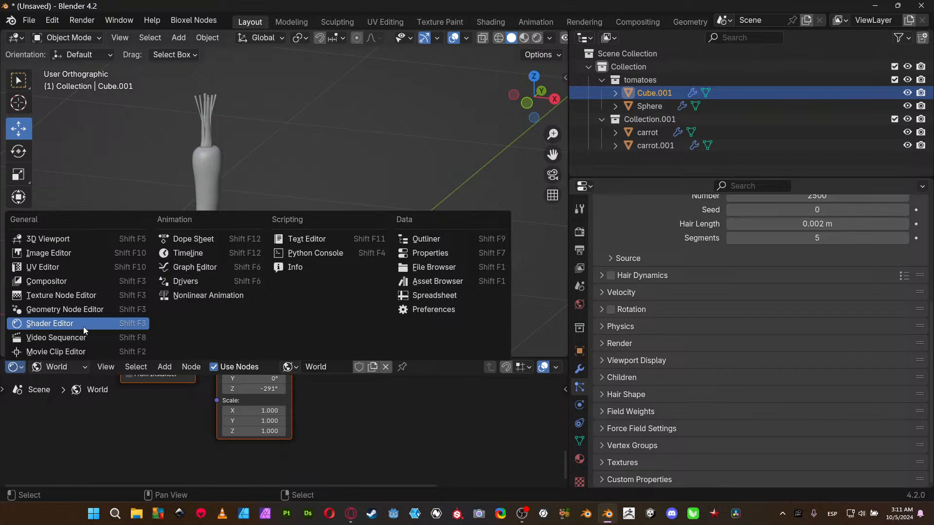
click(80, 253)
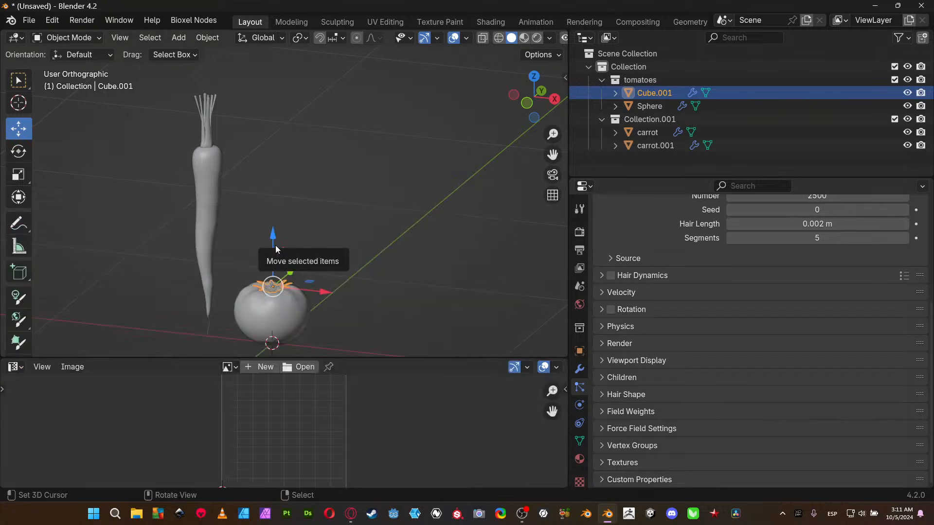
- Enter Edit Mode on the tomato body to show its UV layout
scroll(316, 224, up, 5)
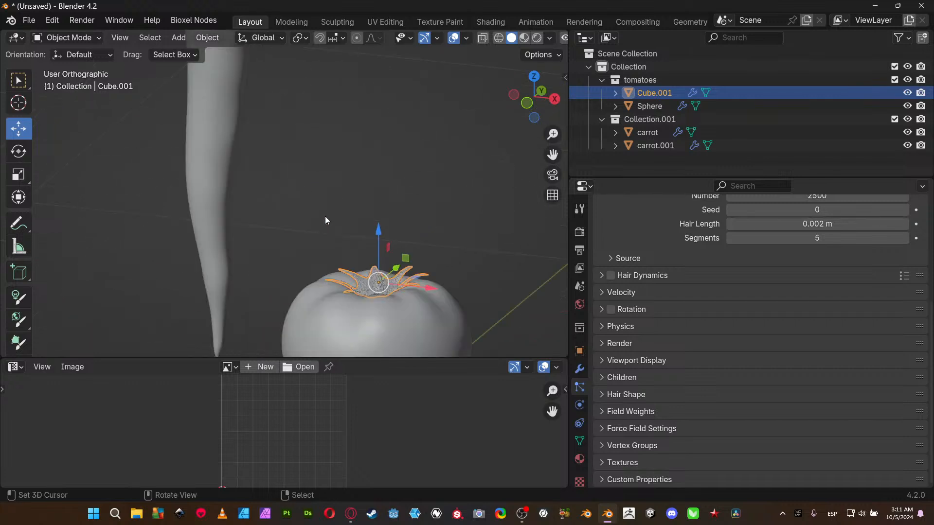
shift+middle_drag(322, 223, 309, 156)
click(397, 256)
key(ctrl+Tab)
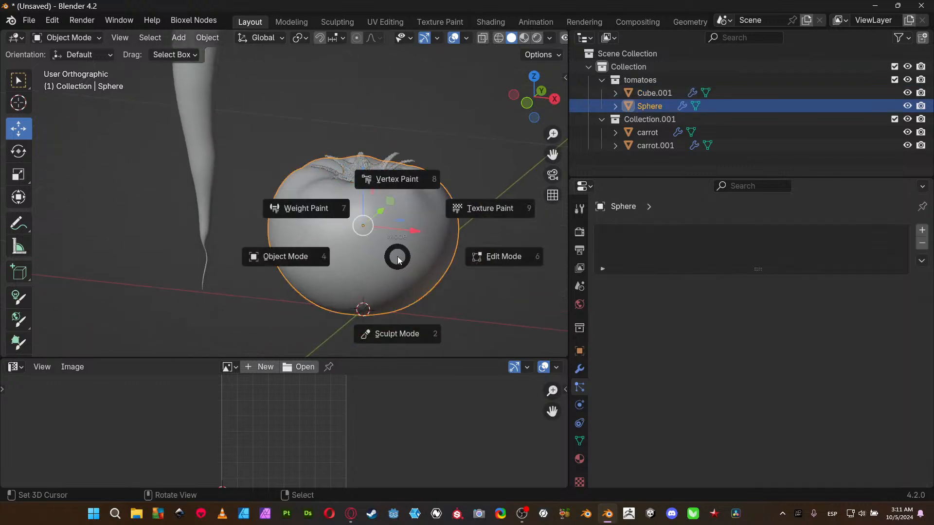
click(486, 257)
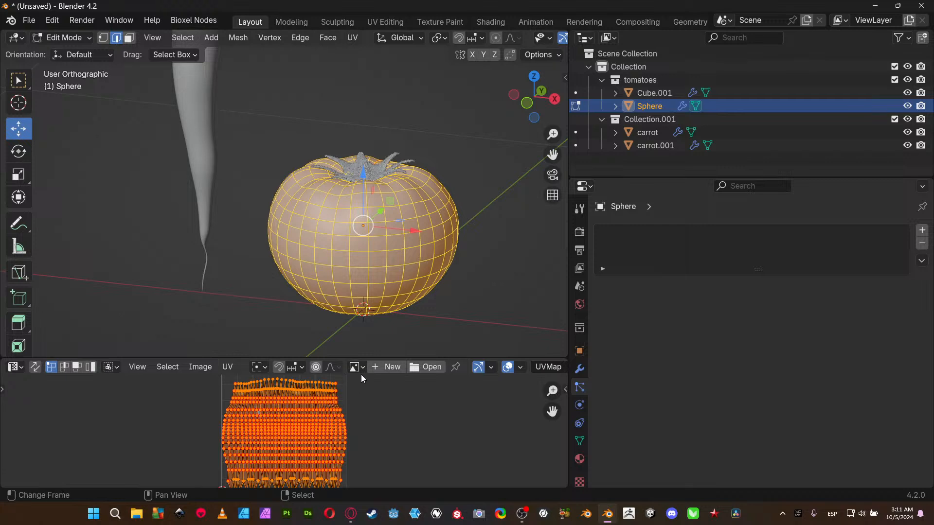
- Isolate the tomato body and examine its UV seam layout in Edit Mode from the top dimple to the base
key(ctrl+Tab)
click(358, 202)
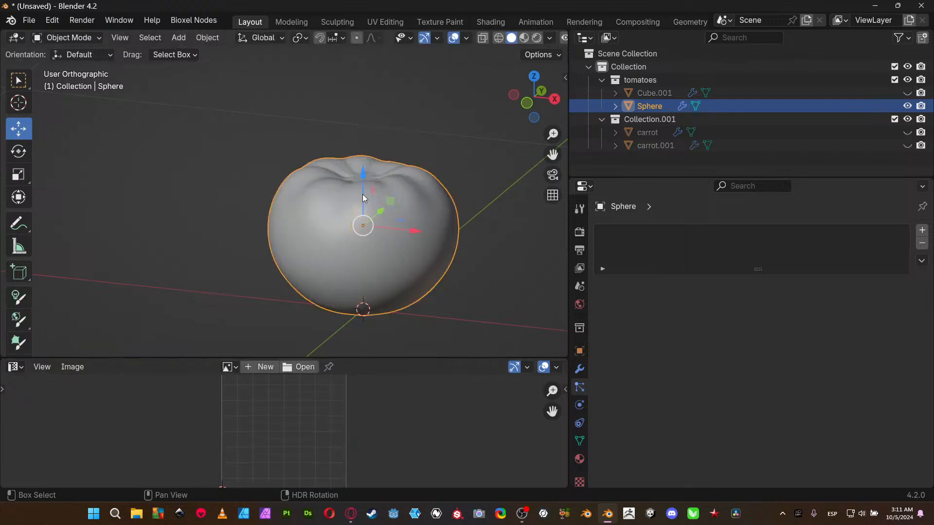
key(ctrl+Tab)
click(458, 208)
middle_drag(456, 211, 243, 220)
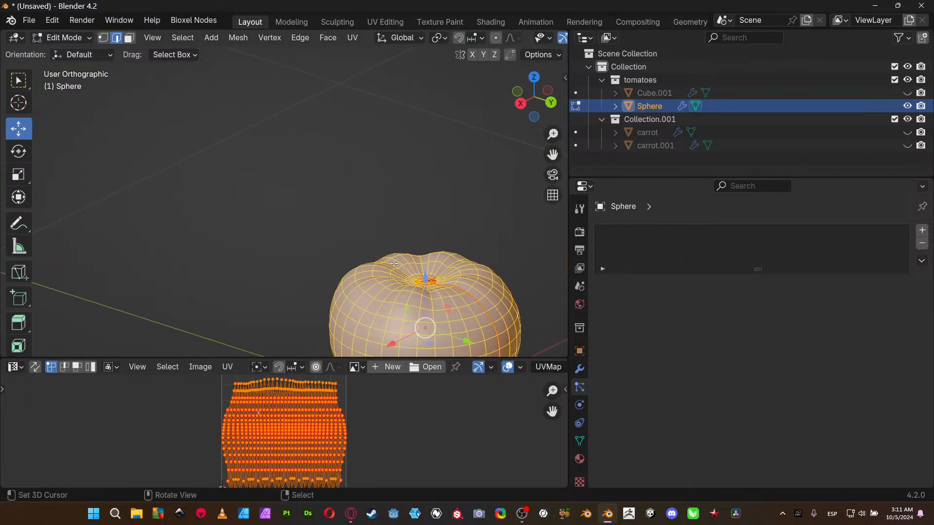
middle_drag(394, 263, 348, 147)
scroll(360, 177, up, 5)
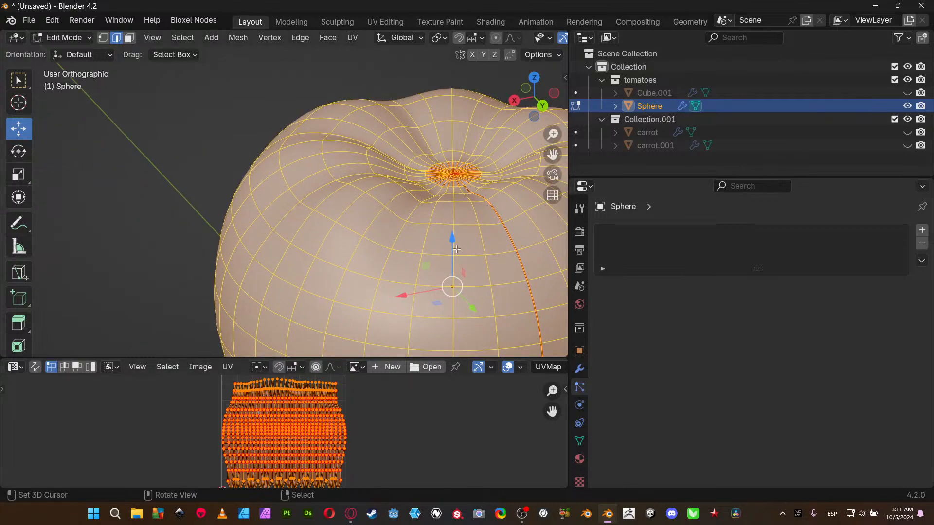
middle_drag(456, 249, 436, 138)
scroll(436, 137, down, 5)
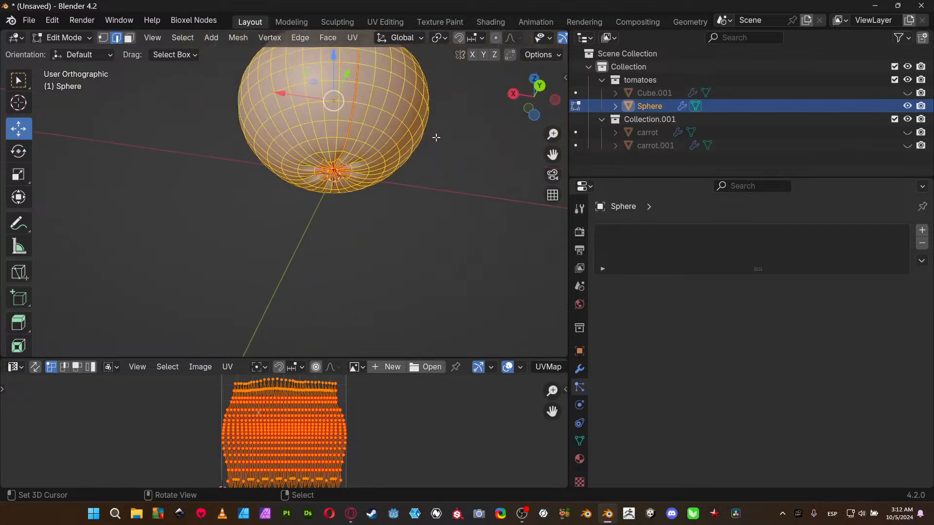
scroll(436, 138, down, 4)
middle_drag(369, 154, 473, 263)
- Reveal all hidden objects and enter Edit Mode on the tomato's calyx
key(ctrl+Tab)
click(284, 240)
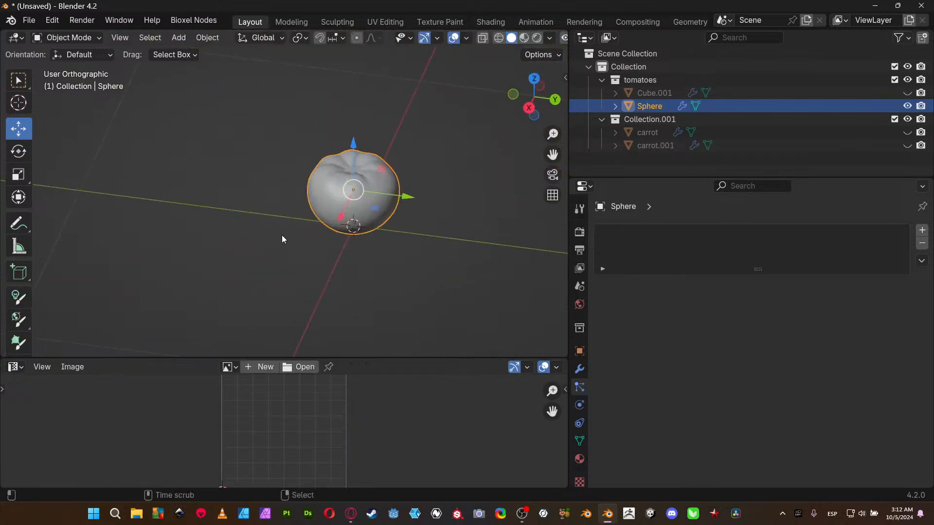
key(alt+h)
scroll(272, 200, up, 8)
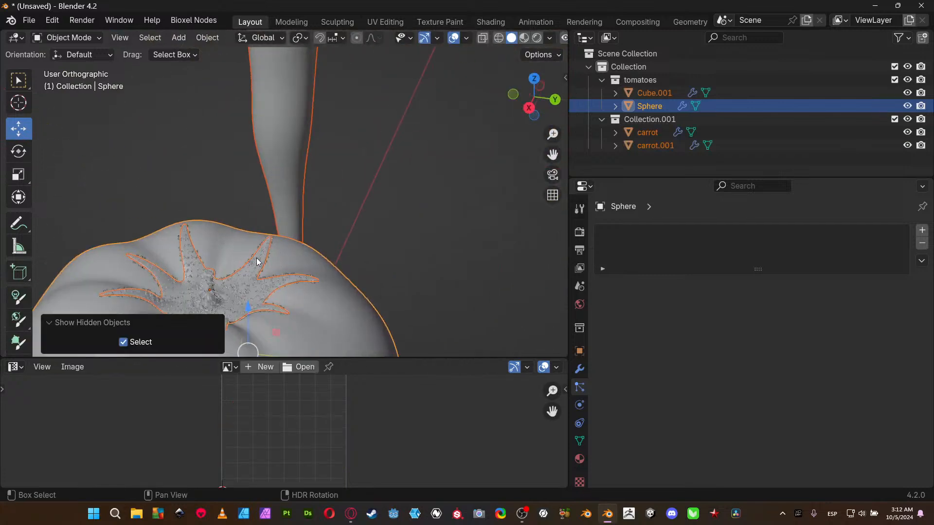
shift+middle_drag(256, 259, 359, 166)
scroll(359, 167, up, 4)
right_click(436, 217)
key(ctrl+Tab)
click(532, 240)
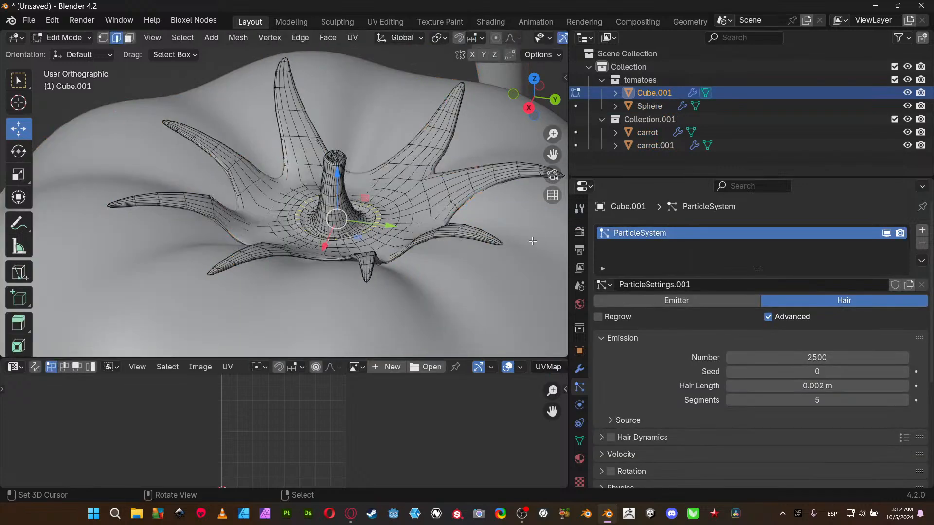
- Turn on the On Cage display of the calyx's Subdivision modifier
scroll(524, 244, up, 5)
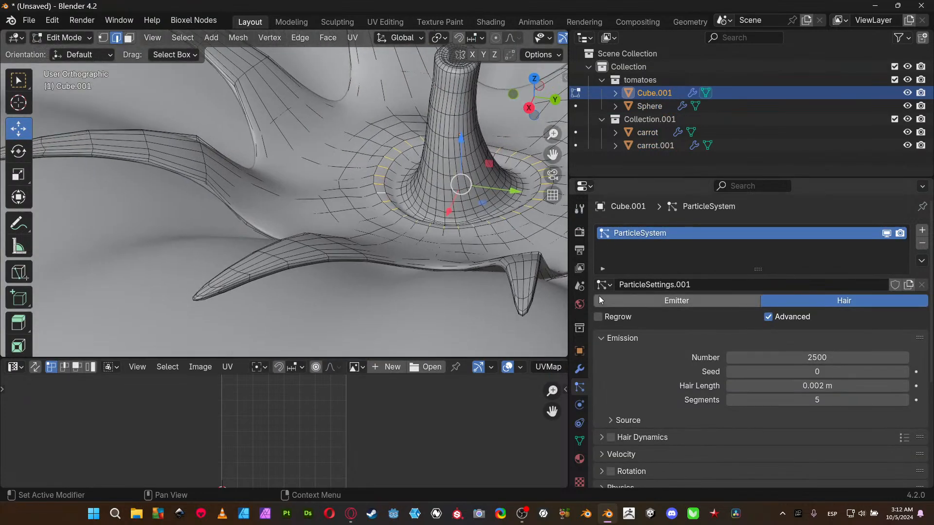
click(579, 369)
click(834, 281)
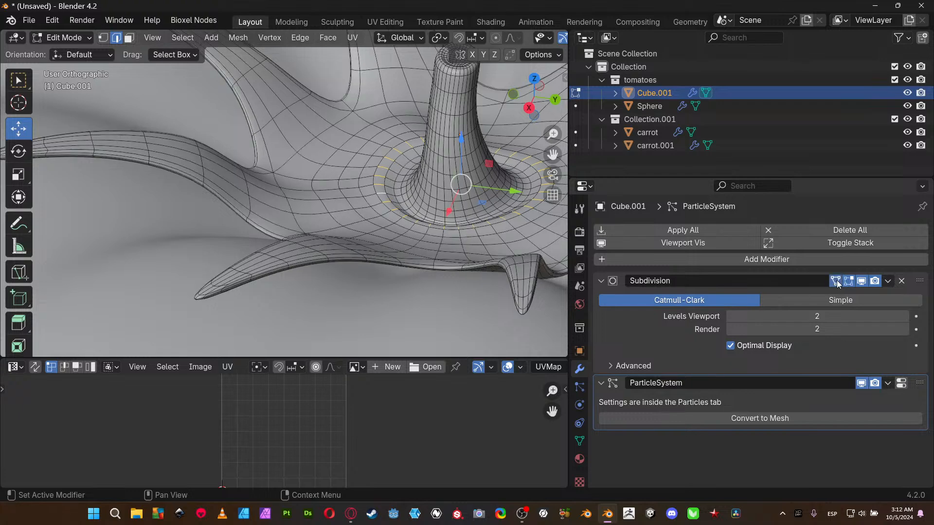
- Mark a seam along the edge loop that runs around the outer rim of the calyx leaves
scroll(238, 265, up, 7)
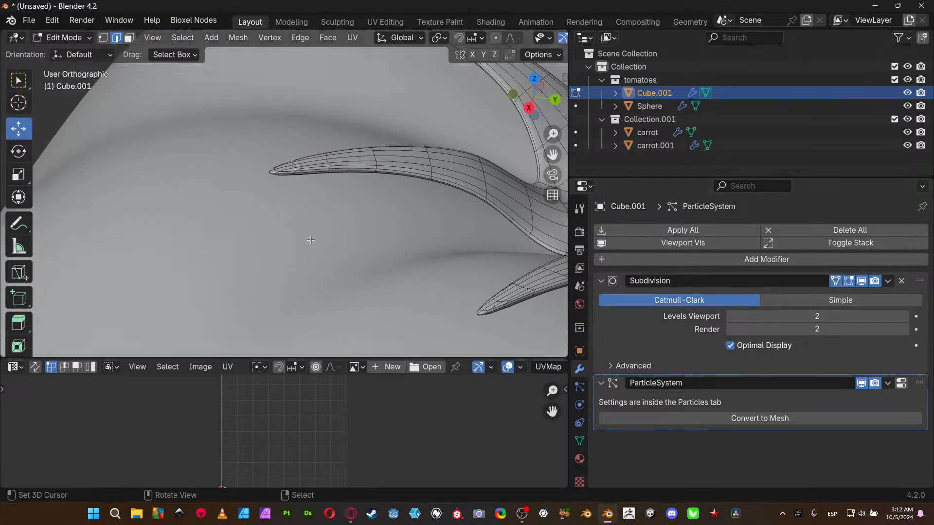
alt+click(271, 144)
key(ctrl+e)
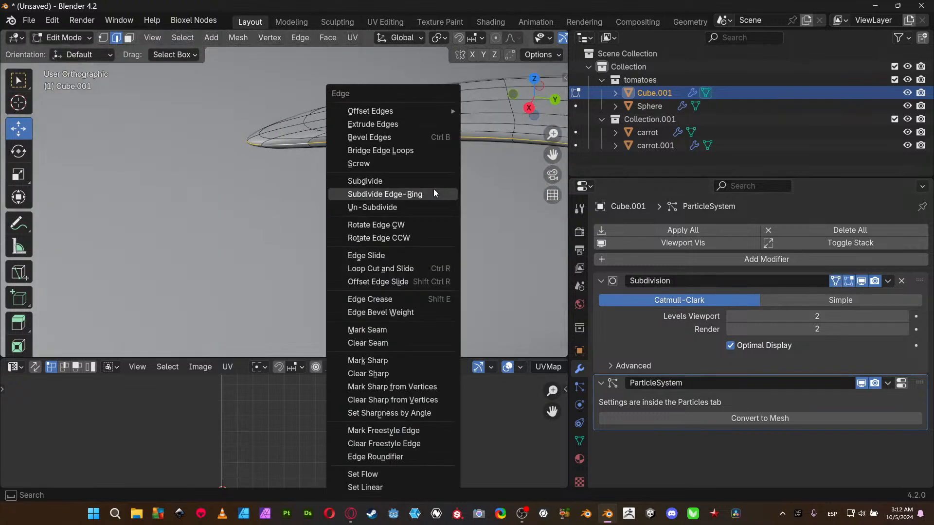
click(379, 329)
scroll(381, 277, down, 6)
key(a)
click(398, 156)
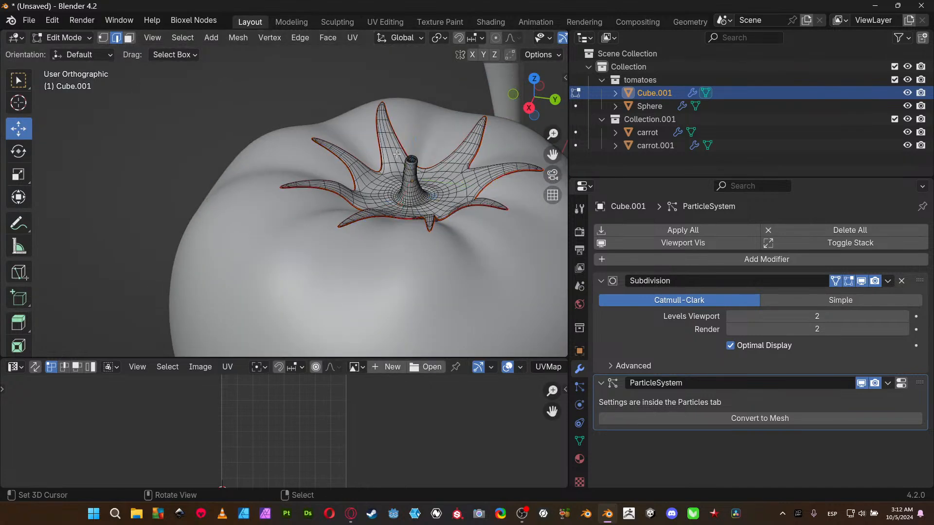
- Mark a seam on the edge loop around the base of the calyx stem
shift+middle_drag(399, 165, 308, 177)
scroll(389, 219, up, 7)
shift+middle_drag(431, 246, 394, 235)
scroll(394, 234, up, 3)
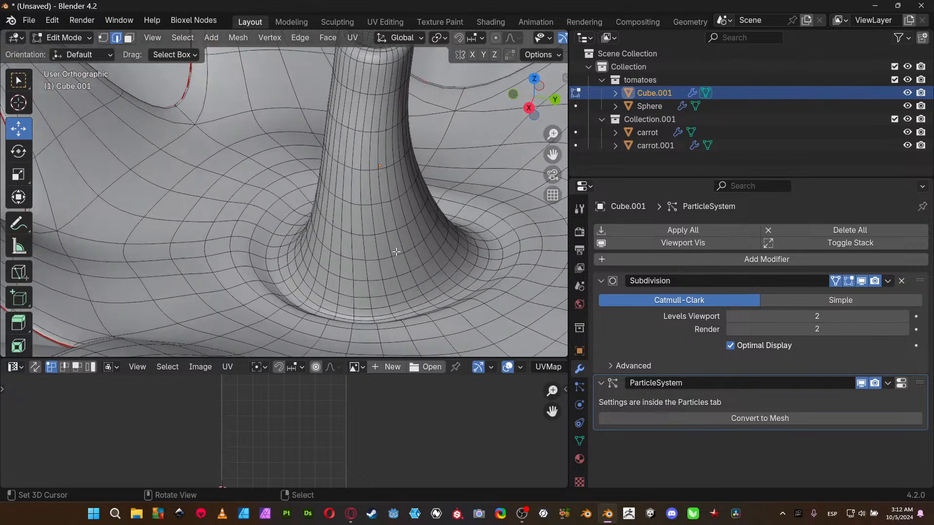
alt+click(534, 274)
key(ctrl+e)
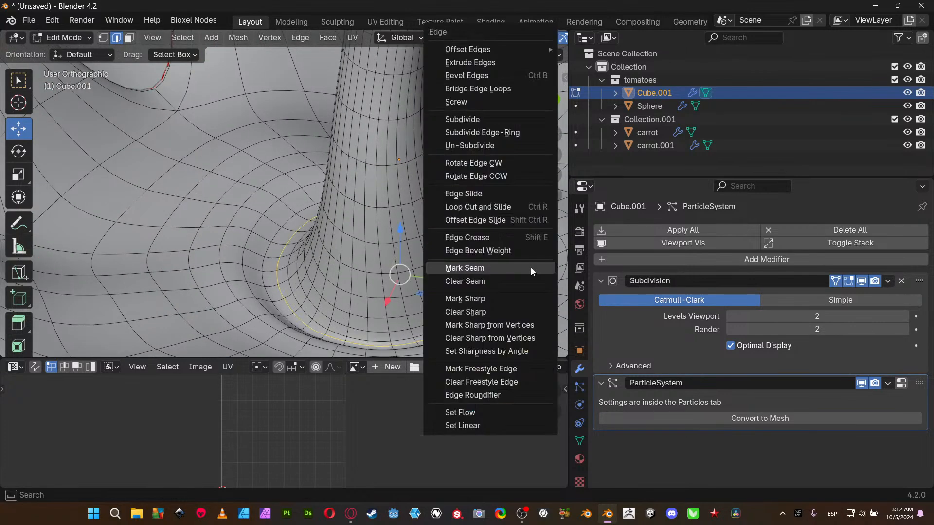
click(530, 267)
- Turn off the Subdivision modifier's viewport display and mark a seam on the inner ring at the stem's tip
scroll(530, 267, down, 4)
shift+middle_drag(329, 81, 300, 150)
scroll(302, 151, up, 6)
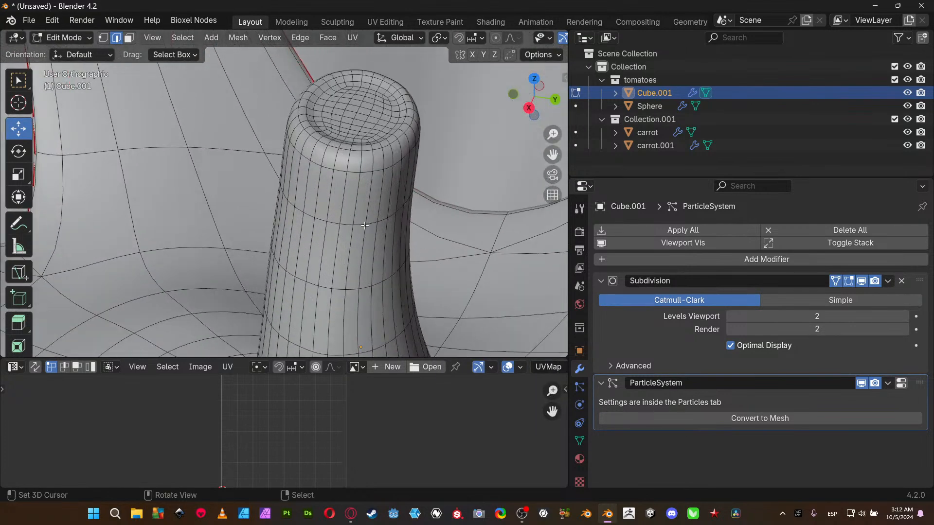
shift+middle_drag(384, 194, 344, 242)
click(861, 280)
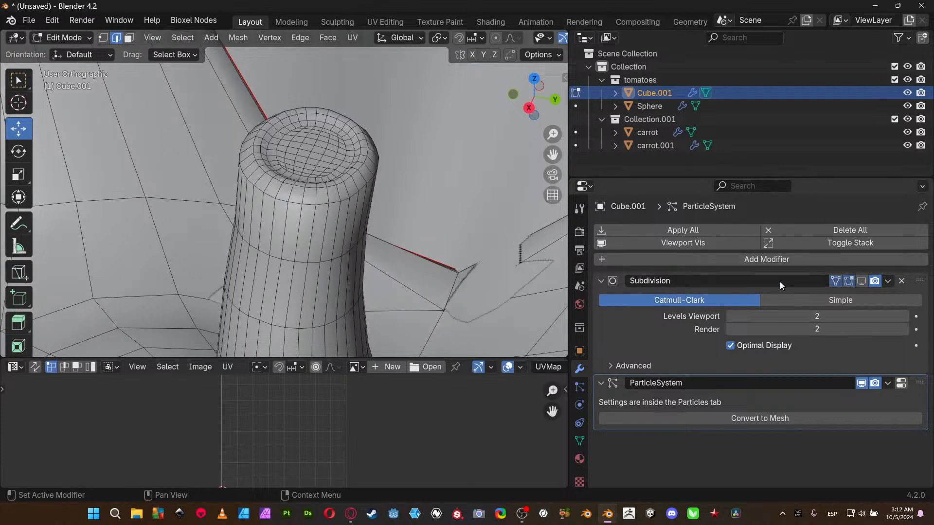
scroll(337, 144, up, 3)
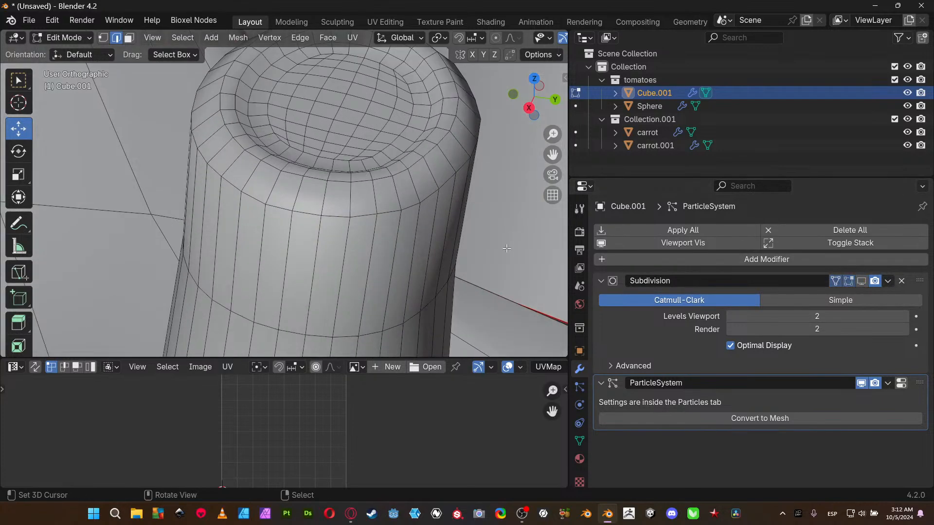
alt+click(252, 123)
key(ctrl+e)
click(466, 263)
scroll(466, 262, down, 4)
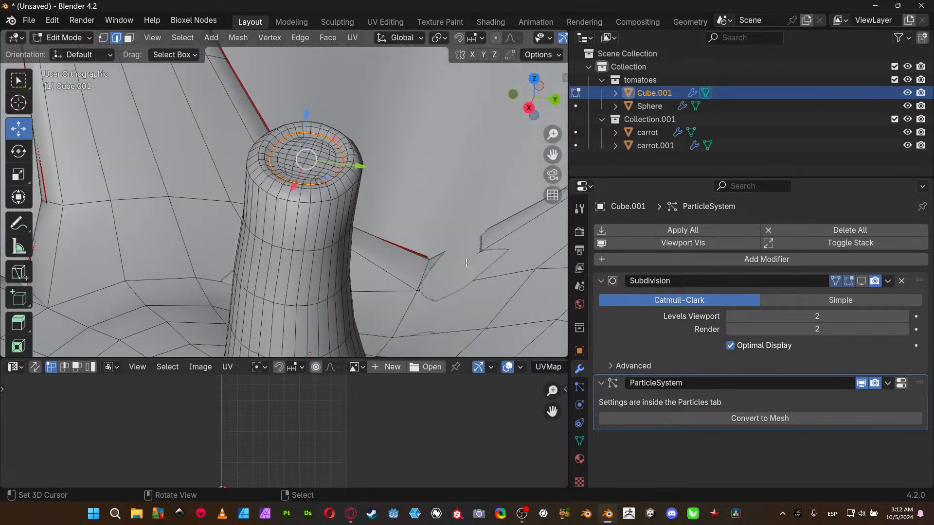
- Select the shortest edge path from the seam at the stem's tip down to the calyx's outer rim
scroll(353, 190, up, 3)
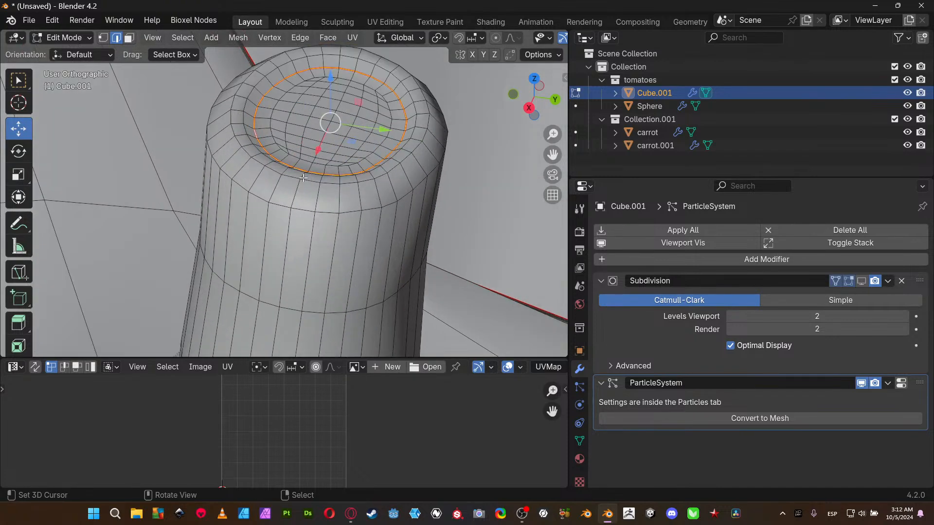
middle_drag(303, 178, 290, 179)
key(KP_Decimal)
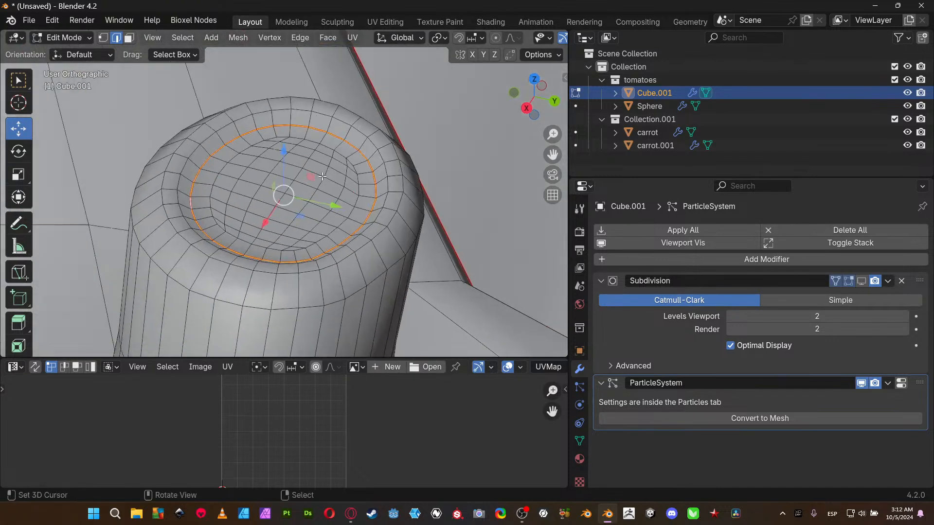
middle_drag(347, 206, 359, 143)
right_click(353, 144)
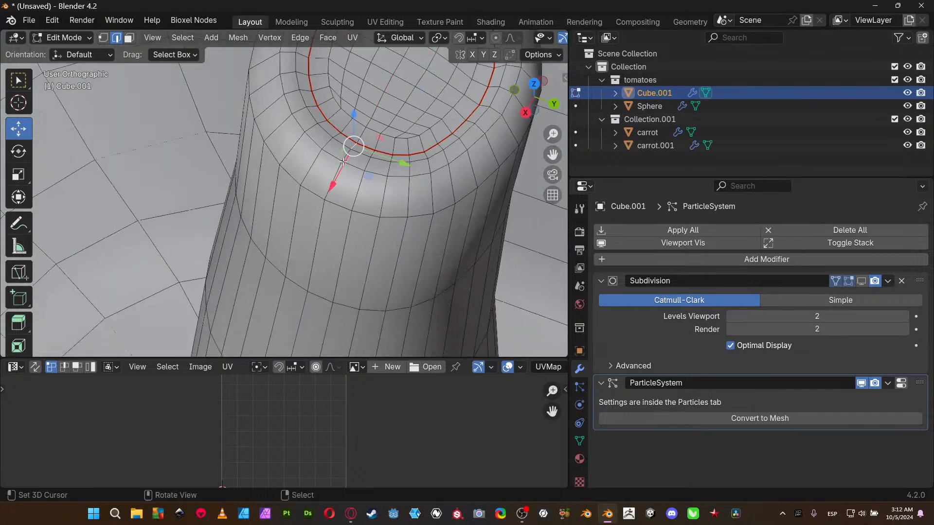
scroll(346, 179, down, 6)
middle_drag(319, 264, 384, 355)
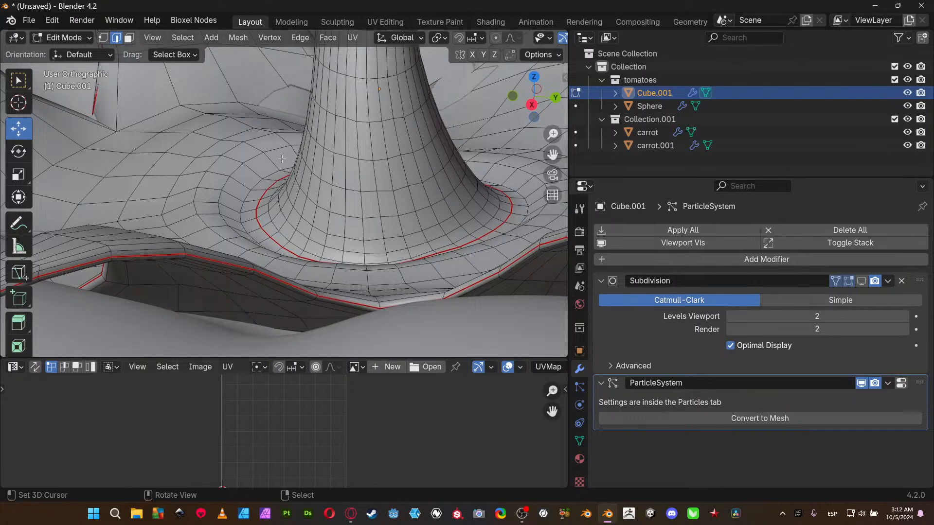
middle_drag(285, 158, 282, 189)
shift+middle_drag(345, 242, 351, 117)
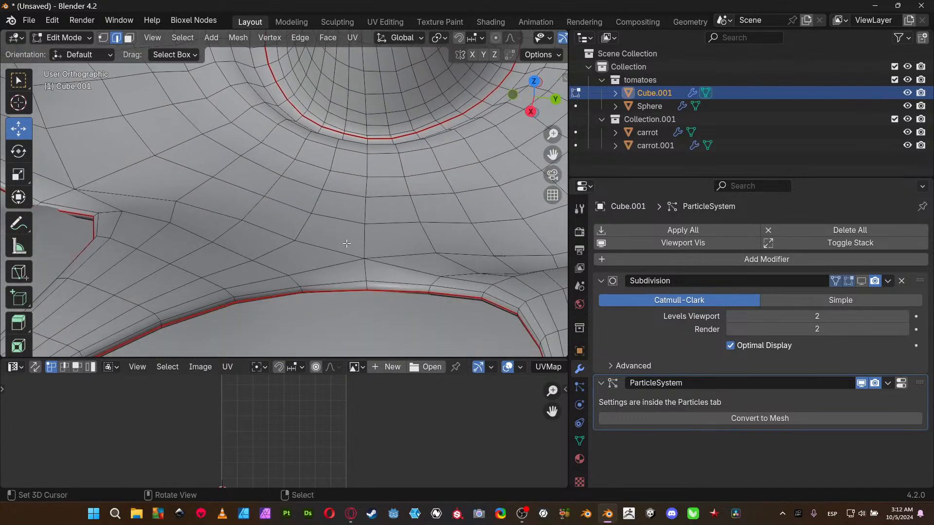
ctrl+right_click(365, 270)
- Isolate the calyx by hiding the other objects and return to its Edit Mode
key(Tab)
click(301, 257)
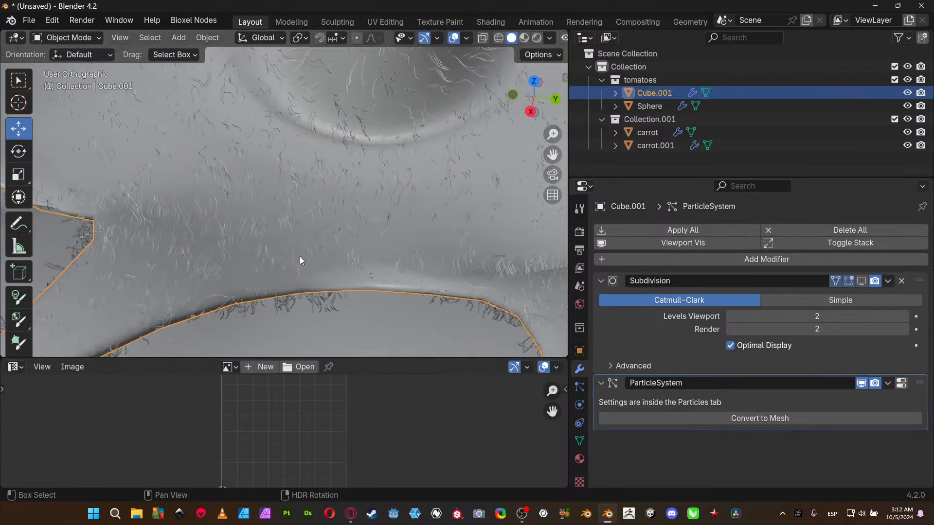
key(shift+h)
key(Tab)
click(426, 256)
- Try extending the selected edge path across the calyx's underside and deselect those underside edges
middle_drag(424, 265, 429, 151)
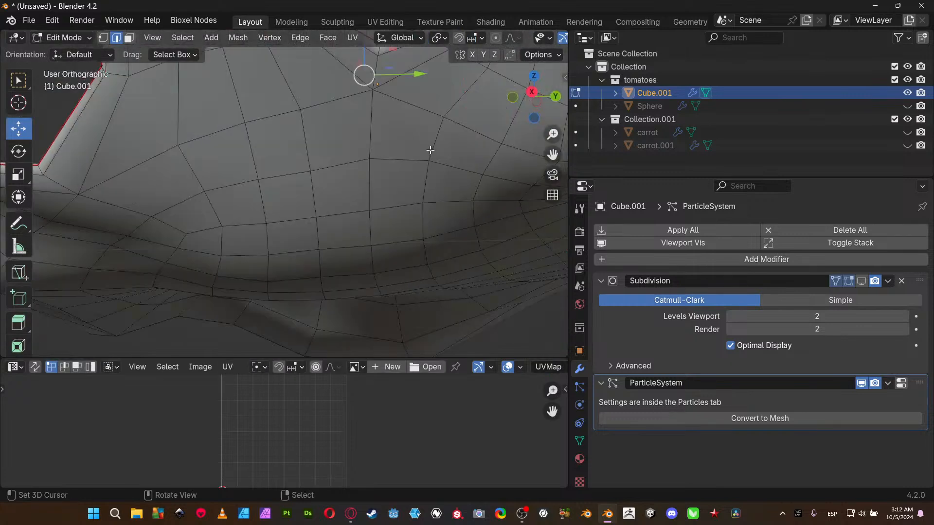
ctrl+right_click(365, 134)
middle_drag(366, 135, 382, 117)
middle_drag(374, 160, 351, 172)
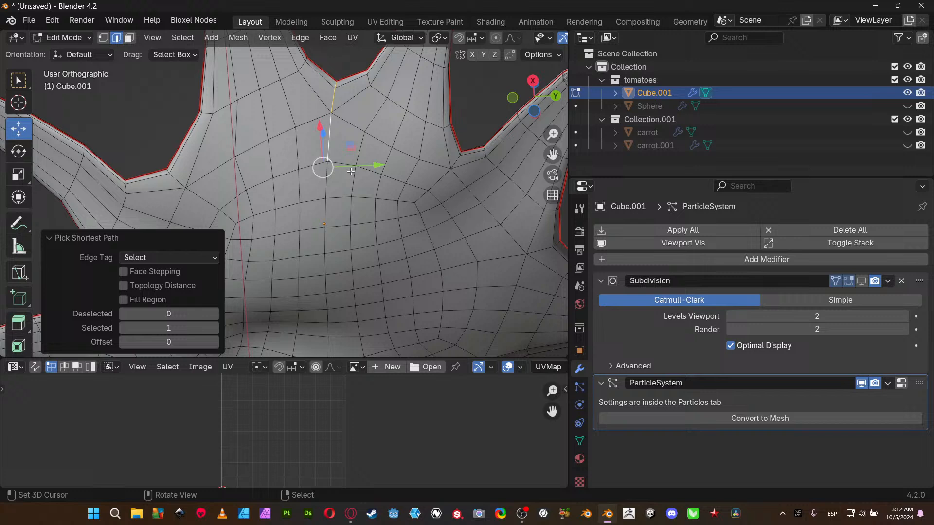
shift+right_click(335, 133)
shift+right_click(334, 88)
shift+right_click(335, 83)
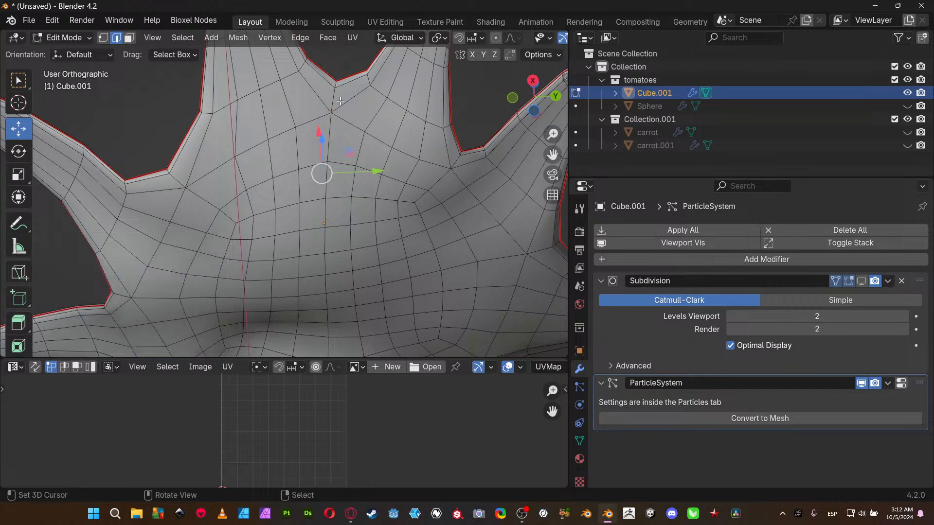
- Deselect the path edges across the calyx's upper surface, keeping only the line along the stem selected
scroll(302, 219, down, 6)
middle_drag(297, 226, 296, 322)
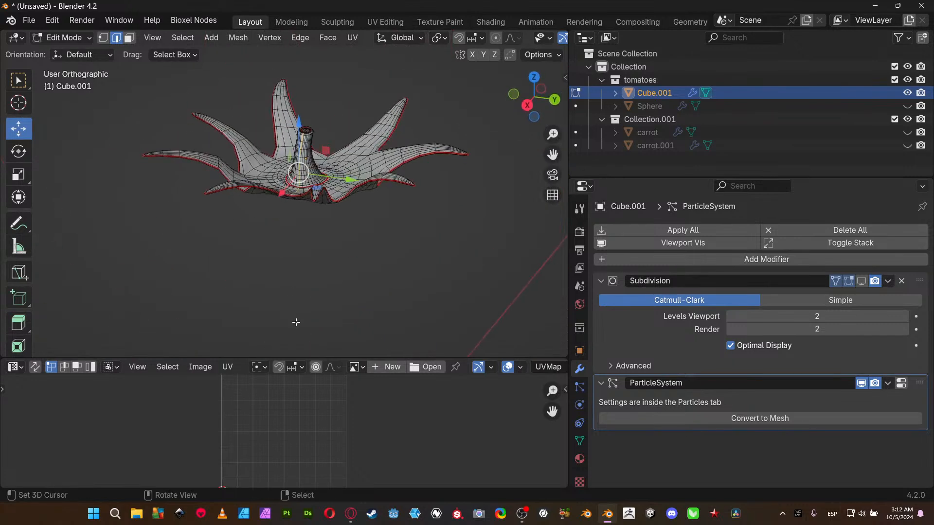
scroll(331, 283, up, 6)
shift+middle_drag(376, 182, 308, 274)
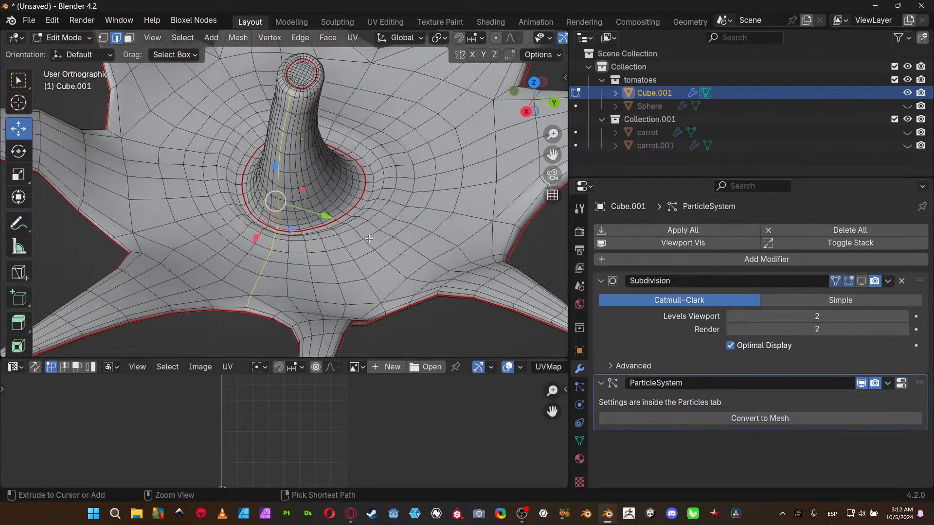
scroll(261, 295, up, 3)
shift+middle_drag(261, 295, 340, 175)
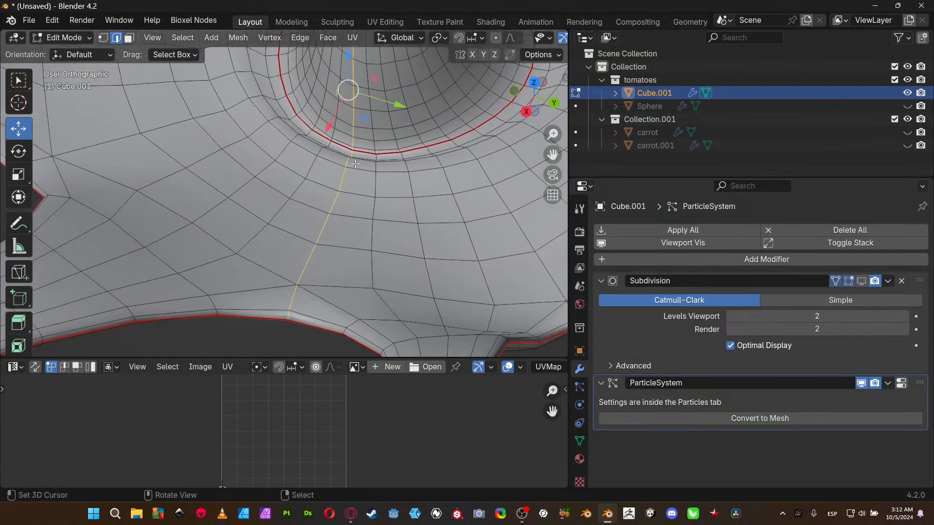
middle_drag(278, 272, 261, 289)
key(c)
mouse_move(240, 308)
shift+mouse_down()
mouse_move(265, 294)
mouse_move(353, 188)
shift+mouse_up()
key(Escape)
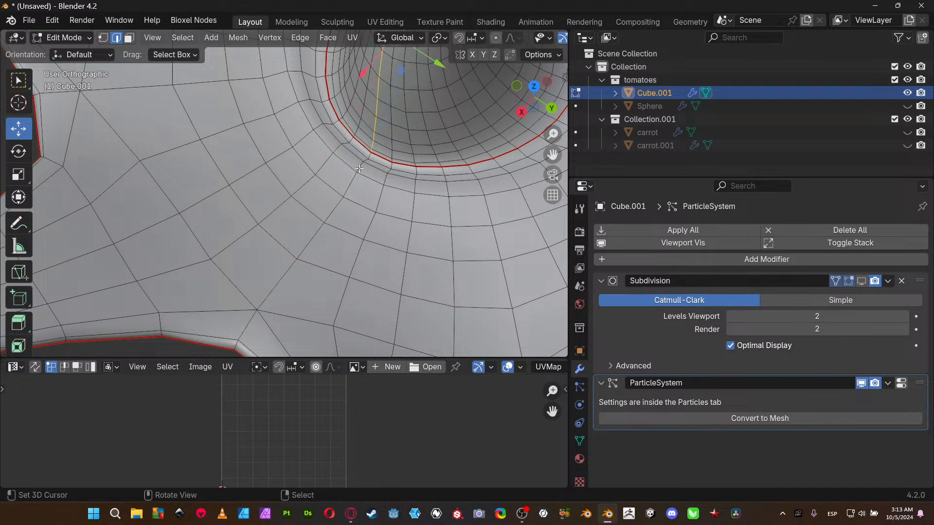
- Mark the selected lengthwise edge line of the stem as a seam
scroll(348, 192, down, 8)
middle_drag(343, 194, 452, 203)
key(ctrl+e)
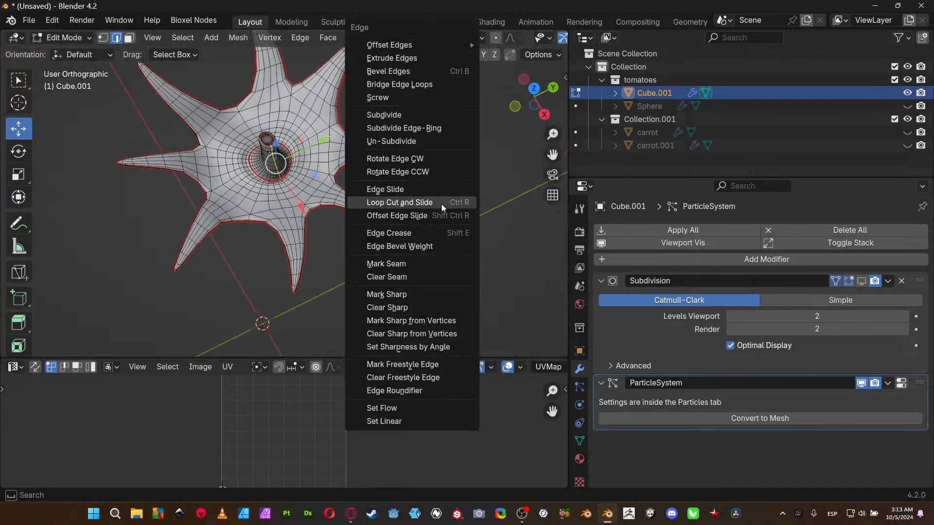
click(407, 262)
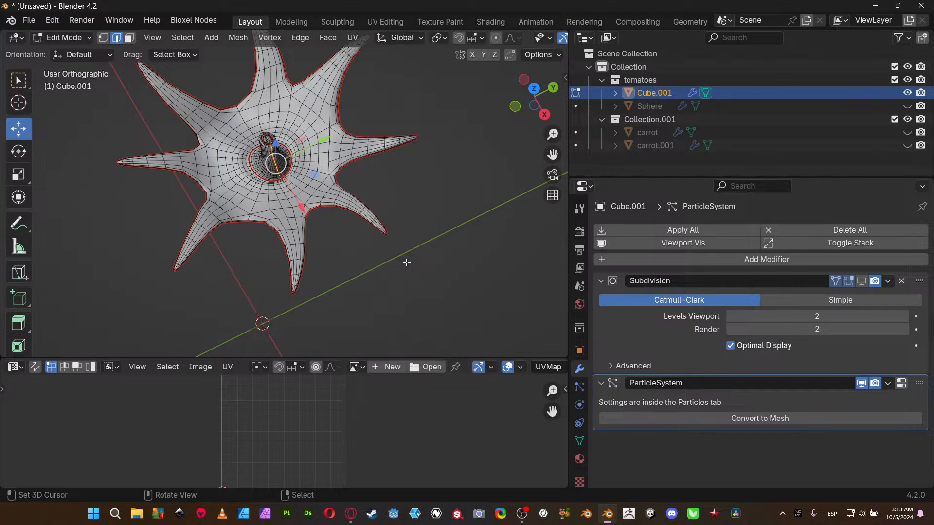
- Select the whole calyx mesh and unwrap its UVs with the Angle Based method
key(a)
click(388, 157)
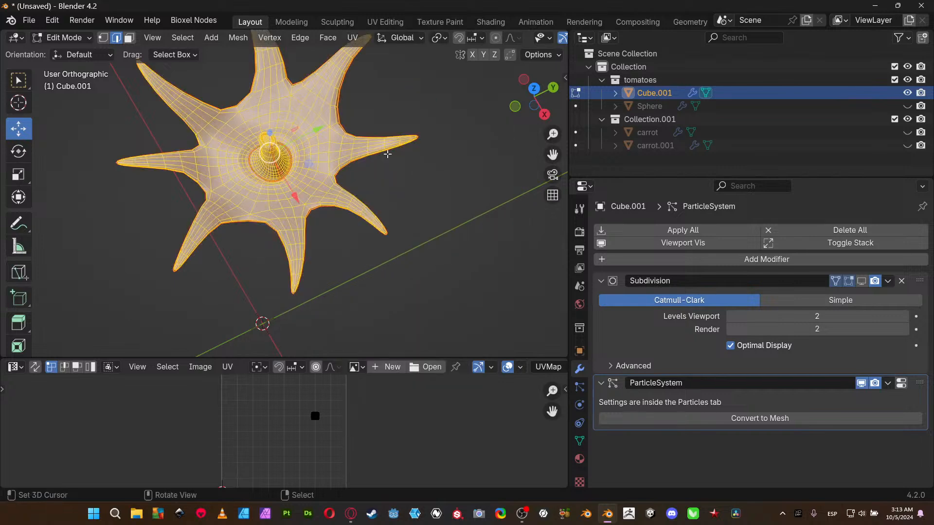
key(u)
click(334, 64)
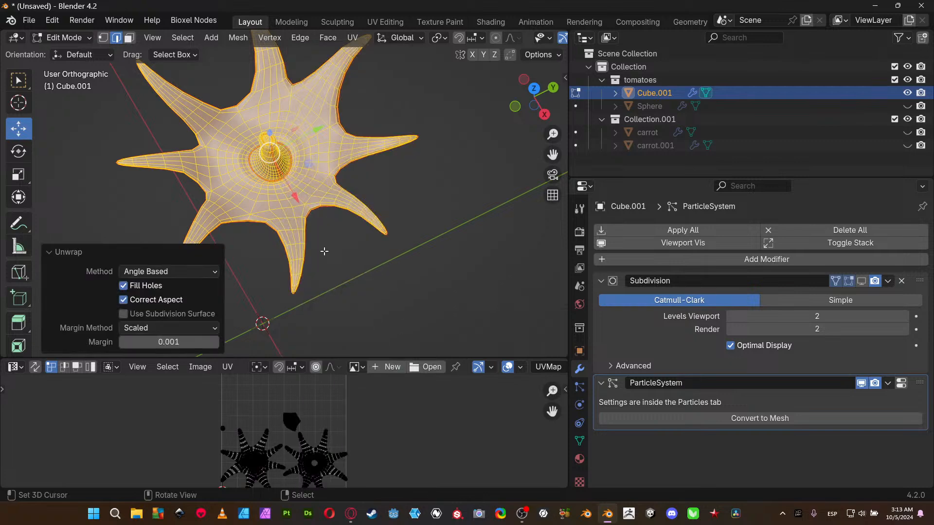
- Enlarge the UV editor, switch to island selection, and rotate the stem's UV island by about -58 degrees to stand upright
key(ctrl+space)
scroll(301, 414, up, 5)
key(ctrl+Tab)
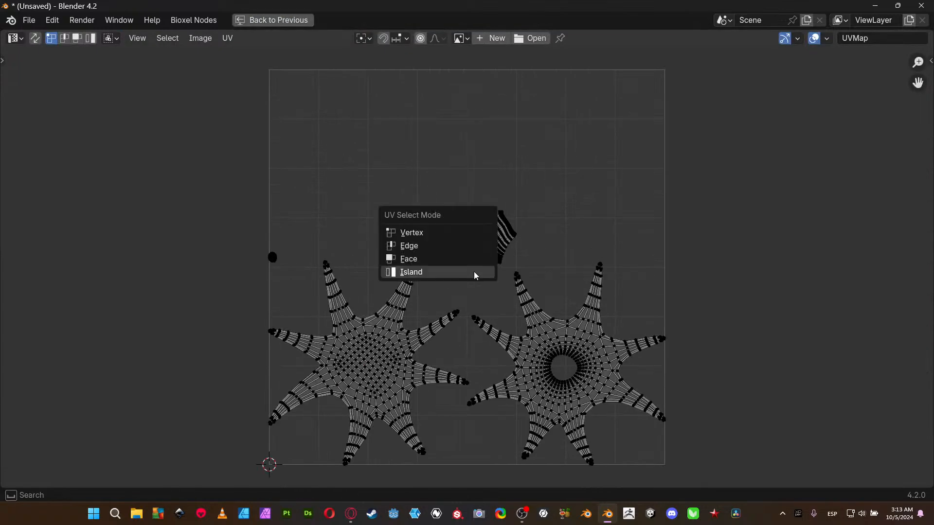
click(474, 272)
click(525, 253)
key(r)
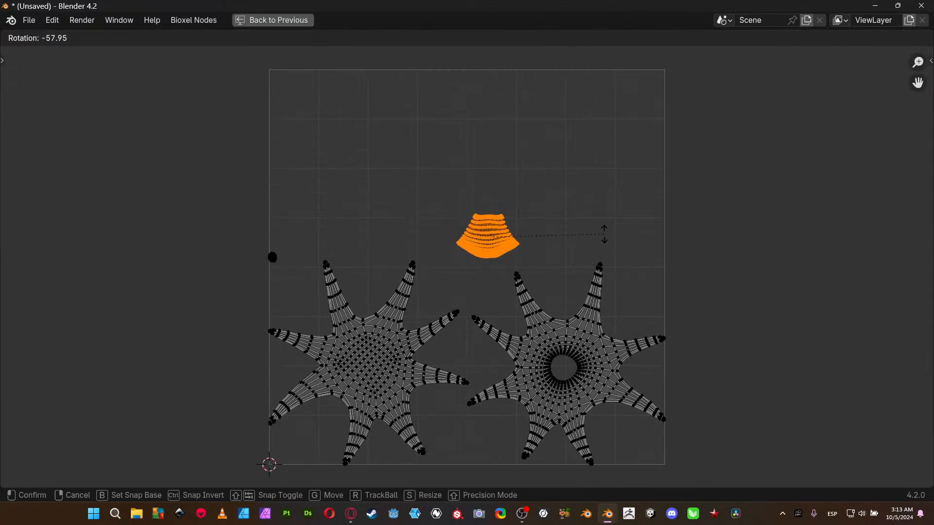
click(602, 241)
middle_drag(575, 342, 518, 260)
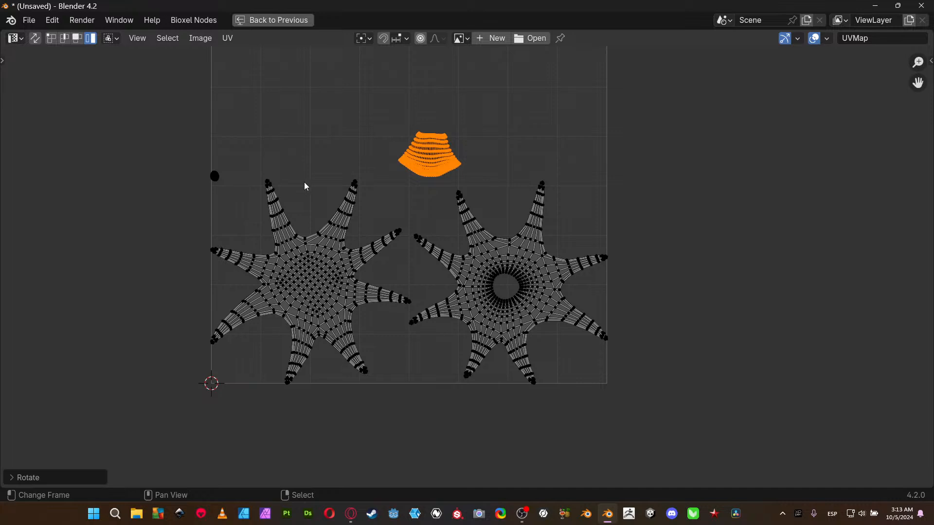
- Average the scale of all the calyx's UV islands and pack them with rotation disabled
click(215, 177)
key(a)
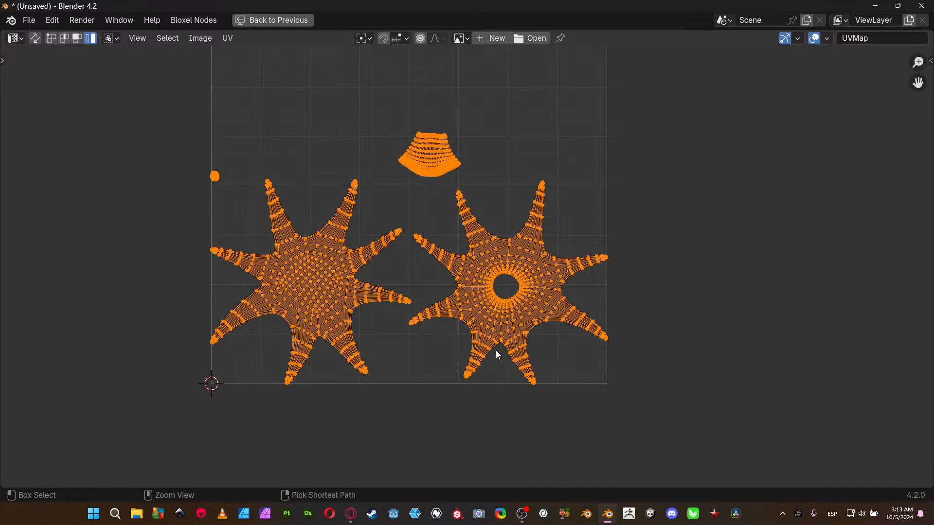
key(ctrl+a)
key(ctrl+p)
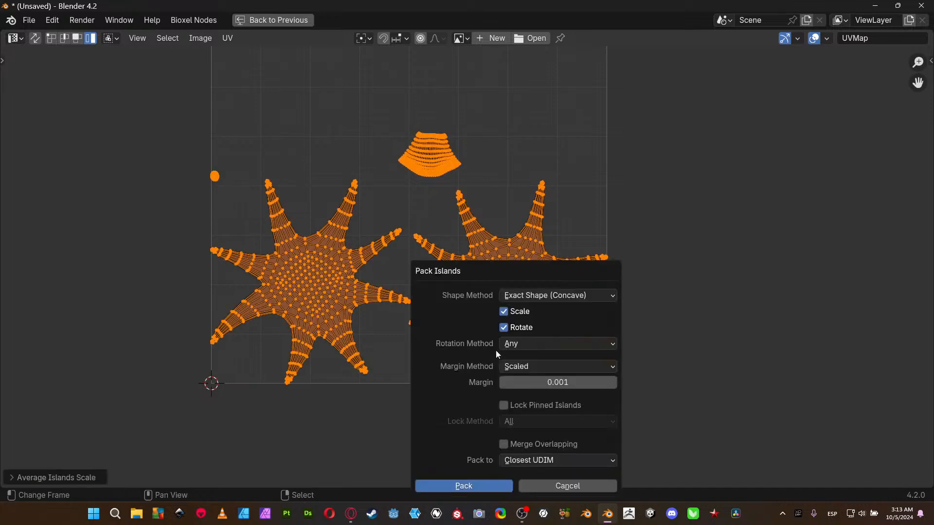
click(504, 327)
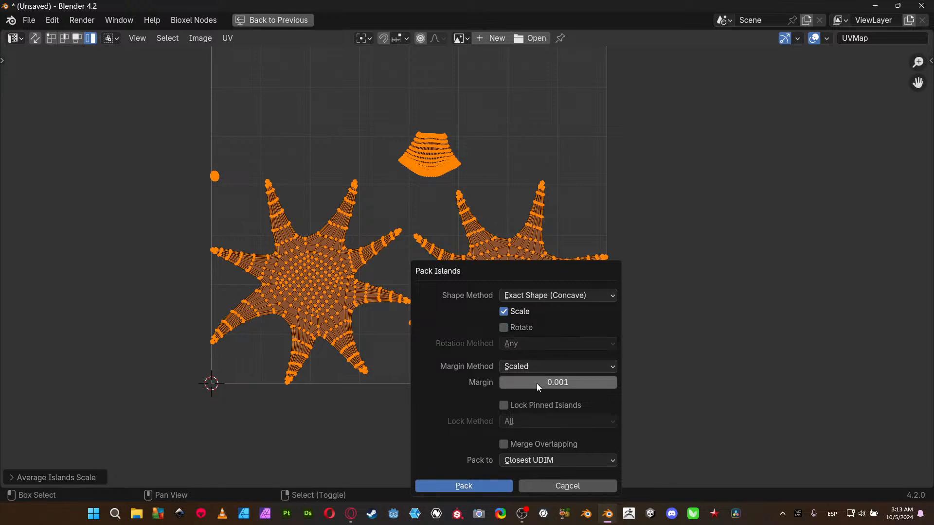
drag(536, 383, 540, 383)
click(490, 486)
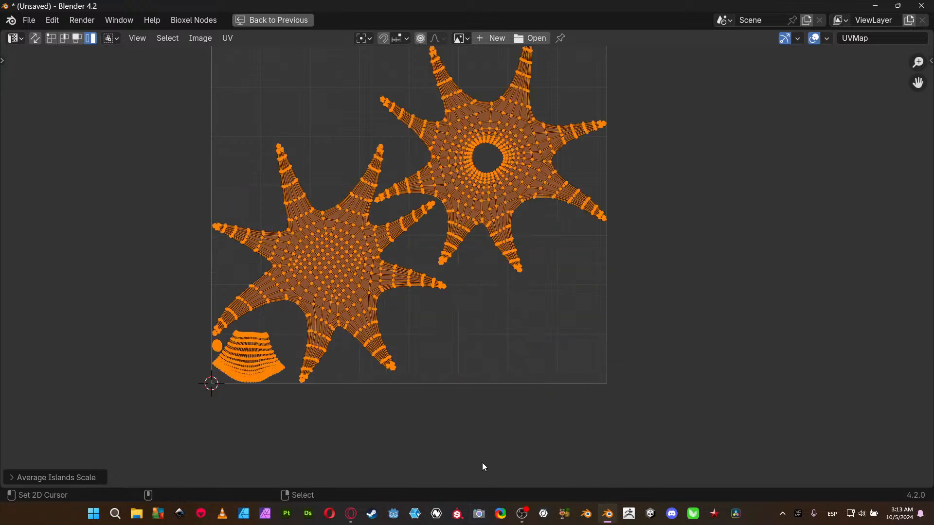
shift+middle_drag(401, 249, 368, 356)
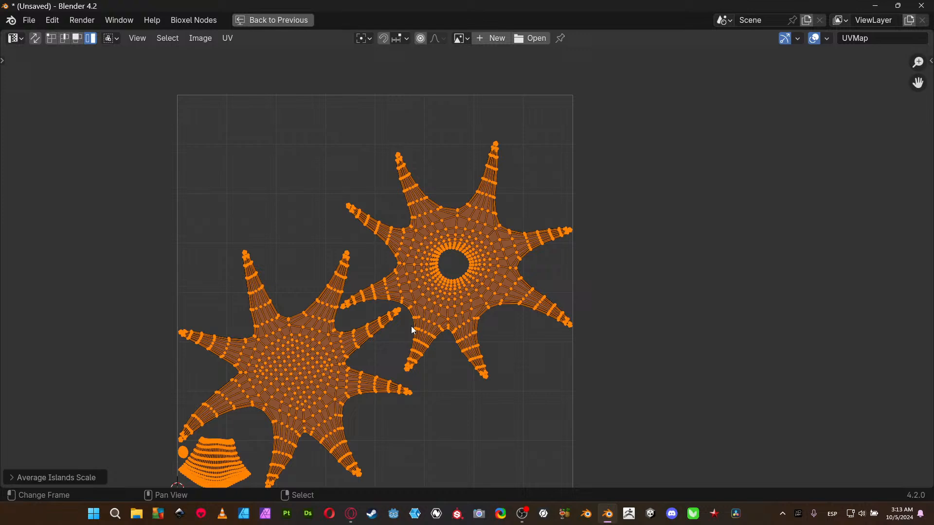
- Select all the calyx's UV islands and shift them slightly up and to the right, about 0.01 overall
key(ctrl+Tab)
click(453, 252)
middle_drag(500, 308, 508, 238)
click(422, 216)
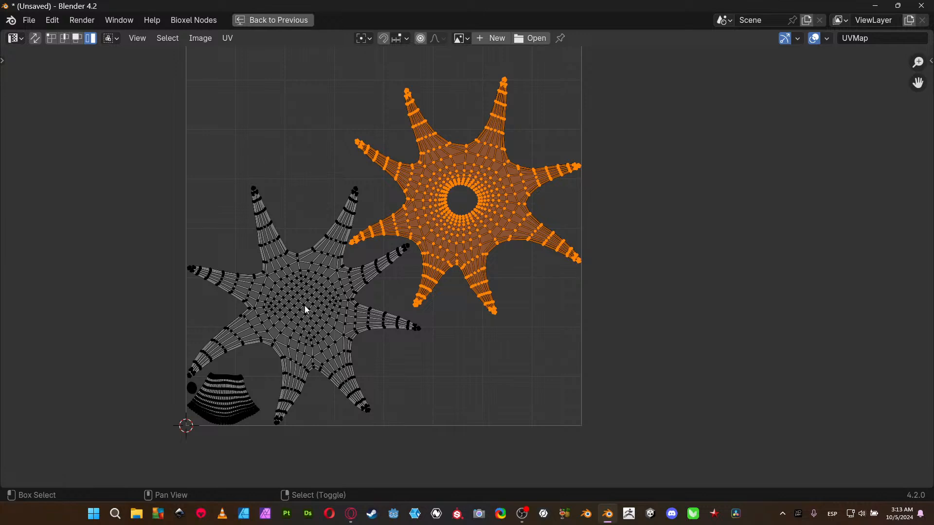
shift+click(313, 275)
shift+click(218, 393)
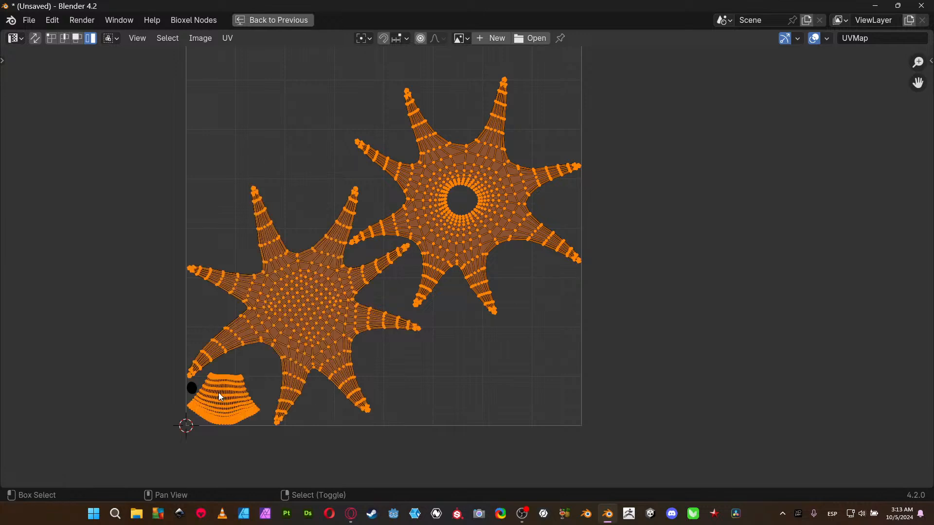
key(g)
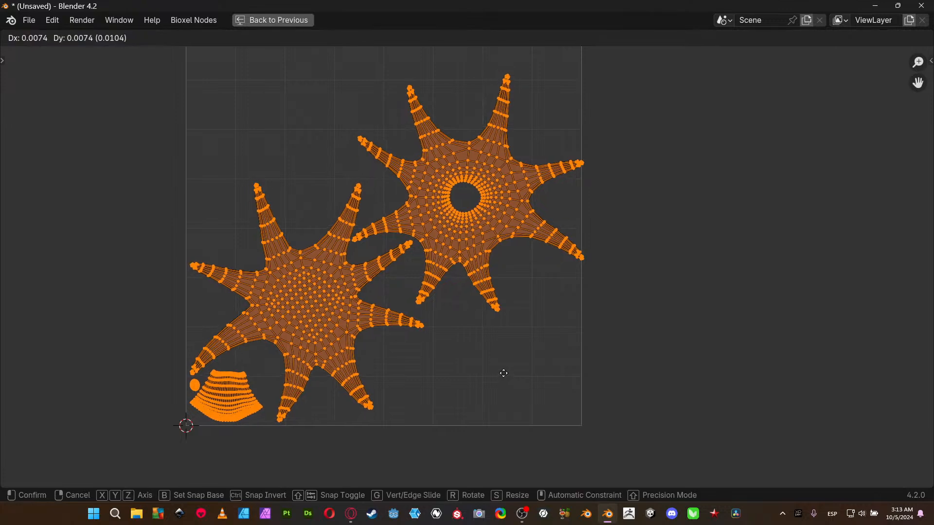
click(505, 373)
- Rotate the whole UV layout by about -5 degrees and move it up to fit inside the UV square
key(r)
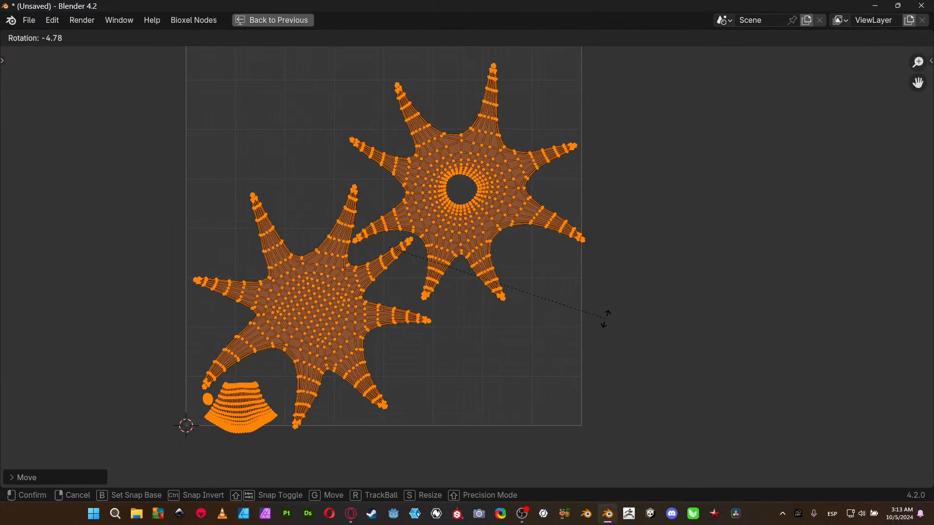
click(573, 316)
middle_drag(573, 316, 545, 323)
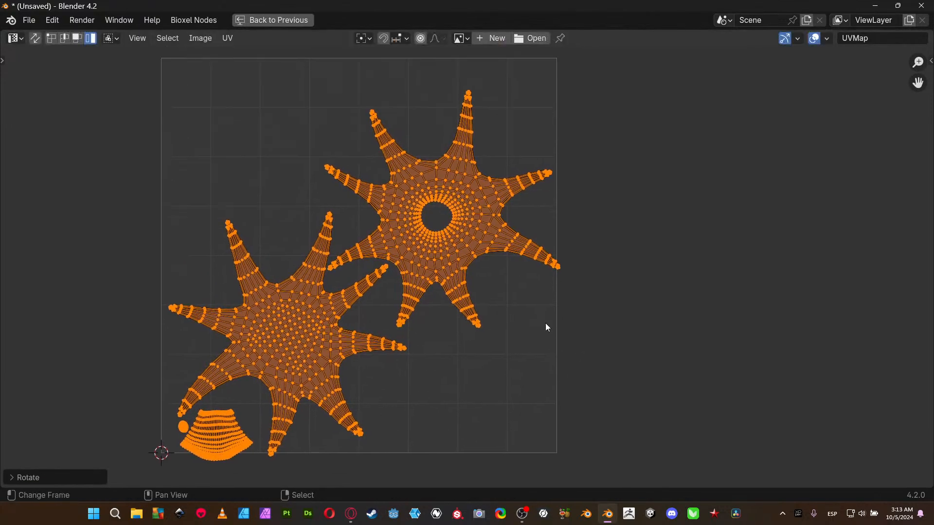
key(g)
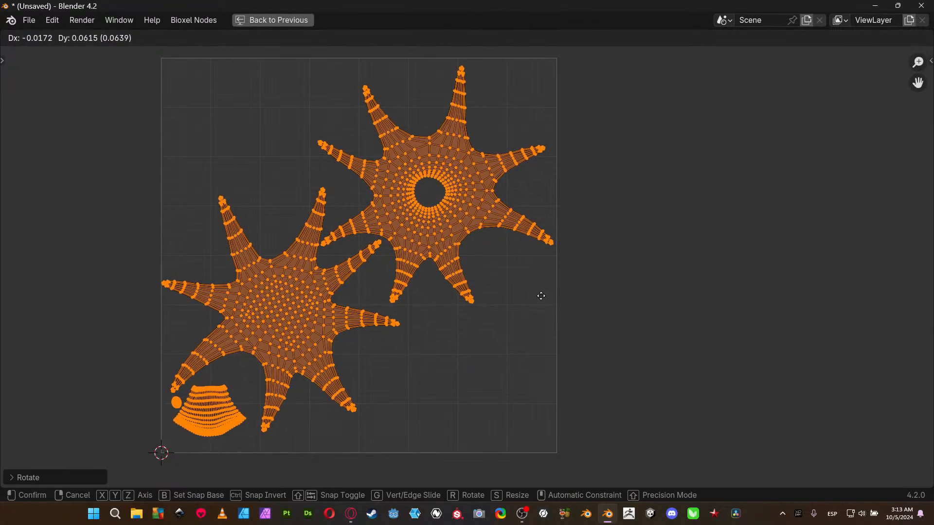
click(538, 267)
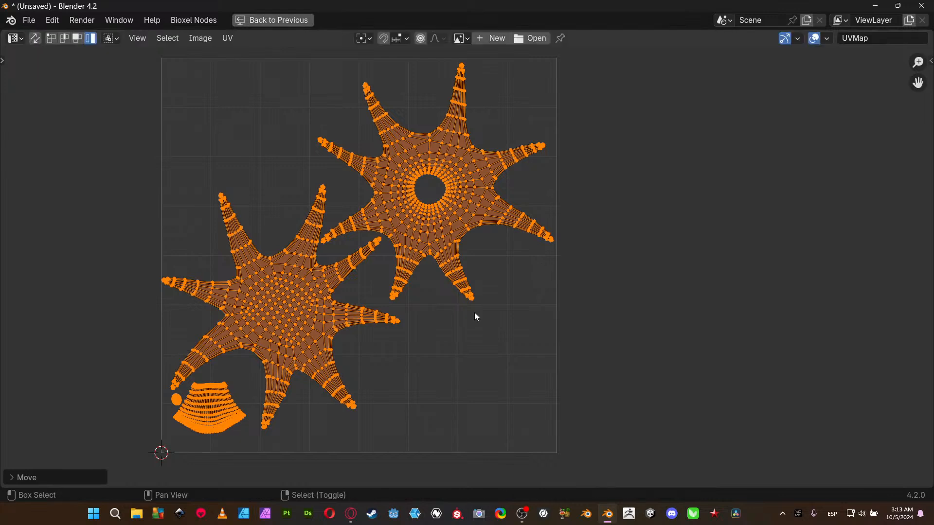
- Set the UV pivot to individual origins and scale every island to about 0.986
key(period)
click(523, 424)
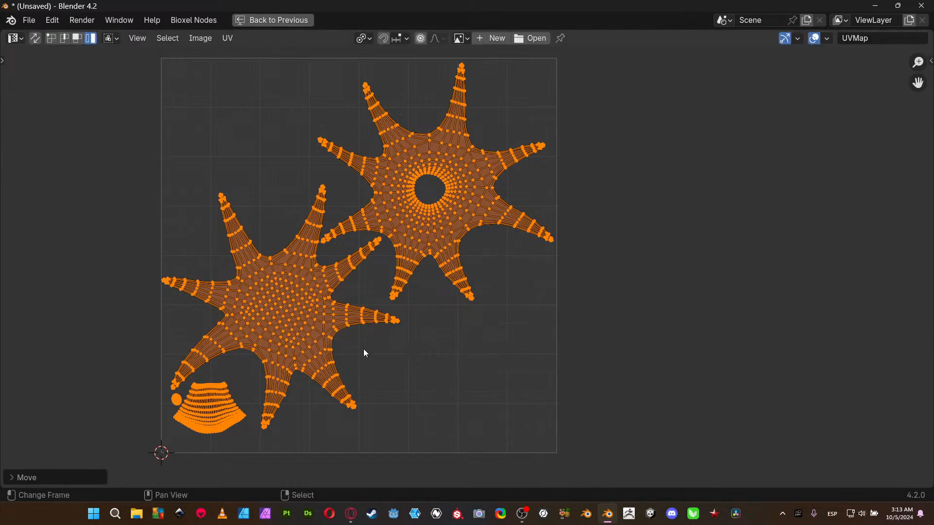
click(296, 328)
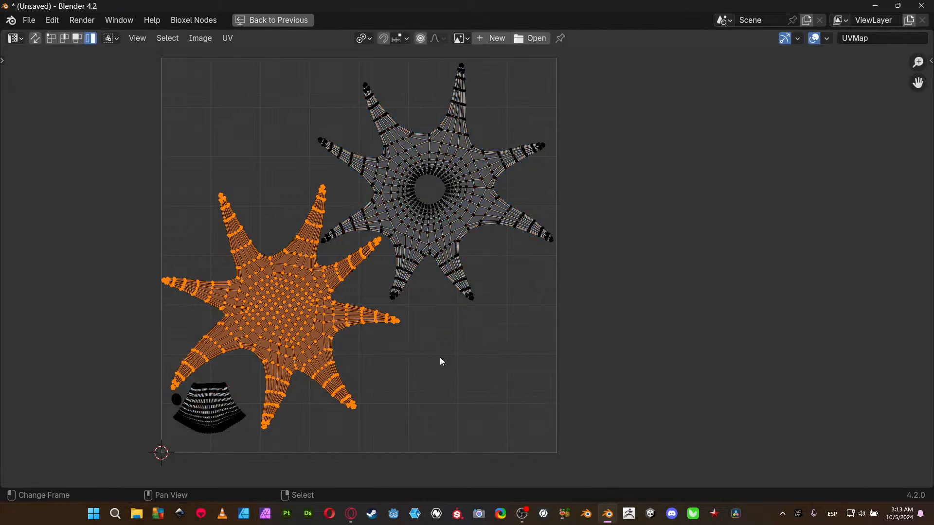
key(a)
key(s)
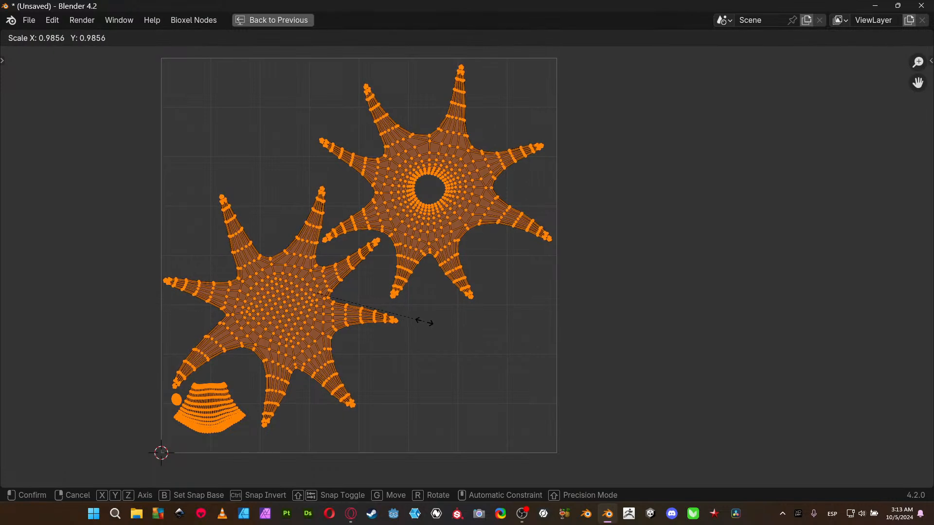
click(424, 320)
- Move the stem's UV island together with its small round cap to the empty area above the solid star island
click(338, 334)
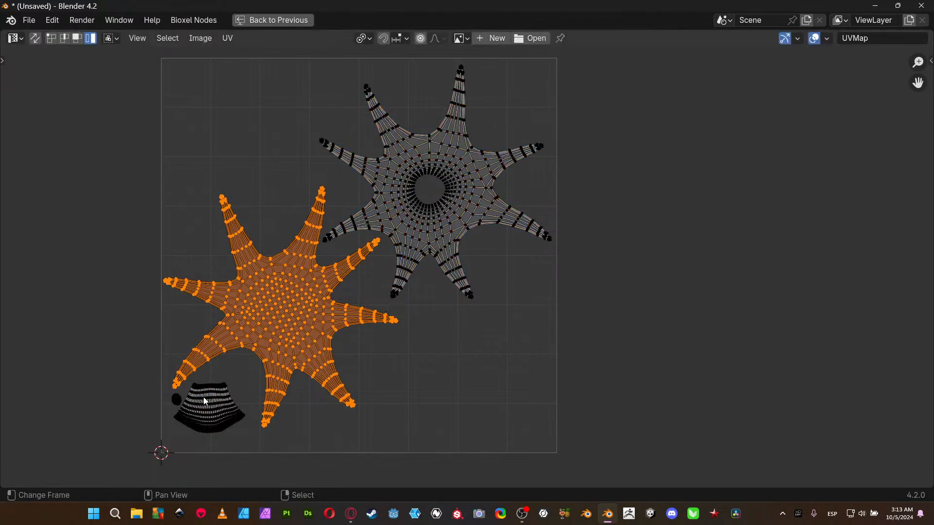
click(199, 400)
click(177, 402)
shift+click(208, 438)
key(g)
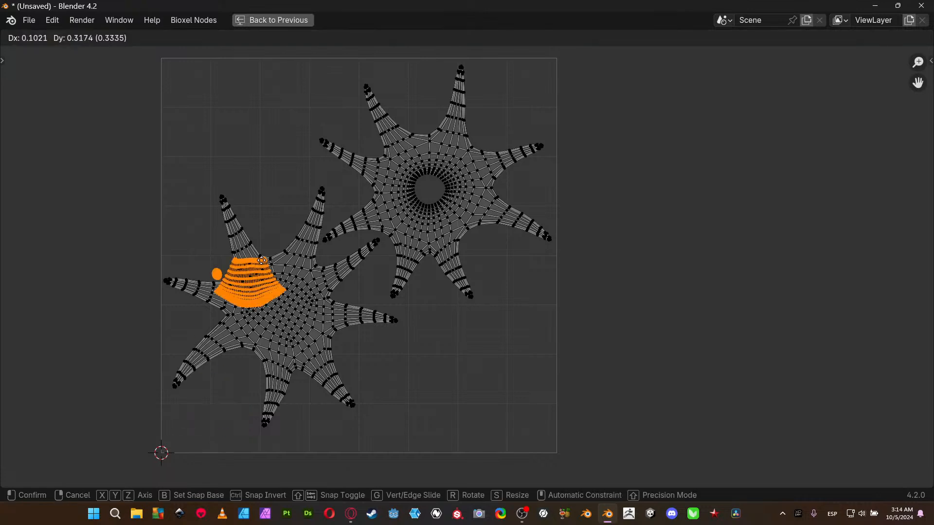
click(239, 136)
- Move the solid star island slightly down and to the right, and rotate it by about -9 degrees to separate the star tips
click(239, 351)
key(g)
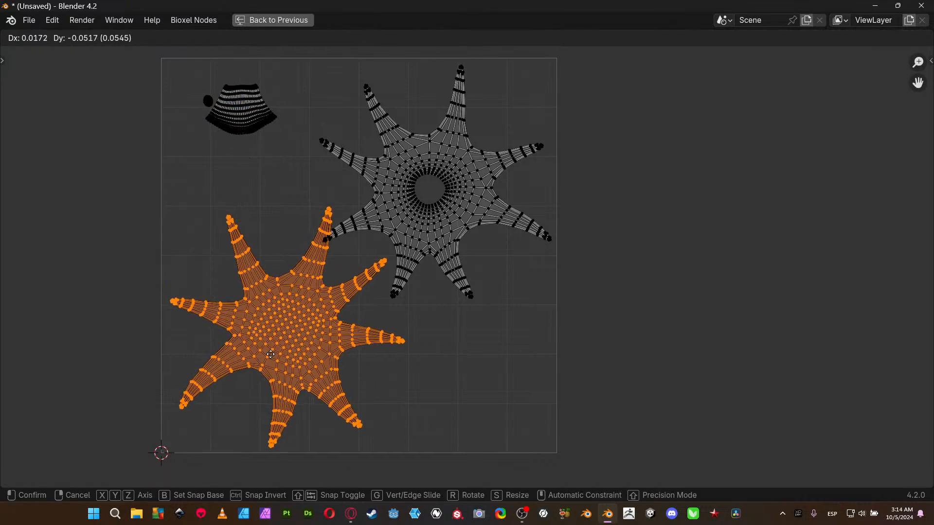
click(271, 358)
click(414, 183)
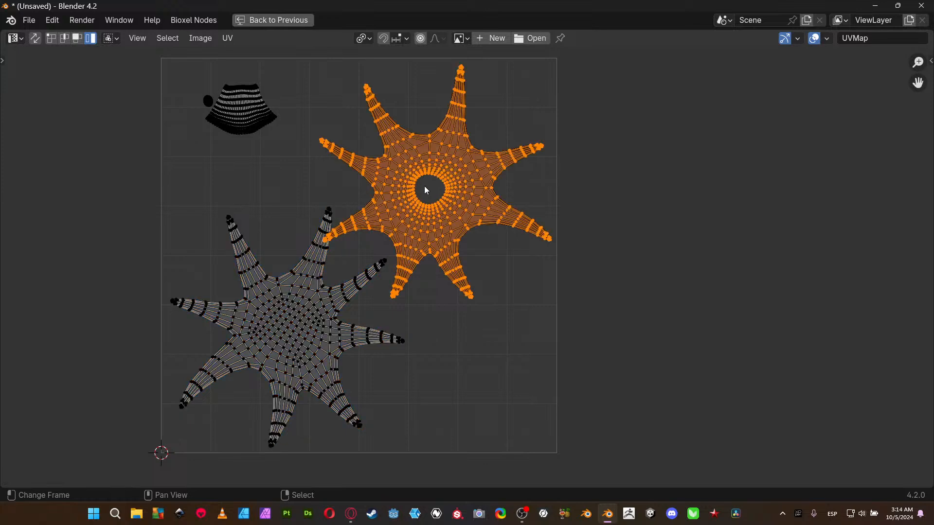
click(285, 340)
key(r)
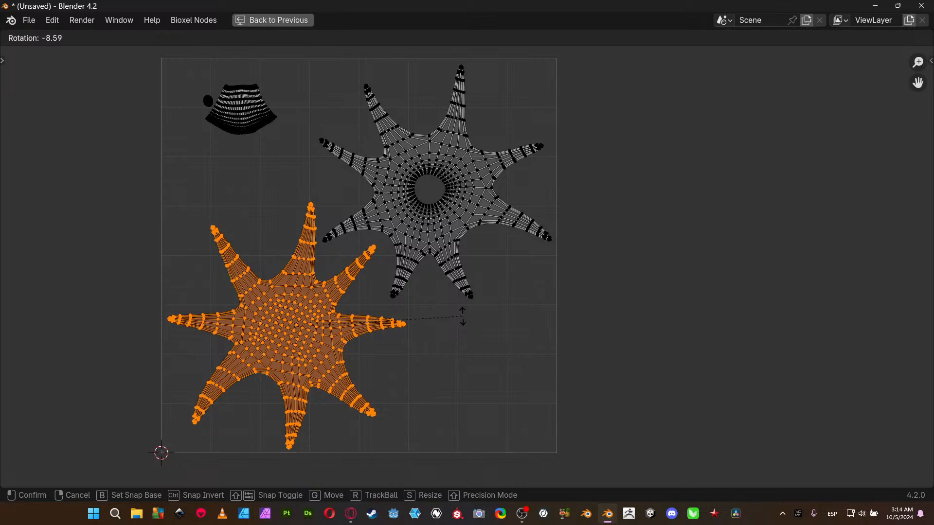
click(462, 319)
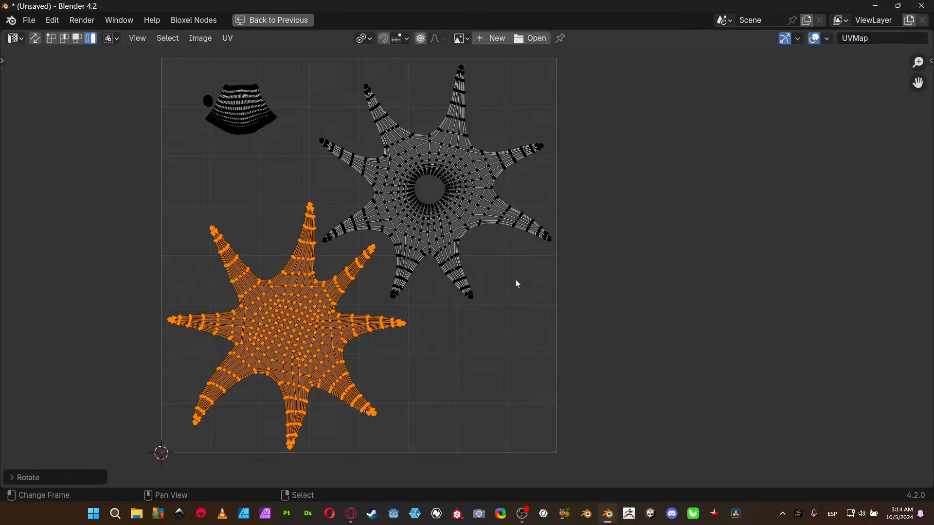
- Move the small round cap island into the gap between the stem island and the solid star
key(a)
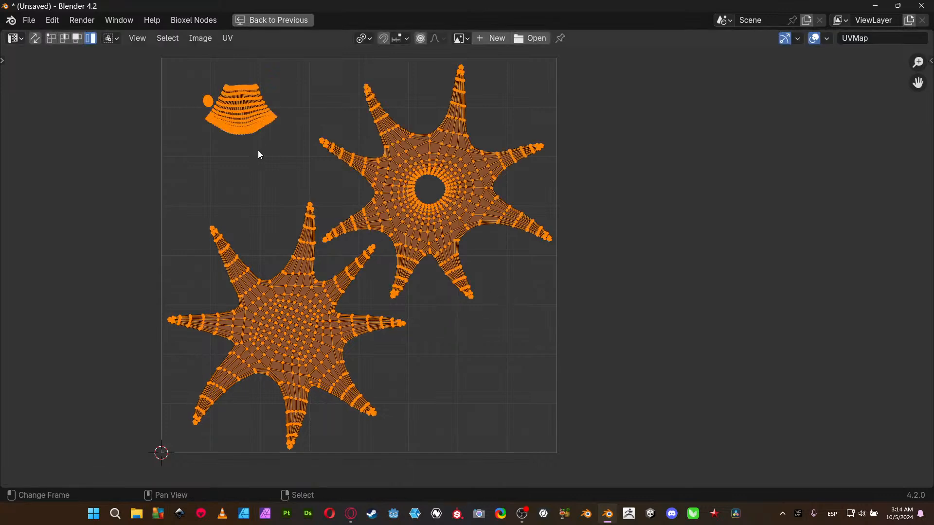
click(203, 104)
key(g)
click(305, 293)
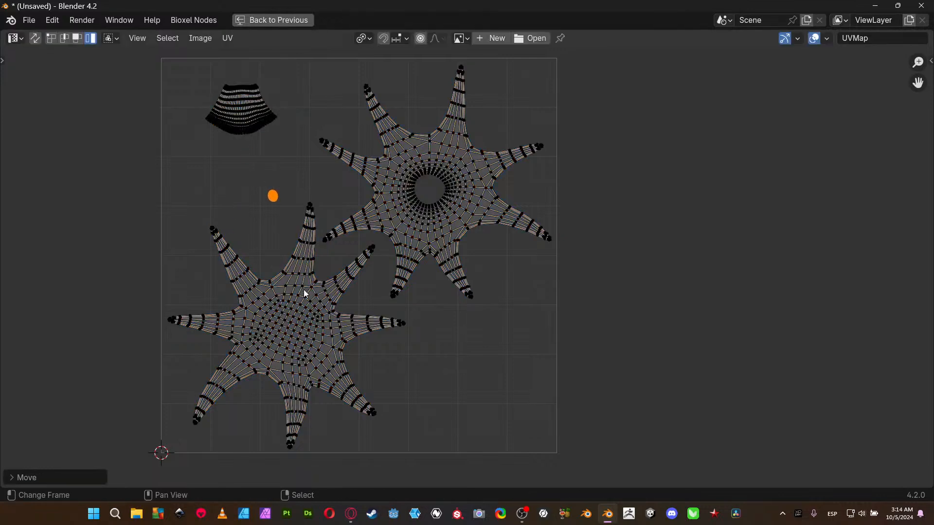
- Restore the full layout, return the calyx to Object Mode, and unhide all the hidden objects
key(ctrl+space)
key(ctrl+Tab)
click(271, 215)
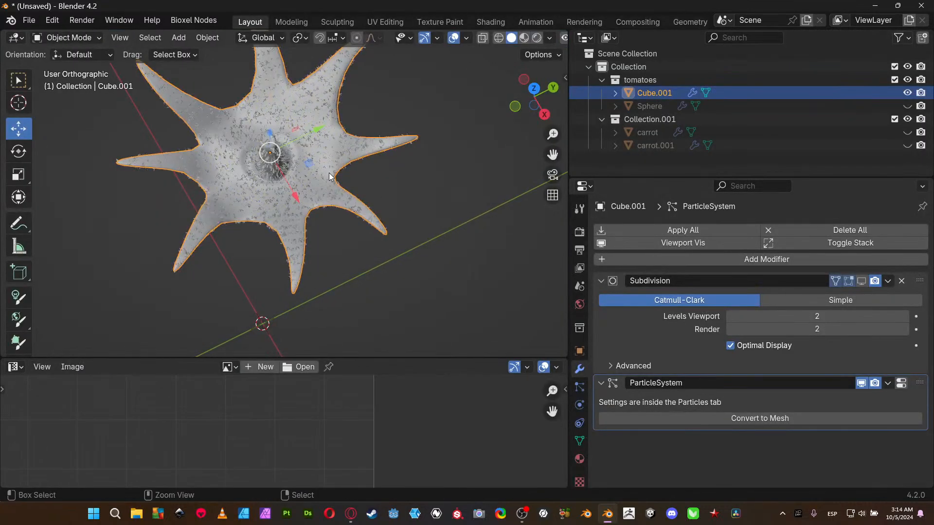
key(alt+h)
middle_drag(329, 181, 491, 232)
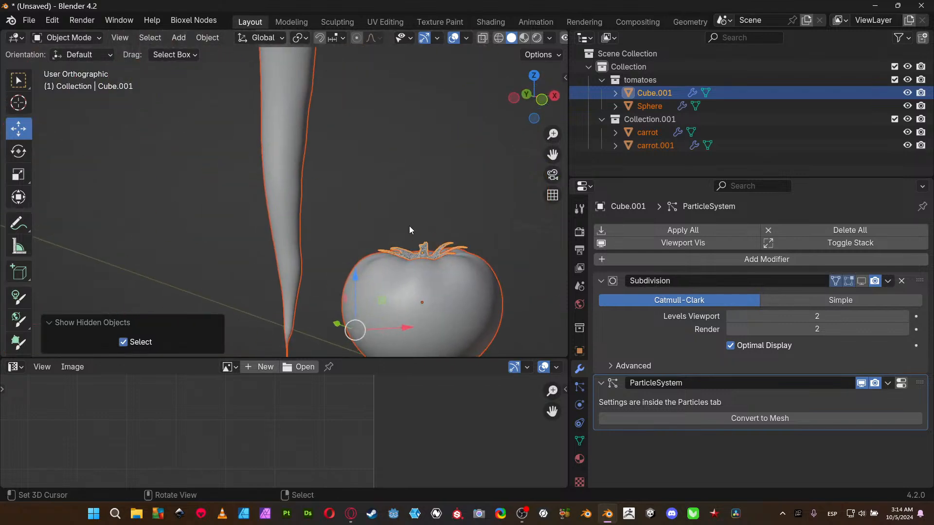
scroll(358, 127, down, 3)
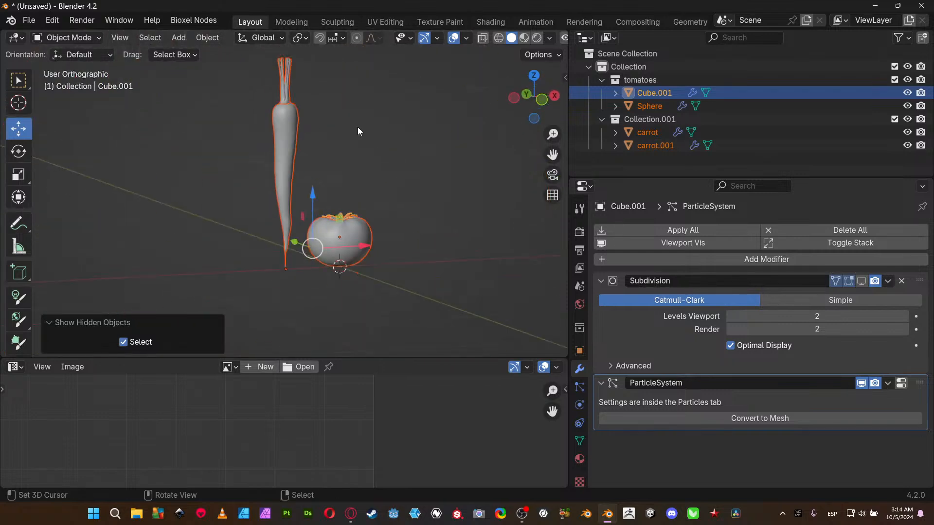
click(270, 126)
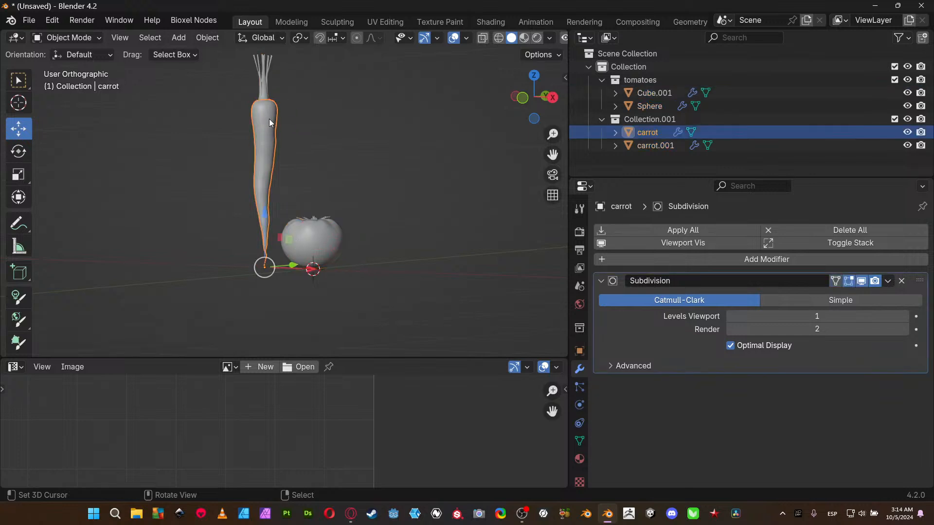
shift+right_click(266, 94)
key(ctrl+Tab)
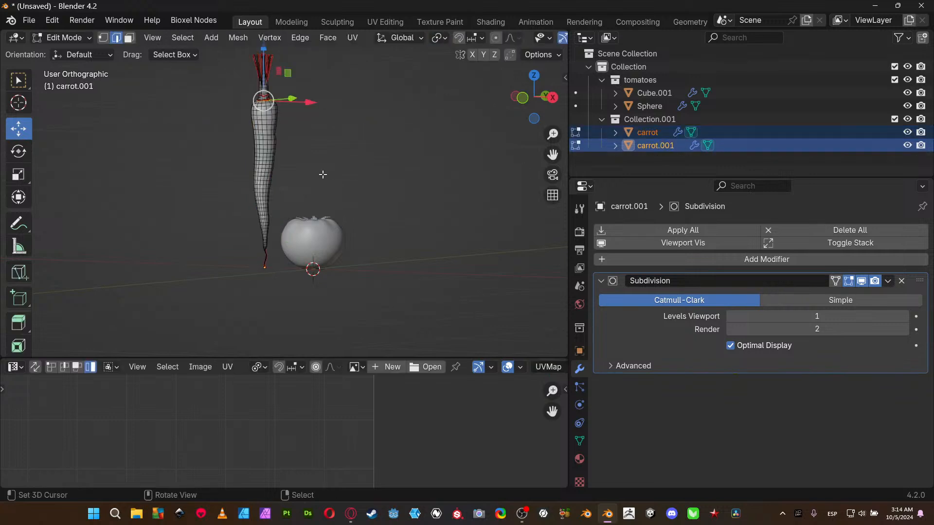
key(ctrl+Tab)
- Put only the carrot's body in Edit Mode, select its whole mesh, and examine its UV layout in the enlarged UV editor
click(279, 154)
key(ctrl+Tab)
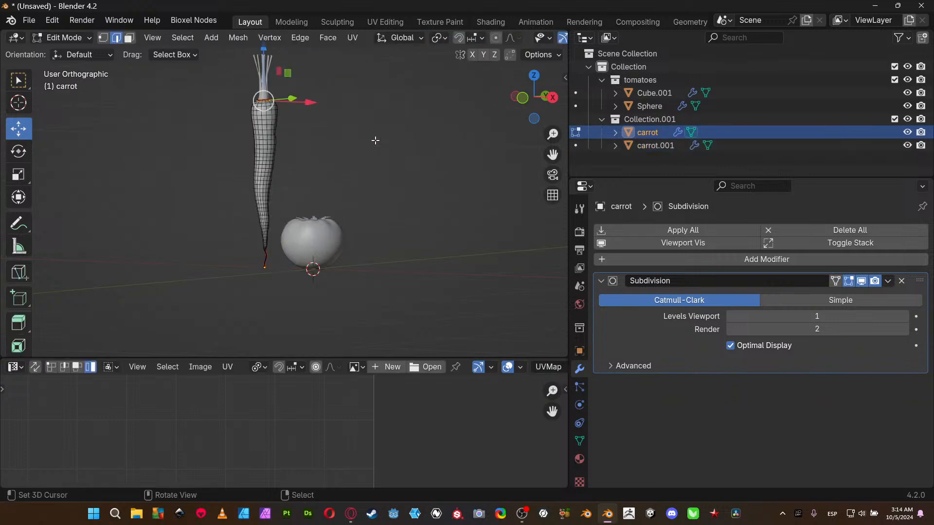
key(a)
click(373, 56)
key(a)
click(323, 158)
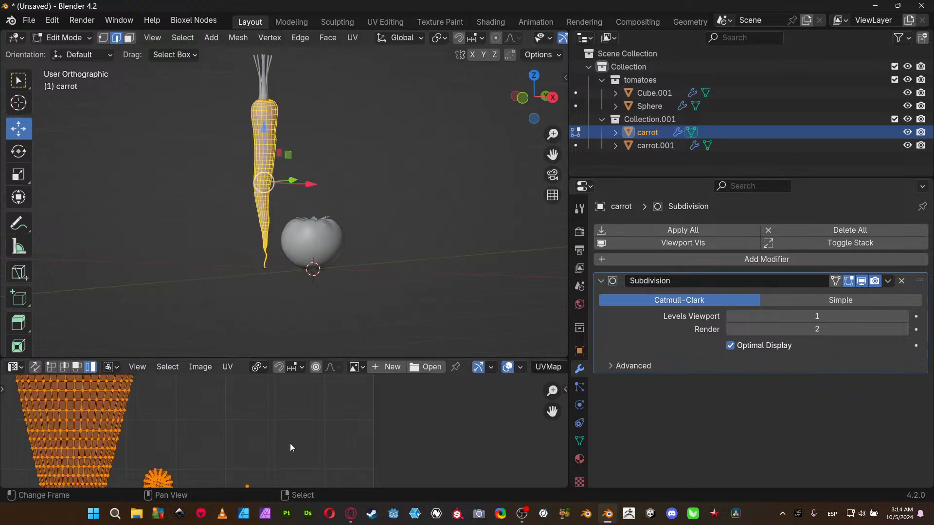
key(ctrl+space)
scroll(396, 290, down, 3)
scroll(389, 269, up, 3)
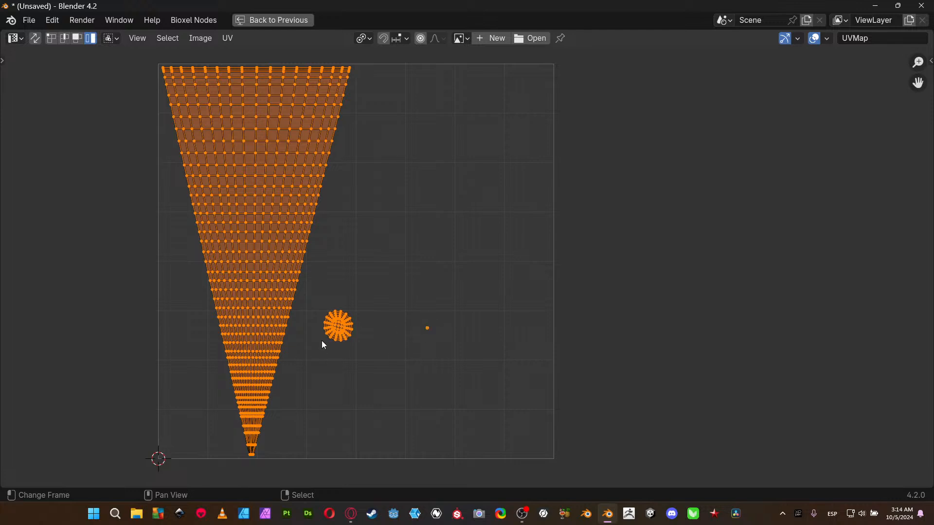
key(ctrl+space)
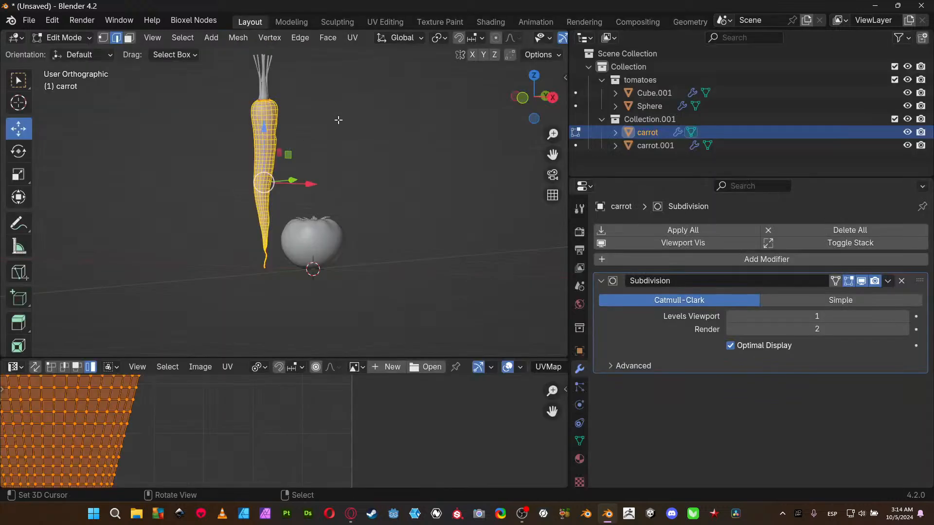
- Return the carrot's body to Object Mode and put only the carrot's stems in Edit Mode
key(ctrl+Tab)
click(276, 97)
click(261, 83)
scroll(289, 144, up, 5)
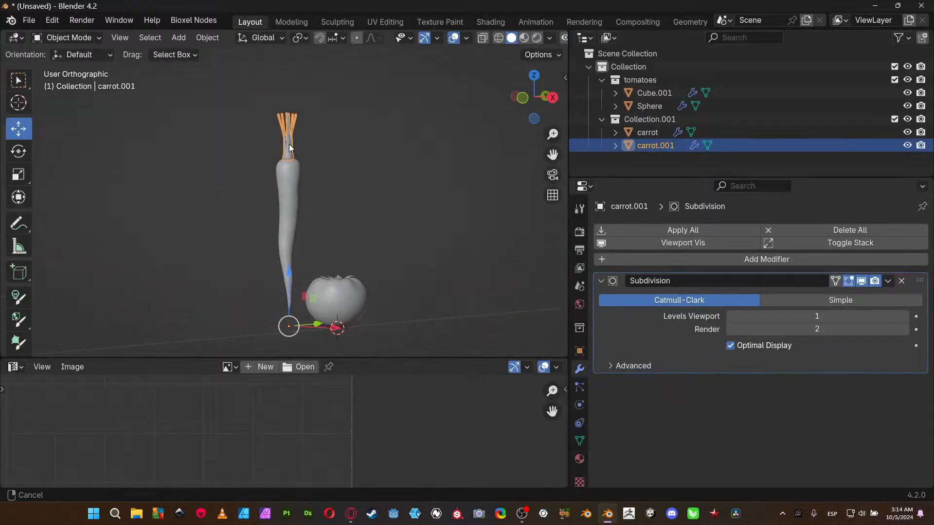
shift+middle_drag(305, 142, 302, 224)
scroll(308, 242, up, 3)
key(ctrl+Tab)
click(406, 214)
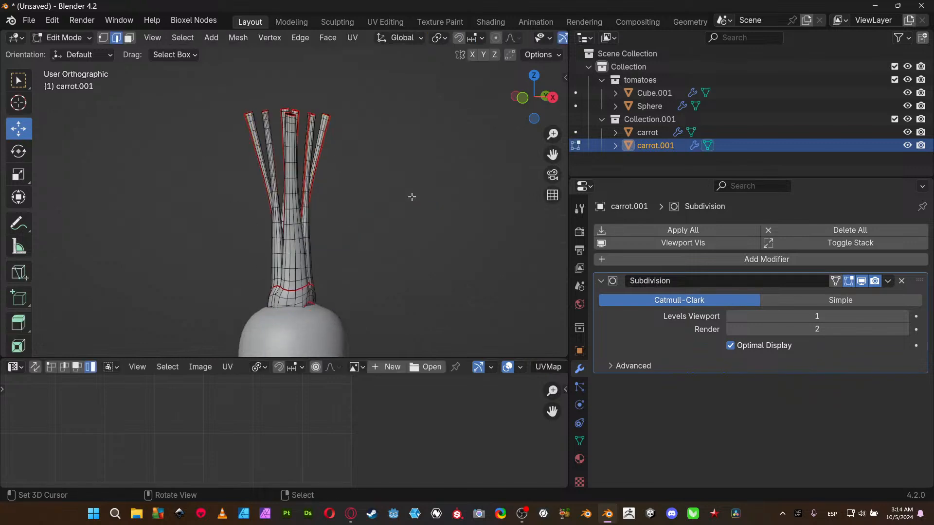
- Select the stems' whole mesh, examine its UV layout in the enlarged UV editor, and return the stems to Object Mode
key(a)
click(386, 141)
key(ctrl+space)
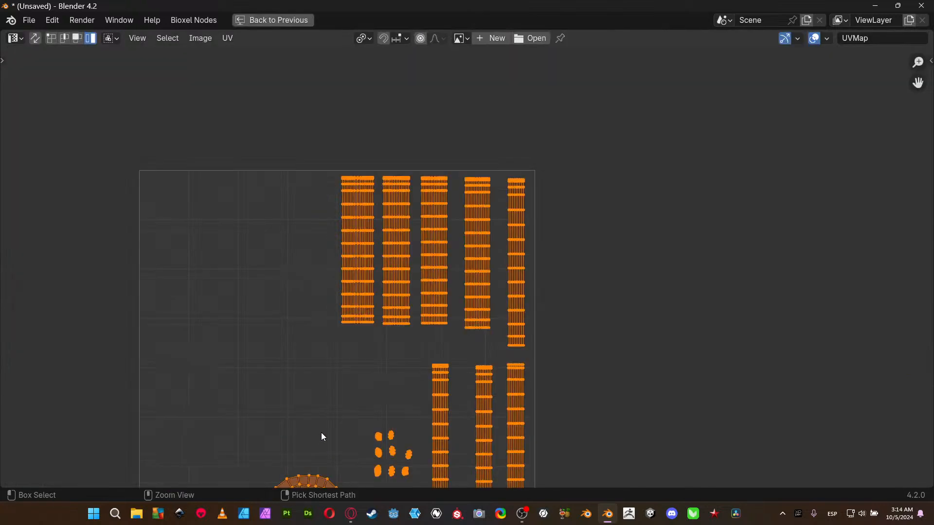
middle_drag(351, 350, 302, 232)
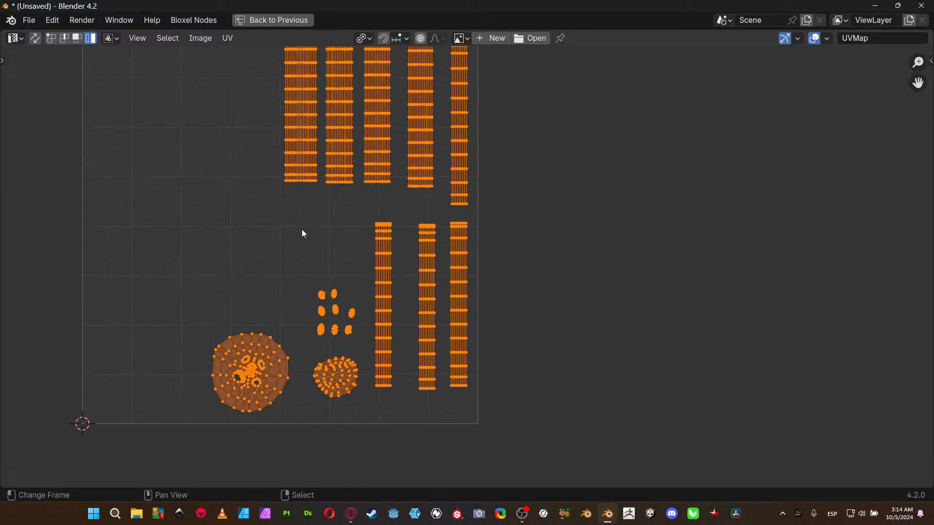
key(ctrl+space)
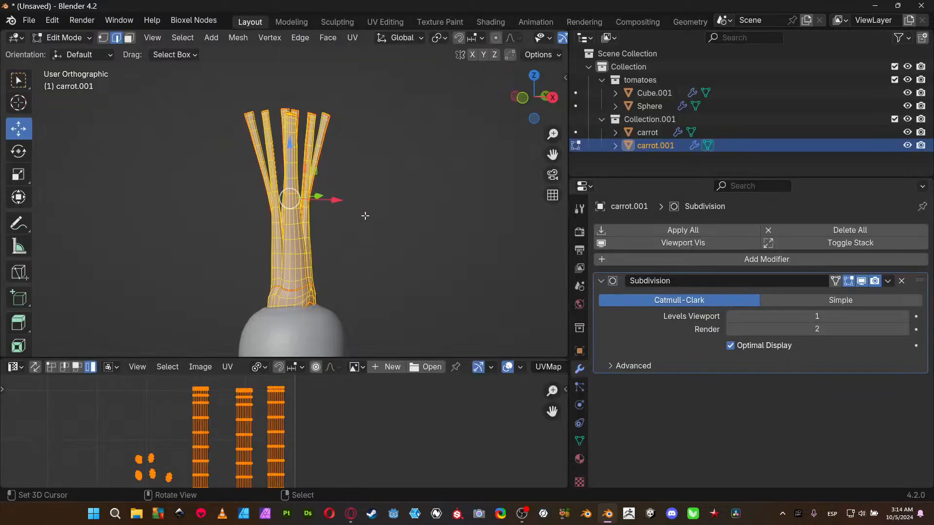
key(ctrl+Tab)
click(299, 217)
scroll(355, 243, down, 4)
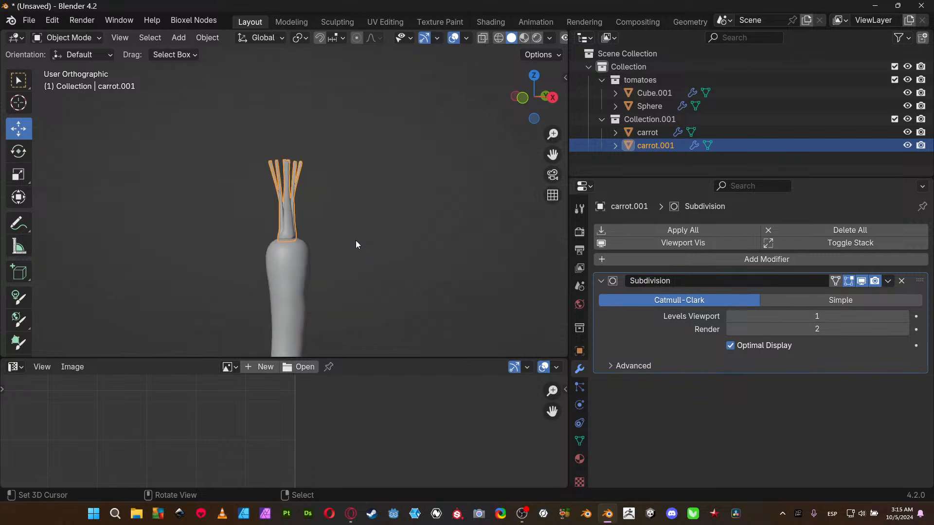
scroll(357, 249, down, 3)
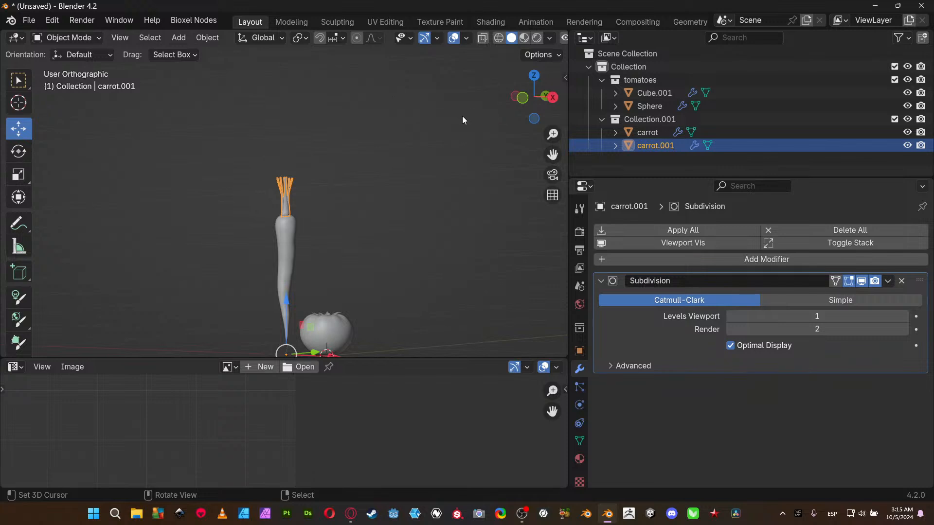
- Widen the 3D viewport by narrowing the Outliner and Properties editors, and hide the viewport's toolbar
drag(567, 240, 674, 233)
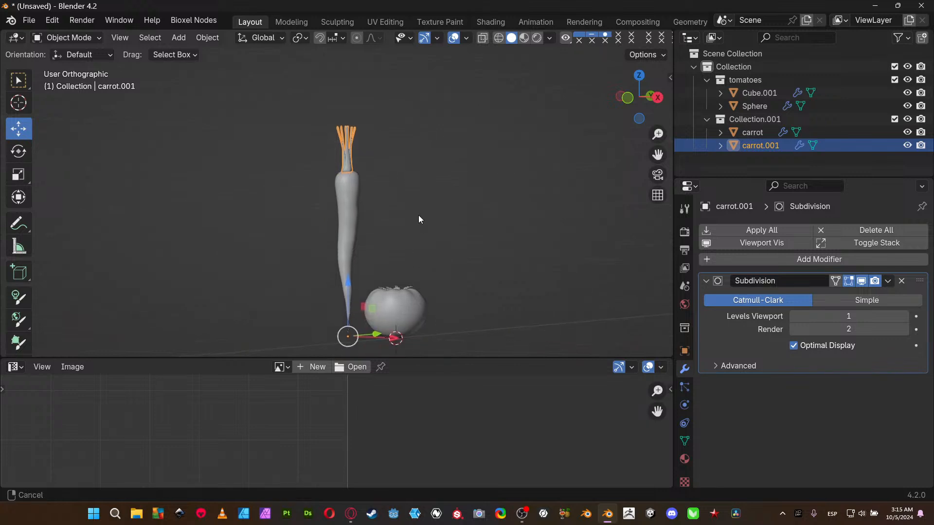
shift+middle_drag(418, 215, 415, 214)
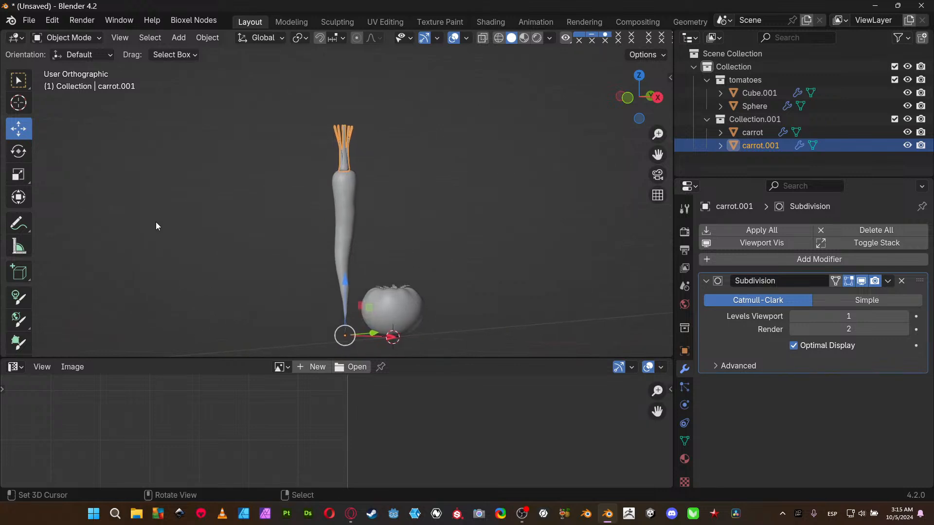
key(t)
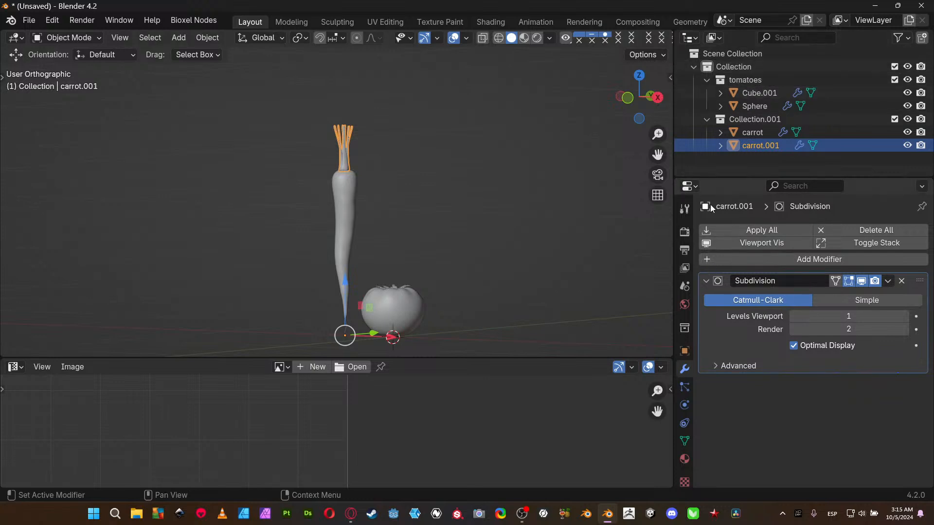
- Look through the output, view layer, world and material properties, and return to the modifier properties
click(687, 186)
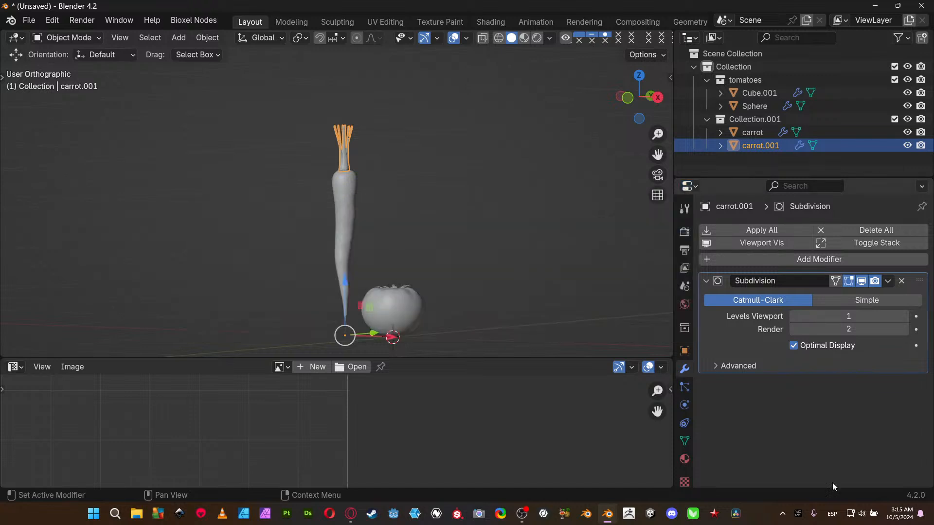
click(682, 238)
click(681, 251)
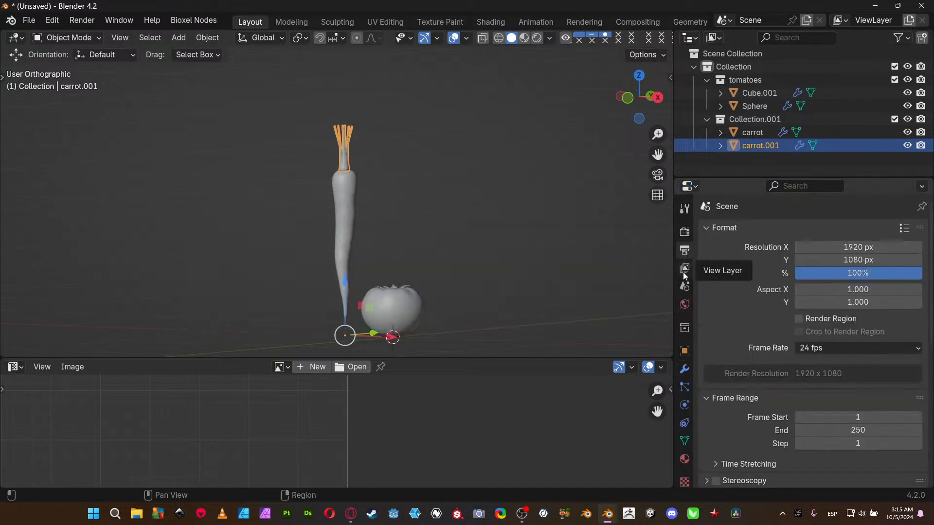
click(683, 271)
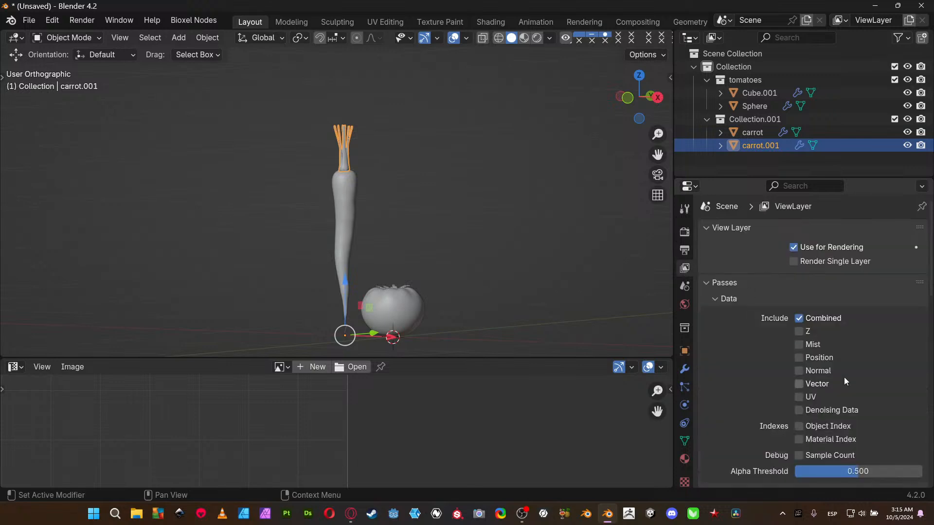
scroll(845, 323, down, 6)
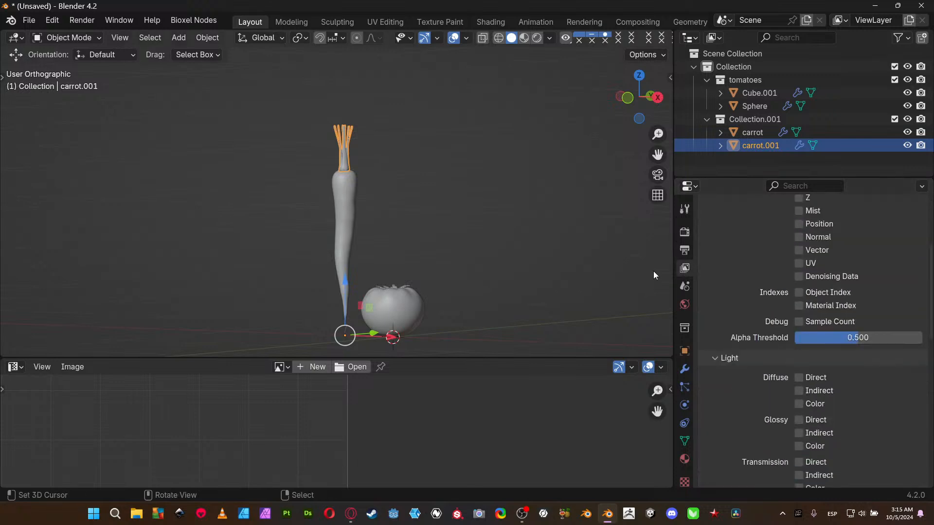
click(686, 305)
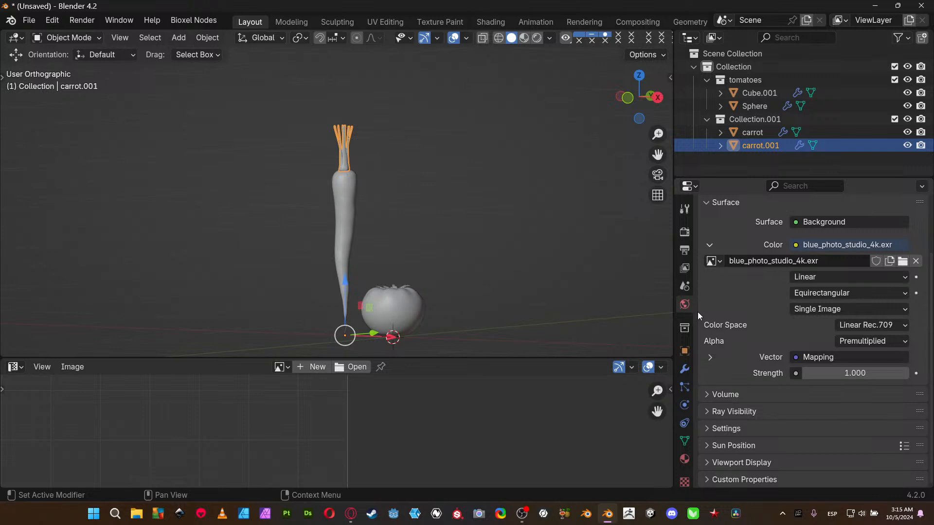
scroll(729, 355, up, 3)
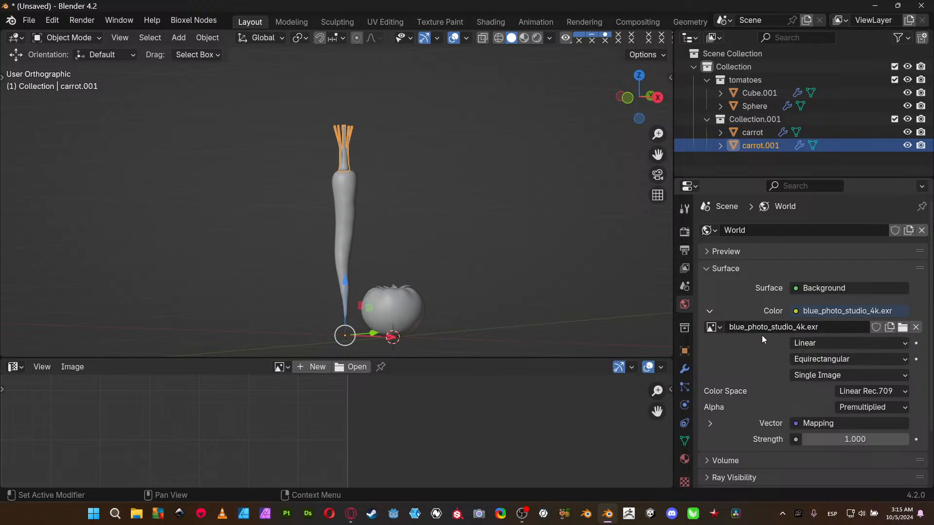
click(684, 458)
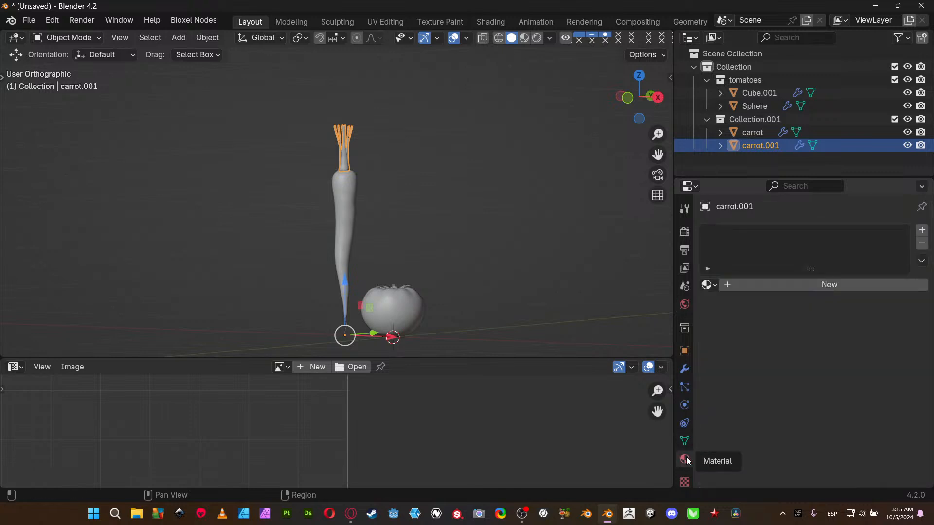
scroll(685, 439, down, 1)
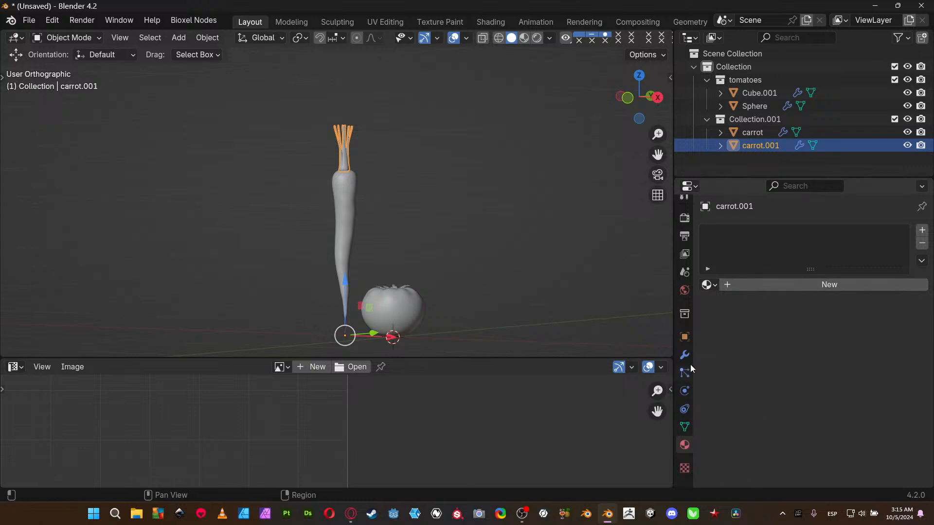
click(685, 356)
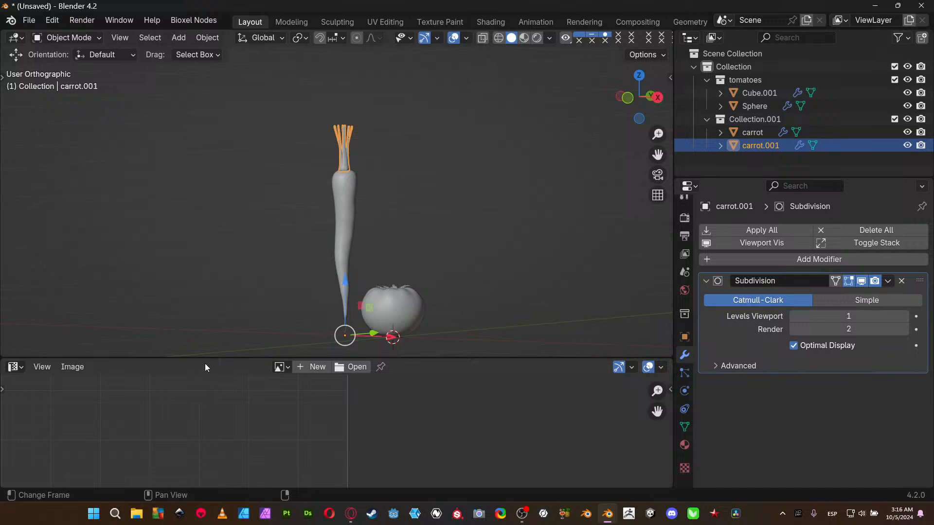
- Enlarge the UV editor's area upward, change it to the Shader Editor, and bring the world nodes into view
drag(206, 358, 265, 233)
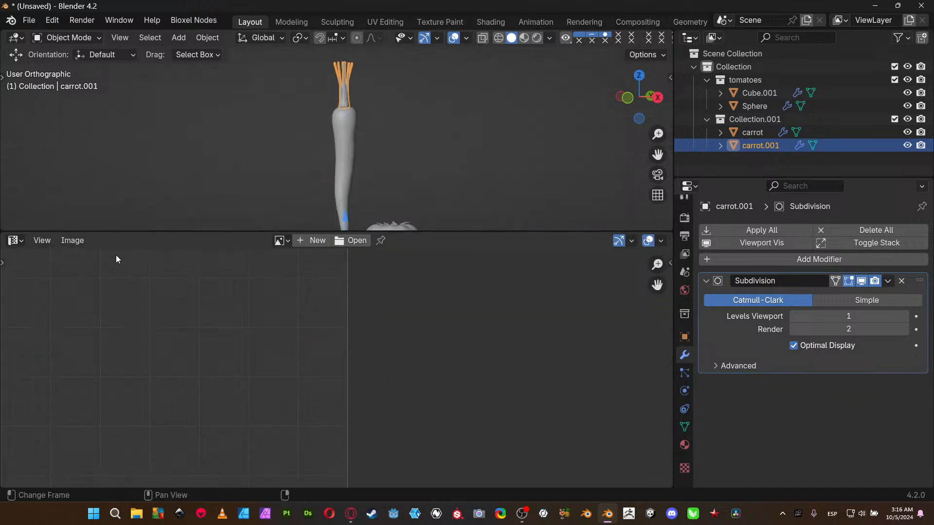
click(15, 241)
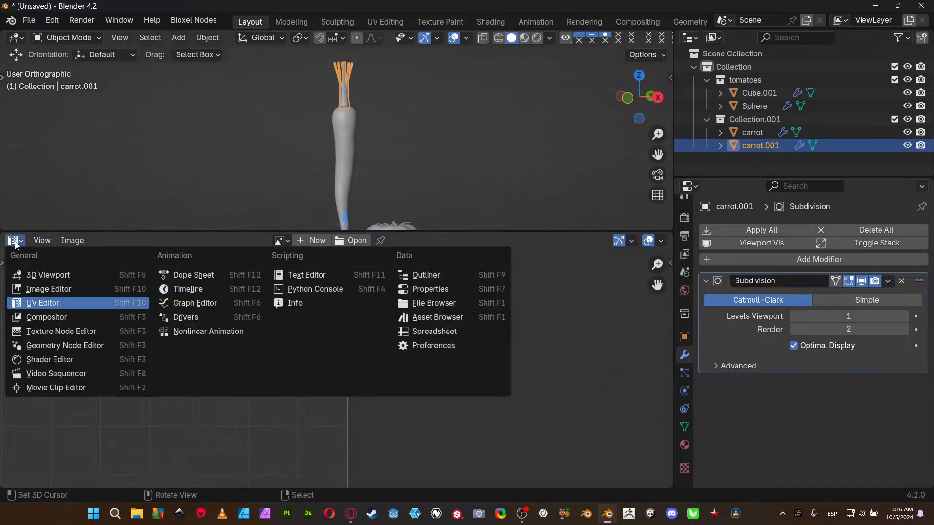
click(73, 365)
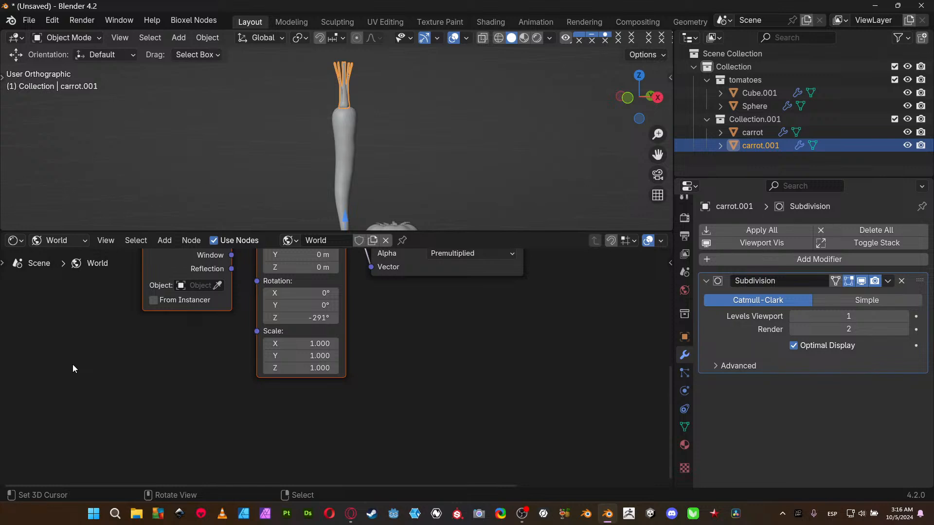
middle_drag(160, 288, 118, 418)
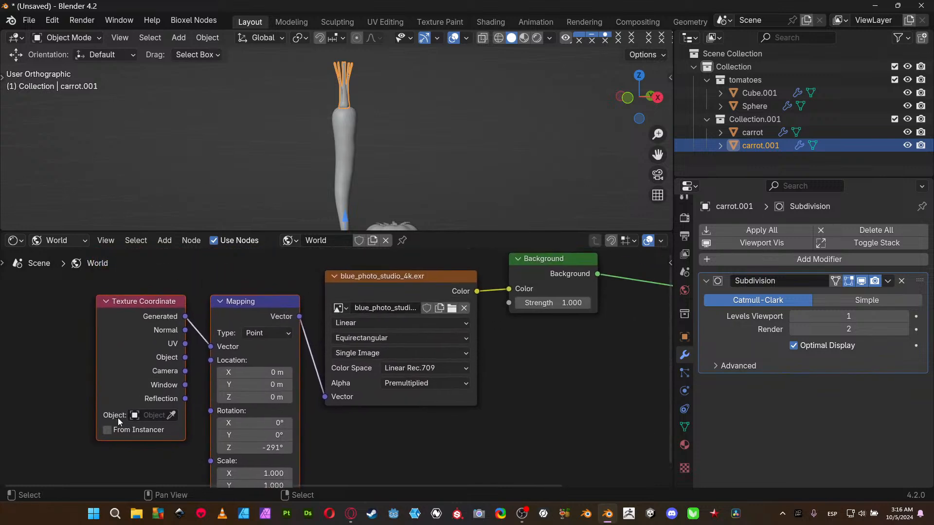
- Isolate the carrot's body by hiding all the other objects
click(355, 162)
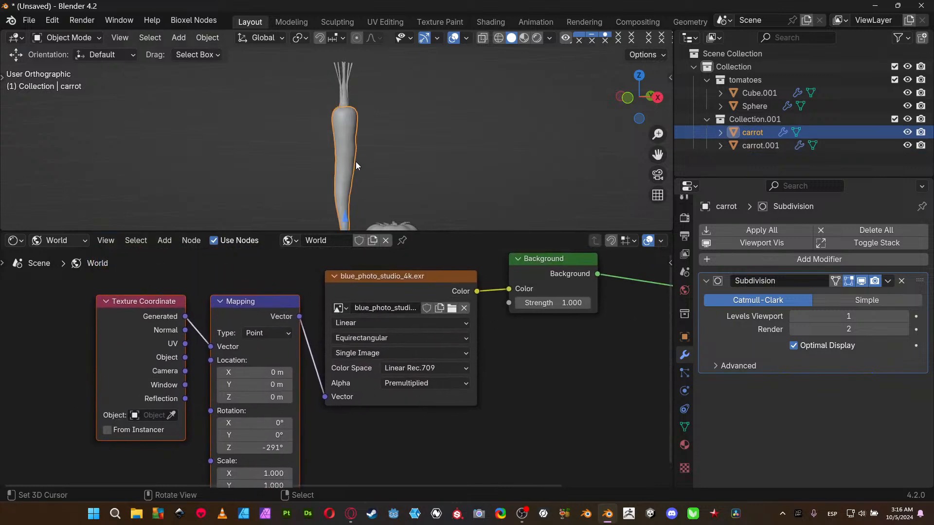
key(shift+h)
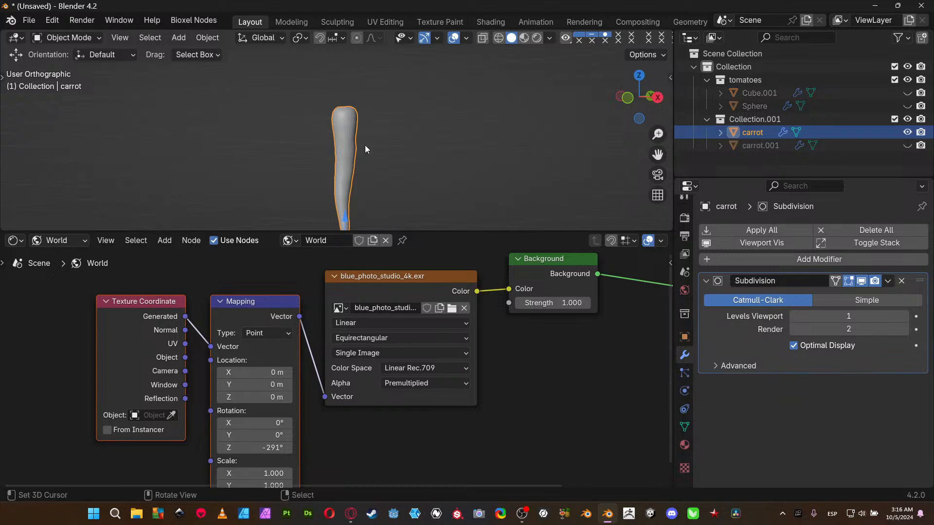
middle_drag(431, 101, 398, 139)
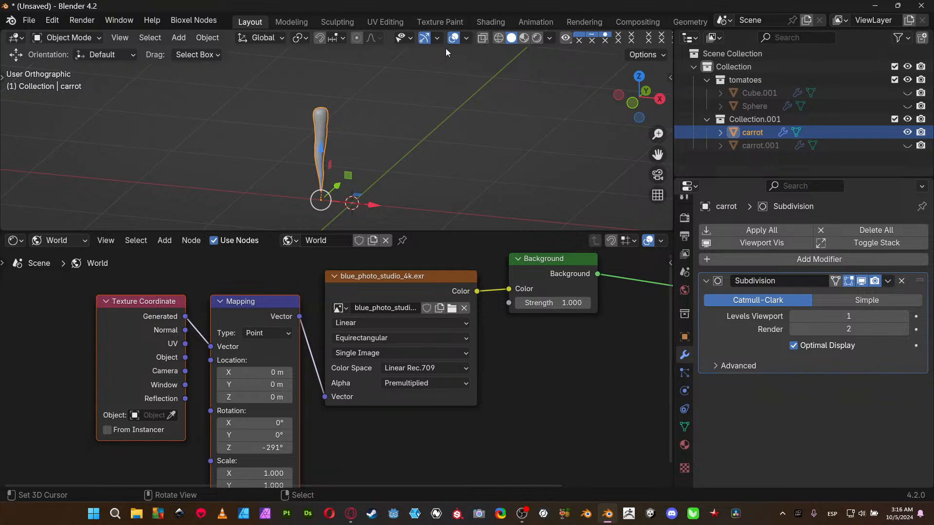
- Turn off the X and Y axes and the floor grid in the viewport overlays
click(466, 39)
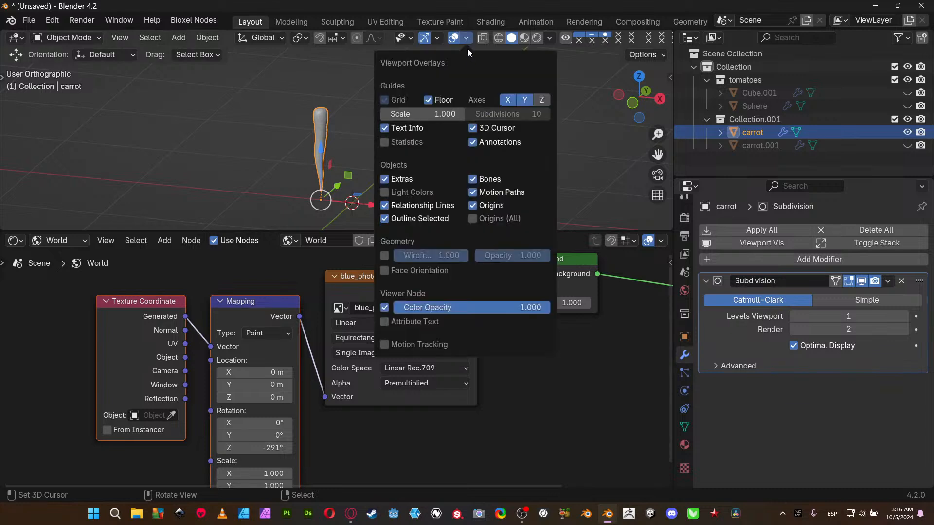
drag(525, 98, 512, 98)
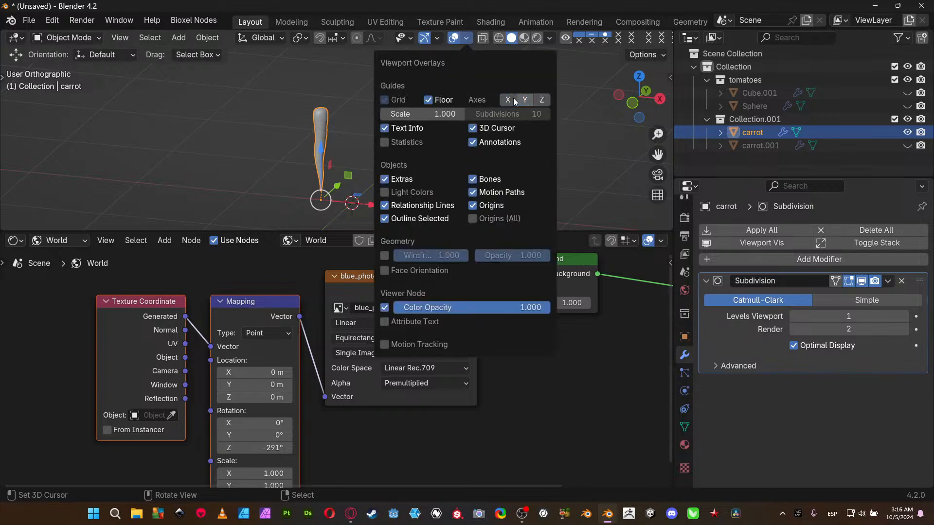
click(437, 98)
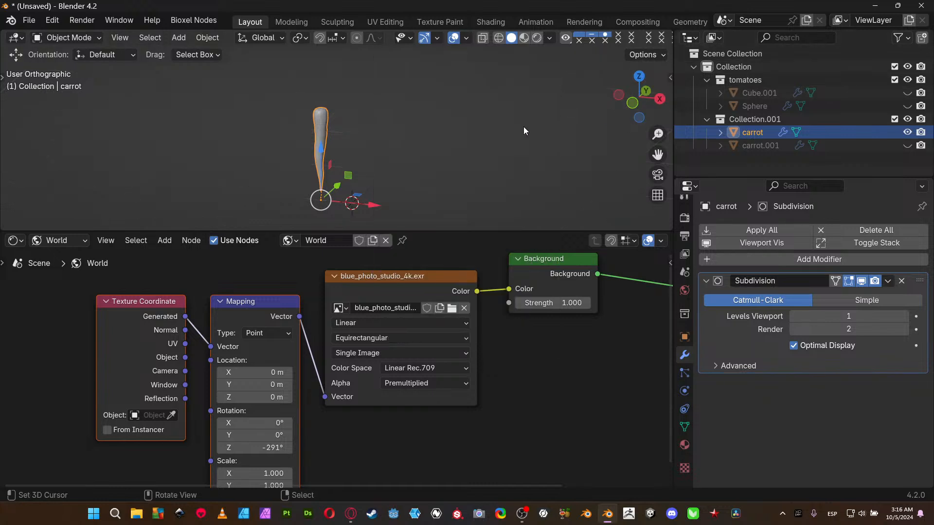
middle_drag(523, 127, 367, 153)
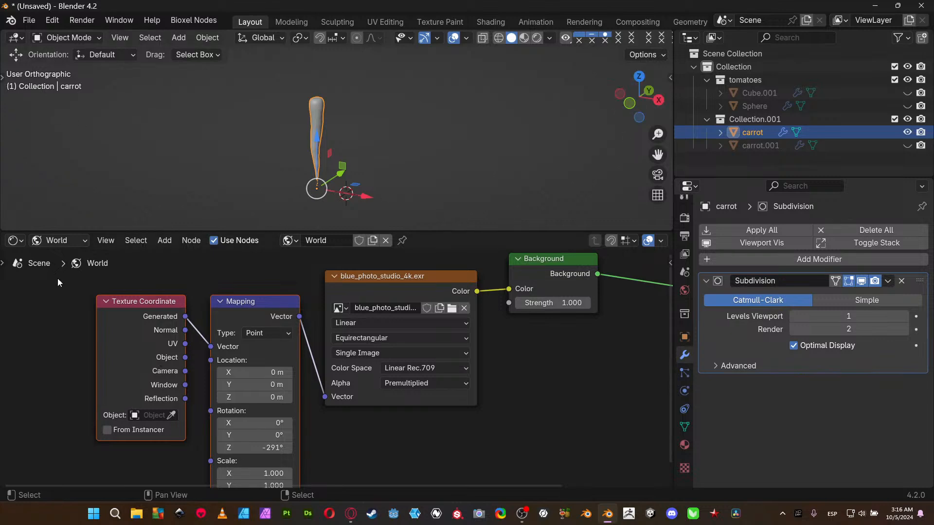
- Look at the Line Style shader type in the Shader Editor and return to the World shader nodes
click(16, 240)
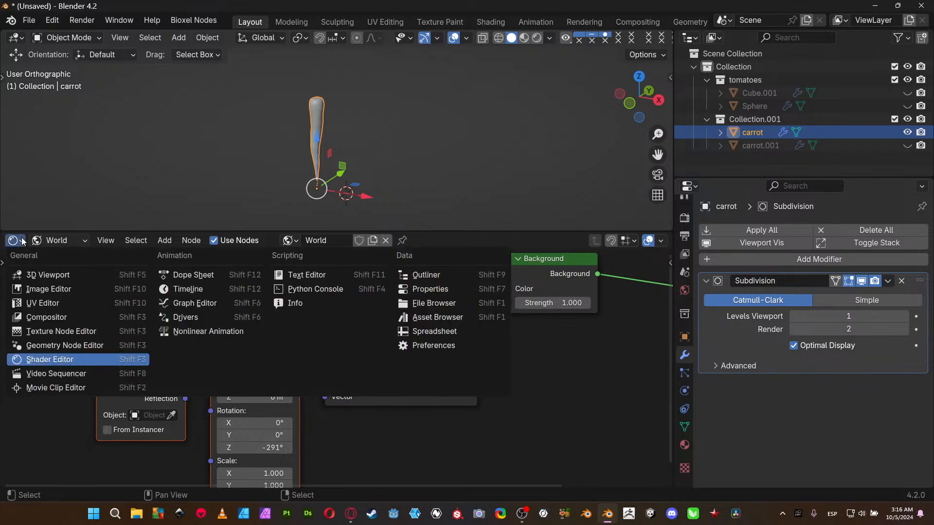
click(56, 240)
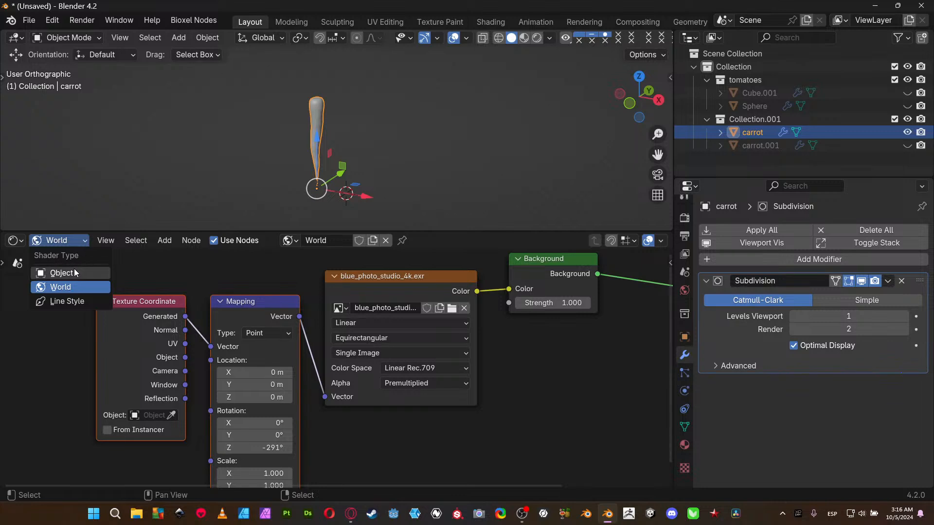
click(73, 305)
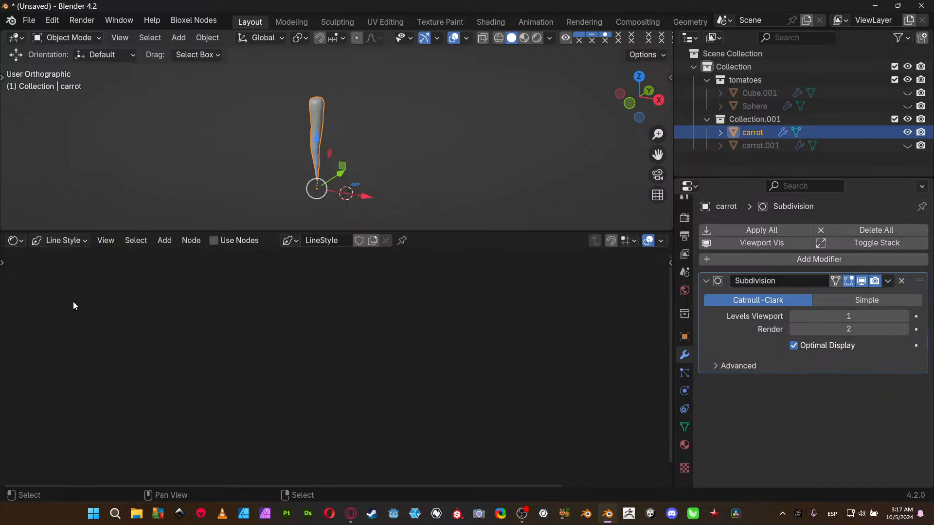
click(61, 241)
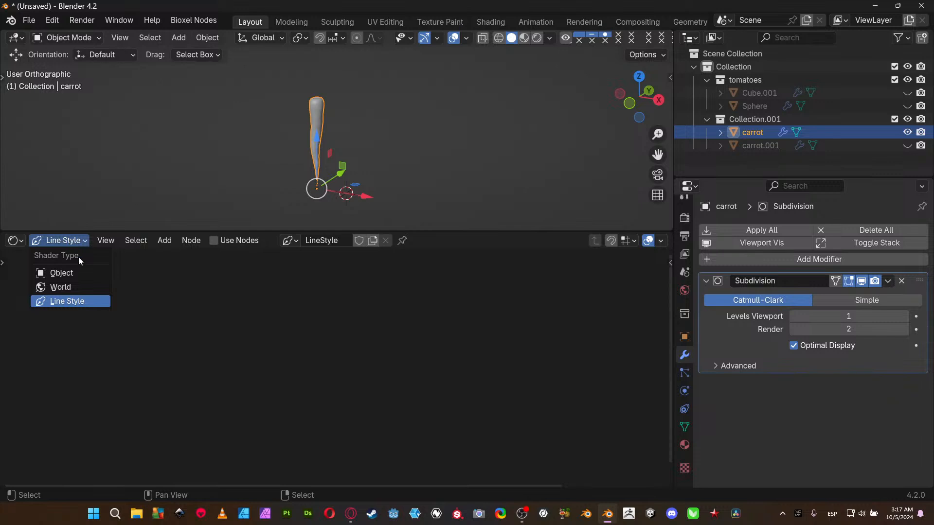
click(86, 290)
click(63, 245)
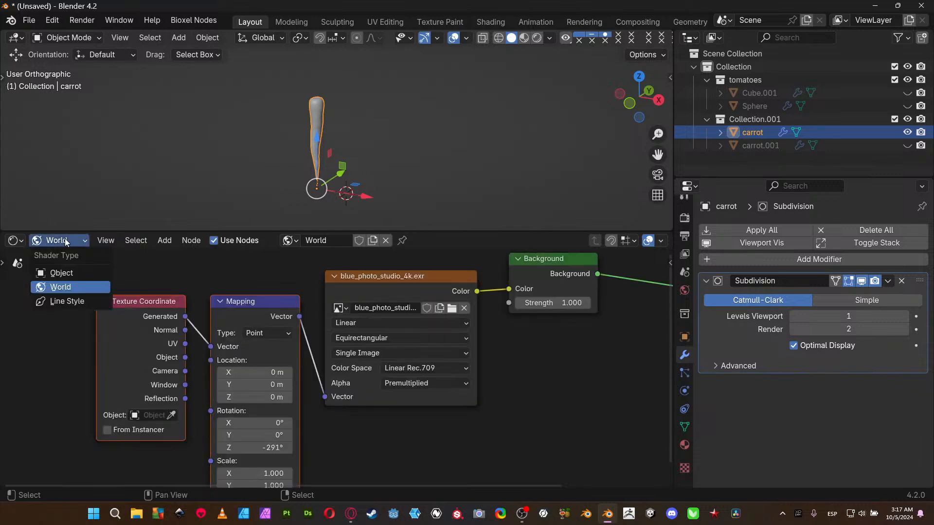
click(77, 285)
- Rearrange the world nodes, shifting the Texture Coordinate, Mapping and environment texture nodes and placing World Output closer to Background
scroll(401, 374, down, 4)
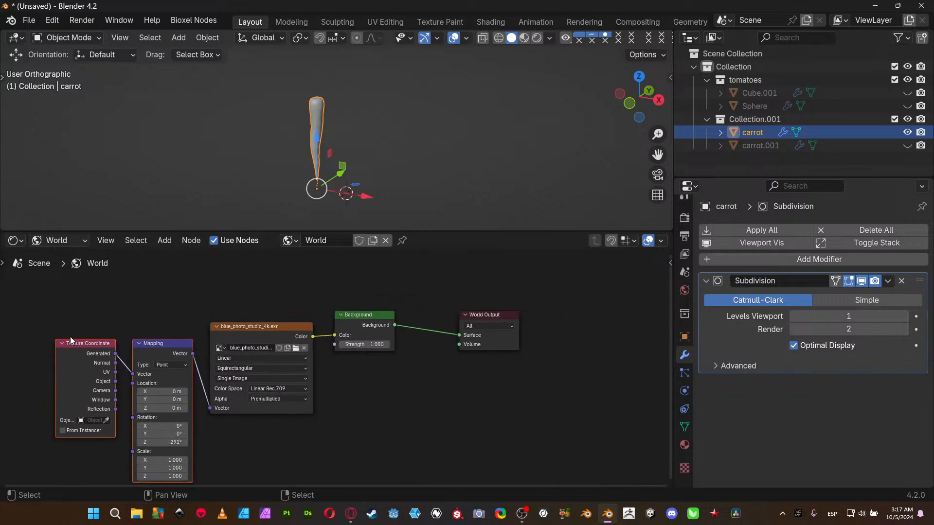
drag(46, 304, 198, 439)
drag(160, 358, 121, 326)
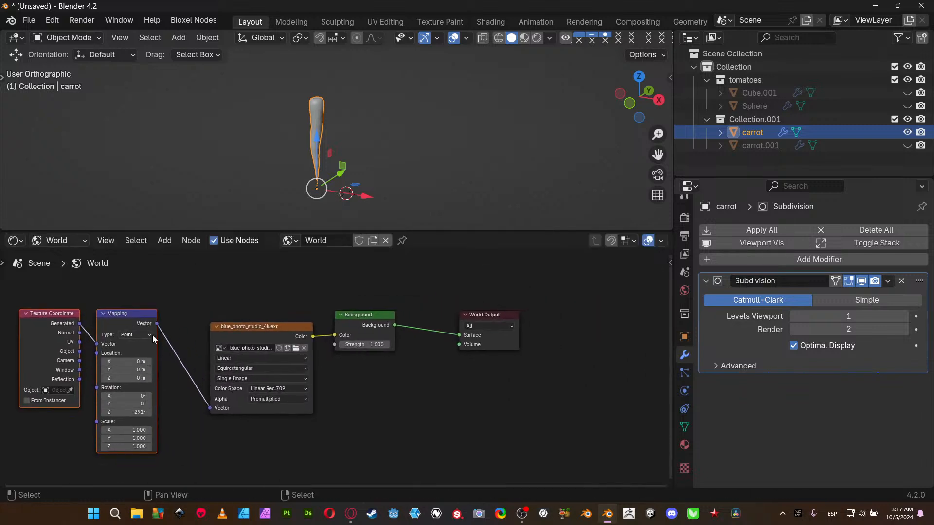
middle_drag(152, 334, 241, 326)
drag(360, 327, 331, 324)
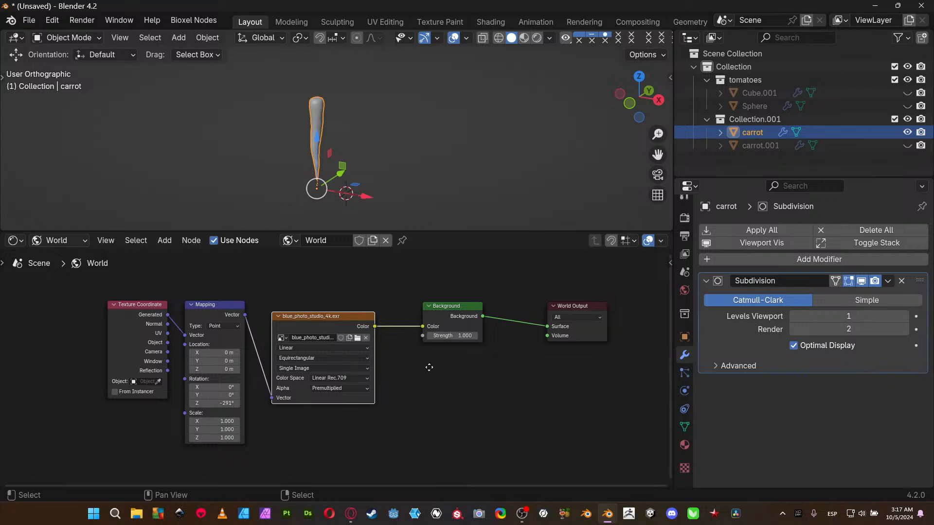
scroll(361, 366, up, 3)
middle_drag(357, 372, 450, 376)
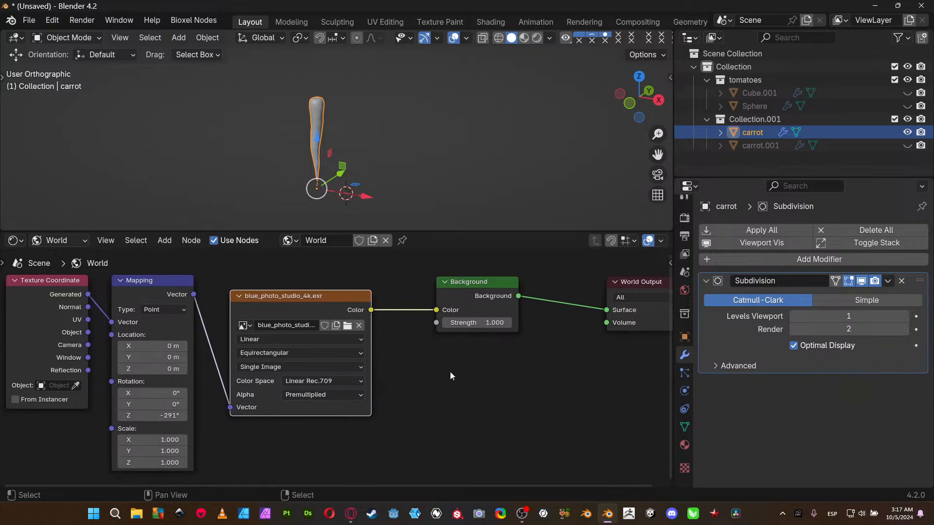
drag(623, 281, 566, 279)
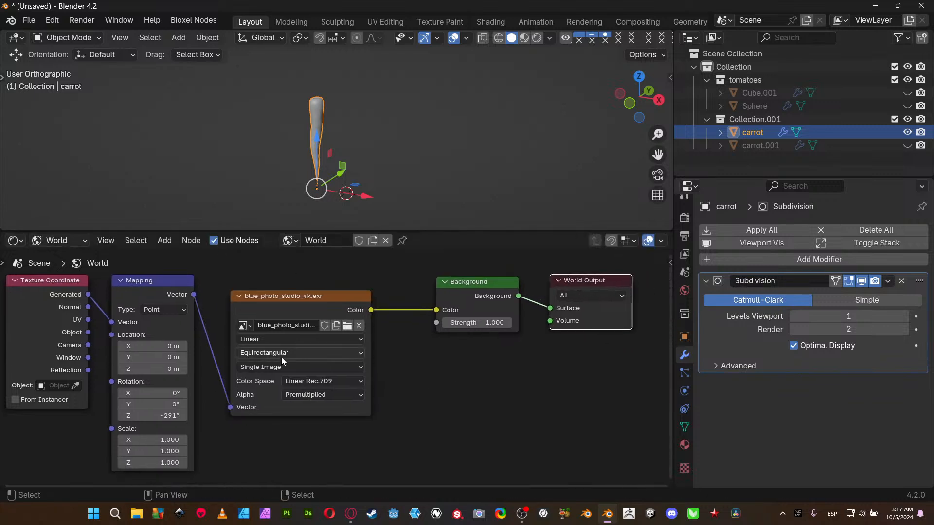
middle_drag(392, 383, 434, 389)
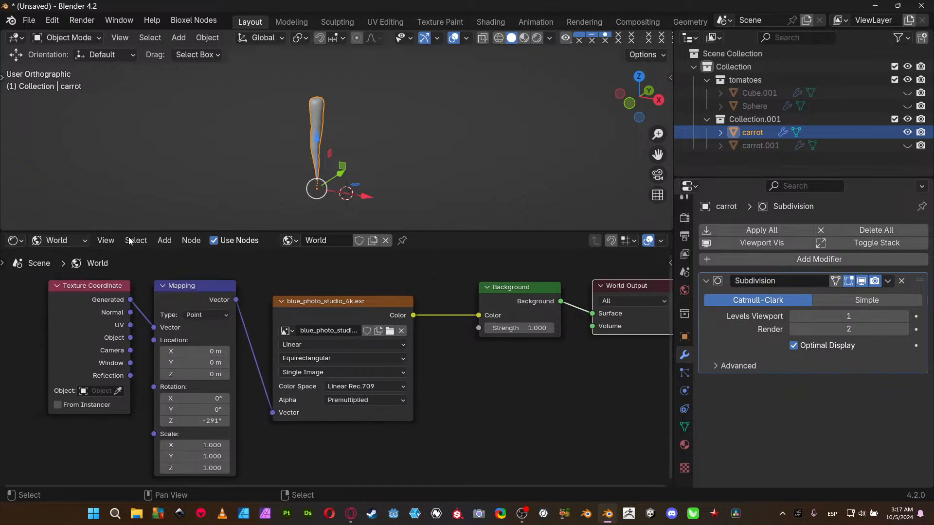
key(Home)
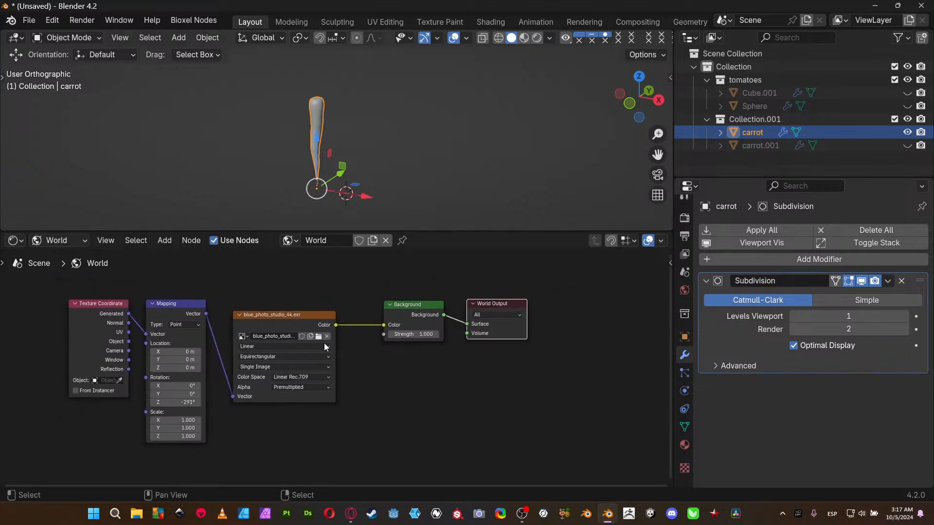
- Switch the Shader Editor to the Object shader type and create a new material for the carrot's body
click(72, 242)
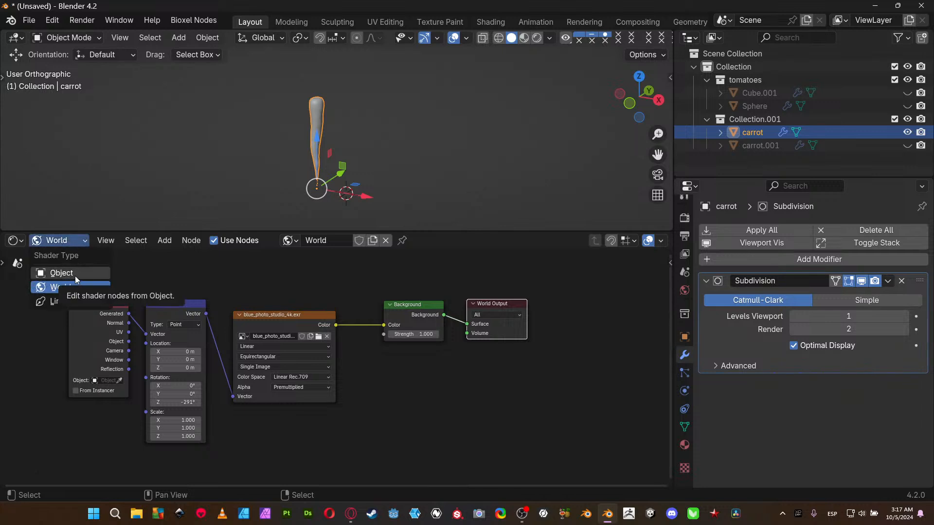
click(75, 275)
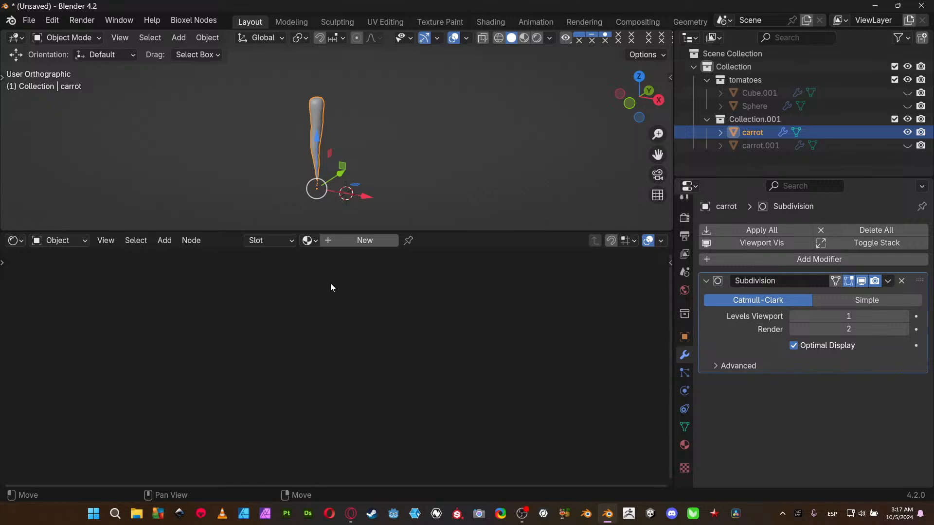
middle_drag(330, 283, 341, 288)
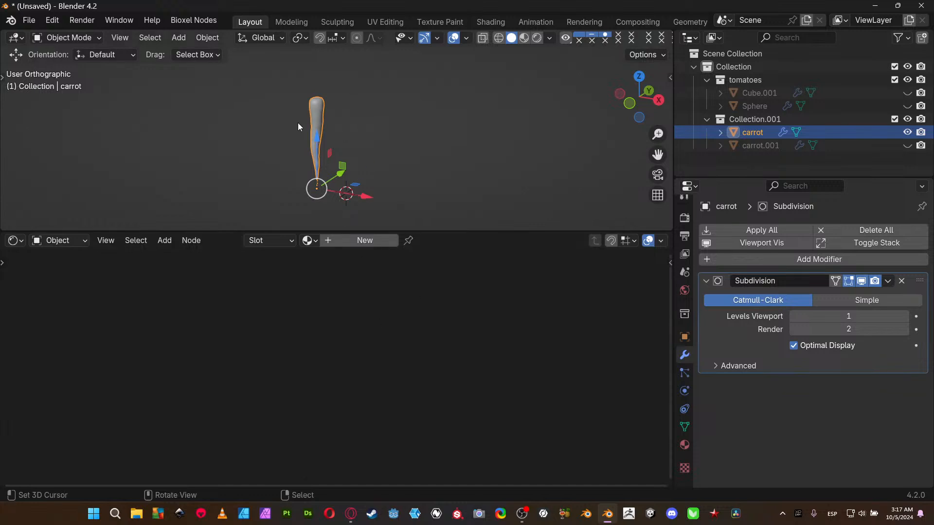
click(356, 241)
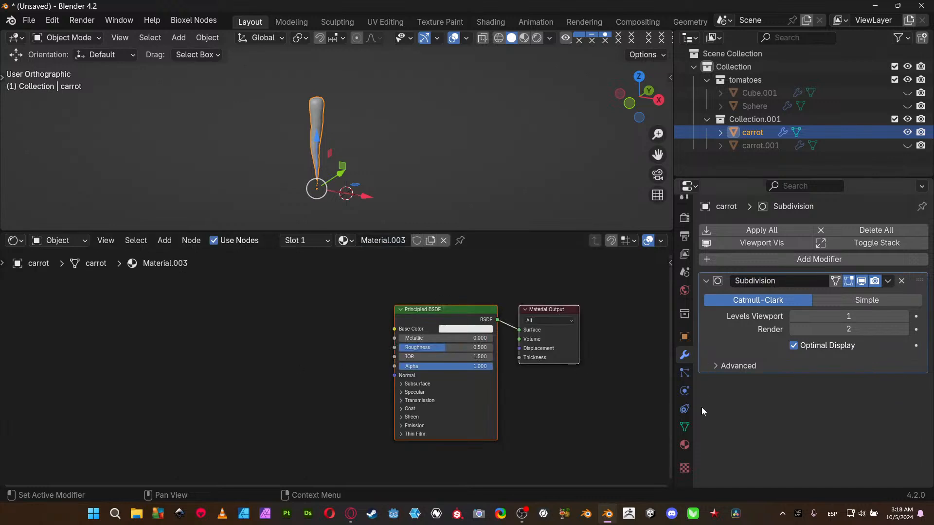
- Show the carrot's material properties, widen the Properties editor and lengthen the material slot list
click(684, 445)
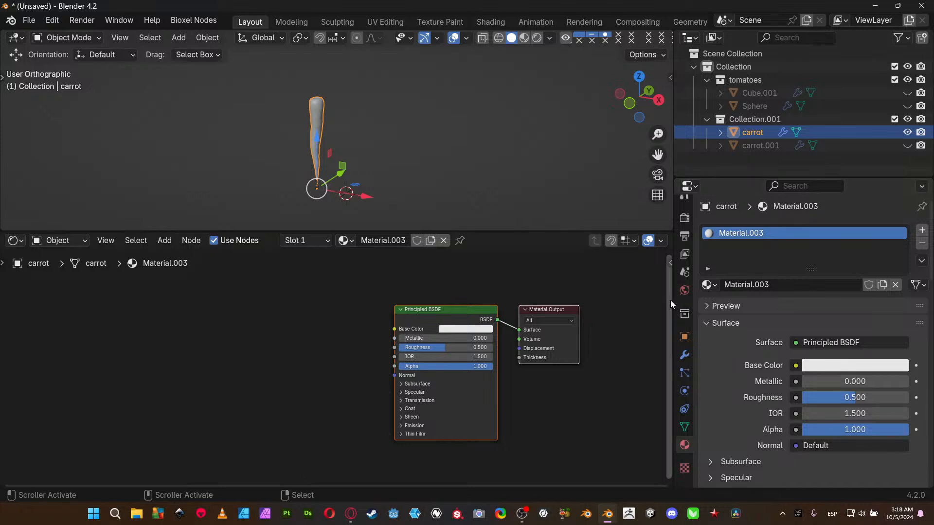
drag(673, 299, 598, 292)
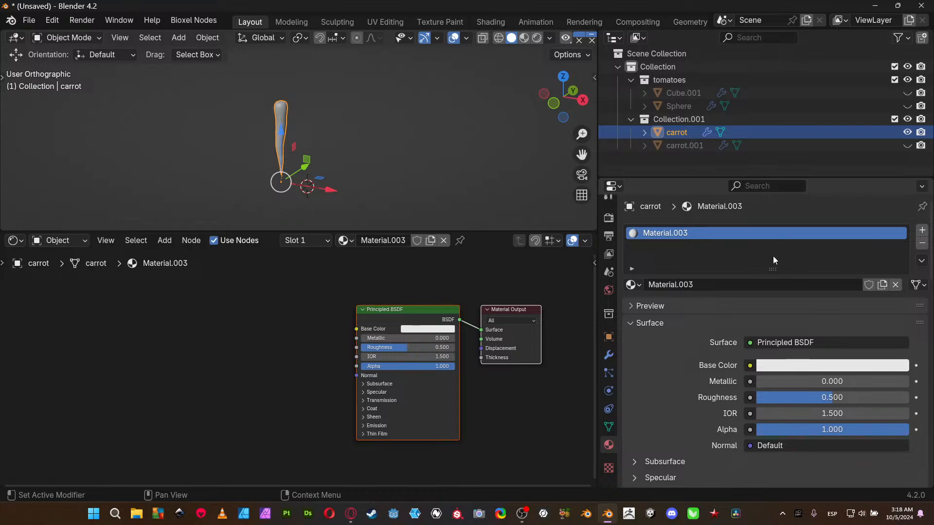
drag(769, 267, 752, 282)
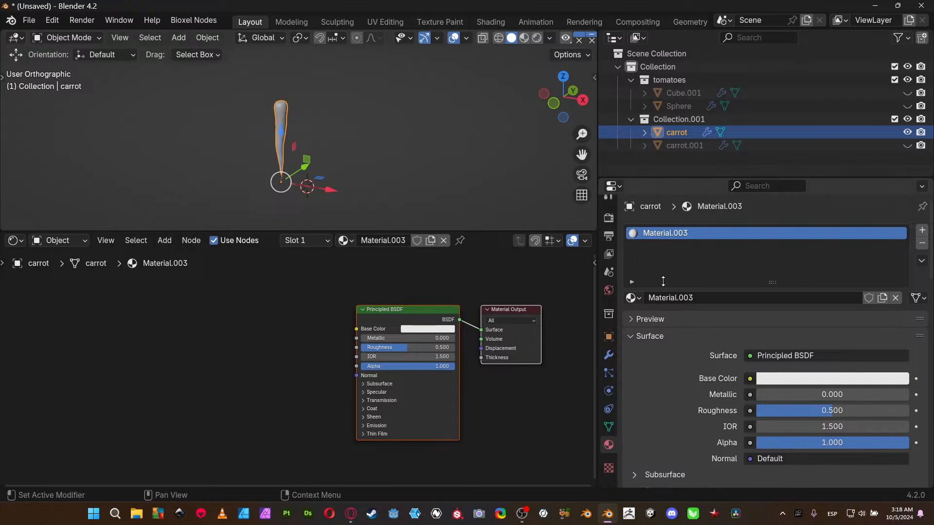
- Rename the carrot's new material as BodyCarrot_m
click(692, 298)
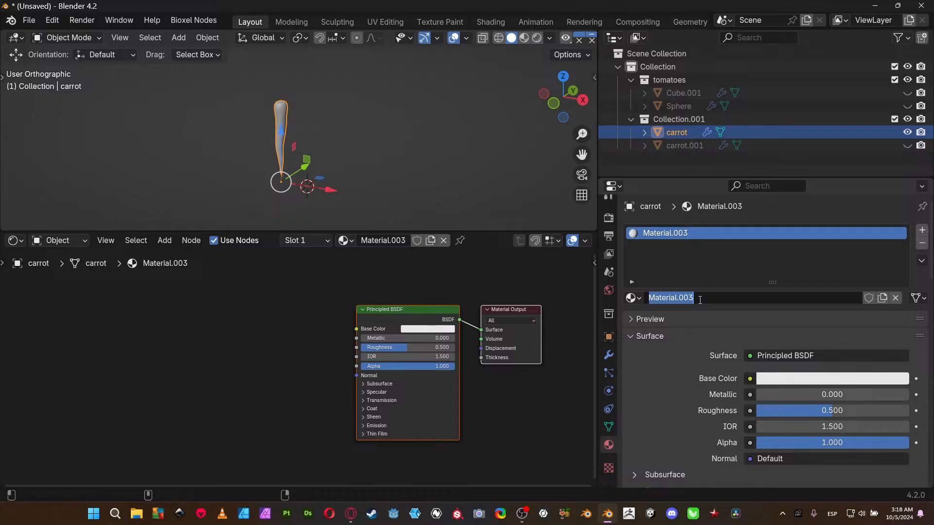
text(BodyCarrot_m)
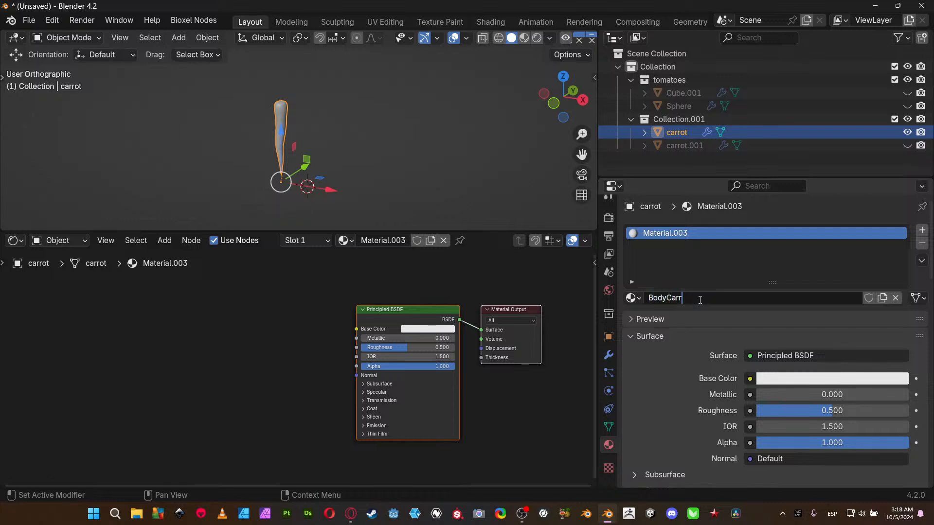
key(Return)
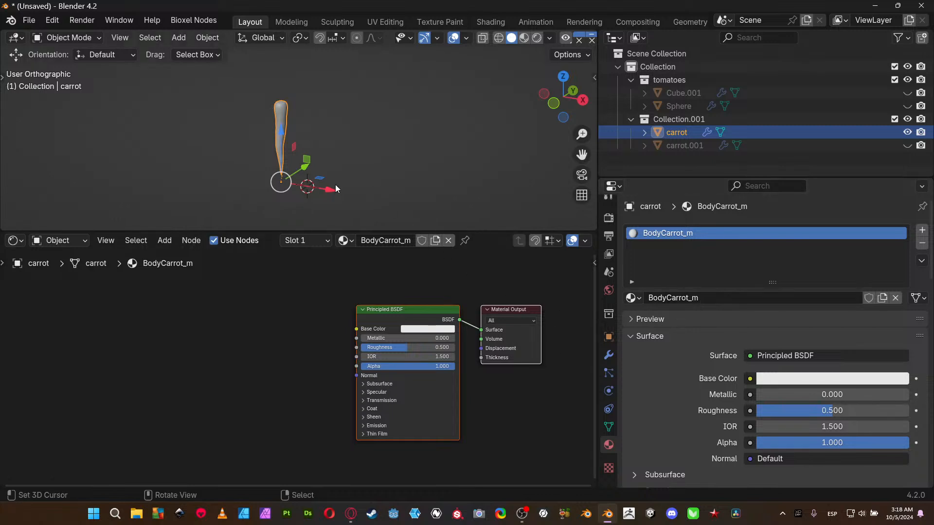
- Set the scene's render engine to EEVEE in the render properties
middle_drag(325, 403, 292, 405)
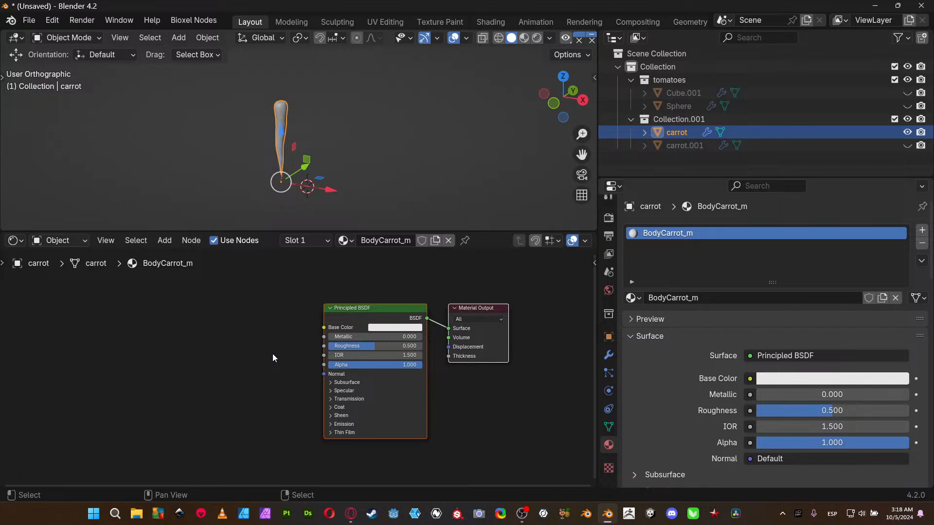
scroll(314, 358, up, 1)
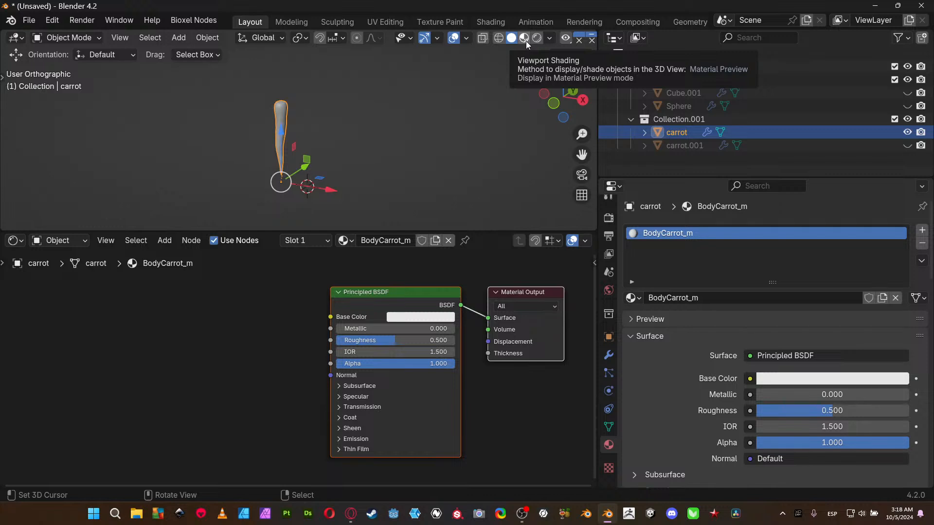
click(610, 218)
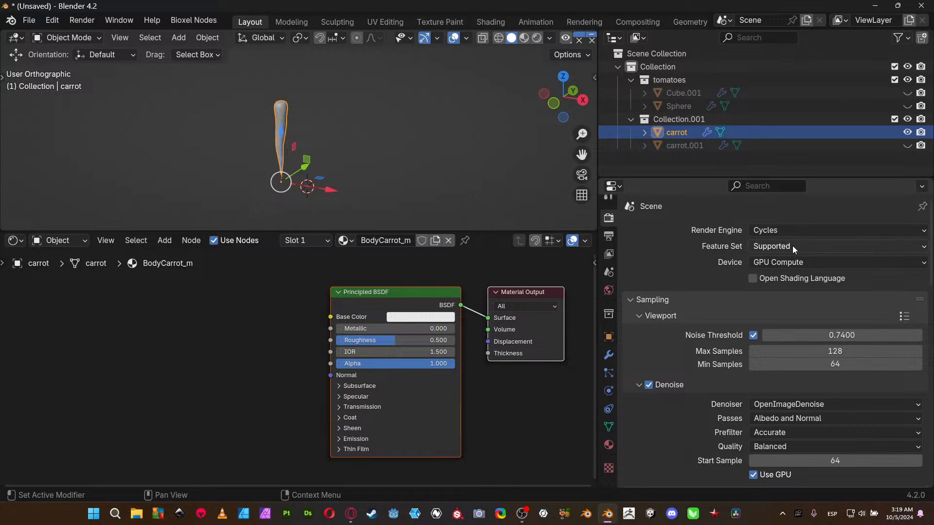
click(788, 231)
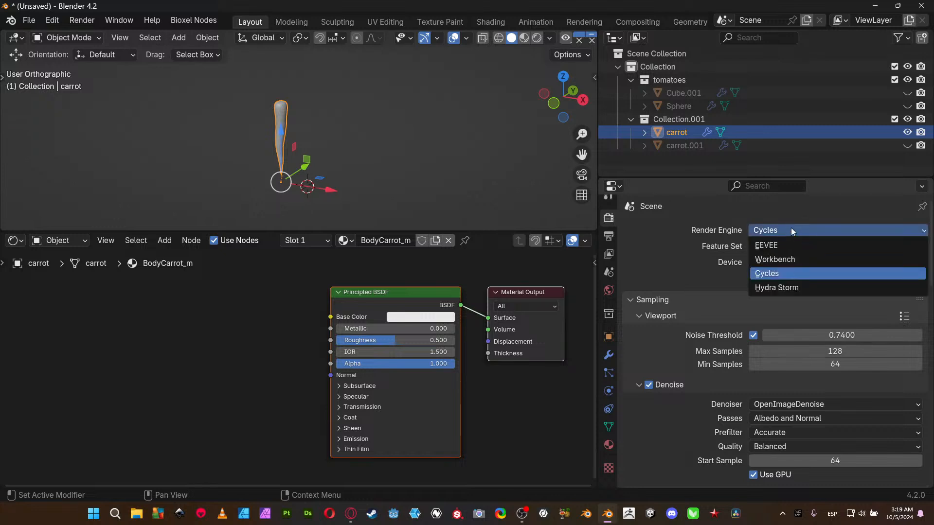
click(796, 243)
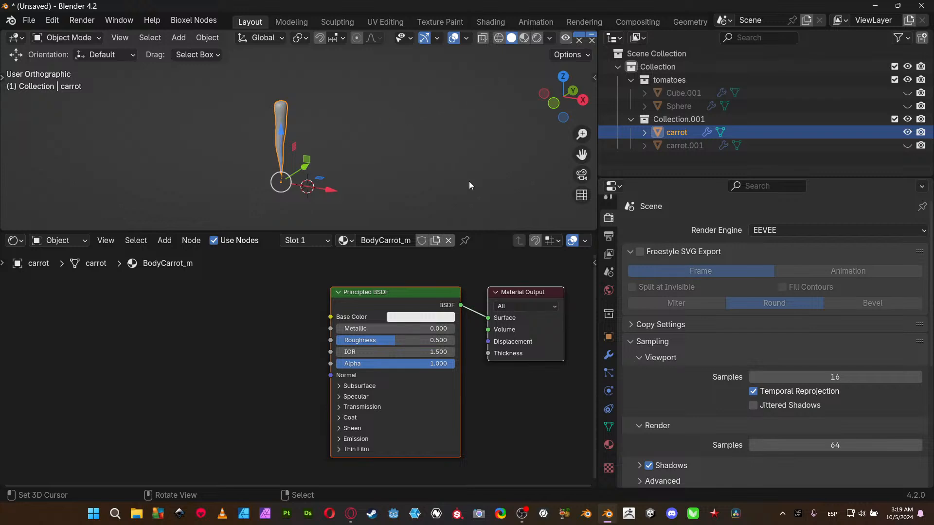
- Switch the 3D viewport to Rendered shading to display the carrot with its material
key(z)
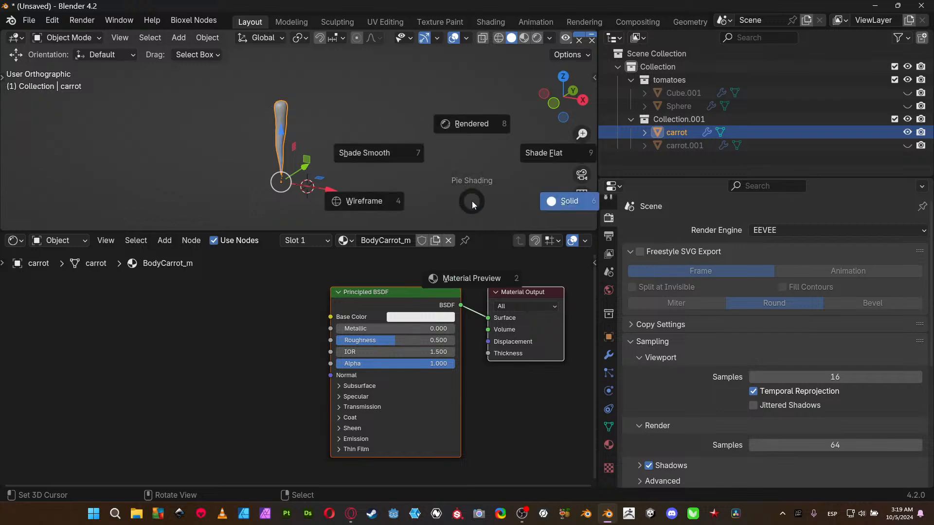
click(465, 134)
scroll(365, 154, up, 3)
mouse_move(367, 150)
middle_down()
mouse_move(504, 156)
mouse_move(454, 157)
mouse_move(387, 40)
mouse_move(310, 227)
mouse_move(345, 157)
mouse_move(323, 150)
mouse_move(369, 144)
mouse_move(234, 142)
mouse_move(436, 154)
mouse_move(395, 139)
mouse_move(386, 106)
middle_up()
- Enlarge the 3D viewport's area downward over the Shader Editor, keeping both the carrot and its shader nodes in view
drag(421, 229, 358, 285)
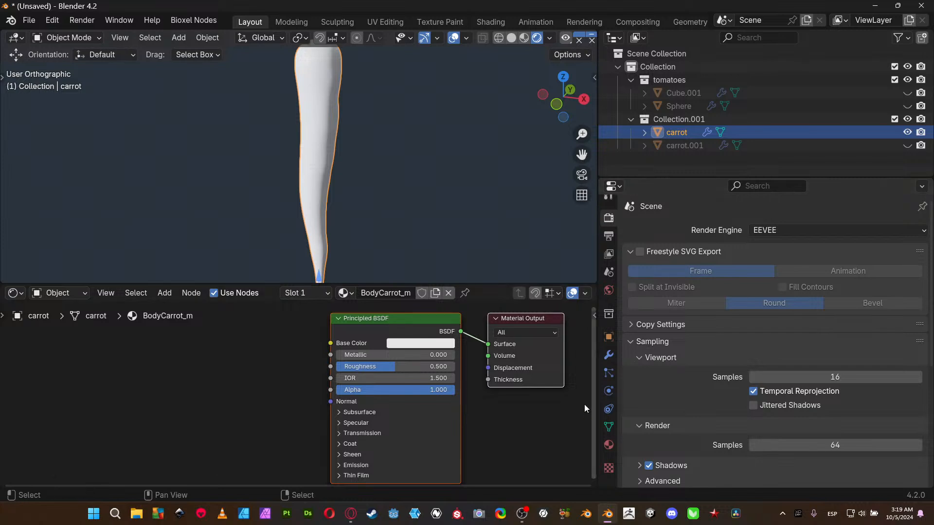
shift+middle_drag(375, 146, 328, 159)
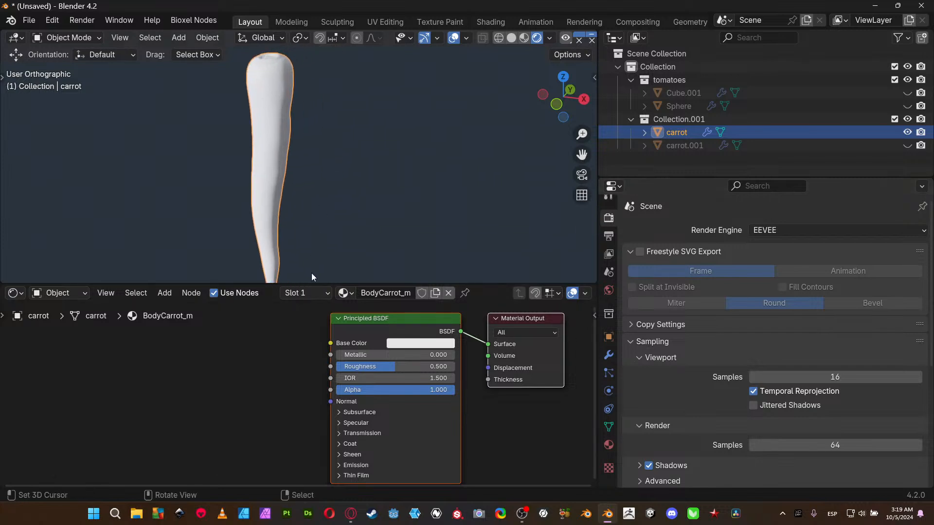
drag(311, 284, 302, 330)
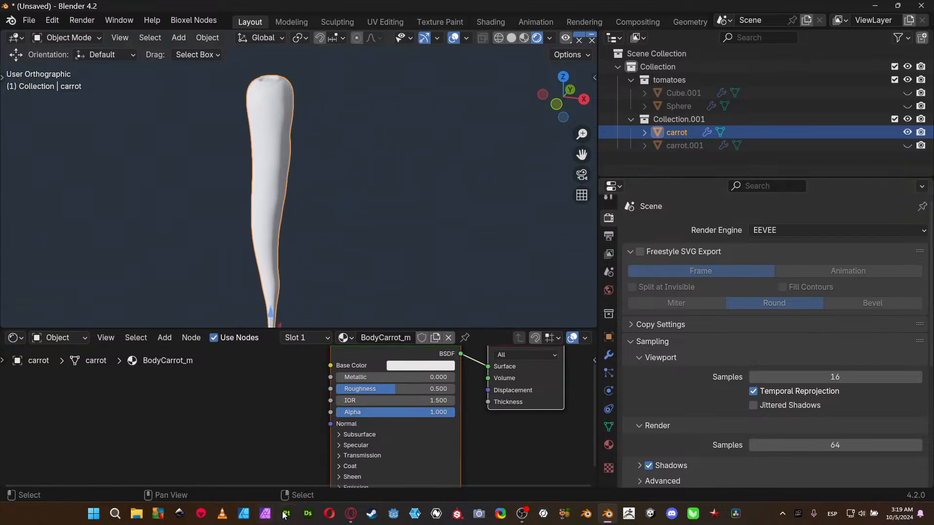
scroll(298, 444, down, 2)
scroll(292, 391, up, 1)
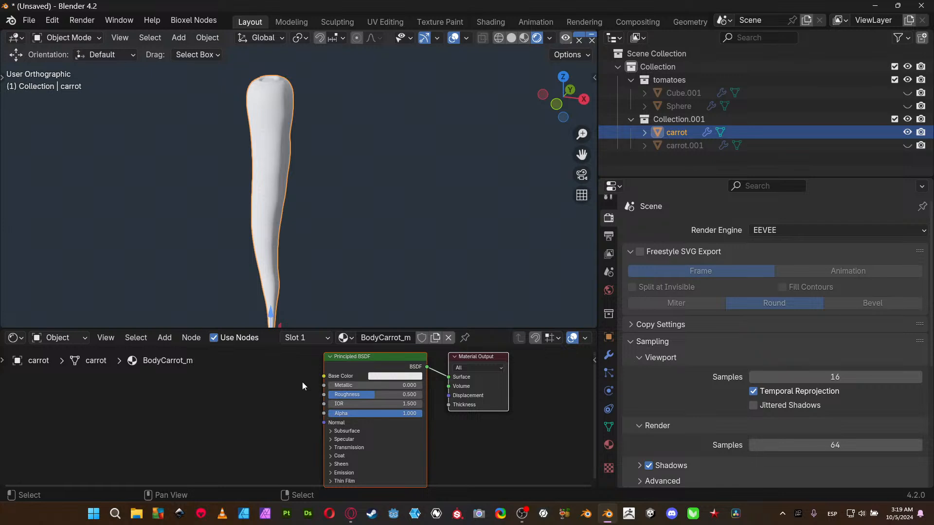
shift+middle_drag(358, 223, 335, 222)
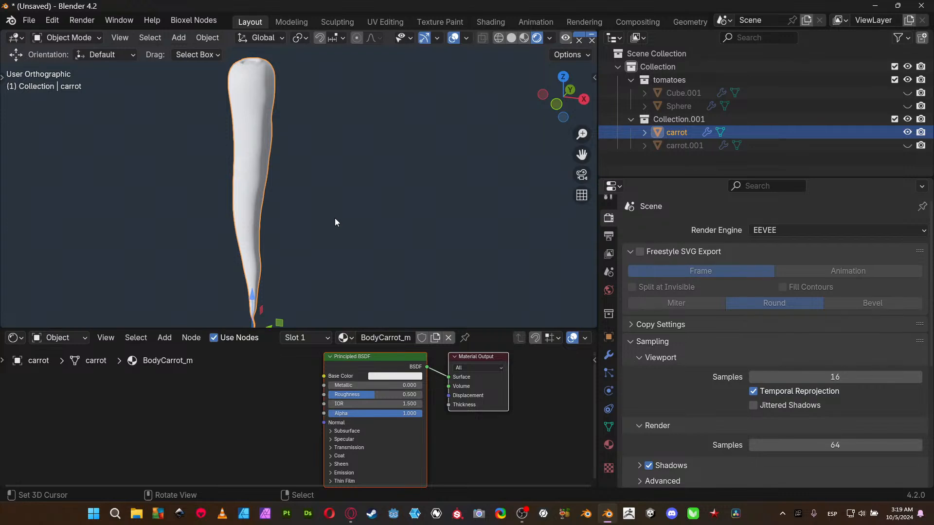
shift+middle_drag(358, 247, 354, 232)
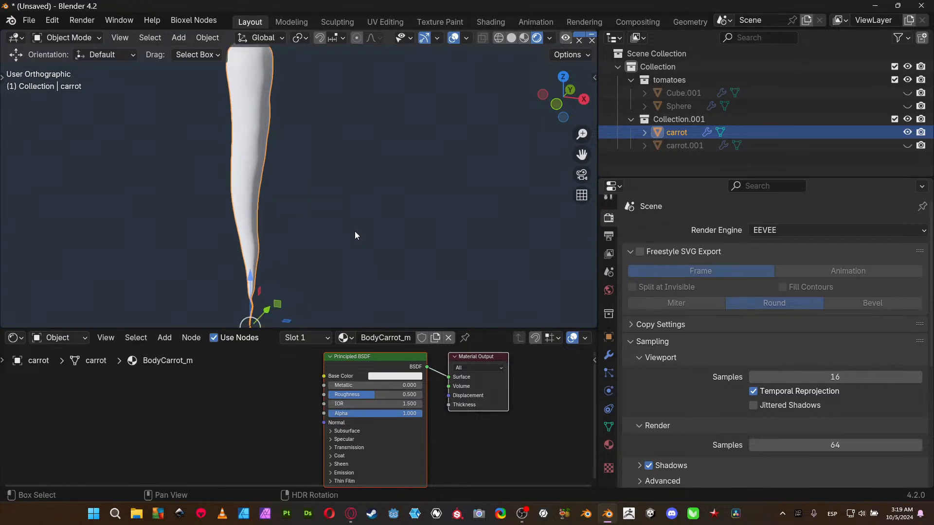
click(395, 375)
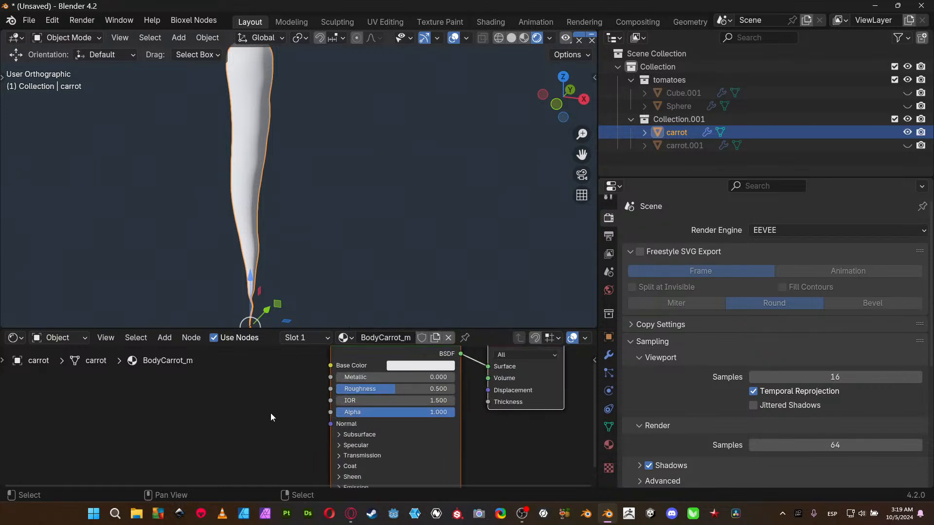
- Set the Principled BSDF's base color to a saturated orange with hue 0.021, saturation 0.986 and value 0.800
scroll(272, 413, up, 3)
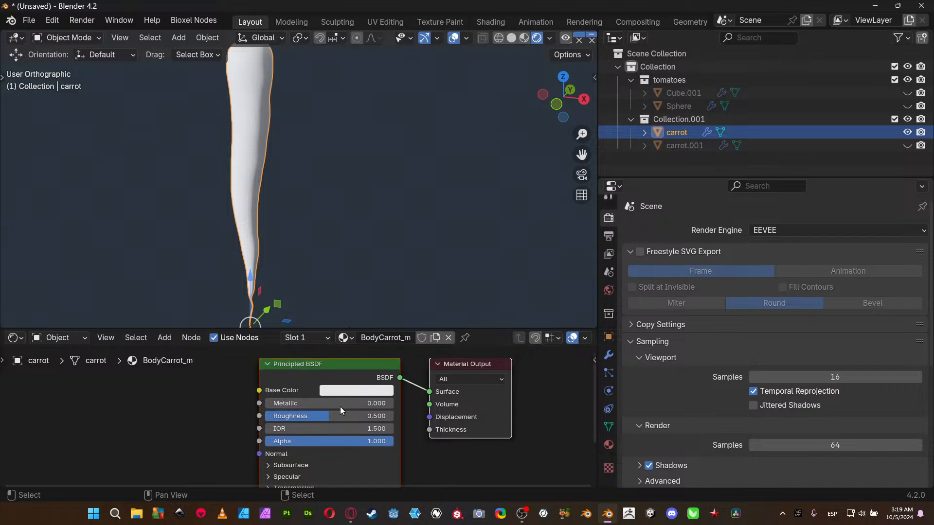
click(365, 392)
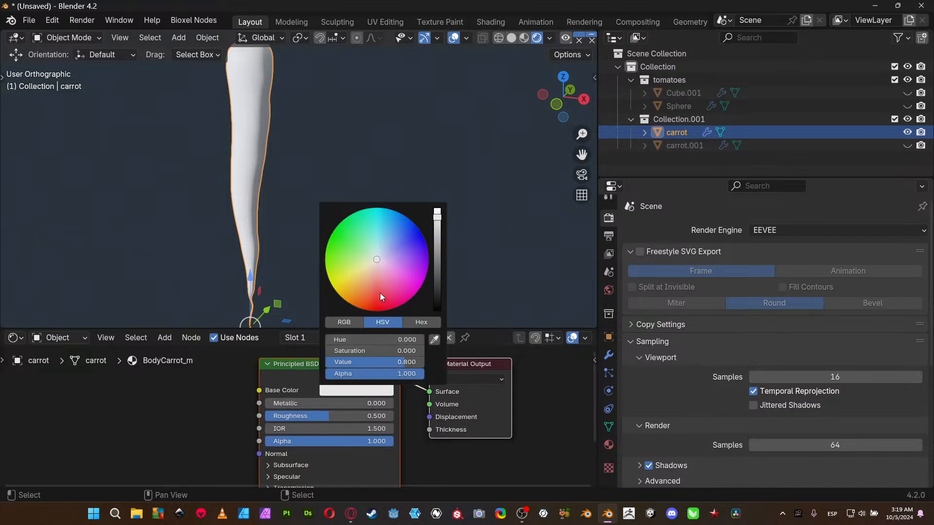
click(367, 293)
drag(367, 293, 360, 303)
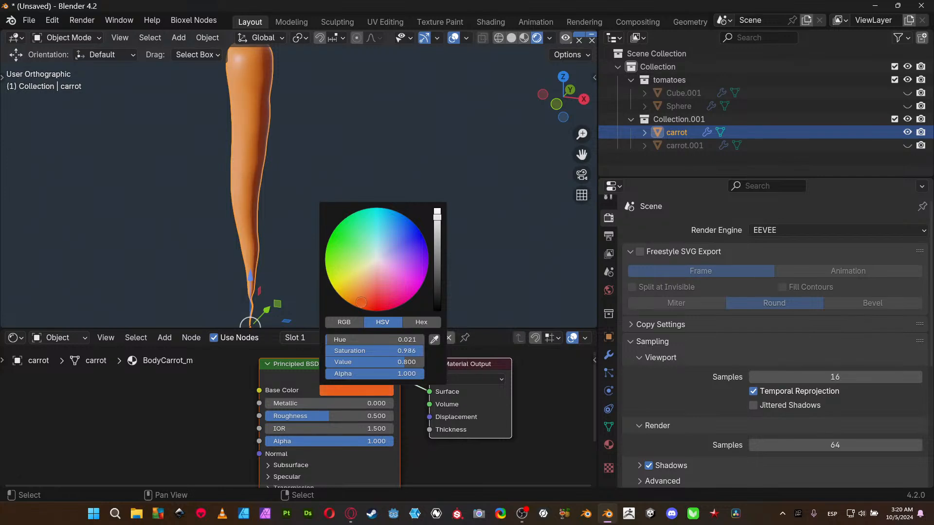
- Inspect the orange carrot body from its top down toward the tip under the rendered shading
mouse_move(276, 200)
middle_down()
mouse_move(569, 176)
mouse_move(518, 185)
mouse_move(333, 179)
mouse_move(183, 138)
mouse_move(325, 146)
mouse_move(339, 176)
mouse_move(160, 101)
middle_up()
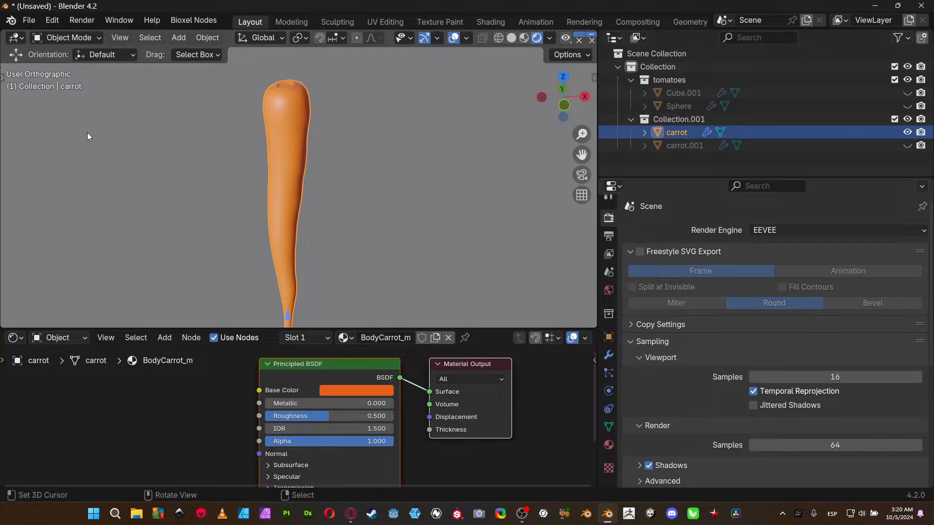
drag(86, 130, 246, 76)
mouse_move(247, 87)
right_down()
mouse_move(247, 79)
mouse_move(71, 151)
right_up()
middle_drag(192, 414, 246, 412)
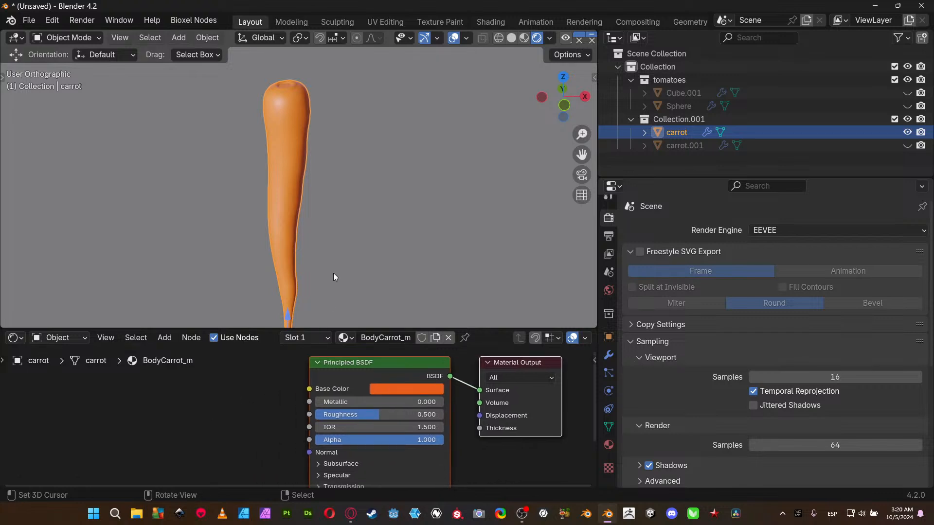
scroll(297, 255, up, 2)
scroll(312, 229, up, 2)
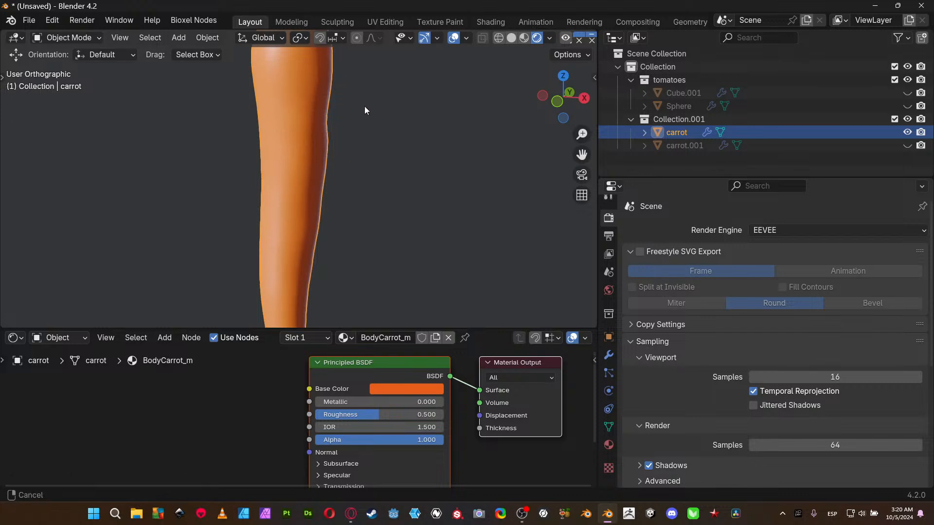
shift+middle_drag(364, 106, 323, 195)
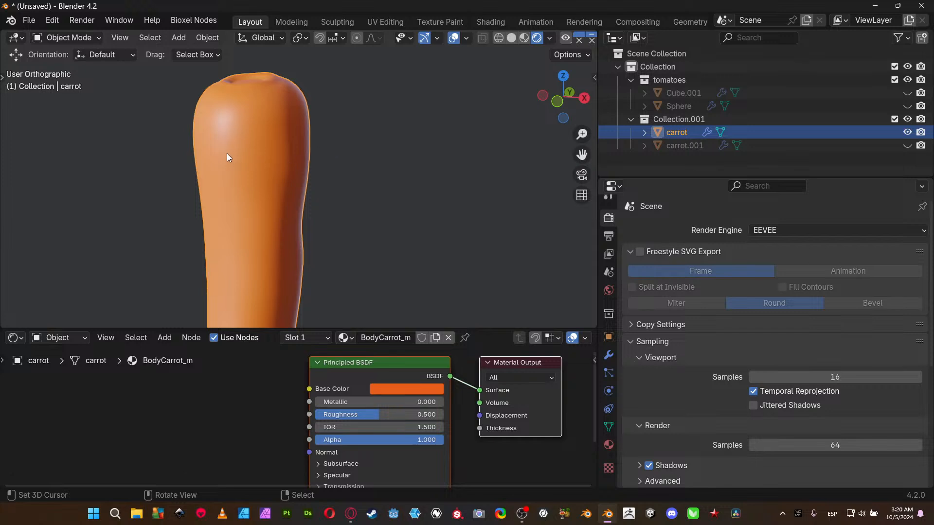
drag(287, 203, 249, 219)
mouse_move(260, 175)
right_down()
mouse_move(255, 160)
mouse_move(249, 285)
right_up()
scroll(290, 162, down, 4)
shift+middle_drag(342, 202, 335, 148)
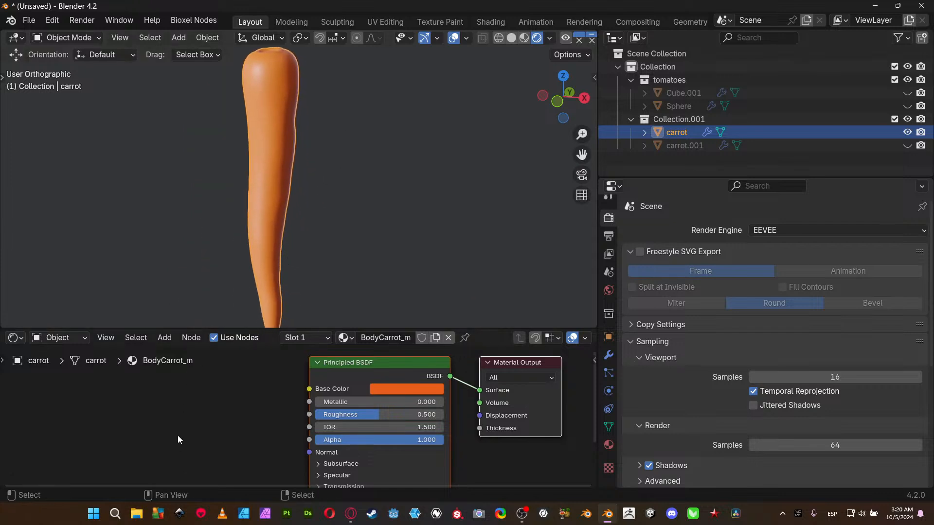
- Enlarge the Shader Editor's area upward over the 3D viewport and frame the carrot's upper end above the whole node setup
scroll(178, 434, down, 3)
drag(303, 326, 331, 214)
shift+scroll(320, 101, up, 8)
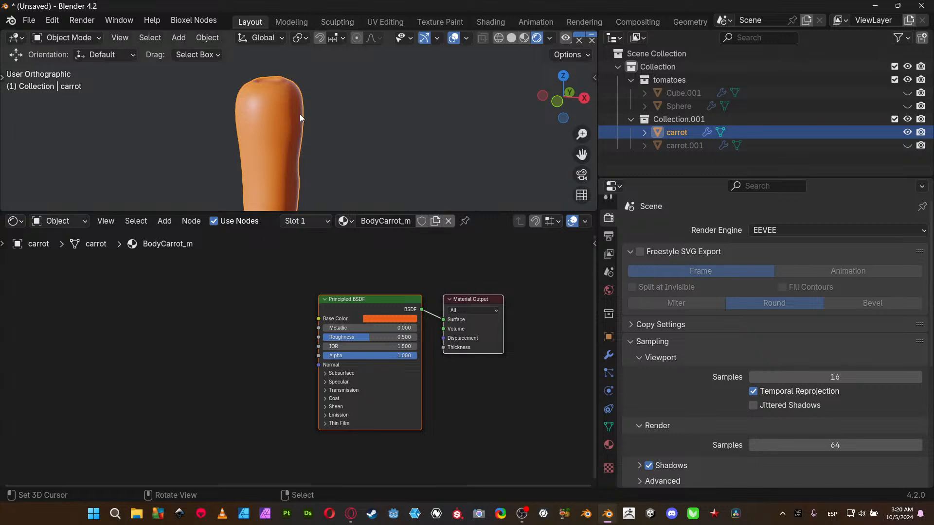
scroll(300, 114, up, 6)
shift+middle_drag(301, 122, 327, 170)
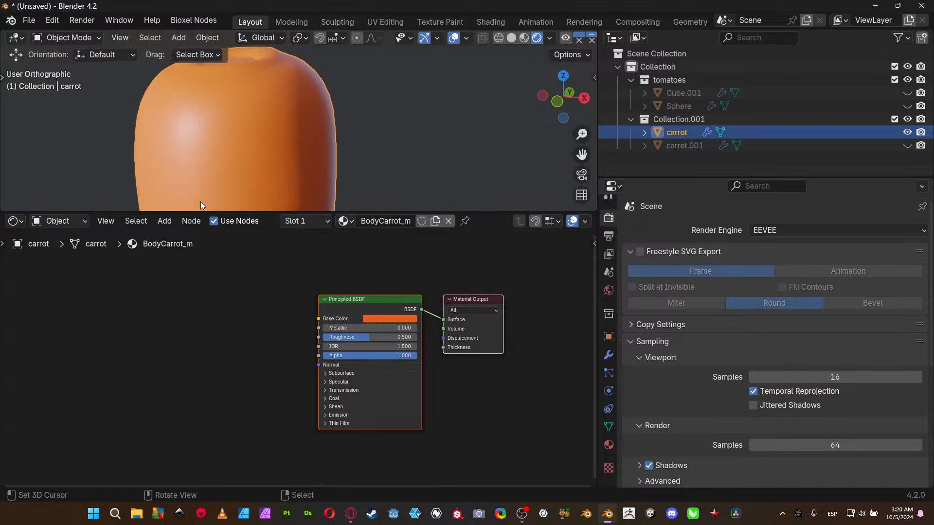
middle_drag(229, 345, 263, 369)
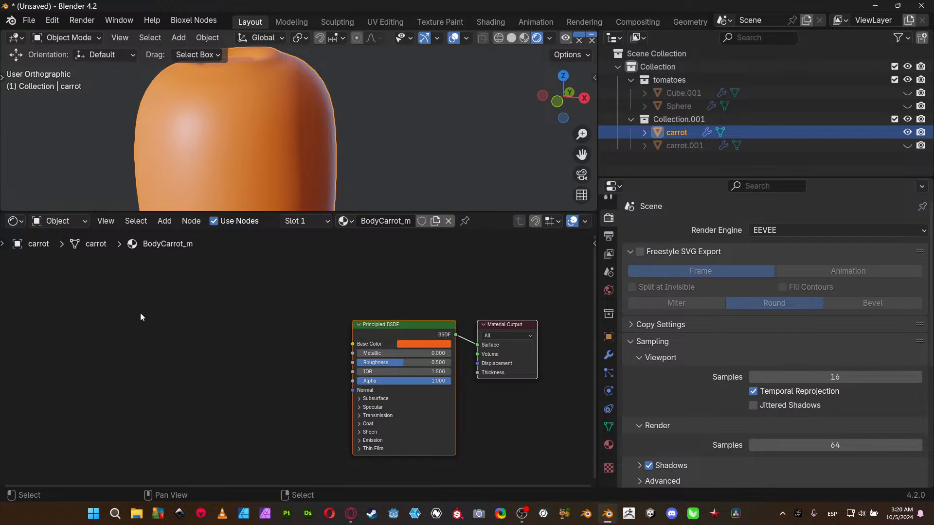
- Turn on the Screencast Keys overlay in the viewport sidebar, test it with a cancelled move, and hide the sidebar again
key(n)
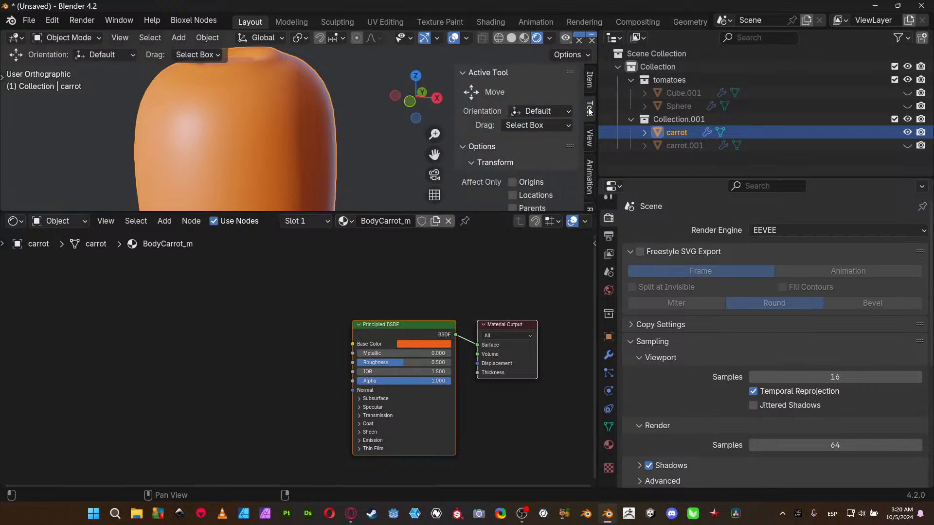
drag(564, 212, 564, 320)
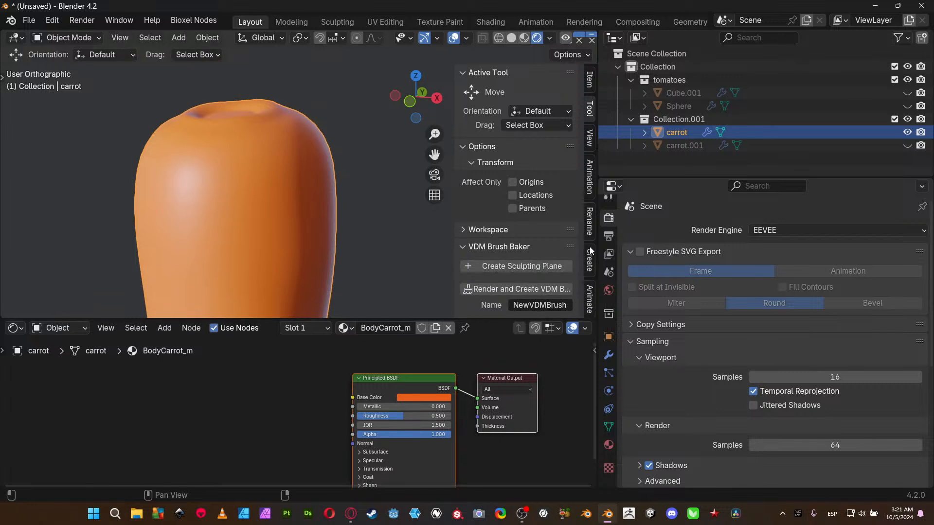
scroll(591, 246, down, 5)
scroll(590, 244, down, 4)
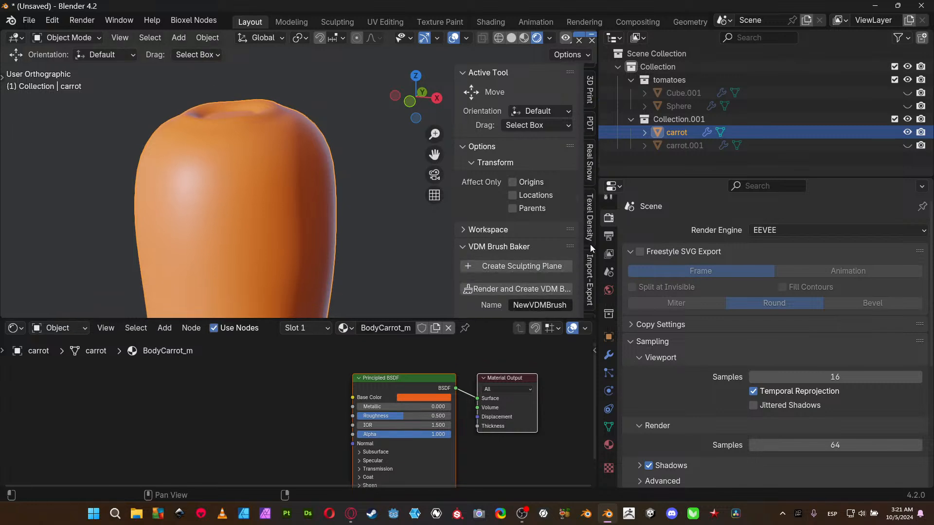
scroll(591, 244, down, 1)
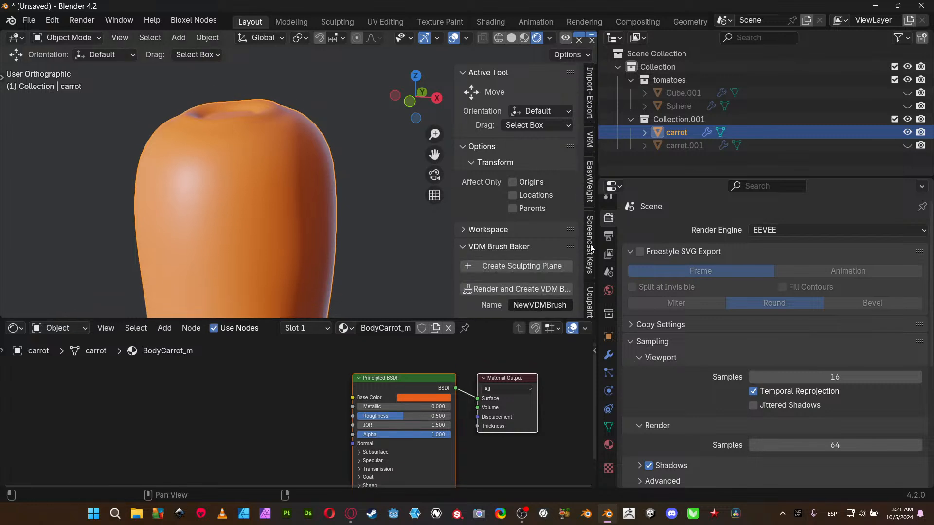
click(591, 244)
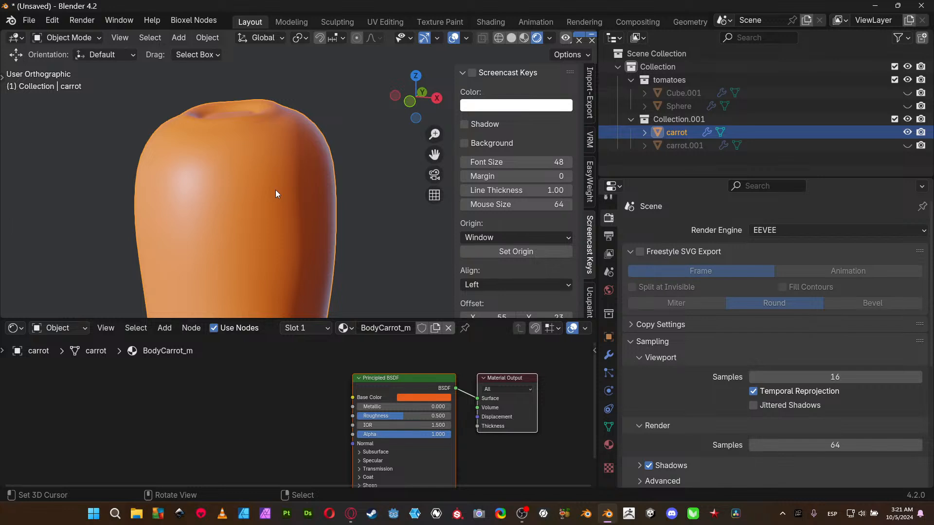
key(g)
right_click(291, 156)
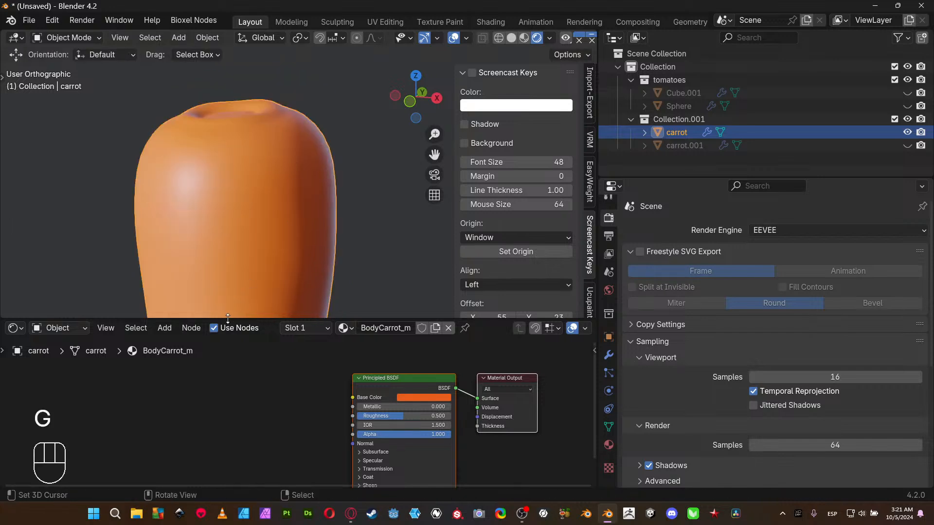
key(n)
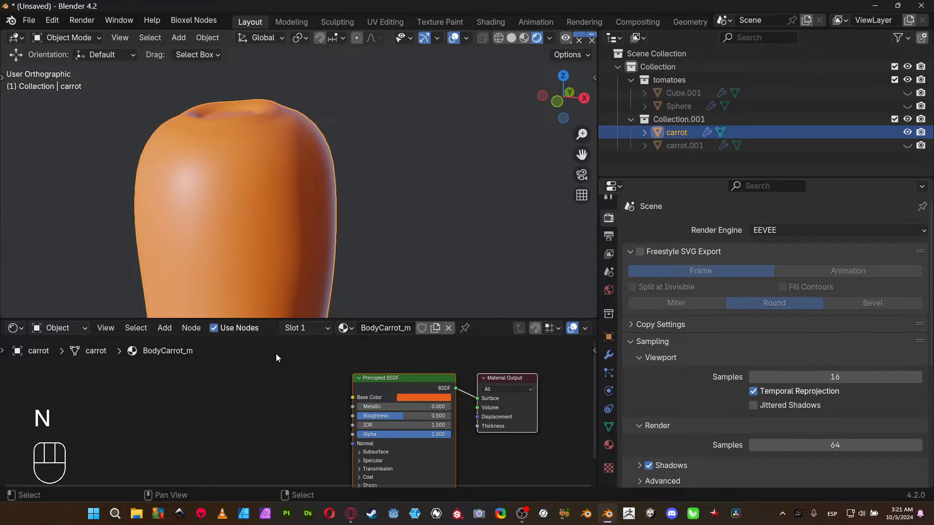
- Enlarge the Shader Editor's area slightly and make free space to the left of the Principled BSDF node
drag(290, 319, 298, 279)
shift+middle_drag(290, 244, 336, 158)
scroll(253, 422, up, 1)
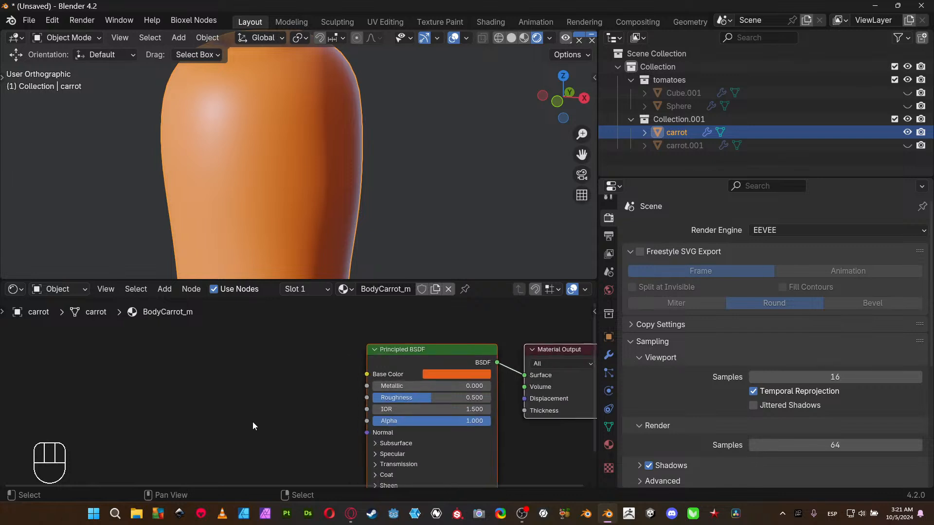
middle_drag(253, 426, 336, 386)
- Examine the Output, Color, Converter and Shader categories of nodes that can be added to the material
key(shift+a)
mouse_move(302, 399)
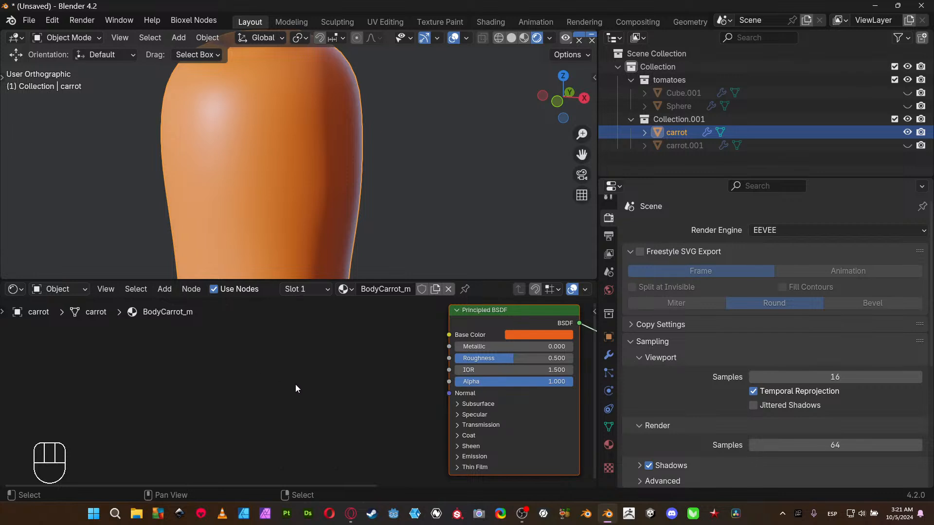
key(shift+a)
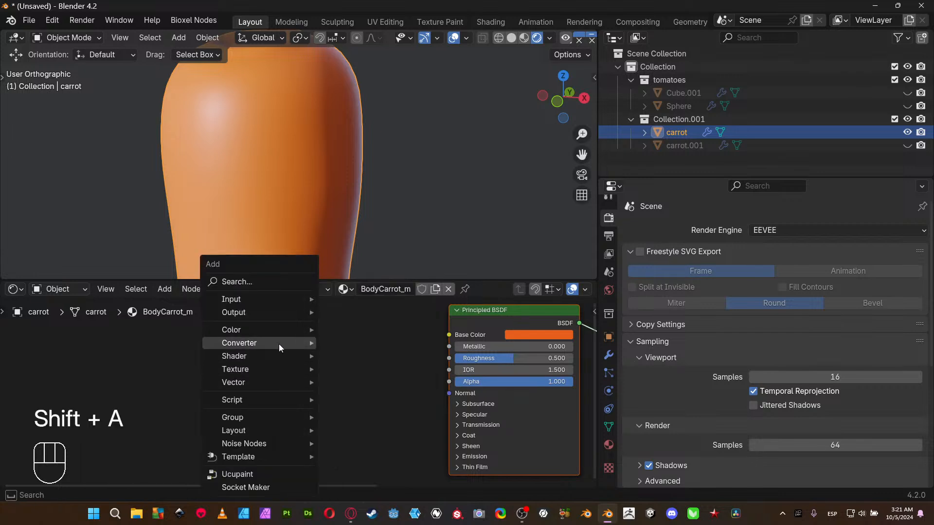
mouse_move(273, 301)
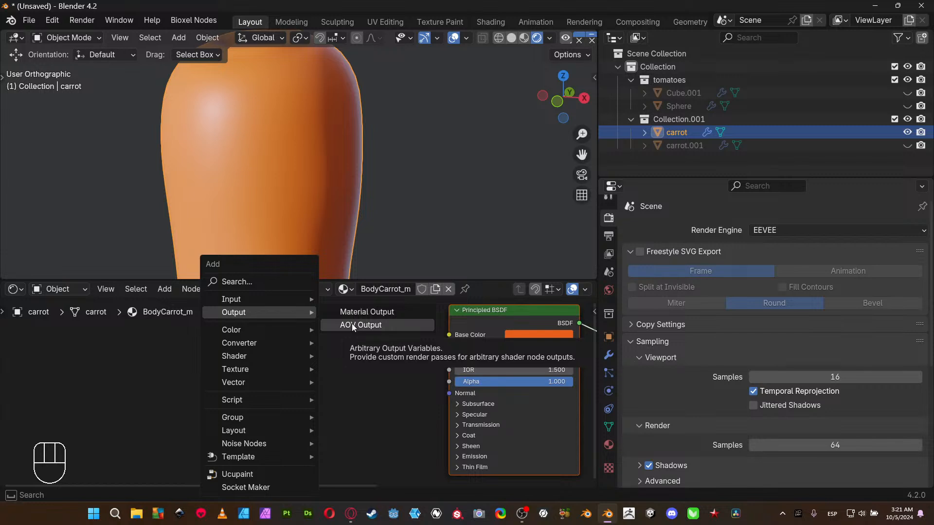
mouse_move(310, 330)
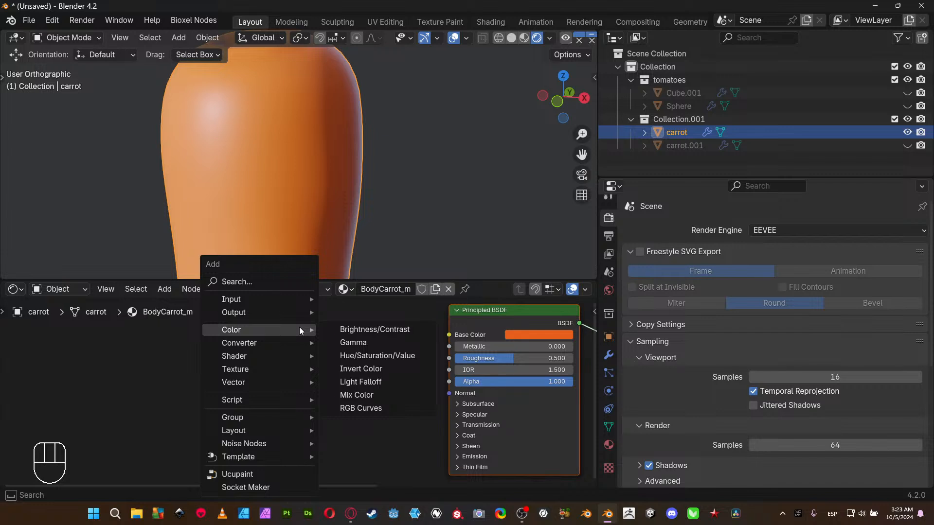
mouse_move(287, 340)
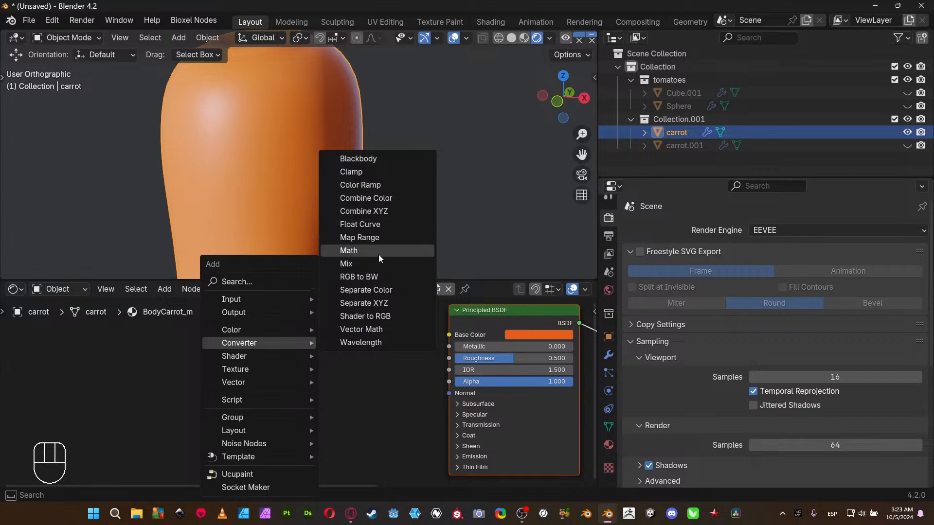
mouse_move(276, 355)
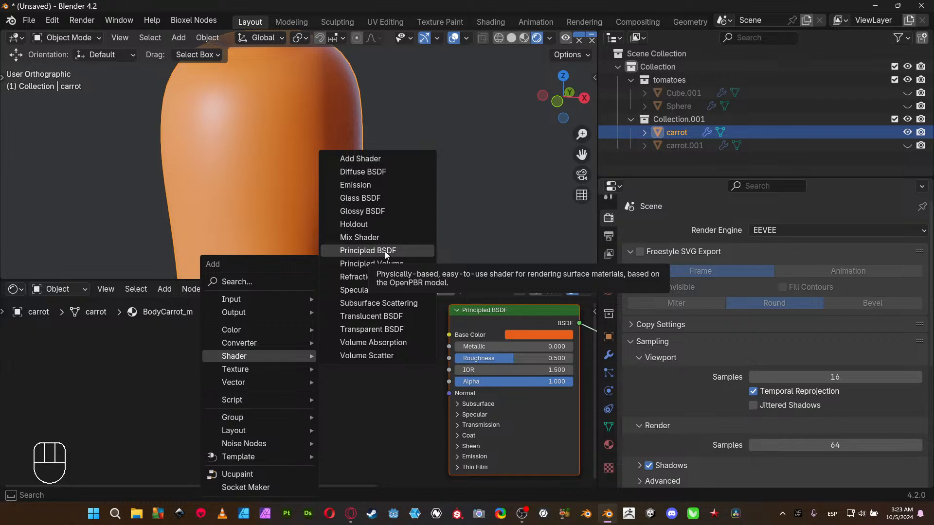
key(Escape)
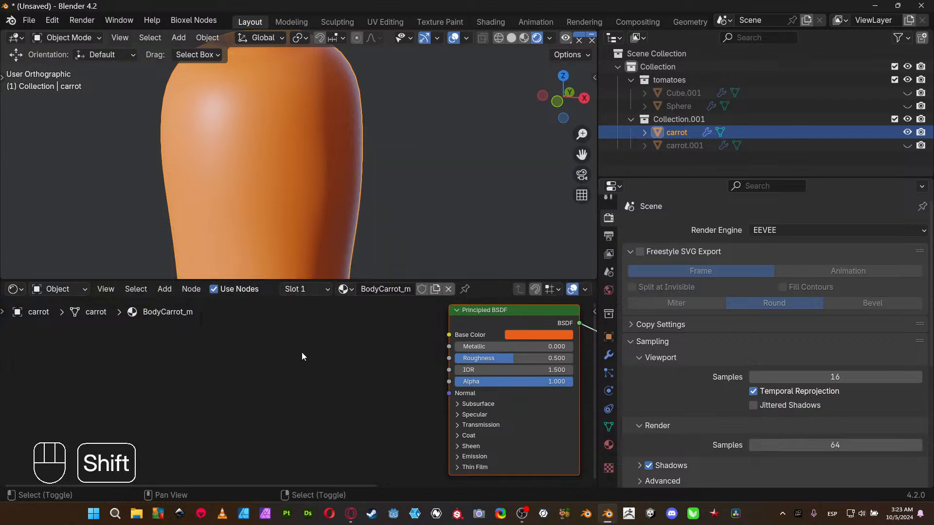
- Place an Image Texture node to the left of the Principled BSDF and delete it again
key(shift+a)
mouse_move(276, 375)
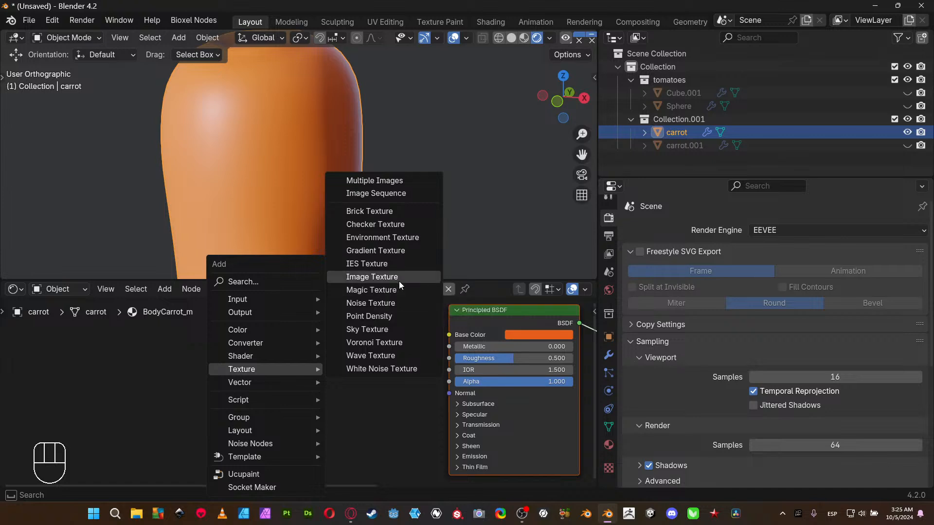
click(399, 281)
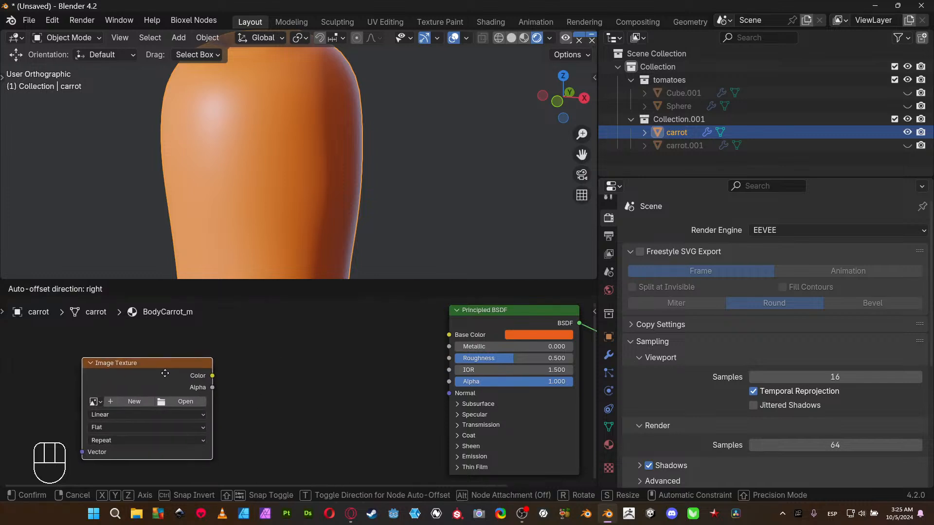
click(164, 374)
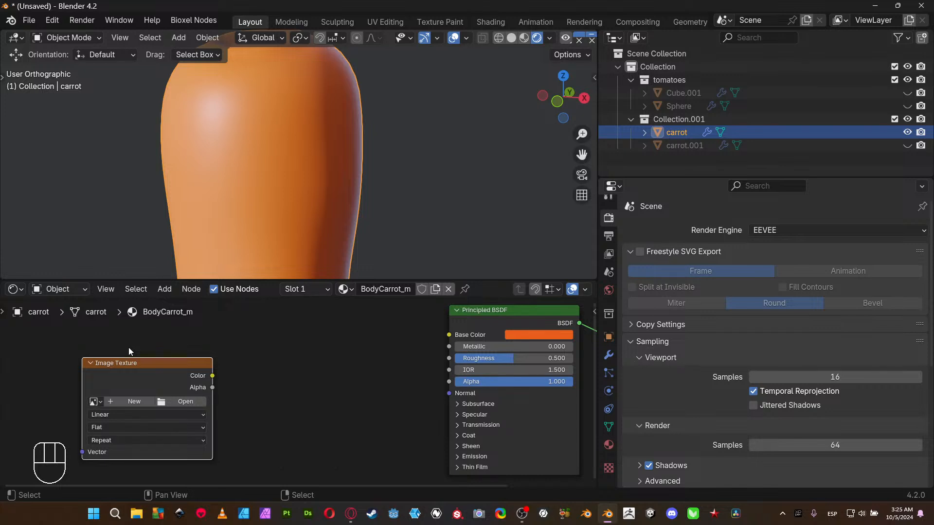
key(x)
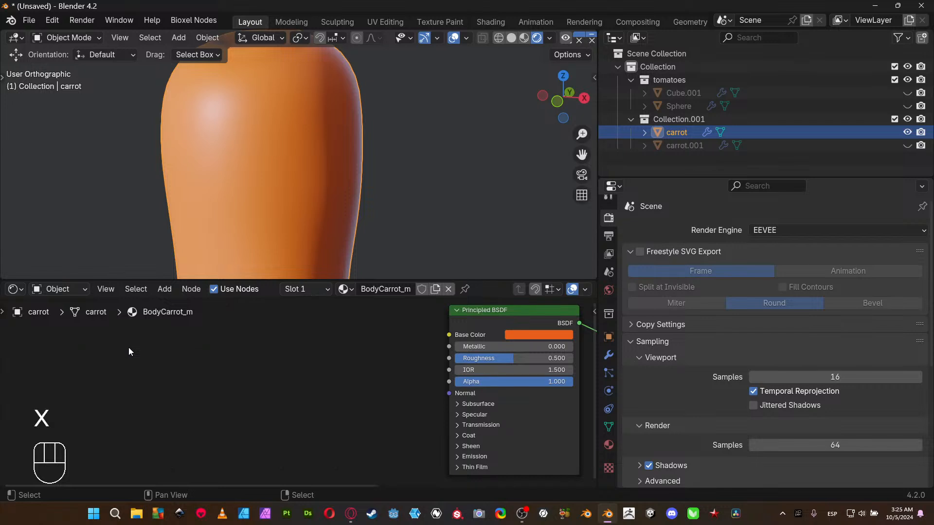
- Add a Mapping node to the left of the Principled BSDF in the BodyCarrot_m material and bring its settings into view
key(shift+a)
mouse_move(205, 348)
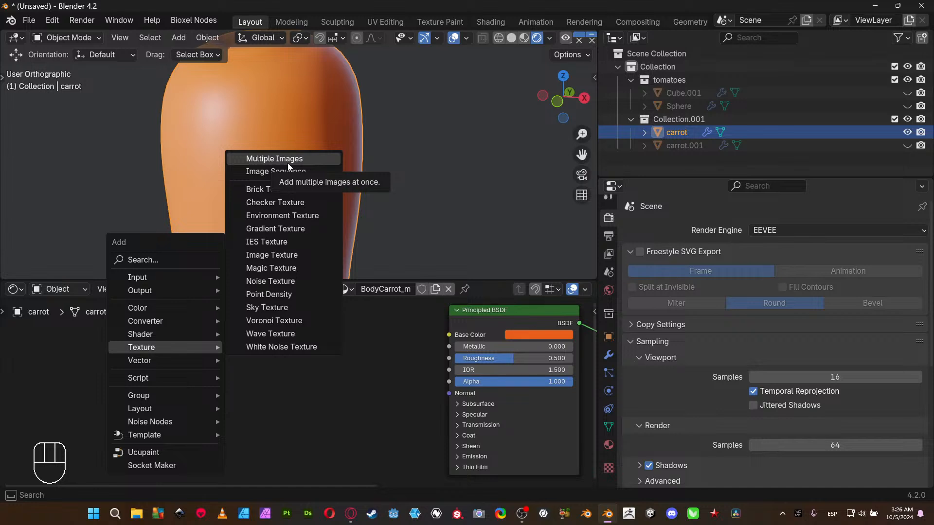
mouse_move(189, 363)
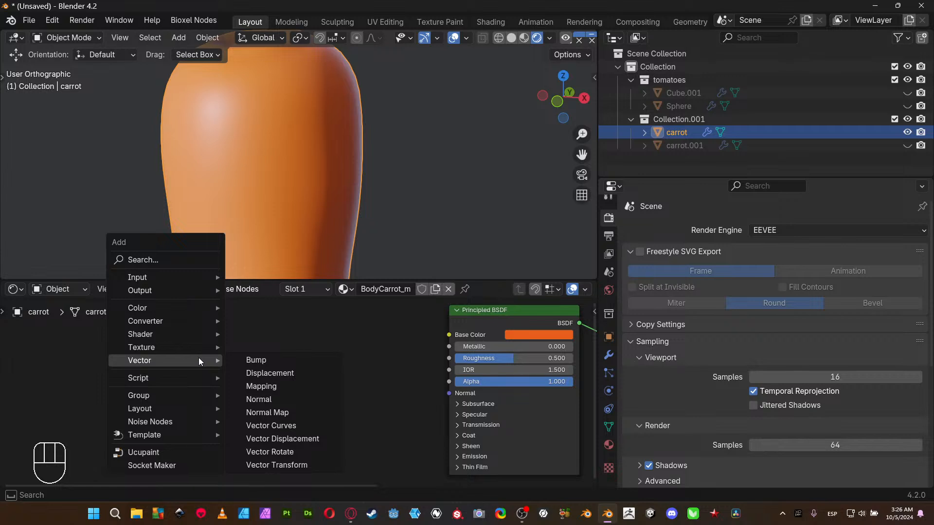
click(273, 386)
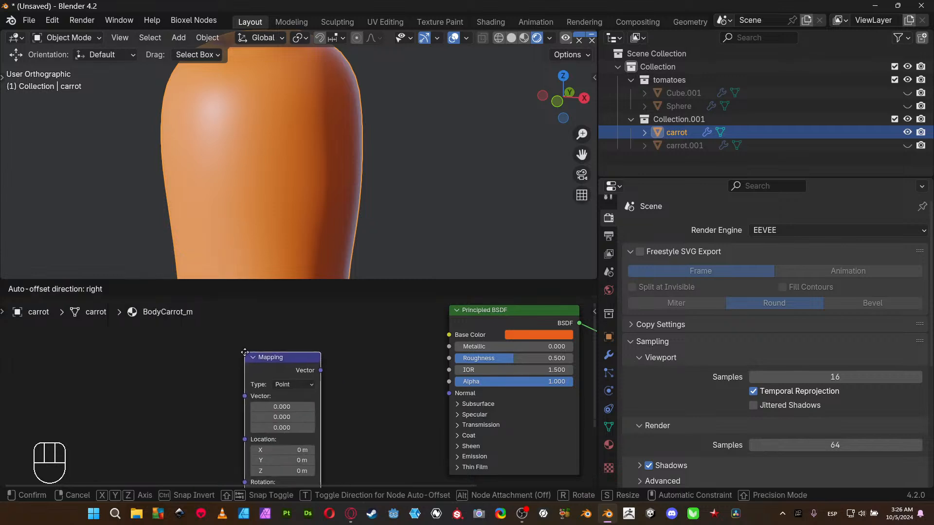
click(231, 334)
middle_drag(316, 397, 290, 362)
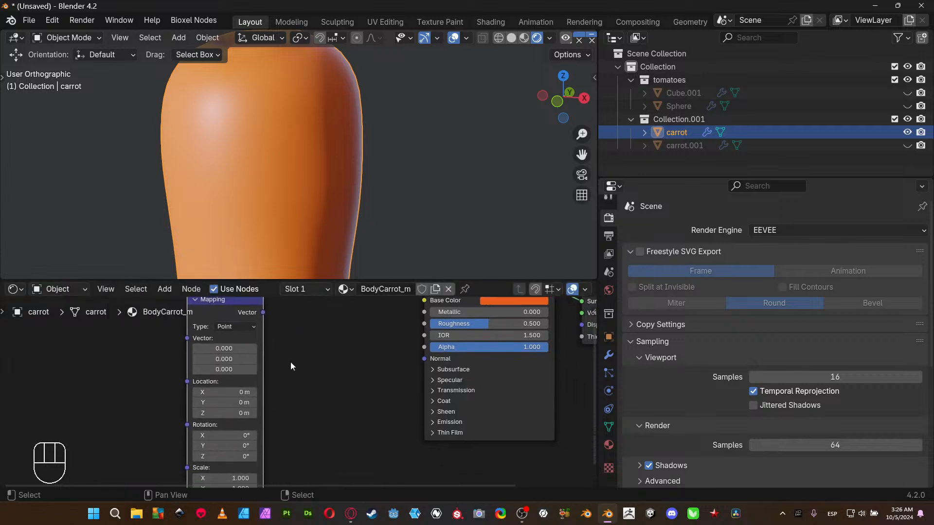
mouse_move(307, 409)
middle_down()
mouse_move(307, 390)
mouse_move(306, 415)
middle_up()
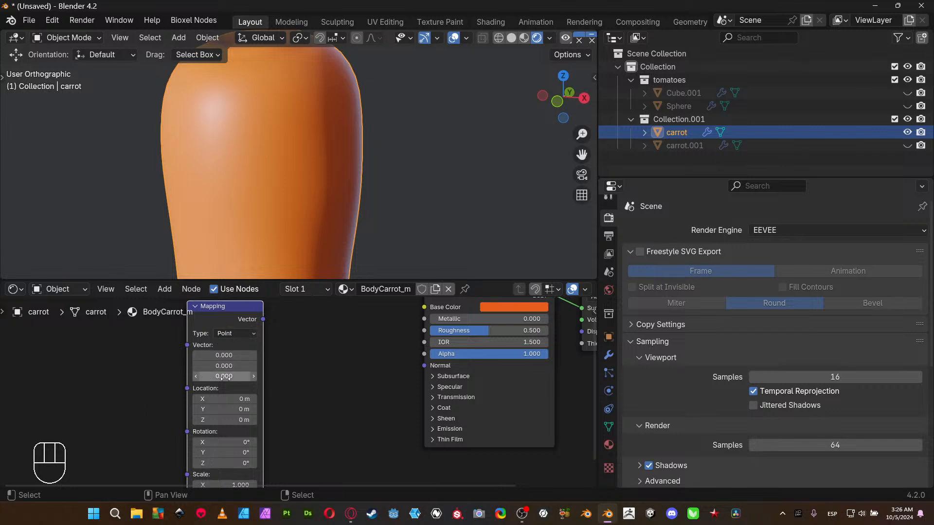
- Delete the Mapping node and add a Noise Texture node to the left of the Principled BSDF
key(x)
key(shift+a)
mouse_move(275, 343)
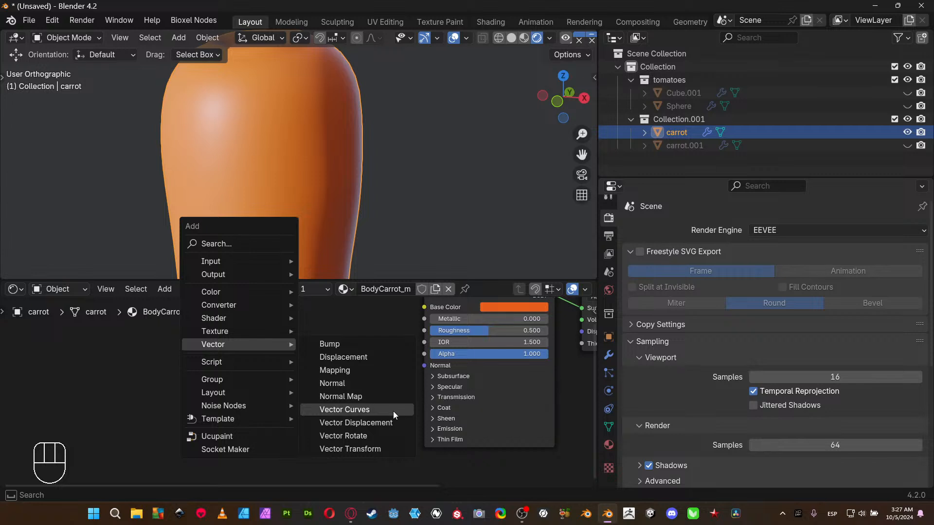
mouse_move(265, 362)
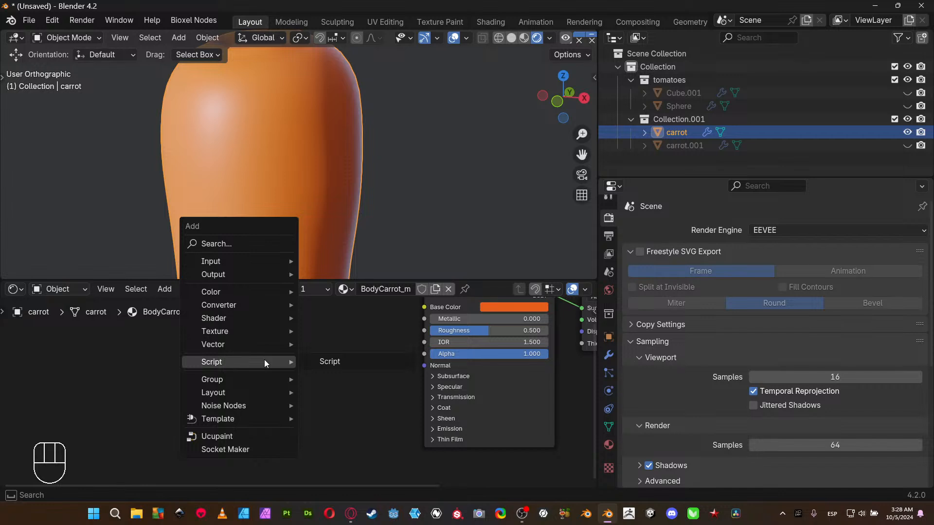
mouse_move(259, 377)
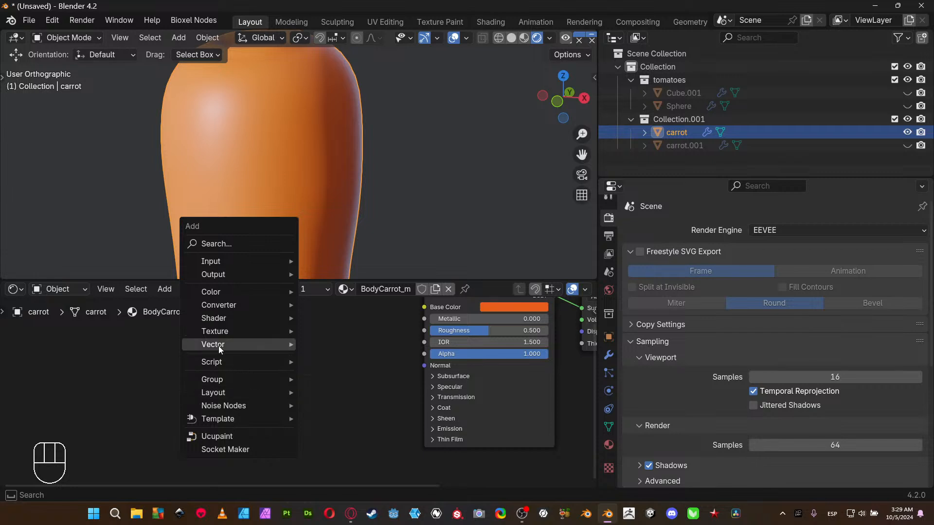
mouse_move(226, 334)
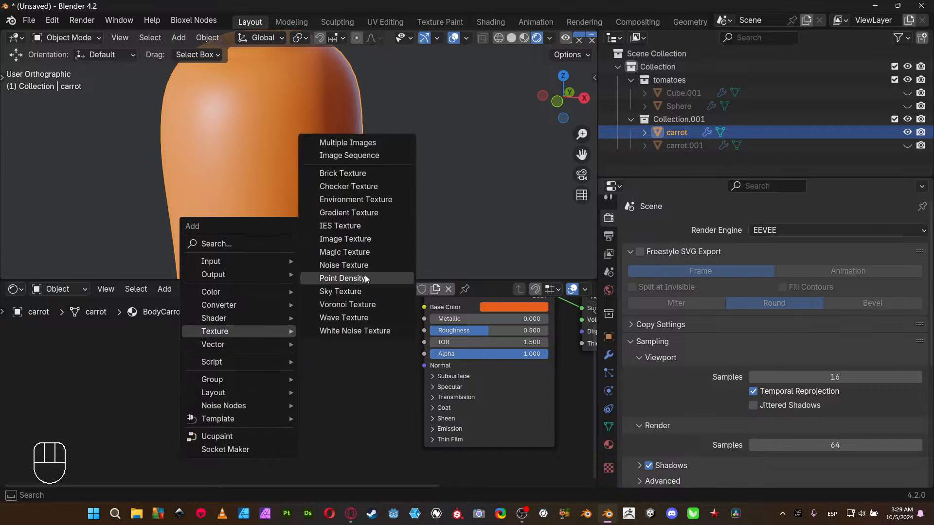
click(363, 264)
click(242, 323)
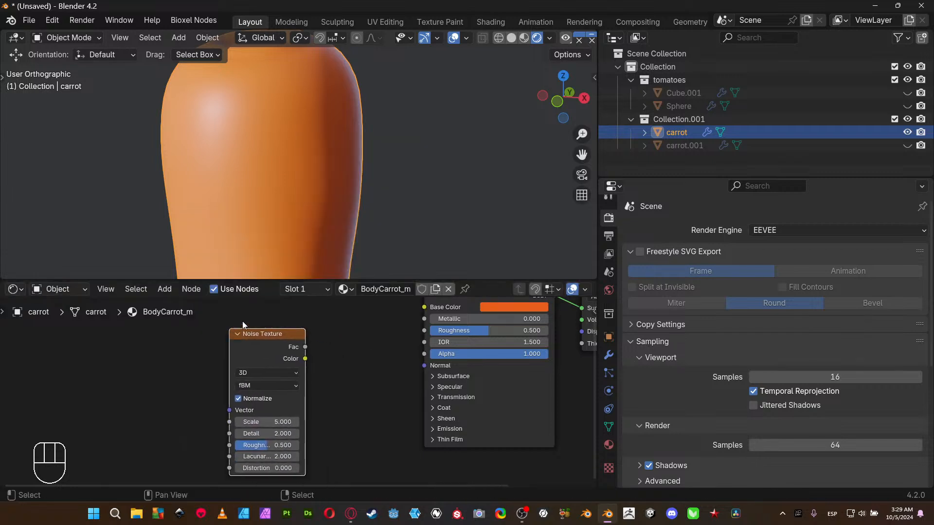
- Enlarge the Shader Editor's area by raising its border with the 3D viewport
click(279, 276)
drag(266, 279, 269, 238)
shift+middle_drag(329, 114, 342, 160)
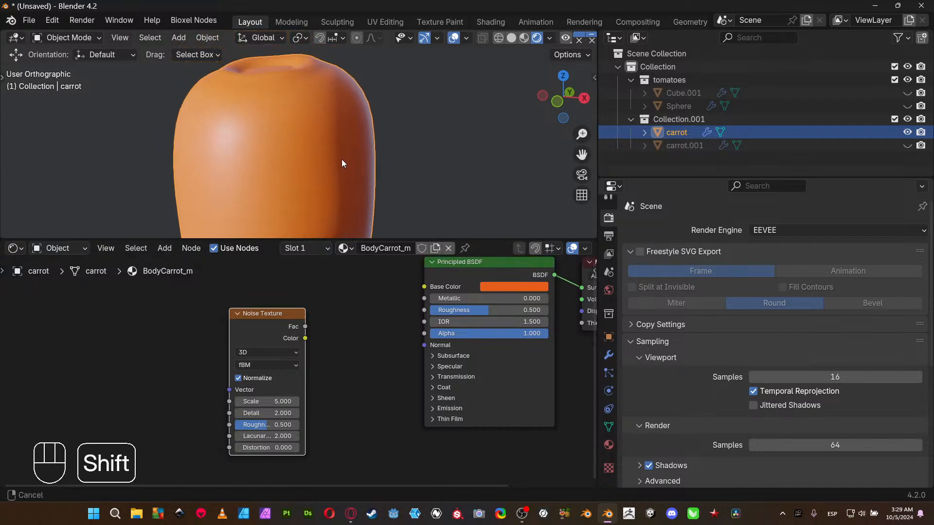
scroll(335, 394, up, 2)
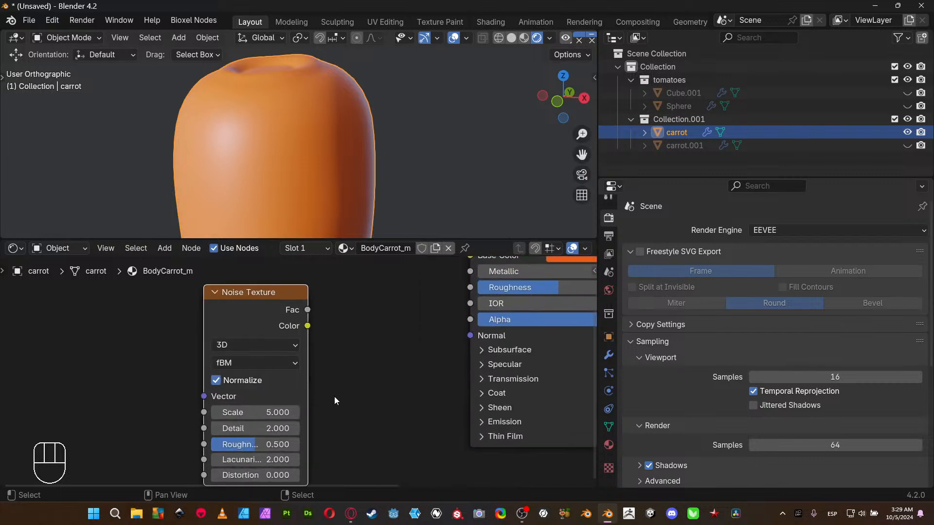
- Preview the Noise Texture's Fac output directly on the carrot and inspect the pattern along its body
ctrl+shift+click(259, 317)
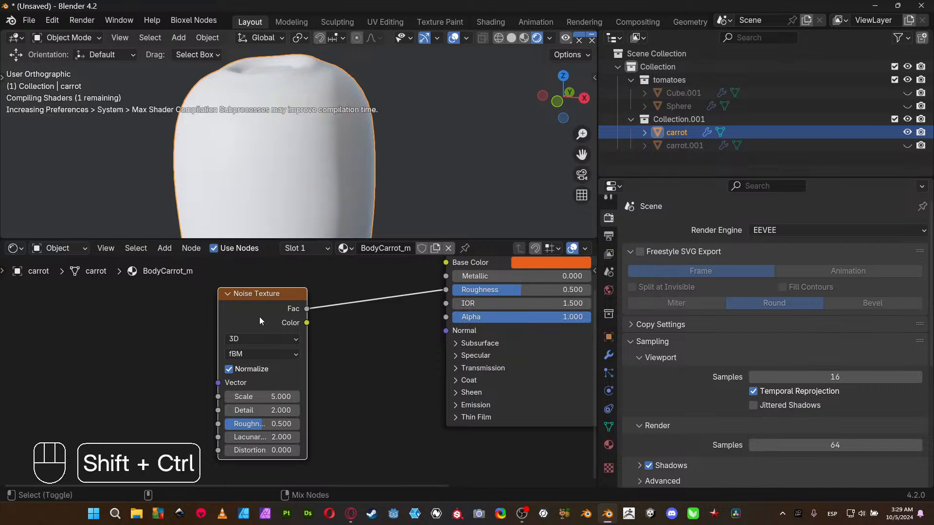
scroll(360, 124, down, 5)
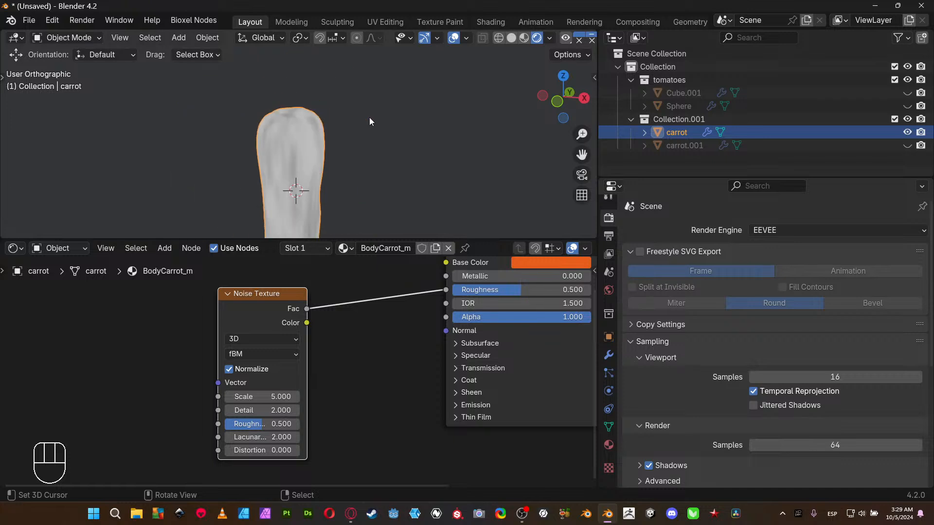
shift+middle_drag(362, 133, 392, 56)
mouse_move(346, 147)
shift+middle_down()
mouse_move(349, 98)
mouse_move(348, 137)
mouse_move(393, 142)
shift+middle_up()
scroll(381, 311, down, 2)
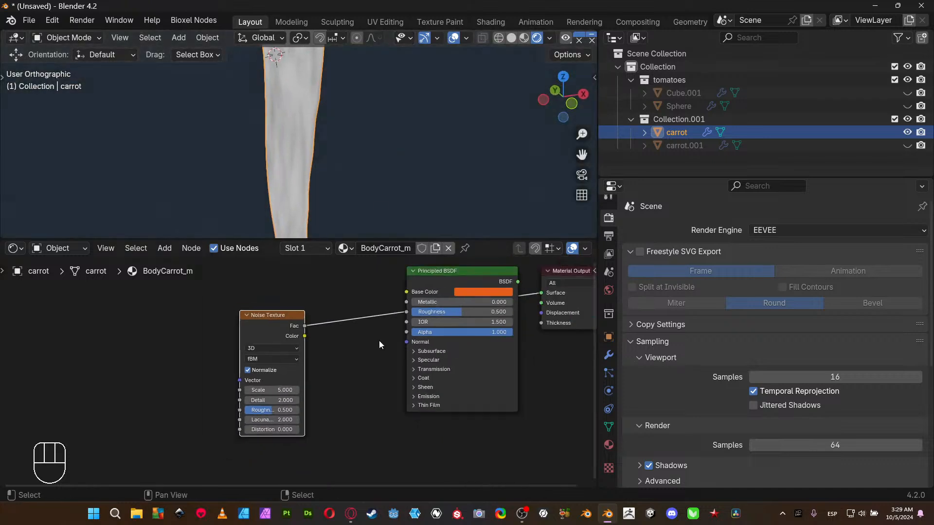
- Move the Principled BSDF clear of the link between Noise Texture and Material Output, then expand and collapse its Subsurface settings
middle_drag(379, 344, 301, 412)
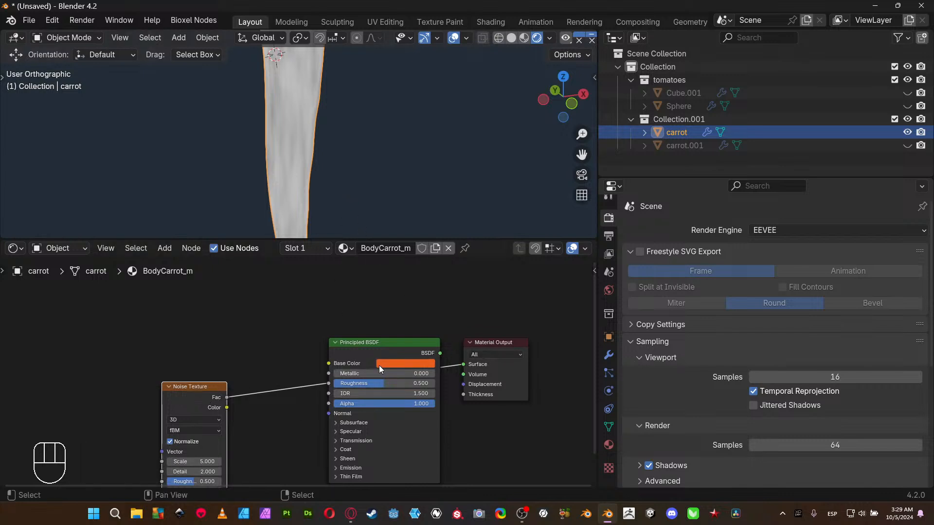
drag(380, 349, 311, 286)
middle_drag(382, 372, 399, 358)
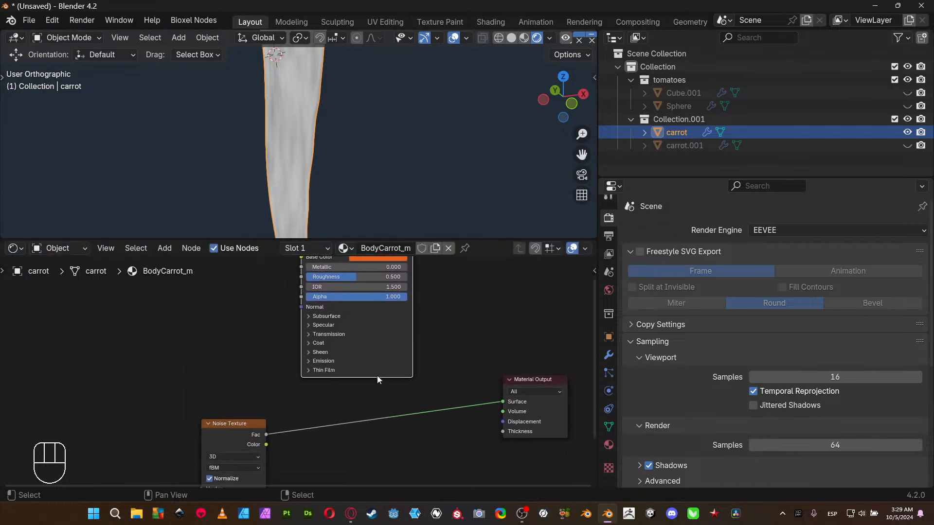
click(327, 316)
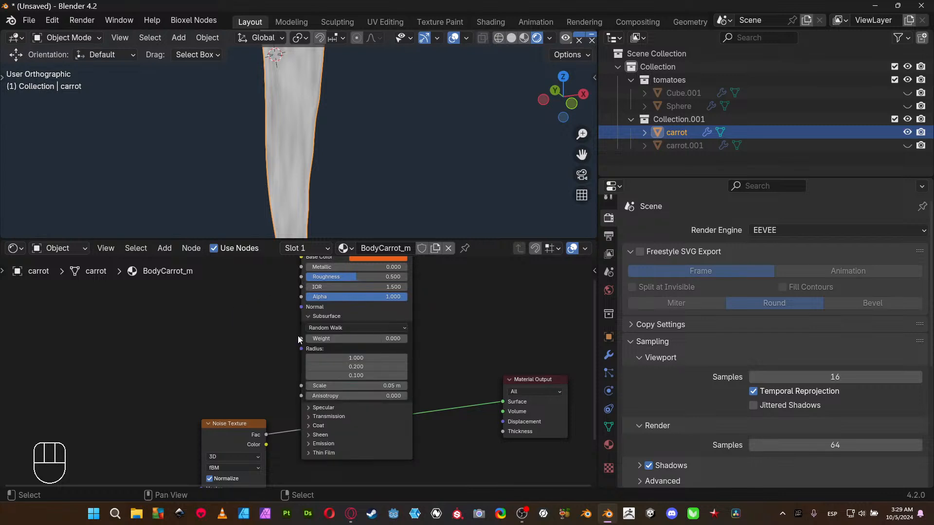
click(310, 316)
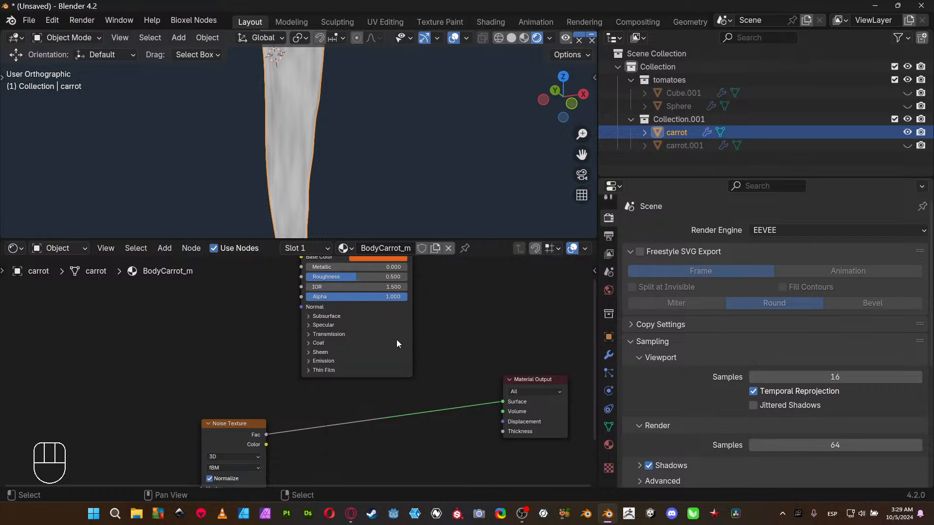
- Drop the Principled BSDF onto the link so the noise's Fac feeds Base Color and BSDF feeds the output's Surface
right_click(411, 356)
key(g)
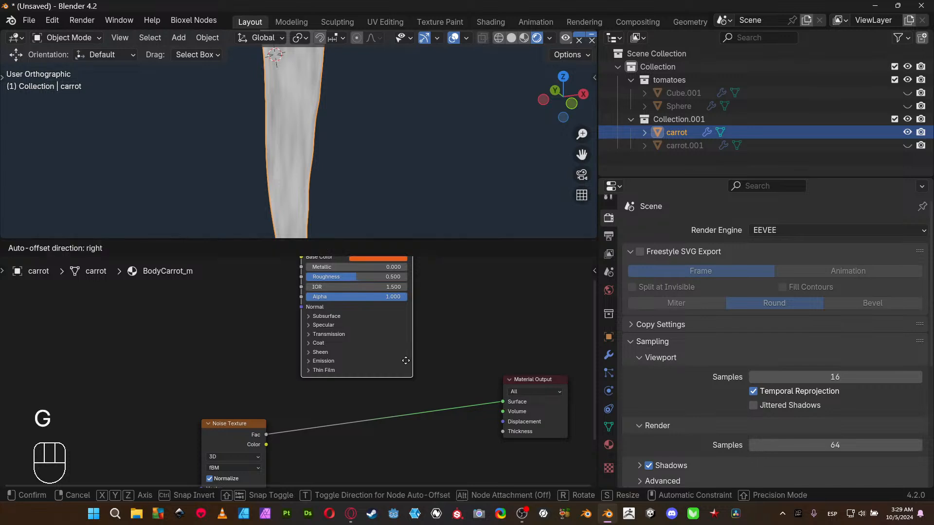
click(448, 461)
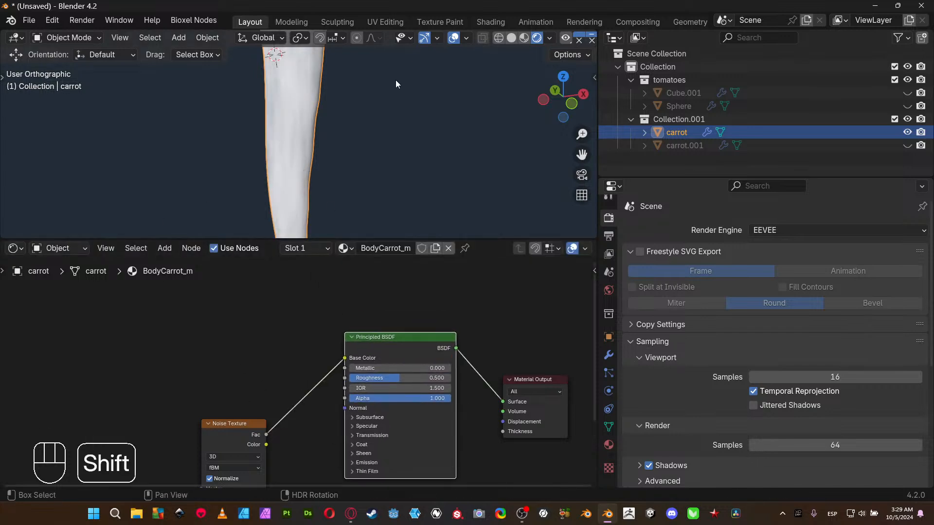
shift+middle_drag(395, 80, 392, 179)
scroll(391, 179, up, 3)
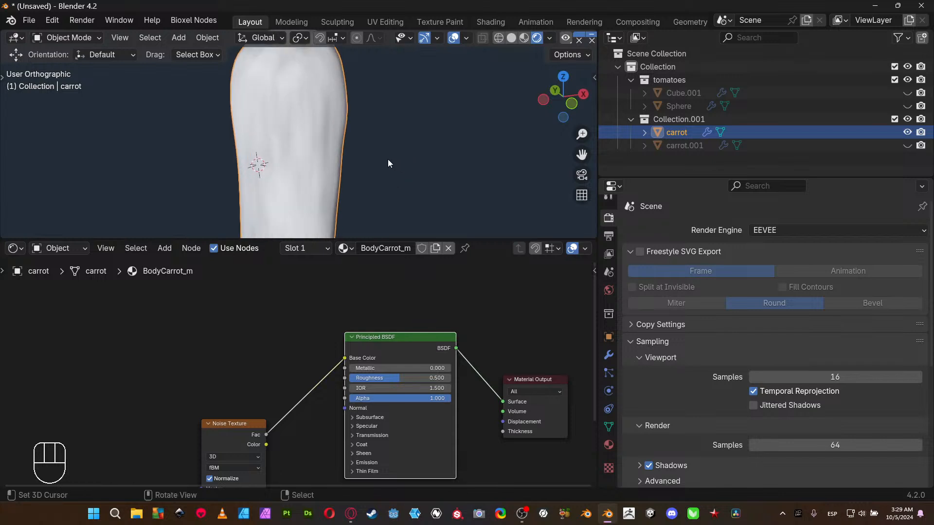
- Move the Noise Texture node farther from the Principled BSDF and set its Scale to 8
middle_drag(242, 356, 235, 321)
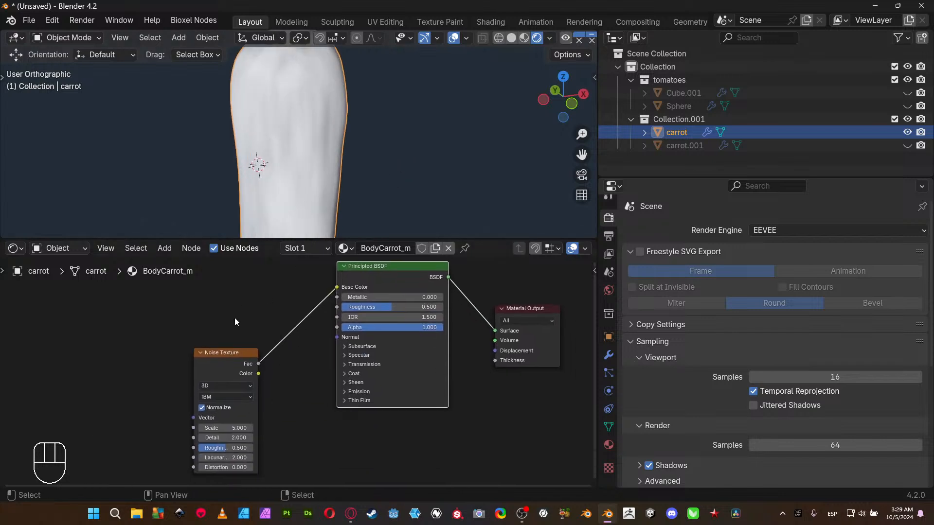
drag(217, 355, 141, 320)
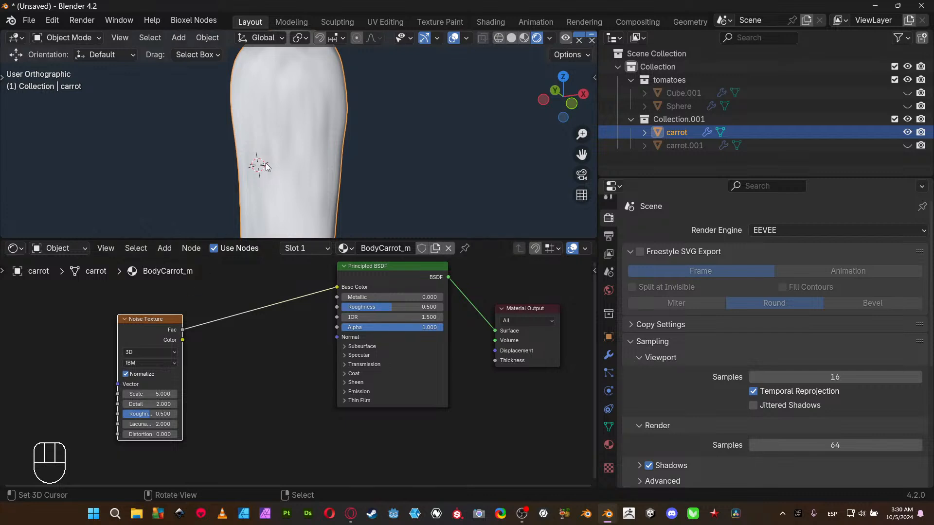
middle_drag(346, 153, 298, 147)
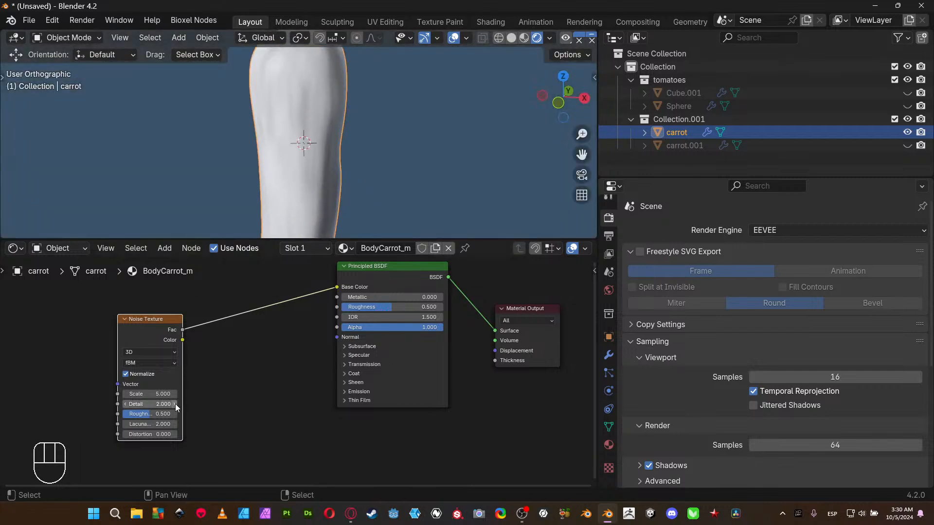
click(157, 394)
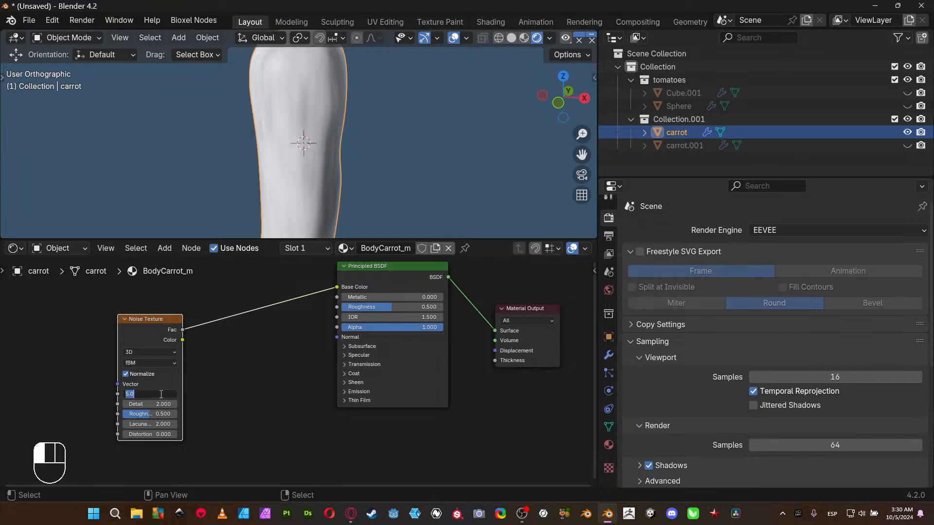
text(8)
key(Return)
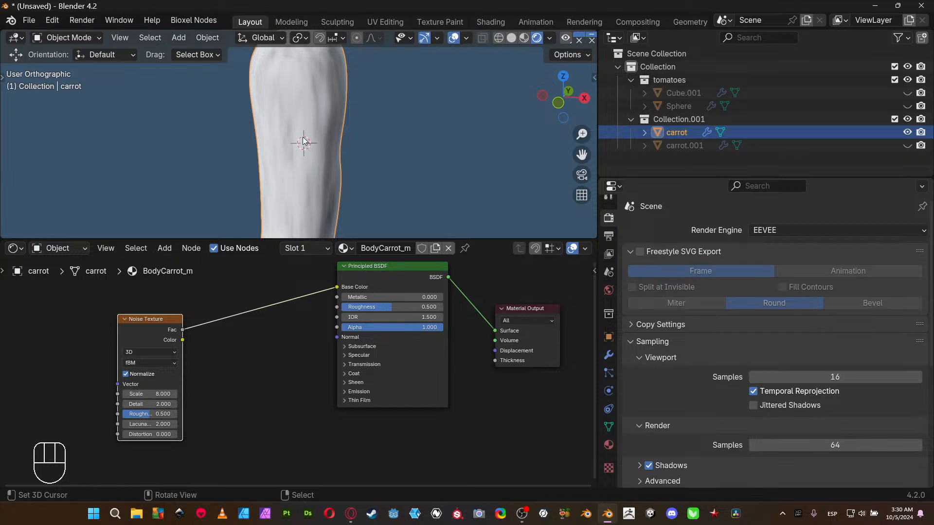
- Hide the 3D cursor and object origins in the viewport overlays, and deselect the carrot
click(467, 37)
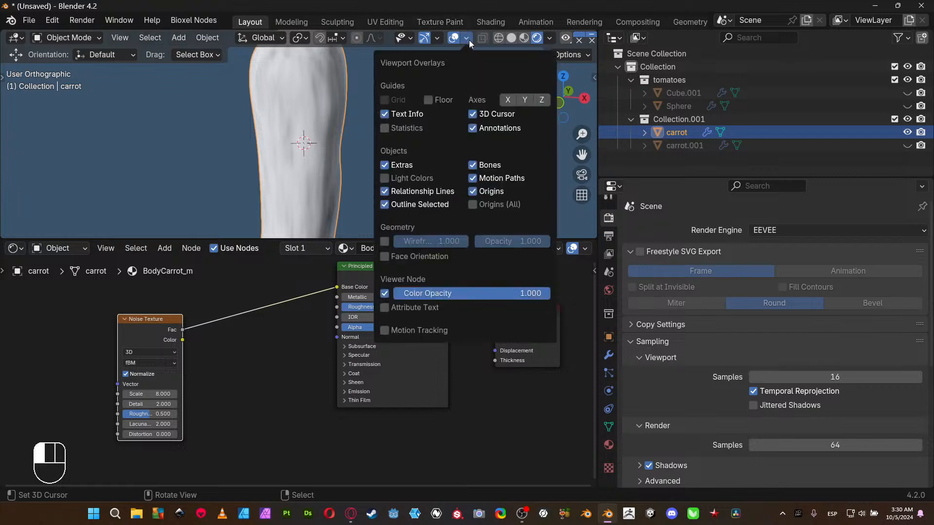
click(482, 114)
click(486, 190)
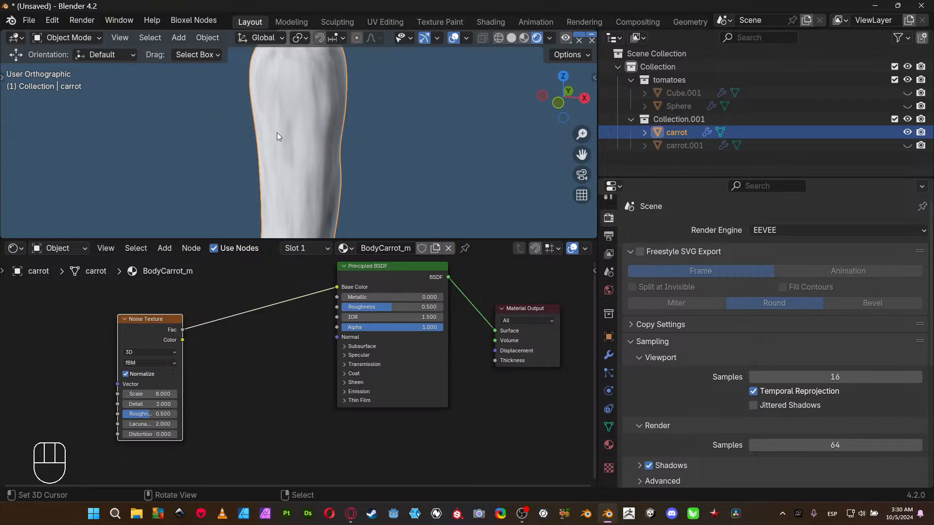
scroll(276, 133, up, 2)
right_click(459, 174)
shift+middle_drag(457, 174, 449, 207)
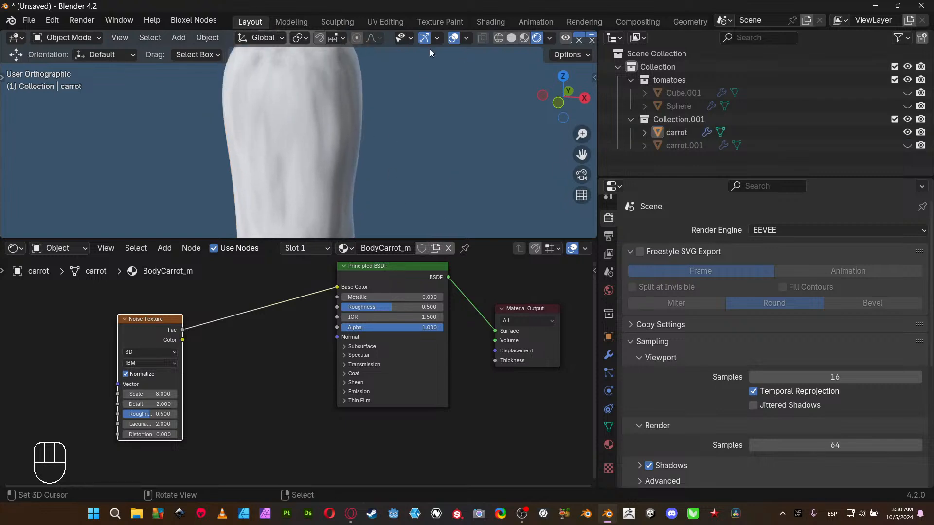
- Move the Noise Texture node closer to the Principled BSDF and inspect the noise from another side of the carrot
drag(127, 337, 214, 300)
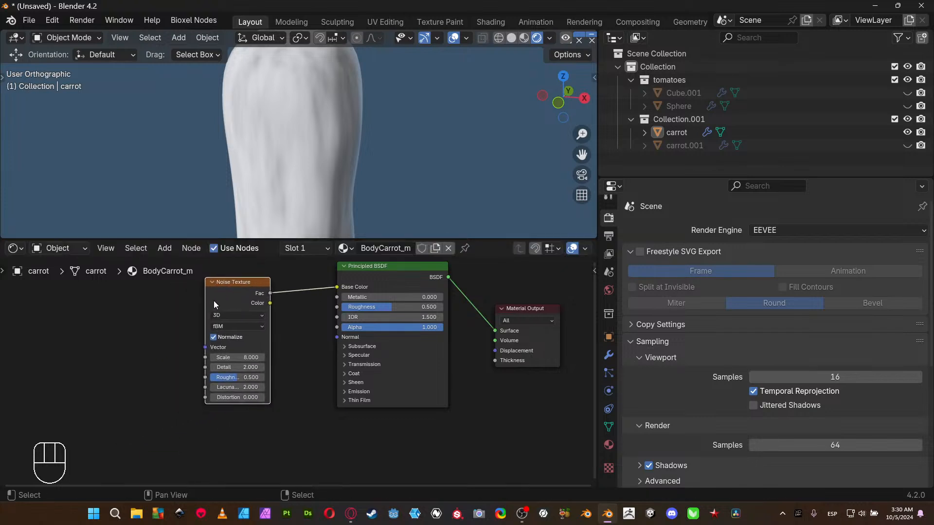
middle_drag(124, 327, 188, 354)
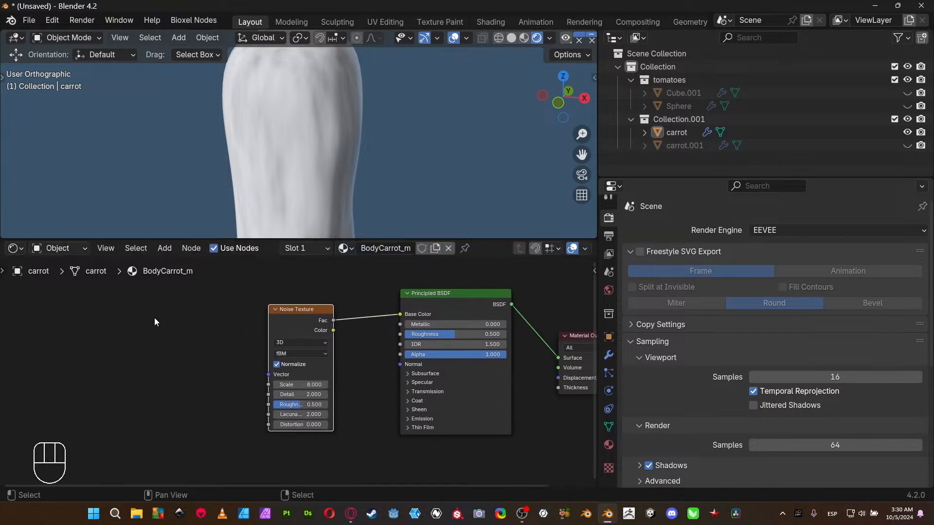
scroll(204, 398, up, 1)
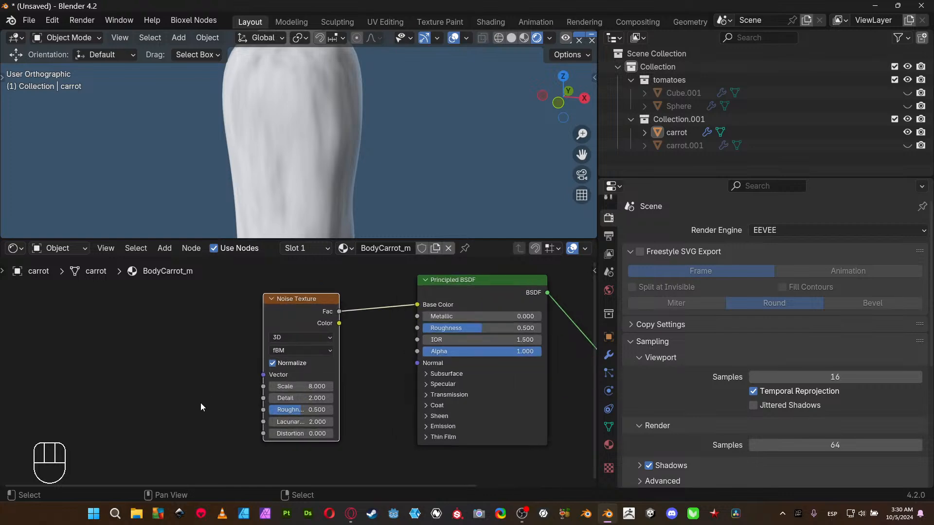
scroll(304, 179, down, 3)
middle_drag(298, 157, 375, 154)
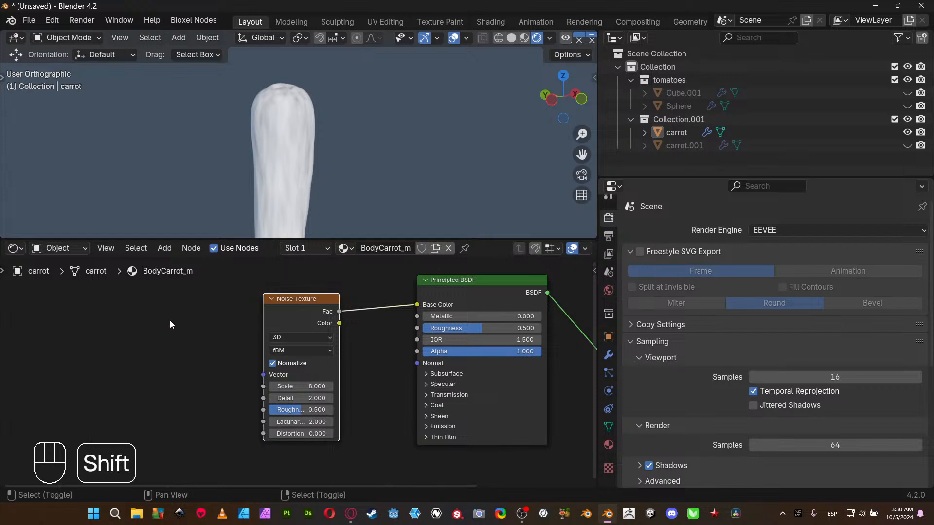
- Add a Texture Coordinate node at some distance to the left of the Noise Texture node
key(shift+a)
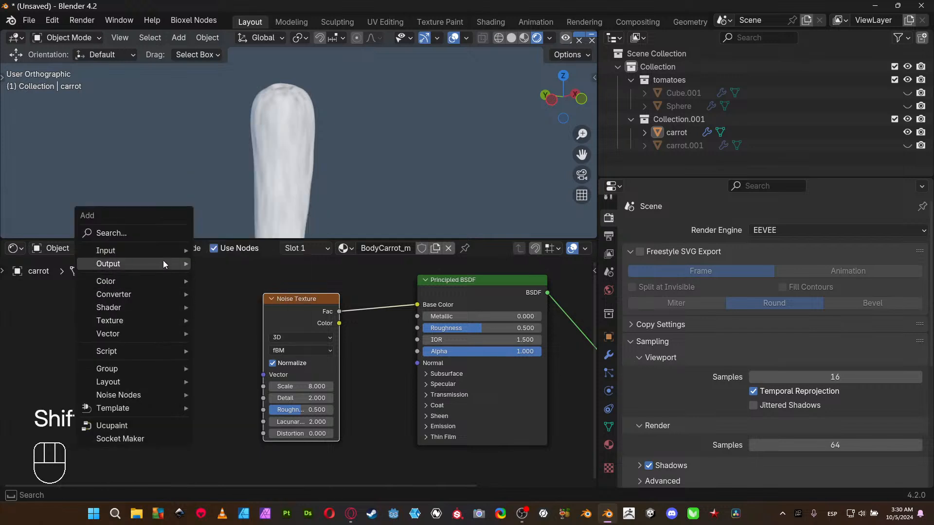
mouse_move(164, 253)
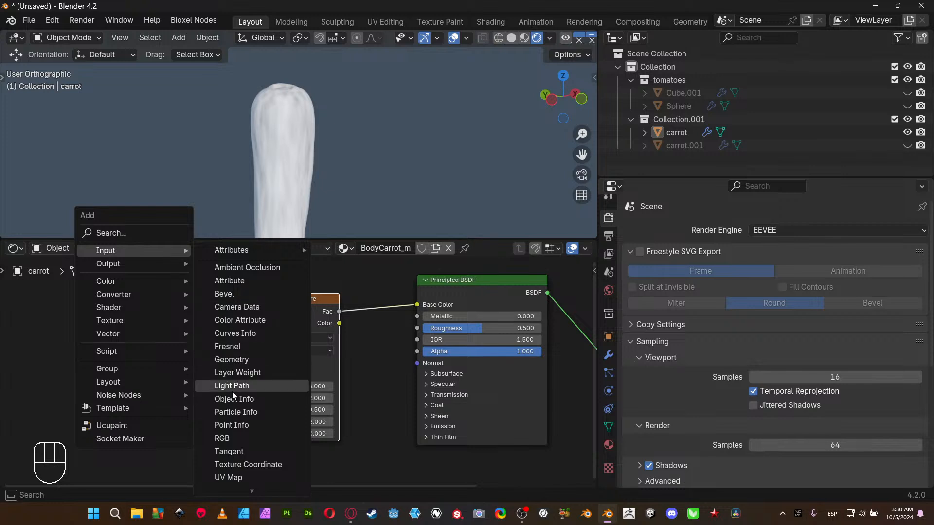
click(233, 465)
click(23, 298)
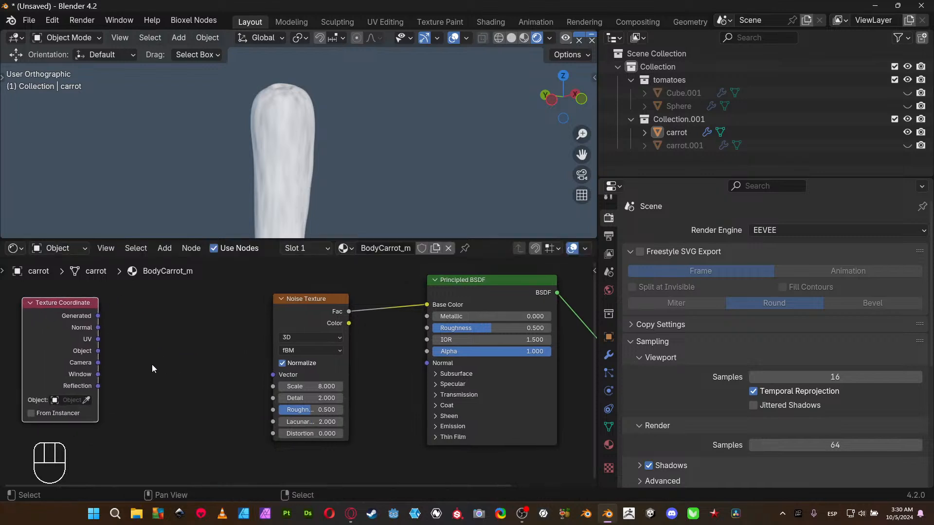
drag(98, 341, 176, 350)
key(Escape)
- Spread the Texture Coordinate and Noise Texture nodes apart to make room between them for another node
drag(303, 306, 319, 297)
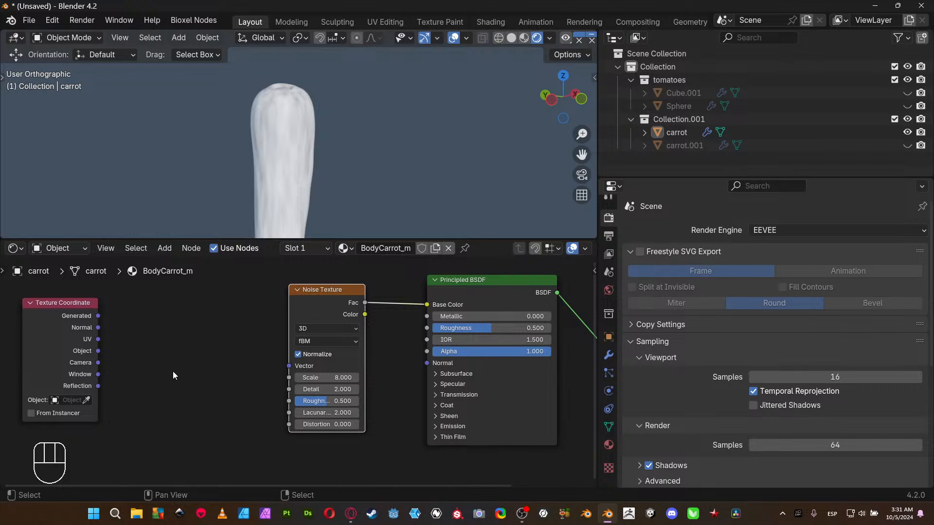
middle_drag(186, 345, 223, 353)
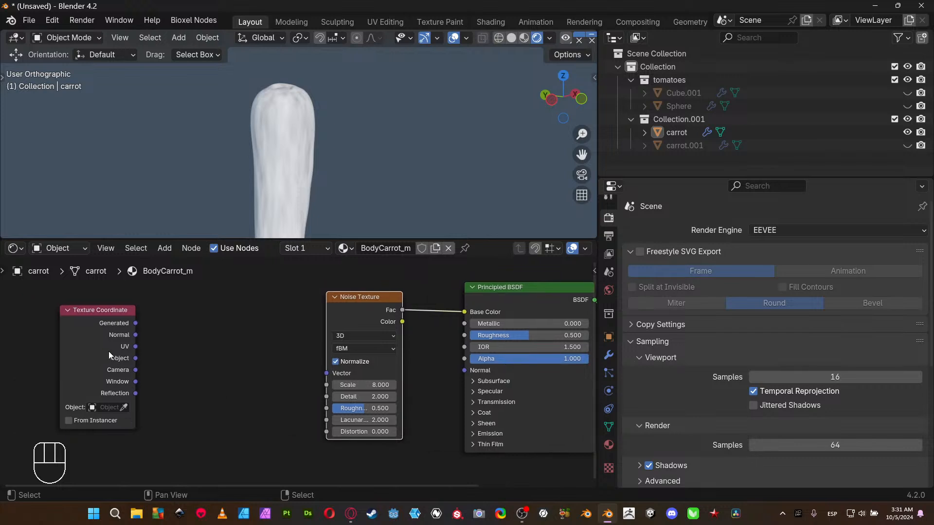
drag(109, 351, 83, 338)
- Add a Mapping node between the Texture Coordinate and Noise Texture nodes
key(shift+a)
mouse_move(238, 386)
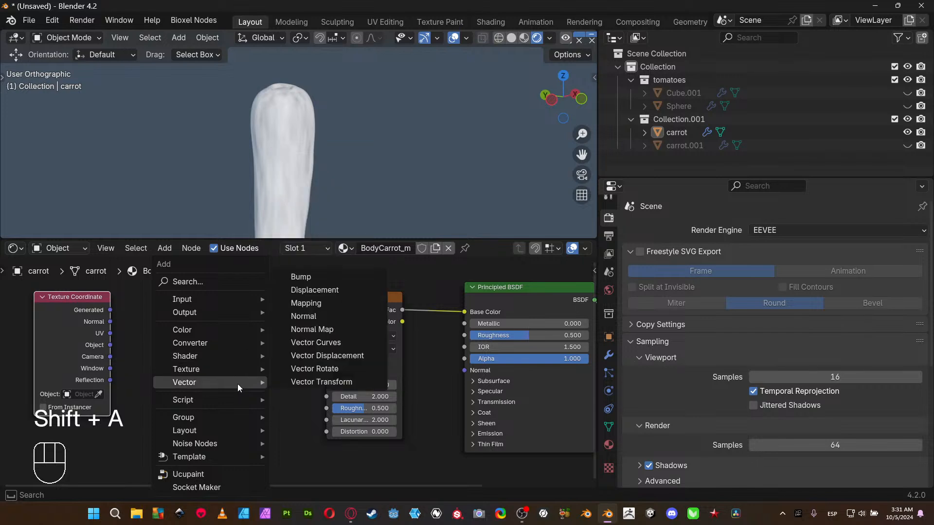
click(306, 303)
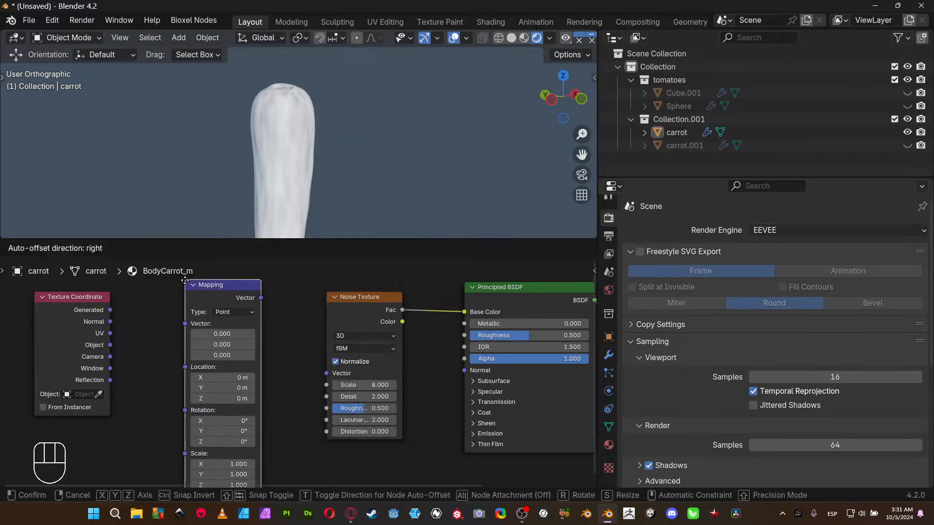
click(109, 365)
middle_drag(130, 367, 127, 350)
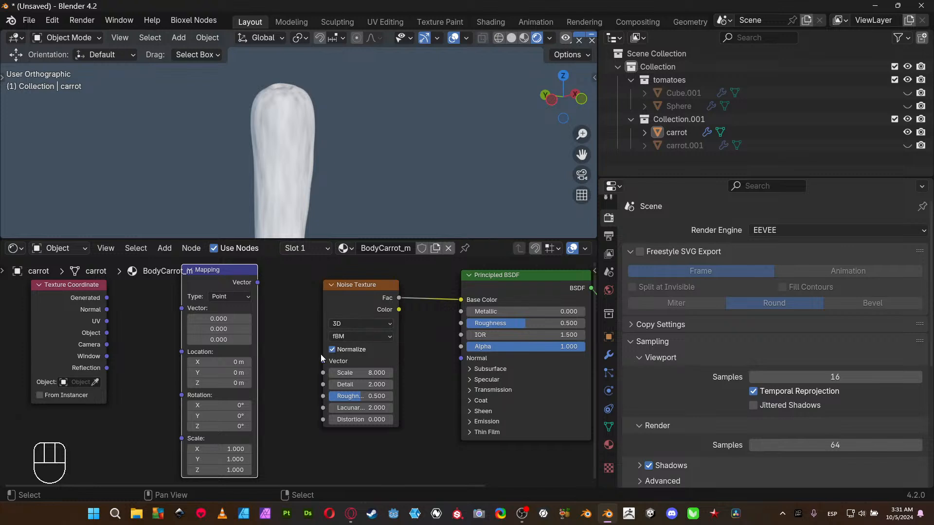
- Connect the Texture Coordinate's Generated output to the Mapping vector and the Mapping output to the Noise Texture vector, and inspect the carrot
key(Home)
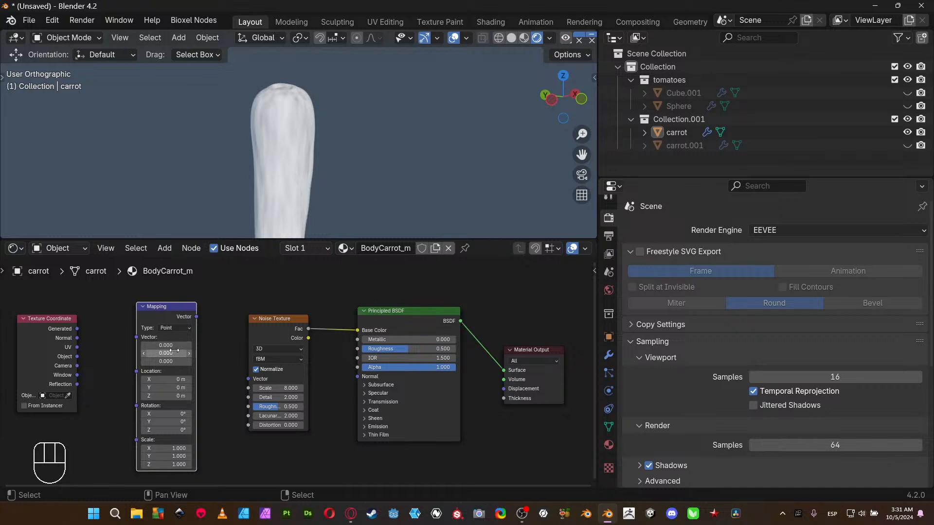
scroll(287, 384, up, 1)
middle_drag(287, 381, 331, 388)
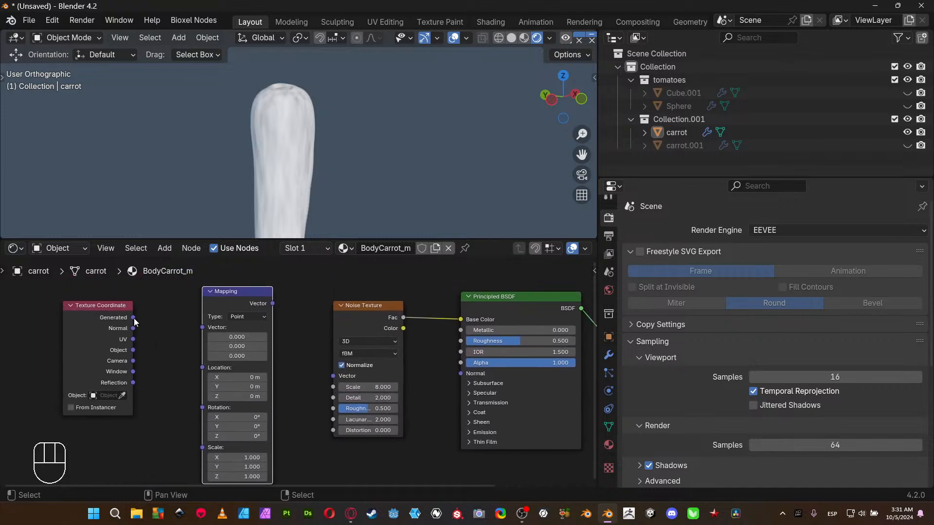
drag(133, 318, 203, 328)
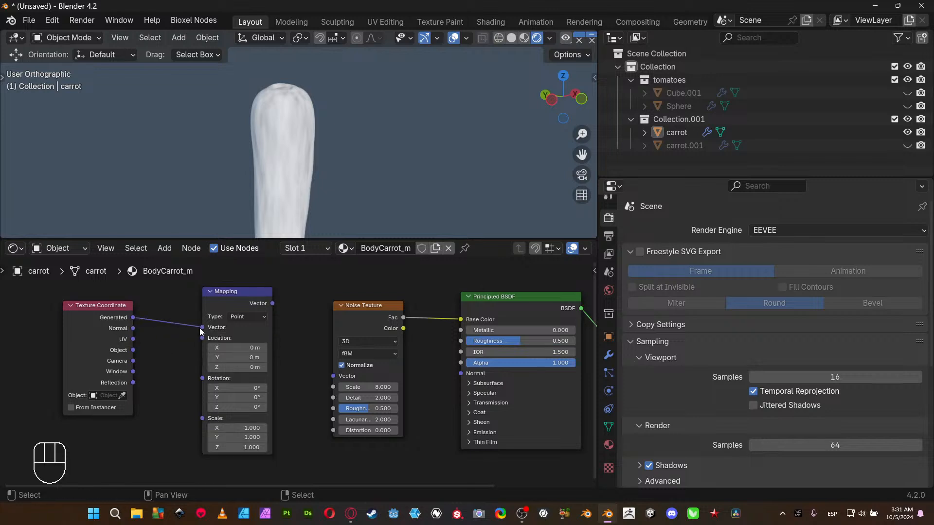
drag(273, 303, 332, 376)
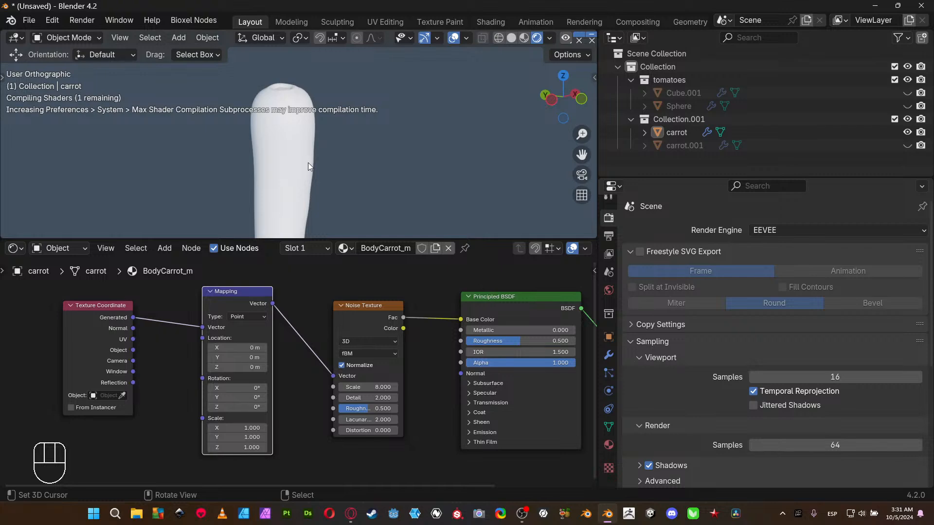
scroll(285, 150, up, 2)
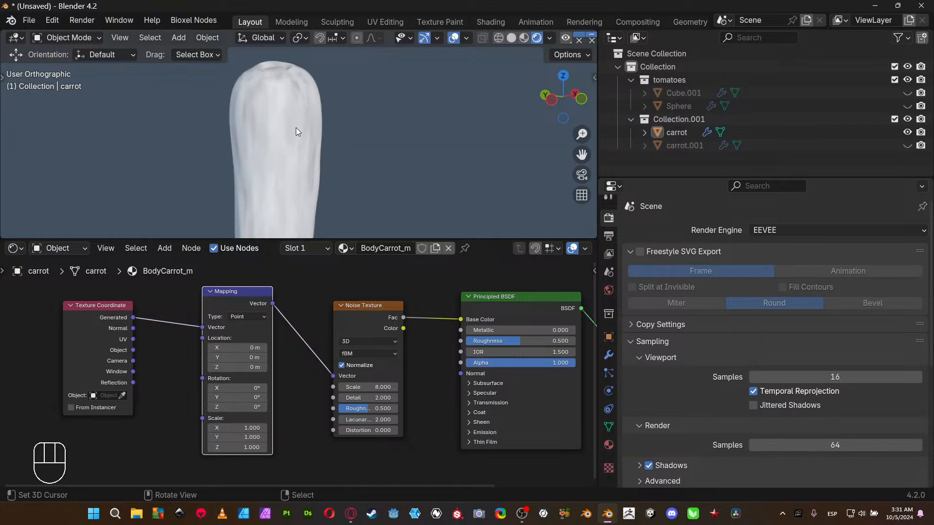
middle_drag(300, 125, 242, 91)
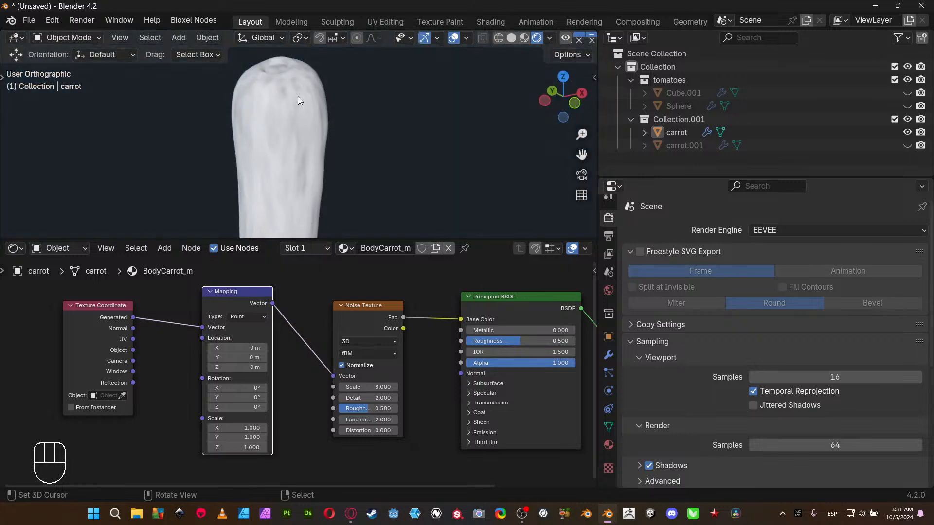
middle_drag(291, 128, 235, 164)
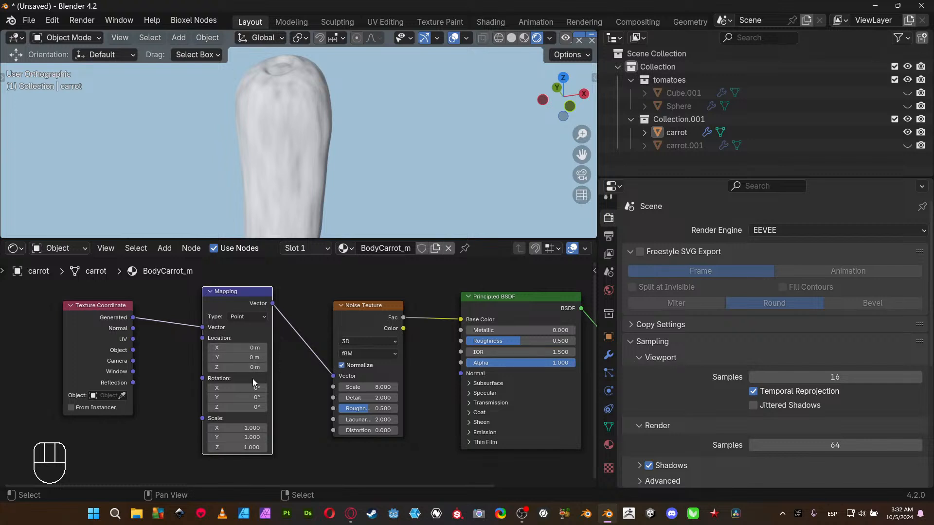
- Try shifting the noise with the Mapping node's Location values, including 4.7 m in Z, and undo the changes
scroll(252, 378, up, 1)
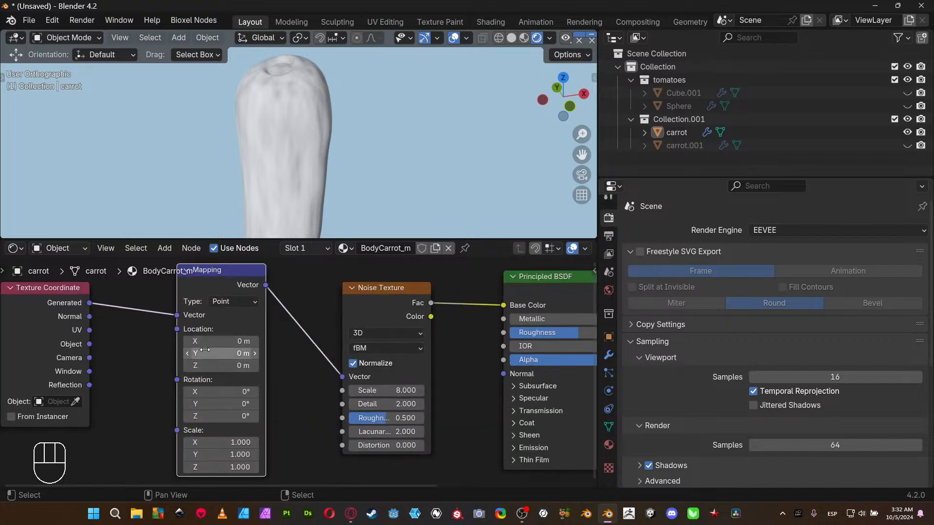
middle_drag(313, 459, 297, 424)
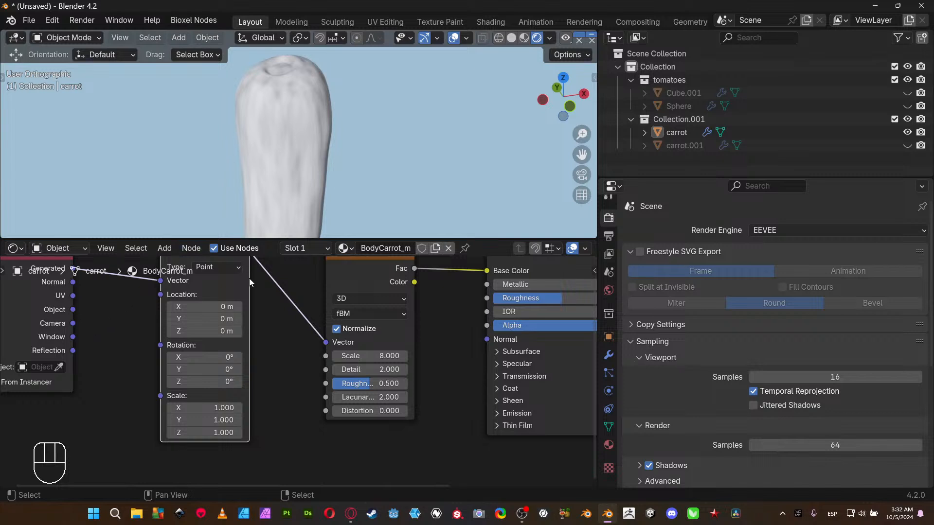
middle_drag(229, 321, 232, 383)
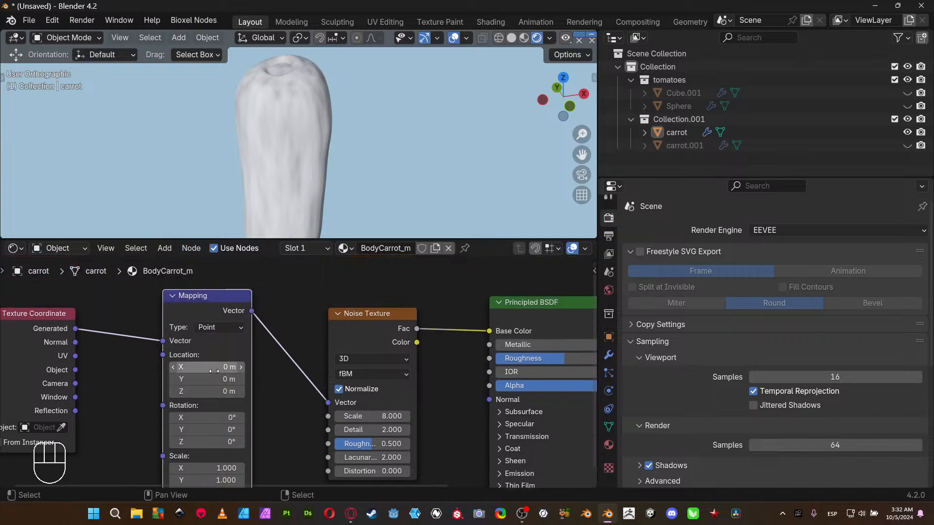
drag(214, 371, 267, 394)
key(ctrl+z)
key(ctrl+z)
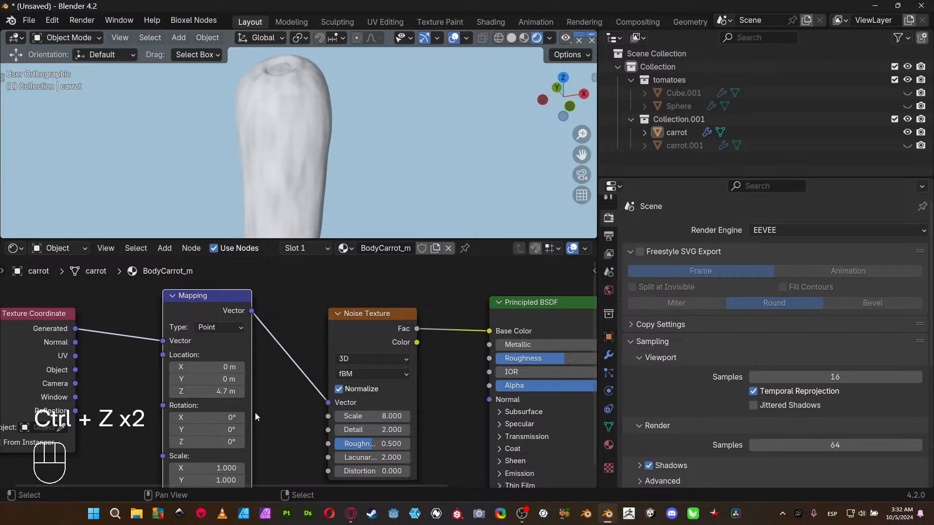
key(ctrl+z)
- Try rotating the noise about X with the Mapping node's Rotation and undo the change
middle_drag(287, 414, 275, 352)
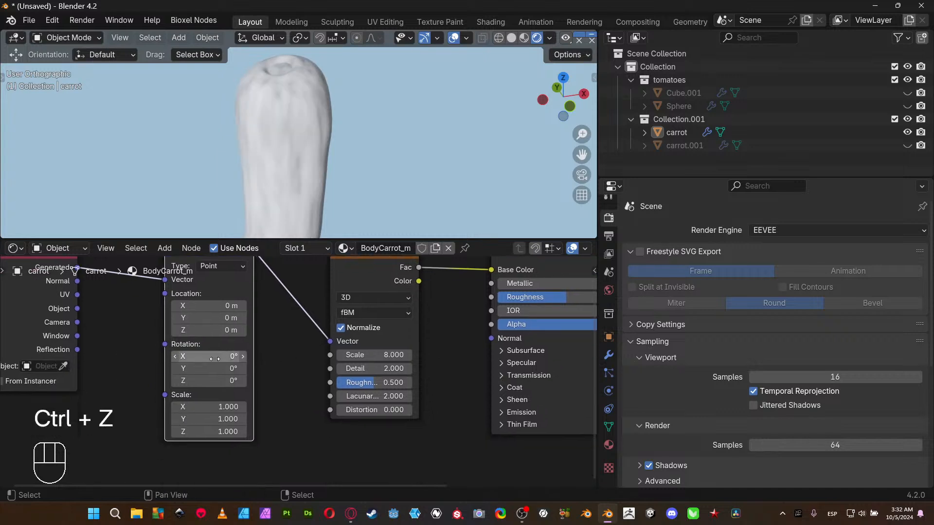
drag(212, 356, 259, 360)
key(ctrl+z)
- Set the Mapping node's X scale to 14.5 to compress the noise into fine streaks and inspect the carrot up close
middle_drag(278, 425, 288, 380)
middle_drag(300, 335, 257, 402)
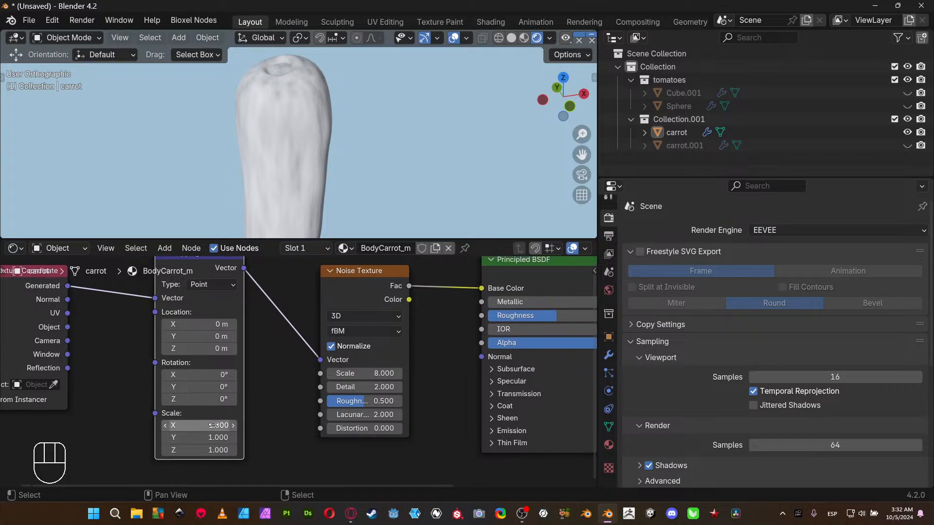
scroll(290, 425, up, 2)
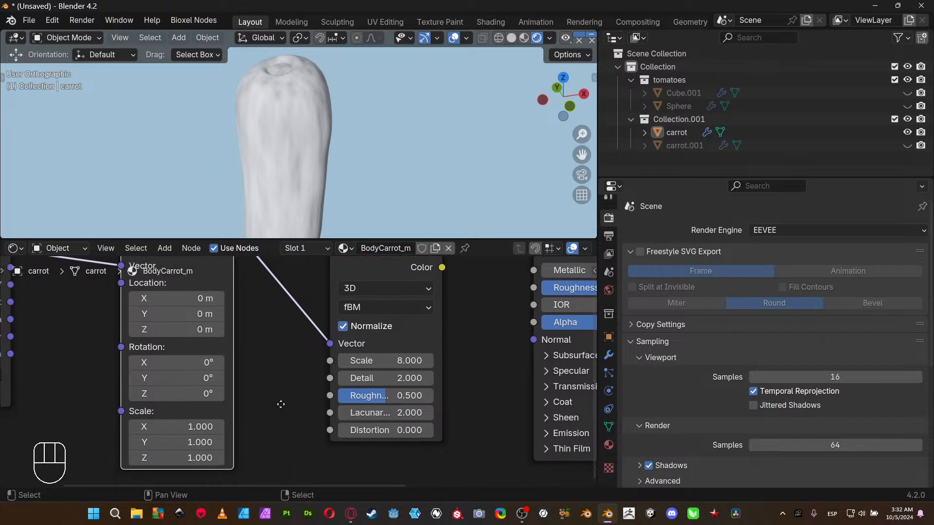
drag(189, 425, 345, 425)
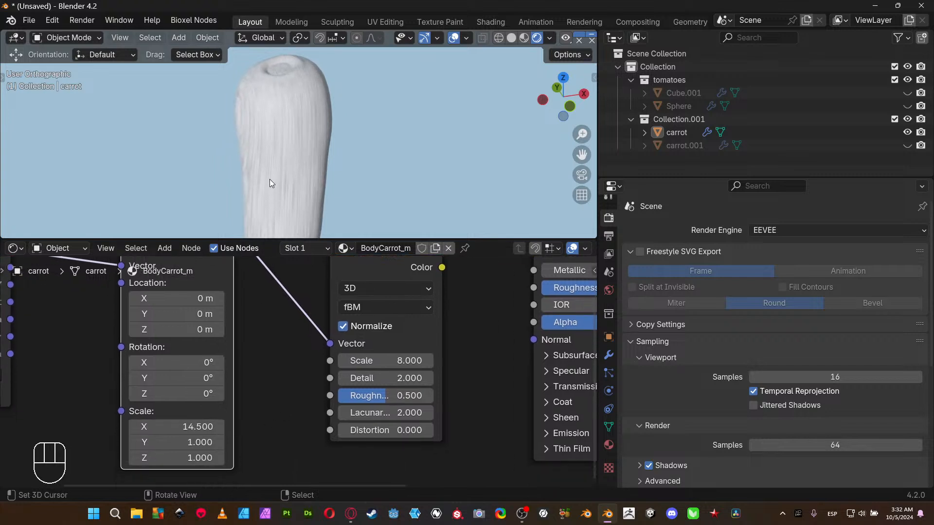
scroll(270, 121, up, 3)
- Connect the Texture Coordinate's UV output to the Mapping vector and inspect the streaks on several sides of the carrot
middle_drag(80, 358, 200, 396)
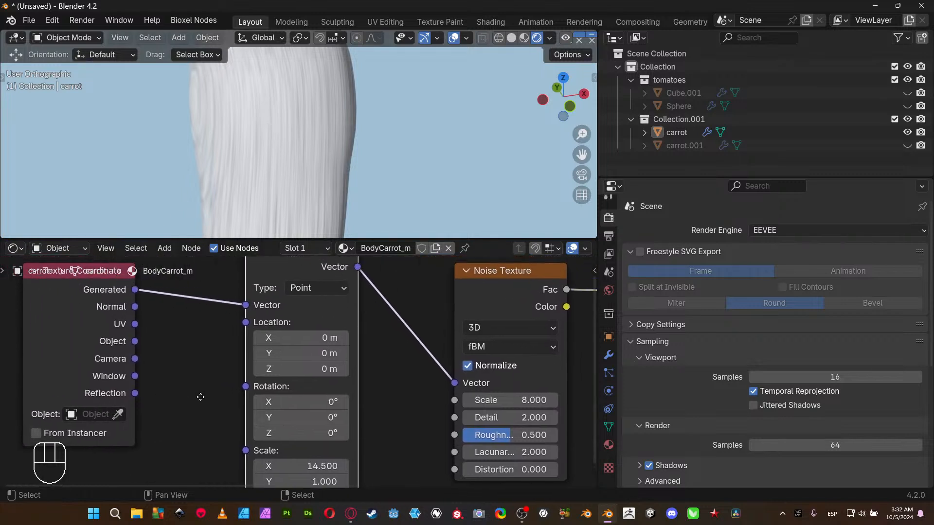
middle_drag(240, 162, 289, 168)
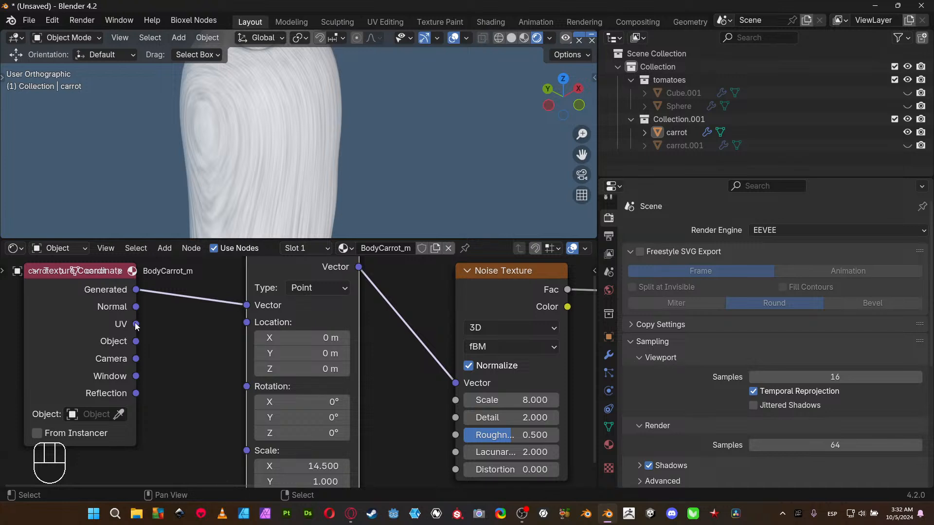
drag(136, 324, 234, 309)
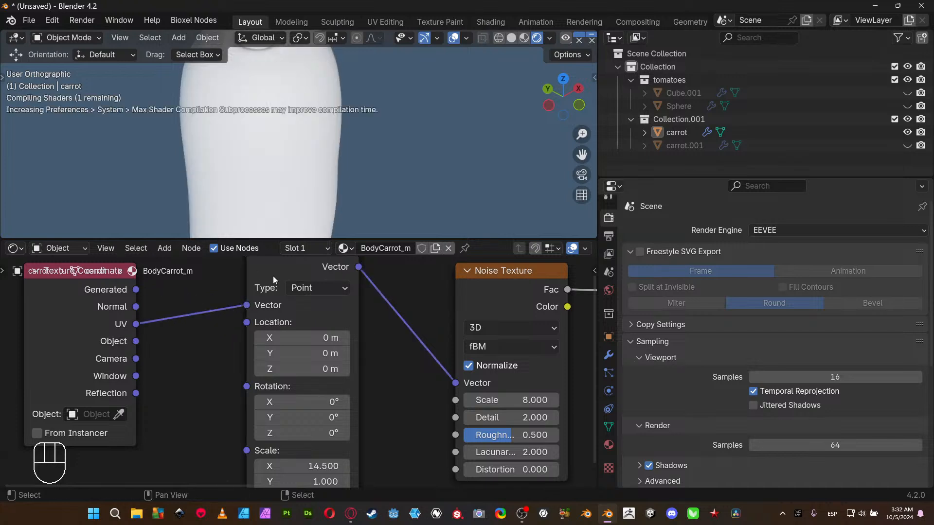
middle_drag(372, 140, 430, 115)
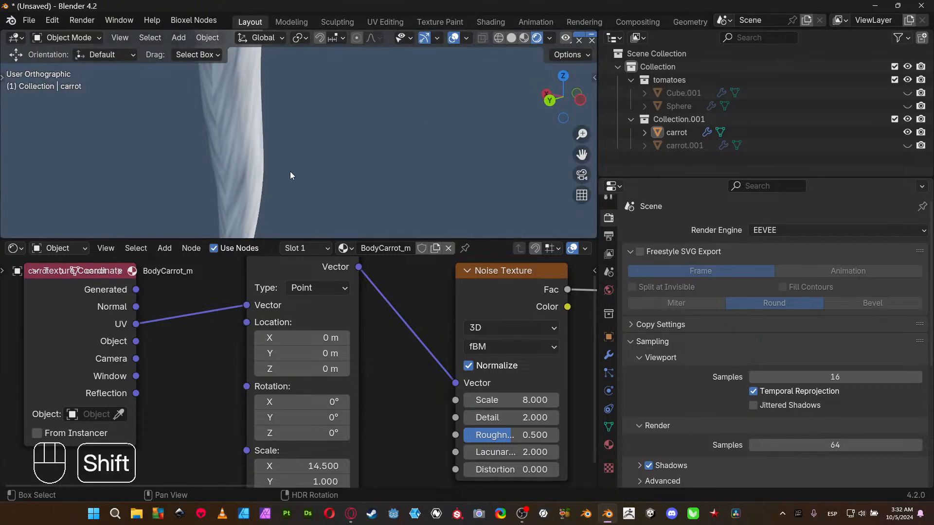
shift+middle_drag(290, 172, 348, 171)
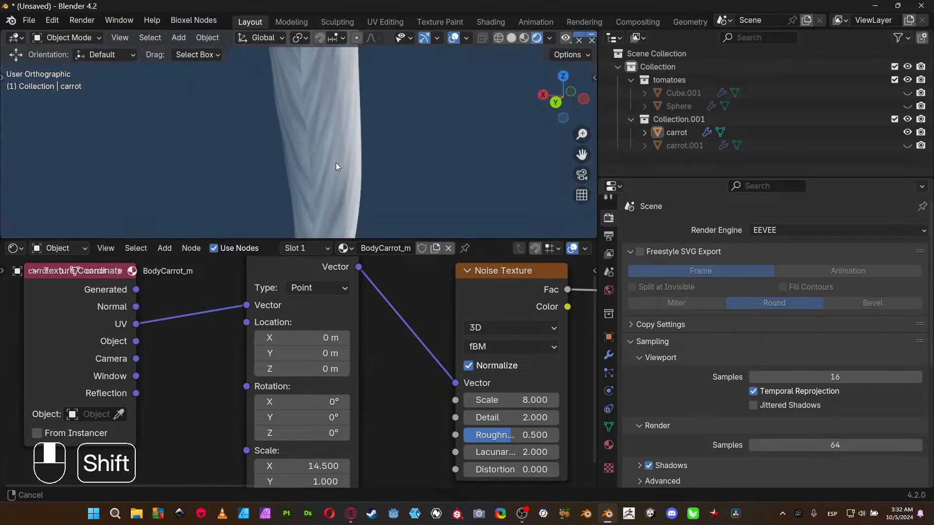
scroll(336, 162, up, 2)
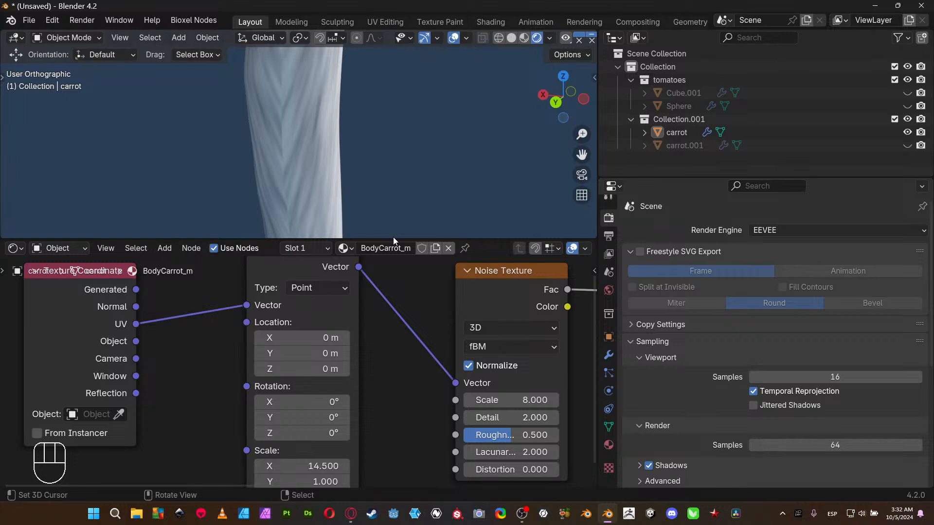
- Enlarge the node editor, connect the Object output to the Mapping vector, and inspect the carrot in a maximized 3D viewport
drag(393, 239, 370, 184)
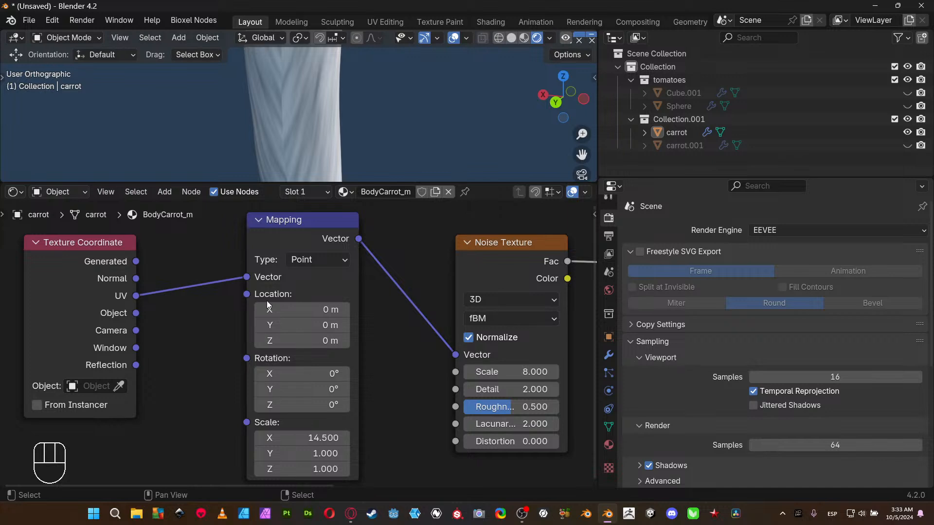
scroll(371, 101, down, 2)
middle_drag(181, 317, 167, 329)
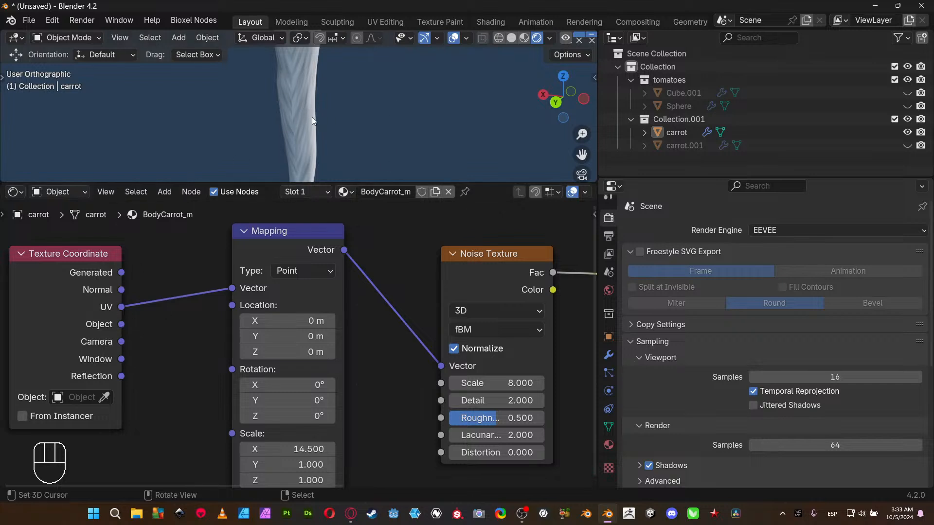
scroll(290, 121, up, 6)
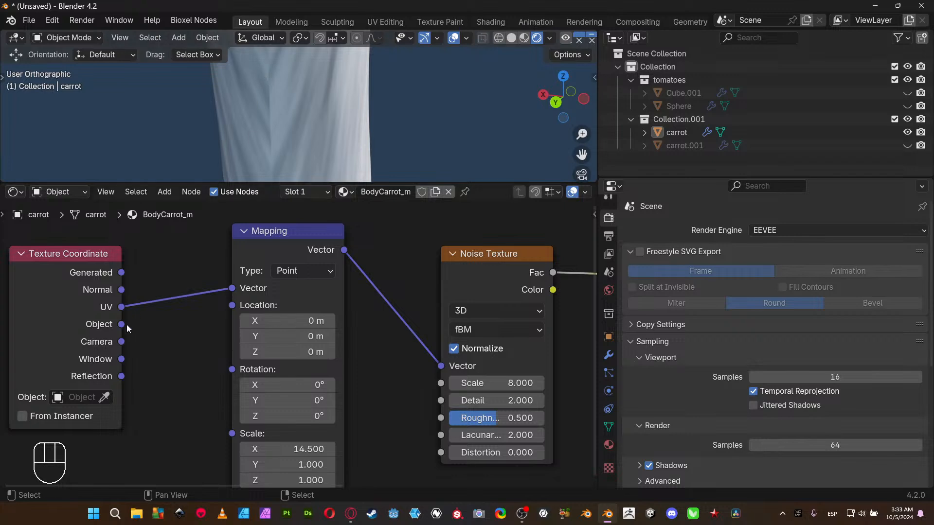
drag(121, 324, 238, 287)
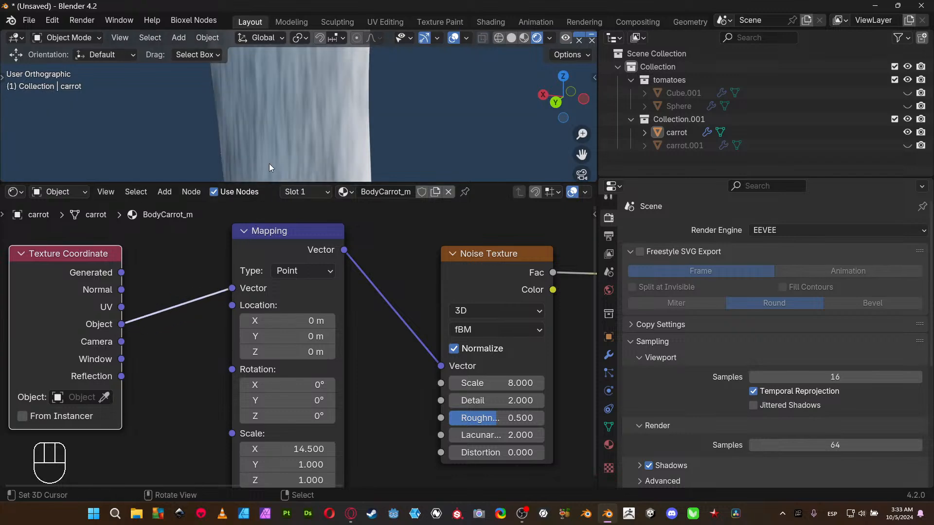
key(ctrl+space)
middle_drag(327, 151, 358, 264)
key(ctrl+space)
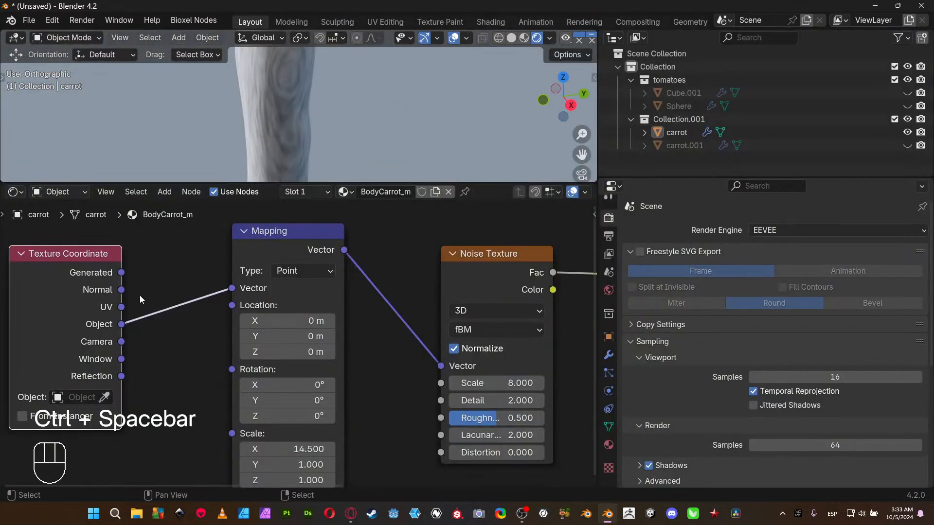
- Enlarge the 3D viewport above the node editor and view the carrot's upper end from another side
middle_drag(197, 411, 169, 373)
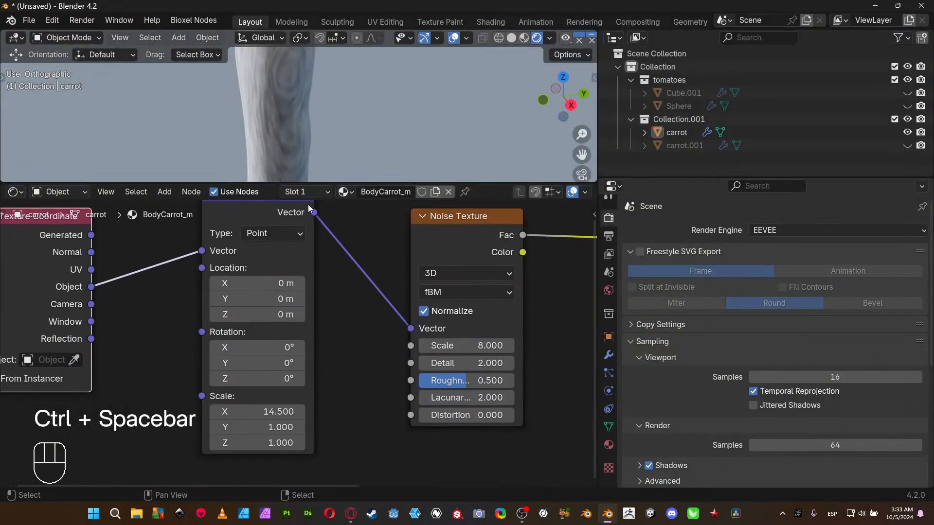
drag(354, 186, 353, 285)
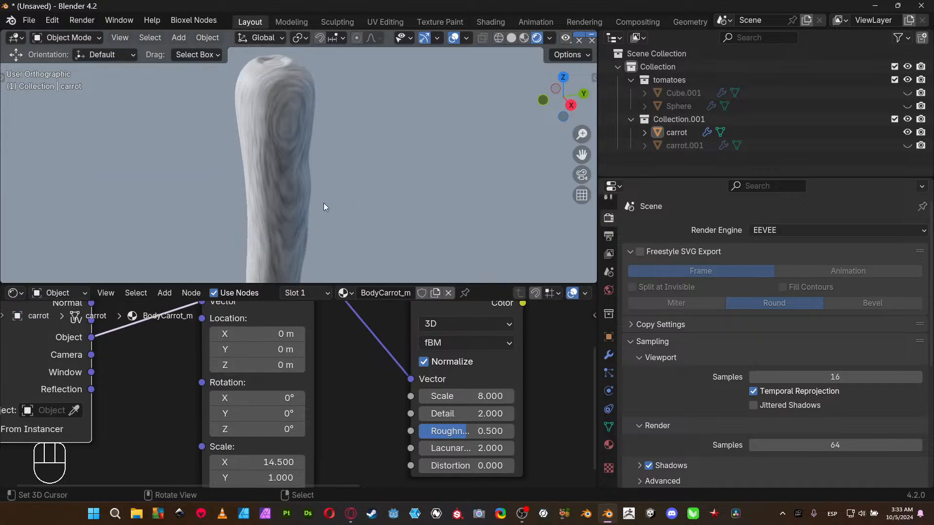
middle_drag(323, 203, 304, 210)
middle_drag(259, 171, 278, 192)
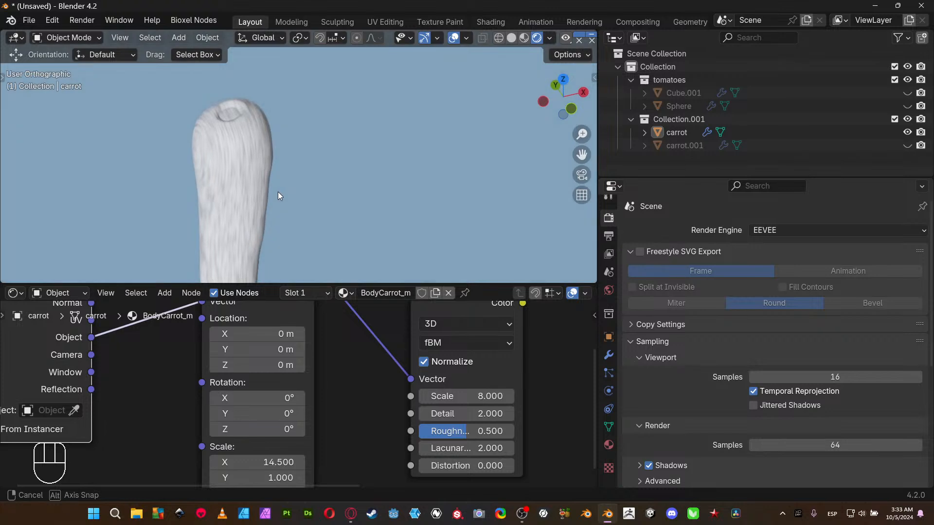
- Set the Mapping node's X scale to 1 and its Y scale to 8 to run the noise bands around the carrot
shift+scroll(316, 408, down, 2)
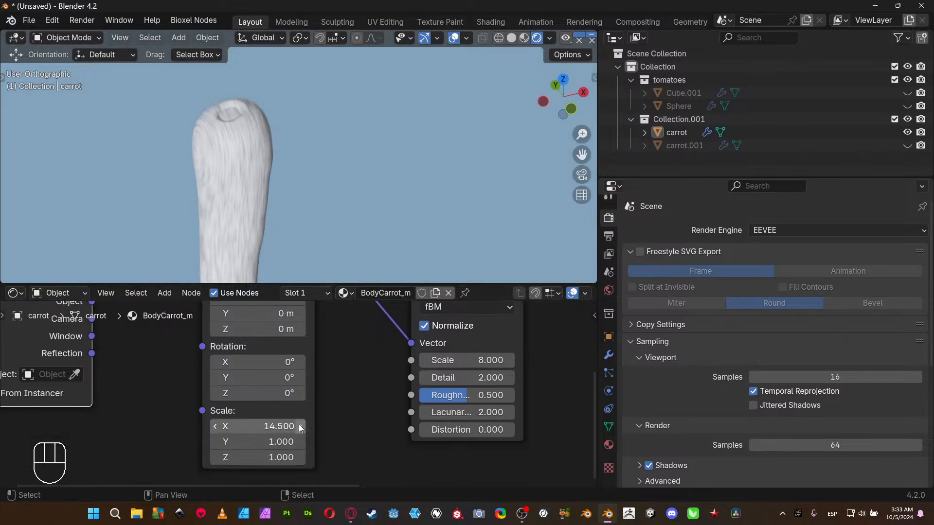
click(278, 426)
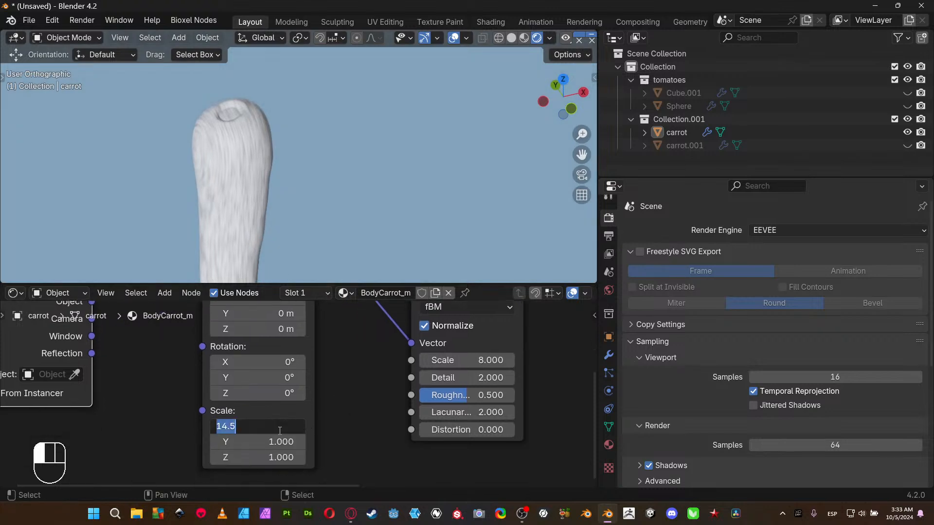
text(1)
click(287, 440)
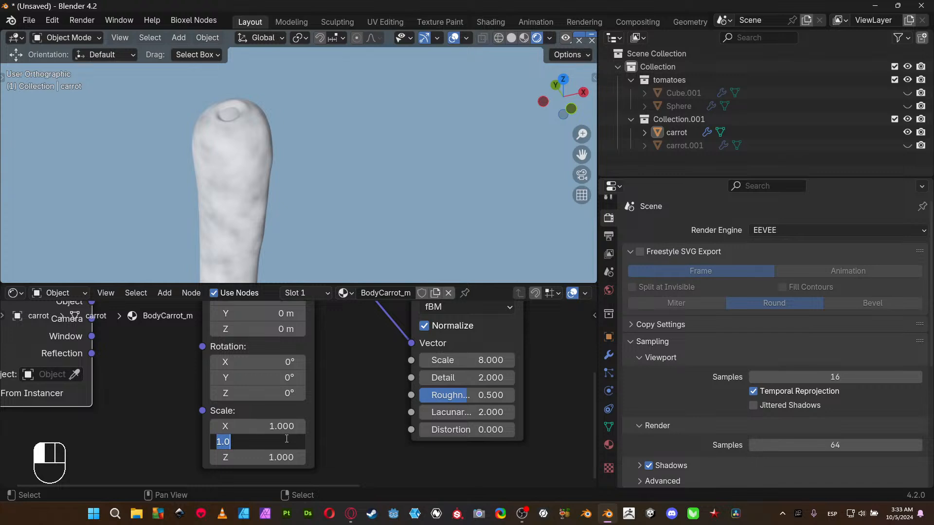
text(8)
key(Return)
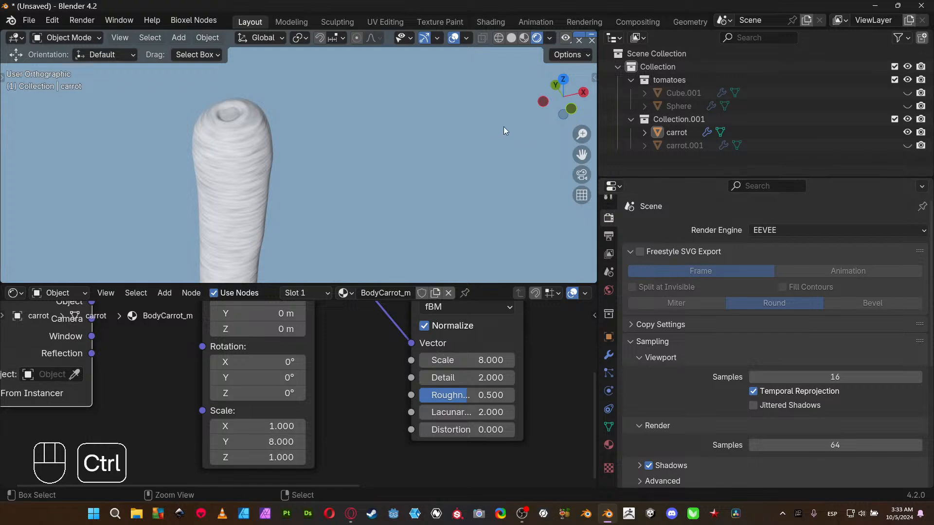
- Examine the direction of the noise bands along the carrot from several sides in a maximized 3D viewport
key(ctrl+space)
middle_drag(386, 246, 191, 249)
scroll(475, 320, down, 2)
middle_drag(475, 320, 355, 308)
scroll(333, 227, up, 2)
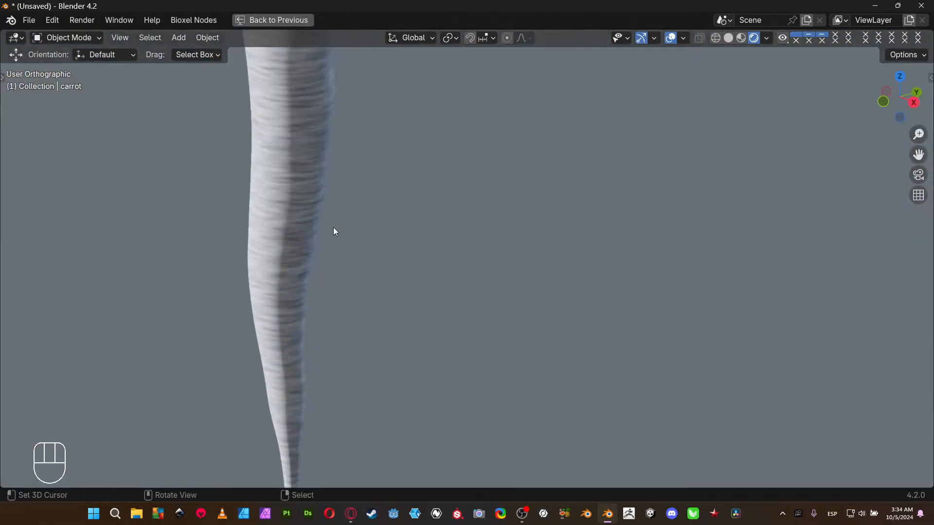
mouse_move(334, 227)
shift+middle_down()
mouse_move(486, 364)
mouse_move(436, 358)
mouse_move(453, 290)
shift+middle_up()
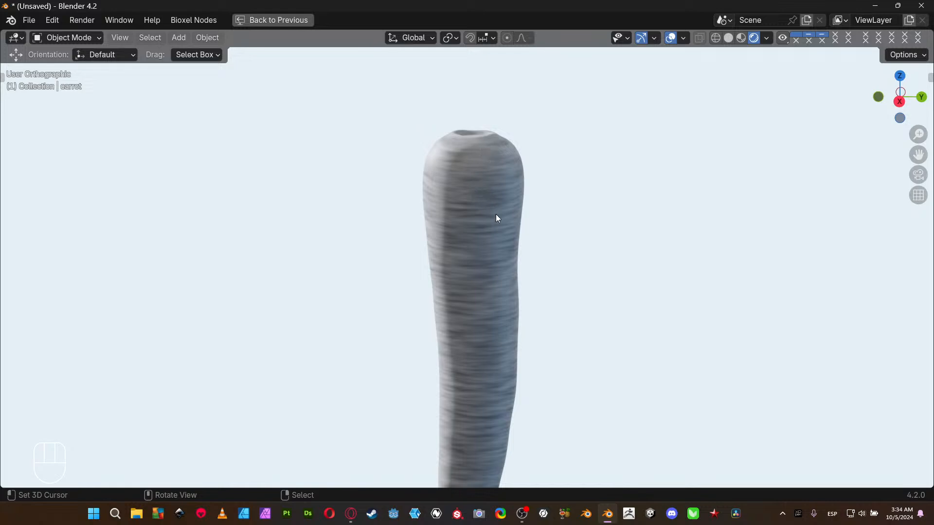
shift+middle_drag(514, 266, 465, 250)
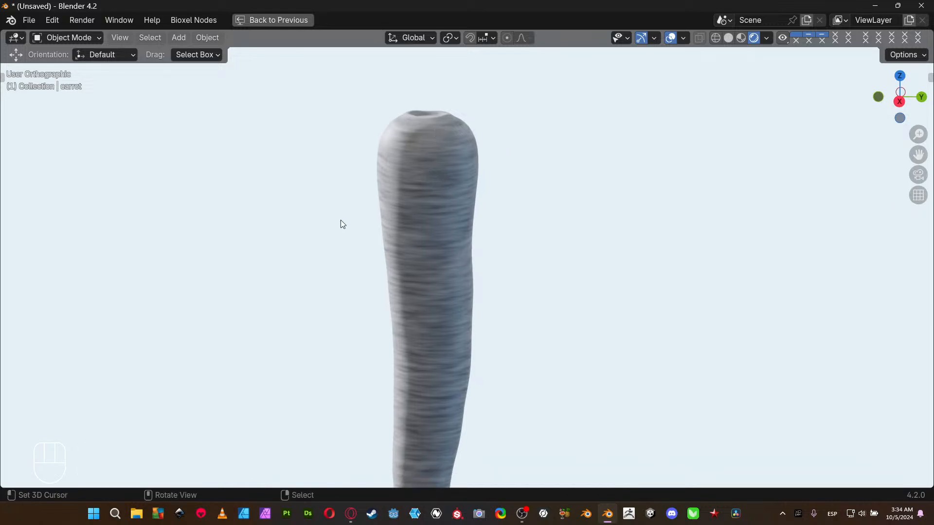
key(ctrl+space)
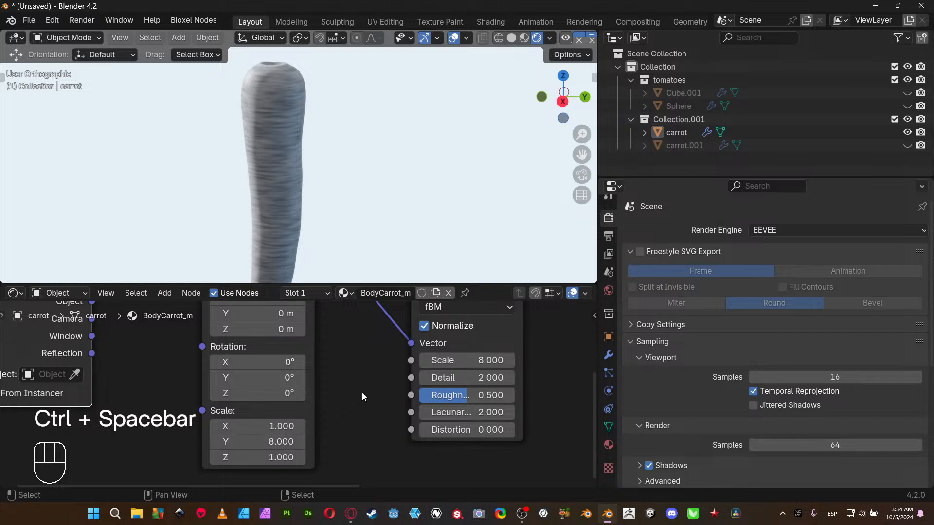
- Try higher and lower Noise Texture scales, and set the scale to 2 for broader bands
middle_drag(362, 396, 298, 383)
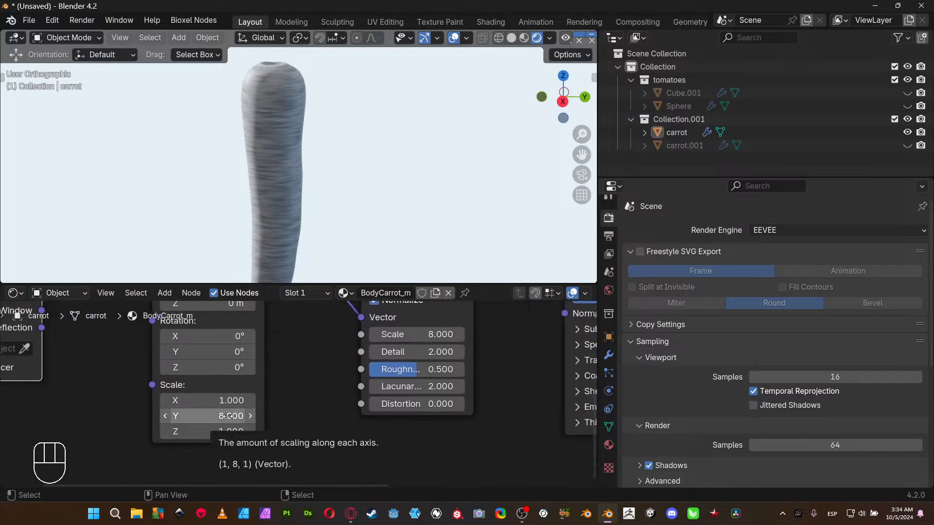
middle_drag(228, 415, 169, 466)
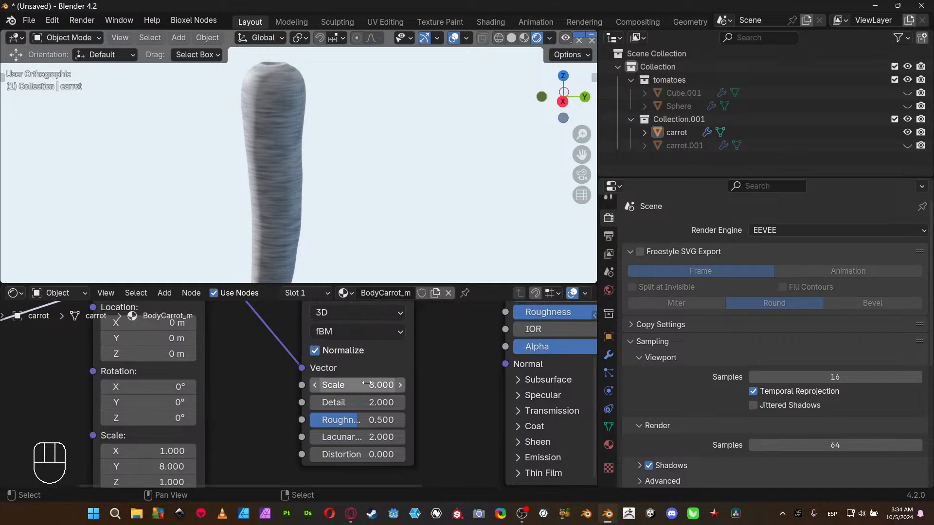
drag(365, 384, 503, 384)
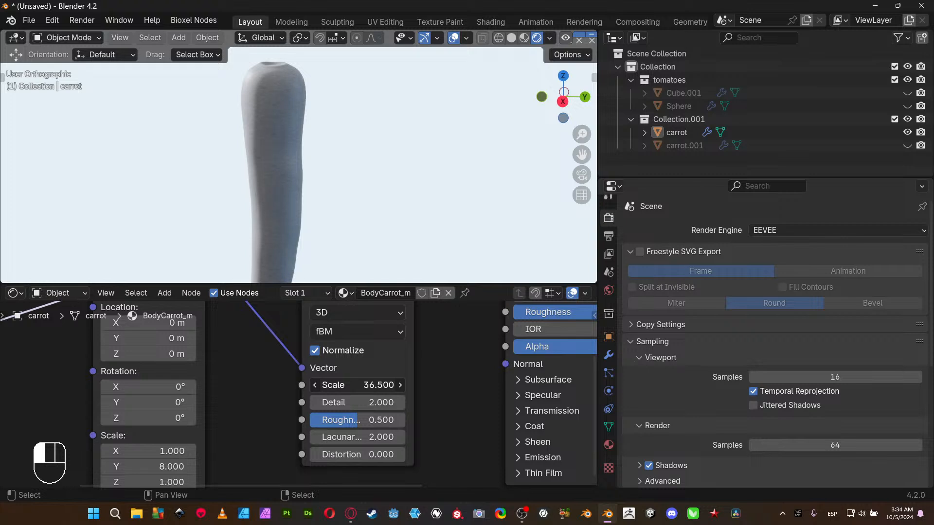
drag(436, 385, 334, 385)
click(375, 387)
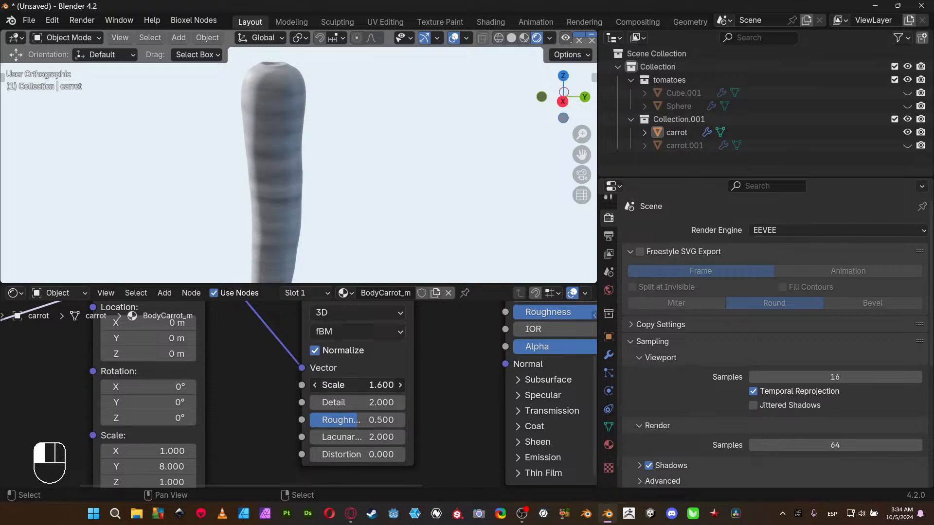
text(2)
key(Return)
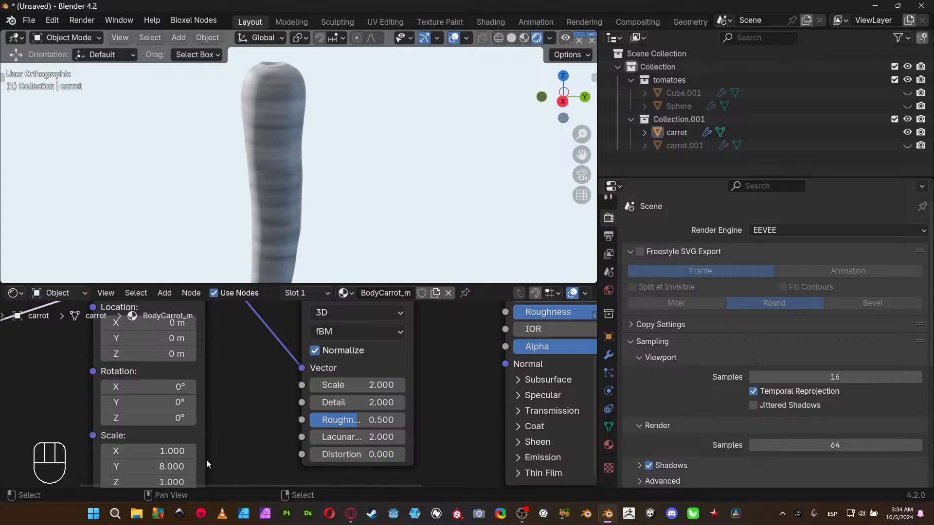
- Set the Mapping node's Y scale to 12 to compress the bands along the carrot
middle_drag(224, 464, 246, 408)
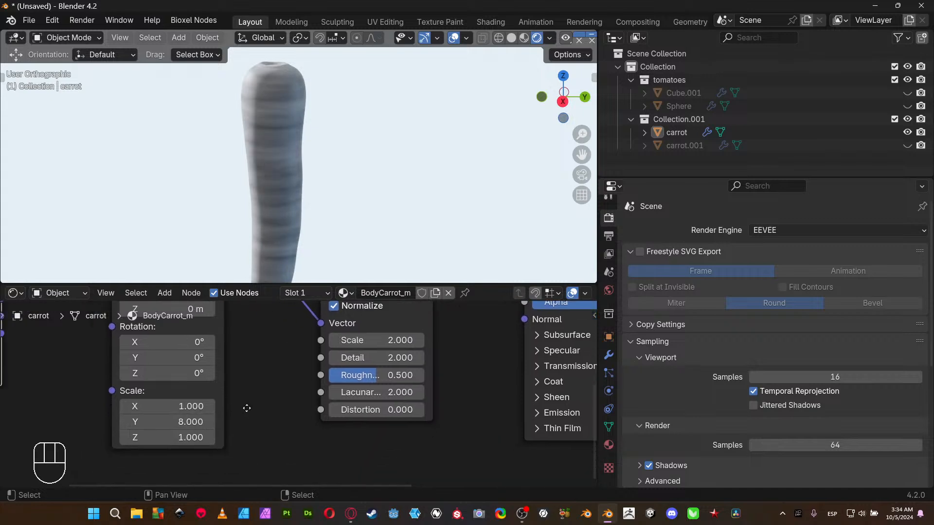
click(173, 423)
text(12)
key(Return)
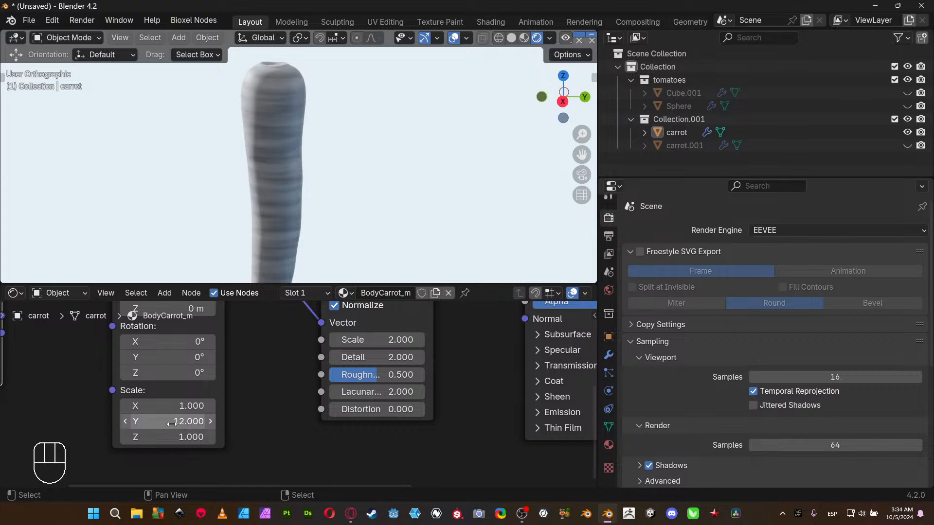
- Move the Mapping and Noise Texture nodes toward the Texture Coordinate node and inspect the carrot's bands up close
scroll(365, 452, down, 5)
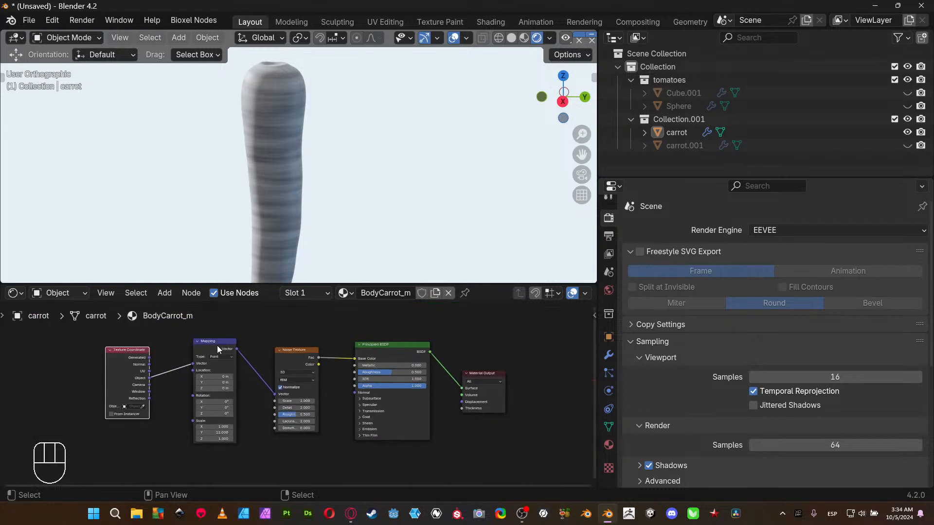
drag(219, 349, 185, 353)
scroll(190, 362, up, 2)
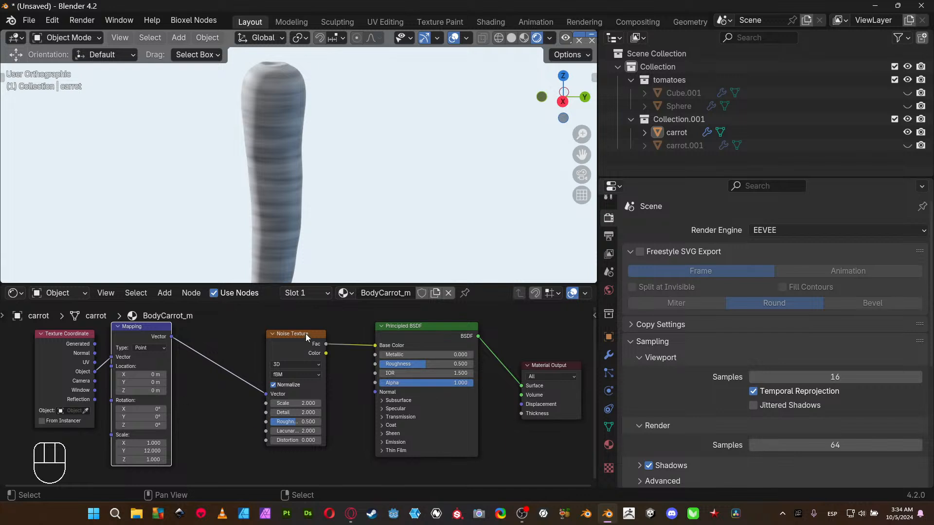
drag(306, 334, 237, 334)
scroll(295, 385, up, 2)
scroll(291, 209, up, 2)
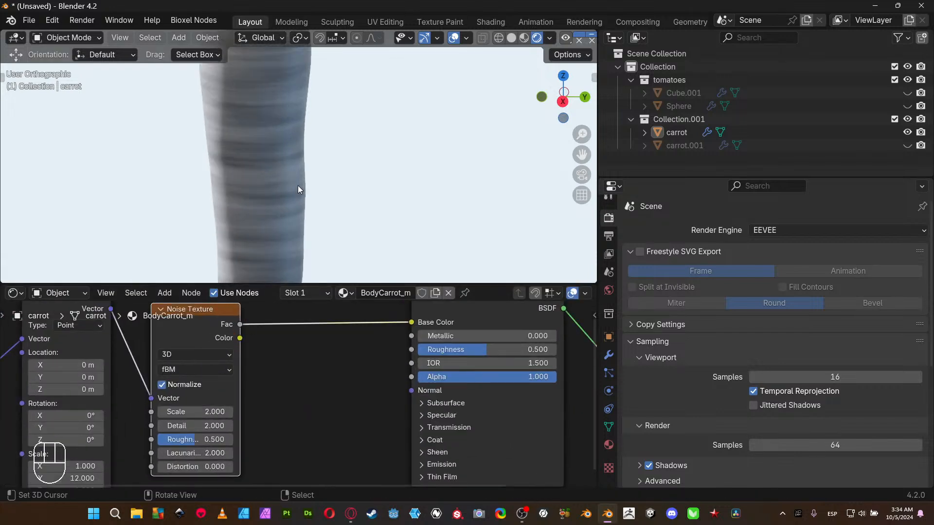
middle_drag(276, 141, 322, 144)
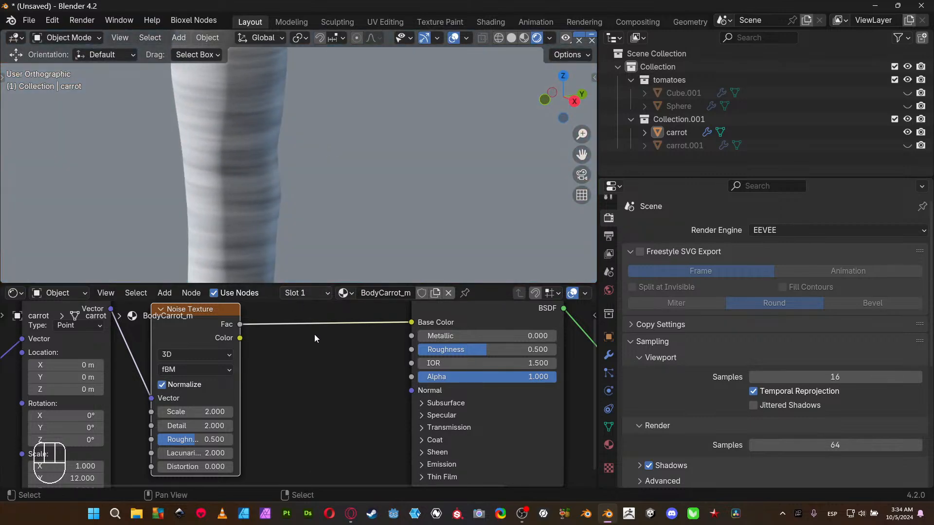
- Line up the Texture Coordinate, Mapping and Noise Texture nodes side by side, leaving a wide gap before the Principled BSDF
scroll(316, 337, down, 3)
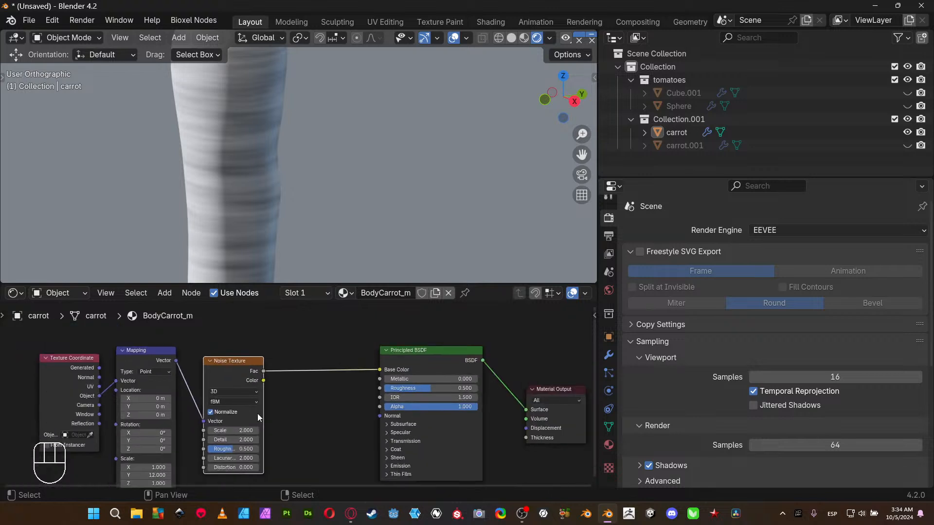
drag(156, 376, 82, 348)
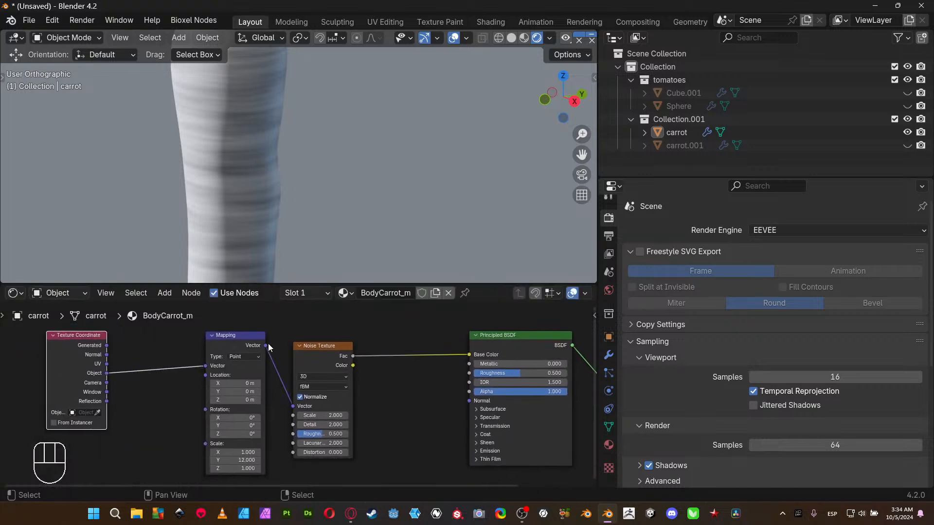
click(72, 357)
drag(223, 343, 150, 347)
drag(314, 354, 228, 348)
click(171, 348)
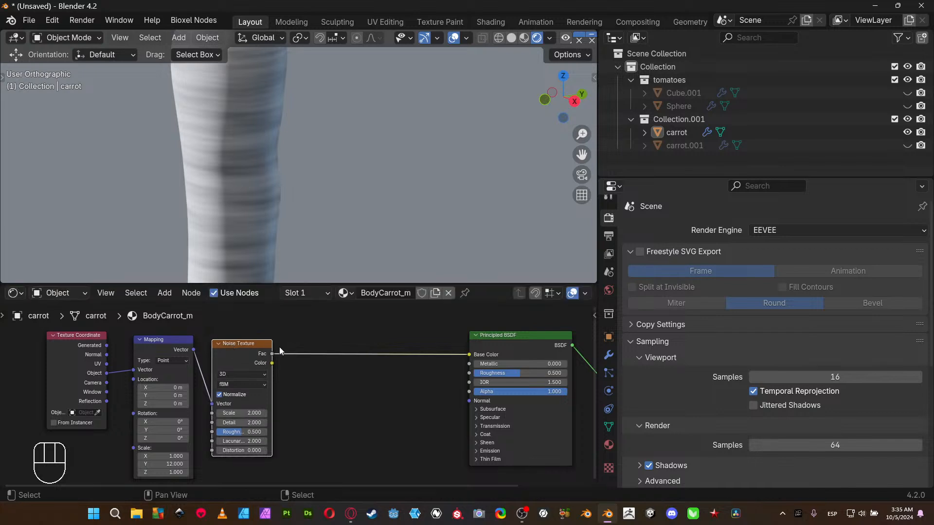
middle_drag(399, 403, 344, 410)
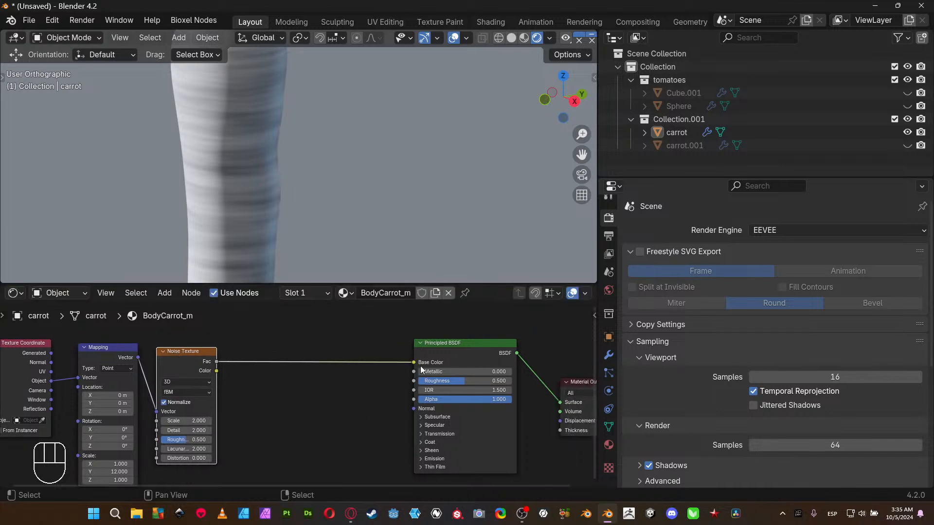
scroll(282, 381, up, 1)
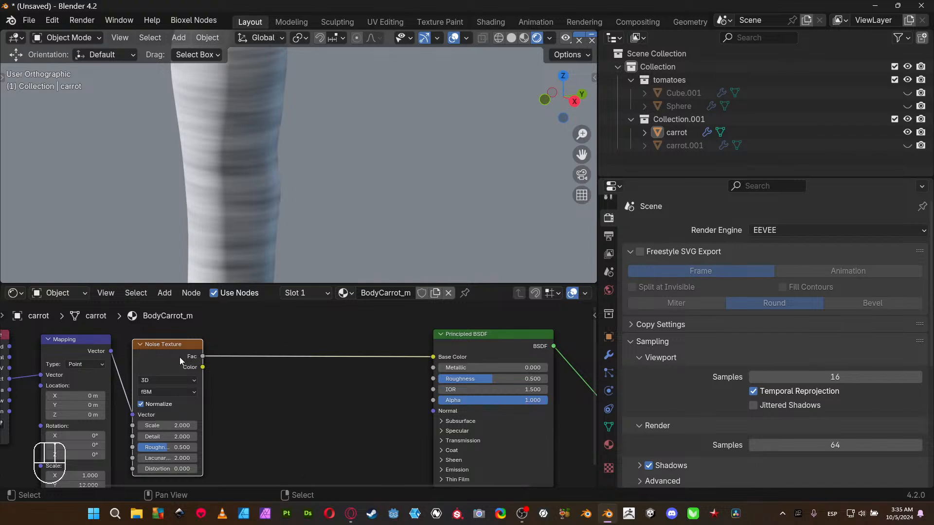
- Insert a Color Ramp node between the Noise Texture's Fac output and the Principled BSDF's Base Color
click(456, 334)
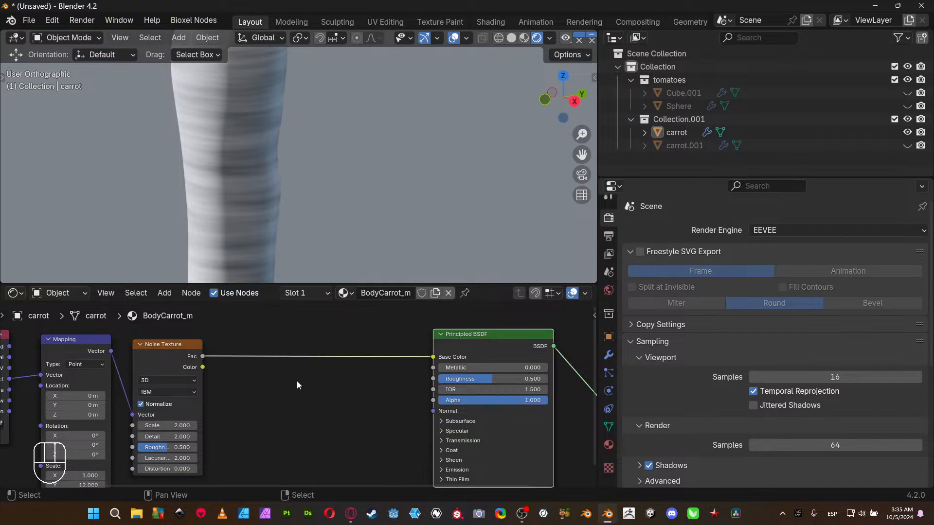
key(shift+a)
mouse_move(287, 378)
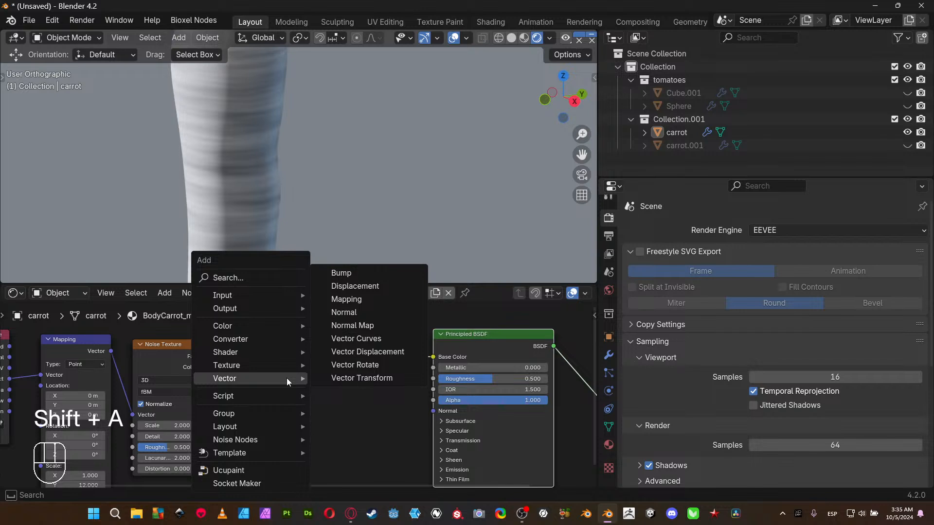
mouse_move(263, 337)
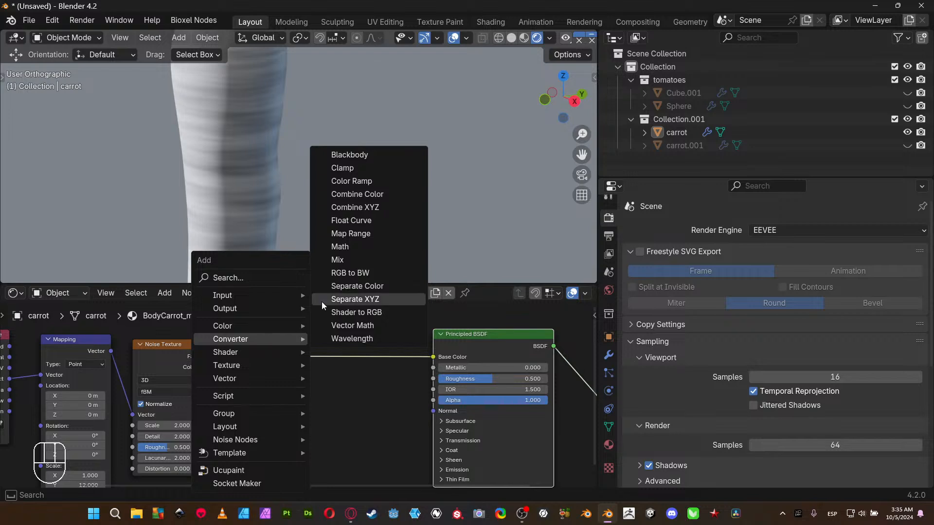
click(377, 182)
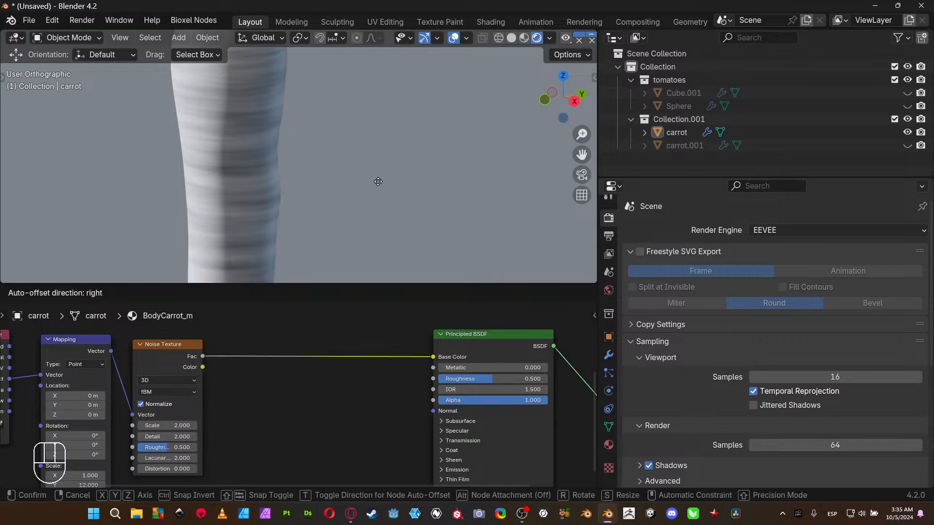
click(296, 403)
drag(313, 400, 308, 336)
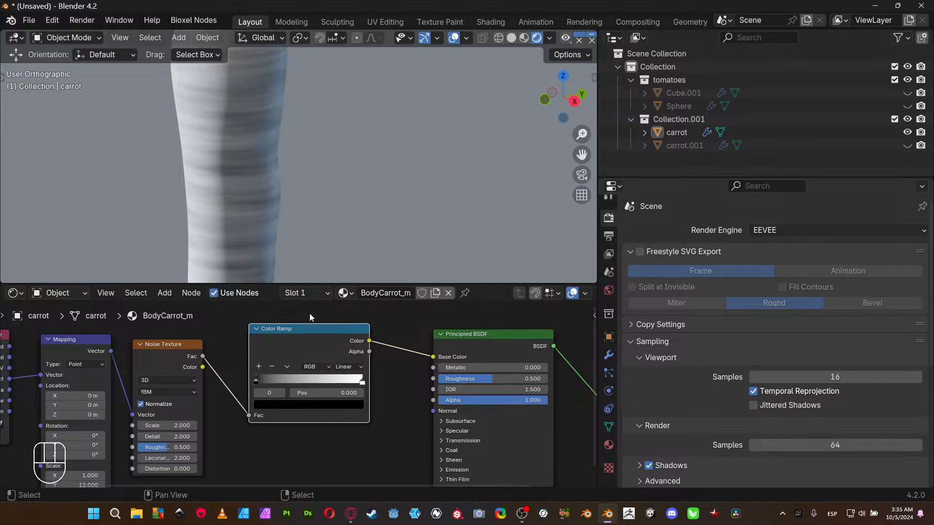
- Move the Color Ramp's black stop inward and its white stop to about 0.464 to sharpen the dark bands
scroll(399, 154, down, 4)
scroll(334, 158, up, 4)
drag(258, 380, 286, 380)
click(361, 383)
drag(362, 382, 300, 384)
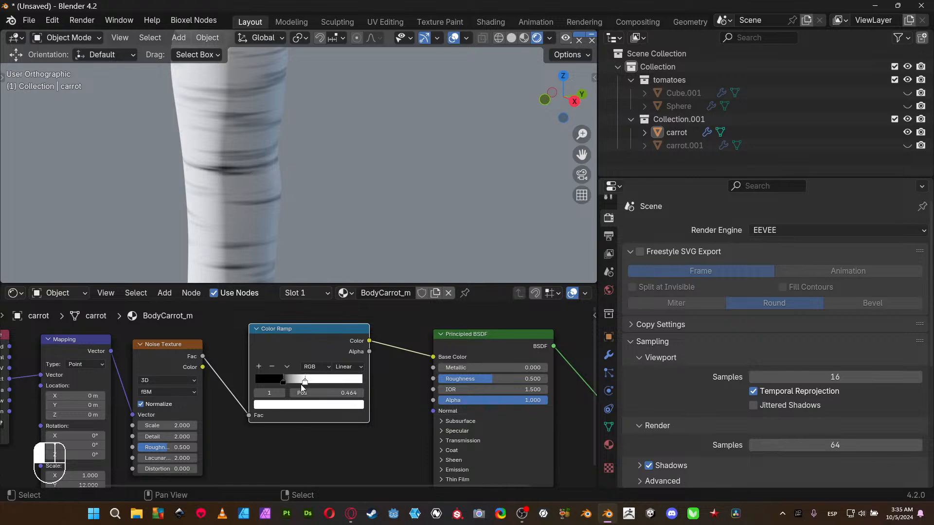
- Examine the sharpened bands from the carrot's upper end to its tip on several sides in a maximized 3D viewport
key(ctrl+space)
scroll(311, 248, down, 4)
middle_drag(396, 279, 265, 285)
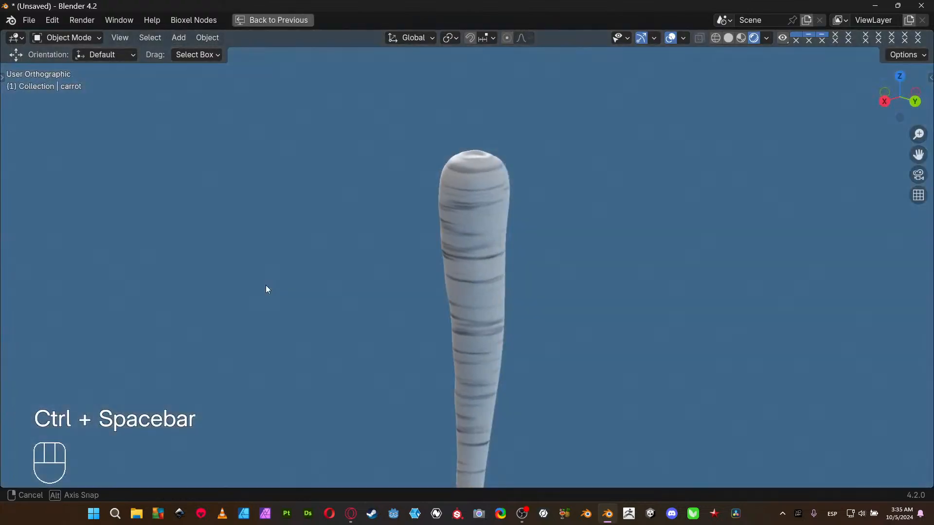
scroll(394, 290, up, 2)
middle_drag(395, 290, 589, 285)
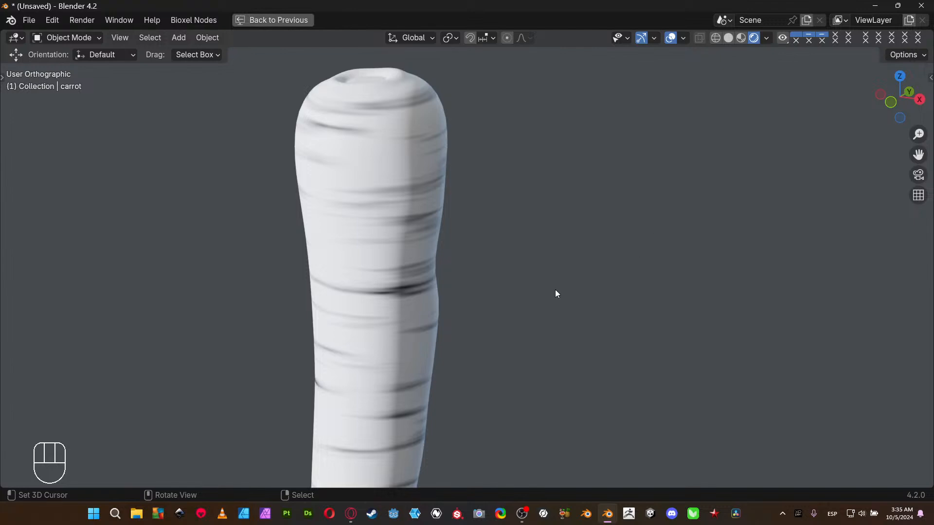
middle_drag(533, 296, 382, 282)
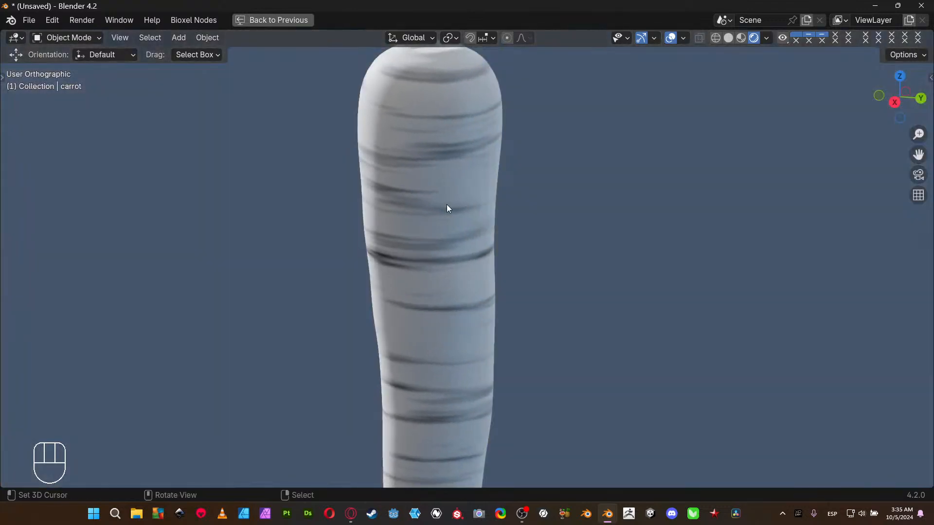
scroll(448, 210, down, 2)
shift+middle_drag(451, 243, 375, 208)
middle_drag(342, 244, 492, 255)
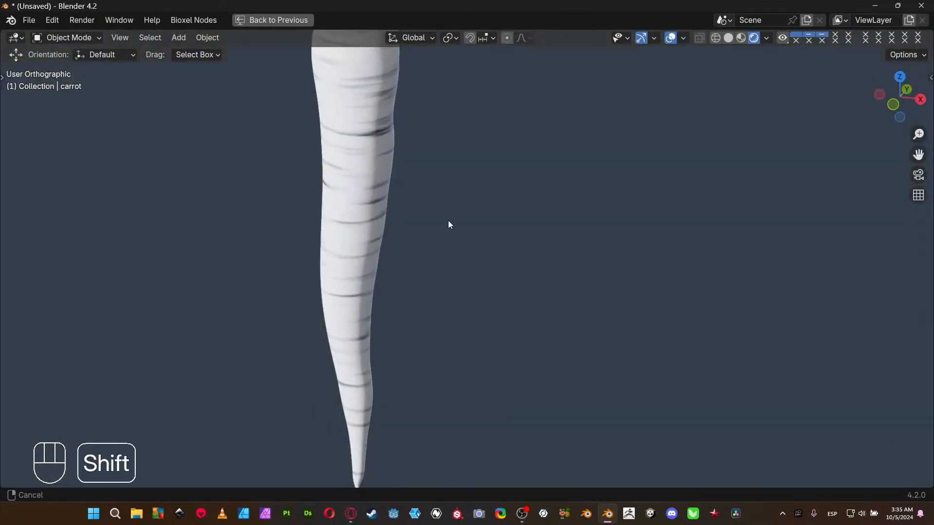
shift+middle_drag(448, 223, 282, 286)
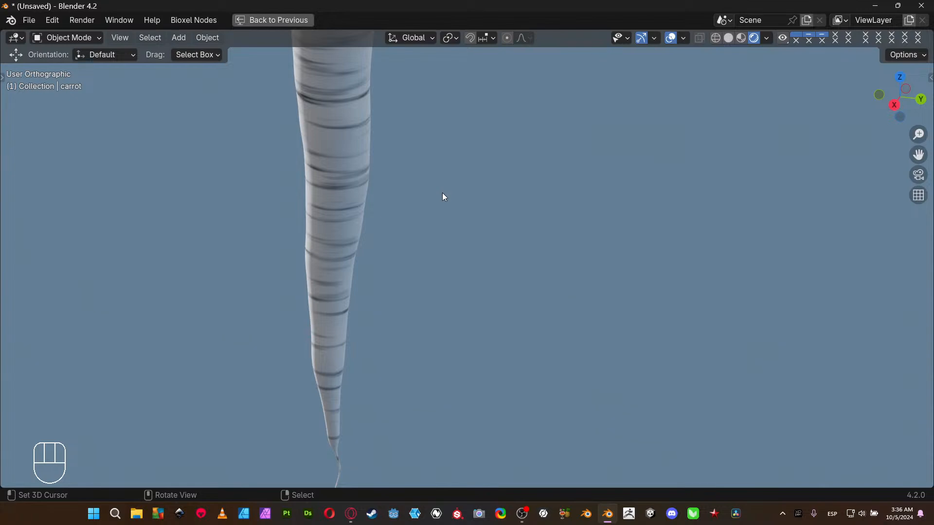
- Return from the maximized 3D viewport to the full layout and move the Texture Coordinate node slightly away from the Mapping node
key(ctrl+space)
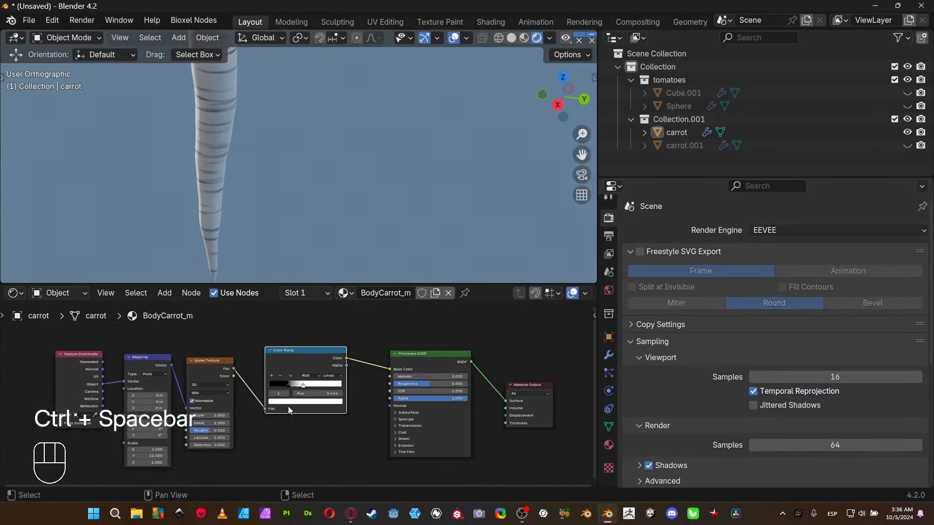
middle_drag(289, 410, 317, 412)
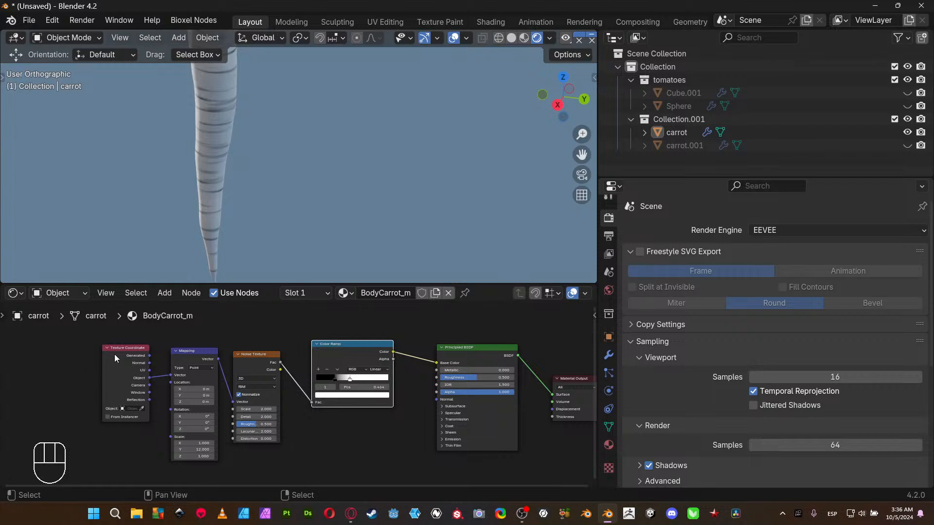
drag(114, 354, 104, 354)
click(201, 357)
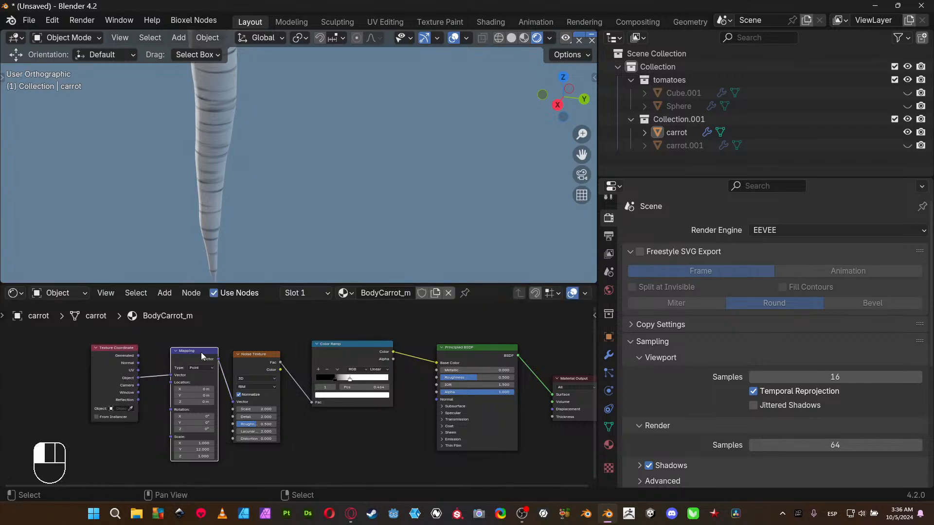
click(265, 362)
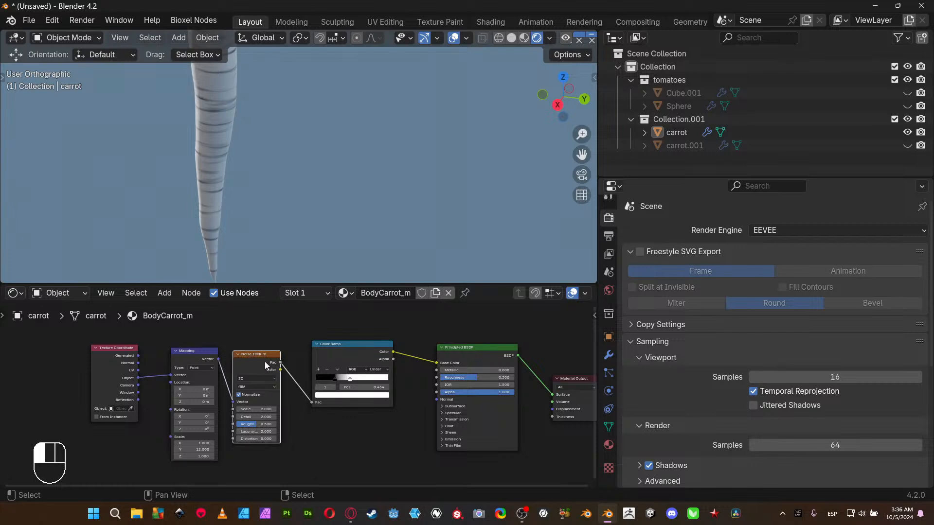
click(361, 352)
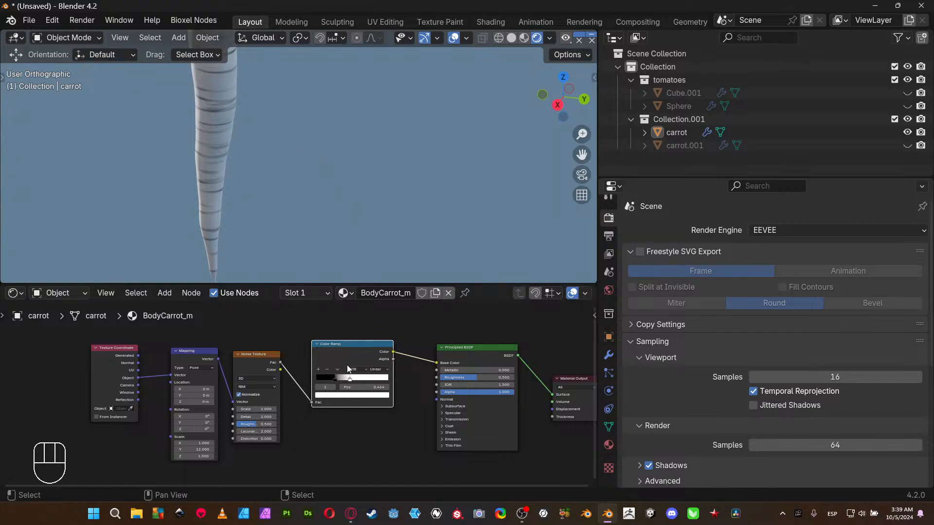
- Move the Texture Coordinate, Mapping and Noise Texture nodes farther from the Color Ramp, staggering them at different heights
scroll(346, 386, up, 6)
scroll(357, 378, down, 5)
middle_drag(337, 388, 397, 384)
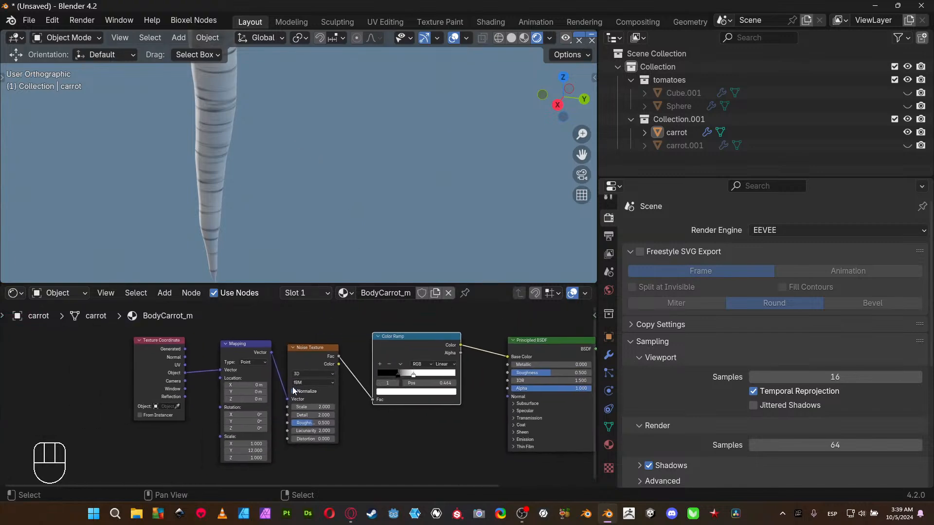
drag(171, 373, 120, 377)
drag(249, 344, 183, 343)
drag(316, 357, 249, 406)
drag(108, 376, 87, 424)
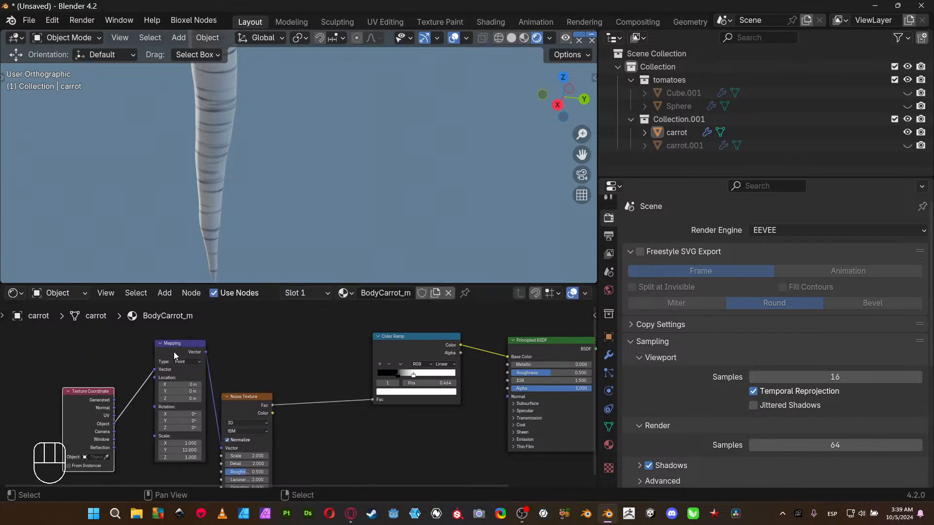
- Align the Texture Coordinate, Mapping and Noise Texture nodes at one height by scaling their positions to 0 along Y
middle_drag(195, 376, 204, 367)
drag(51, 353, 295, 436)
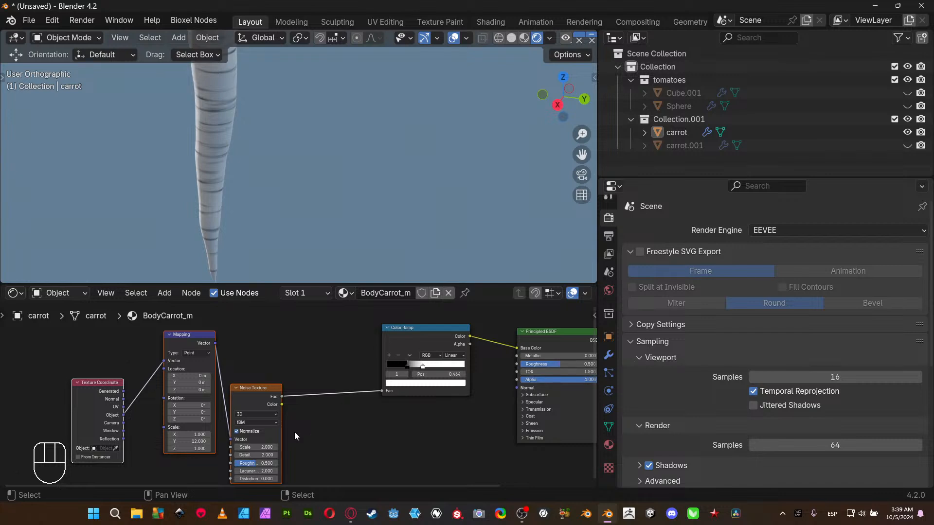
key(s)
key(y)
key(KP_0)
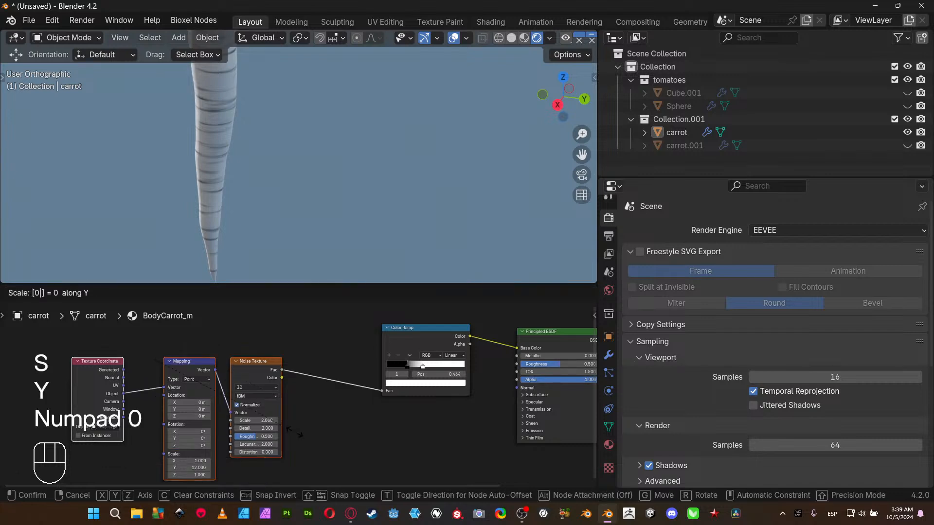
key(KP_Enter)
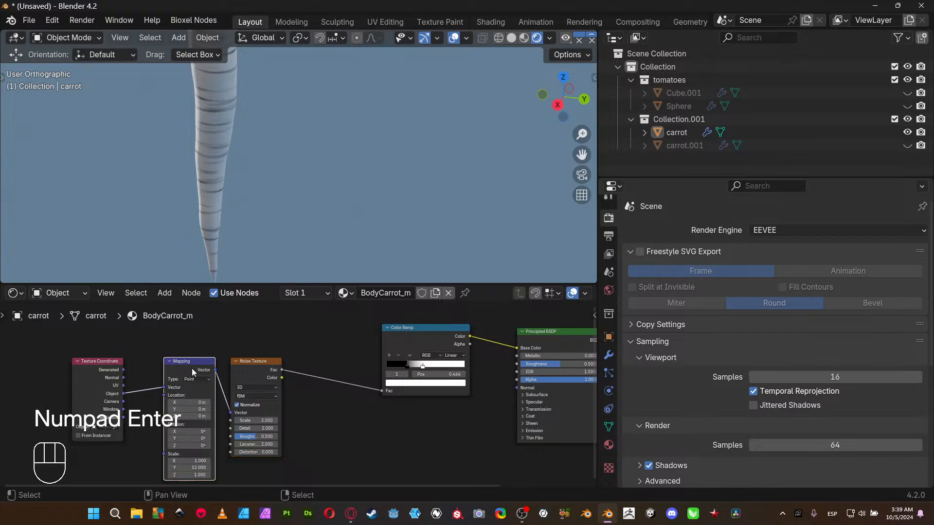
- Close the gaps between the three texture nodes, join them in a frame and place it nearer the Color Ramp
drag(191, 369, 165, 369)
drag(226, 365, 204, 366)
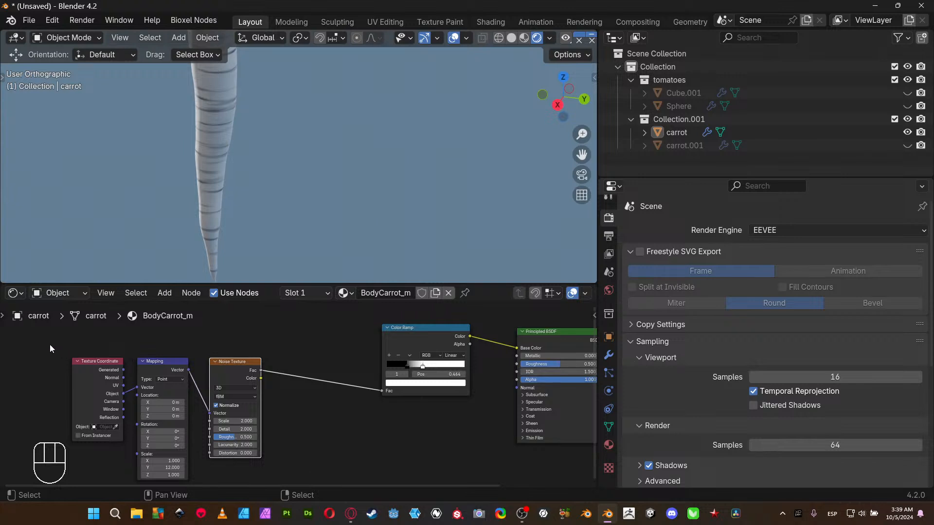
drag(41, 340, 306, 440)
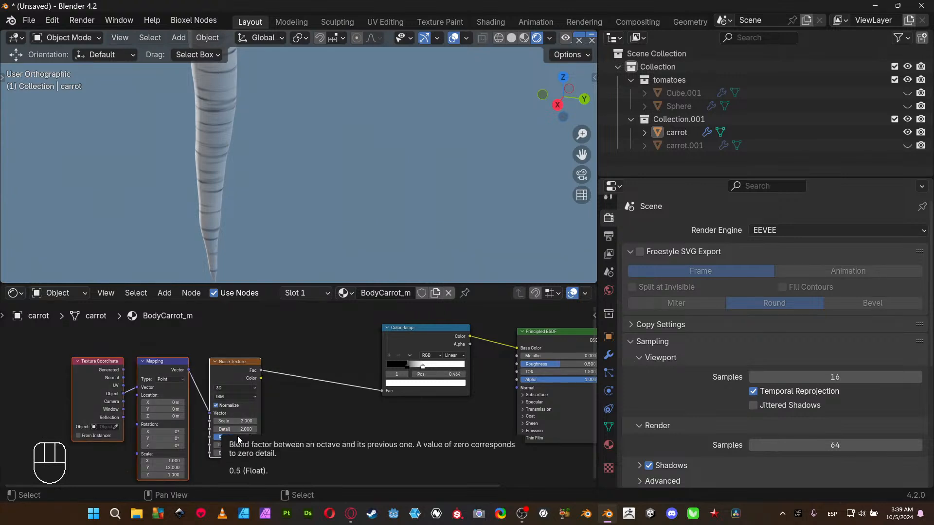
key(ctrl)
key(ctrl+j)
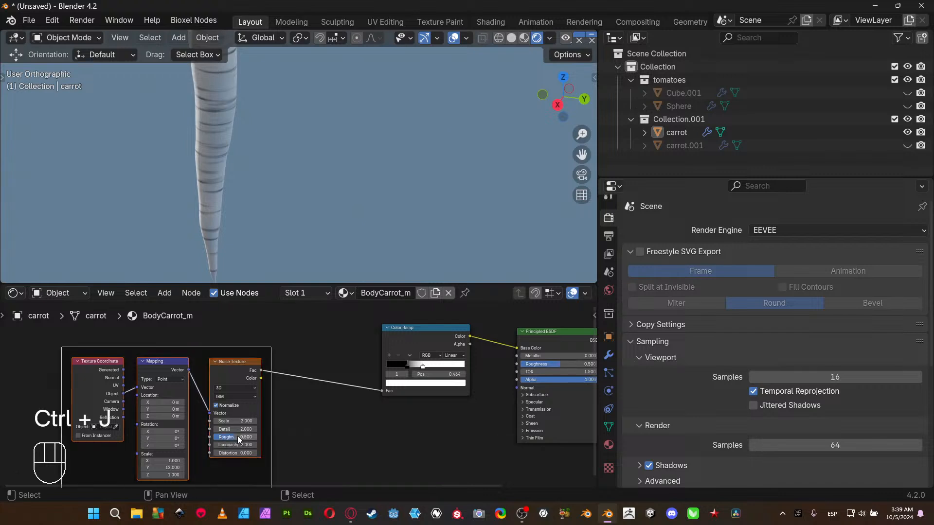
drag(268, 347, 331, 337)
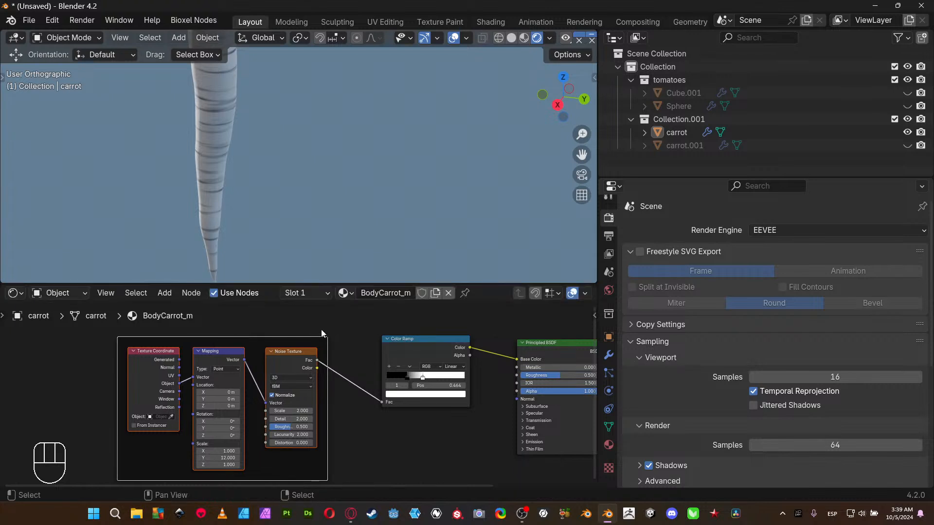
- Enable a custom color for the node frame and set it to an orange-red, hex 9B3B19
key(n)
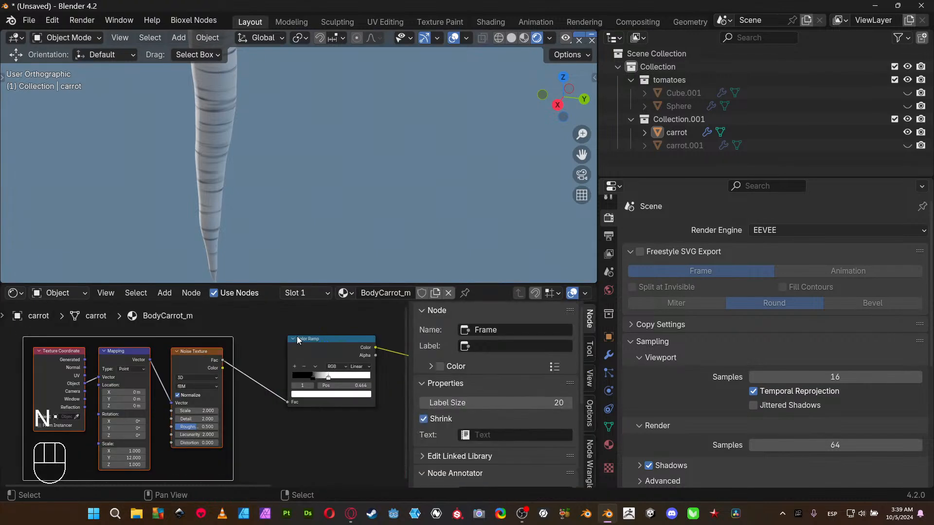
click(431, 366)
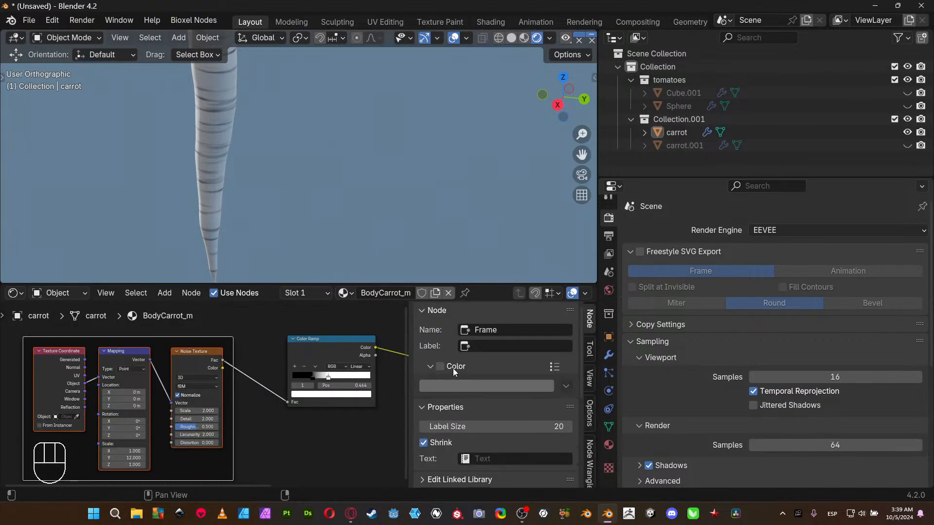
click(440, 366)
click(474, 384)
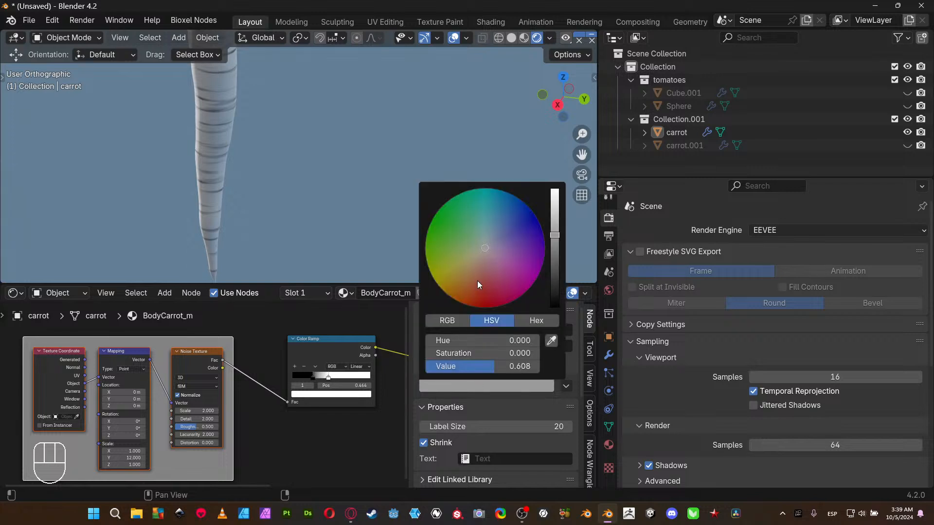
drag(476, 281, 475, 291)
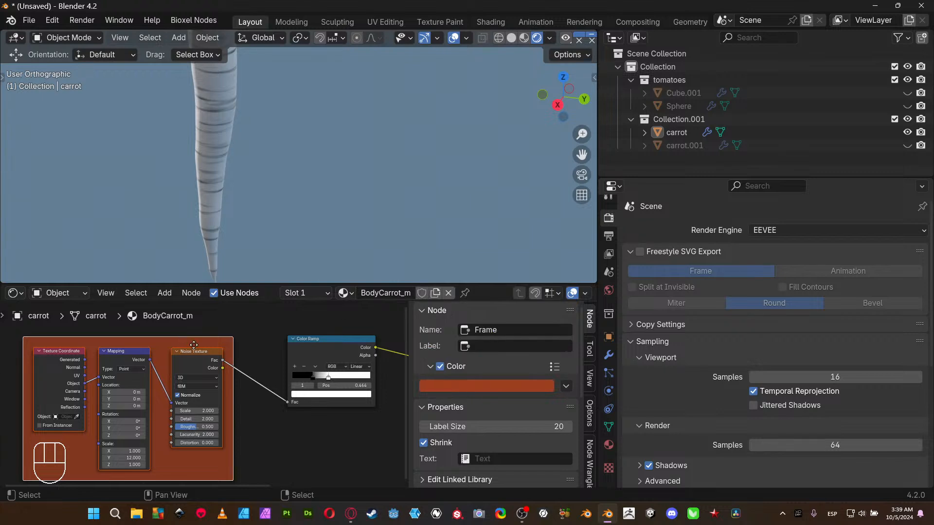
click(453, 385)
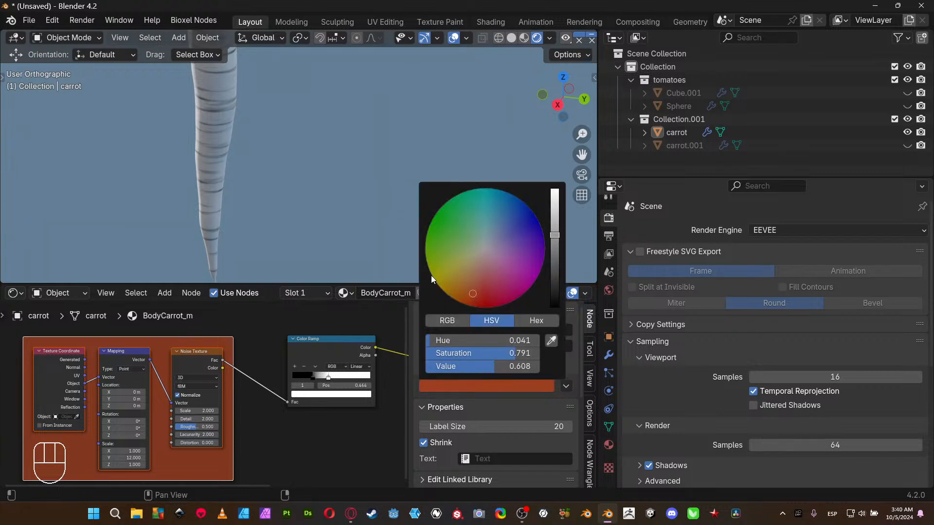
drag(476, 299, 471, 296)
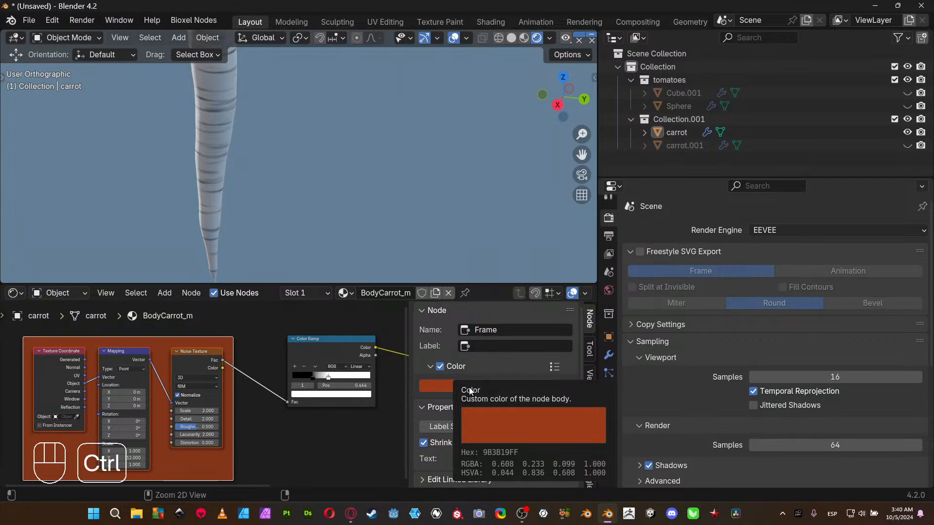
- Copy the frame's orange-red color onto the Color Ramp's white stop and check the carrot from another side
key(ctrl+c)
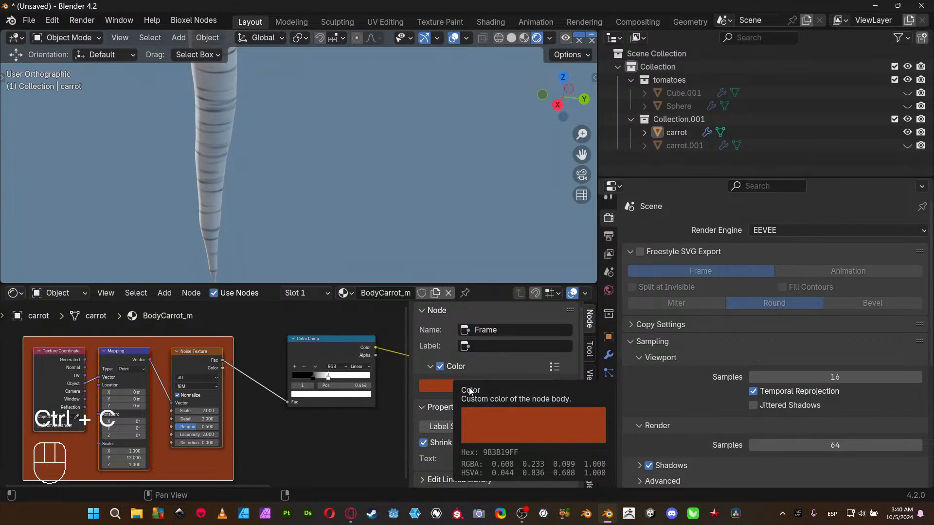
scroll(370, 398, up, 2)
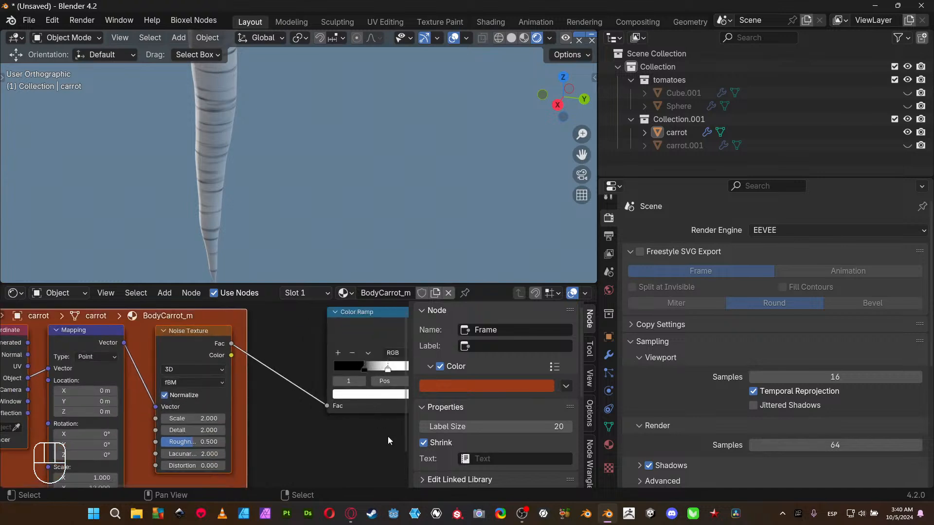
middle_drag(387, 436, 275, 437)
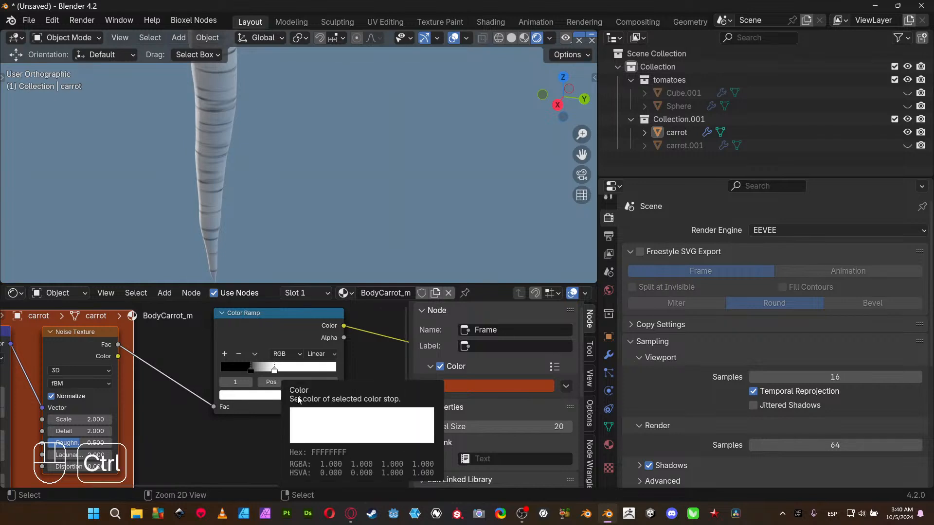
key(ctrl+v)
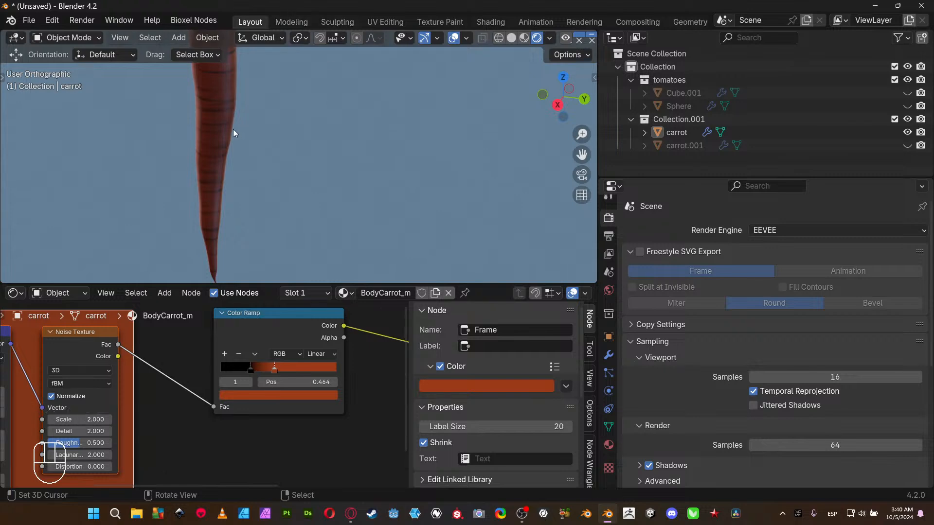
middle_drag(233, 130, 384, 121)
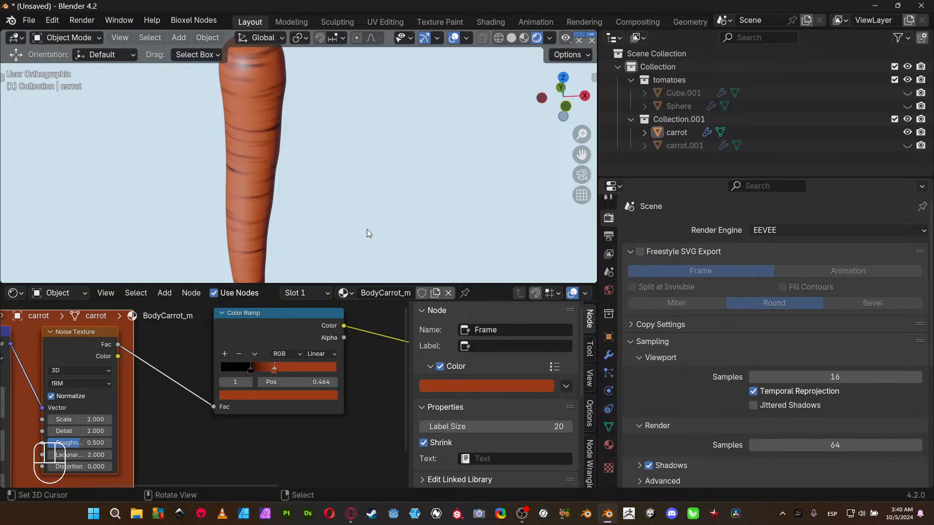
- Paste the same orange-red onto the Color Ramp's black stop and shift its hue to 0.034 for lighter orange bands
scroll(274, 441, up, 2)
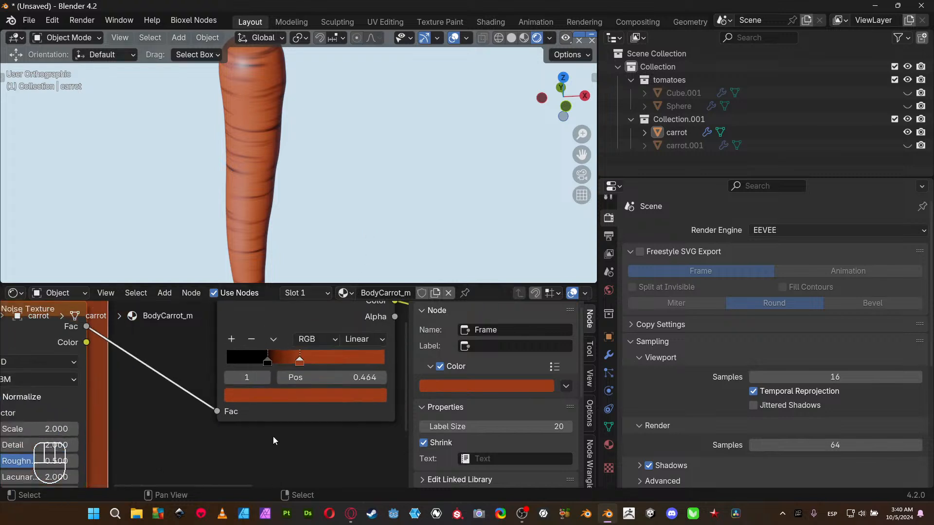
click(270, 361)
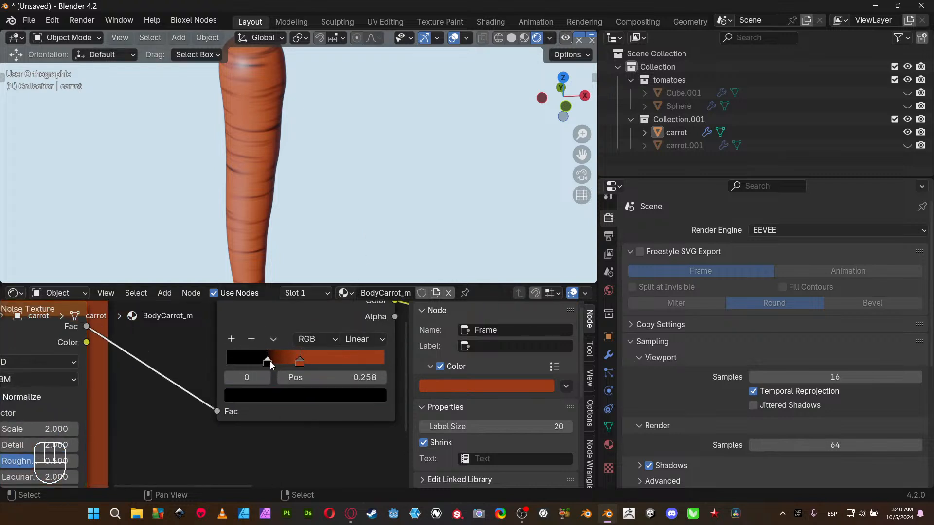
click(275, 392)
key(ctrl+v)
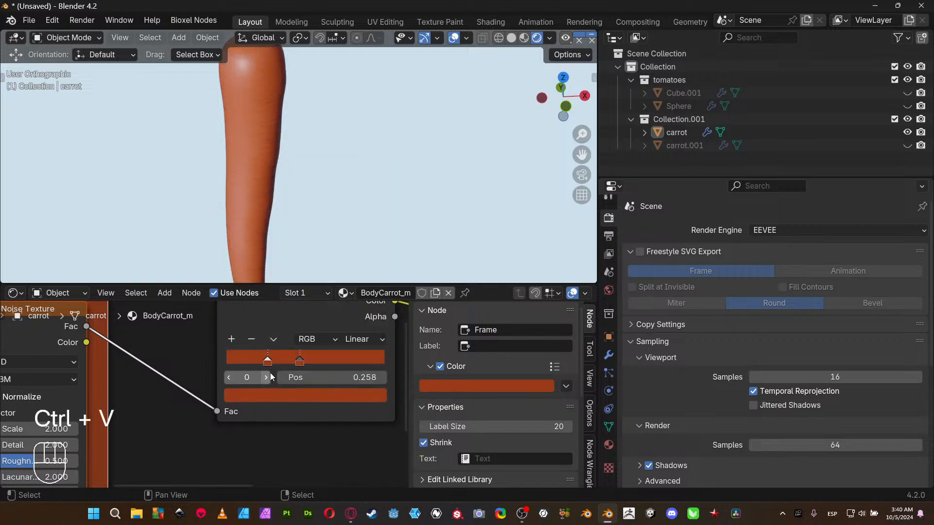
click(280, 397)
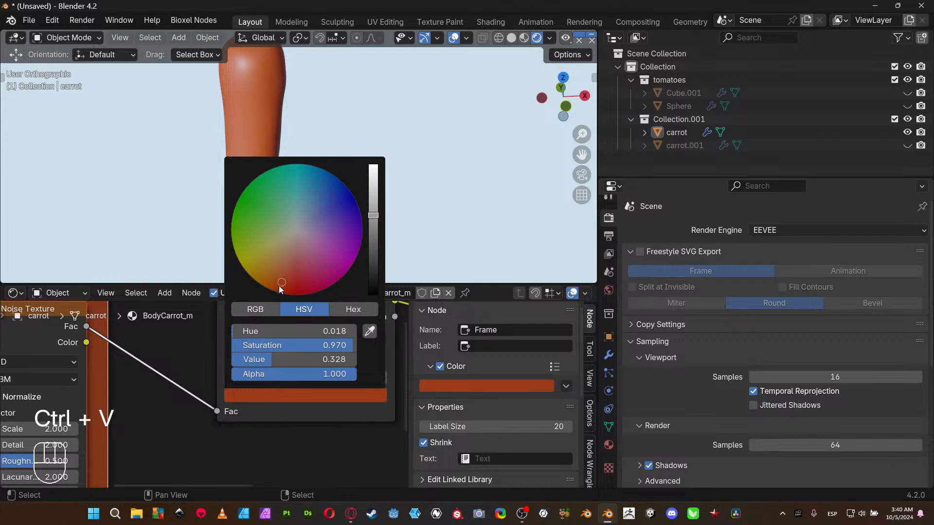
shift+drag(262, 331, 276, 331)
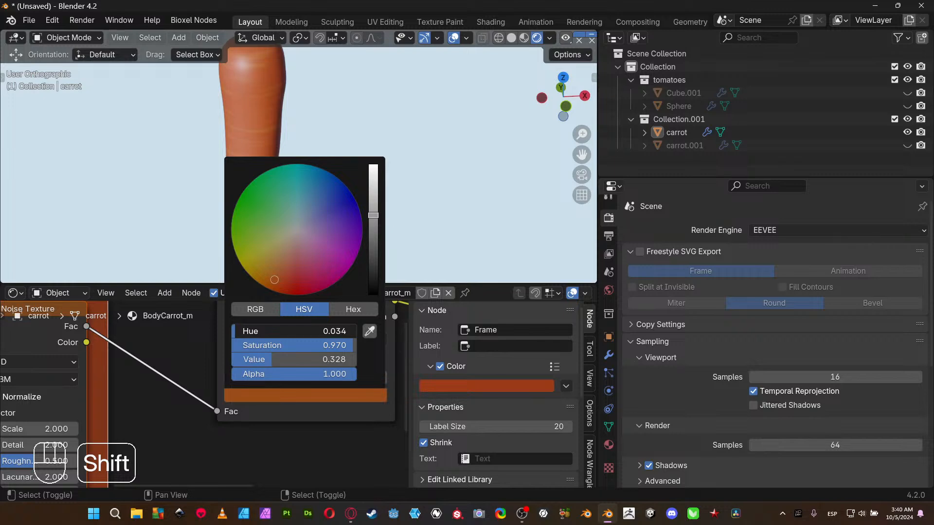
- Examine the orange bands along the carrot's body and near its top, both maximized and in the regular viewport
key(ctrl+space)
scroll(365, 194, up, 3)
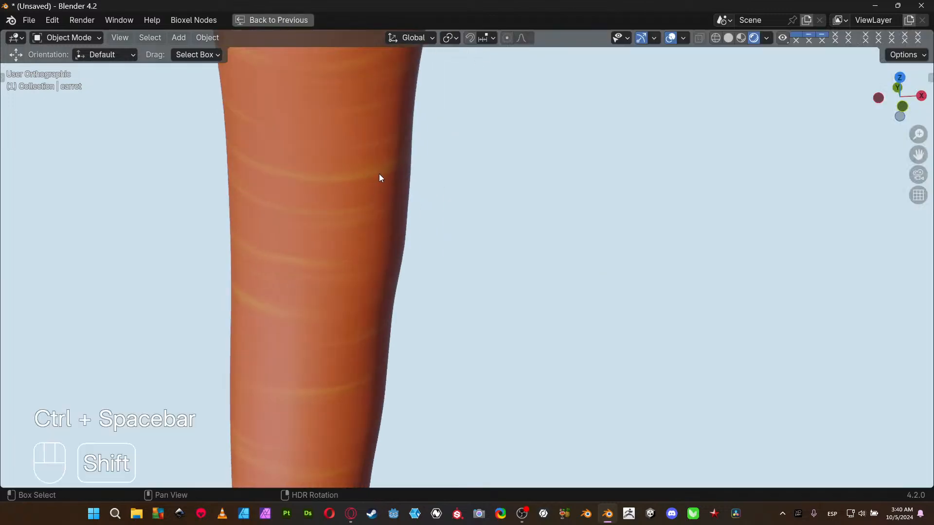
shift+middle_drag(379, 174, 325, 295)
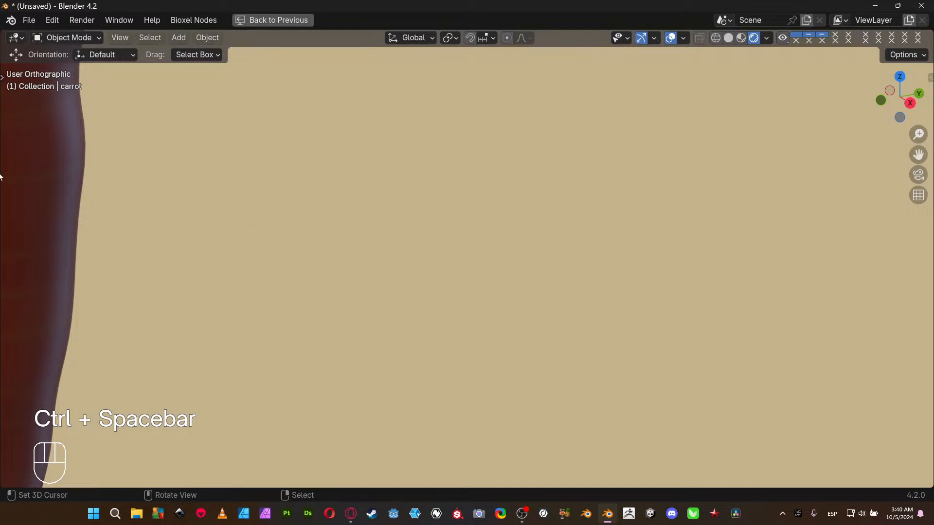
key(KP_Decimal)
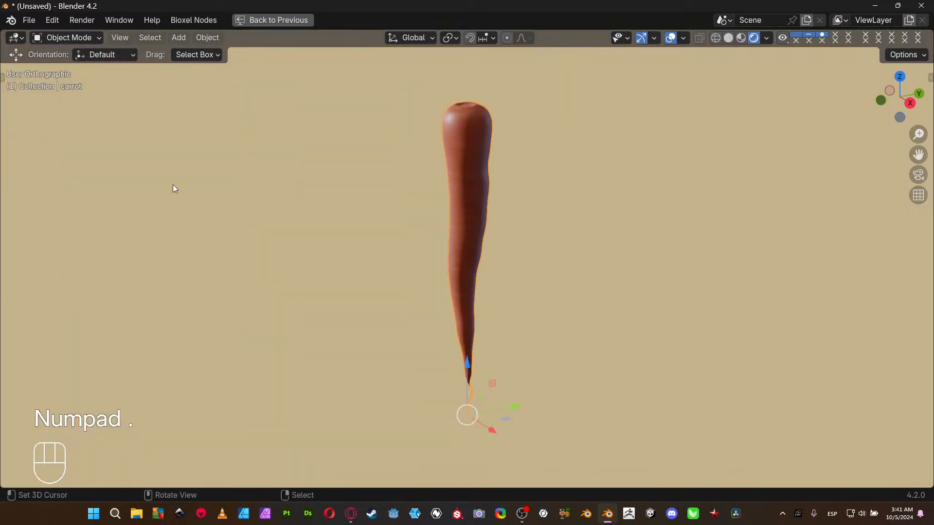
scroll(396, 142, up, 5)
shift+middle_drag(496, 108, 494, 292)
shift+middle_drag(494, 224, 410, 360)
key(ctrl+space)
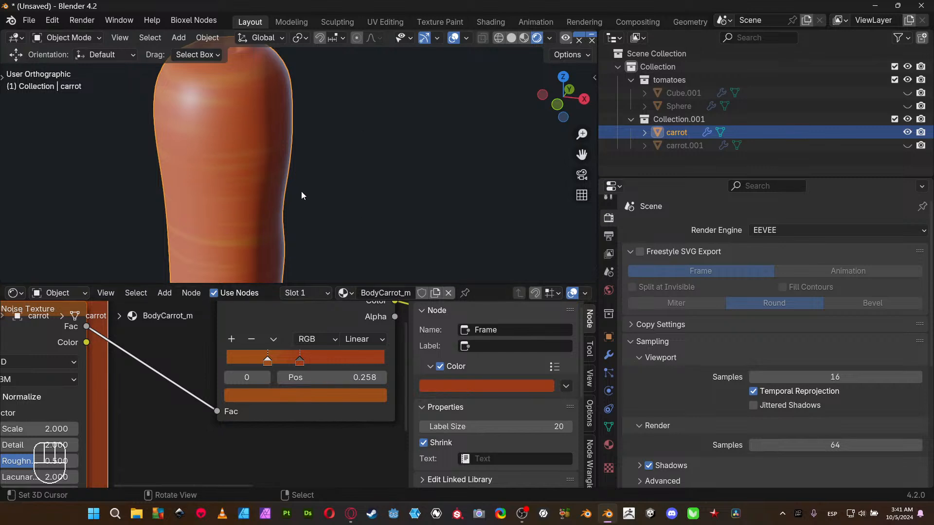
scroll(302, 192, up, 1)
shift+middle_drag(304, 189, 375, 238)
scroll(248, 189, up, 2)
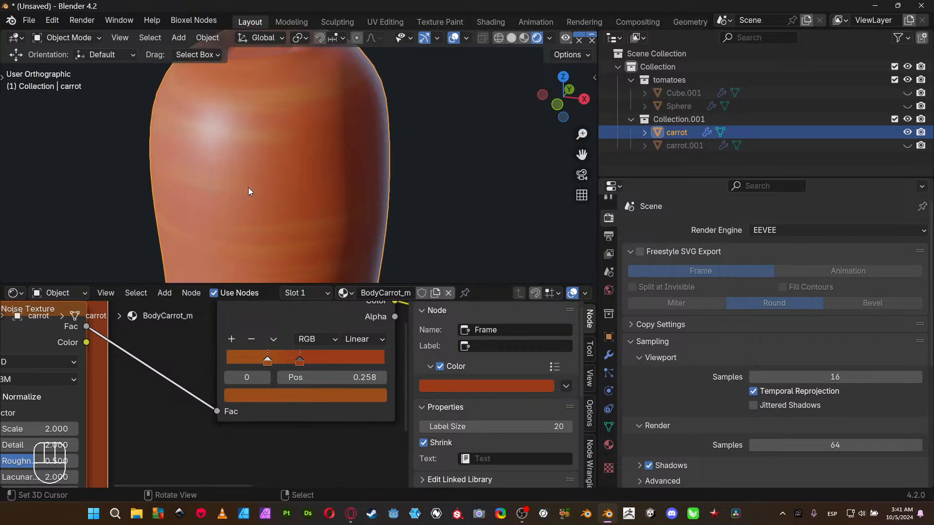
- Set the Color Ramp's interpolation to B-Spline, leaving its color mode on RGB, for softer transitions between the carrot's orange bands
shift+middle_drag(288, 242, 270, 153)
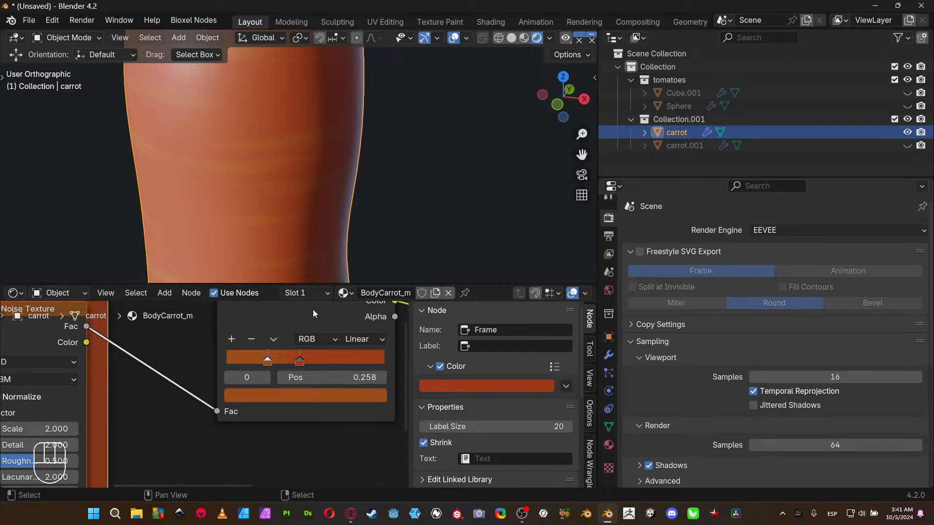
scroll(267, 413, up, 2)
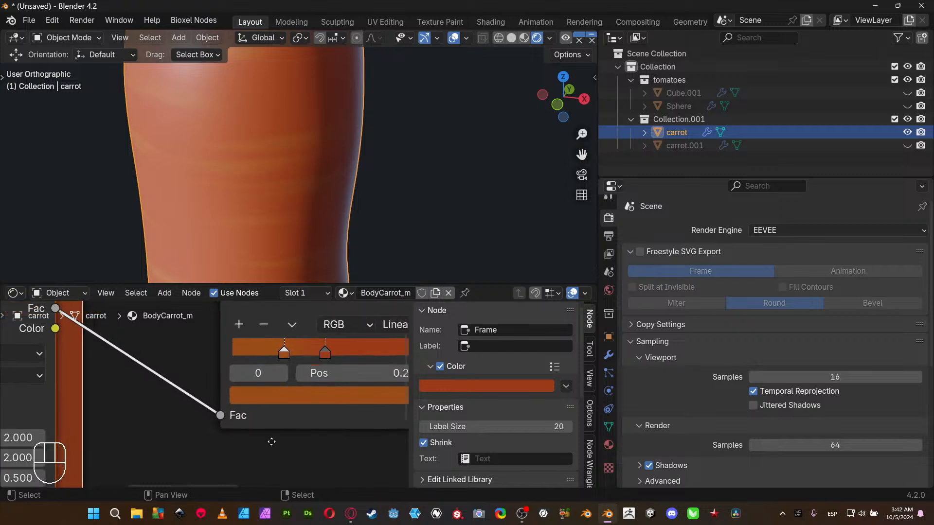
middle_drag(271, 442, 176, 456)
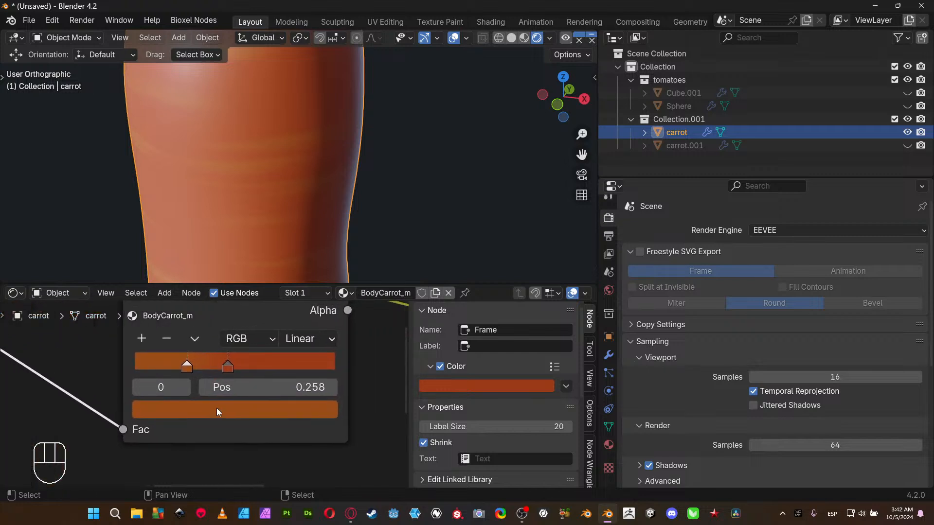
mouse_move(201, 412)
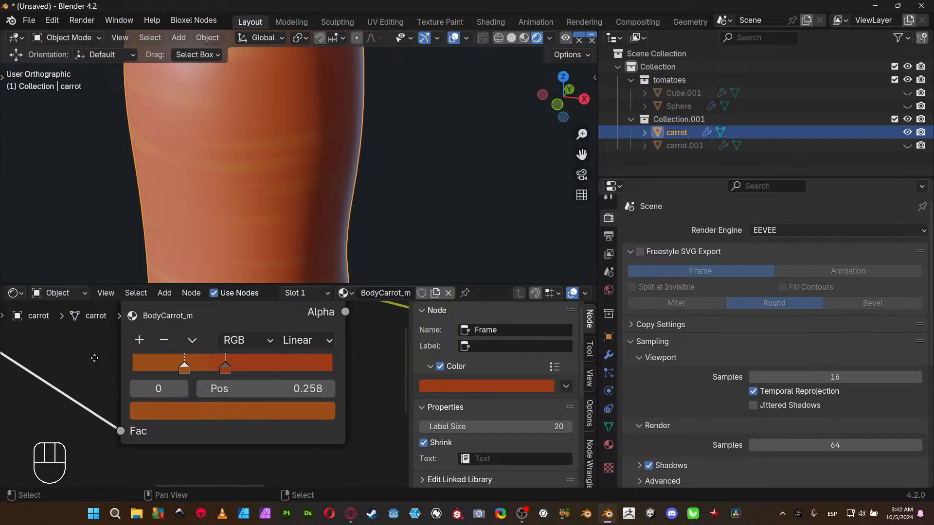
middle_drag(98, 356, 51, 419)
click(192, 387)
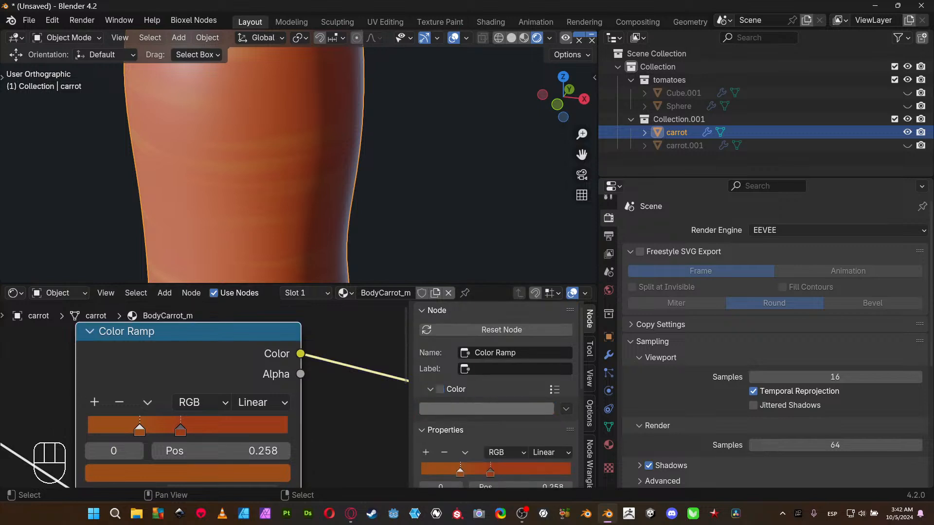
middle_drag(346, 408, 362, 383)
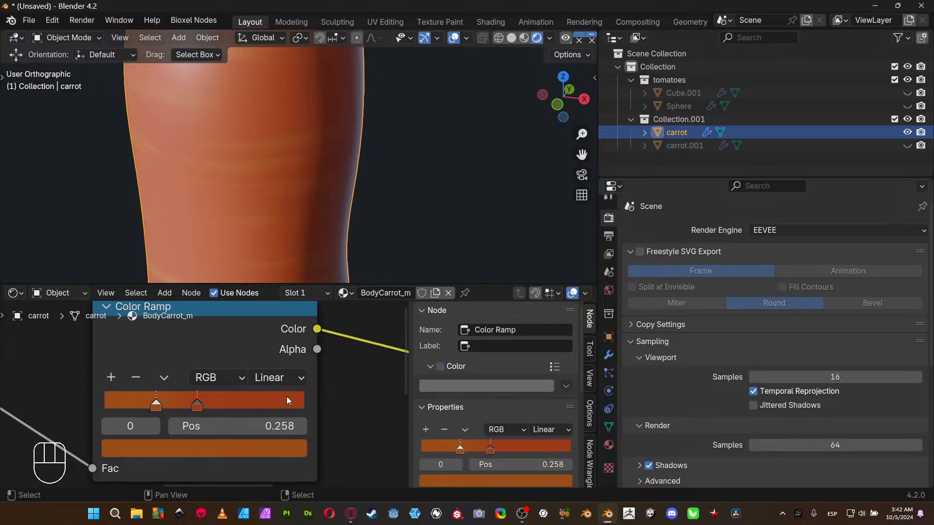
click(224, 377)
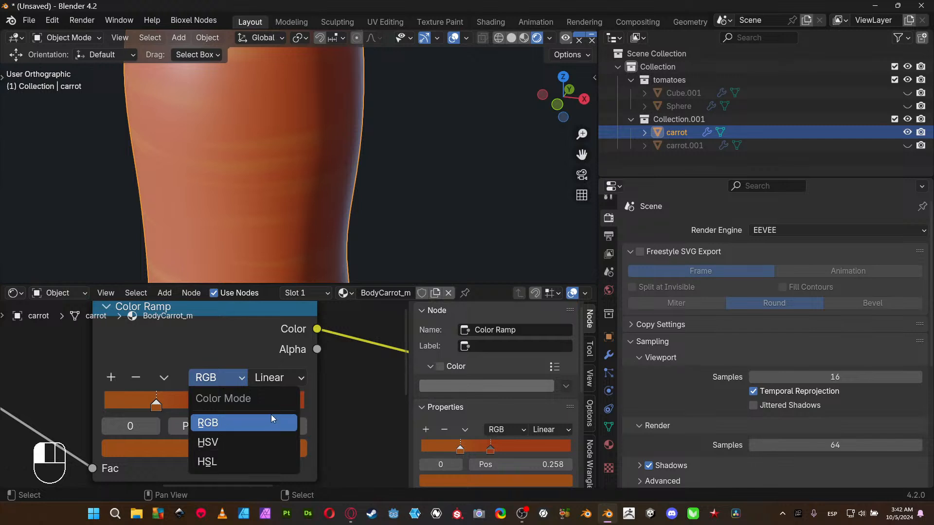
click(247, 348)
click(270, 379)
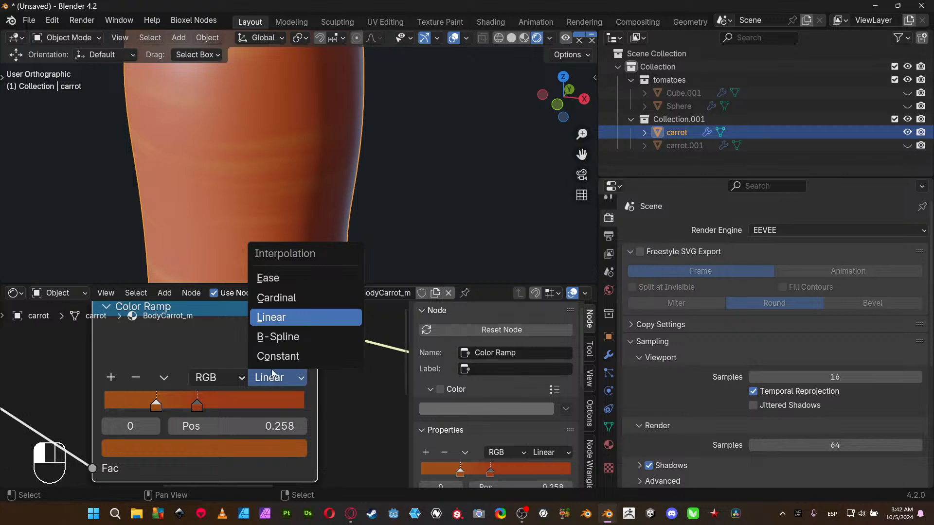
click(280, 339)
- Tighten the Color Ramp's two stops, placing the lighter orange one at position 0.278 and the orange-red one at 0.369
scroll(288, 181, up, 2)
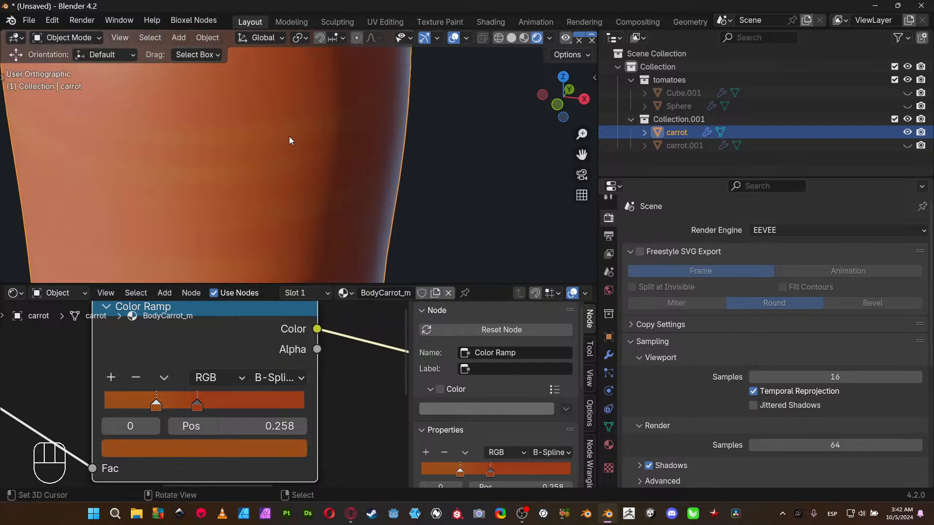
mouse_move(194, 405)
mouse_down()
mouse_move(164, 410)
mouse_move(174, 409)
mouse_up()
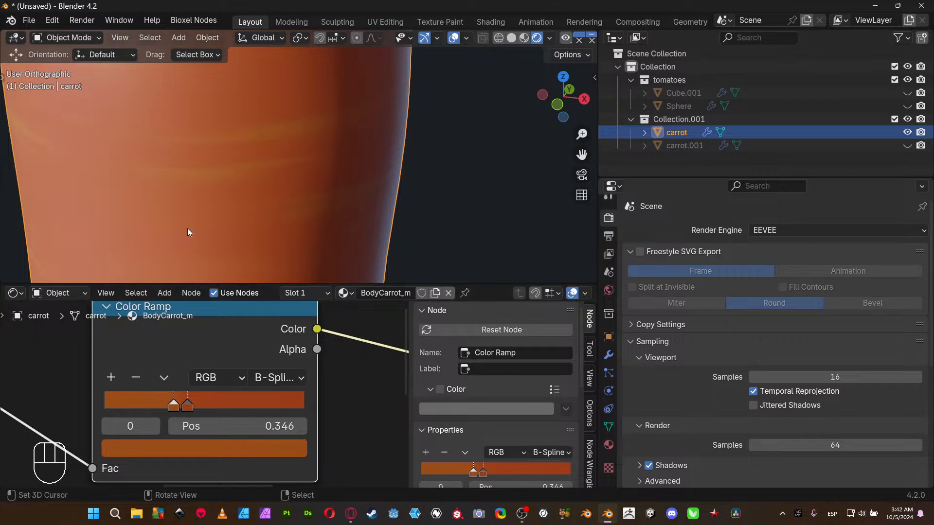
scroll(188, 228, down, 4)
shift+middle_drag(250, 231, 256, 98)
scroll(207, 185, down, 2)
scroll(203, 393, up, 2)
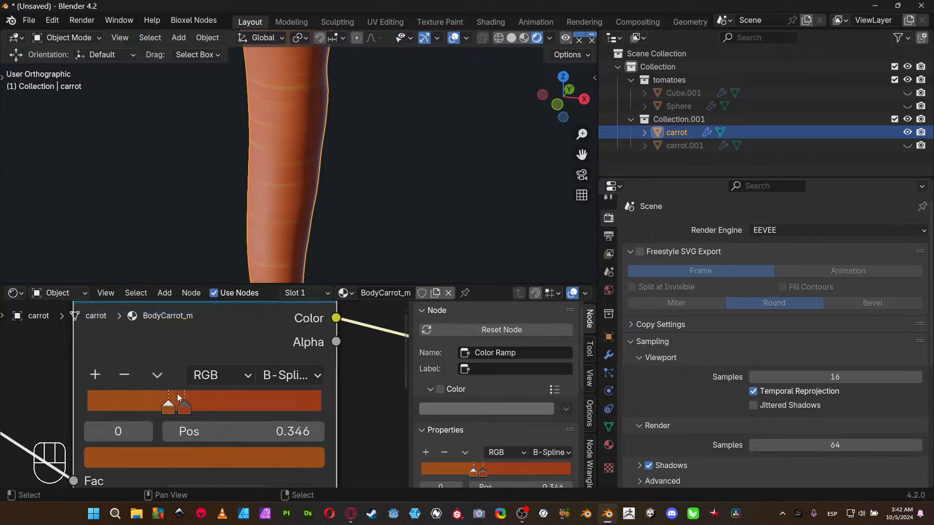
shift+drag(183, 403, 146, 411)
shift+click(162, 409)
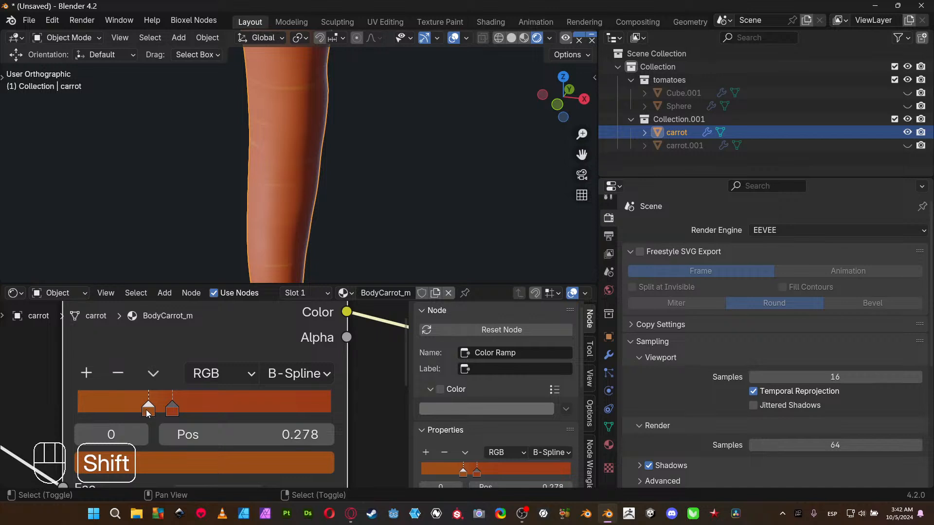
shift+click(172, 409)
shift+drag(172, 410, 178, 408)
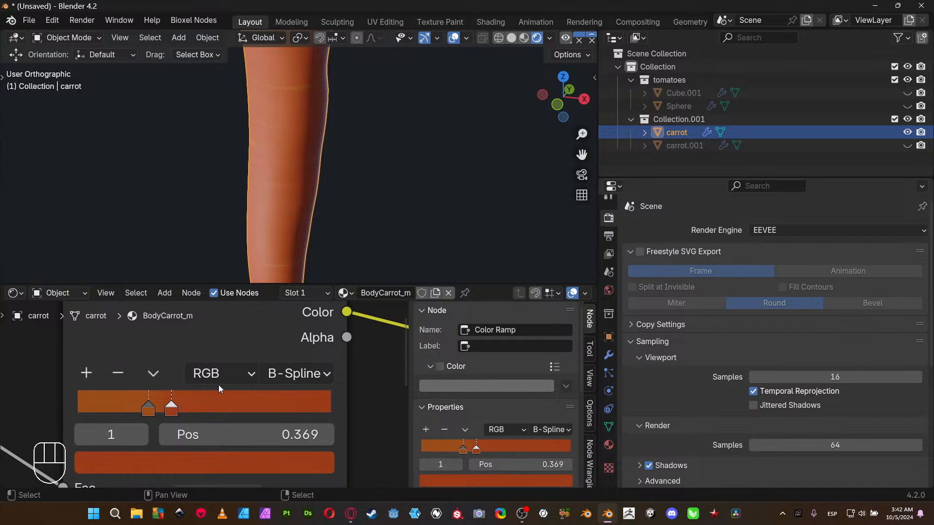
- Raise the Noise Texture's scale gradually to 2.8 and check the streaks along the carrot
shift+middle_drag(326, 215, 315, 243)
scroll(318, 235, up, 2)
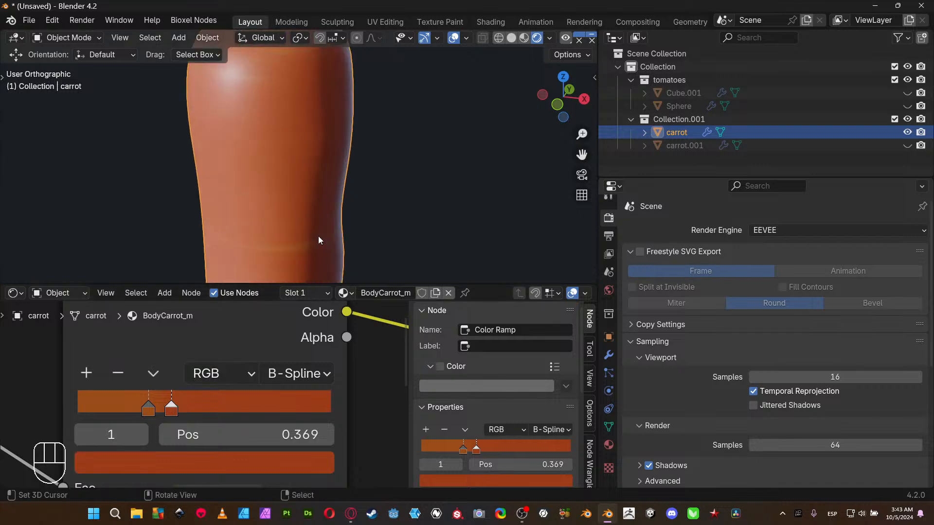
middle_drag(60, 413, 315, 350)
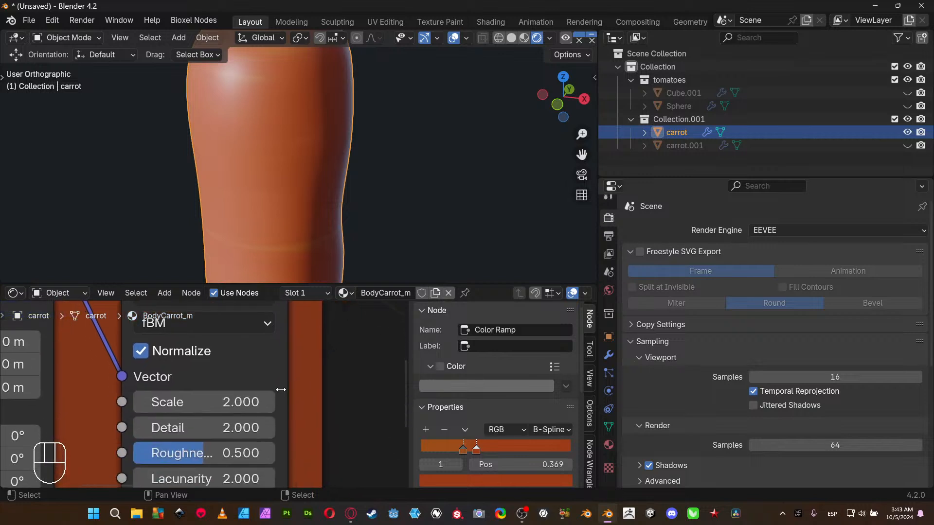
click(271, 402)
click(270, 403)
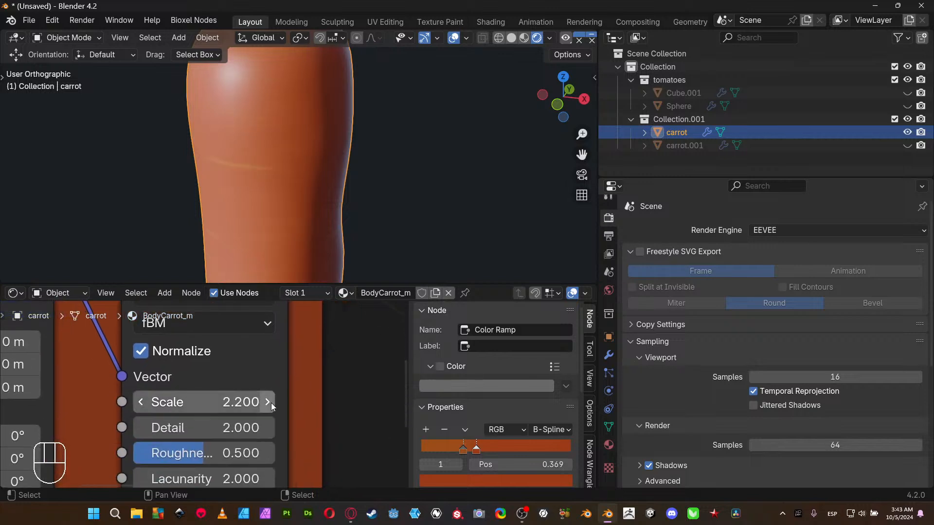
click(270, 402)
click(270, 403)
click(270, 403)
click(270, 403)
click(270, 403)
click(270, 403)
key(ctrl+space)
ctrl+middle_drag(392, 191, 374, 159)
key(ctrl+space)
- Set the Noise Texture's scale to 4 and inspect the streaks over the whole carrot
click(232, 402)
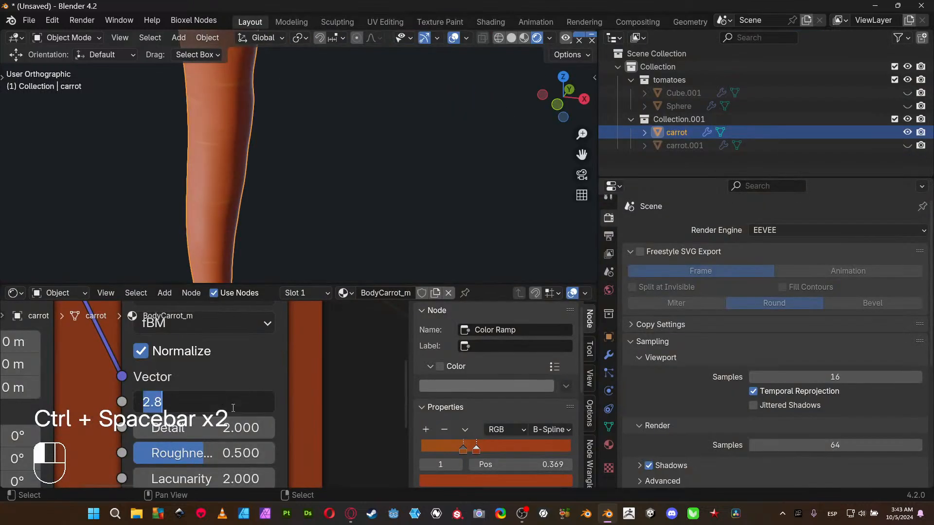
text(4)
key(Return)
key(ctrl+space)
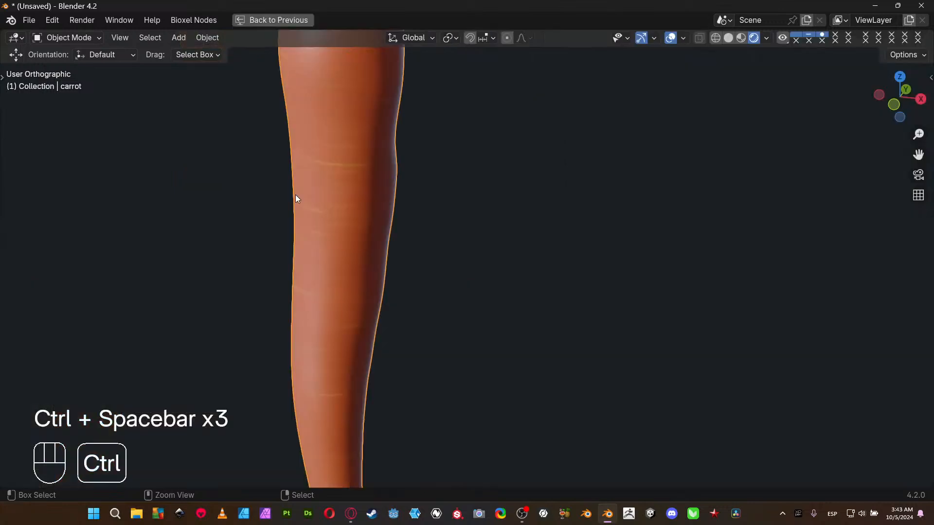
shift+middle_drag(454, 137, 375, 311)
scroll(465, 261, up, 2)
scroll(516, 265, down, 4)
scroll(375, 311, up, 2)
key(ctrl+space)
- Add a third stop between the two existing Color Ramp stops and darken it to a dark brown
middle_drag(353, 384, 185, 460)
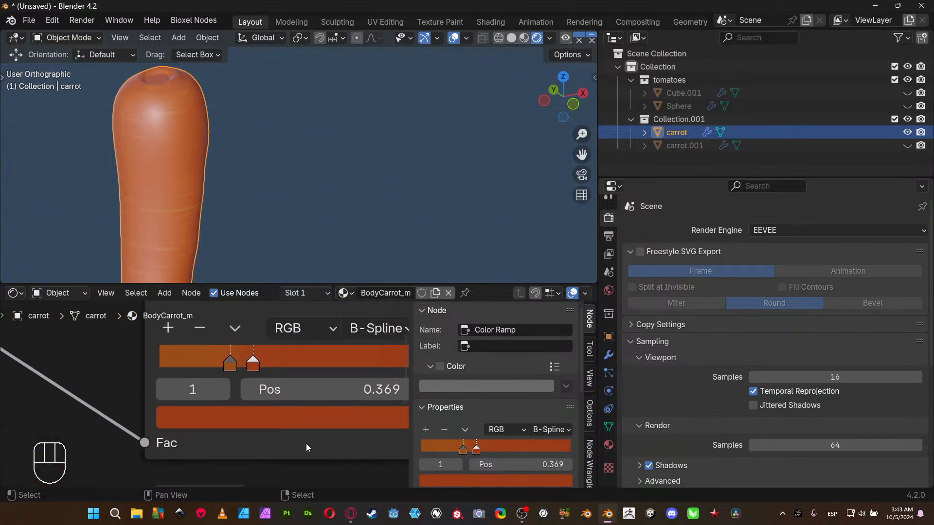
key(n)
scroll(176, 160, up, 2)
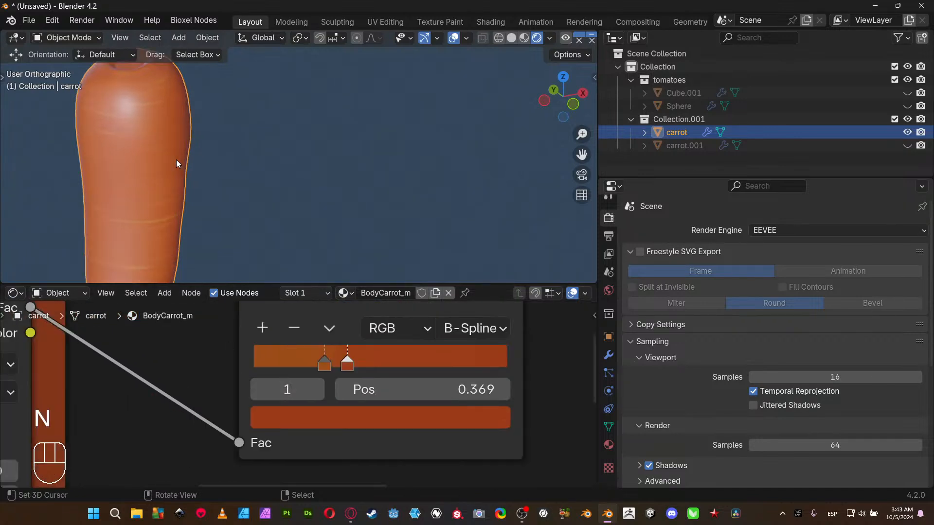
shift+middle_drag(156, 203, 256, 162)
scroll(178, 208, up, 2)
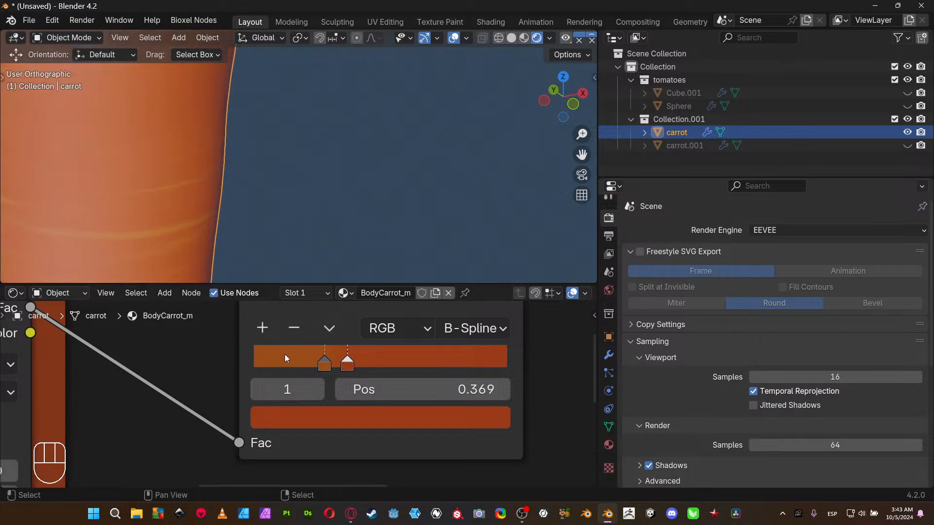
click(265, 328)
click(328, 414)
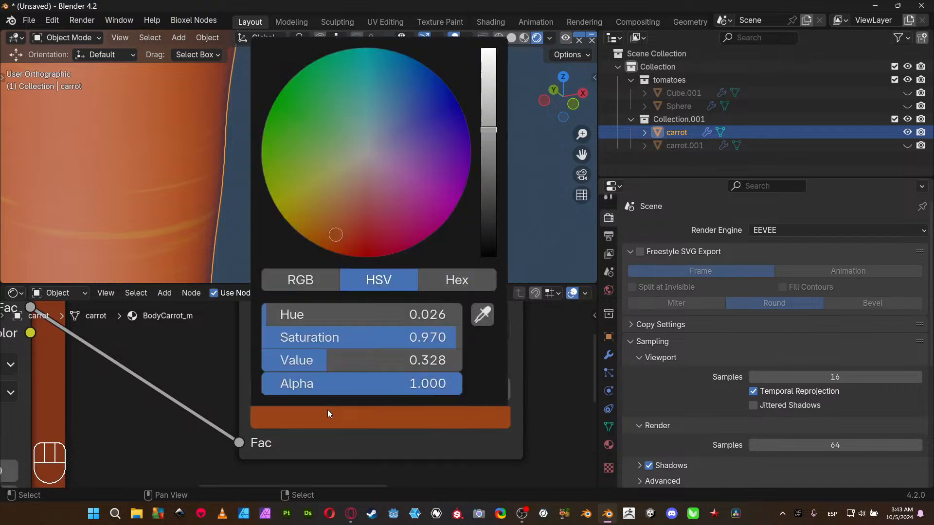
click(489, 197)
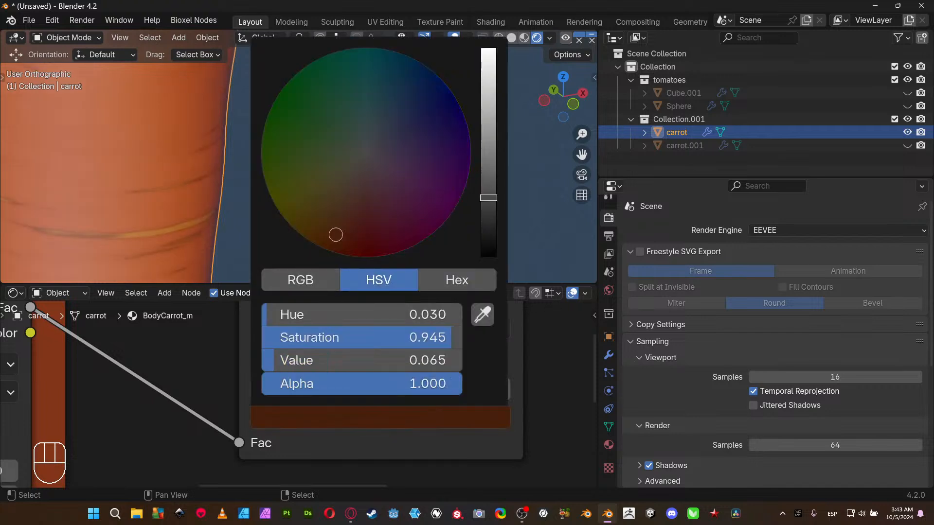
drag(488, 197, 488, 180)
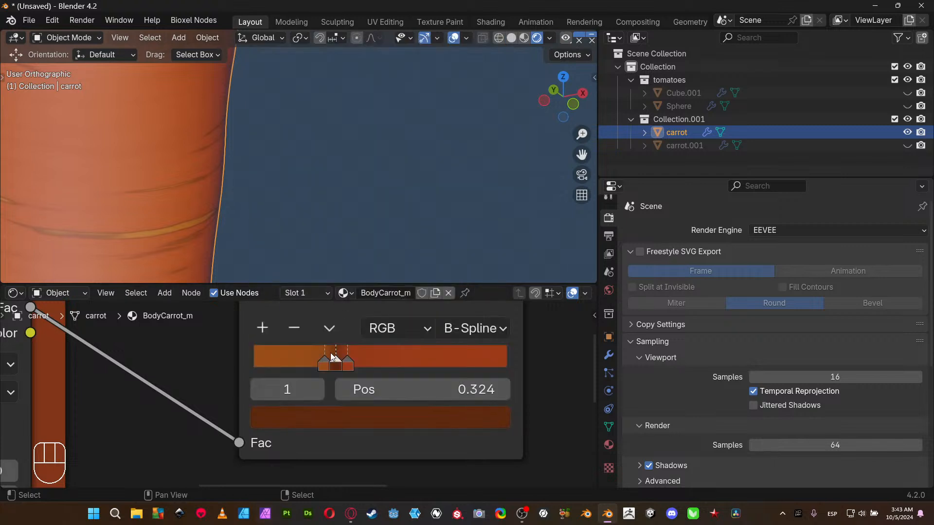
- Move the dark brown stop in front of the light orange stop, at position 0.229 on the Color Ramp
click(336, 366)
drag(335, 366, 306, 358)
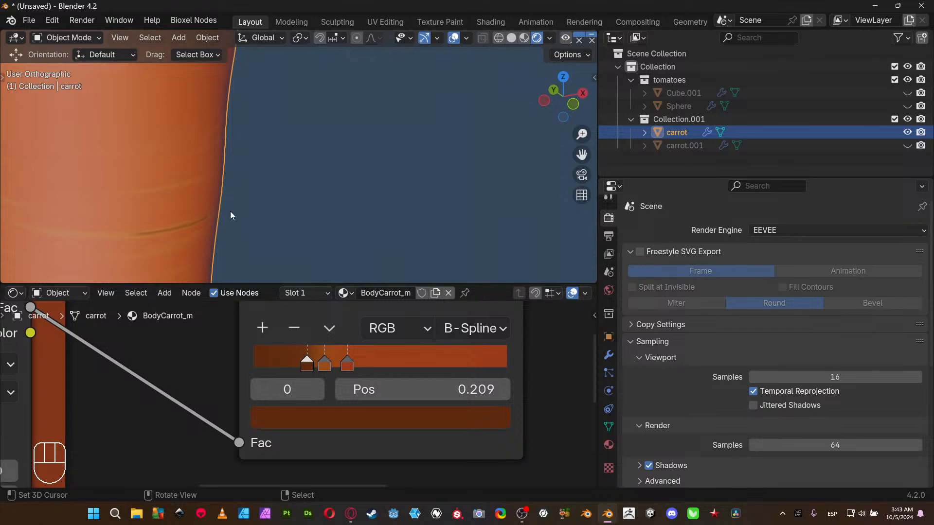
key(ctrl+space)
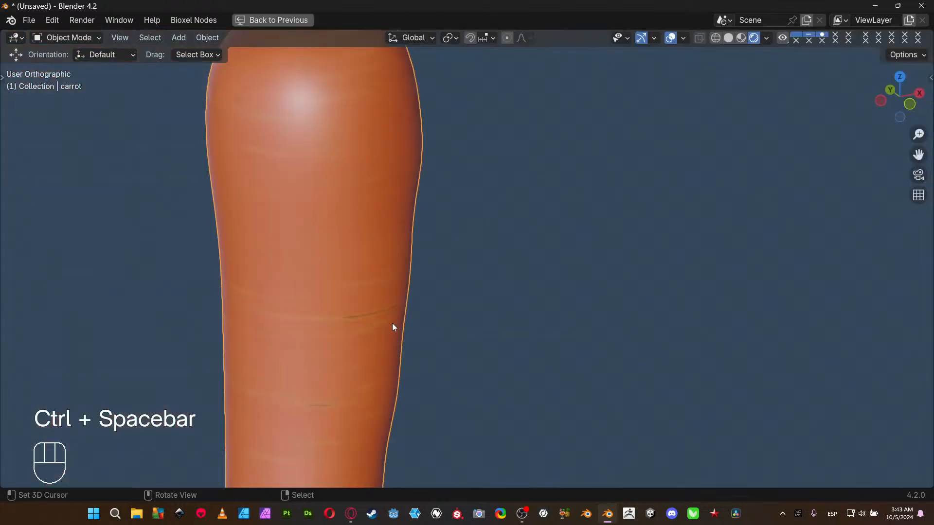
scroll(391, 297, down, 4)
scroll(388, 279, up, 4)
key(ctrl+space)
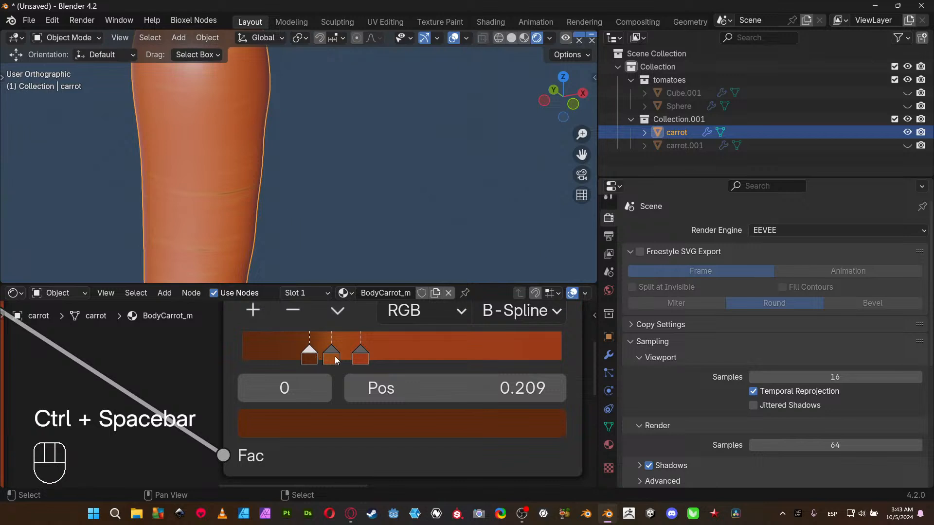
drag(338, 359, 314, 354)
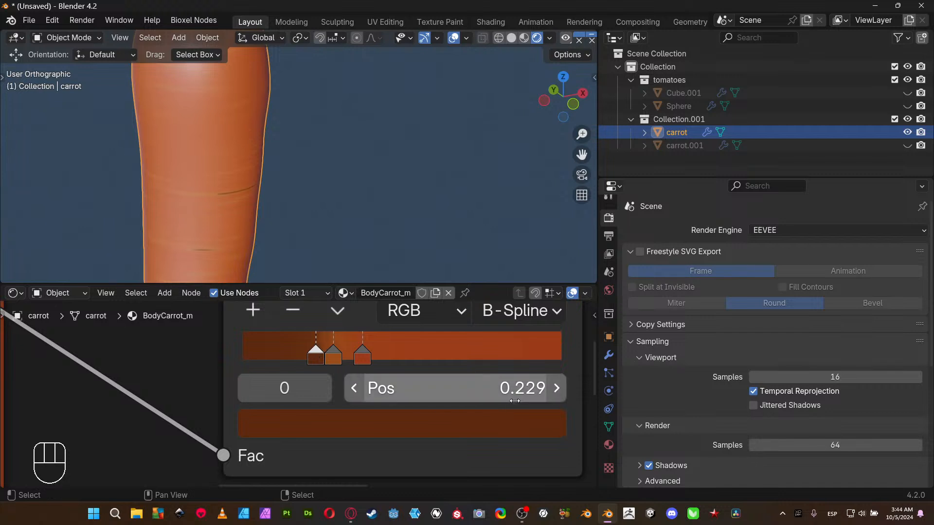
- Change the Color Ramp's interpolation to Linear and check the streaks up close
middle_drag(201, 381, 66, 432)
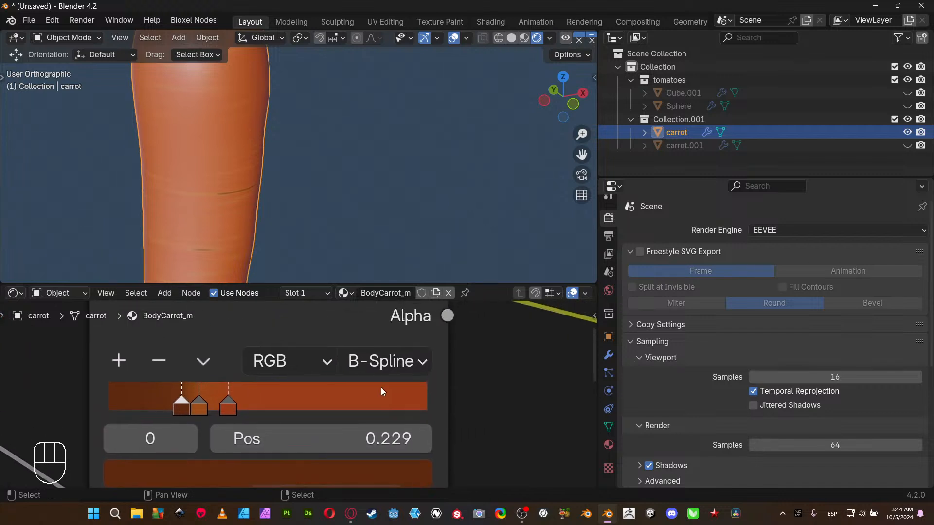
click(363, 366)
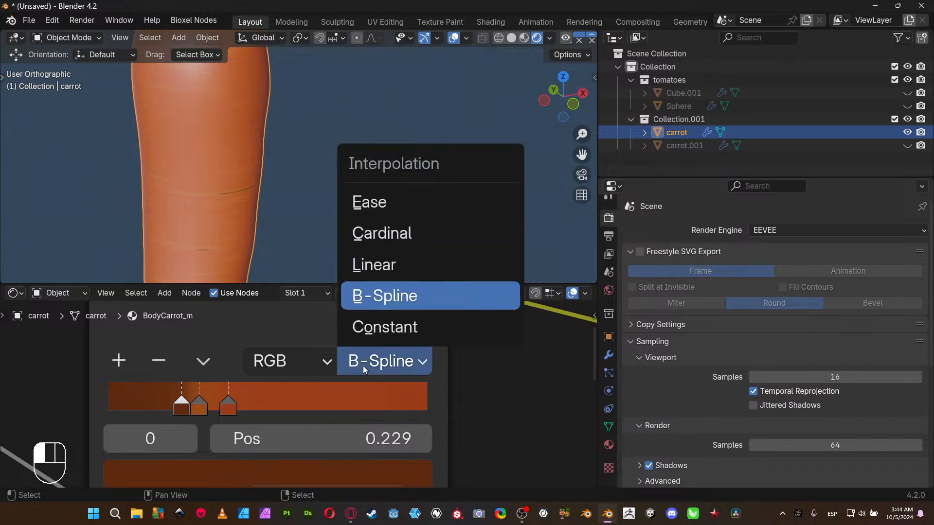
click(394, 270)
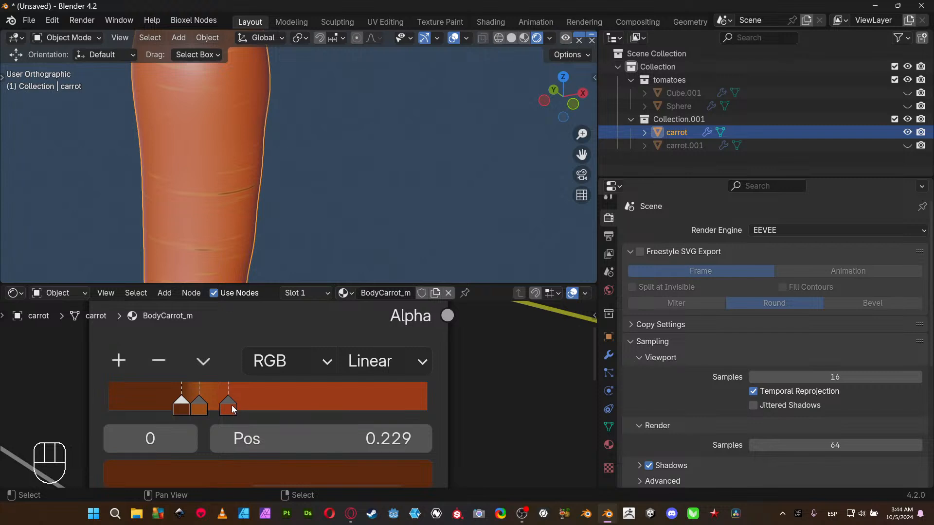
shift+middle_drag(328, 157, 354, 123)
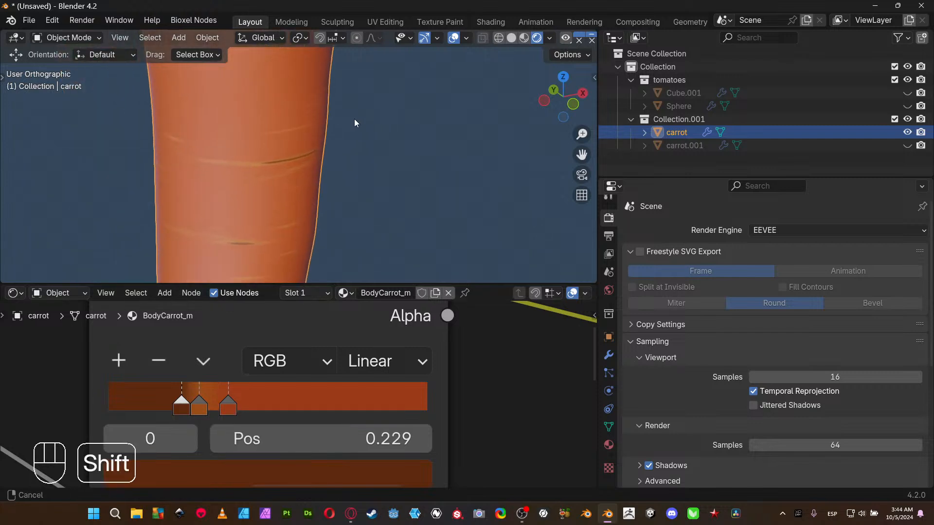
scroll(356, 131, up, 3)
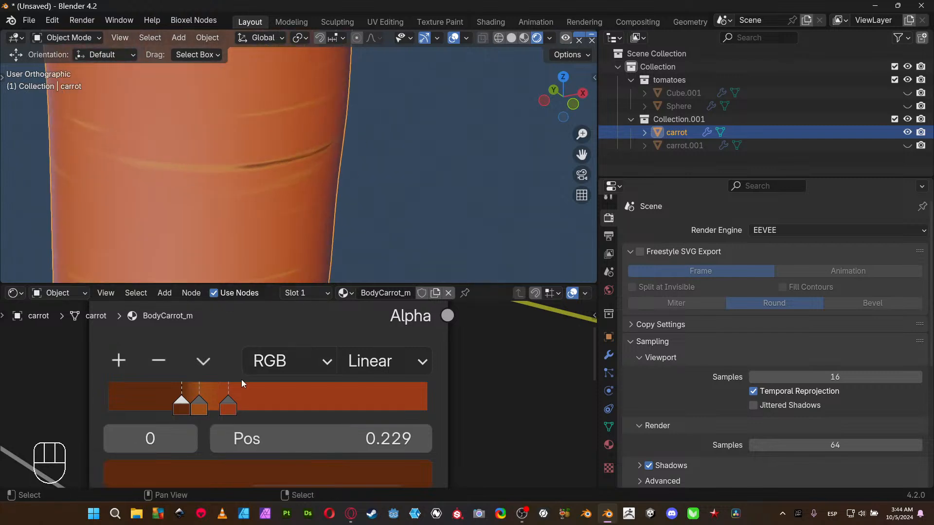
- Adjust the Color Ramp stops: dark brown to 0.196, light orange slightly higher, and red-orange to 0.363
mouse_move(201, 411)
shift+mouse_down()
mouse_move(214, 412)
mouse_move(203, 412)
shift+mouse_up()
shift+drag(178, 409, 167, 406)
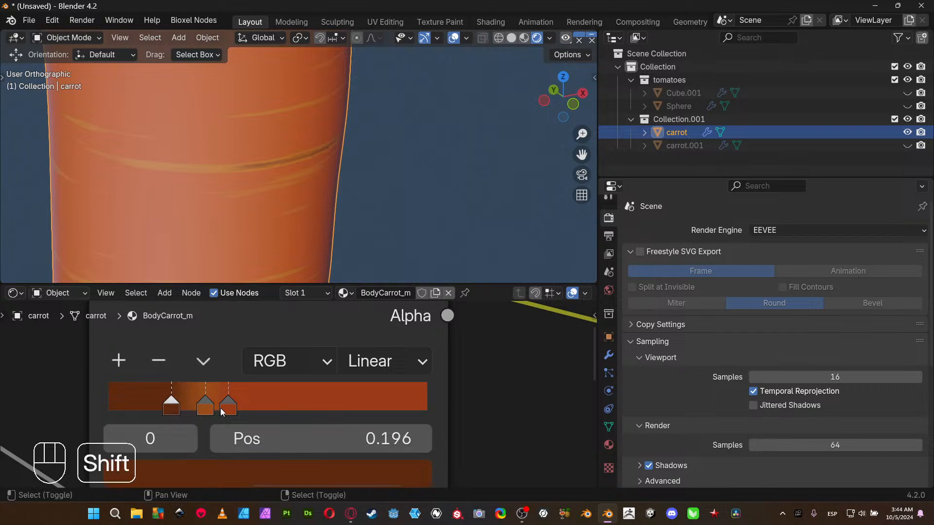
mouse_move(227, 407)
shift+mouse_down()
mouse_move(240, 407)
mouse_move(226, 408)
shift+mouse_up()
key(ctrl+space)
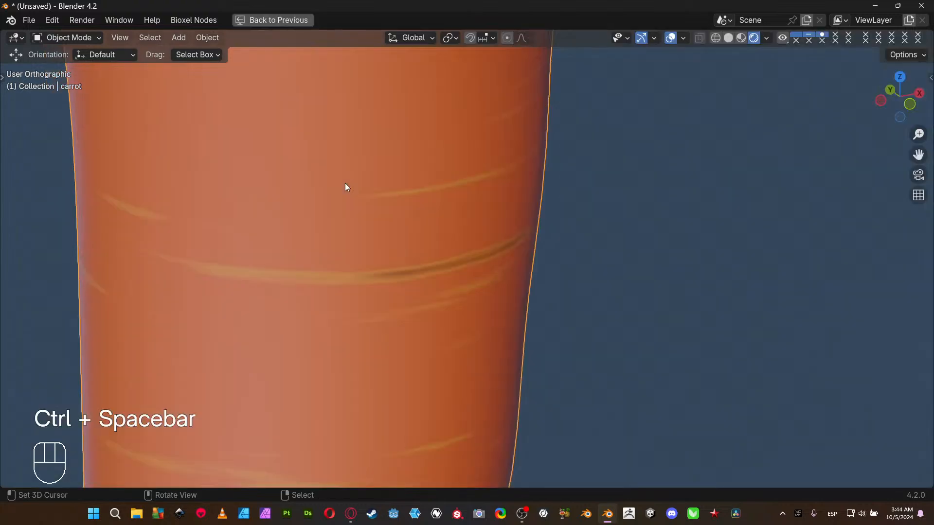
key(ctrl+space)
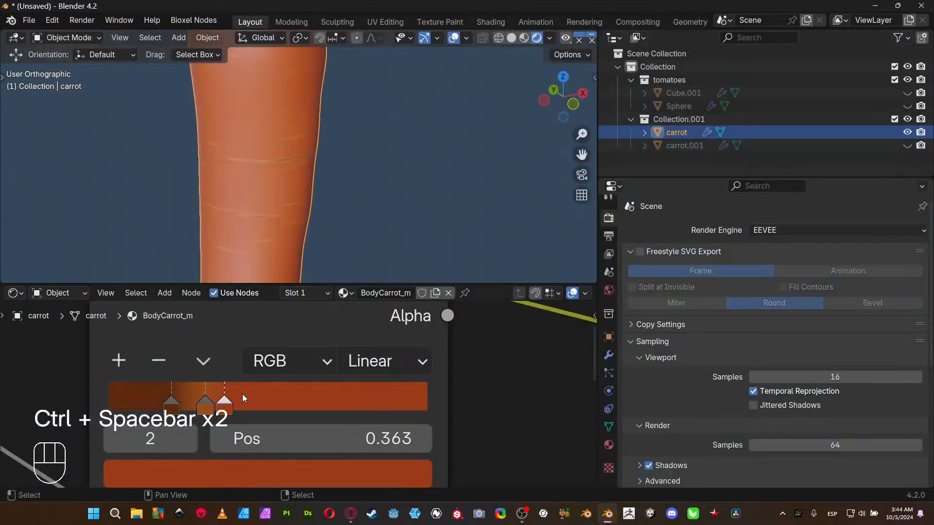
- Shift the red-orange stop slightly higher, set the light orange stop to position 0.284, and review the carrot
shift+drag(226, 407, 203, 405)
shift+click(199, 412)
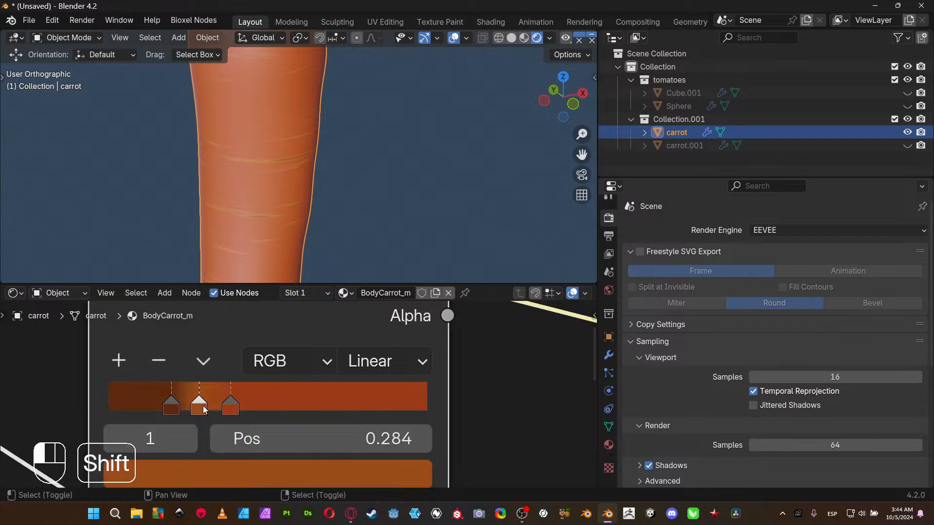
key(ctrl+space)
scroll(359, 209, down, 6)
shift+middle_drag(404, 240, 470, 381)
scroll(360, 242, up, 4)
key(ctrl+space)
- Move the Color Ramp node closer to the Noise Texture node, leaving more room before the Principled BSDF
scroll(392, 367, down, 3)
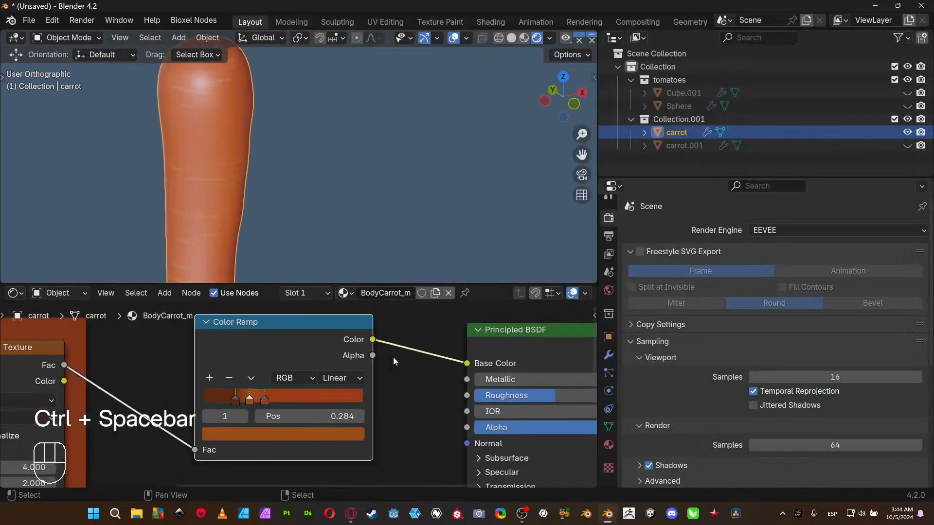
scroll(393, 360, down, 4)
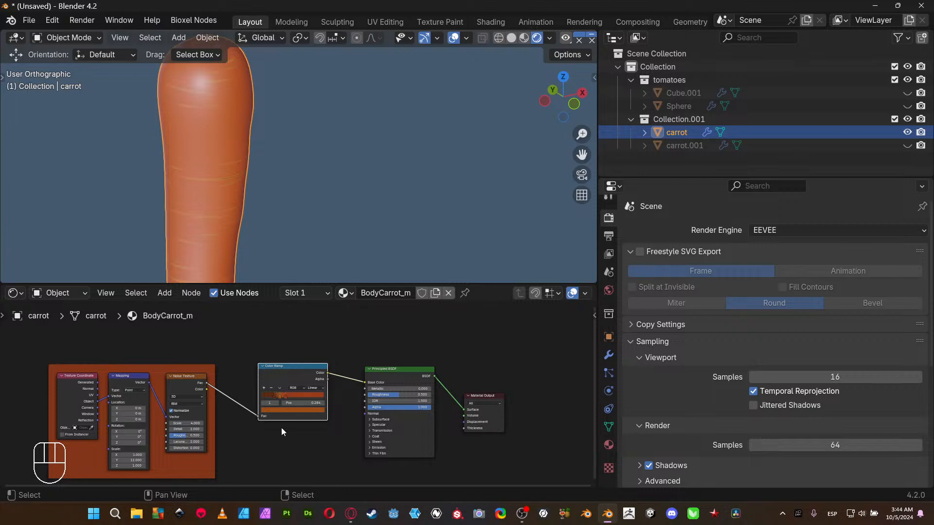
middle_drag(278, 438, 292, 402)
drag(281, 334, 251, 350)
scroll(307, 396, up, 2)
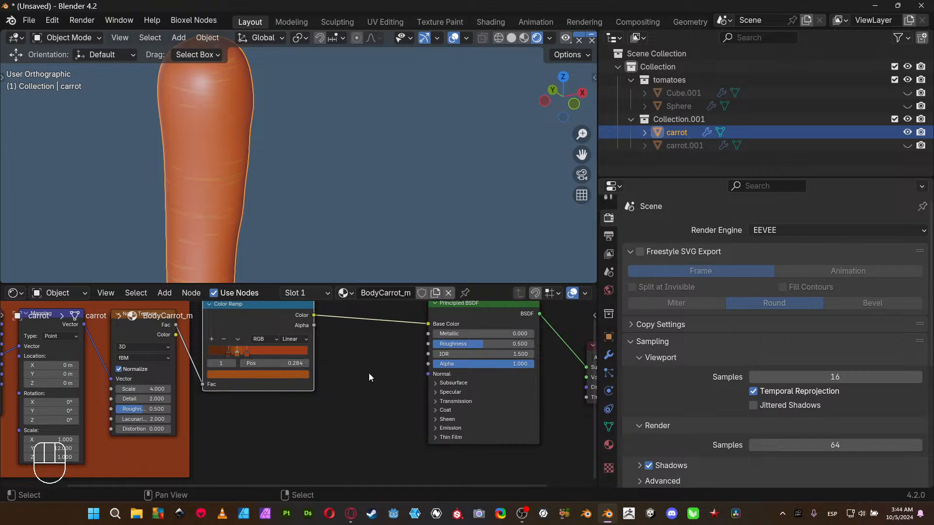
middle_drag(374, 368, 439, 398)
scroll(439, 396, up, 4)
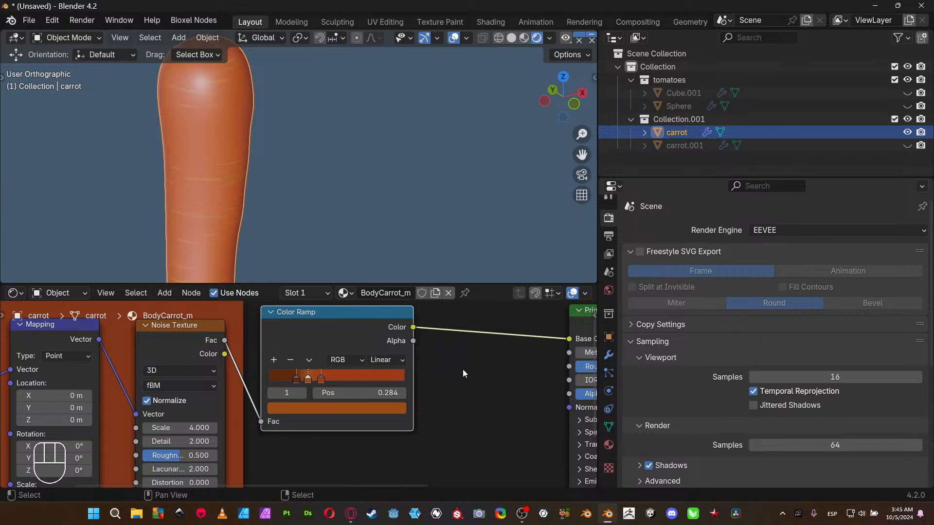
scroll(462, 372, up, 5)
middle_drag(465, 378, 276, 406)
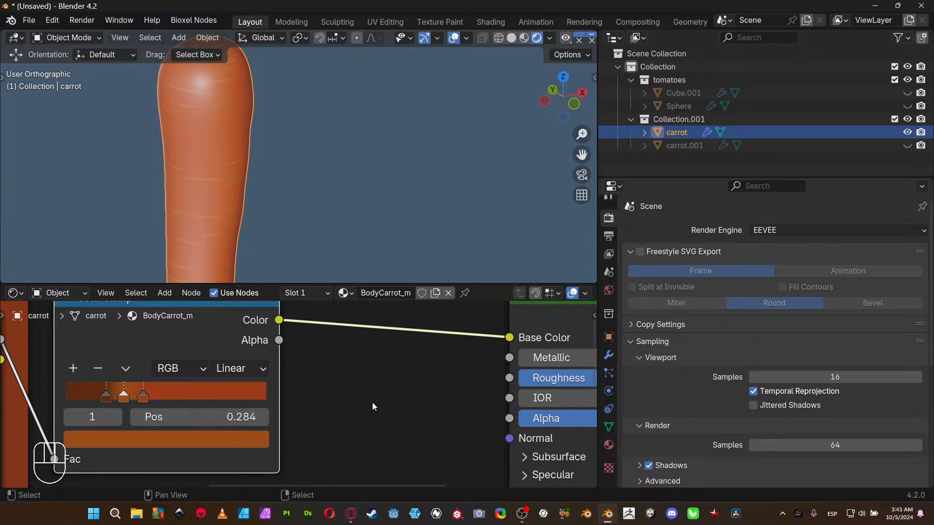
middle_drag(379, 395, 441, 369)
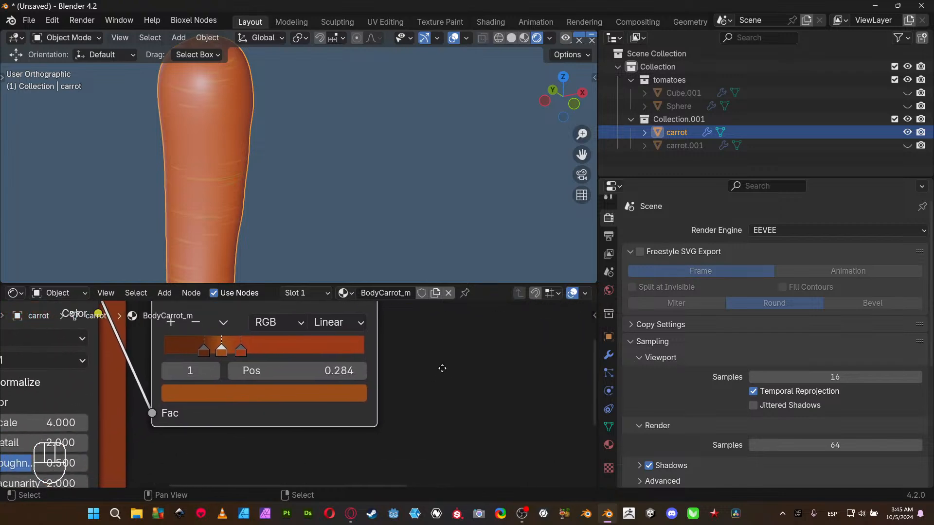
scroll(350, 433, down, 5)
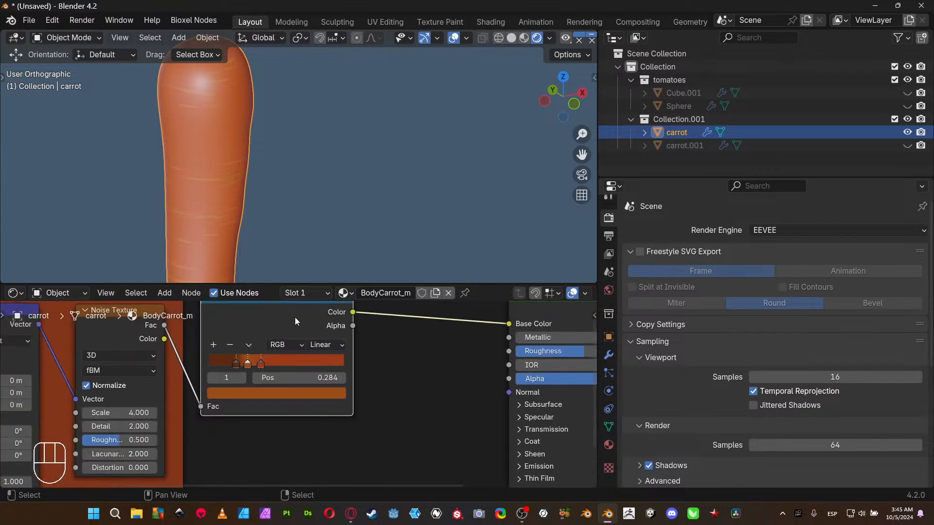
- Duplicate the Color Ramp node and place the copy directly below the original
scroll(341, 340, down, 2)
middle_drag(377, 367, 404, 364)
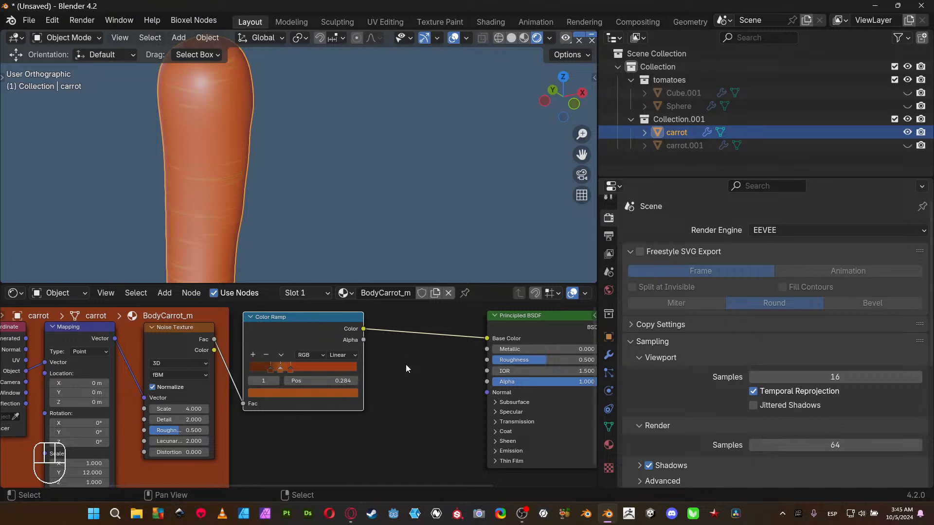
key(shift+d)
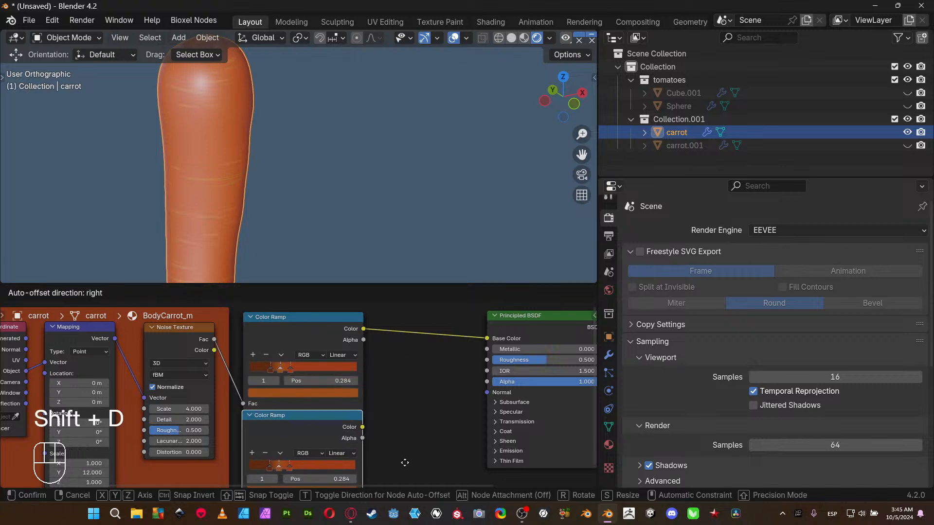
click(387, 391)
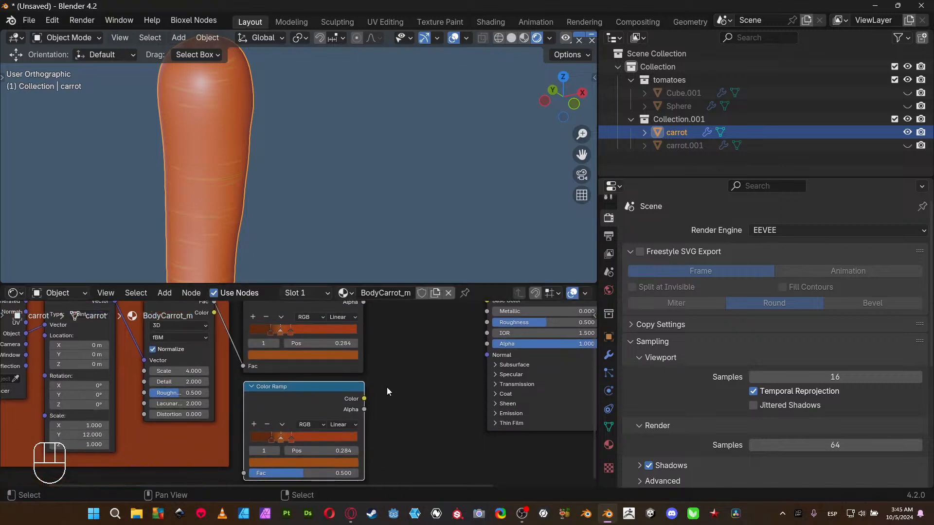
middle_drag(387, 389, 464, 400)
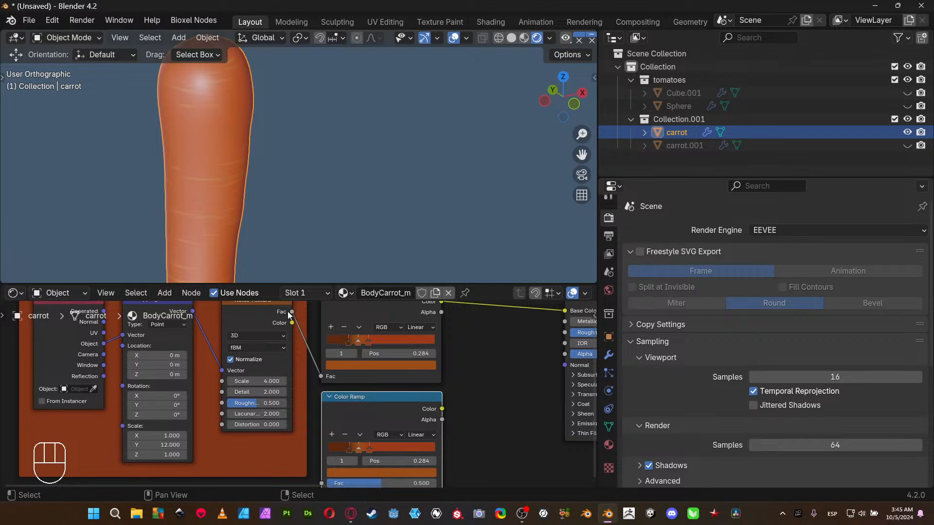
- Link the Noise Texture's Fac output to the duplicated Color Ramp's Fac input and desaturate that ramp's red-orange stop to grey
drag(292, 312, 319, 420)
middle_drag(461, 403, 364, 430)
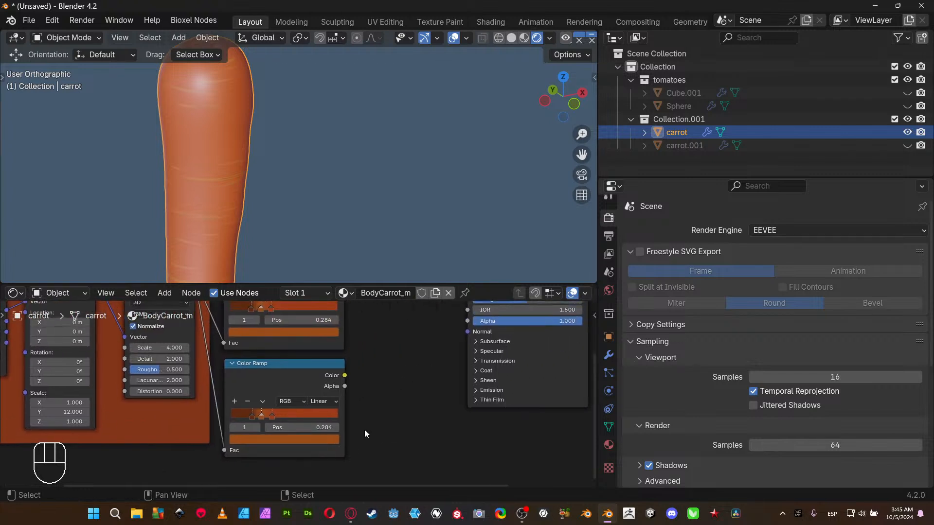
scroll(369, 420, up, 2)
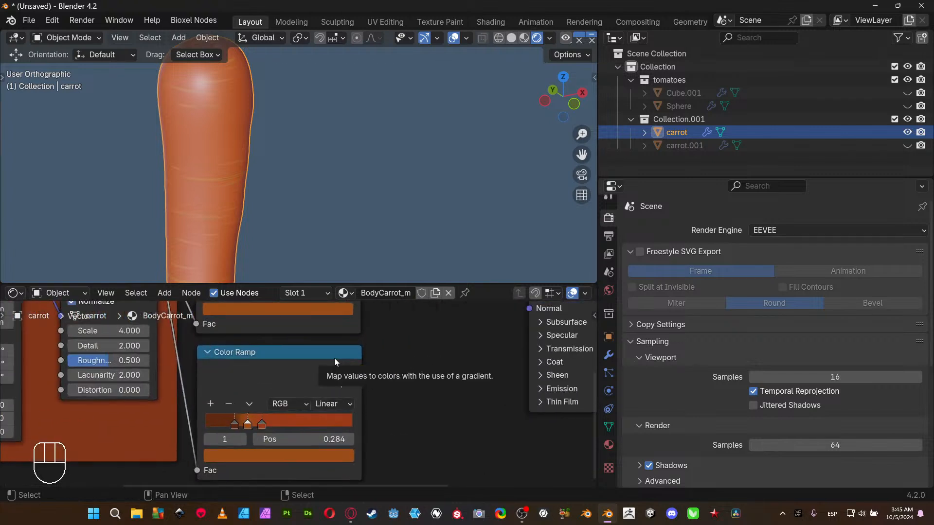
scroll(453, 375, up, 2)
middle_drag(433, 406, 441, 348)
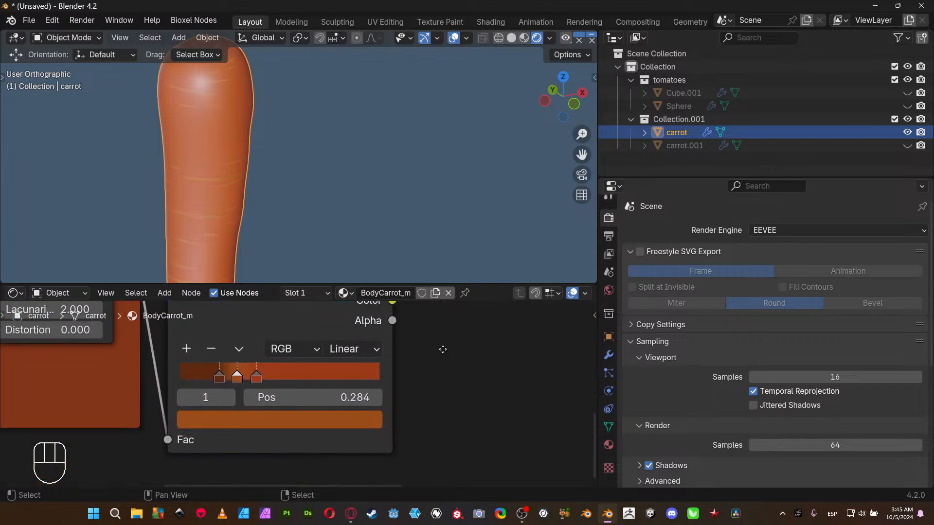
click(256, 378)
click(270, 419)
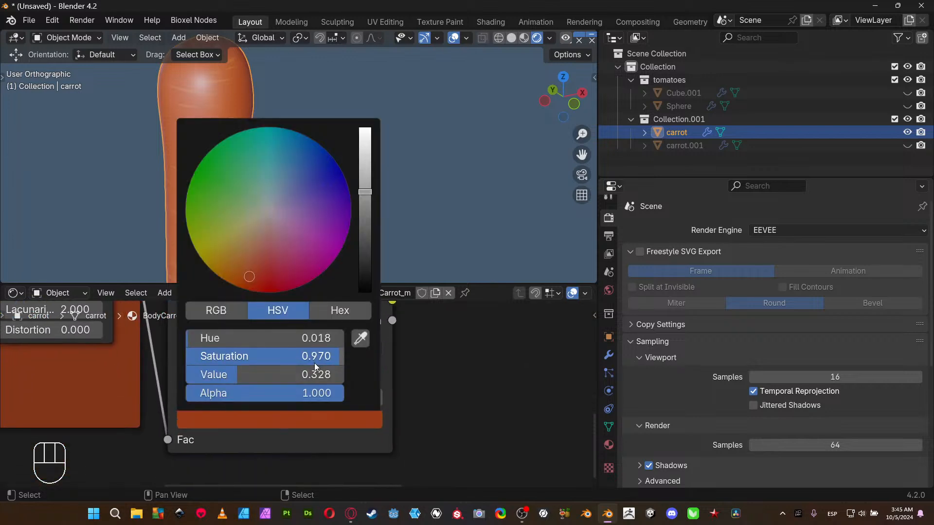
drag(316, 359, 163, 360)
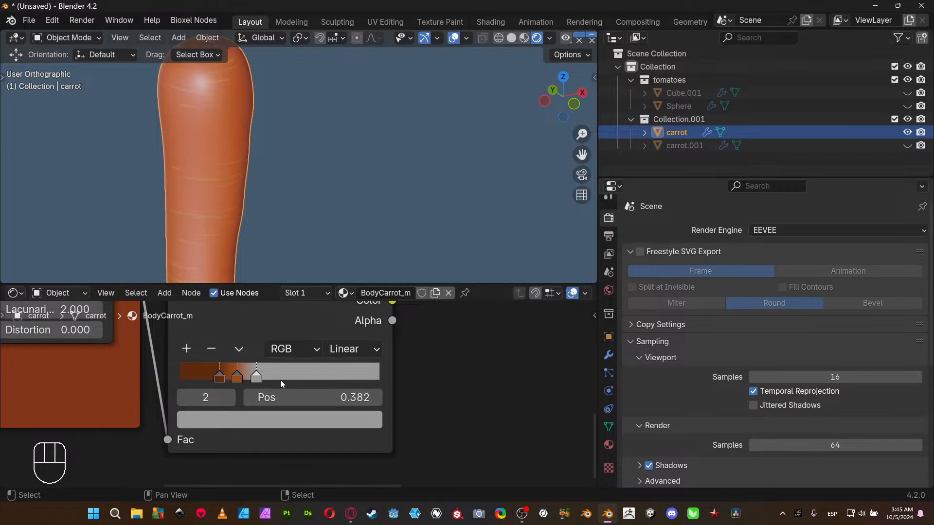
- Set the saturation of the duplicated Color Ramp's light orange and dark brown stops to 0
click(238, 377)
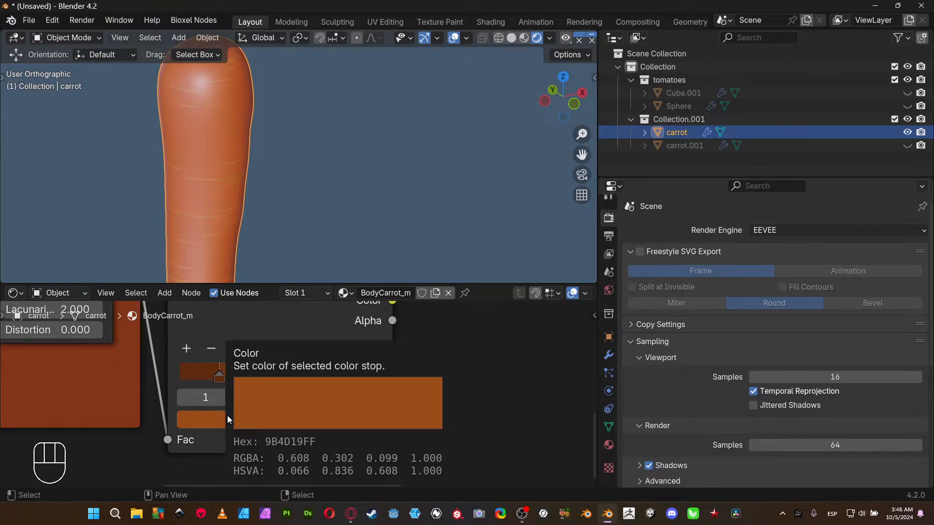
click(207, 418)
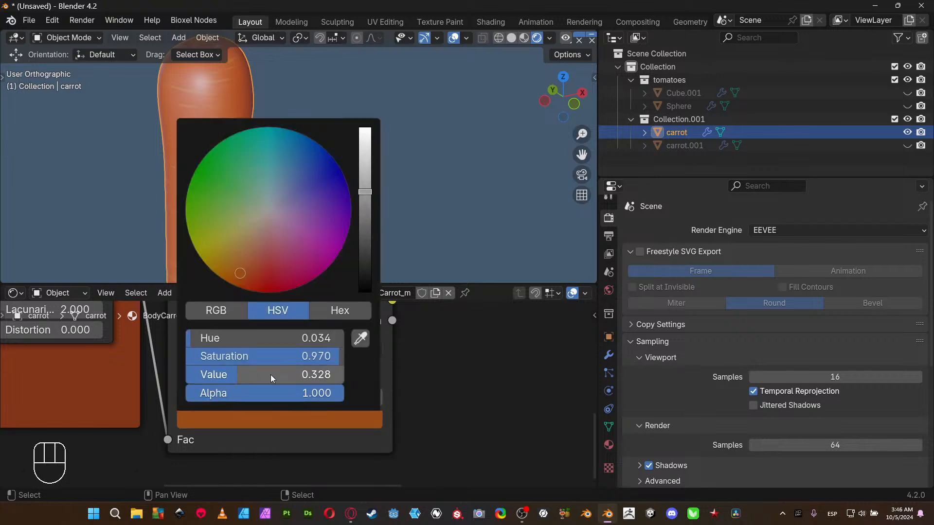
drag(296, 356, 219, 356)
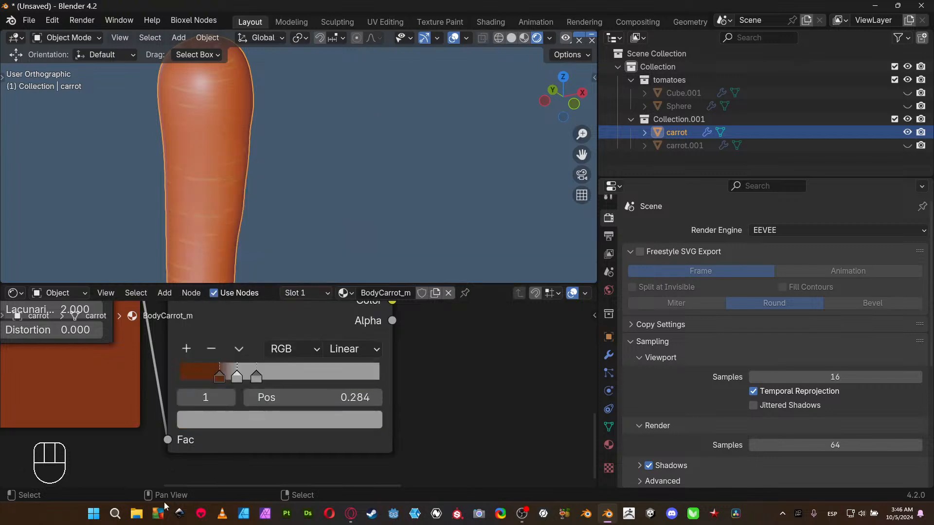
click(221, 375)
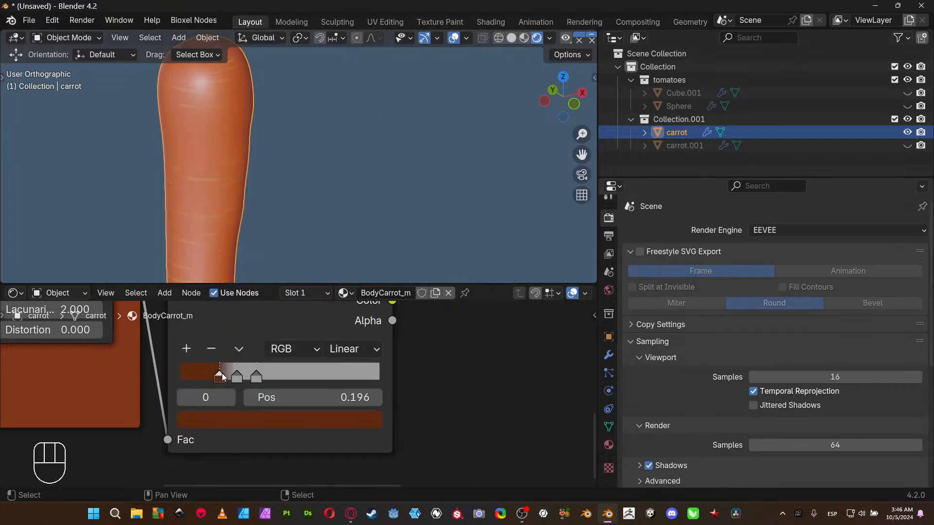
click(217, 419)
drag(256, 362, 186, 362)
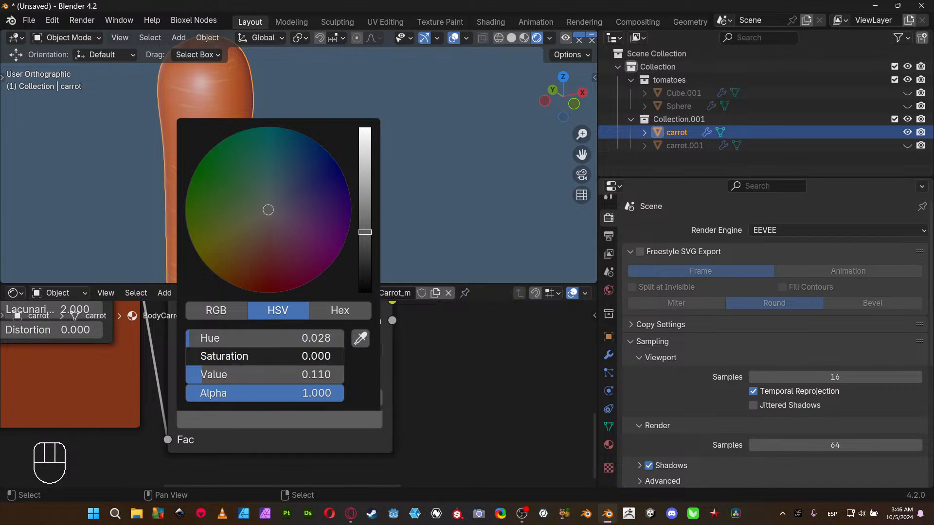
- Preview the grayscale Color Ramp's output on the carrot and return the preview to the Principled BSDF
middle_drag(470, 352, 369, 429)
scroll(305, 411, down, 2)
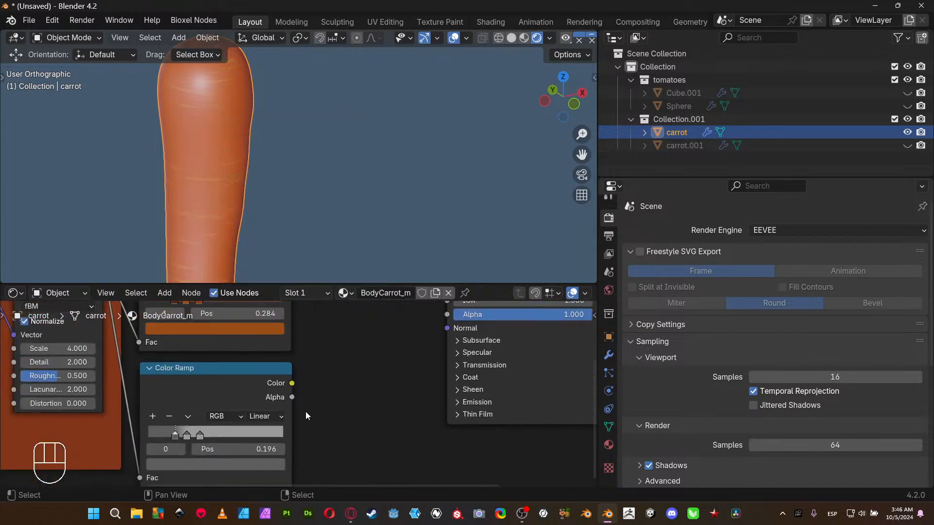
ctrl+shift+click(247, 379)
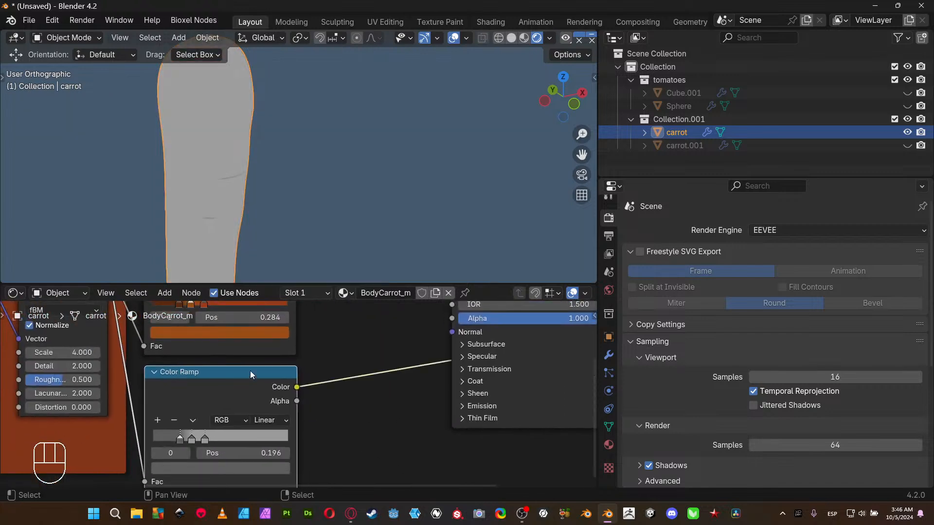
middle_drag(269, 223, 226, 216)
middle_drag(302, 349, 295, 389)
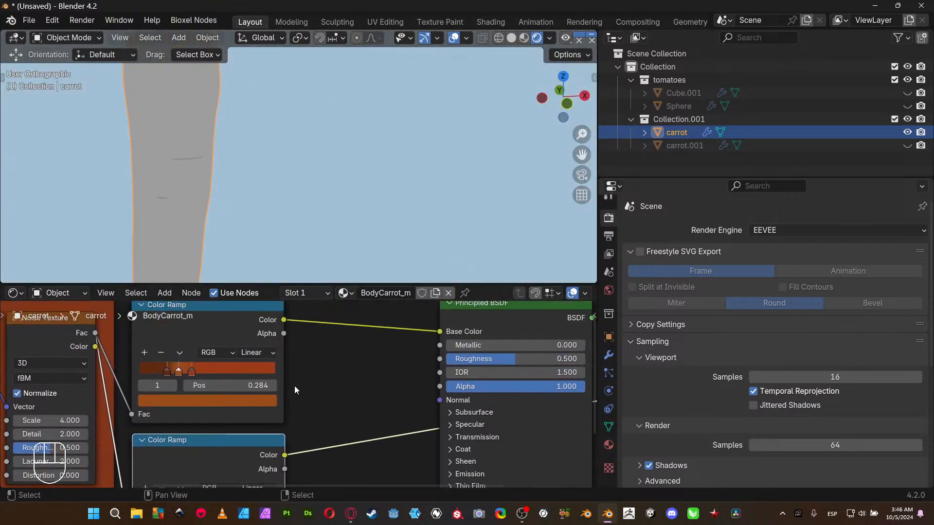
middle_drag(442, 377, 285, 377)
ctrl+shift+click(354, 346)
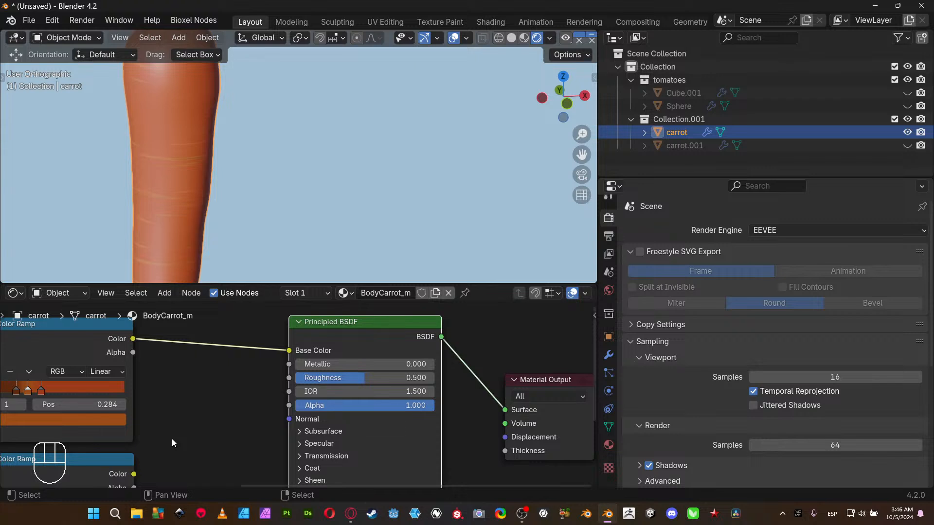
- Move the orange frame with the texture nodes farther away from the two Color Ramp nodes
middle_drag(171, 439, 390, 408)
scroll(321, 362, down, 2)
scroll(363, 408, down, 2)
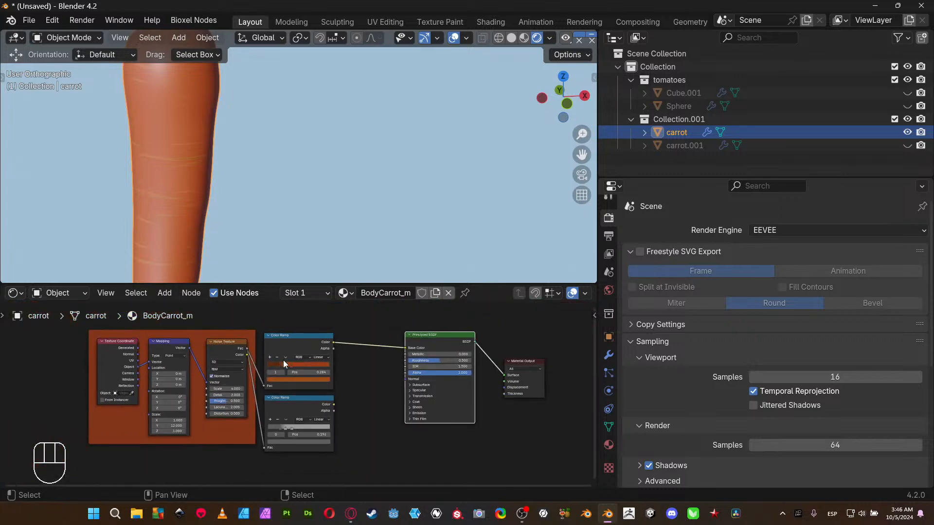
drag(246, 332, 173, 332)
- Enclose both Color Ramp nodes in a new frame near the orange frame and give it a dark red custom color
drag(228, 314, 356, 462)
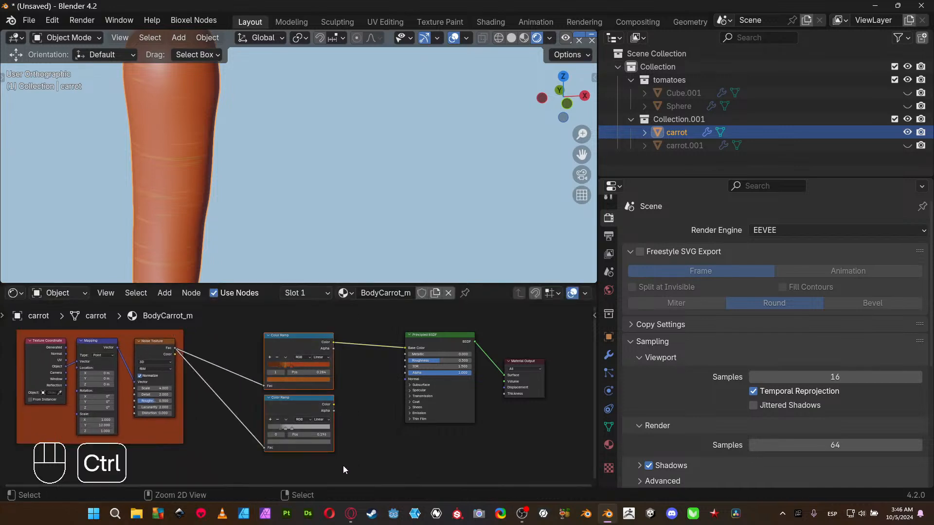
key(ctrl+j)
drag(317, 328, 272, 327)
key(n)
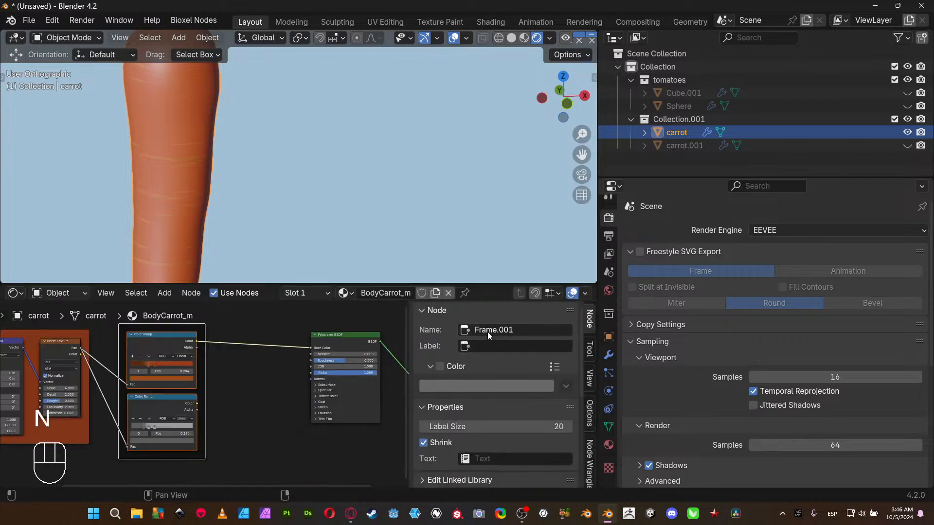
click(441, 367)
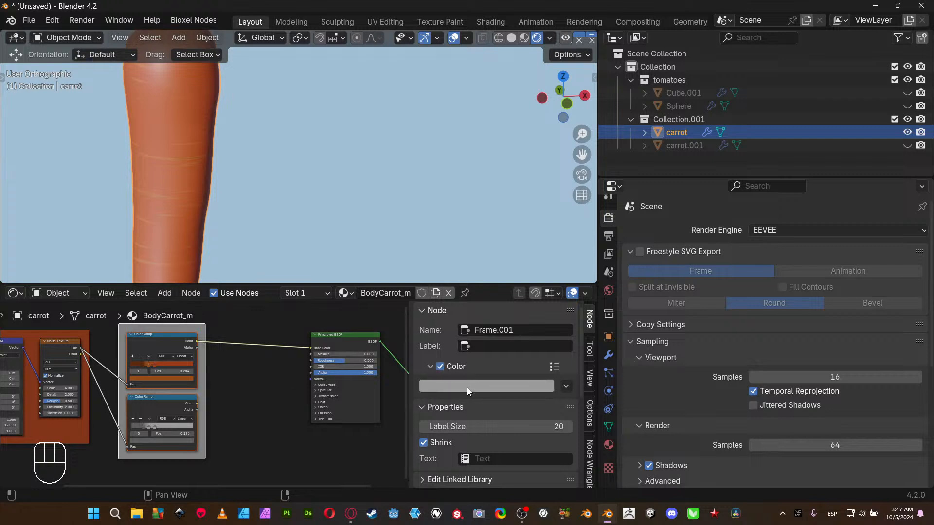
click(467, 387)
mouse_move(484, 299)
mouse_down()
mouse_move(474, 292)
mouse_move(480, 308)
mouse_up()
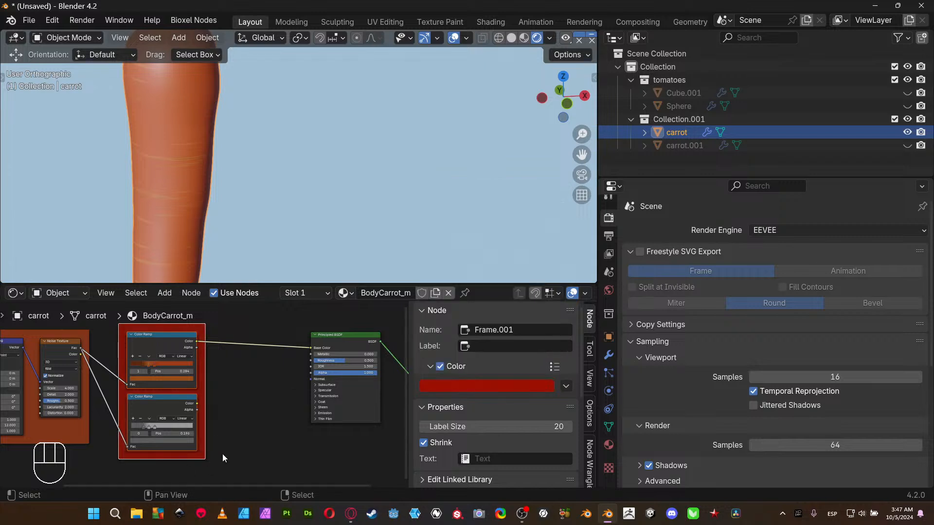
- Shift the orange and red frames farther from the Principled BSDF and hide the node properties sidebar
middle_drag(234, 418, 208, 401)
middle_drag(259, 386, 331, 395)
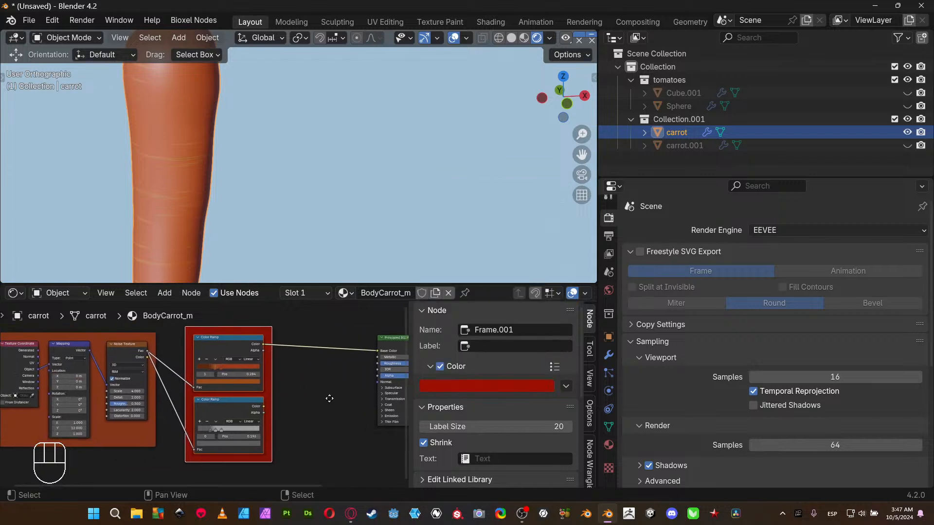
drag(155, 337, 126, 334)
drag(192, 327, 166, 330)
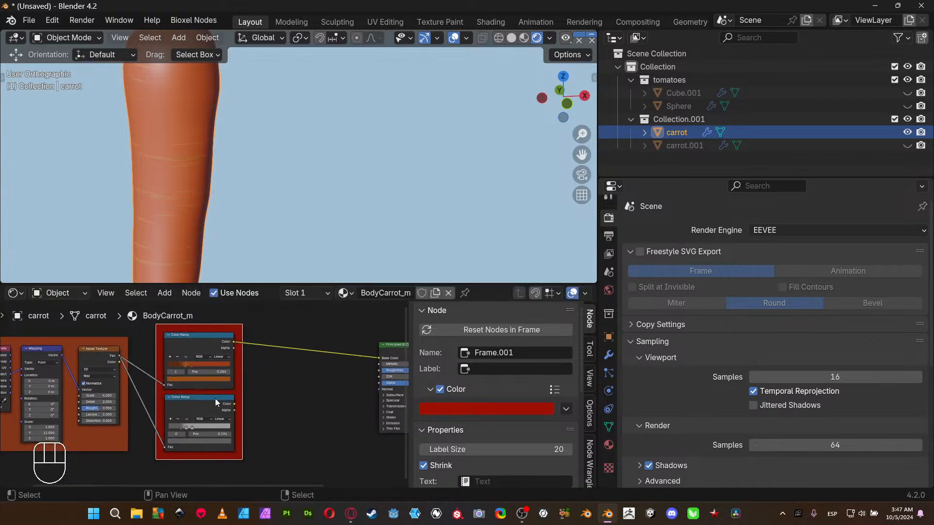
scroll(272, 408, down, 2)
middle_drag(297, 413, 326, 413)
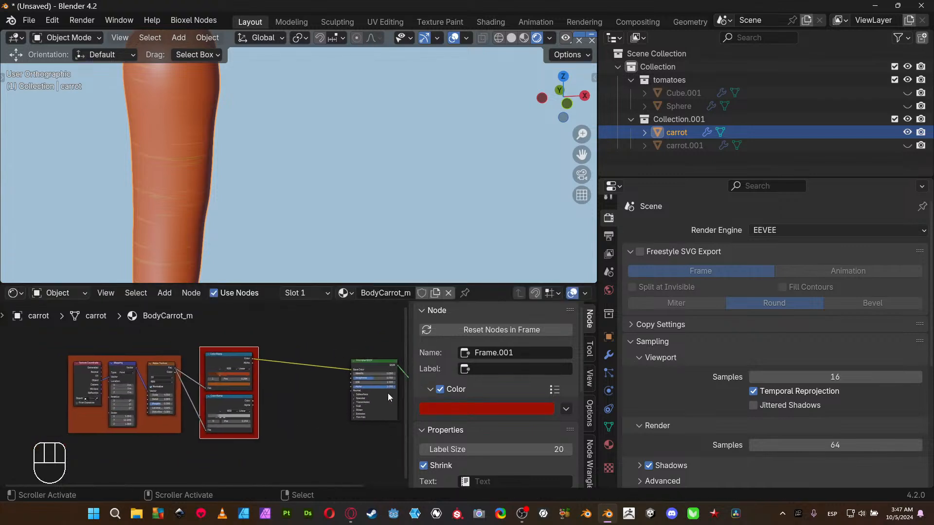
key(n)
scroll(399, 419, up, 2)
middle_drag(404, 421, 307, 425)
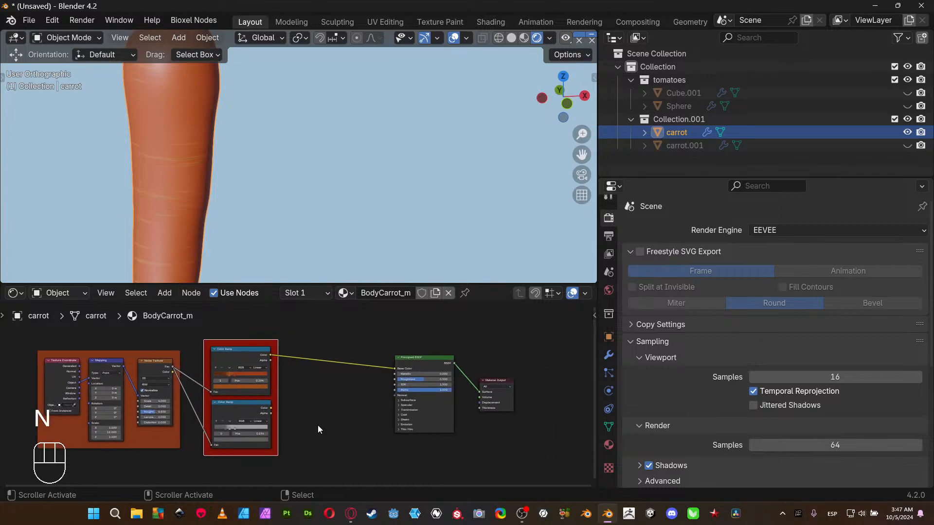
- Fine-tune the node layout in a maximized editor, moving the red frame slightly toward the orange one and the Principled BSDF slightly away
key(ctrl+space)
middle_drag(434, 295, 463, 319)
scroll(492, 307, down, 2)
scroll(494, 308, down, 2)
scroll(417, 325, up, 1)
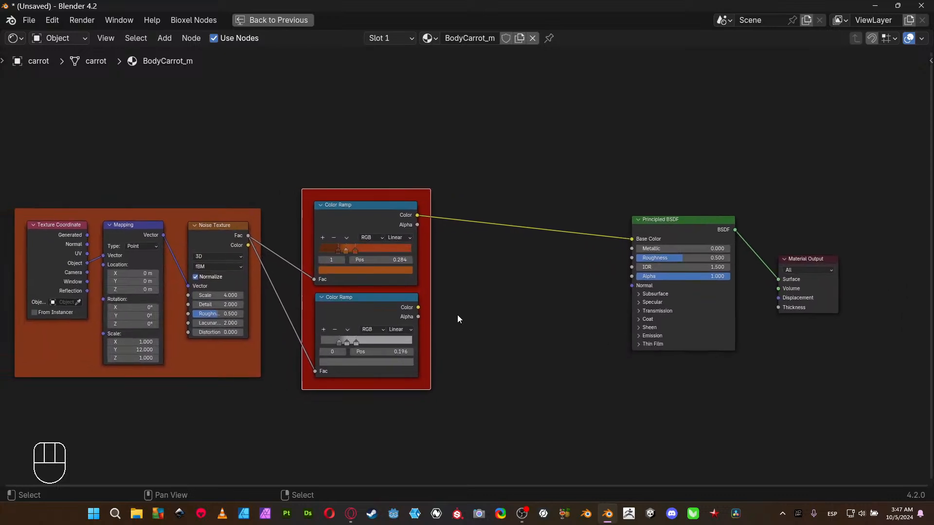
click(255, 212)
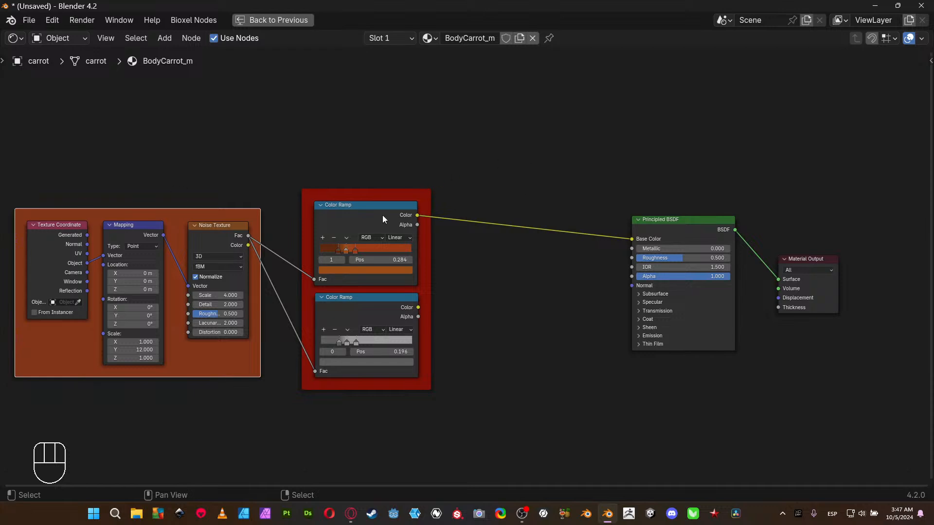
mouse_move(389, 195)
mouse_down()
mouse_move(378, 211)
mouse_move(381, 195)
mouse_up()
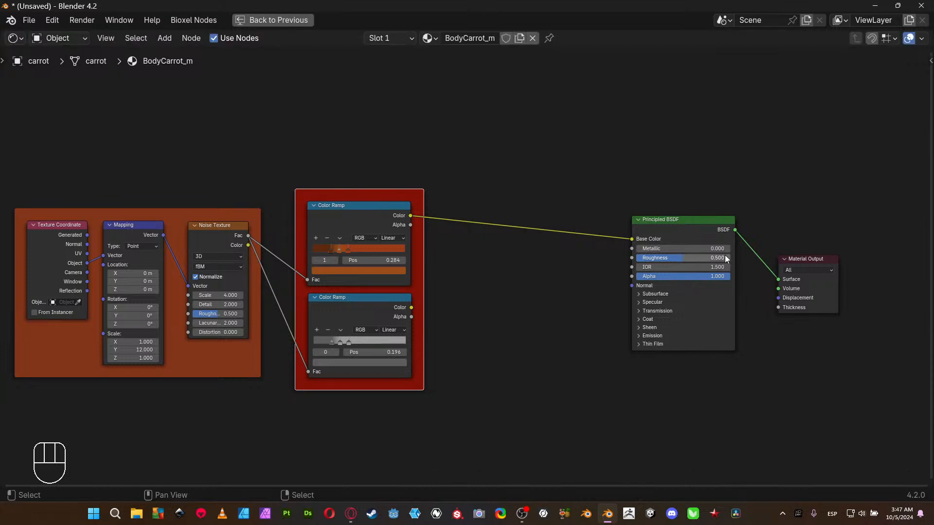
drag(704, 230, 709, 229)
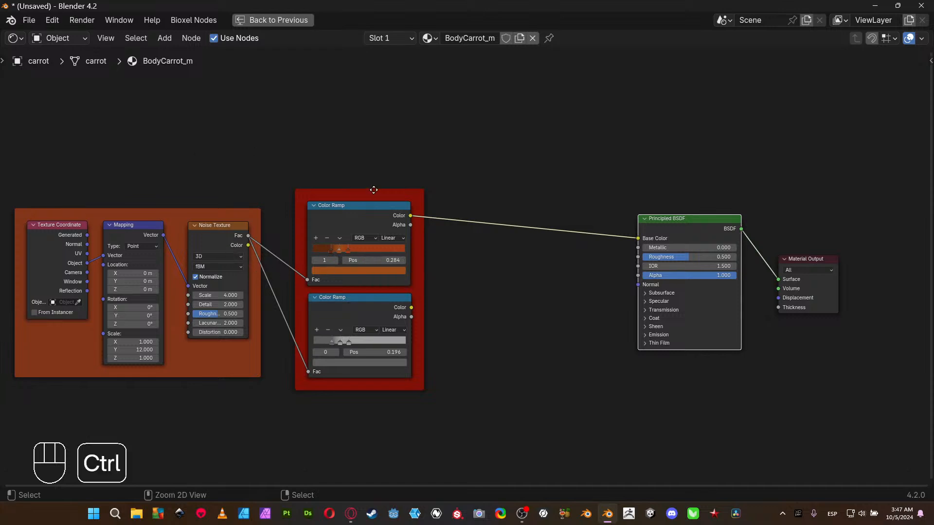
key(ctrl+space)
- Add a Bump node in the space between the grayscale Color Ramp and the Principled BSDF
scroll(343, 394, up, 4)
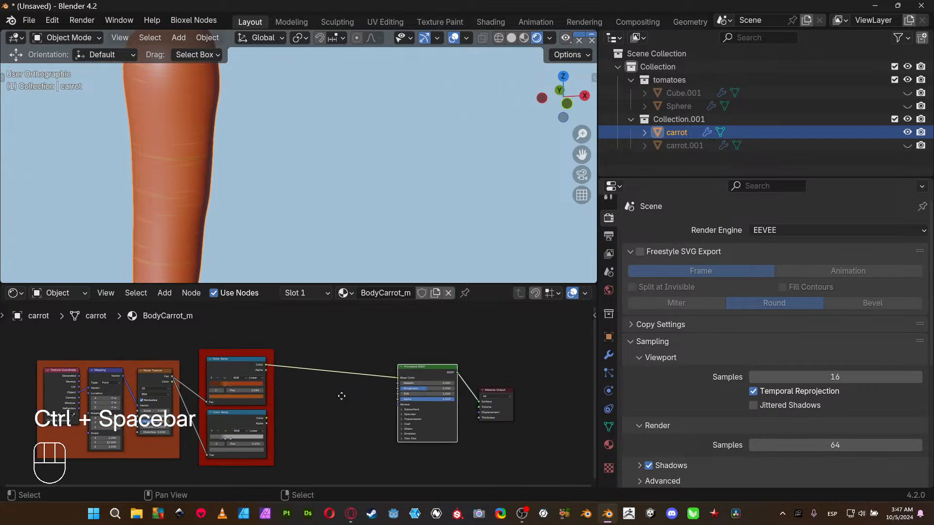
scroll(288, 389, up, 2)
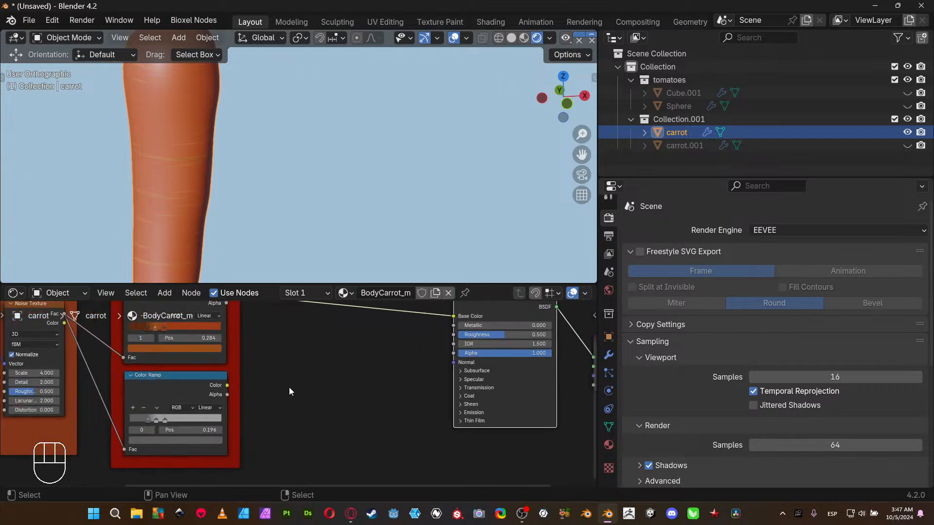
mouse_move(289, 389)
middle_down()
mouse_move(272, 433)
mouse_move(281, 428)
mouse_move(272, 392)
middle_up()
key(shift+a)
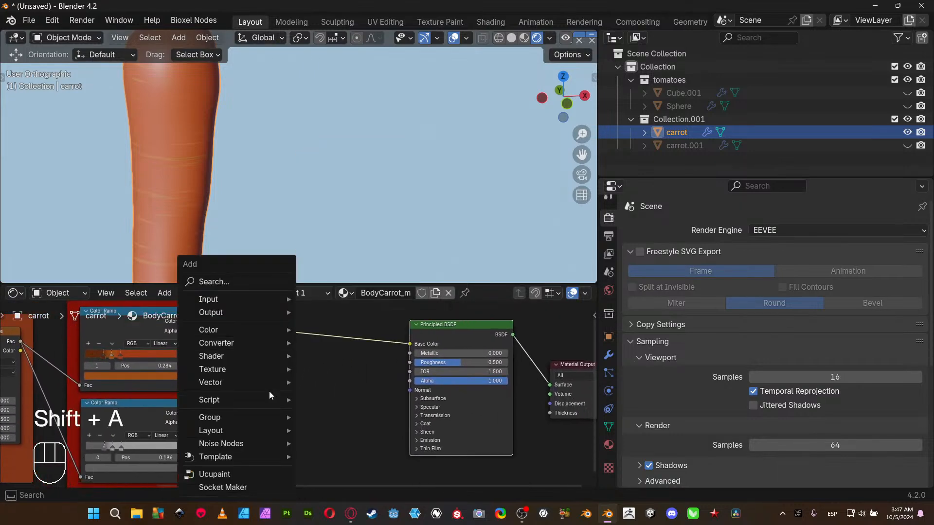
mouse_move(246, 380)
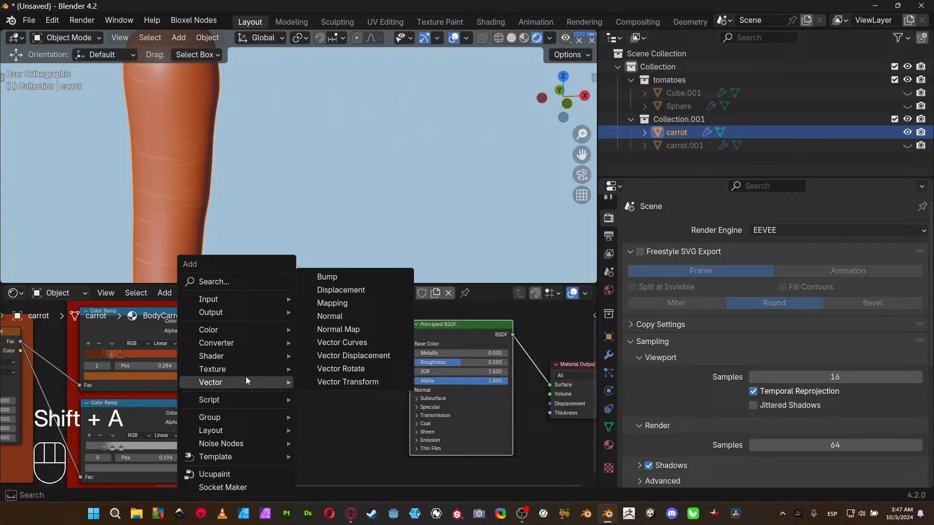
click(365, 279)
click(253, 426)
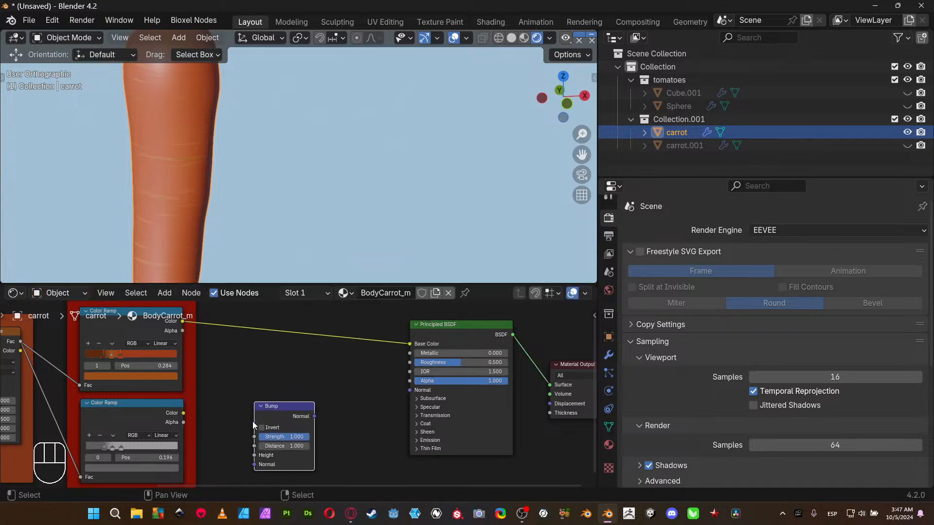
- Link the grayscale Color Ramp's Color output to the Bump node's Height input
middle_drag(252, 421, 272, 369)
scroll(202, 369, up, 1)
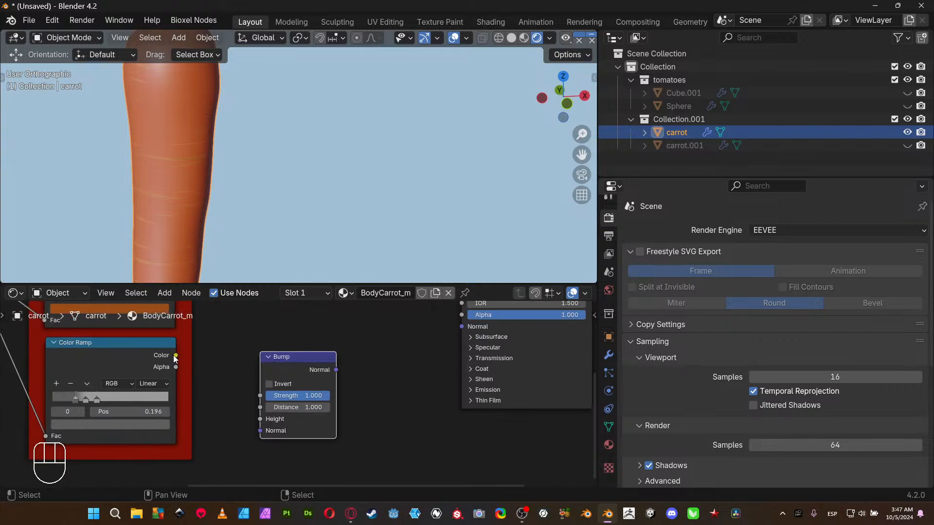
mouse_move(176, 355)
mouse_down()
mouse_move(212, 409)
mouse_move(267, 424)
mouse_up()
scroll(387, 418, up, 2)
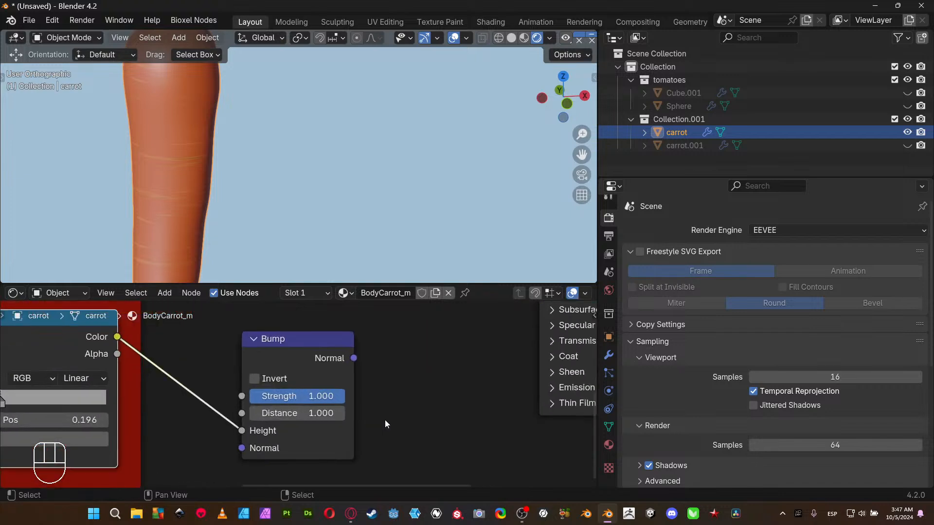
scroll(384, 419, up, 2)
middle_drag(383, 433, 337, 423)
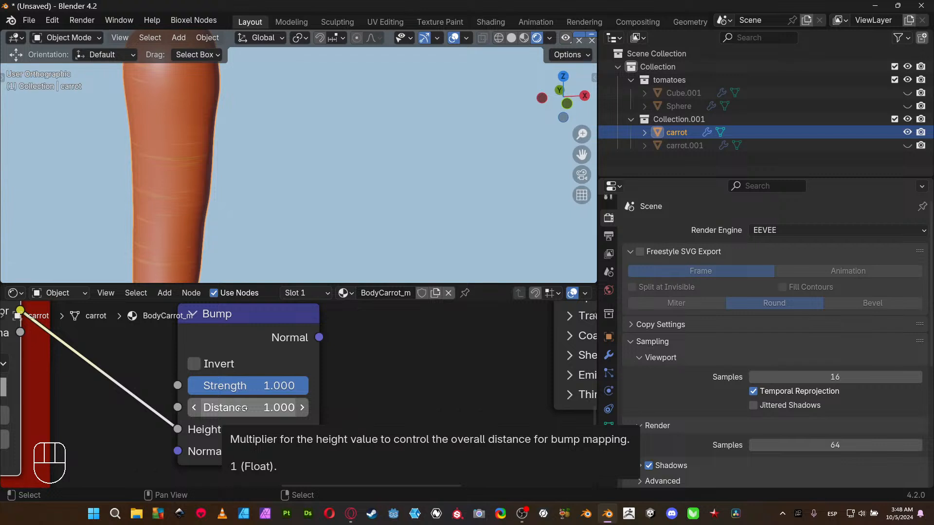
- Nudge the Bump node slightly upward and link its Normal output to the Principled BSDF's Normal input
scroll(256, 97, up, 3)
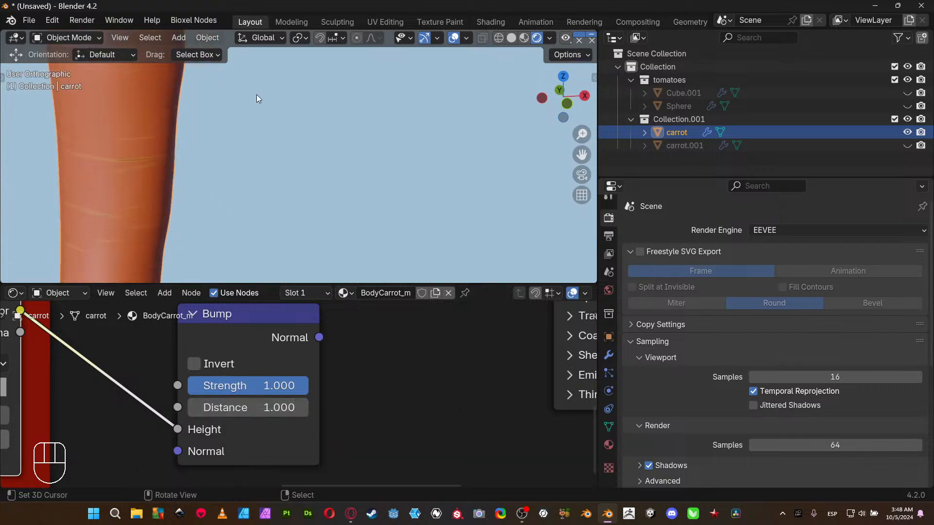
shift+middle_drag(250, 109, 414, 252)
scroll(351, 249, up, 2)
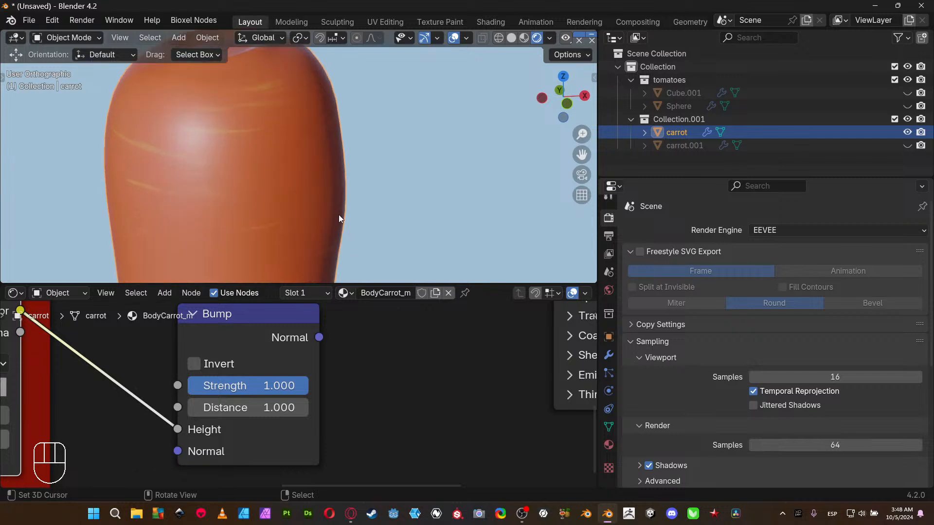
shift+middle_drag(338, 214, 390, 226)
scroll(390, 226, up, 1)
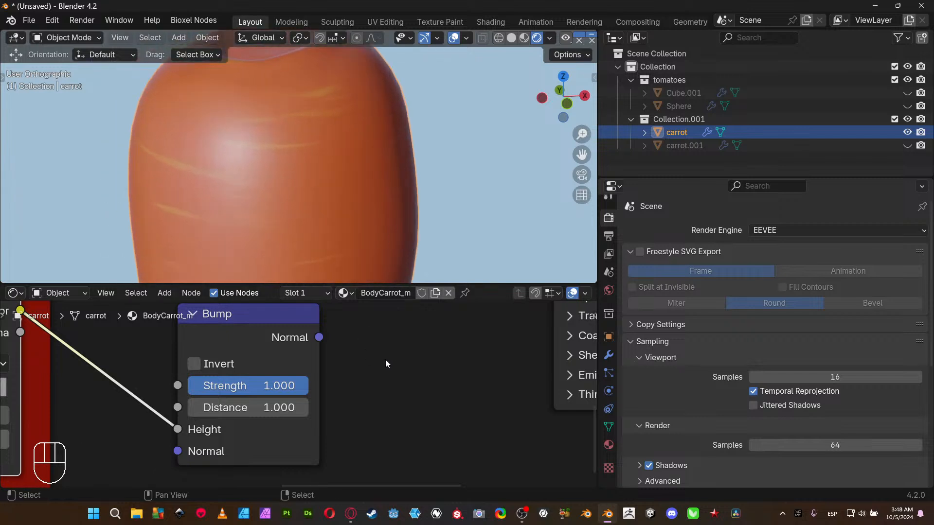
scroll(418, 365, down, 2)
middle_drag(427, 365, 315, 447)
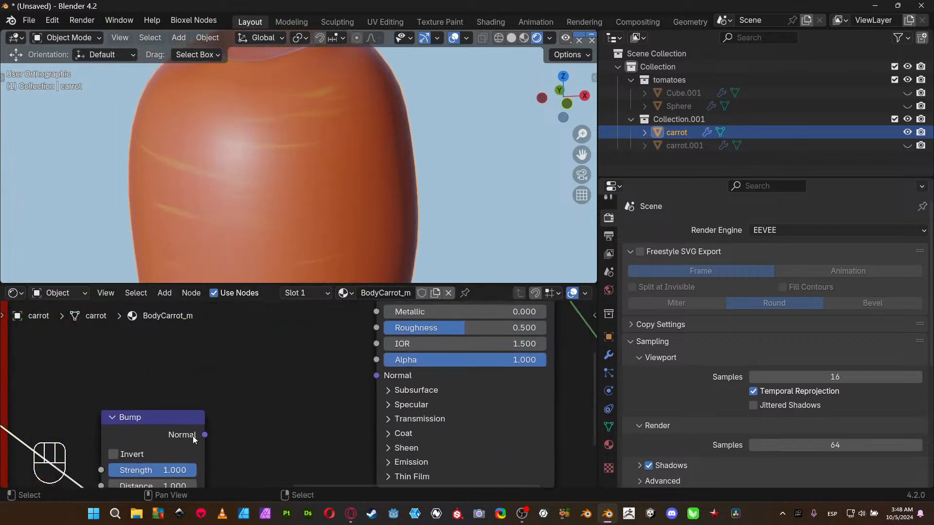
drag(170, 422, 174, 404)
scroll(298, 392, down, 4)
middle_drag(311, 356, 272, 374)
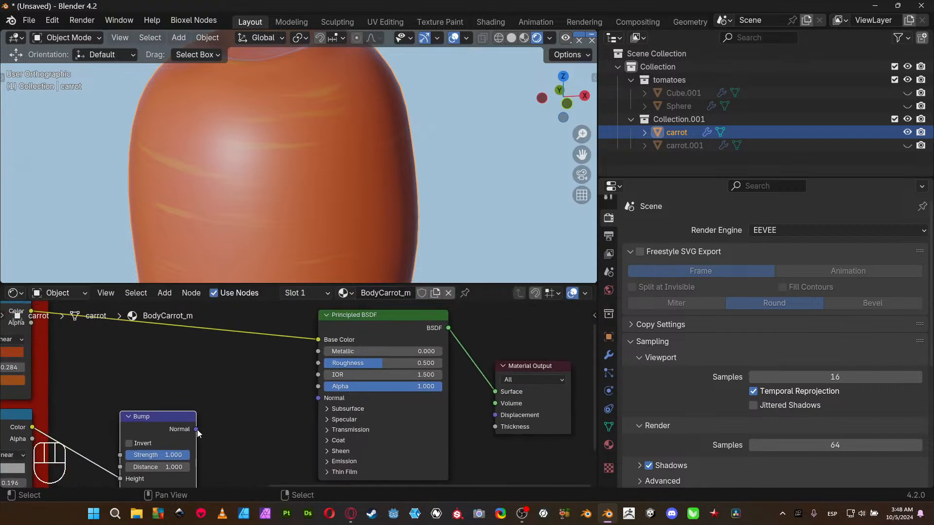
drag(196, 430, 313, 402)
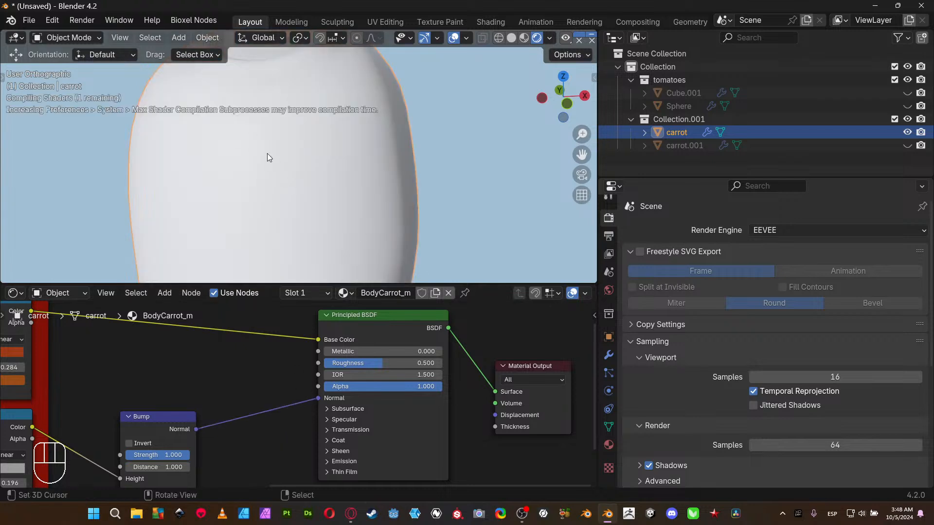
scroll(232, 168, up, 3)
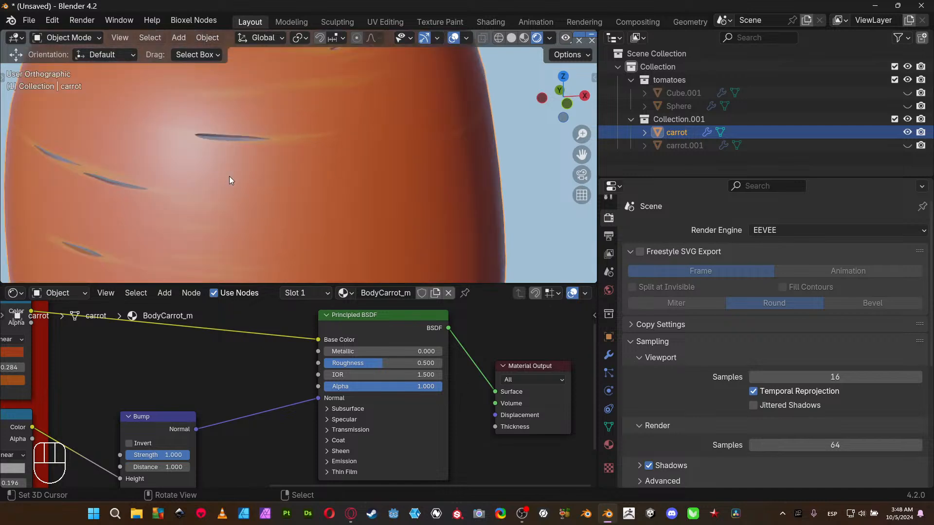
- Set the Bump node's Distance to 0.025
middle_drag(236, 407, 322, 376)
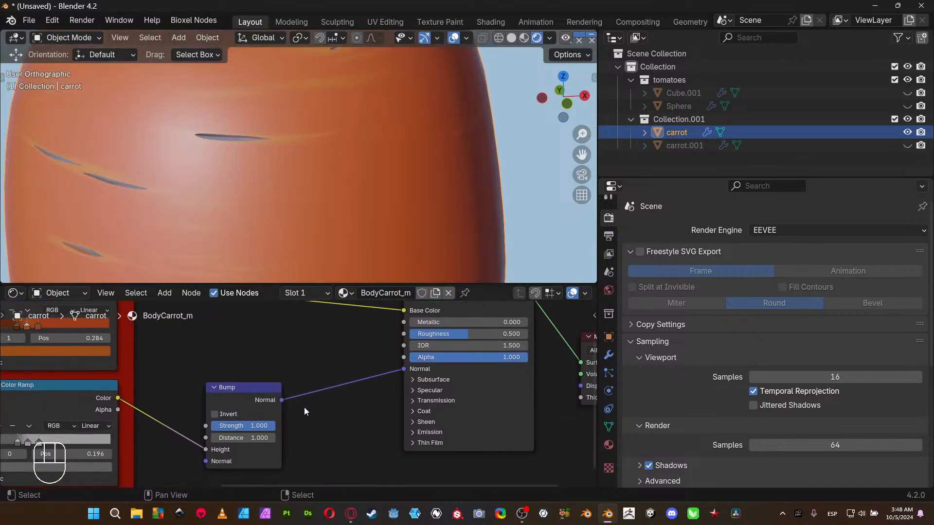
middle_drag(309, 412, 357, 378)
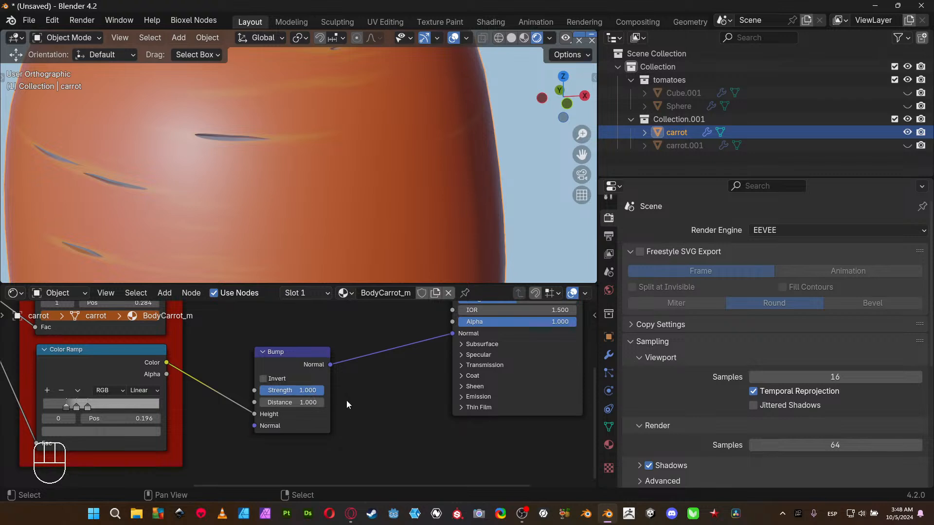
scroll(346, 400, up, 2)
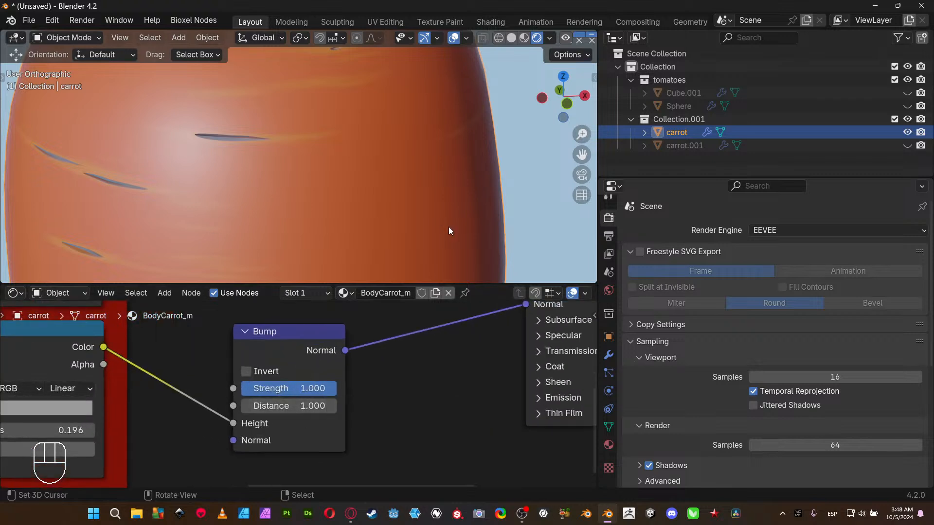
click(313, 403)
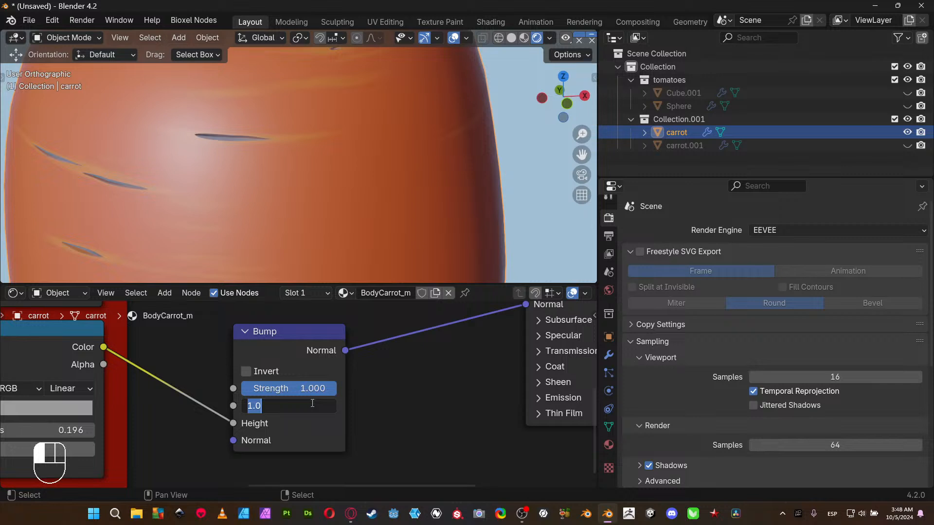
text(.025)
key(Return)
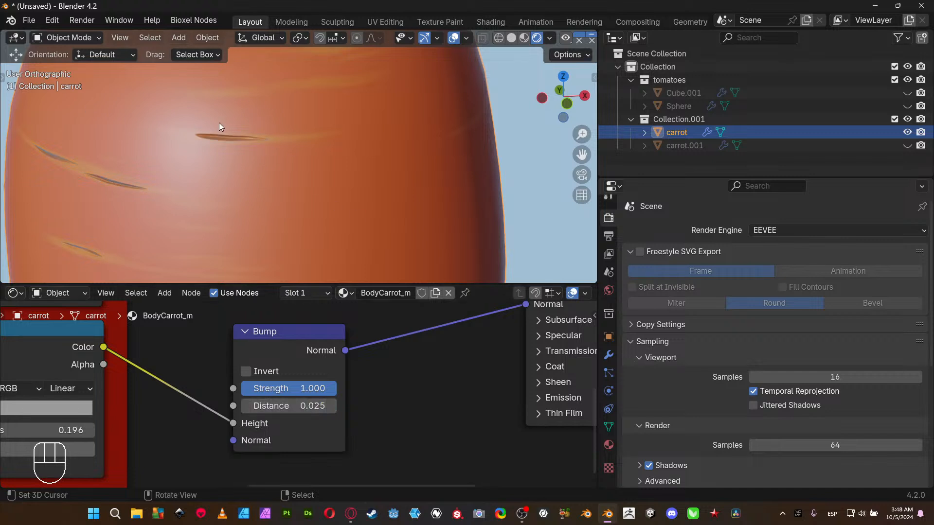
scroll(219, 126, up, 1)
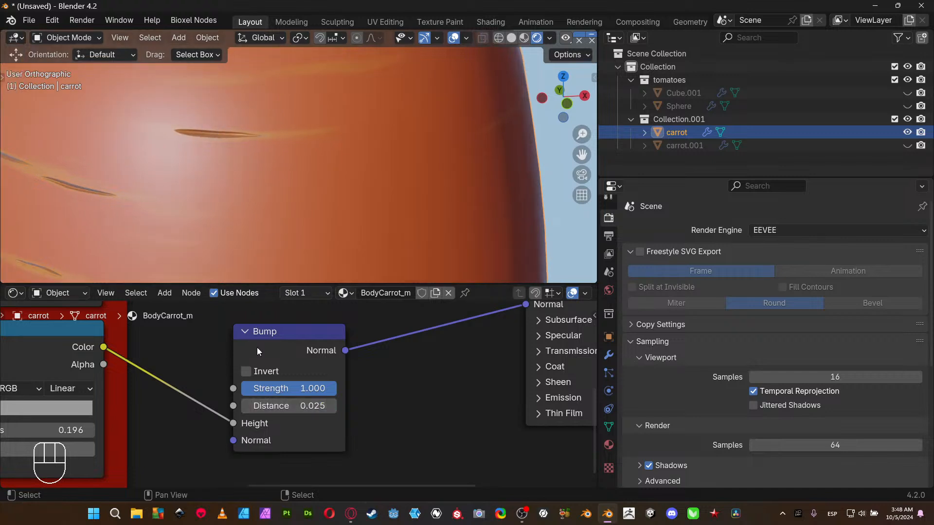
- Set the Bump node's Strength to 0.250 and inspect the bump effect on the carrot's surface
click(305, 389)
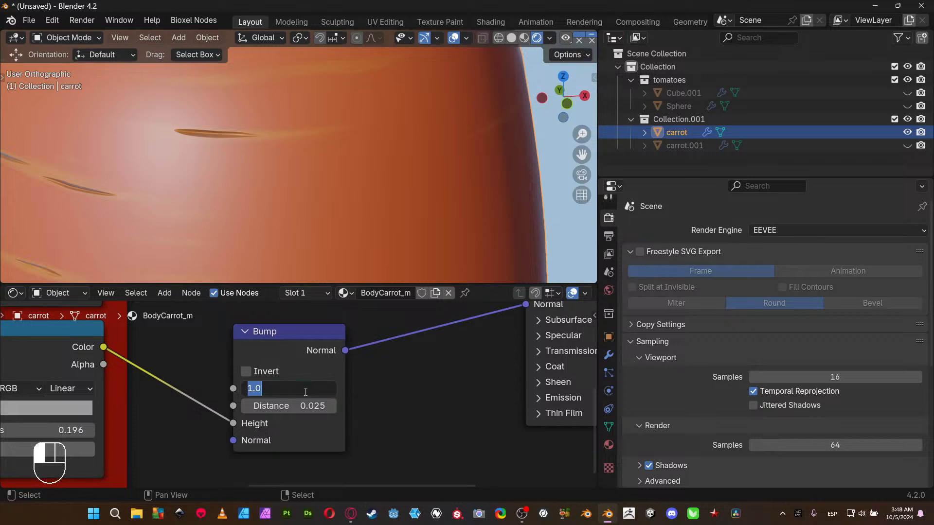
text(0.1)
key(Return)
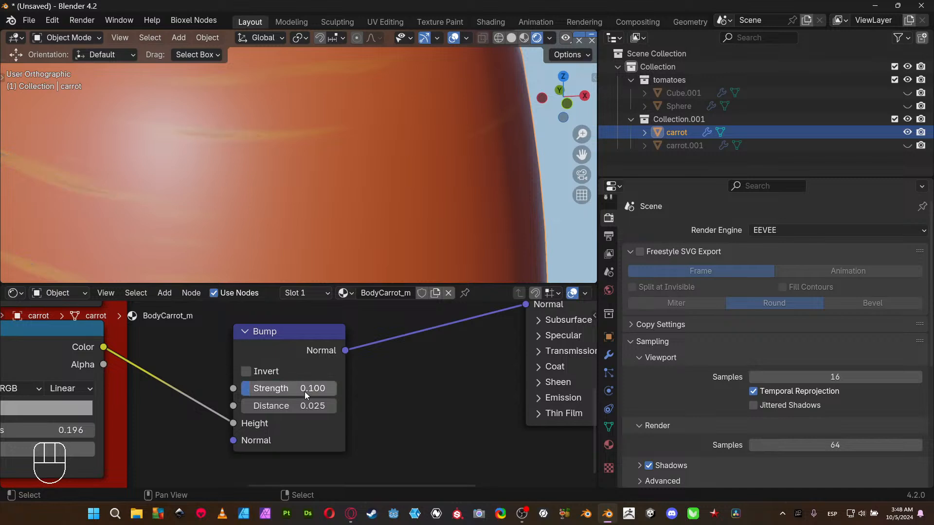
click(304, 392)
key(BackSpace)
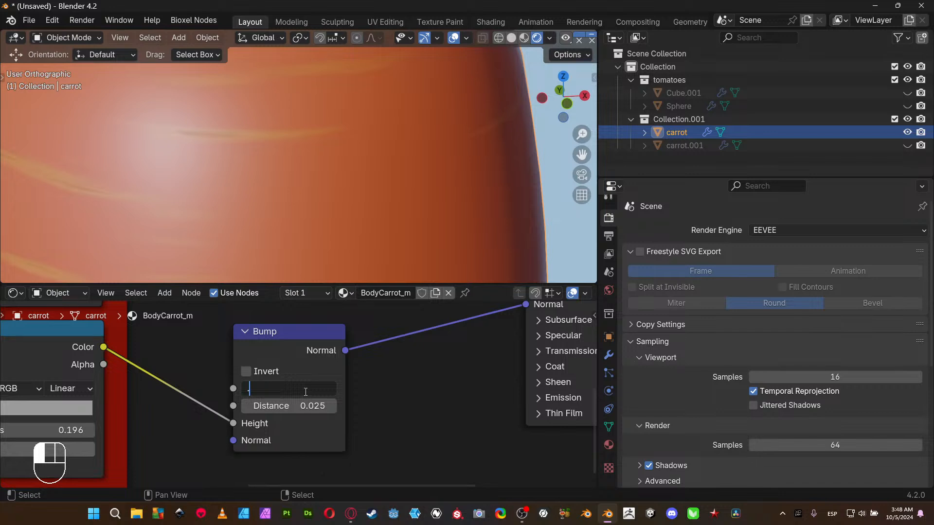
text(.250)
key(Return)
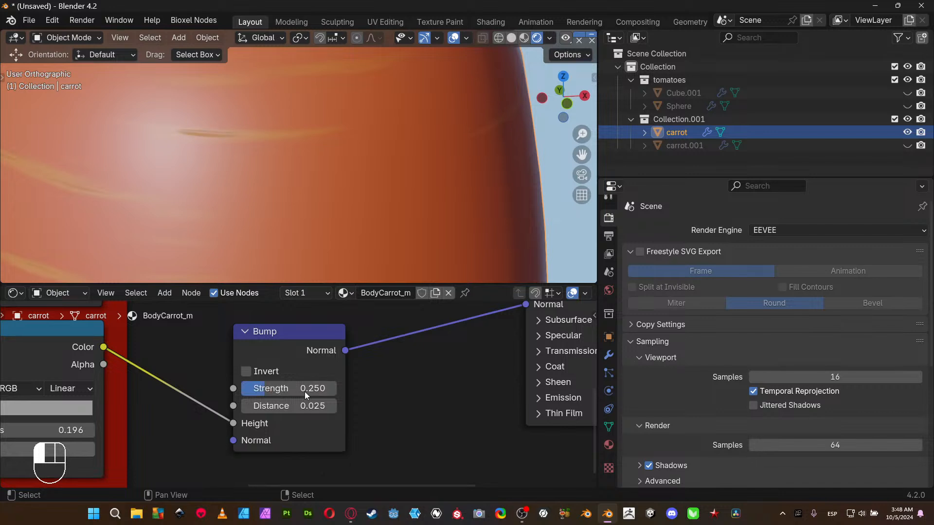
scroll(323, 186, down, 5)
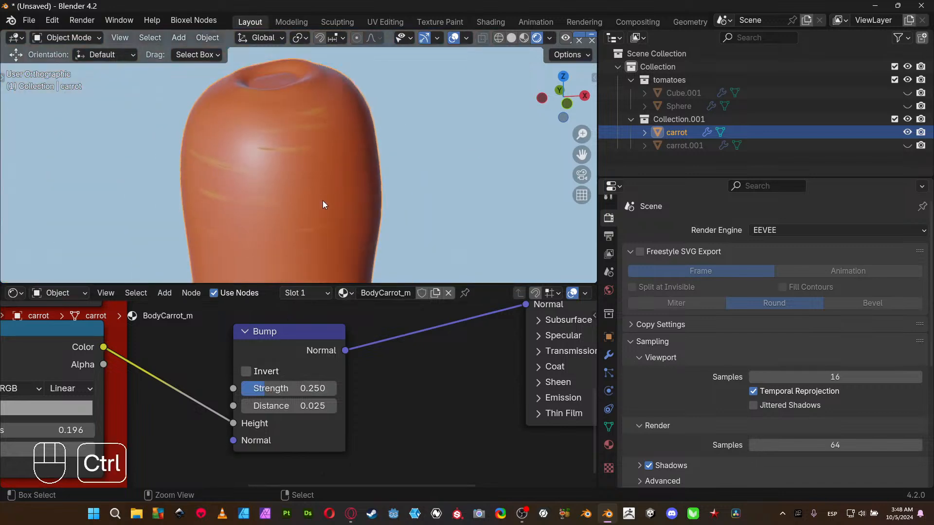
key(ctrl+space)
middle_drag(325, 313, 308, 273)
key(ctrl+space)
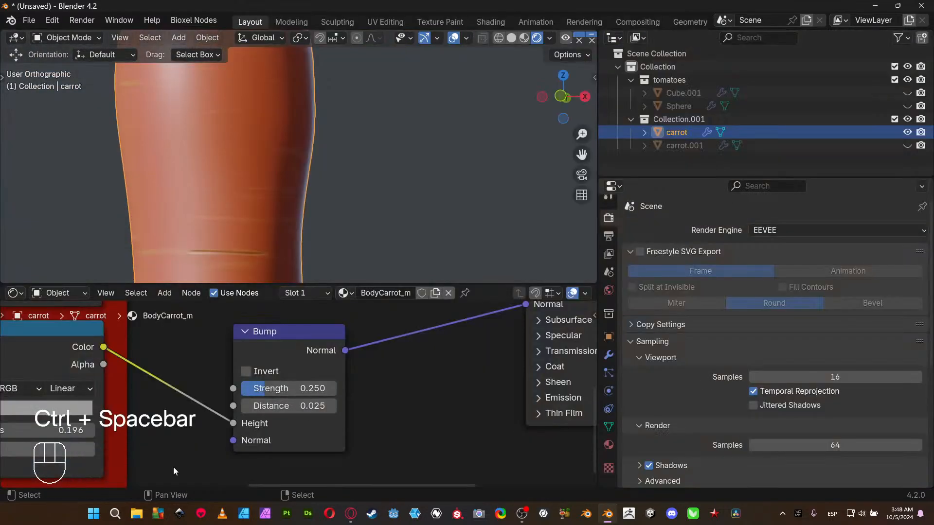
- Try to shift the last stop of the grayscale Color Ramp toward the light end
middle_drag(173, 467, 430, 442)
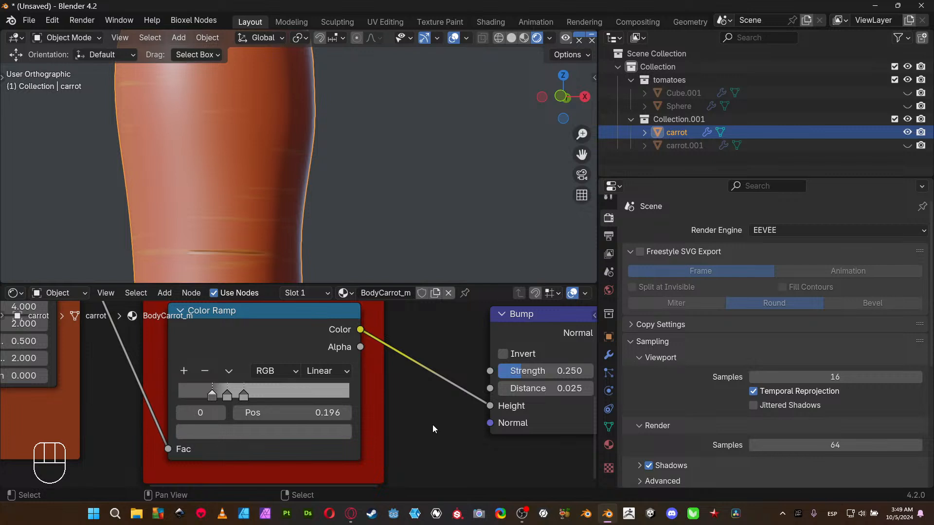
middle_drag(433, 424, 469, 449)
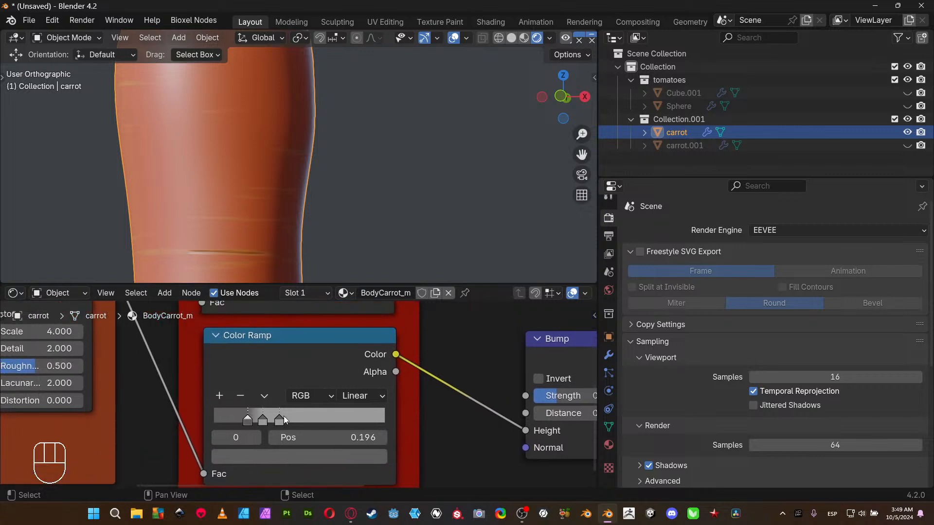
scroll(272, 419, up, 2)
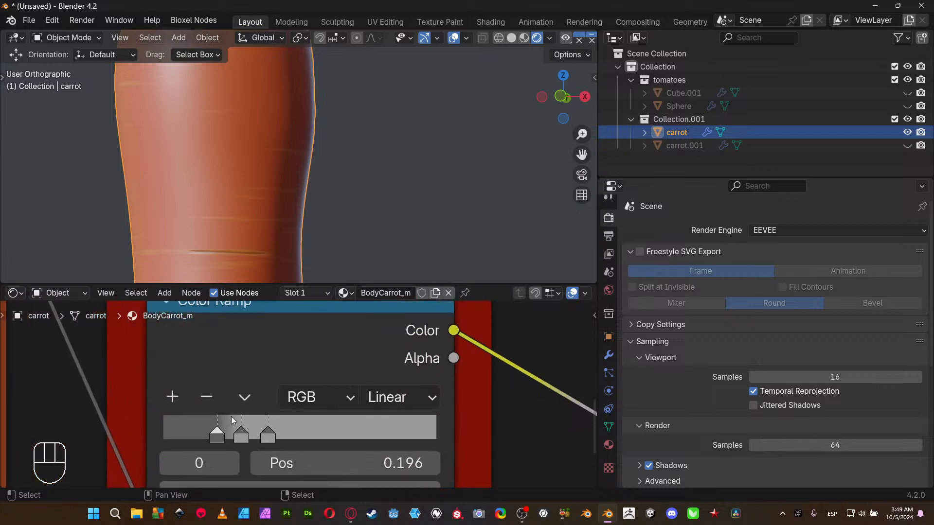
middle_drag(547, 436, 534, 399)
scroll(481, 419, up, 3)
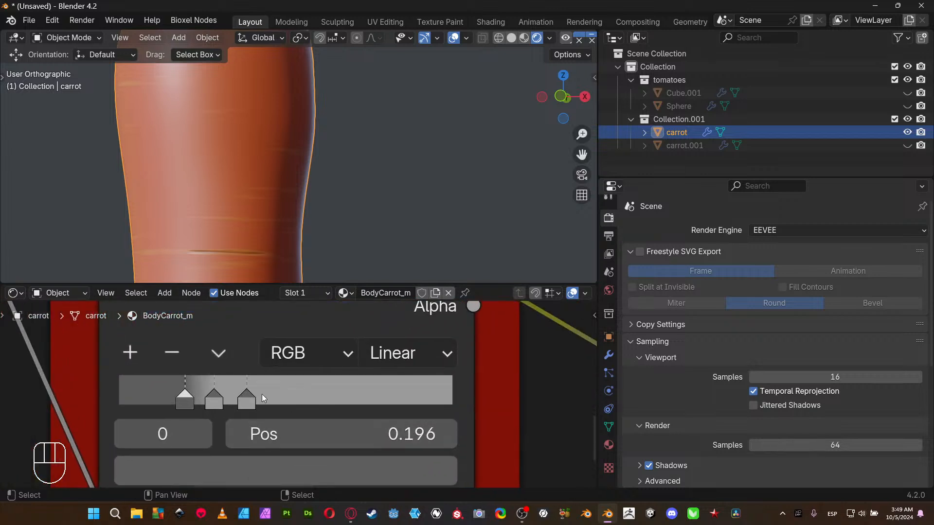
drag(253, 402, 309, 409)
key(ctrl+z)
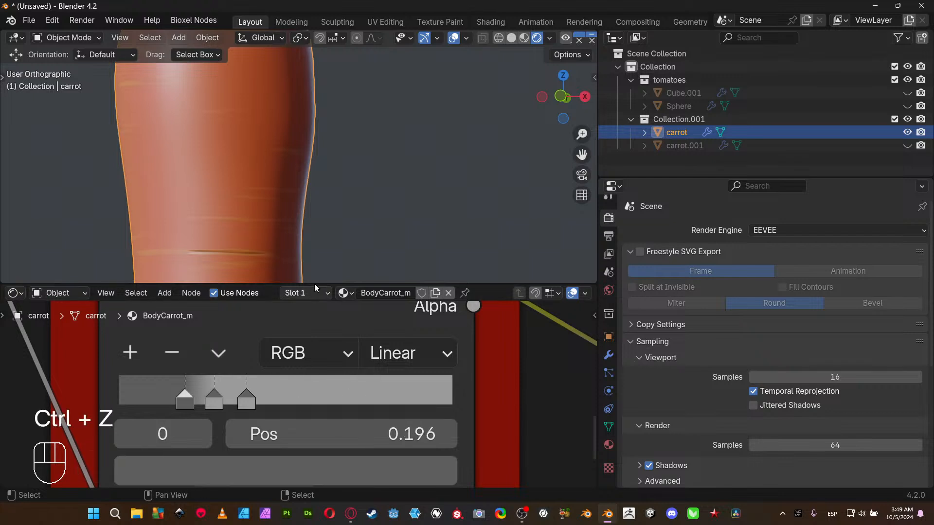
- Spread out the grayscale Color Ramp's three stops, placing them at positions 0.000, 0.395 and 1.000
scroll(294, 215, up, 3)
shift+middle_drag(219, 176, 407, 43)
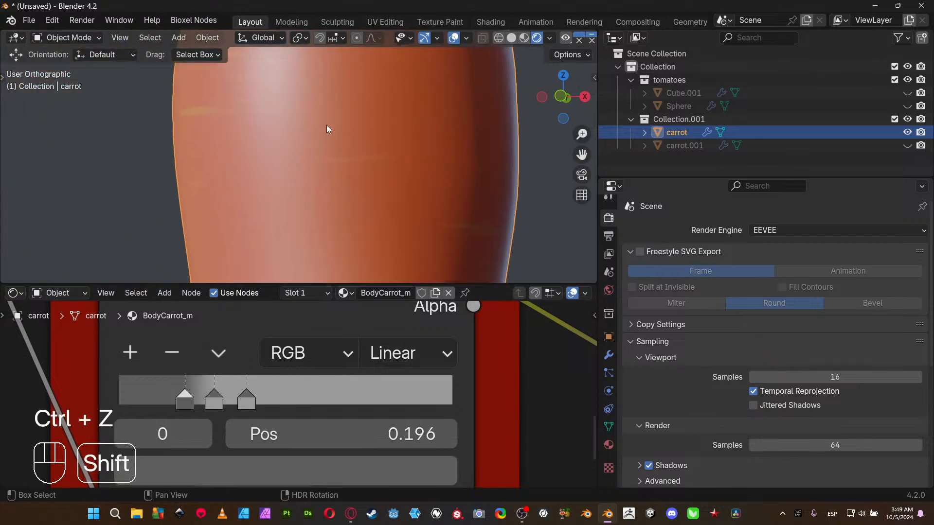
shift+middle_drag(327, 129, 291, 282)
middle_drag(273, 144, 284, 151)
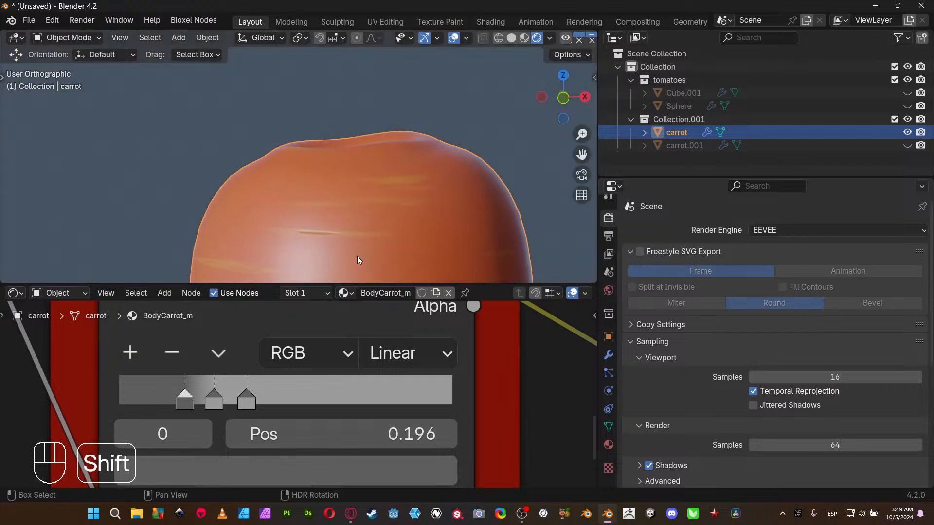
shift+middle_drag(357, 256, 355, 189)
drag(190, 400, 122, 407)
scroll(318, 221, up, 4)
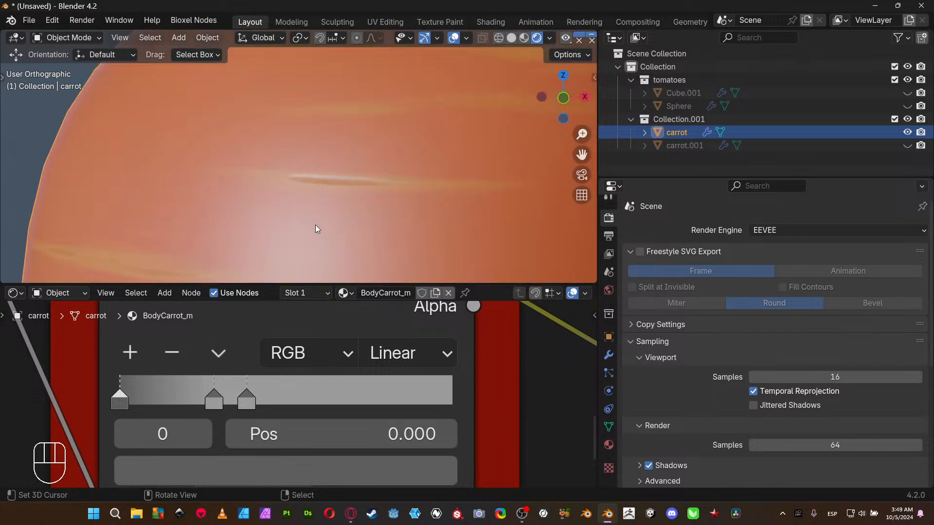
drag(247, 401, 477, 418)
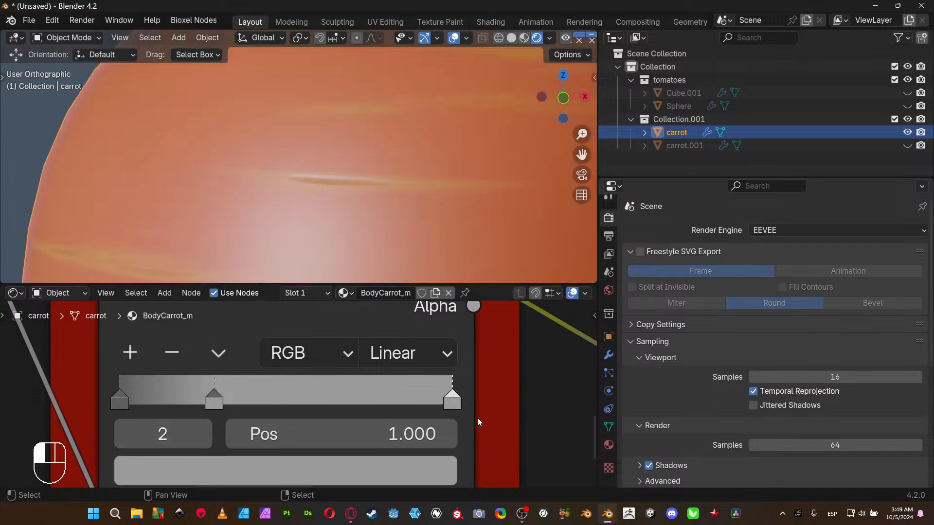
drag(214, 401, 251, 404)
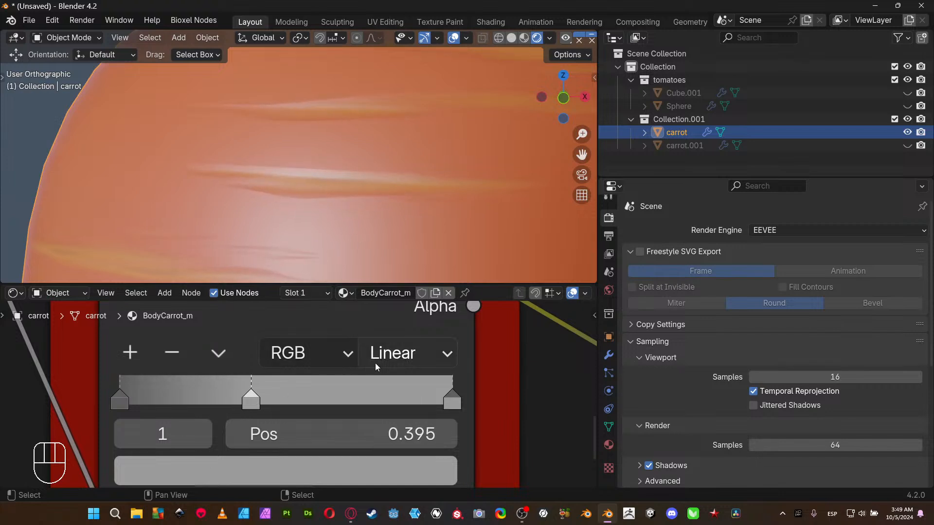
- Set the grayscale Color Ramp's interpolation to B-Spline and check the bump streaks near the carrot's top
click(407, 353)
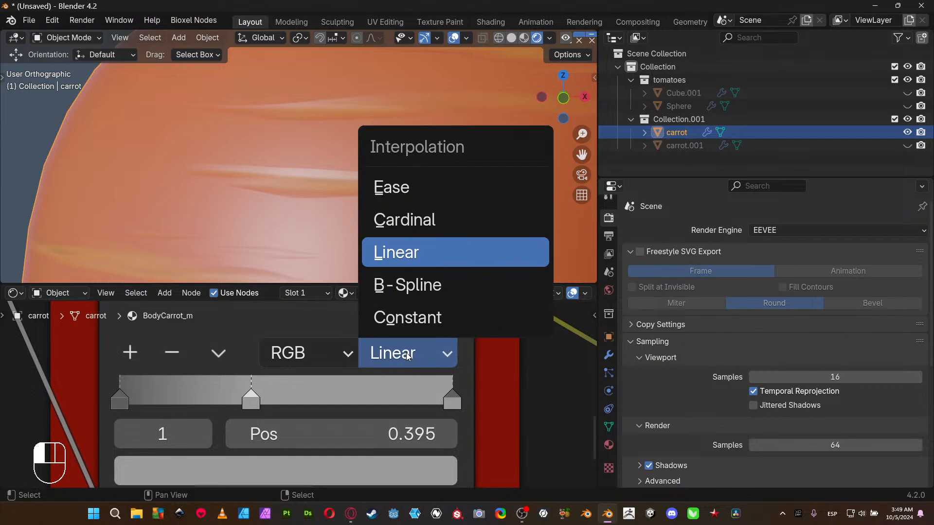
click(418, 295)
scroll(288, 174, down, 2)
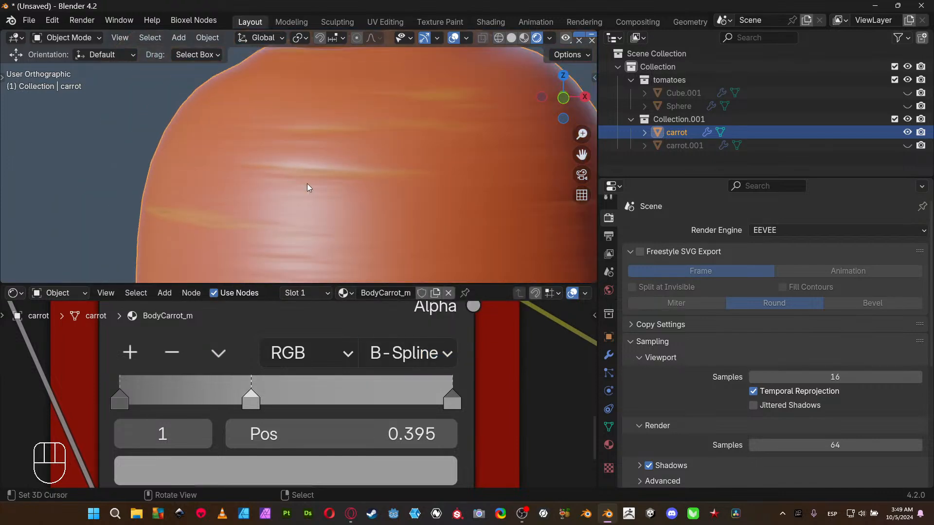
scroll(264, 151, up, 2)
scroll(297, 195, down, 3)
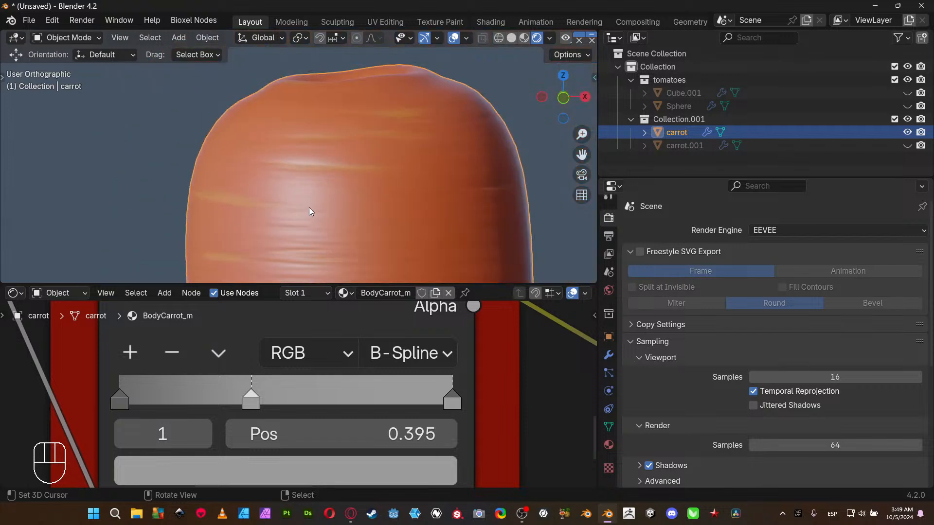
scroll(309, 207, up, 2)
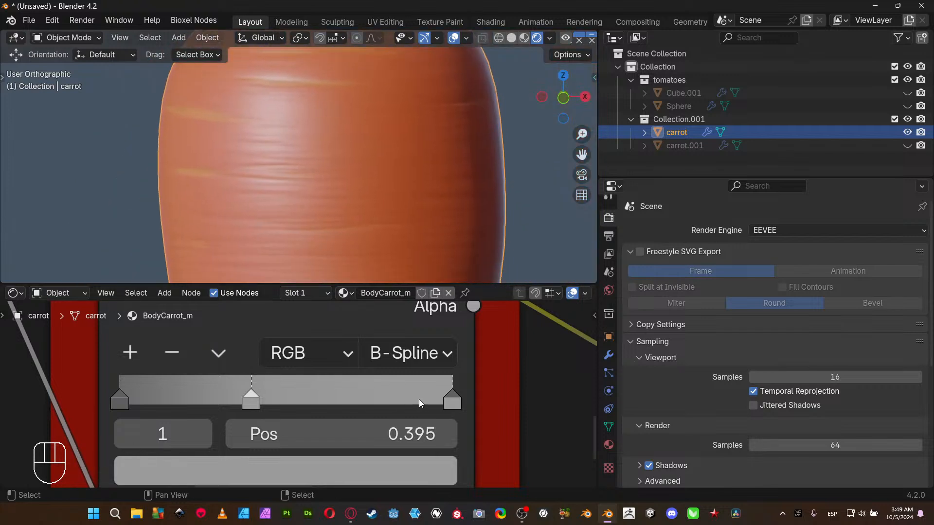
- Reposition the grayscale Color Ramp's last stop to 0.592 and its middle stop to 0.307
drag(450, 396, 308, 386)
scroll(209, 154, up, 3)
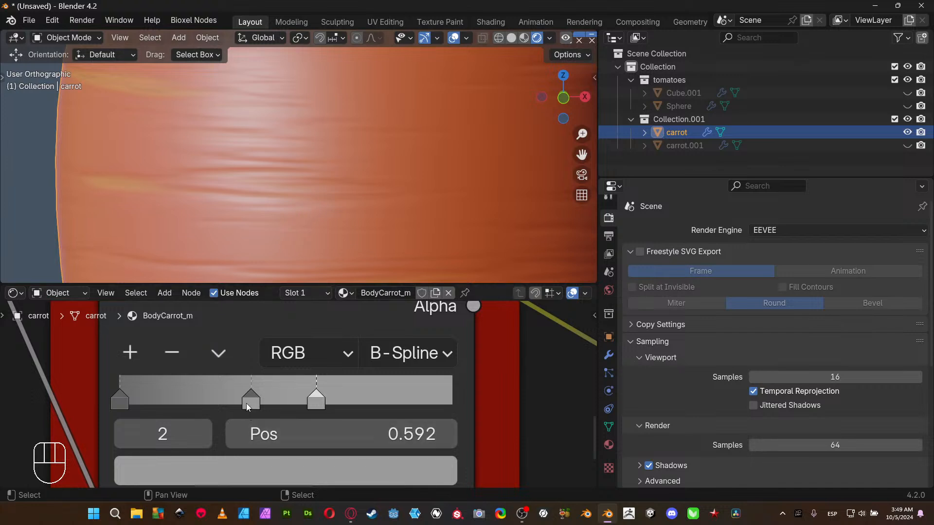
drag(250, 401, 217, 401)
scroll(302, 223, down, 5)
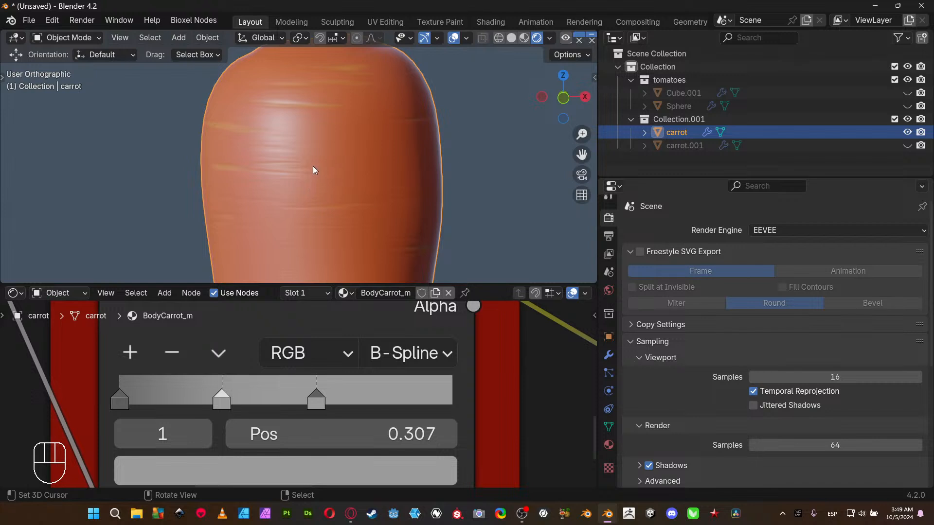
- Examine the color streaks and bump detail along the carrot's full length in an enlarged viewport
middle_drag(313, 168, 298, 170)
key(ctrl+space)
scroll(339, 238, down, 6)
shift+middle_drag(436, 340, 374, 170)
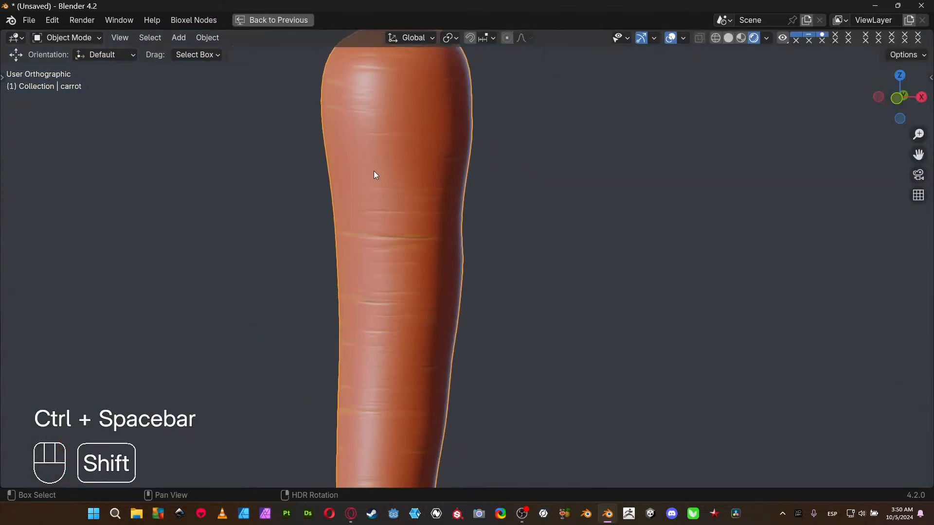
scroll(331, 227, up, 1)
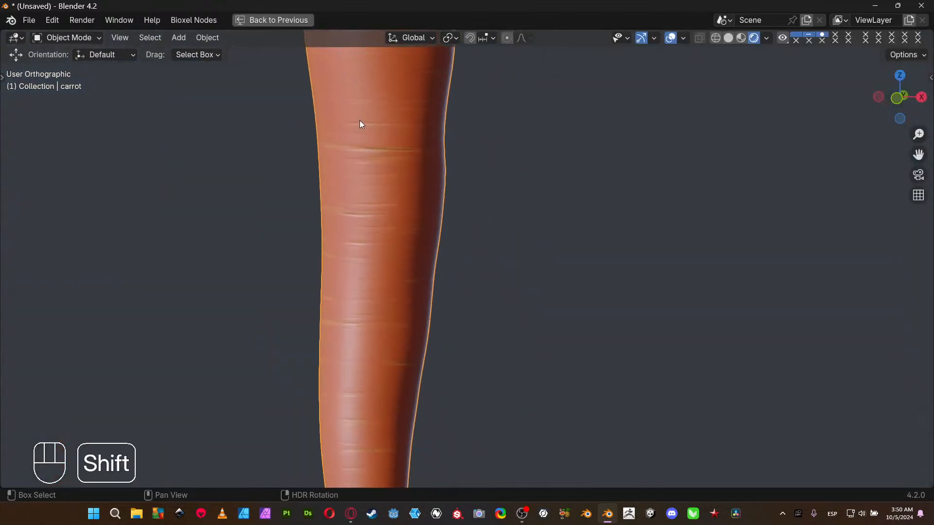
shift+middle_drag(360, 125, 357, 396)
key(ctrl+space)
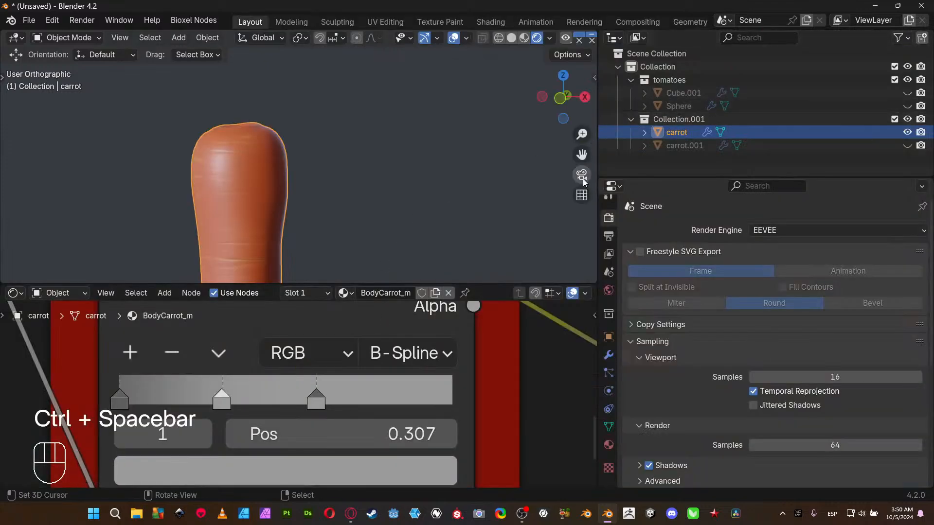
- Insert a Gamma node between the orange Color Ramp and the Principled BSDF's Base Color
scroll(535, 360, down, 4)
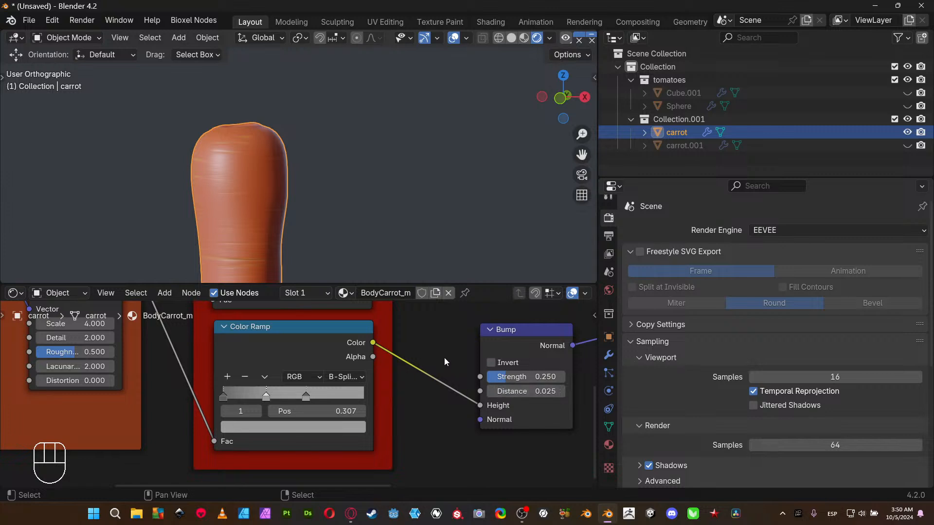
middle_drag(443, 358, 358, 448)
middle_drag(355, 358, 358, 401)
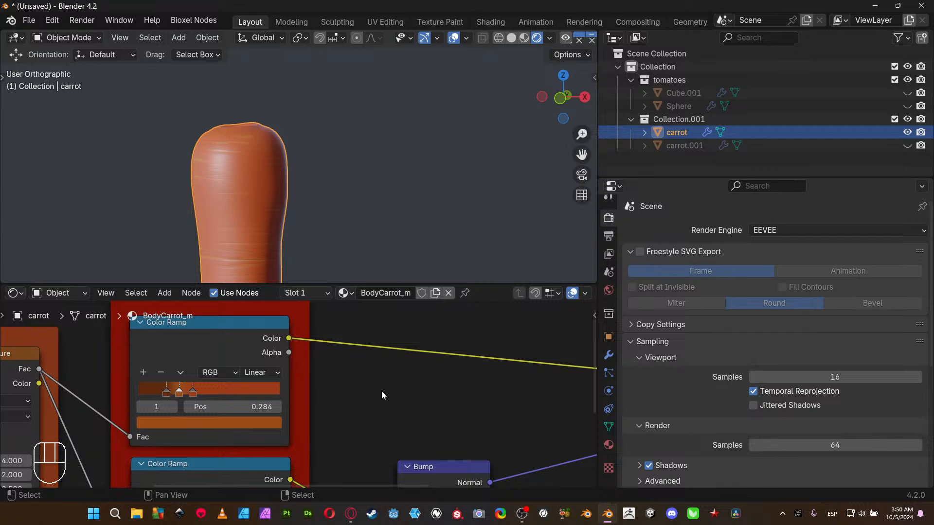
middle_drag(381, 391, 278, 389)
key(shift+a)
mouse_move(282, 327)
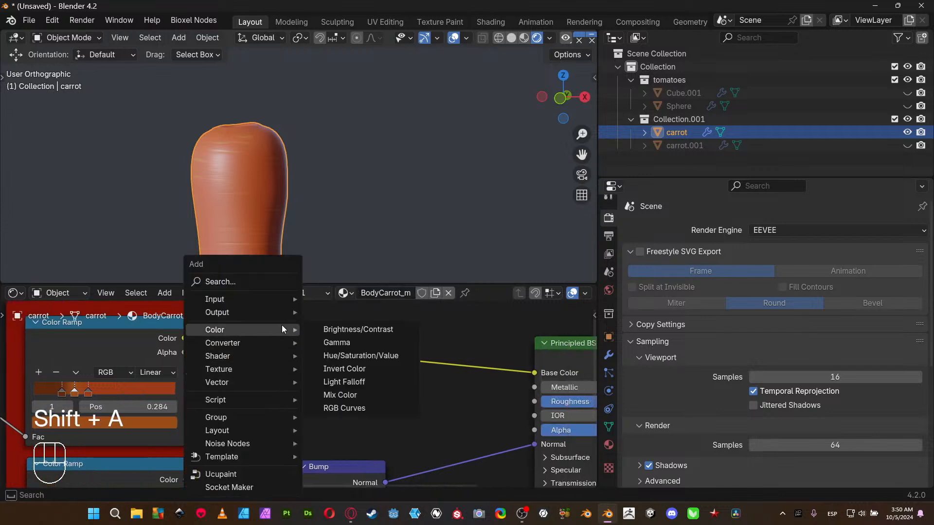
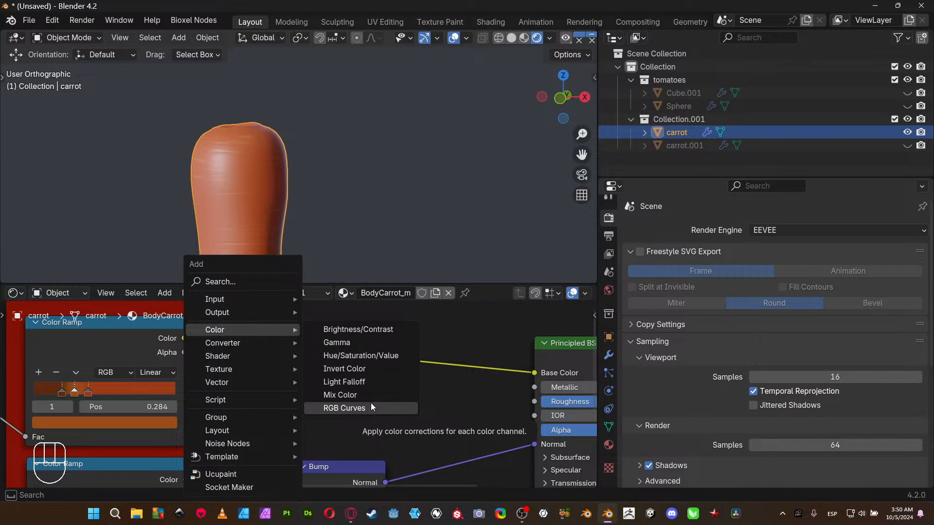
click(347, 343)
click(272, 358)
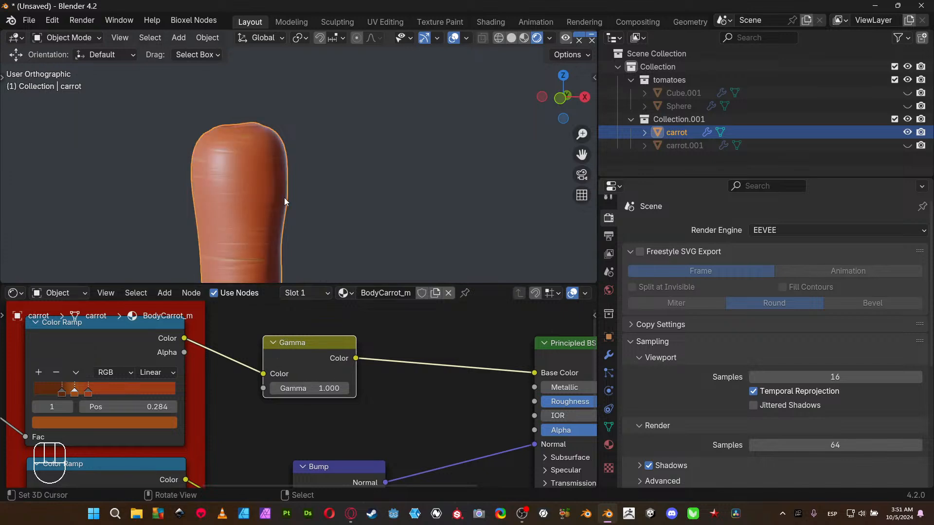
- Set the Gamma node's value to 1.100 and check the color around the carrot's top
scroll(284, 197, up, 3)
shift+middle_drag(254, 226, 294, 176)
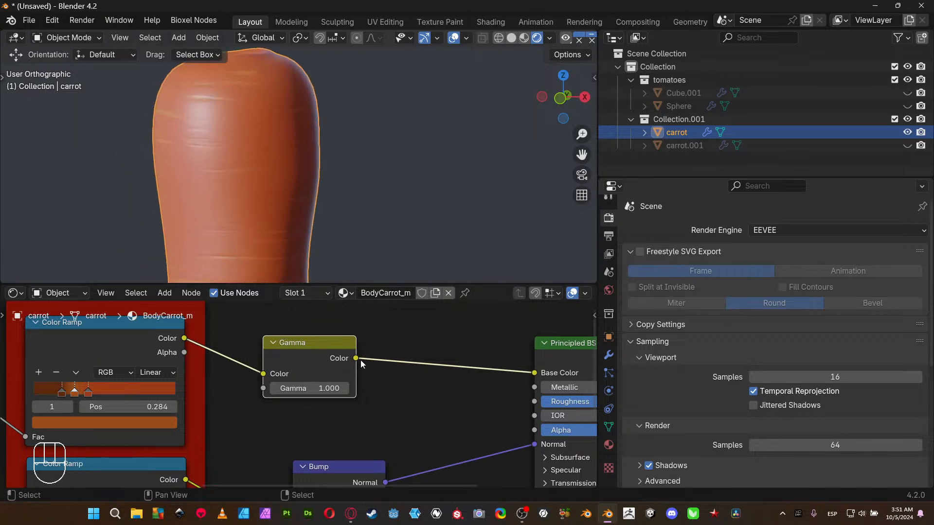
click(348, 392)
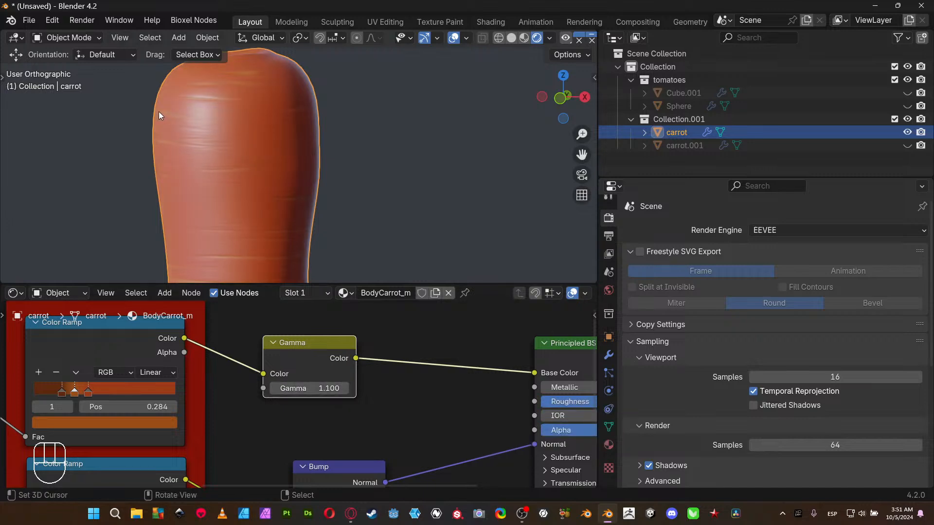
middle_drag(180, 127, 229, 154)
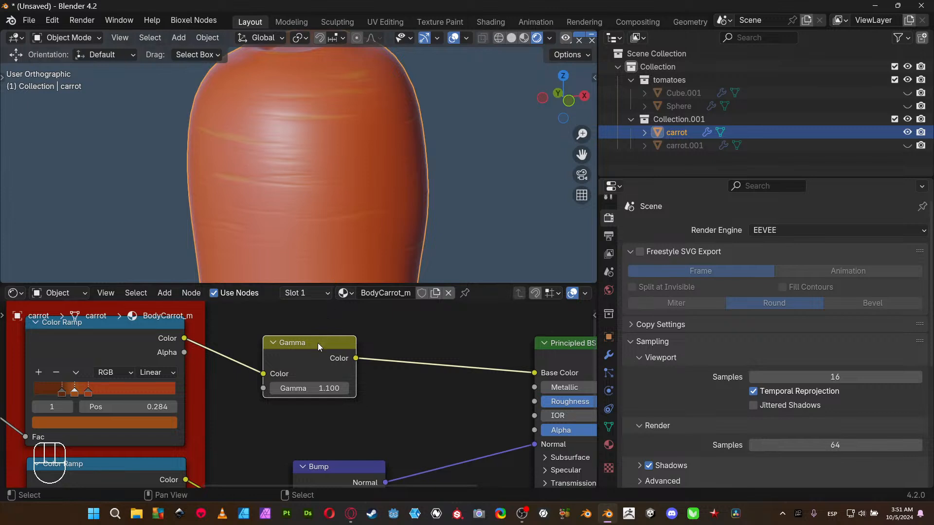
- Set the Gamma node's value to 1.184 and check the color along the carrot's body
middle_drag(412, 436, 313, 428)
scroll(331, 456, up, 2)
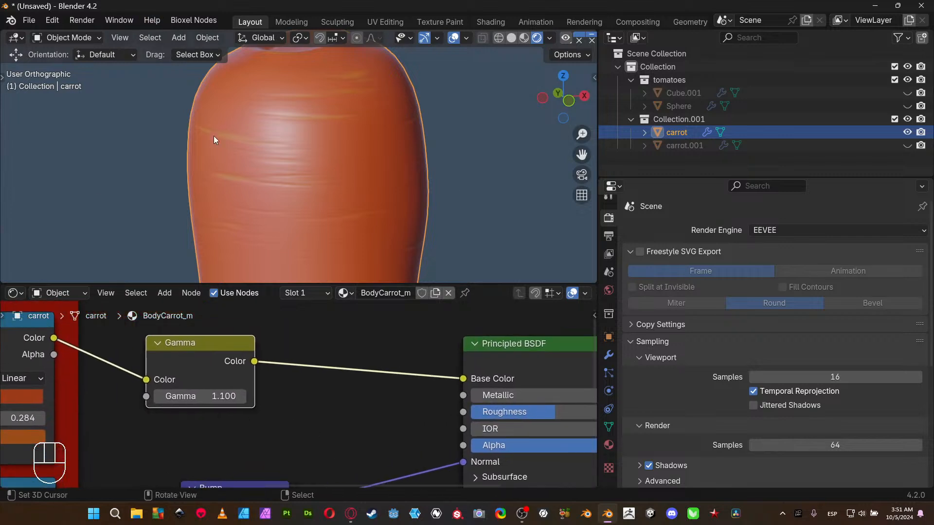
click(221, 396)
text(1.)
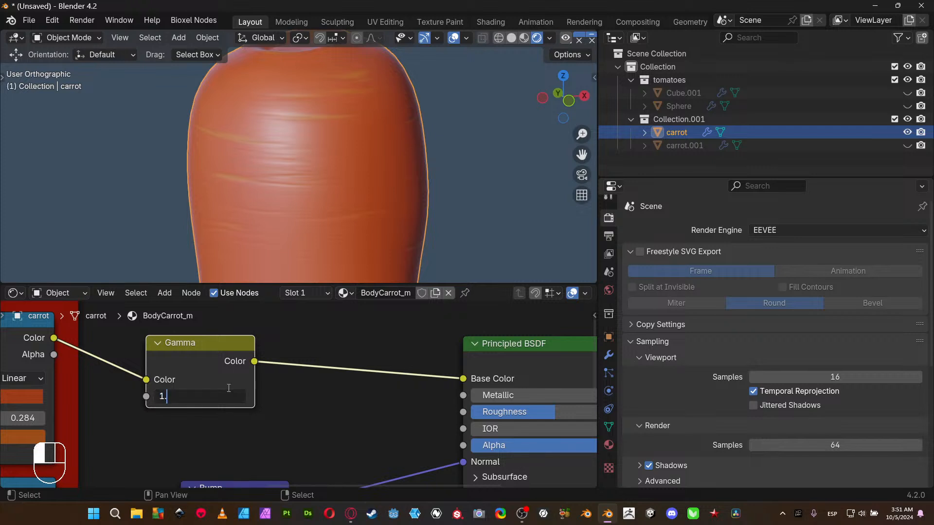
text(1)
text(84)
key(Return)
scroll(288, 172, down, 10)
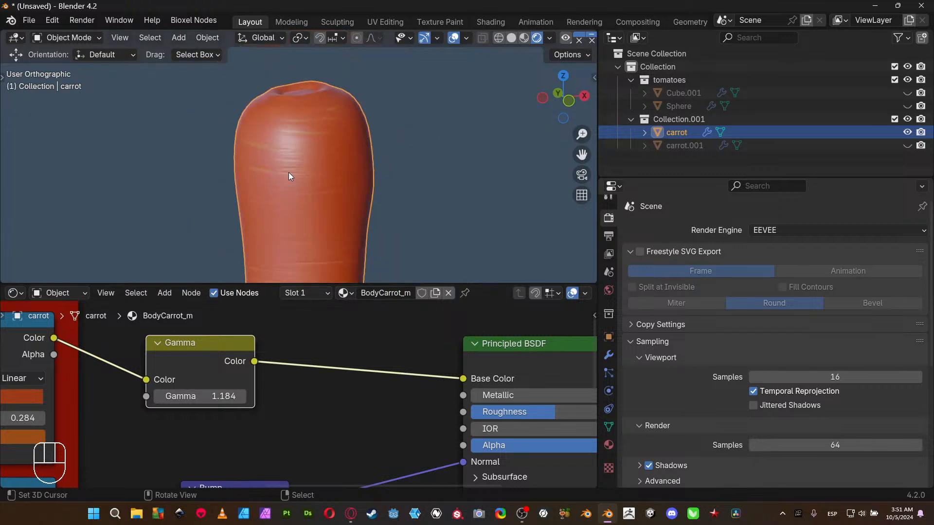
scroll(275, 127, up, 10)
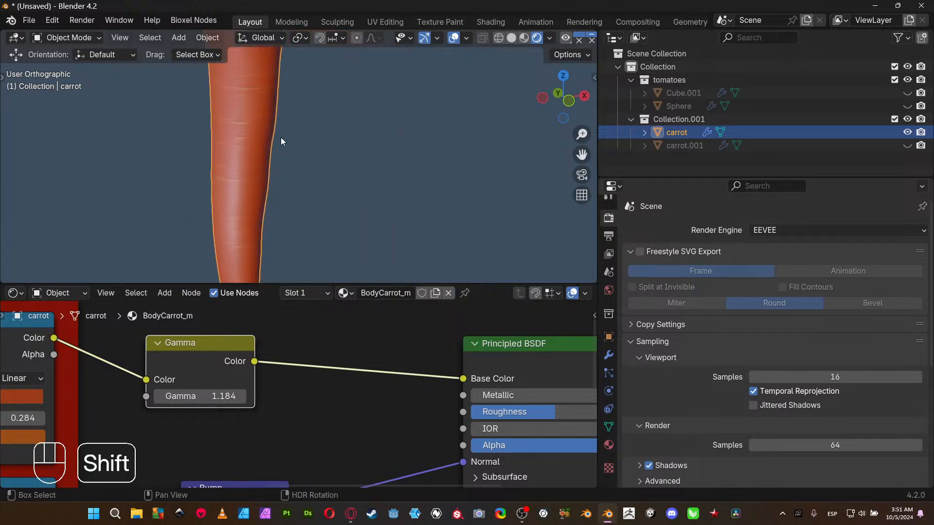
shift+middle_drag(299, 212, 343, 224)
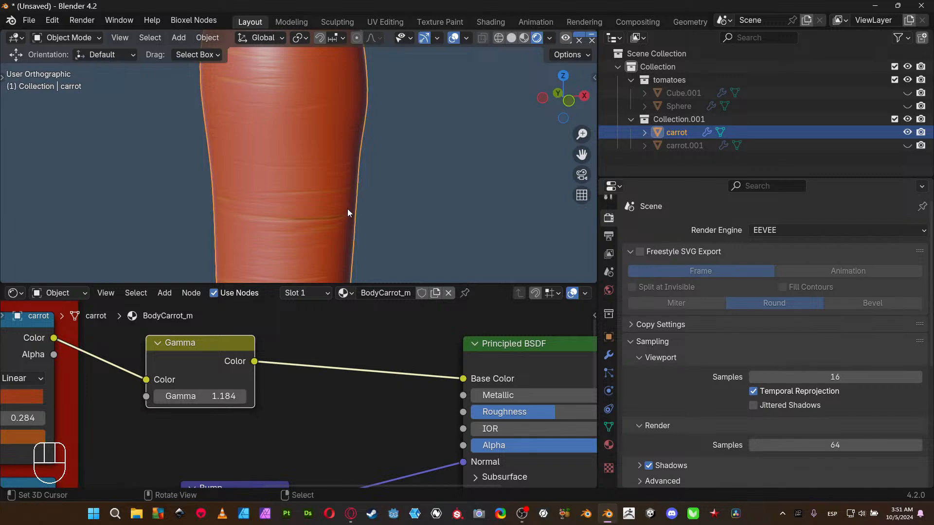
scroll(355, 143, down, 2)
scroll(346, 152, up, 3)
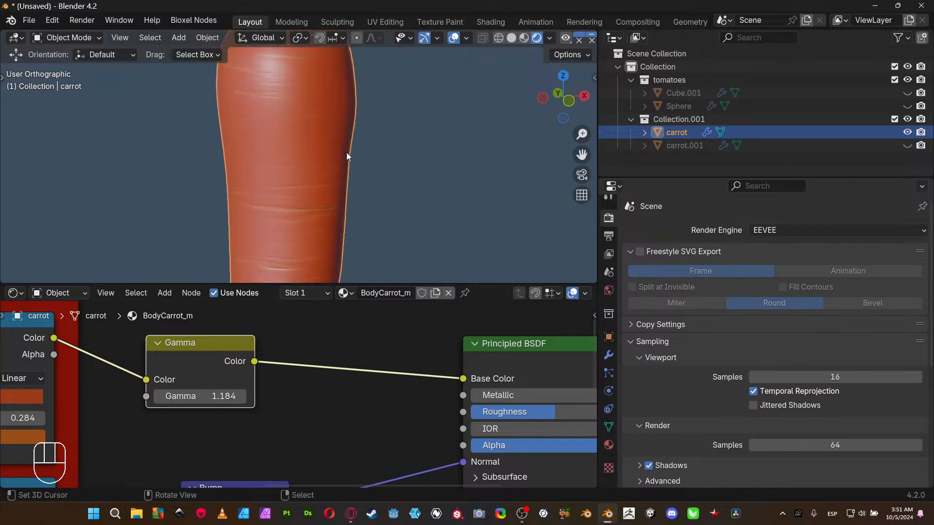
- Enlarge the node editor area and align the Bump node directly beneath the Gamma node
scroll(315, 374, down, 1)
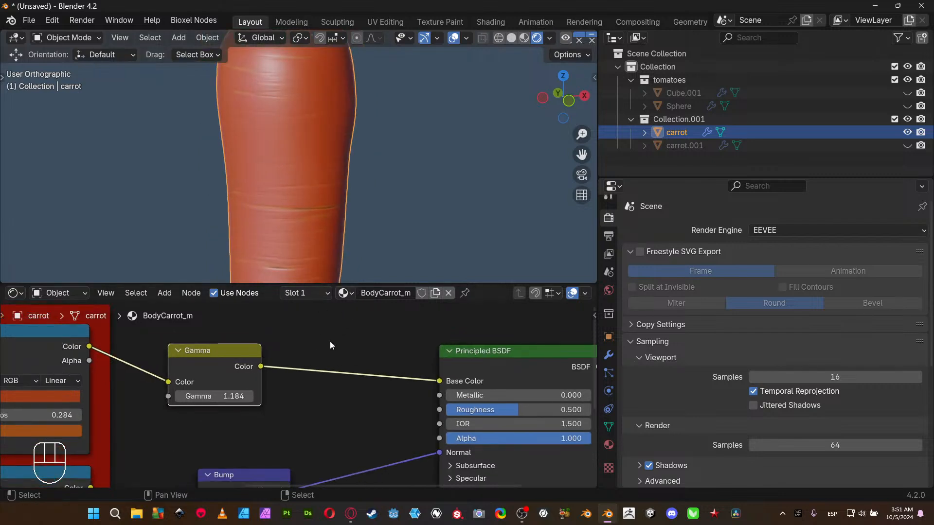
scroll(311, 380, down, 2)
middle_drag(294, 392, 314, 363)
key(ctrl+space)
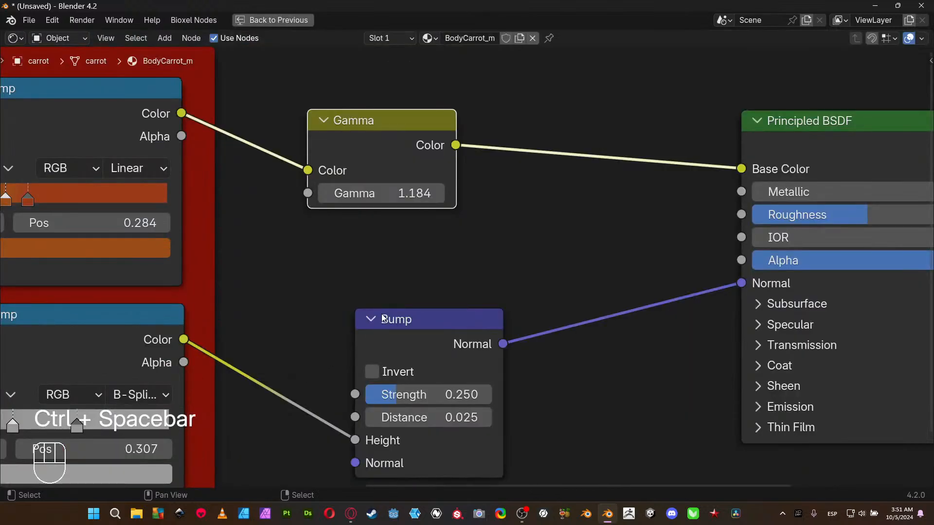
key(ctrl+space)
scroll(323, 384, down, 2)
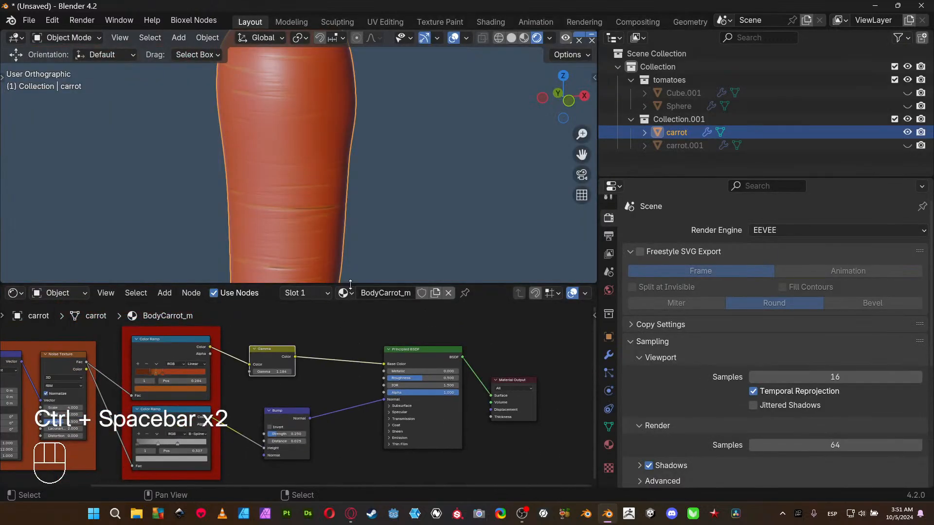
drag(350, 284, 360, 125)
middle_drag(292, 282, 376, 275)
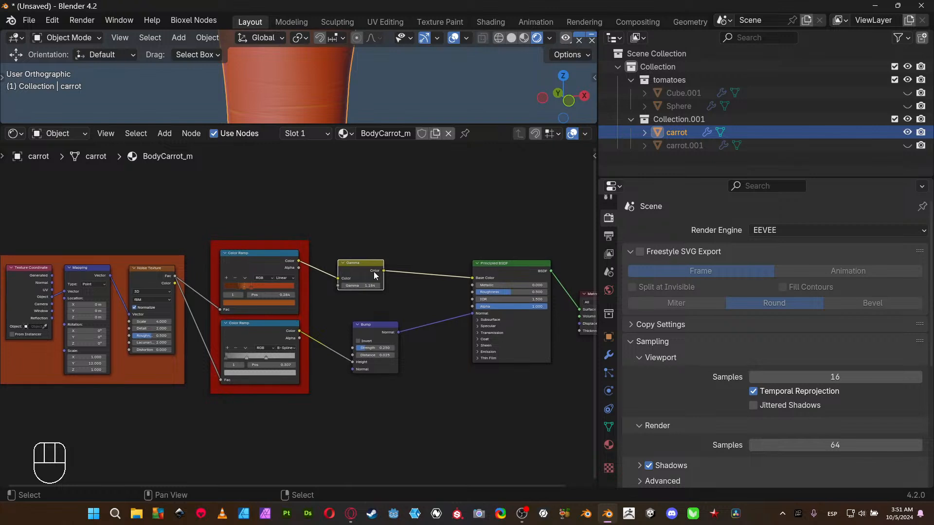
drag(379, 330, 364, 330)
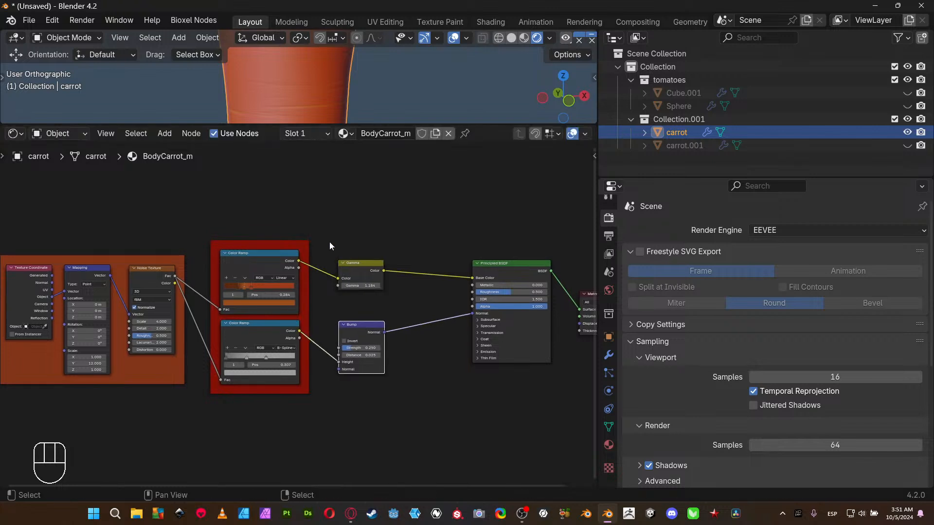
- Join the Gamma and Bump nodes in a new frame and enable its custom color
drag(330, 243, 410, 412)
key(ctrl)
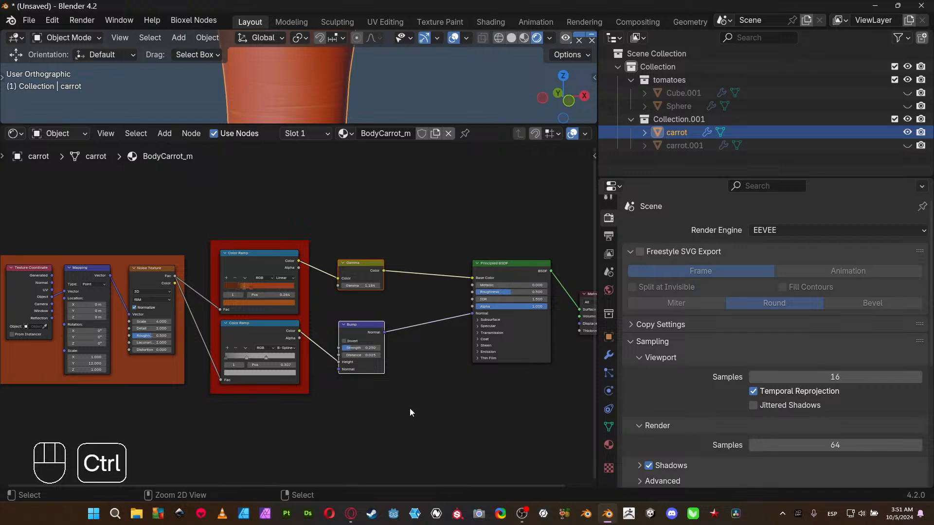
key(ctrl+j)
key(n)
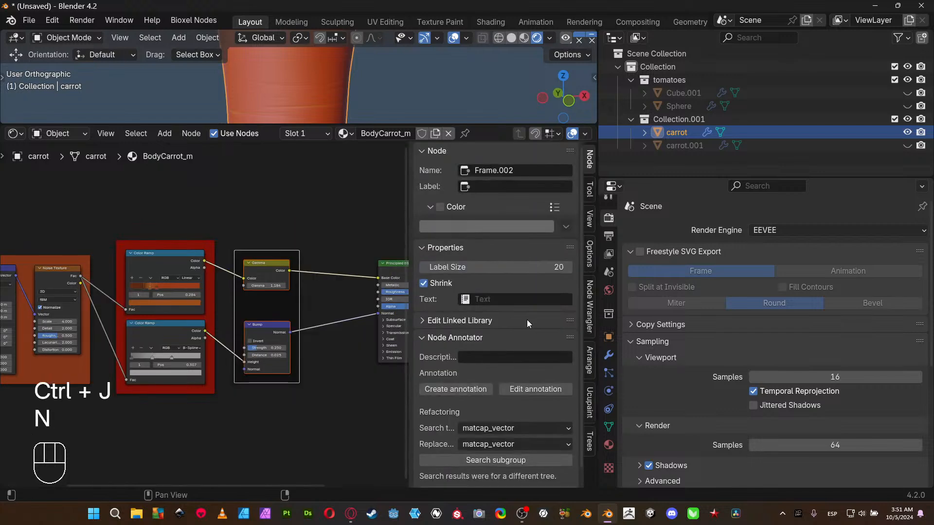
click(440, 207)
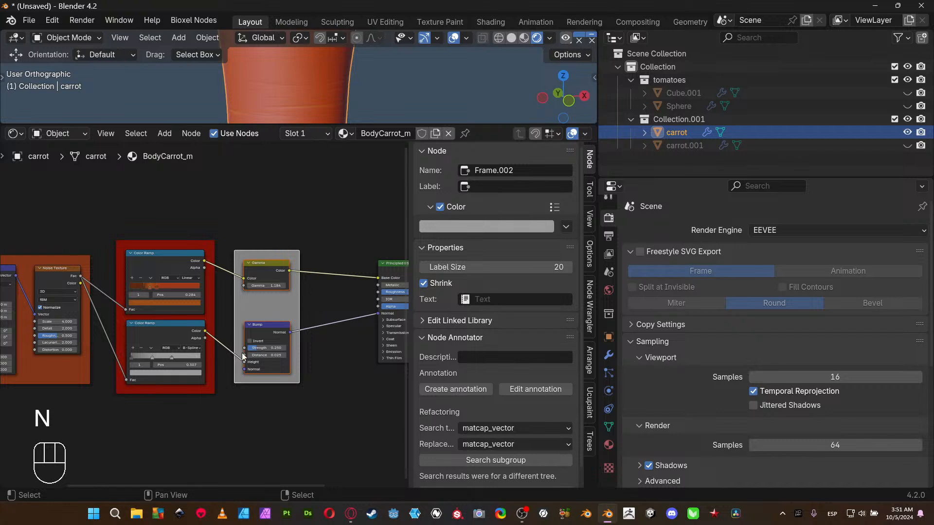
- Label the frame around the Gamma and Bump nodes "ctrls"
click(485, 191)
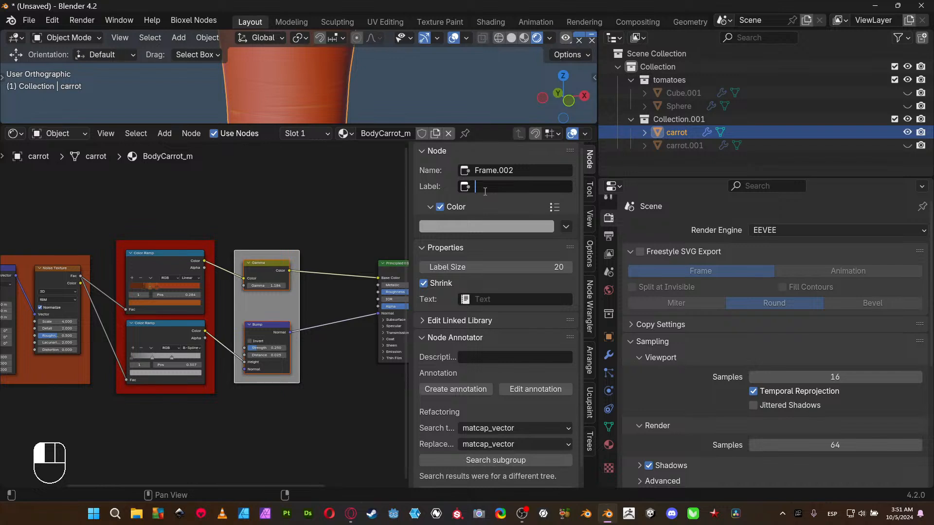
text(ctrls)
key(Return)
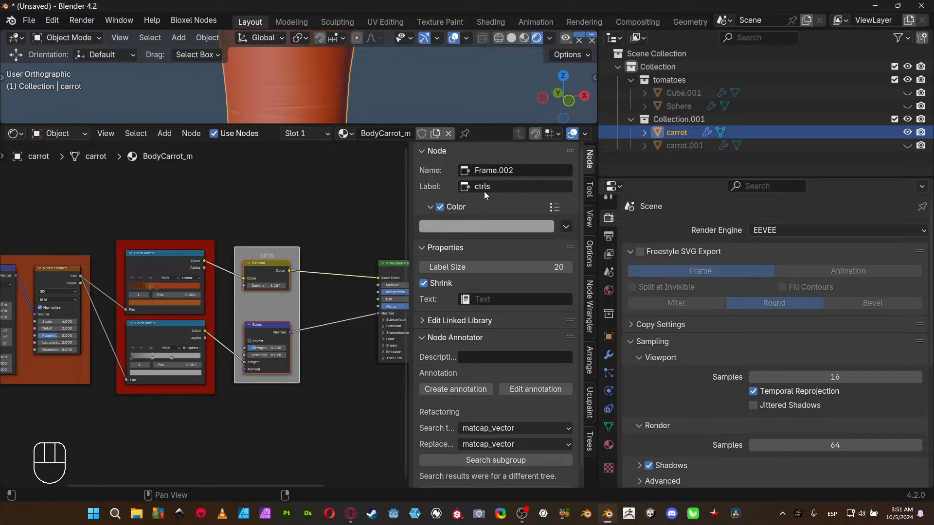
- Label the red frame around the two Color Ramp nodes "colors"
middle_drag(252, 236, 352, 247)
click(309, 254)
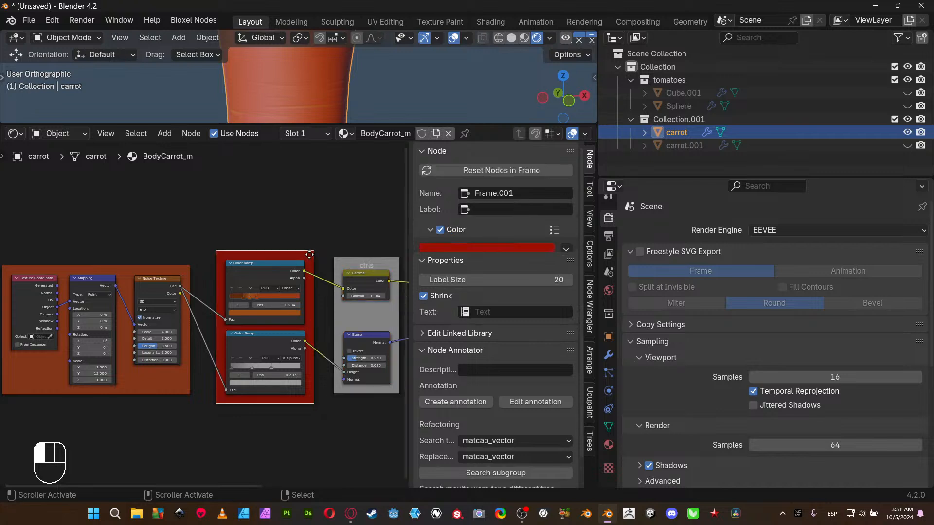
click(472, 209)
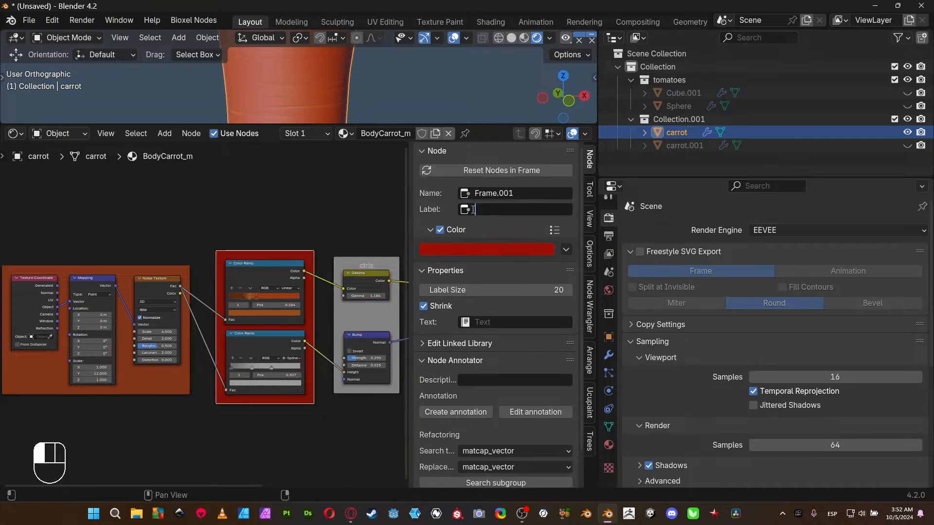
text(colors)
key(Return)
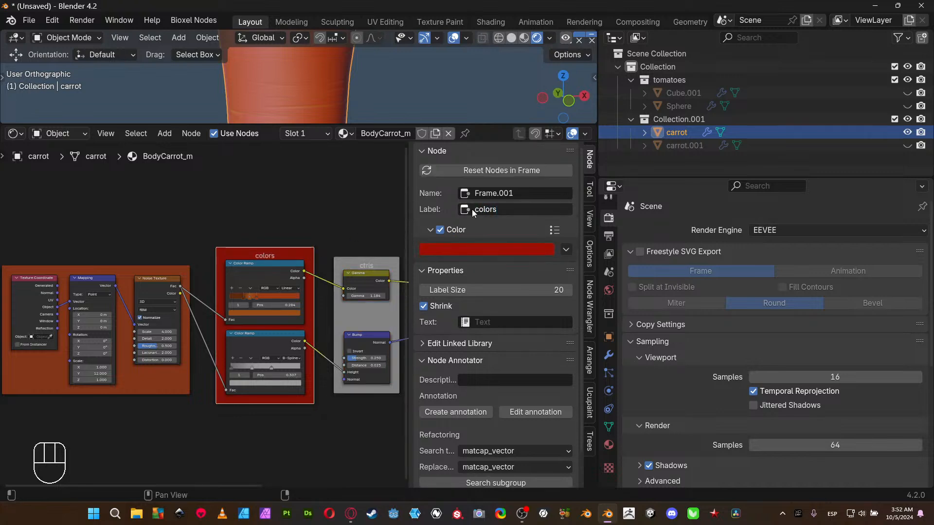
- Label the orange frame around the Texture Coordinate, Mapping and Noise Texture nodes "TC_T"
middle_drag(146, 220, 213, 221)
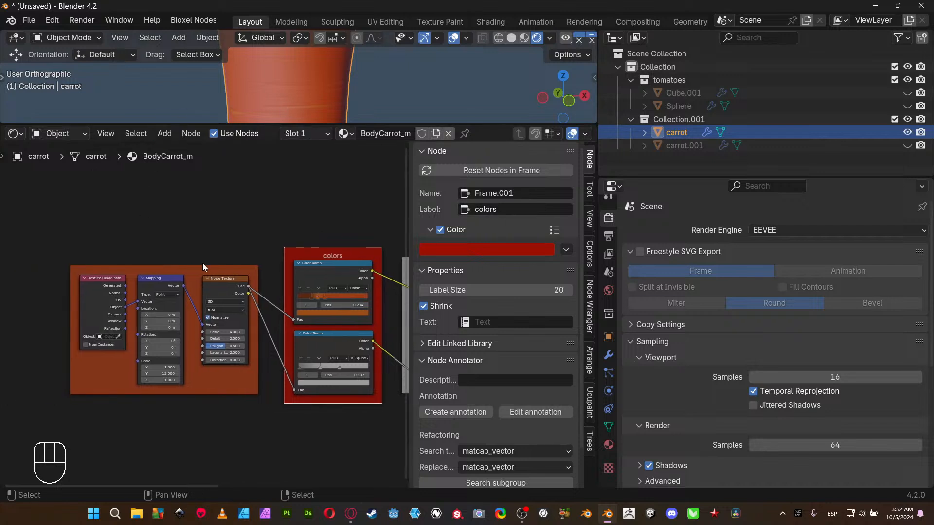
click(203, 267)
click(491, 209)
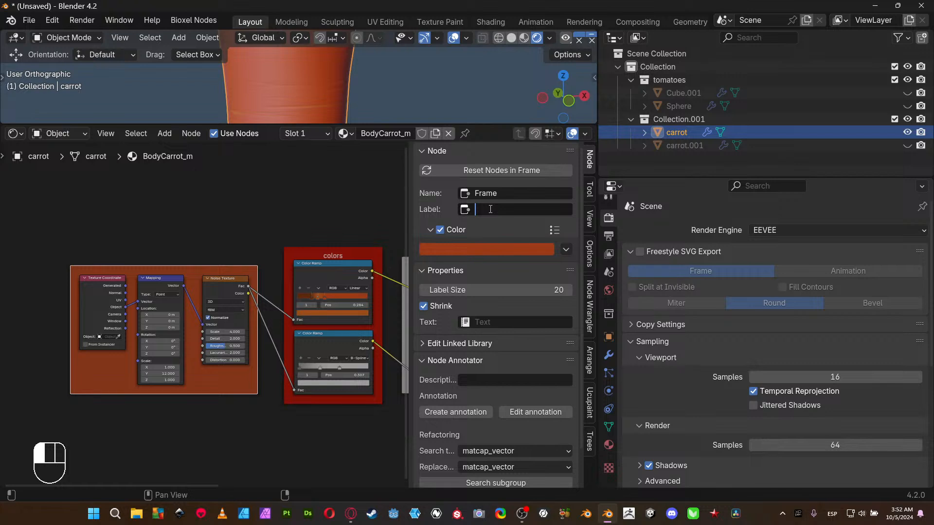
key(shift)
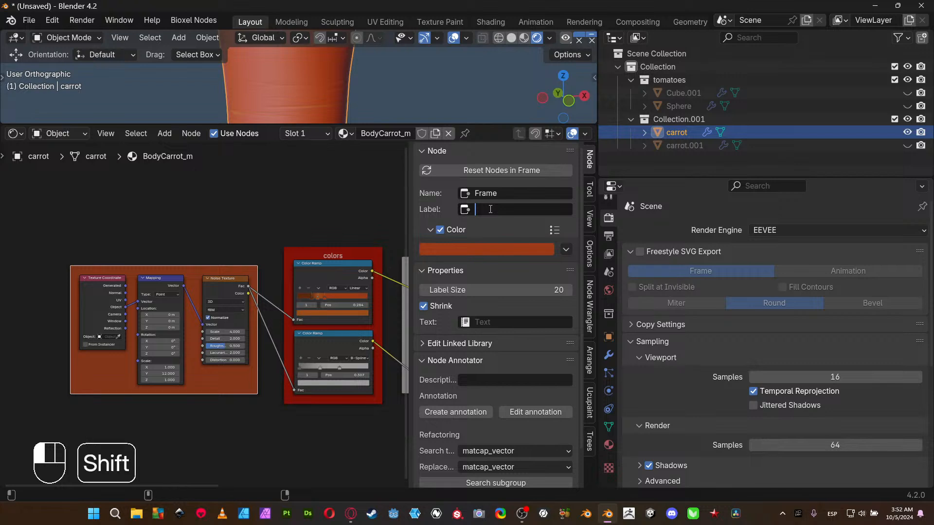
text(TC)
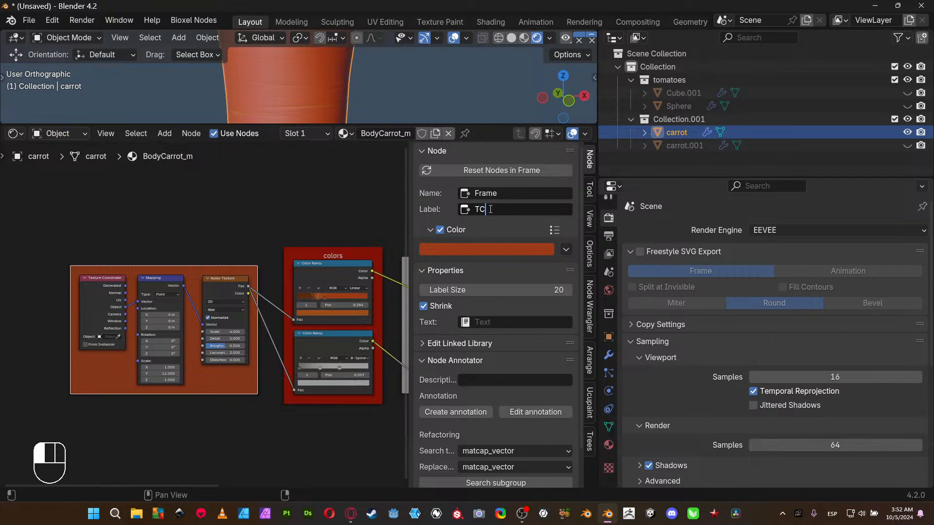
text(_T)
click(402, 254)
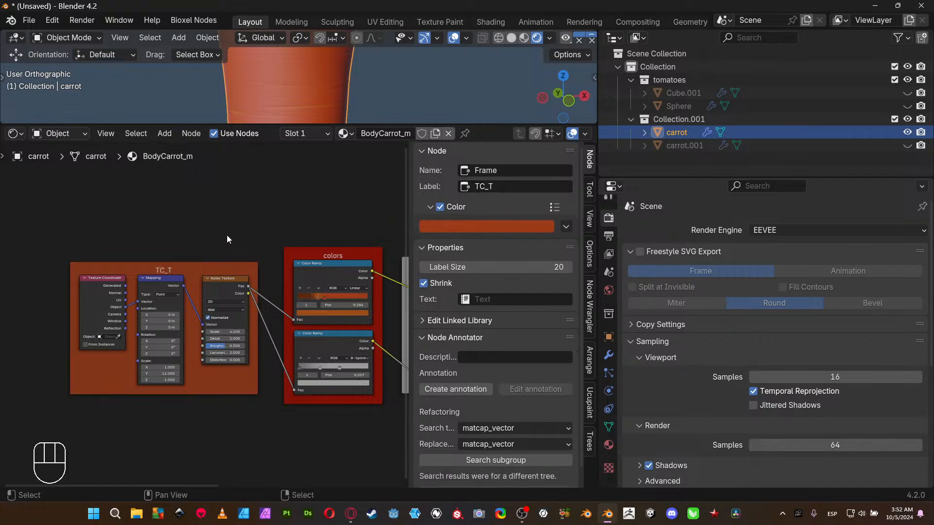
- Shift the TC_T frame slightly upward to bring it roughly level with the ctrls frame
middle_drag(226, 235, 156, 238)
drag(155, 267, 155, 262)
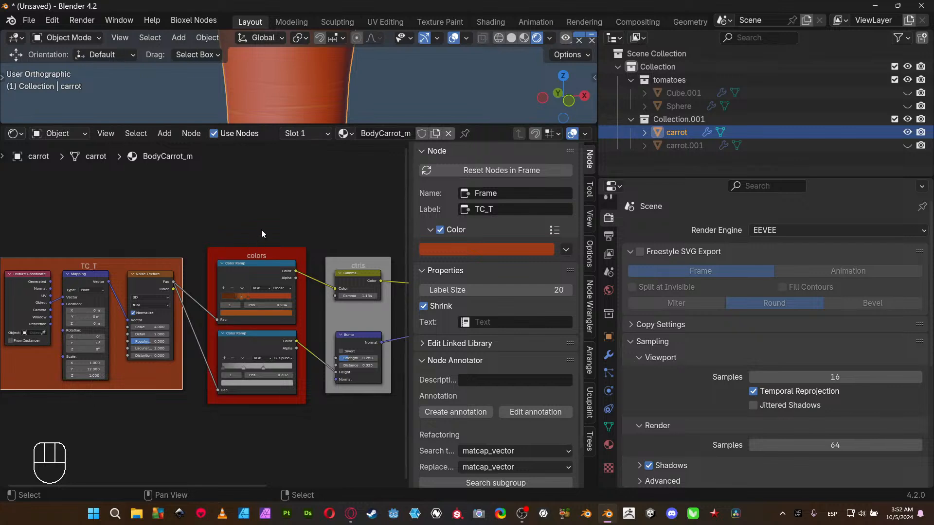
scroll(253, 223, down, 3)
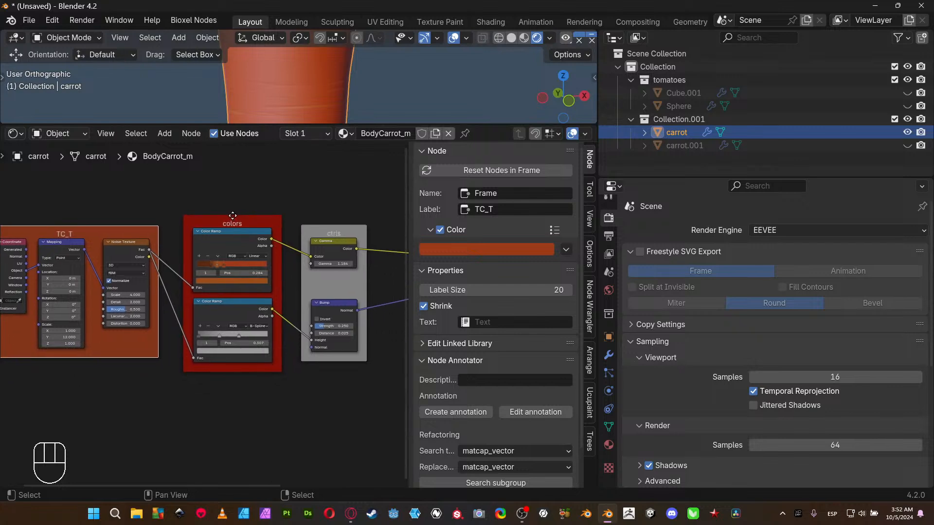
middle_drag(246, 217, 225, 216)
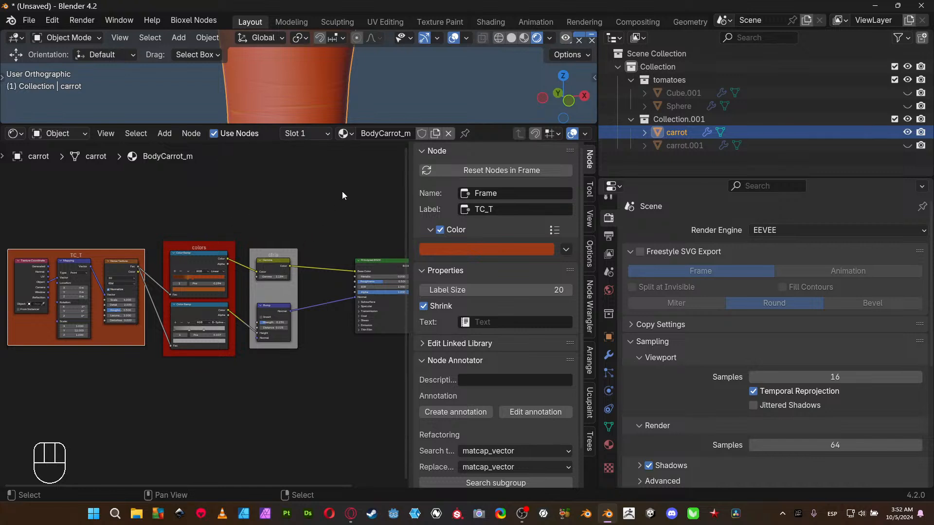
- Examine the carrot's surface in an enlarged viewport alongside the material's Principled BSDF settings and node frames
drag(403, 127, 382, 382)
middle_drag(279, 438, 190, 477)
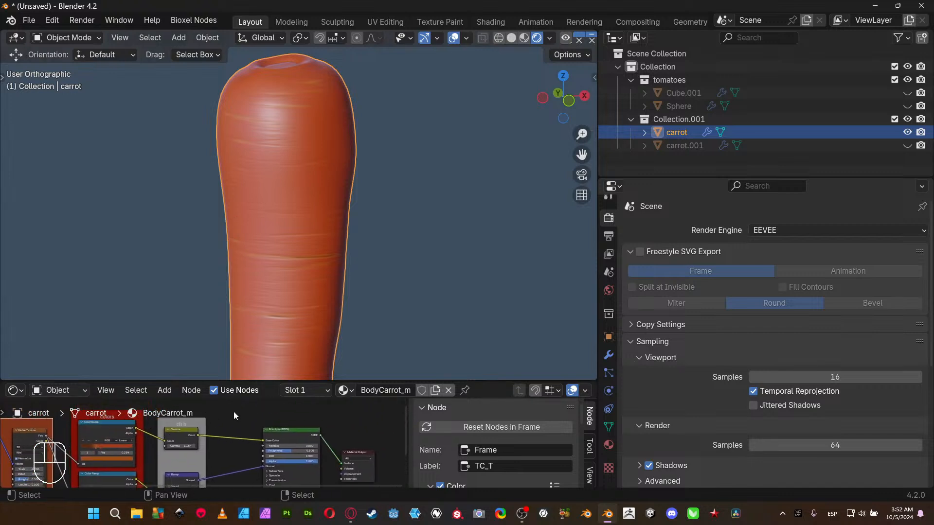
scroll(239, 434, up, 5)
scroll(238, 434, up, 3)
middle_drag(276, 463, 204, 447)
scroll(209, 451, up, 4)
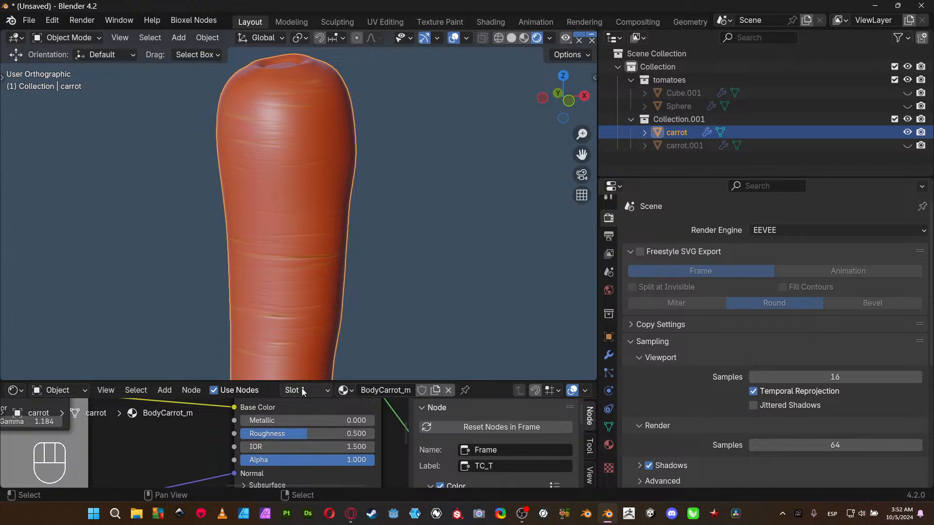
drag(301, 381, 301, 215)
scroll(292, 316, down, 3)
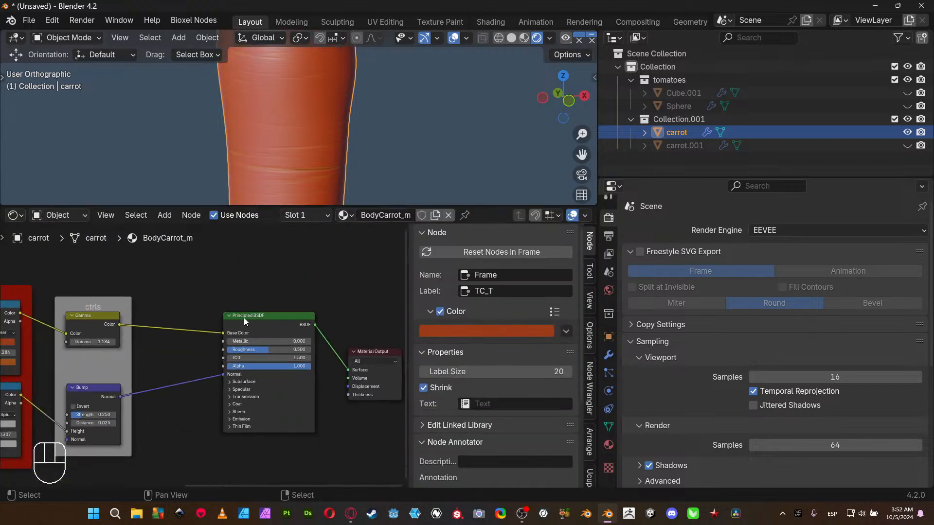
middle_drag(299, 291, 397, 292)
scroll(341, 330, down, 3)
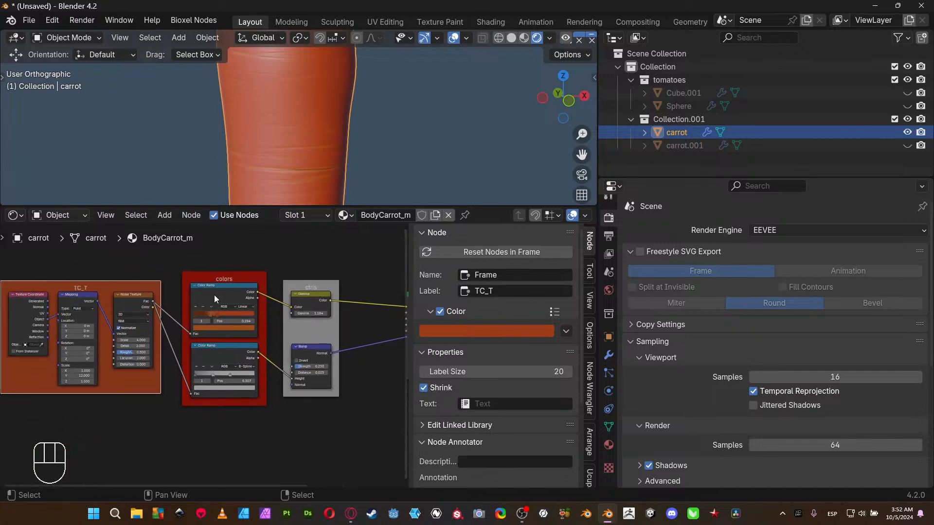
- Align the TC_T, colors and ctrls frames horizontally by scaling their positions to 0 on the Y axis
drag(32, 271, 305, 258)
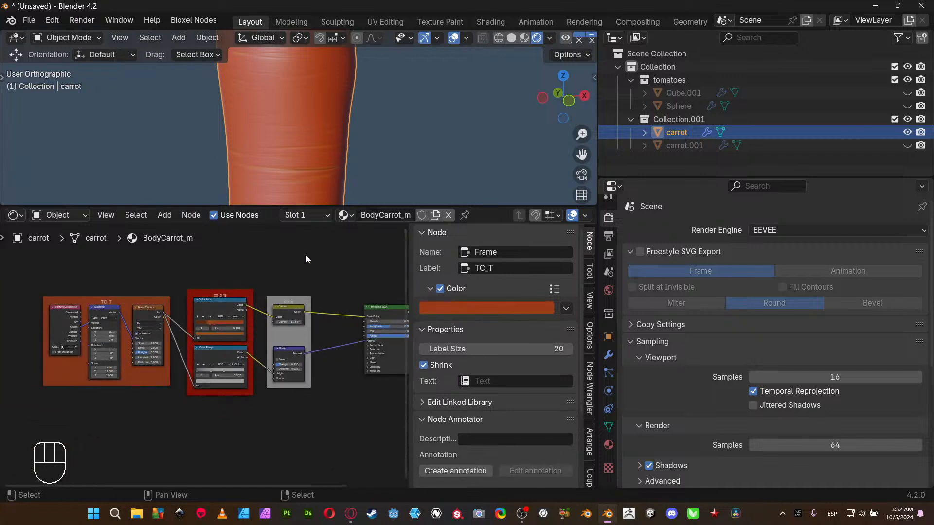
right_click(146, 297)
shift+right_click(201, 292)
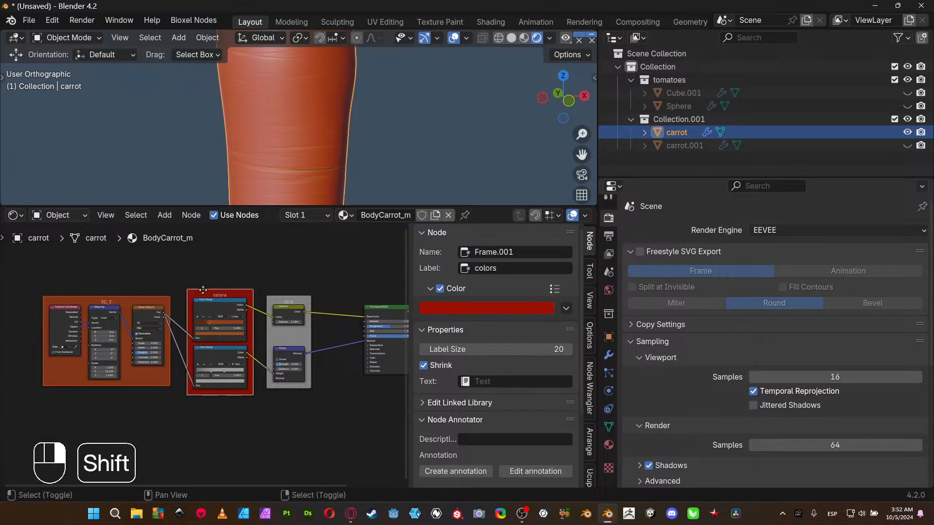
shift+right_click(282, 299)
key(s)
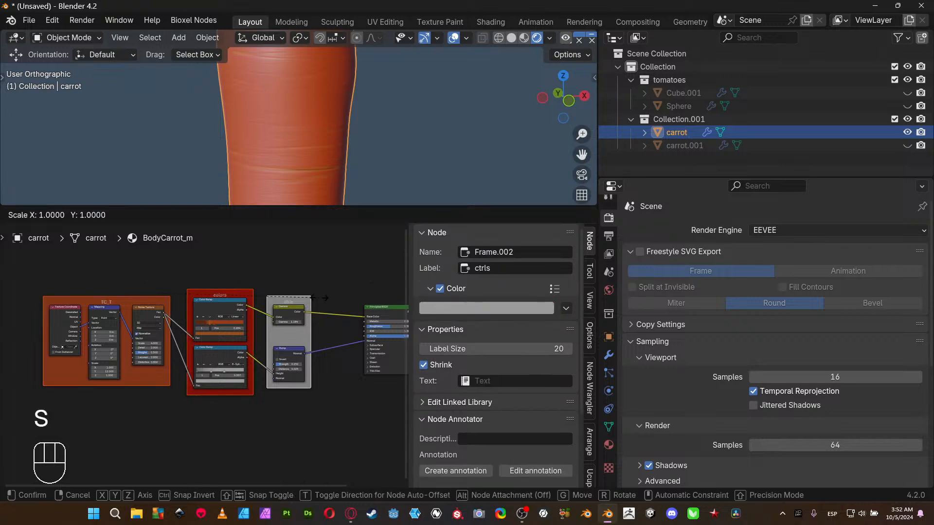
key(y)
key(KP_0)
key(KP_Enter)
key(ctrl)
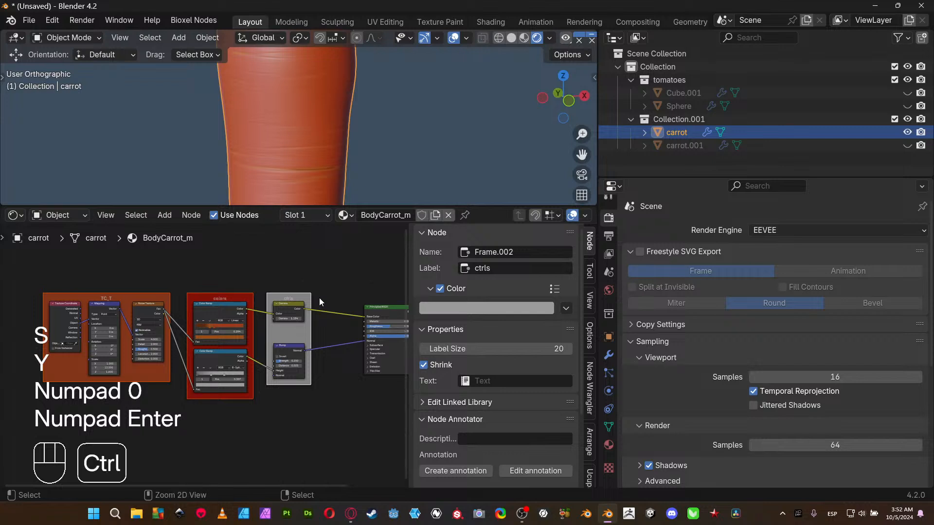
- Join the three frames in a parent frame labelled "color_Bump" and move it away from the Principled BSDF
key(ctrl+j)
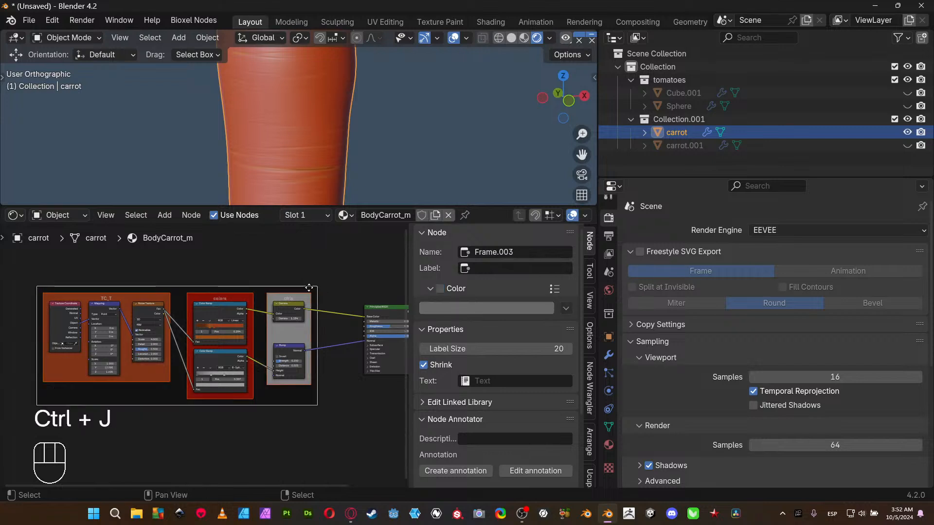
click(502, 290)
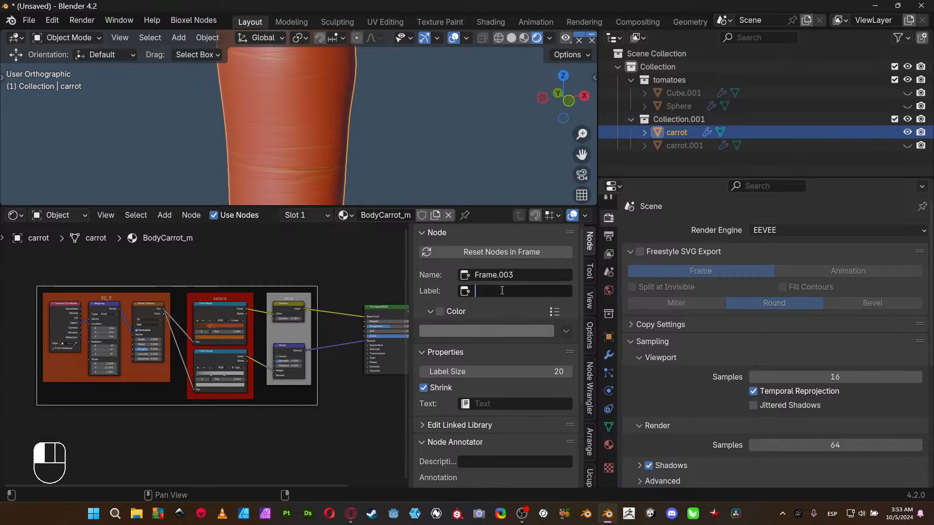
text(color_Bump)
key(Return)
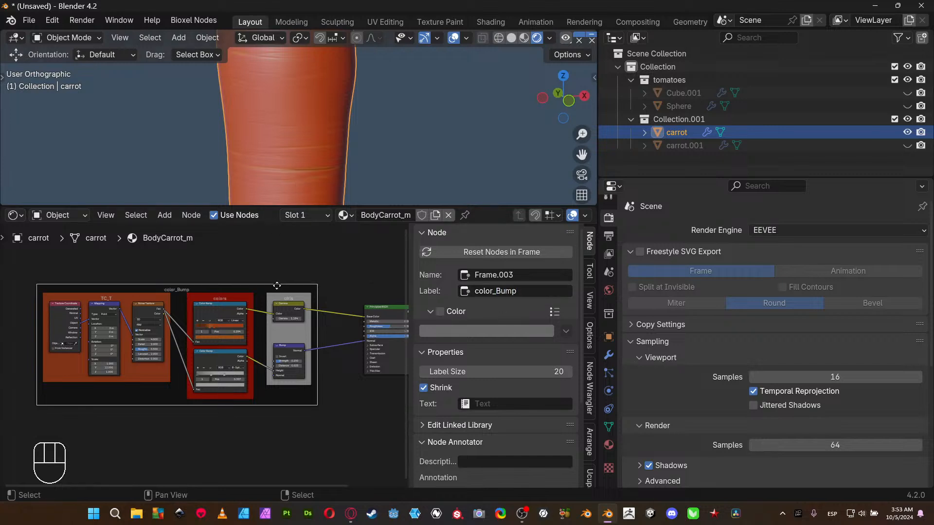
drag(277, 286, 177, 261)
- Add a second Noise Texture node in the empty space below the color_Bump frame
middle_drag(265, 375, 267, 321)
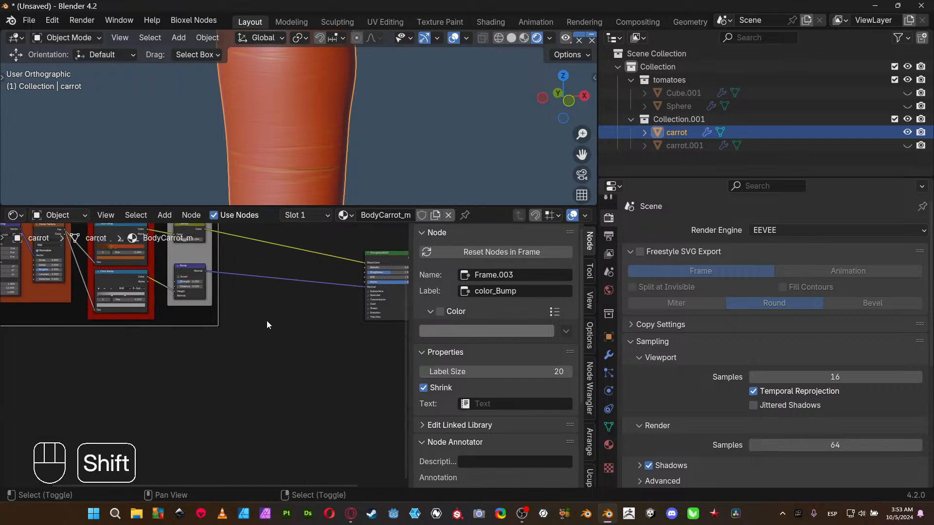
key(shift+a)
mouse_move(257, 361)
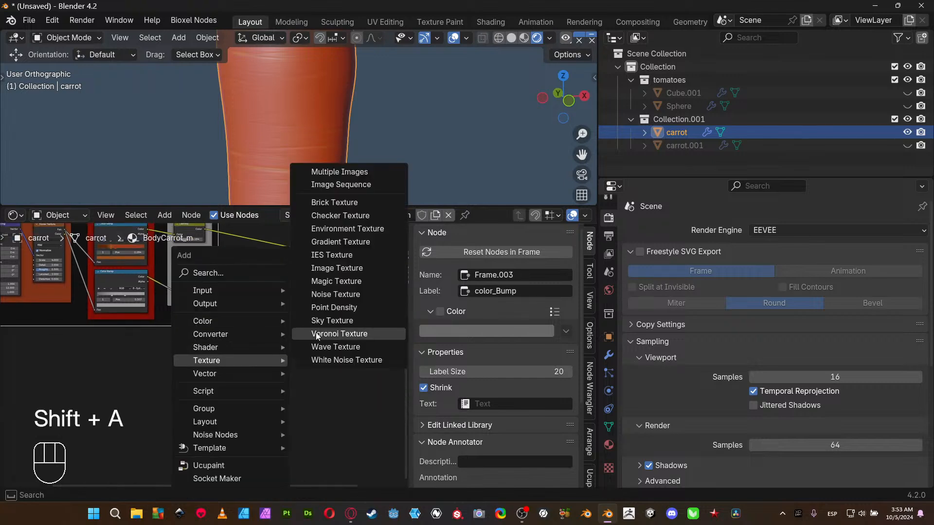
click(340, 294)
click(246, 316)
scroll(271, 357, up, 2)
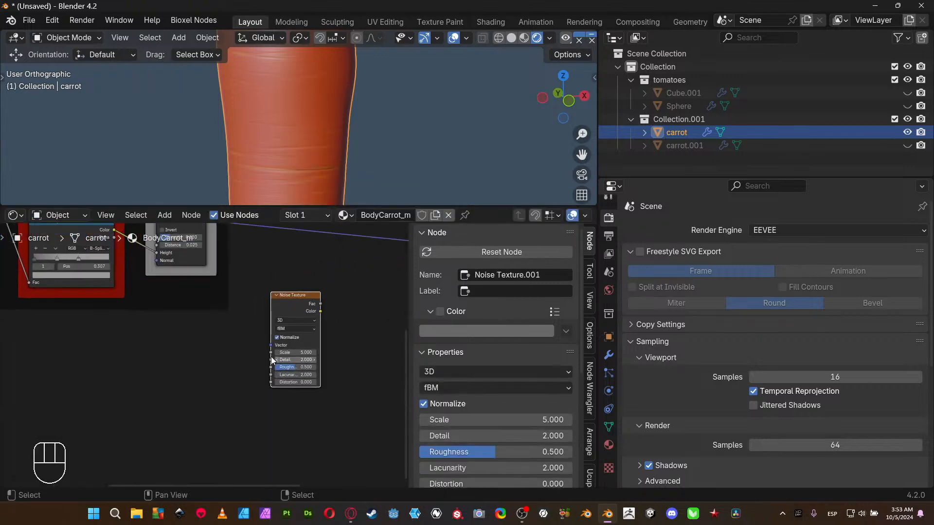
middle_drag(270, 357, 194, 367)
drag(210, 314, 118, 358)
middle_drag(156, 353, 309, 337)
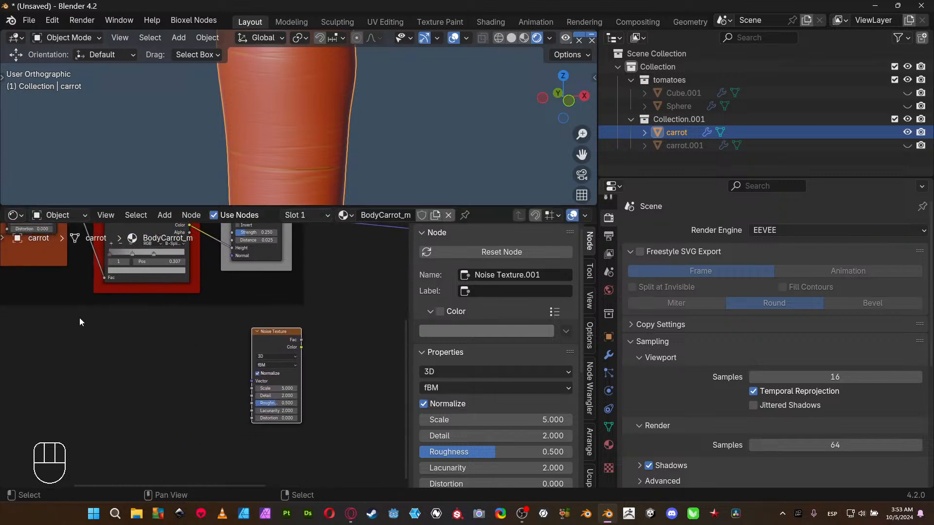
- Hide the node editor's sidebar and add connected Texture Coordinate and Mapping nodes to the new Noise Texture
middle_drag(79, 318, 384, 466)
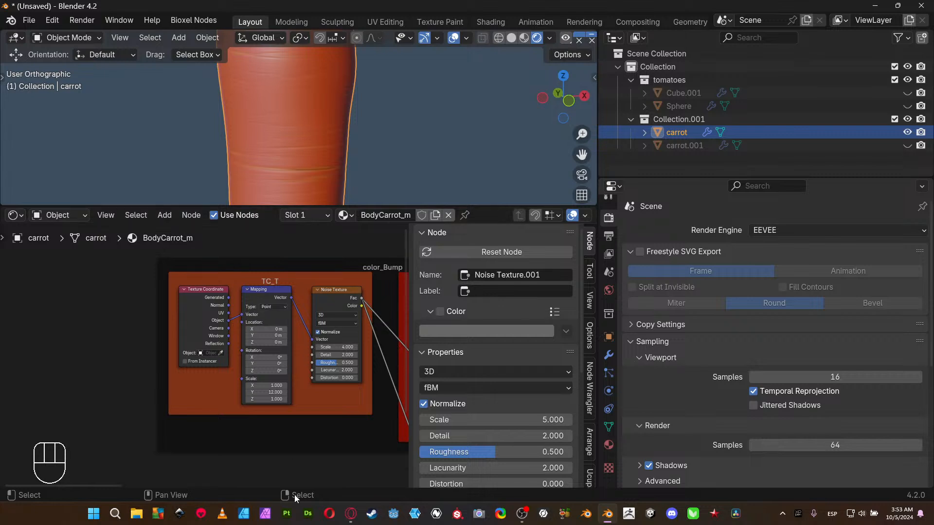
middle_drag(290, 482, 362, 343)
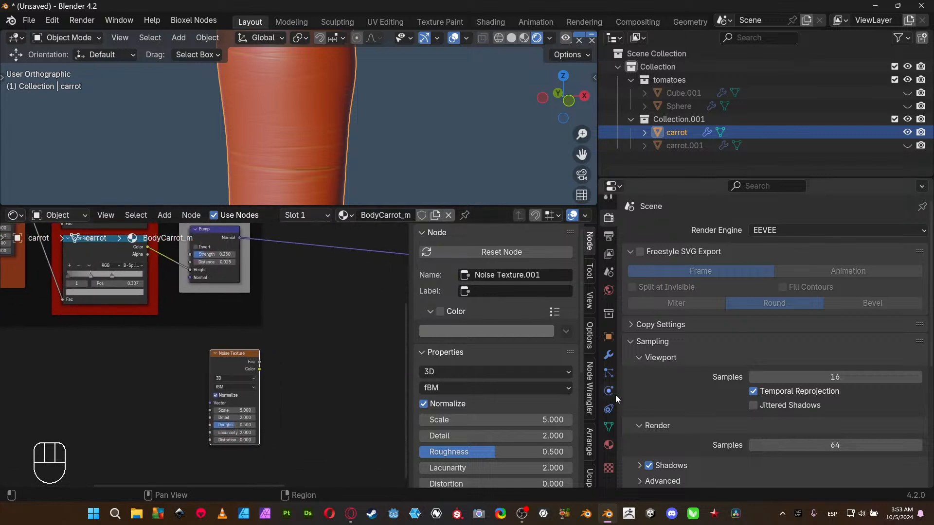
key(n)
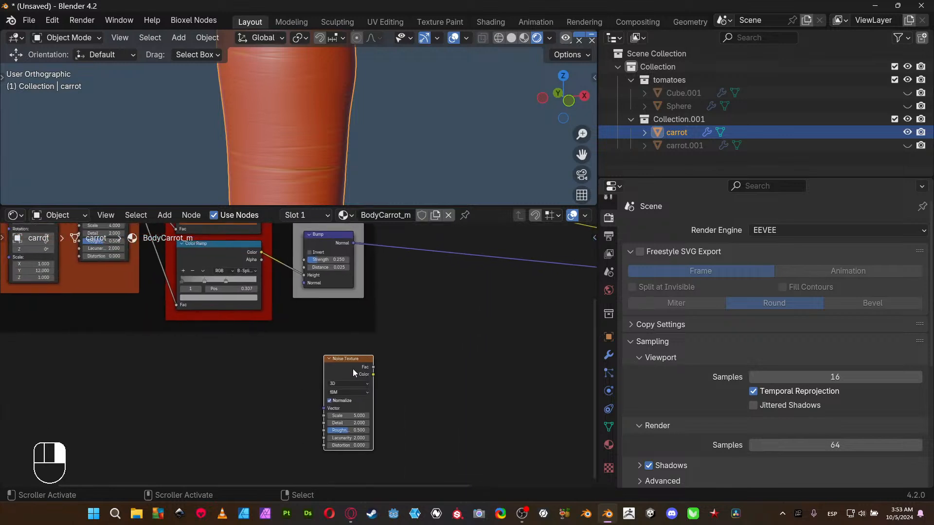
key(ctrl+t)
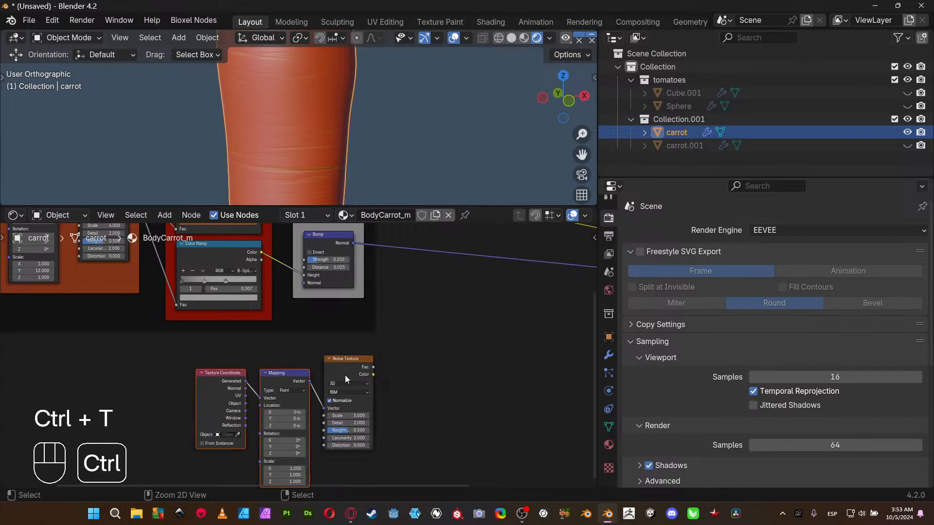
middle_drag(272, 398, 247, 370)
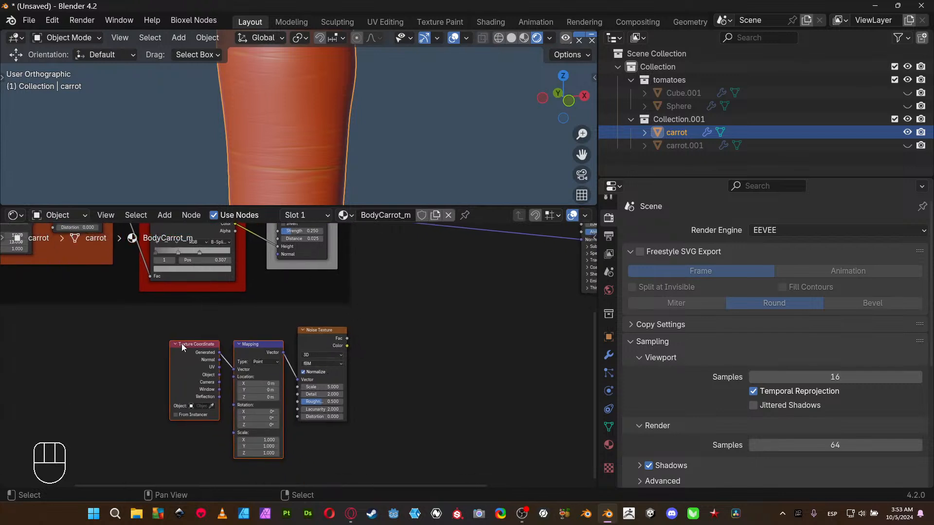
- Move the new Texture Coordinate, Mapping and Noise Texture nodes below the link between Bump and Principled BSDF
middle_drag(360, 324, 280, 387)
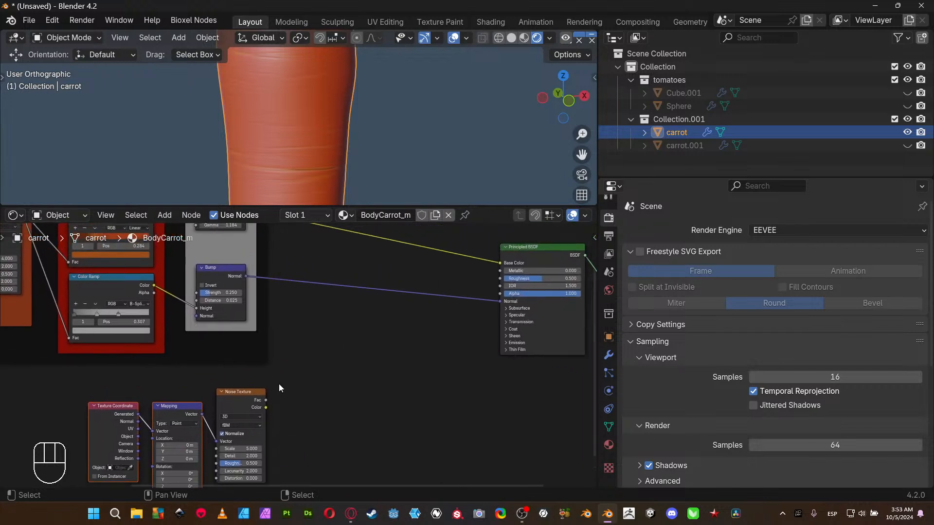
drag(97, 387, 270, 433)
key(g)
click(467, 354)
middle_drag(485, 309, 366, 376)
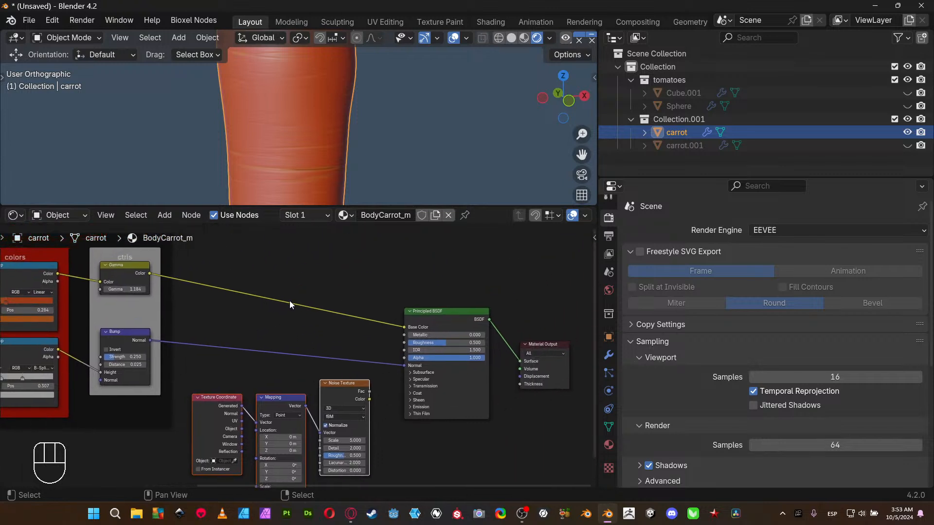
key(g)
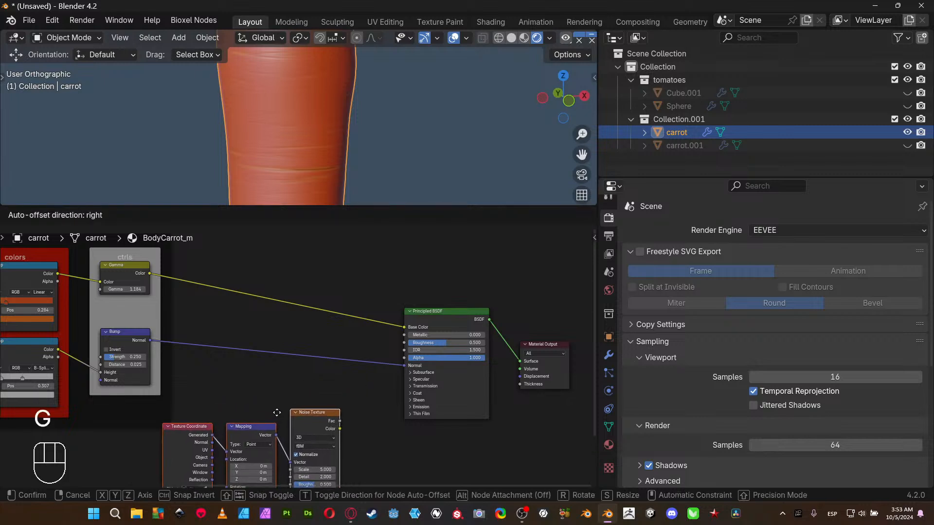
click(264, 423)
- Add a Color Ramp beside the new Noise Texture and connect the noise's Fac output to its Fac input
middle_drag(332, 411, 300, 304)
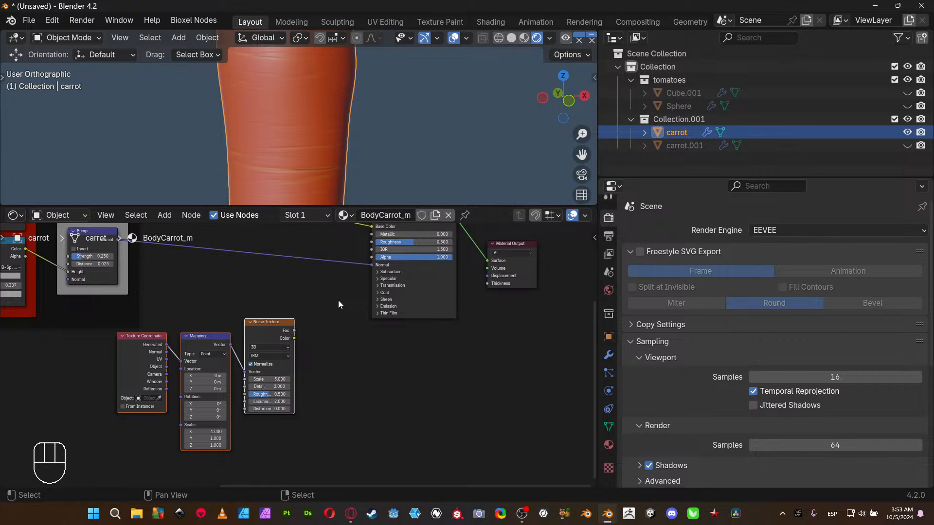
key(shift+a)
mouse_move(325, 276)
key(space)
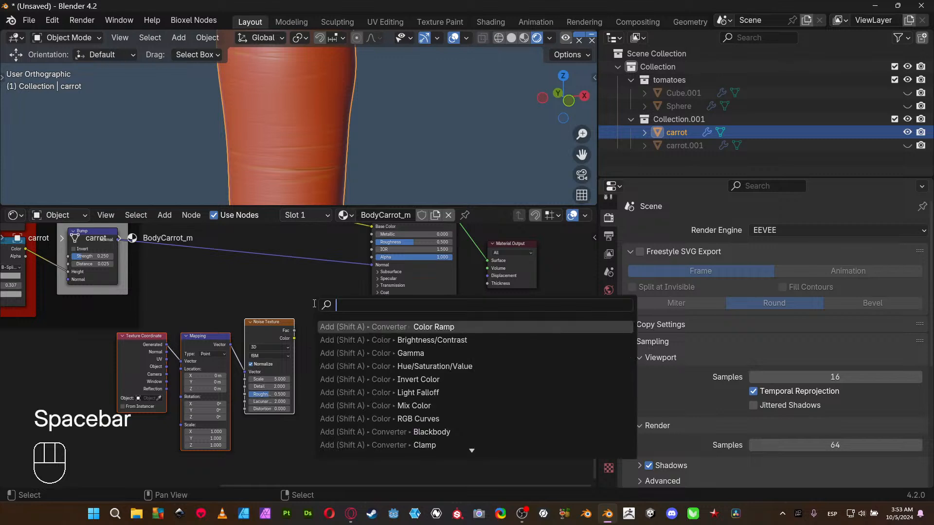
text(color)
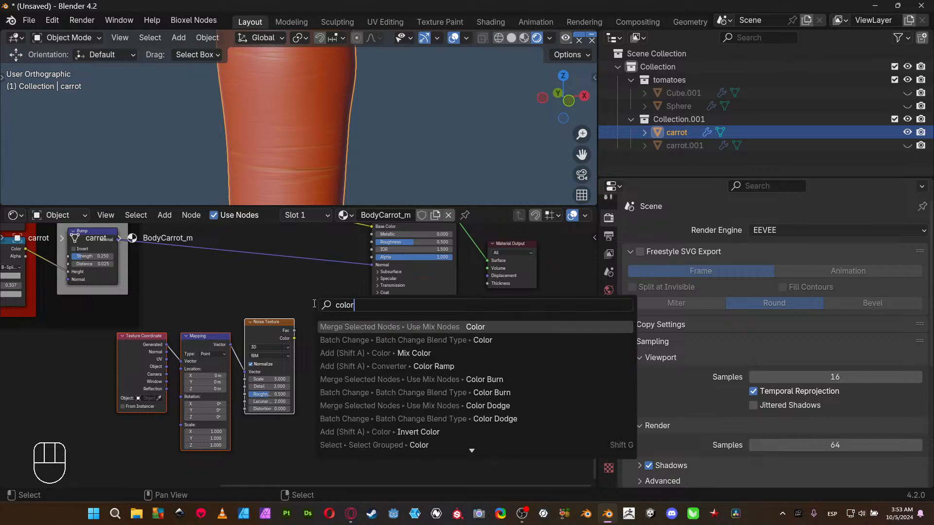
click(340, 366)
click(330, 351)
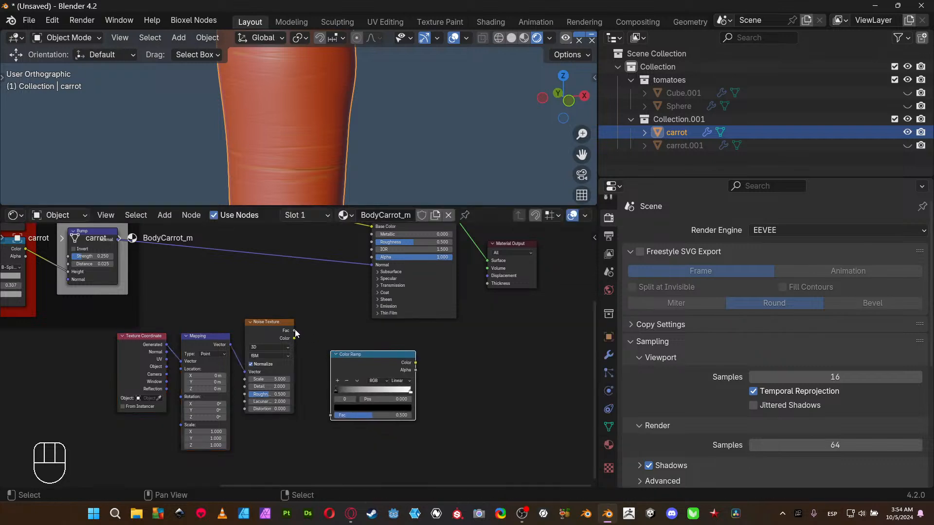
drag(295, 330, 332, 414)
- Move the new Color Ramp closer to its Noise Texture and connect its Color output to the Principled BSDF's Roughness
middle_drag(432, 370, 323, 416)
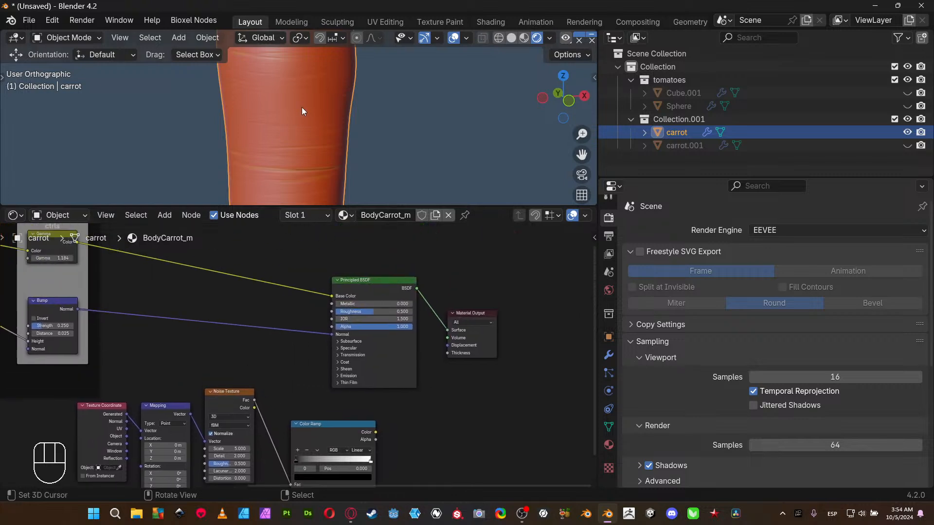
shift+middle_drag(302, 111, 310, 170)
middle_drag(261, 387, 303, 312)
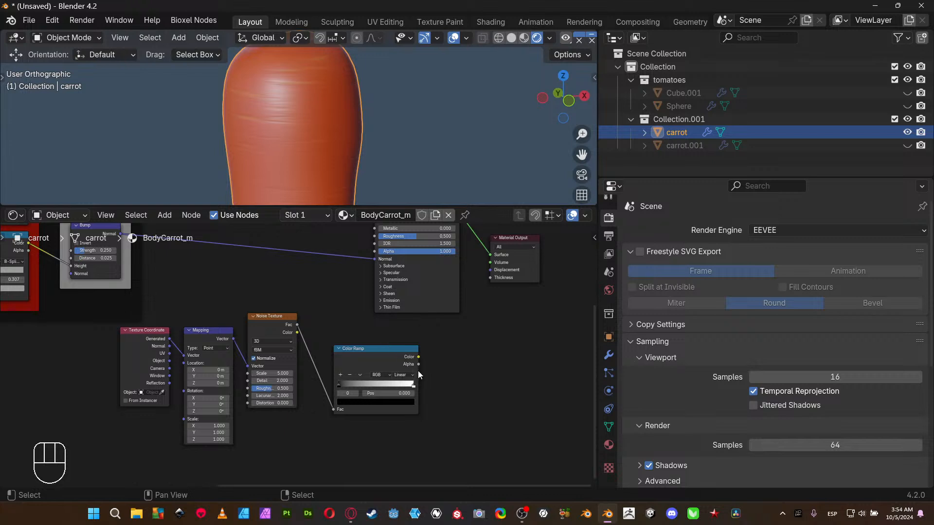
drag(397, 361, 380, 353)
scroll(297, 379, up, 2)
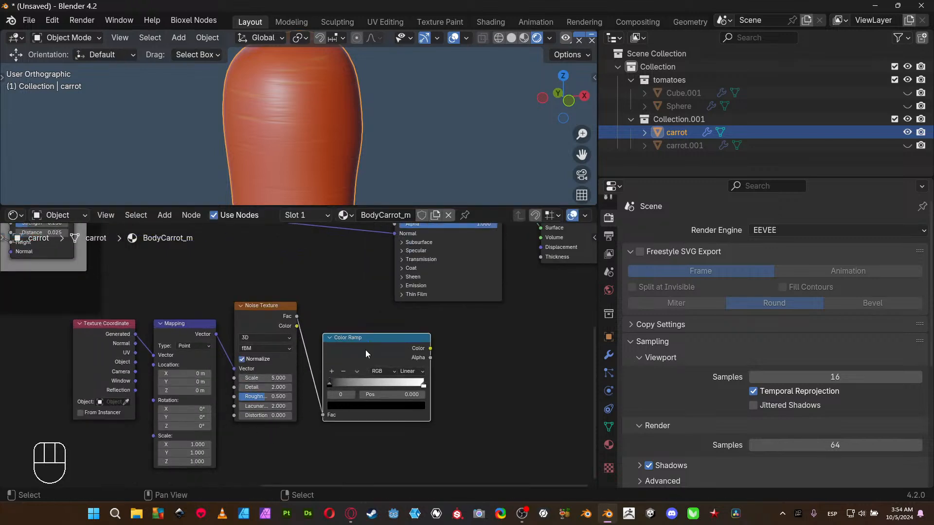
middle_drag(378, 343, 299, 393)
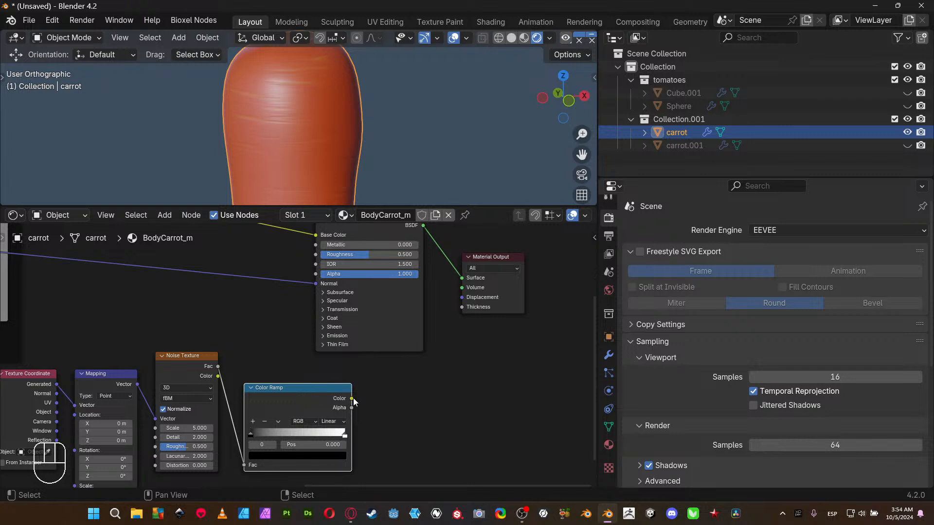
drag(353, 399, 308, 257)
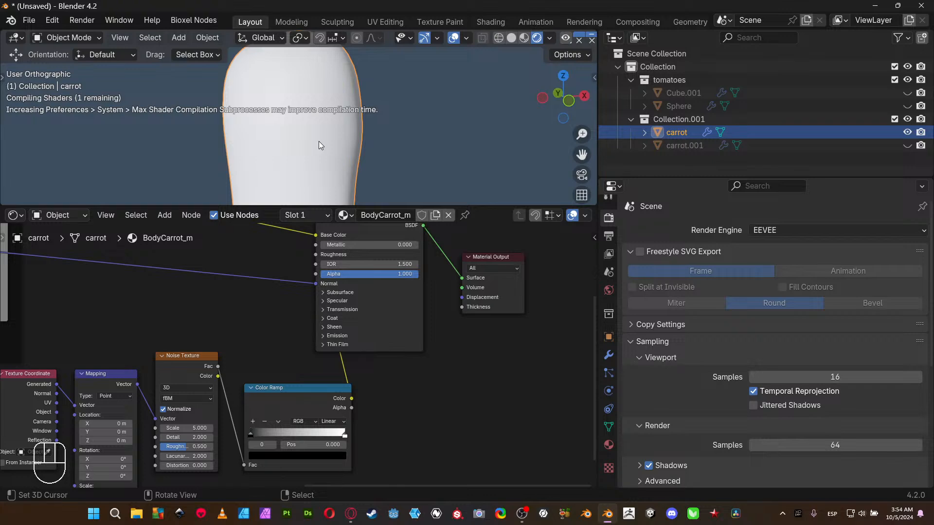
- Inspect the carrot in a maximized viewport and connect the roughness Texture Coordinate's Object output to the Mapping node's Vector input
key(ctrl+space)
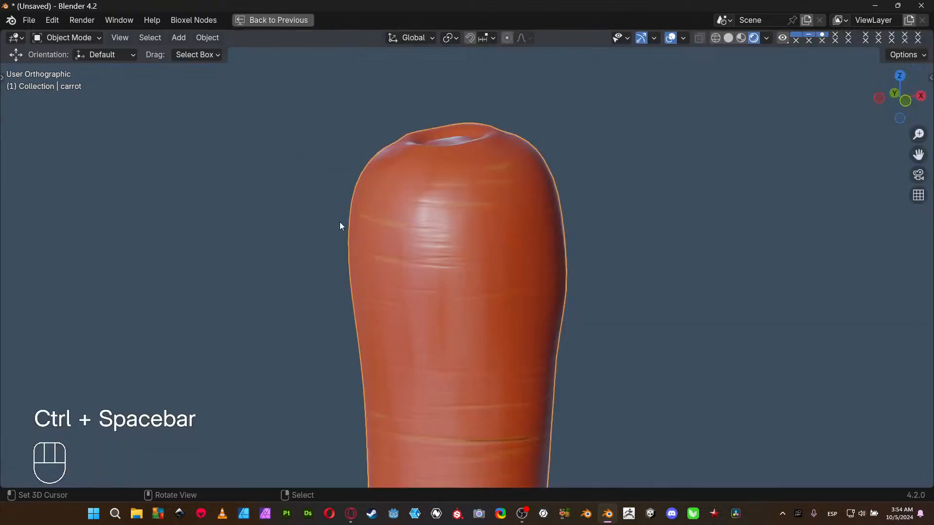
middle_drag(449, 354, 360, 281)
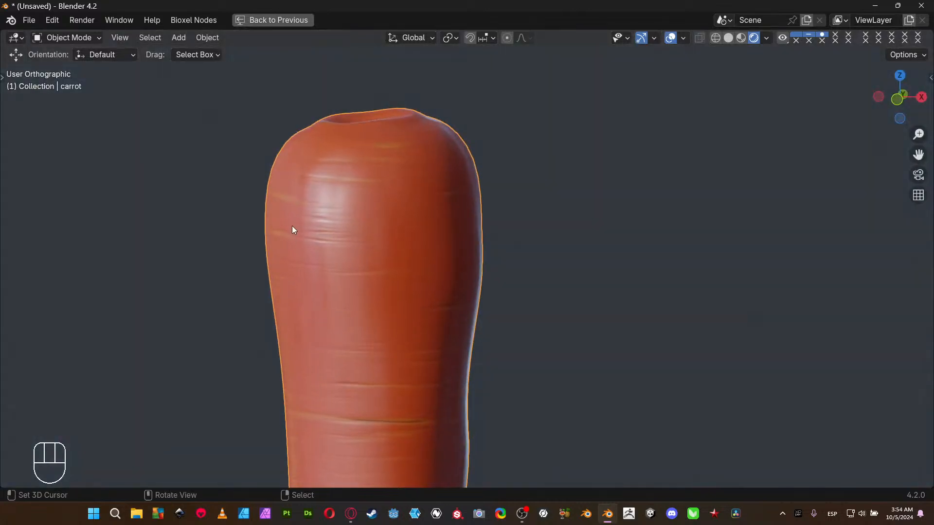
key(ctrl+space)
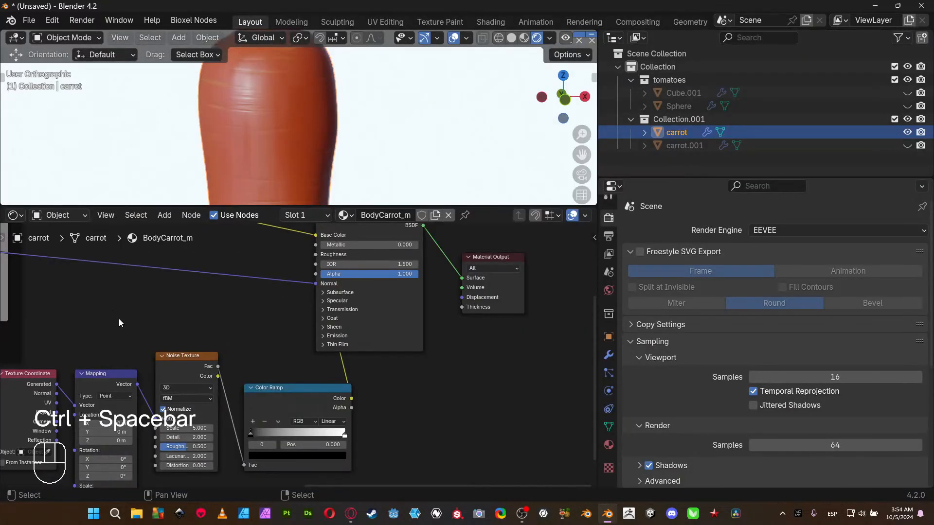
middle_drag(119, 323, 307, 291)
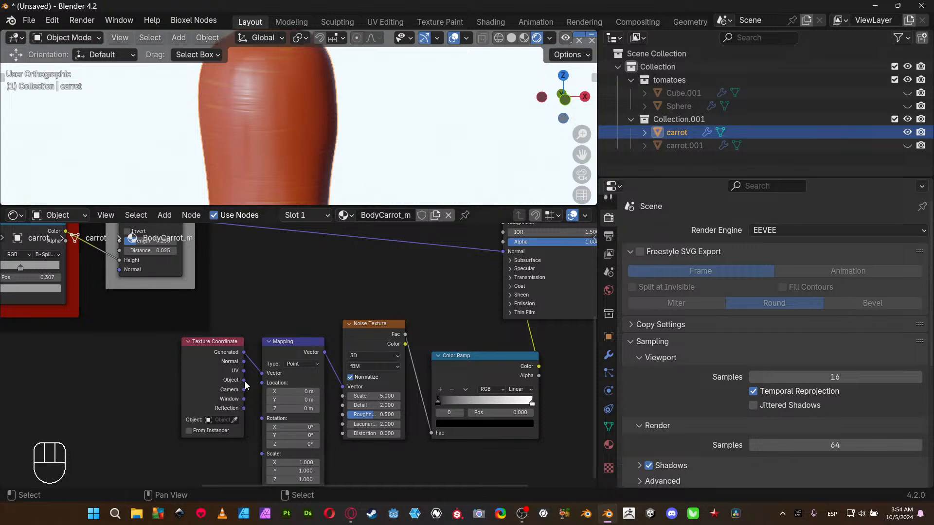
drag(244, 380, 262, 373)
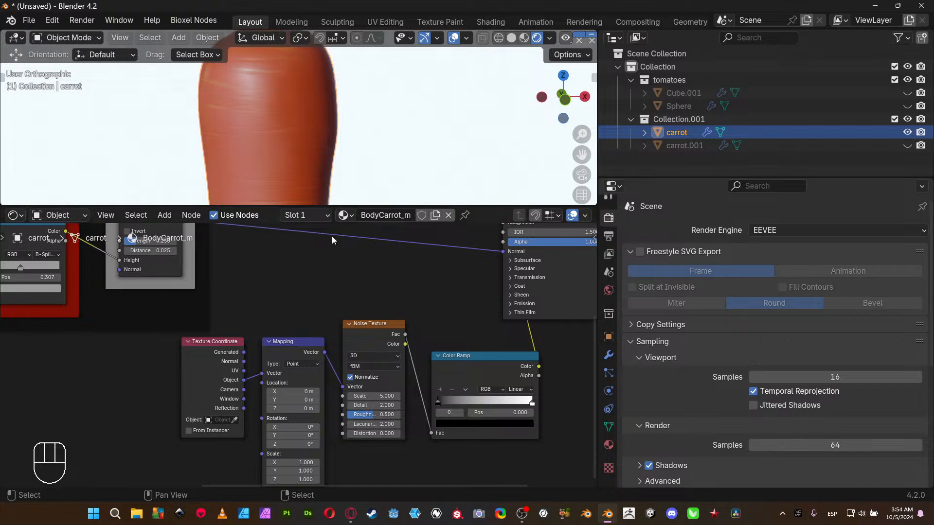
- Preview the roughness Color Ramp directly on the carrot and move its black stop to position 0.350
ctrl+shift+click(454, 366)
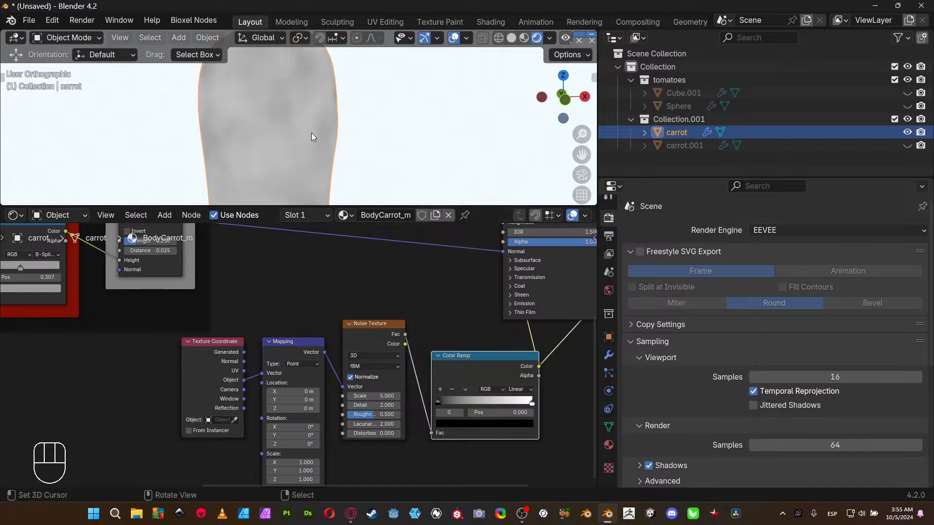
key(ctrl+space)
scroll(404, 251, down, 3)
shift+middle_drag(443, 351, 369, 270)
key(ctrl+space)
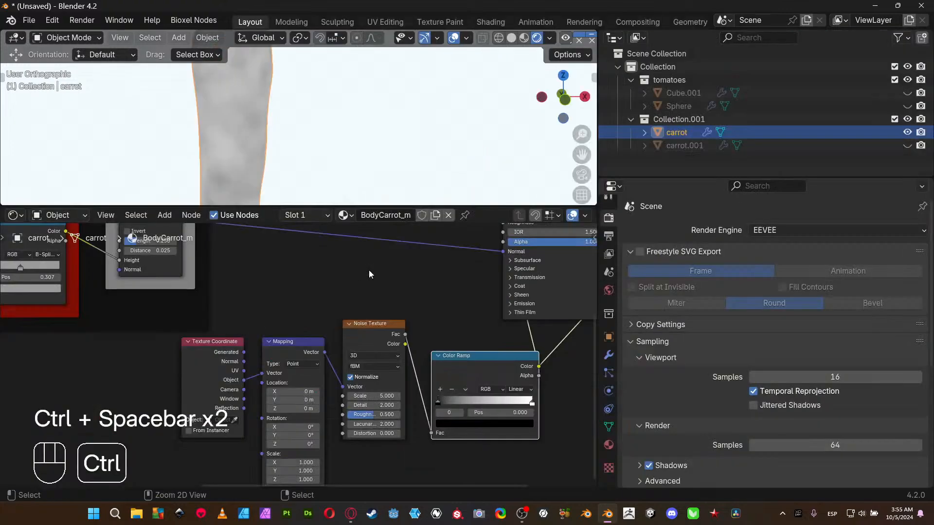
drag(440, 402, 468, 401)
- Reconnect the Principled BSDF output to the Material Output's Surface and inspect the shaded carrot
middle_drag(459, 293, 257, 434)
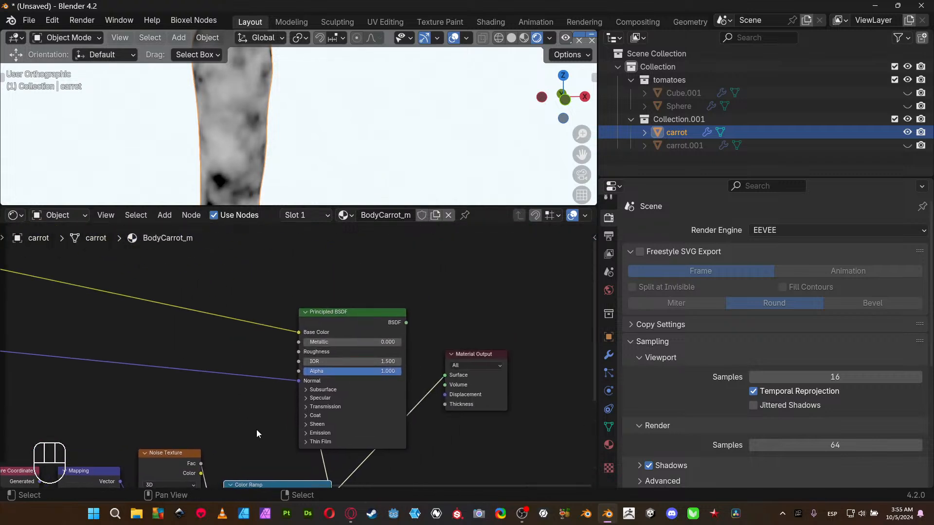
drag(406, 323, 444, 374)
key(ctrl+space)
mouse_move(391, 254)
middle_down()
mouse_move(428, 259)
mouse_move(505, 239)
mouse_move(450, 217)
mouse_move(410, 240)
mouse_move(393, 264)
middle_up()
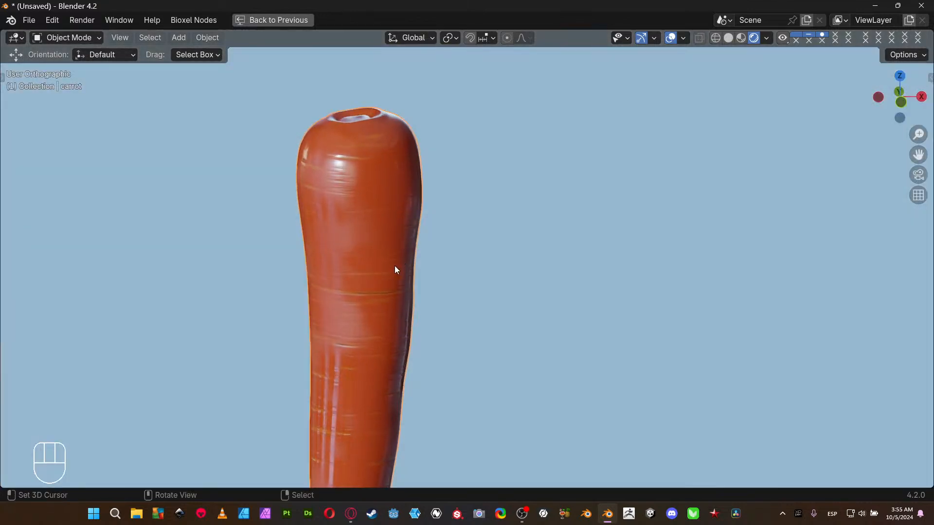
key(ctrl+space)
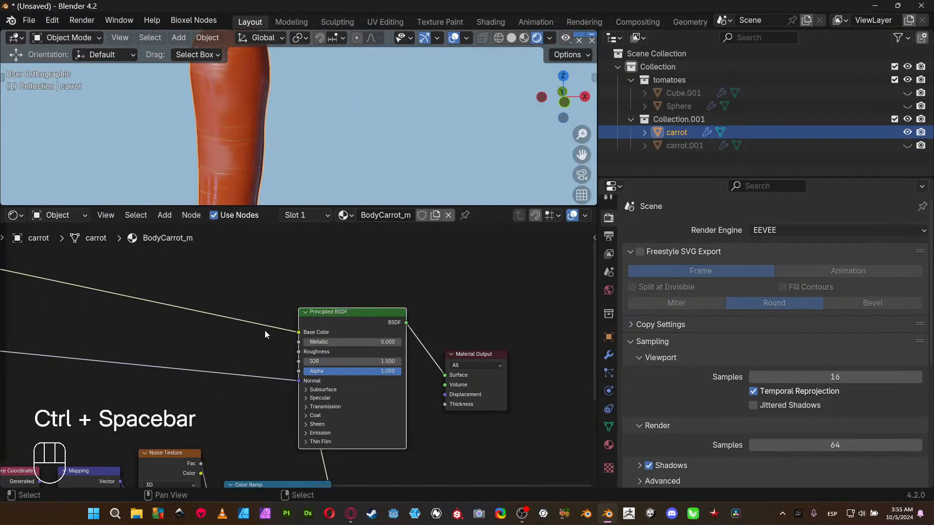
- Set the Scale of the roughness Noise Texture to 16
middle_drag(244, 375, 393, 268)
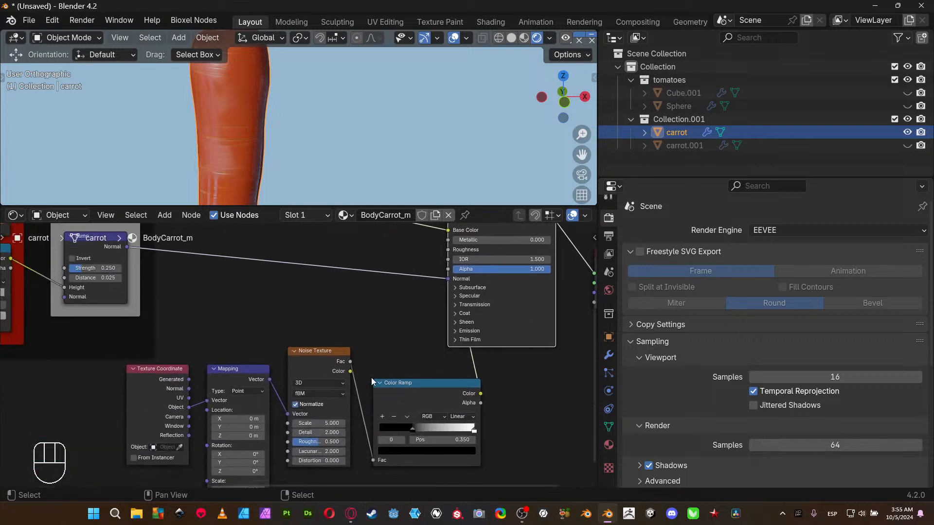
scroll(367, 342, up, 1)
middle_drag(370, 336, 342, 273)
scroll(346, 268, up, 5)
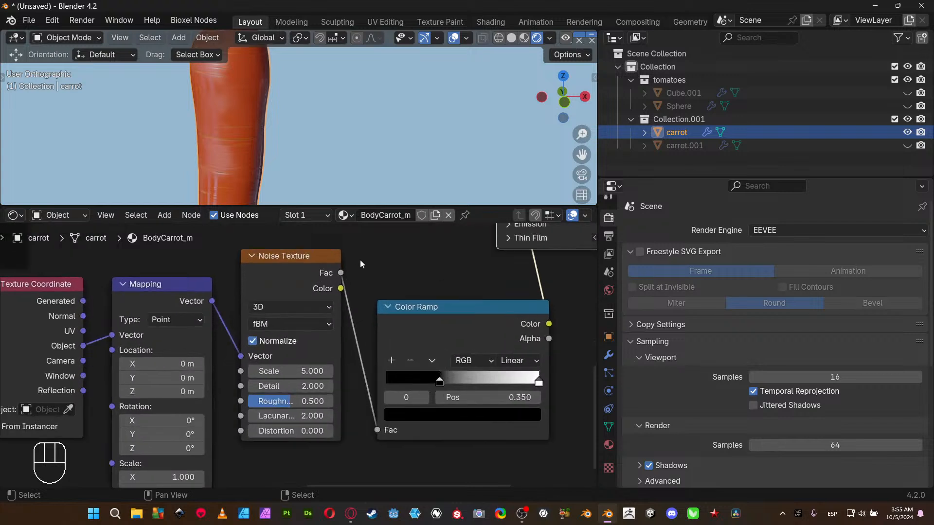
shift+middle_drag(315, 128, 331, 168)
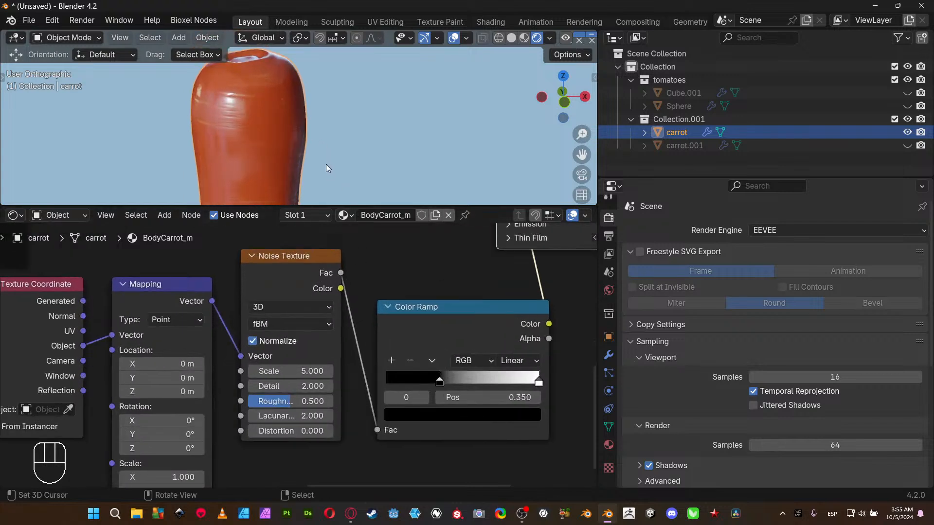
scroll(326, 164, up, 2)
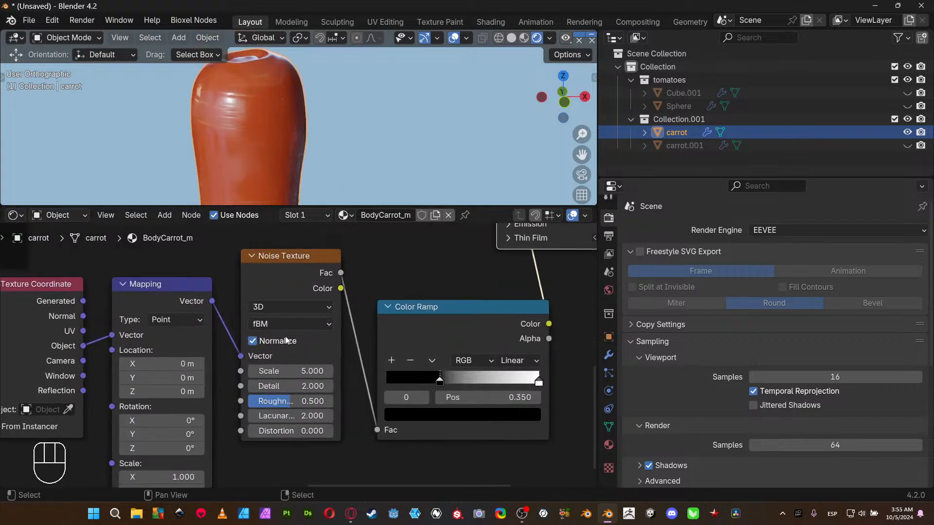
click(287, 372)
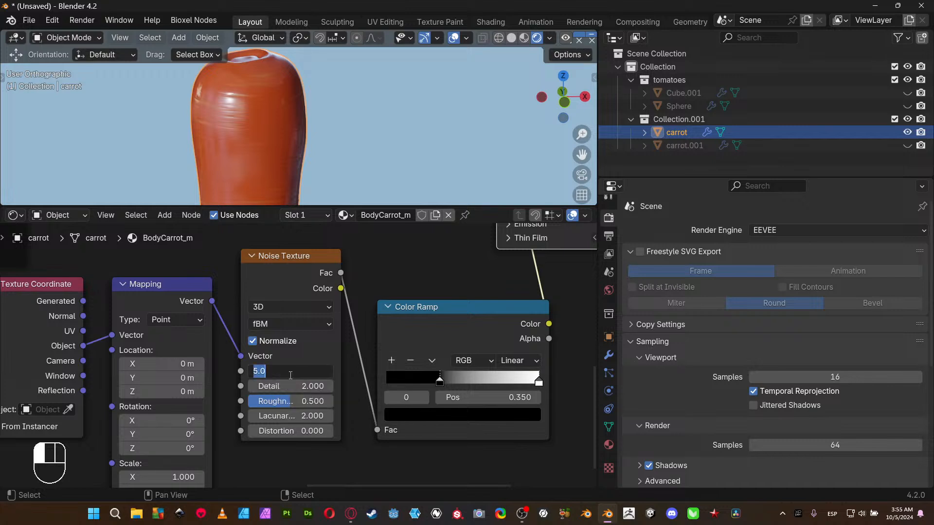
text(16)
key(Return)
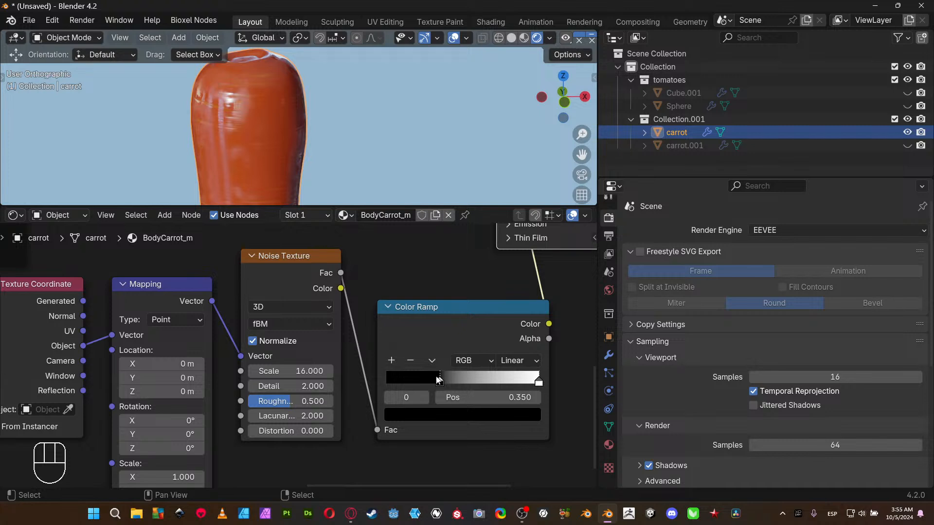
- Move the roughness Color Ramp's black stop to position 0 and change its interpolation to B-Spline
drag(438, 381, 345, 372)
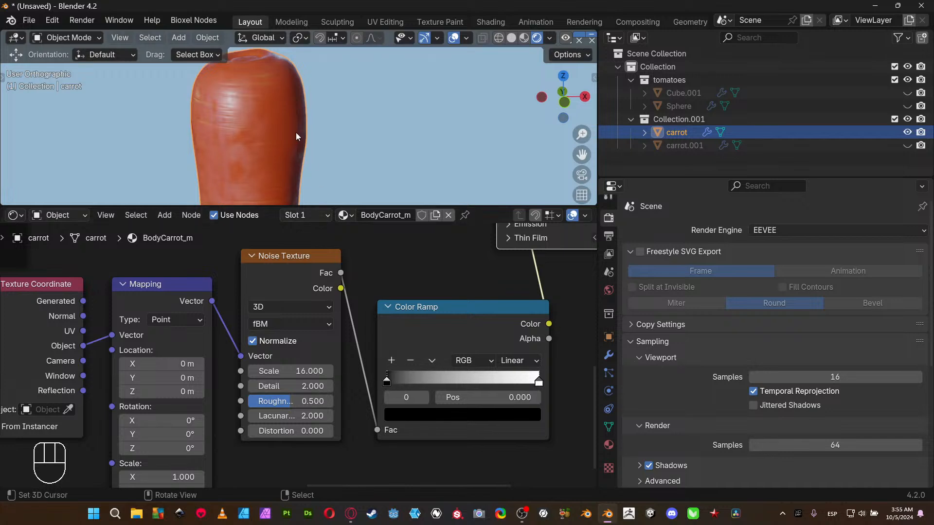
click(519, 361)
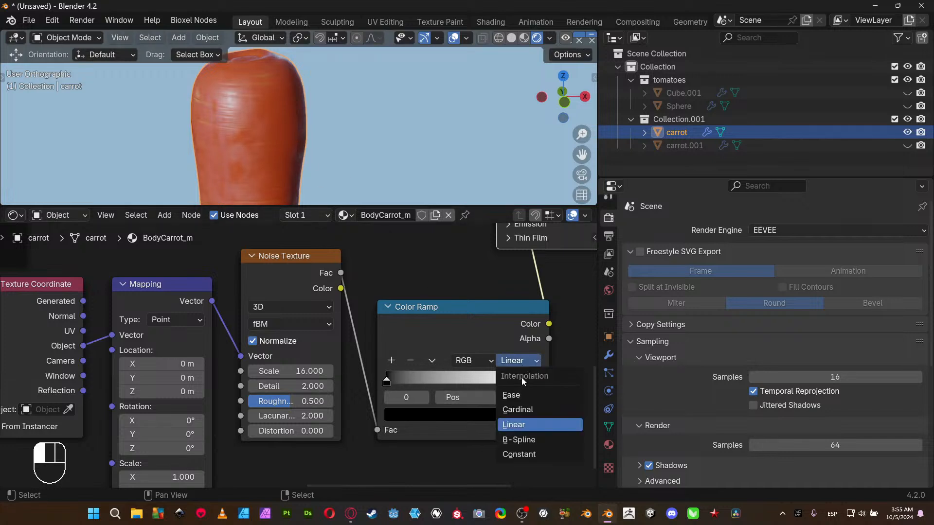
click(516, 441)
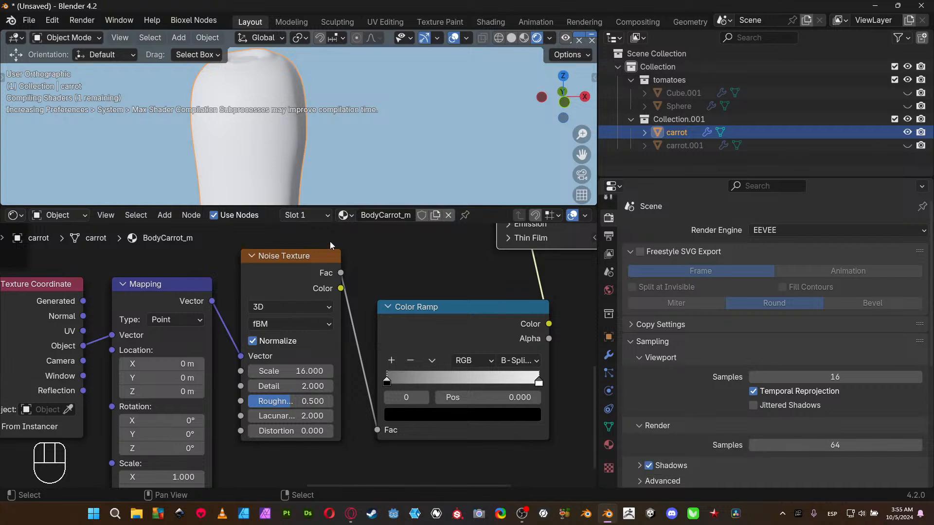
- Enlarge the 3D viewport and move the roughness Color Ramp's white stop to 0.706 and black stop to 0.183
drag(329, 210, 329, 298)
scroll(430, 398, up, 1)
middle_drag(385, 407, 251, 375)
drag(464, 406, 405, 408)
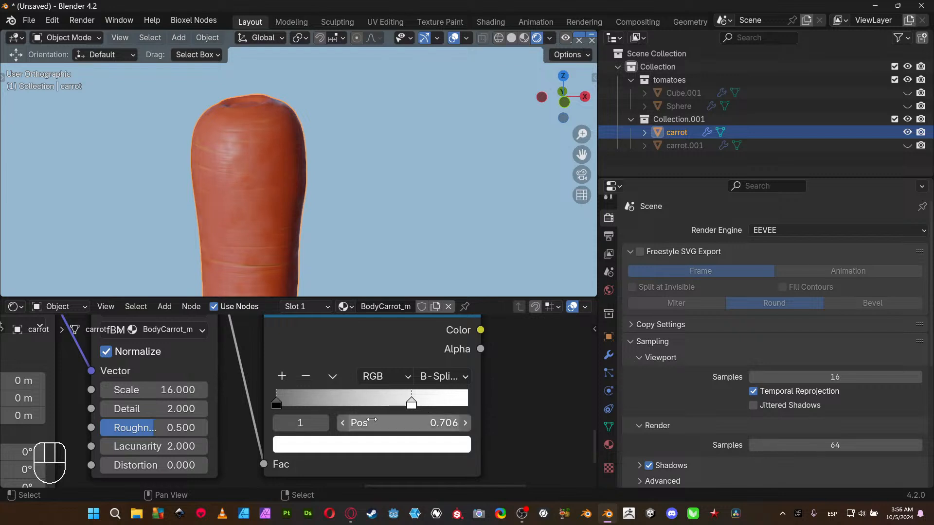
drag(276, 405, 311, 414)
scroll(252, 247, down, 3)
shift+middle_drag(261, 244, 286, 162)
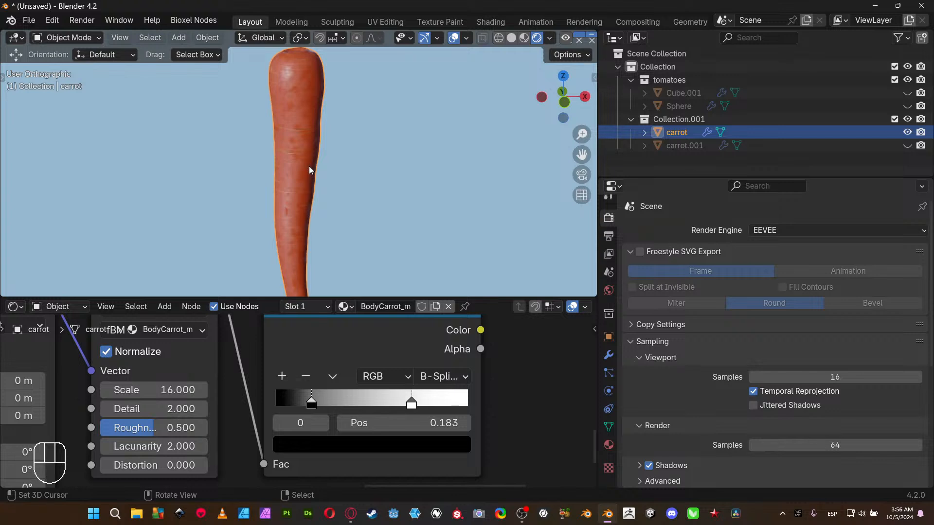
mouse_move(311, 230)
middle_down()
mouse_move(279, 226)
mouse_move(298, 214)
middle_up()
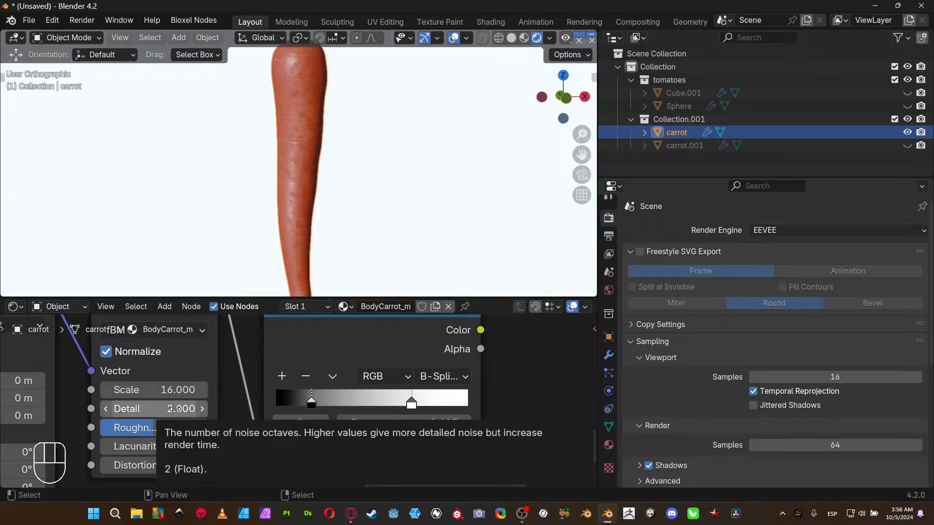
- Set the roughness Noise Texture's Detail to 4 and its Roughness to 0.8
scroll(253, 197, up, 4)
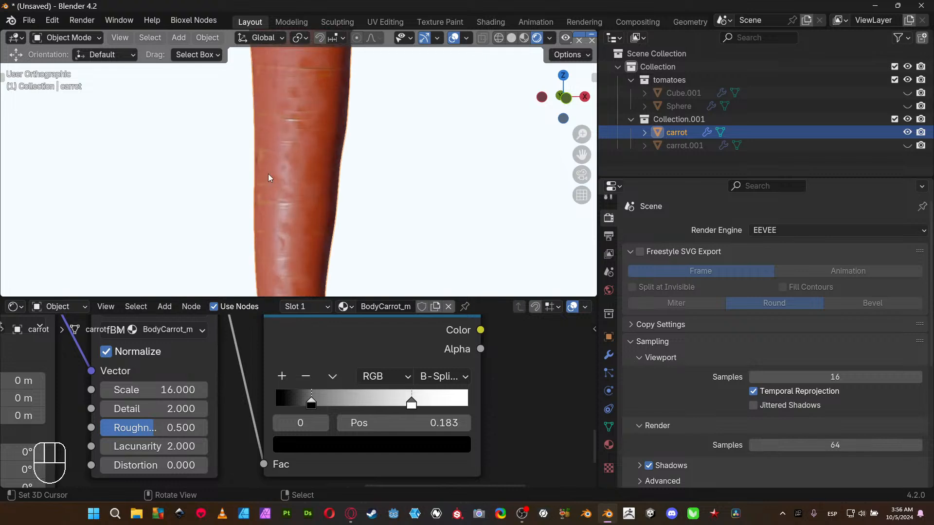
shift+middle_drag(281, 145, 287, 224)
scroll(288, 224, up, 4)
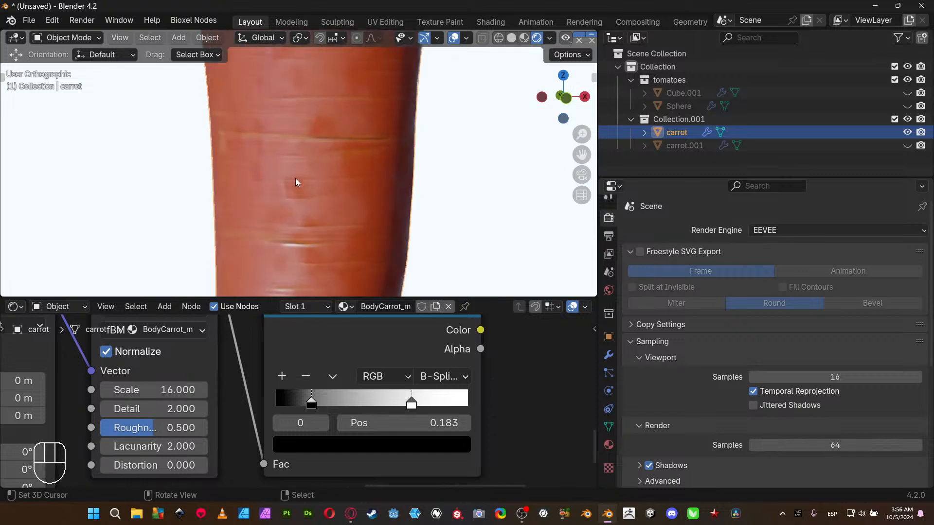
click(158, 410)
text(4)
key(Return)
click(167, 431)
text(0.8)
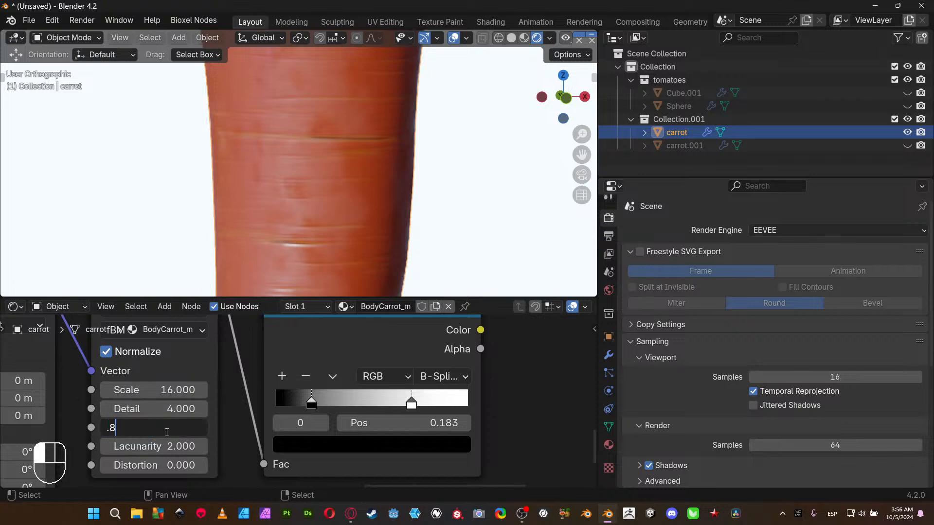
key(Return)
- Move the roughness Color Ramp's white stop to position 1 and its black stop to position 0
scroll(235, 246, down, 3)
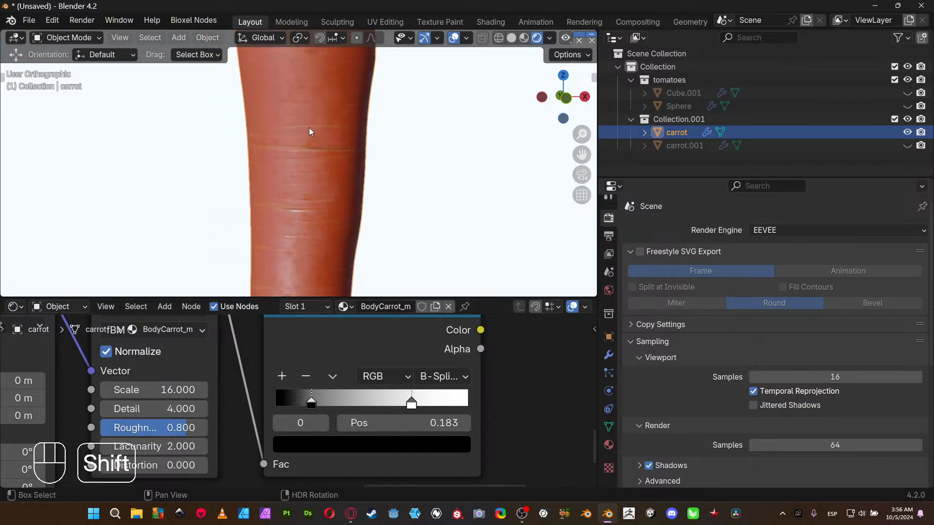
shift+middle_drag(308, 128, 292, 227)
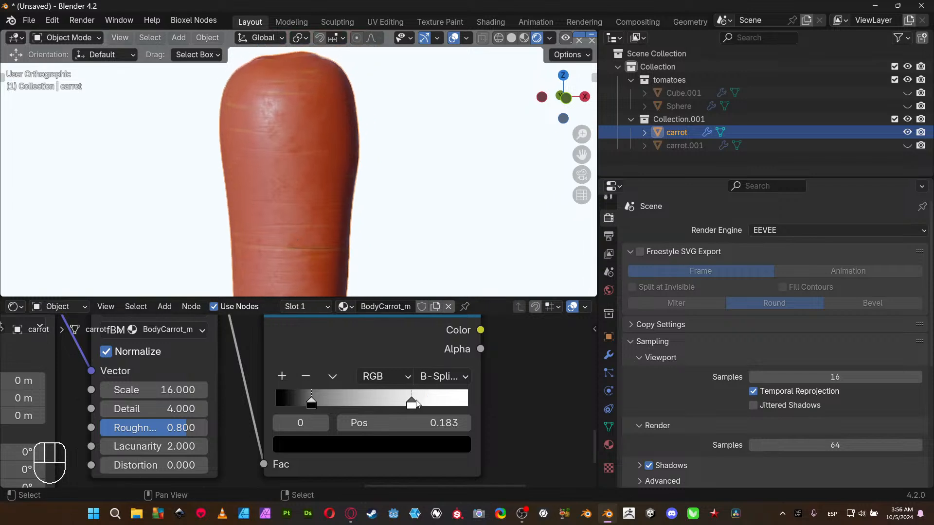
drag(417, 403, 485, 407)
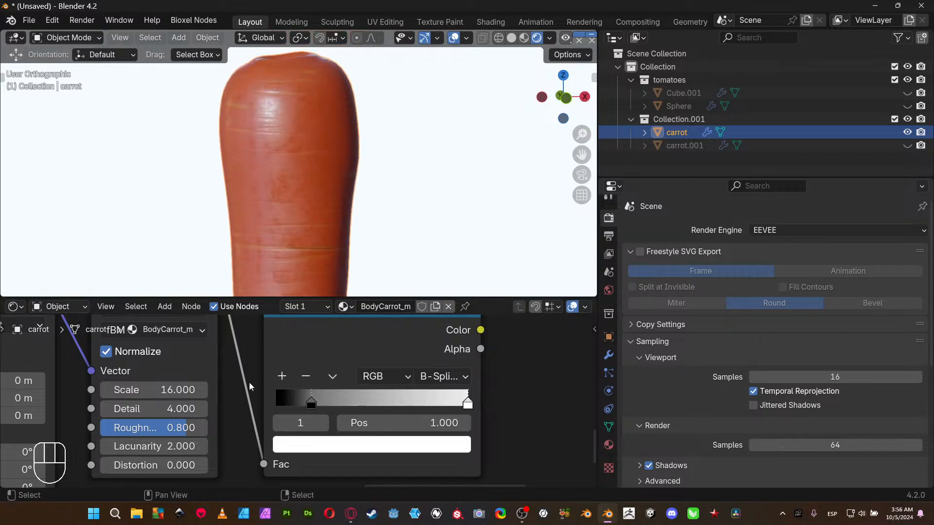
drag(310, 399, 270, 398)
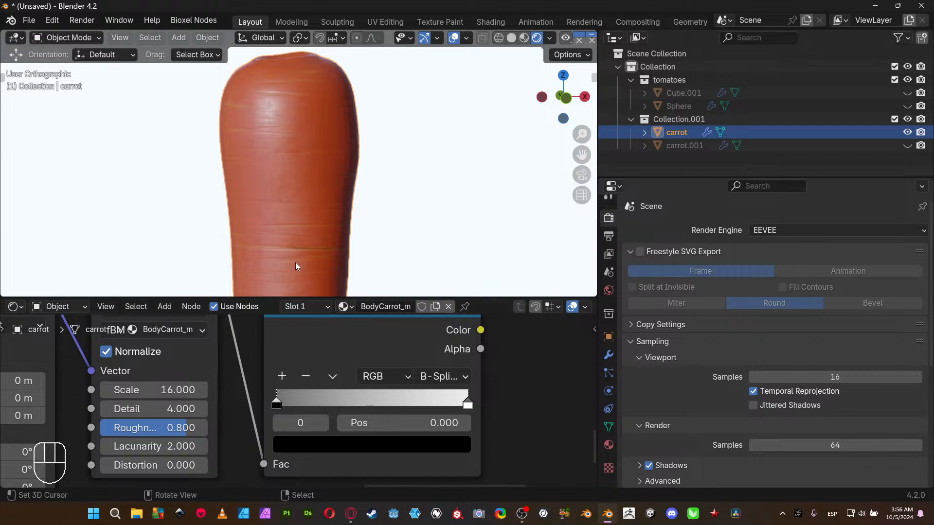
scroll(316, 203, down, 3)
middle_drag(316, 203, 338, 209)
scroll(322, 223, up, 4)
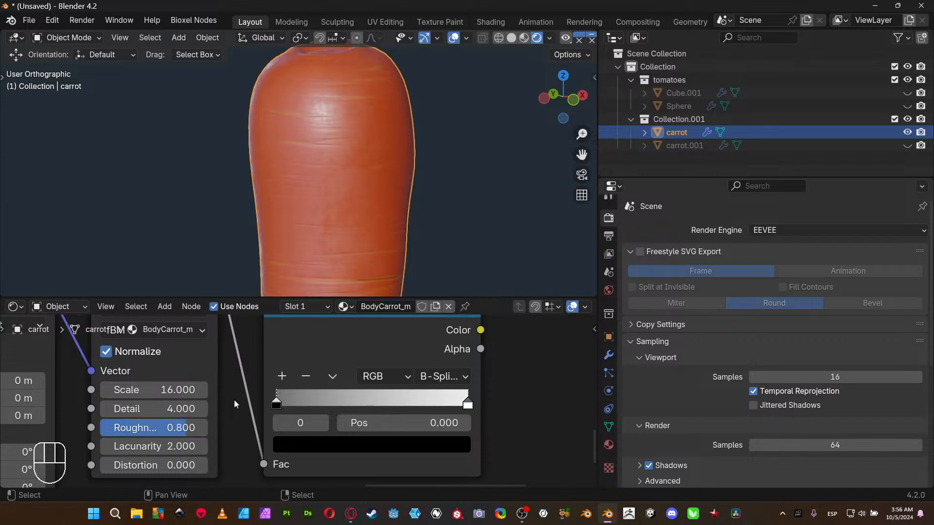
- Expand the Principled BSDF's Specular settings and set the IOR Level to 0.2
middle_drag(234, 404, 155, 459)
scroll(469, 401, down, 5)
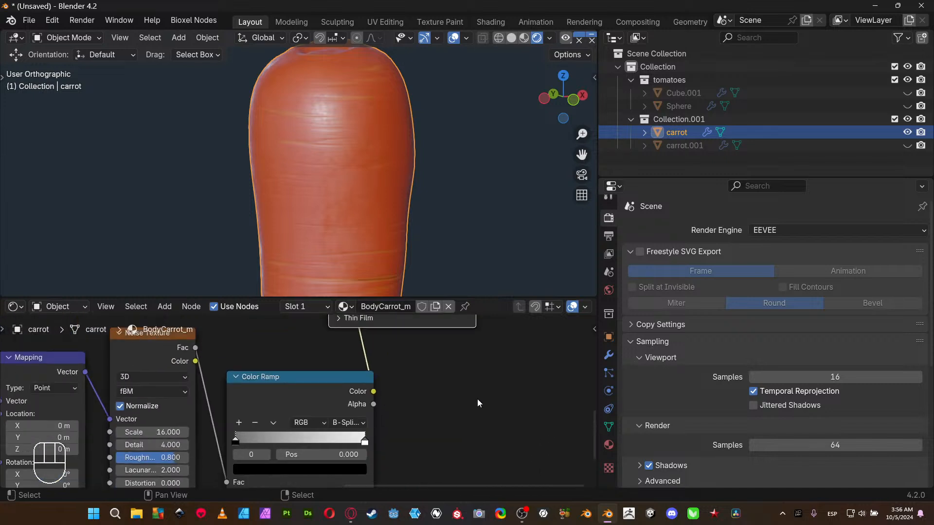
middle_drag(469, 377, 408, 466)
middle_drag(454, 380, 527, 414)
scroll(392, 405, up, 4)
click(377, 379)
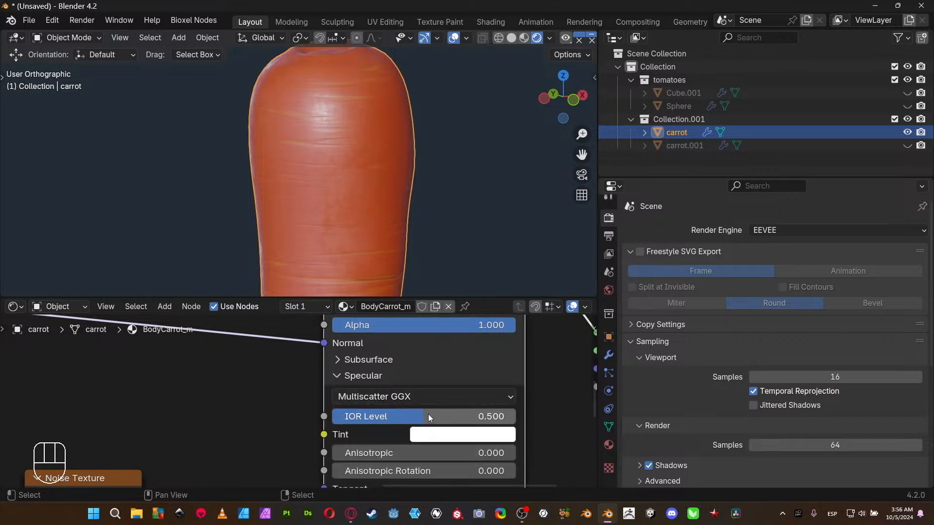
middle_drag(328, 413, 224, 390)
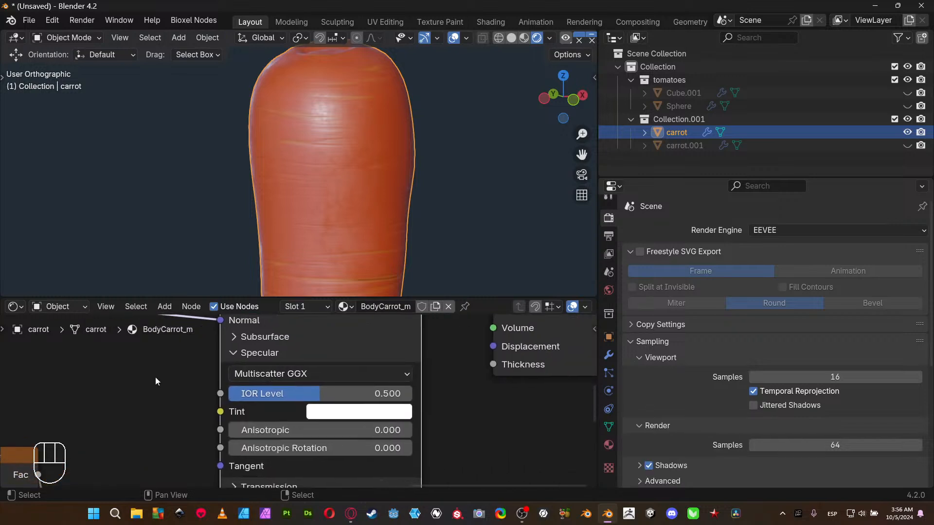
double_click(314, 396)
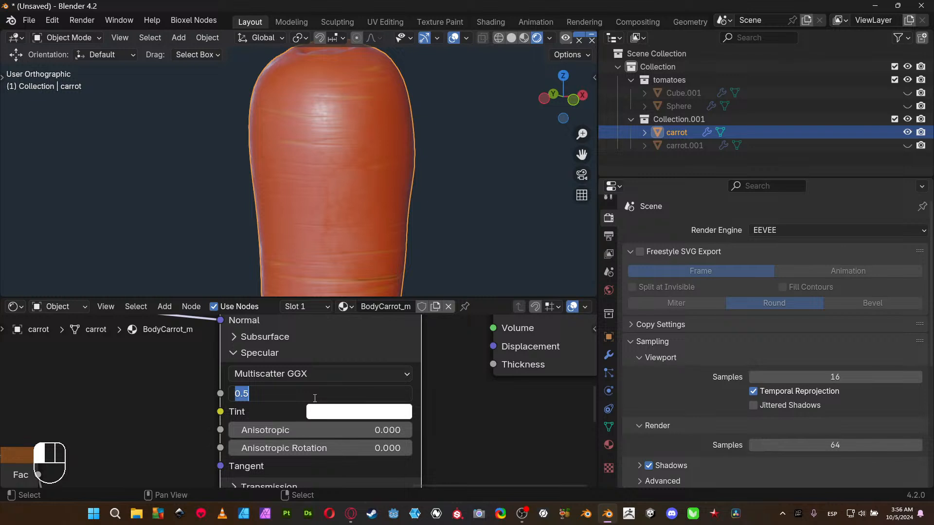
text(.2)
key(Return)
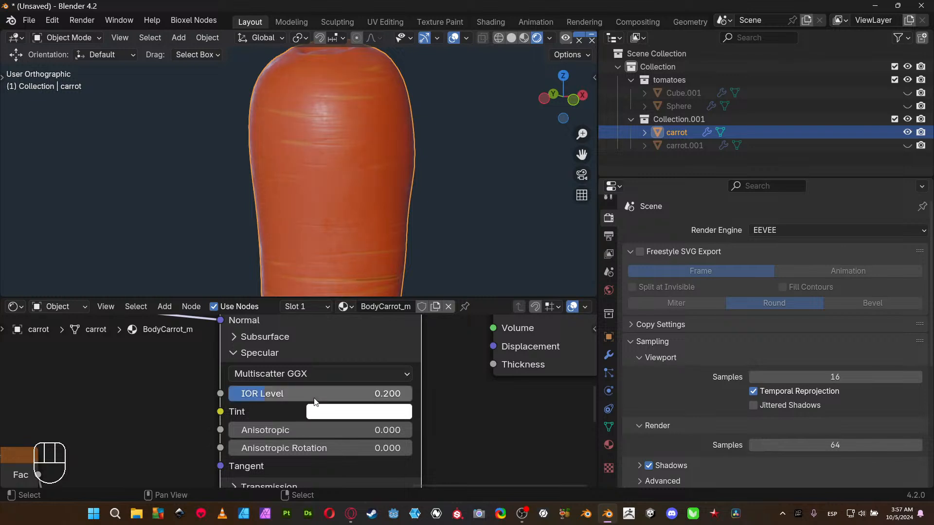
- Set the Principled BSDF's specular IOR Level to 0.25 and fine-tune it to 0.266
double_click(315, 398)
text(.25)
key(Return)
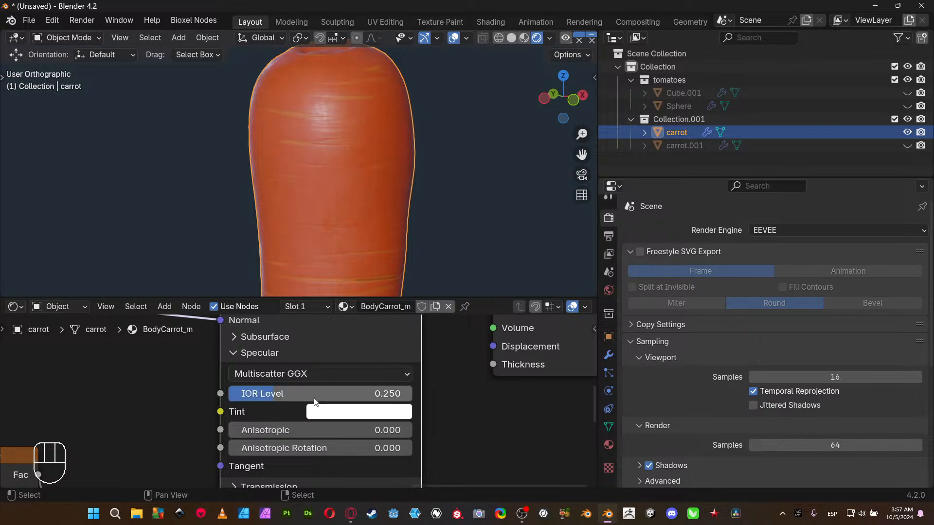
drag(325, 399, 331, 399)
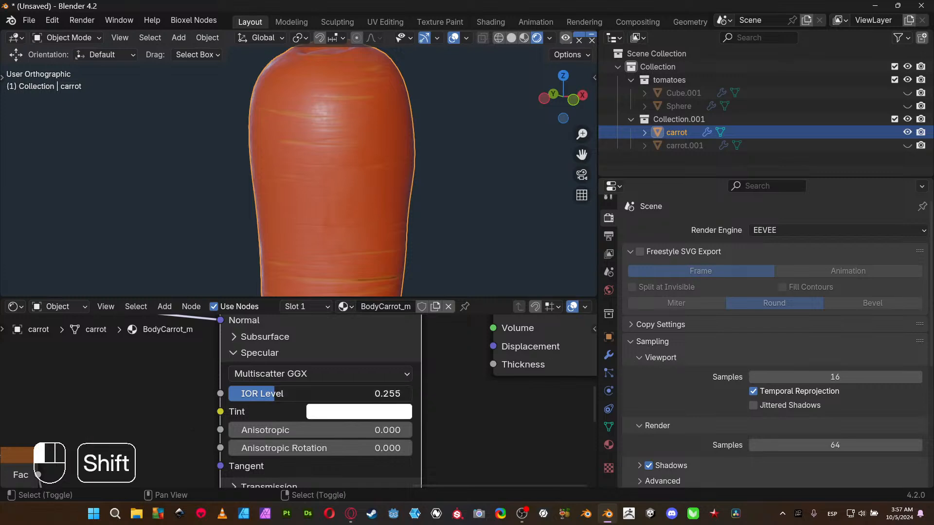
- Maximize the 3D viewport to examine the specular highlights along the whole carrot, and restore the layout
key(ctrl+space)
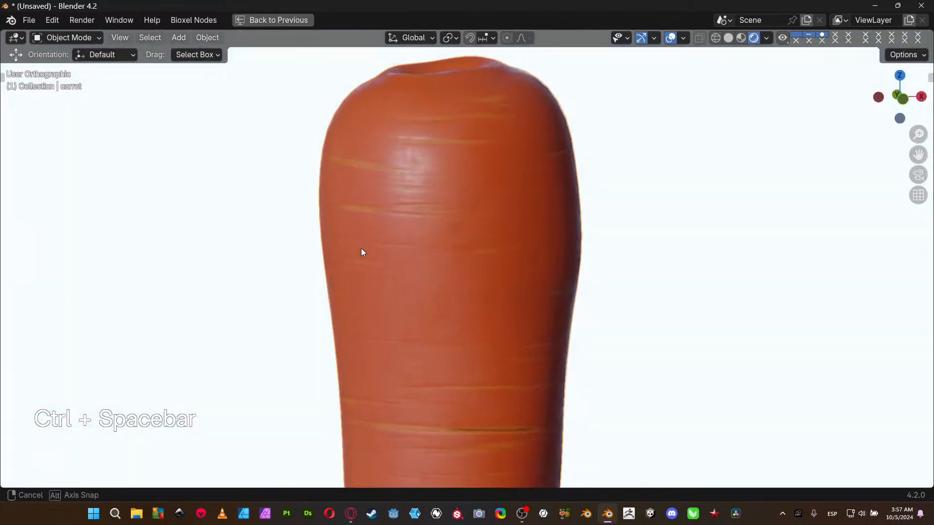
scroll(361, 231, down, 3)
shift+middle_drag(428, 325, 305, 267)
scroll(315, 259, down, 4)
scroll(316, 272, up, 3)
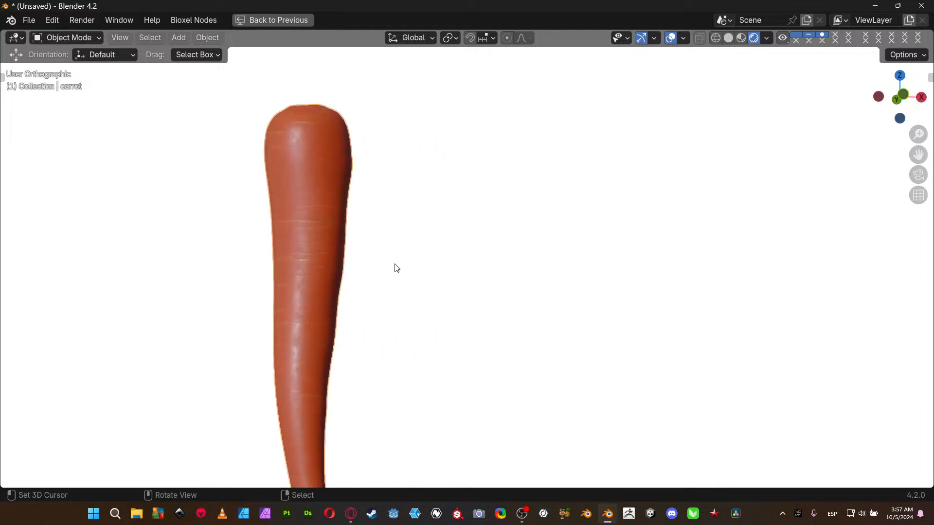
middle_drag(394, 267, 428, 277)
shift+middle_drag(408, 245, 461, 175)
key(ctrl+space)
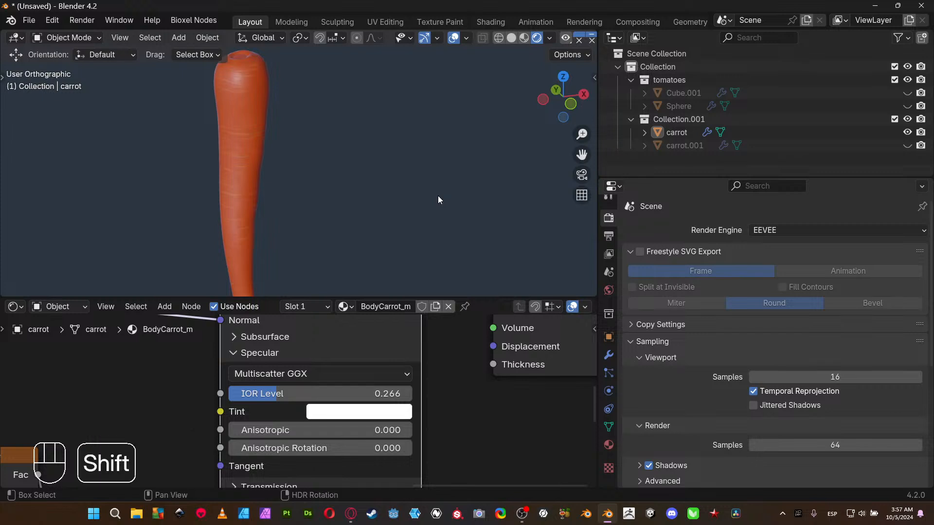
- Snap the 3D cursor to the selected carrot and add a point light there
shift+middle_drag(438, 195, 479, 242)
click(284, 123)
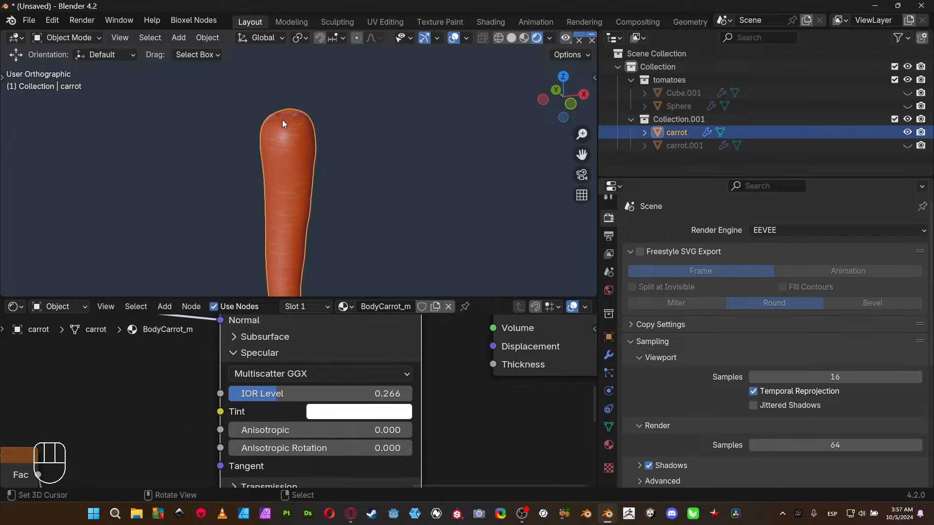
scroll(342, 128, down, 3)
shift+middle_drag(355, 168, 334, 115)
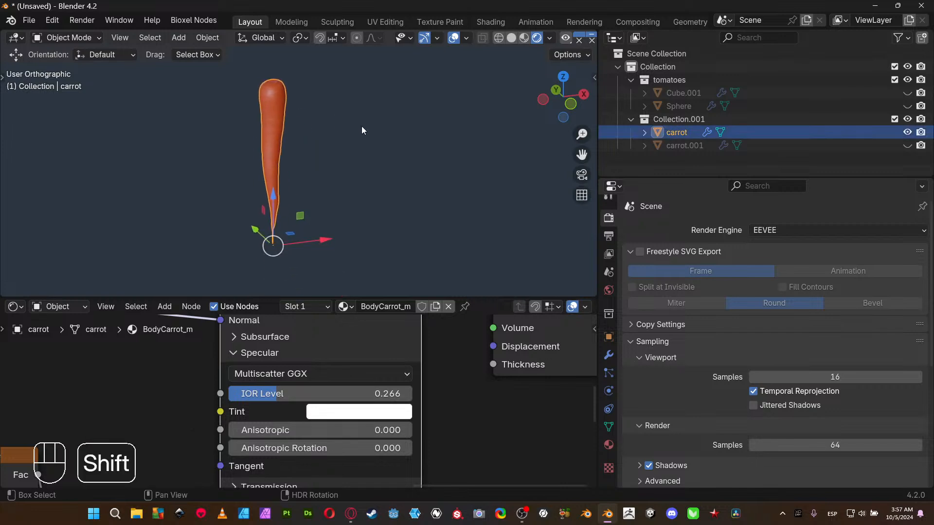
key(shift+s)
click(374, 167)
key(shift+a)
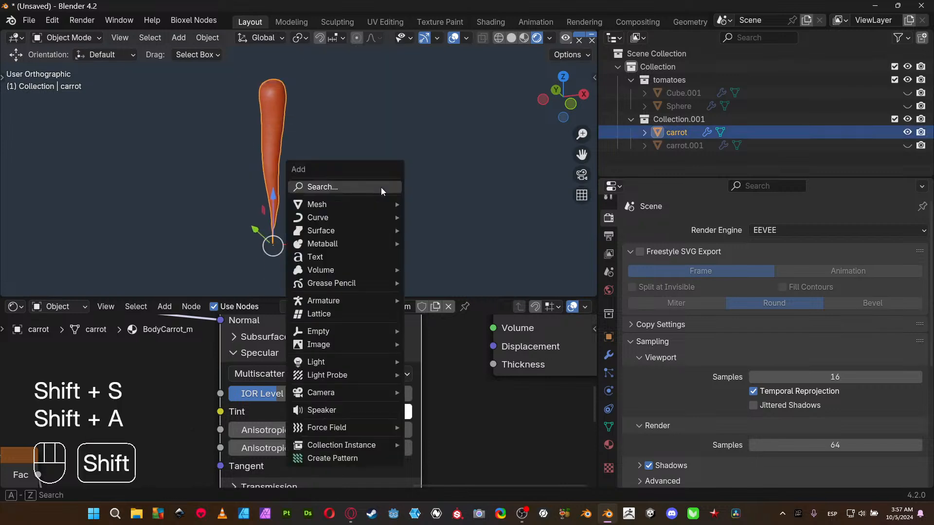
mouse_move(348, 360)
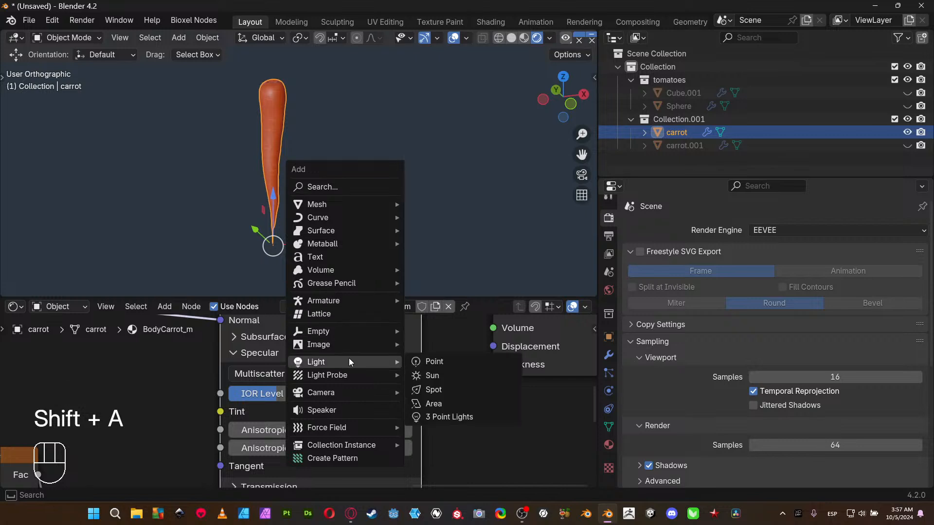
click(426, 365)
- Move the point light up about 0.93 m along Z and about 0.16 m along X, above the carrot's top
key(g)
key(z)
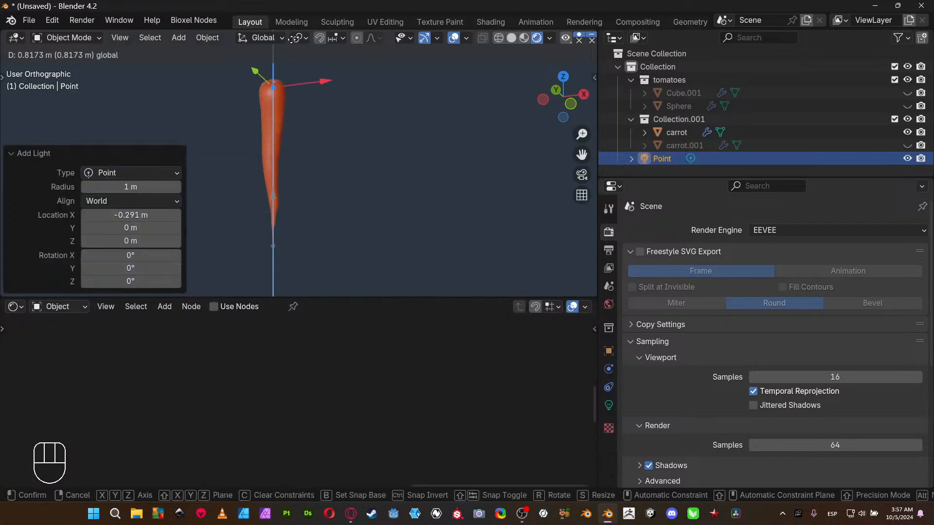
click(318, 200)
key(g)
key(x)
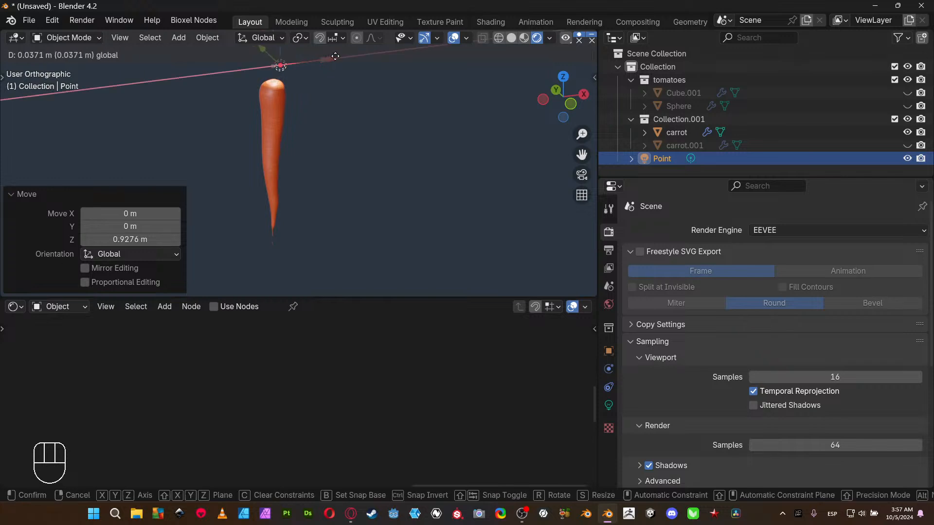
click(361, 58)
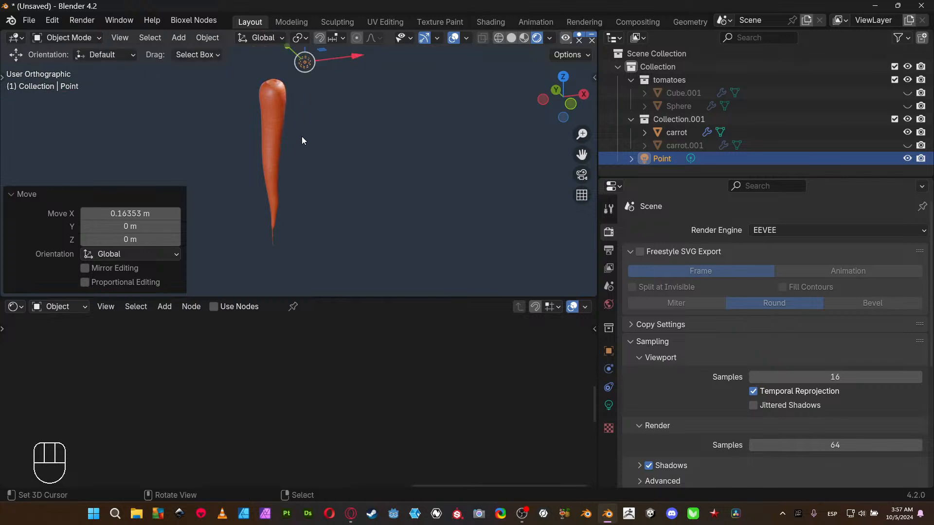
- Reselect the carrot, collapse the Principled BSDF's Specular settings and expand its Subsurface settings
click(277, 109)
scroll(277, 103, up, 5)
shift+middle_drag(276, 103, 372, 173)
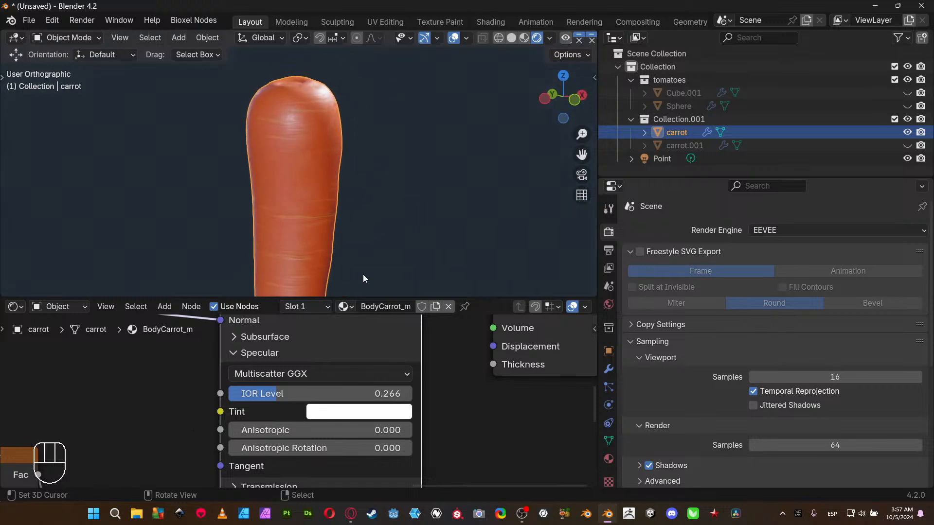
middle_drag(483, 381, 485, 419)
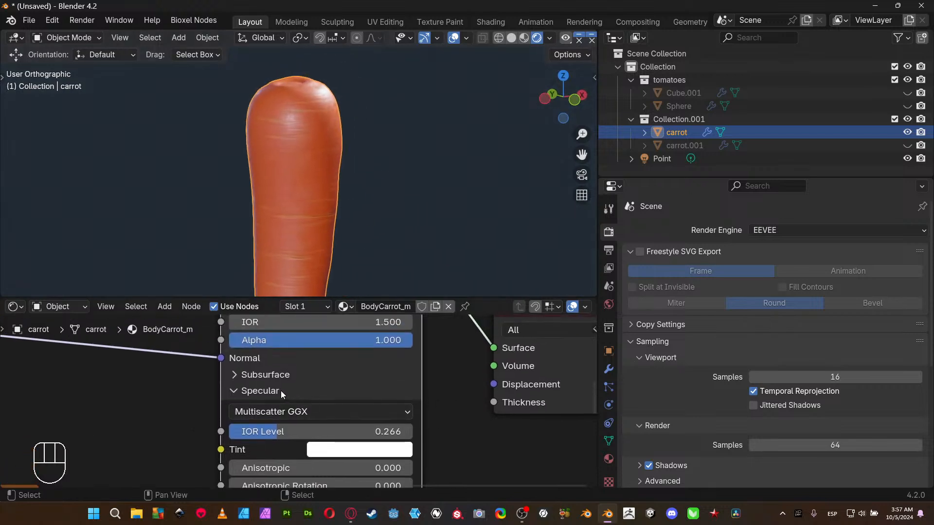
click(260, 391)
click(255, 377)
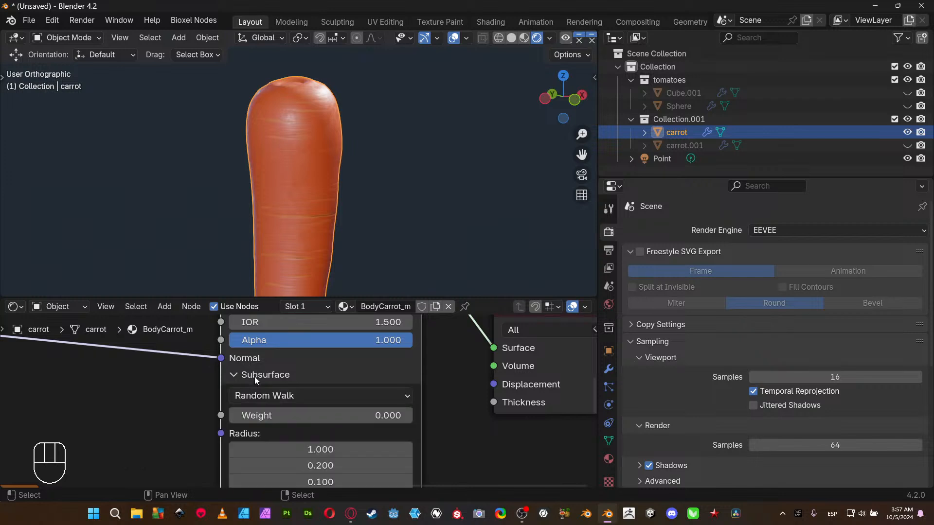
- Set the Subsurface Weight to 1 with the Random Walk method
middle_drag(172, 424, 112, 406)
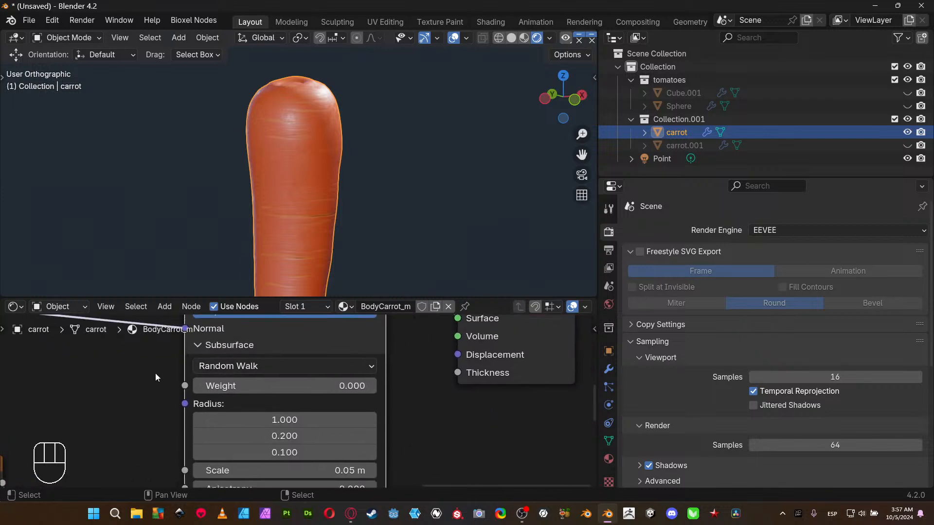
click(254, 366)
middle_drag(454, 423, 419, 418)
middle_drag(372, 386, 384, 368)
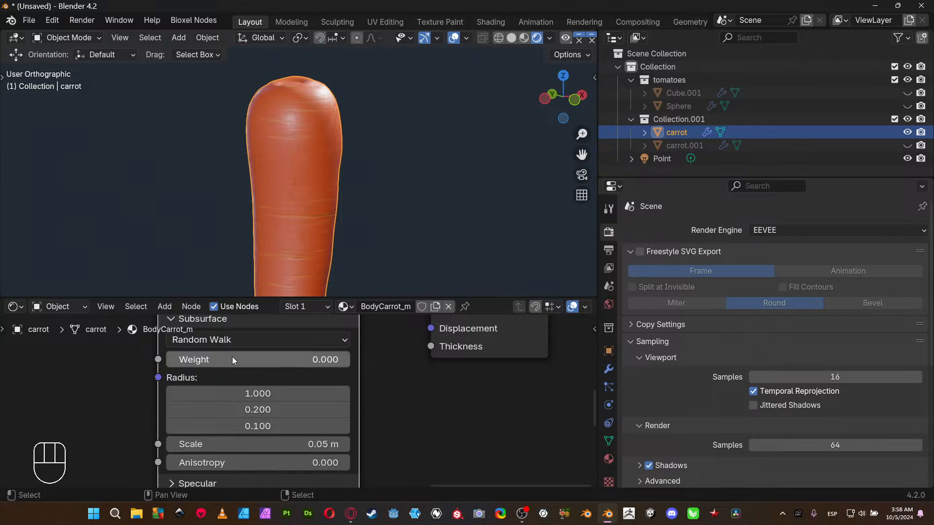
click(279, 363)
text(1)
key(Return)
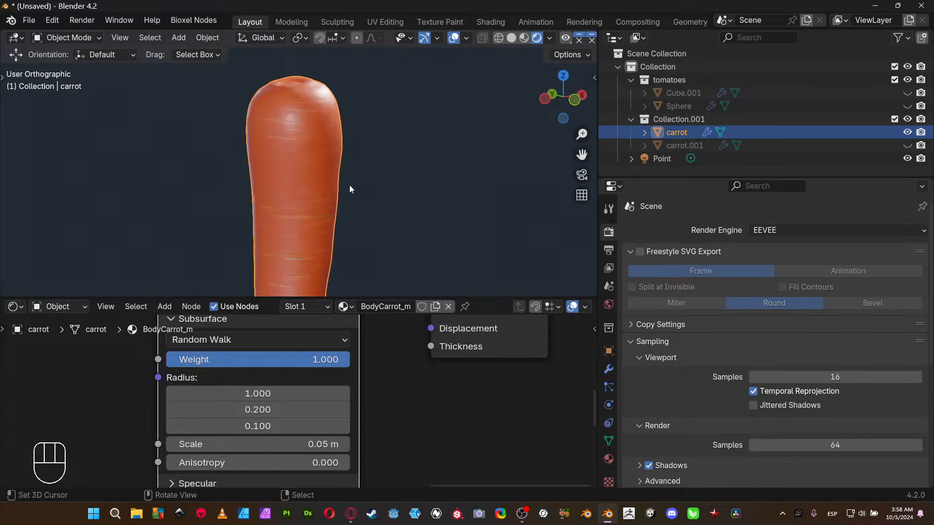
shift+middle_drag(362, 136, 337, 208)
scroll(363, 196, up, 2)
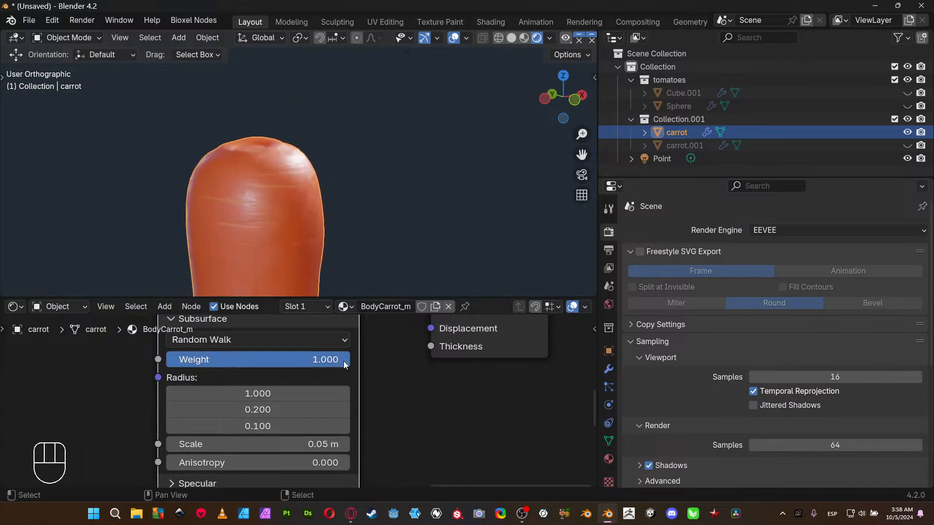
mouse_move(345, 360)
mouse_down()
mouse_move(166, 361)
mouse_move(350, 360)
mouse_up()
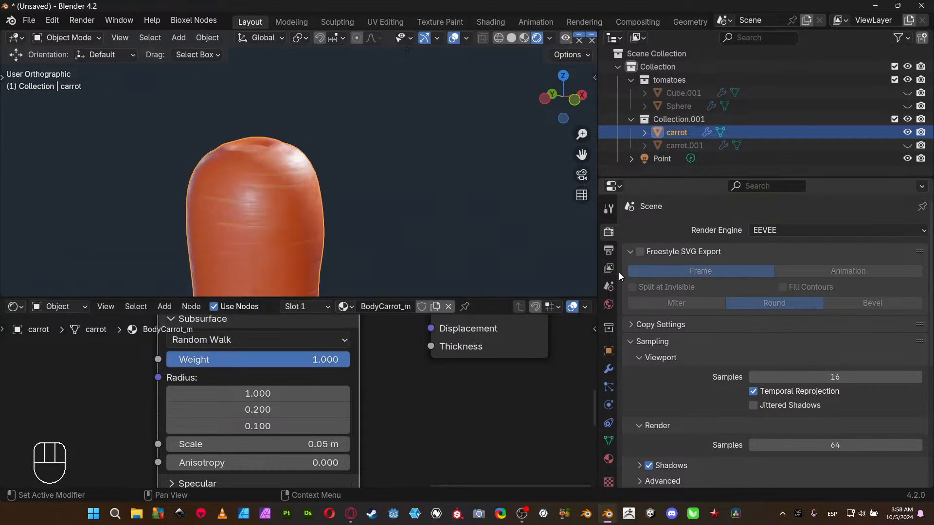
- Enable Raytraced Transmission in the carrot material's surface settings
scroll(707, 355, down, 8)
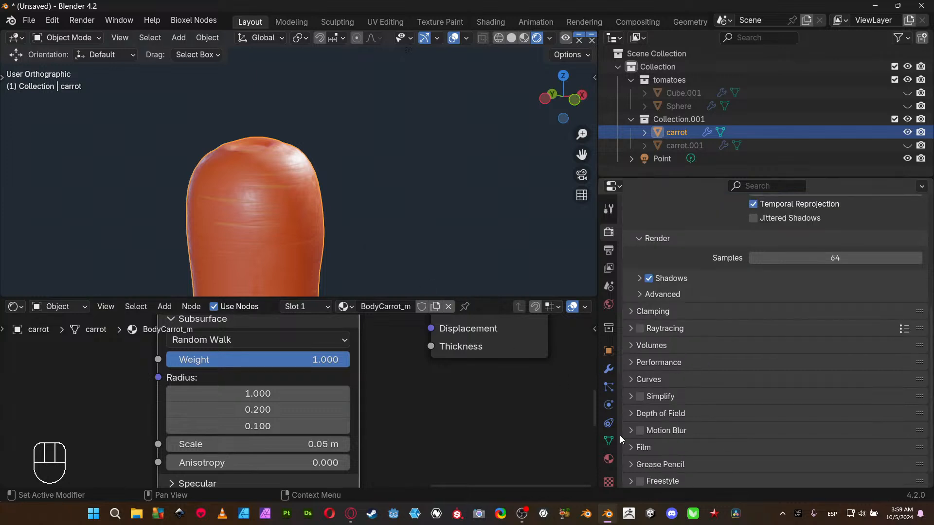
click(609, 458)
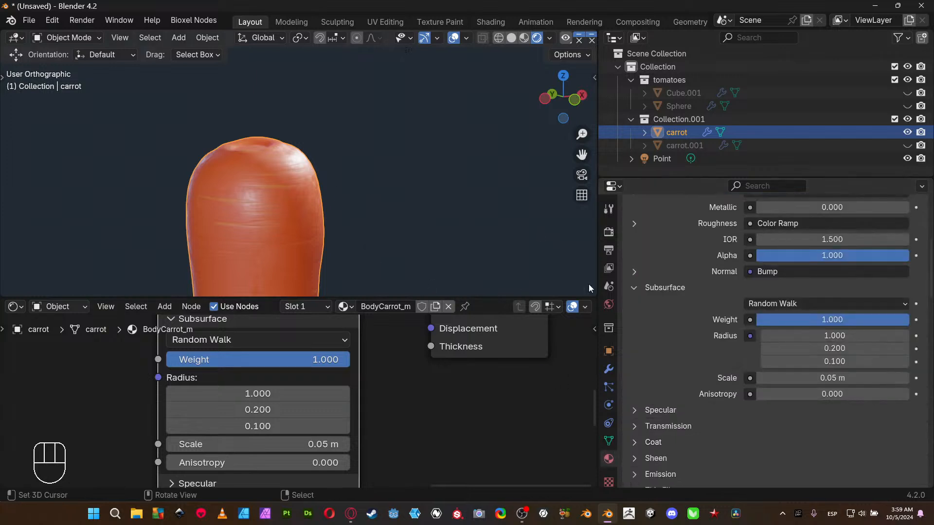
scroll(679, 330, down, 15)
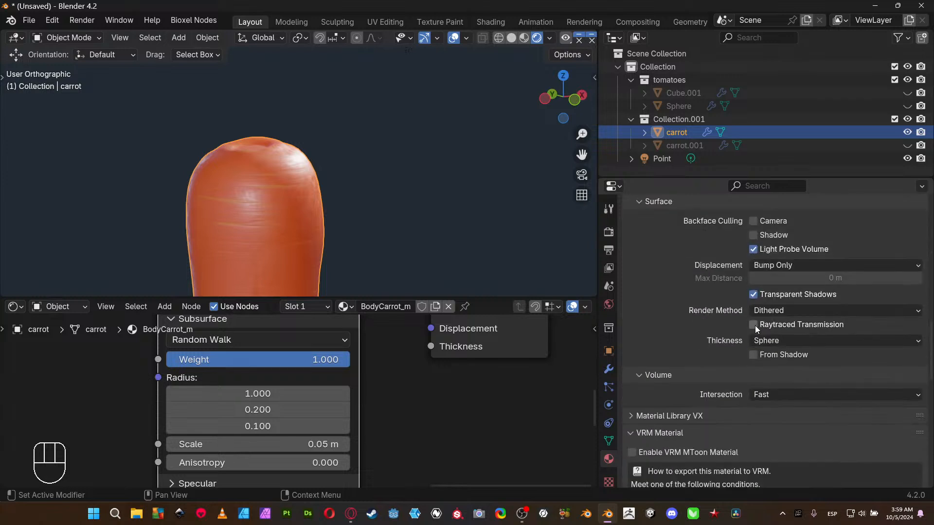
click(786, 324)
- Raise the Subsurface Scale to 10 m
click(348, 445)
click(349, 445)
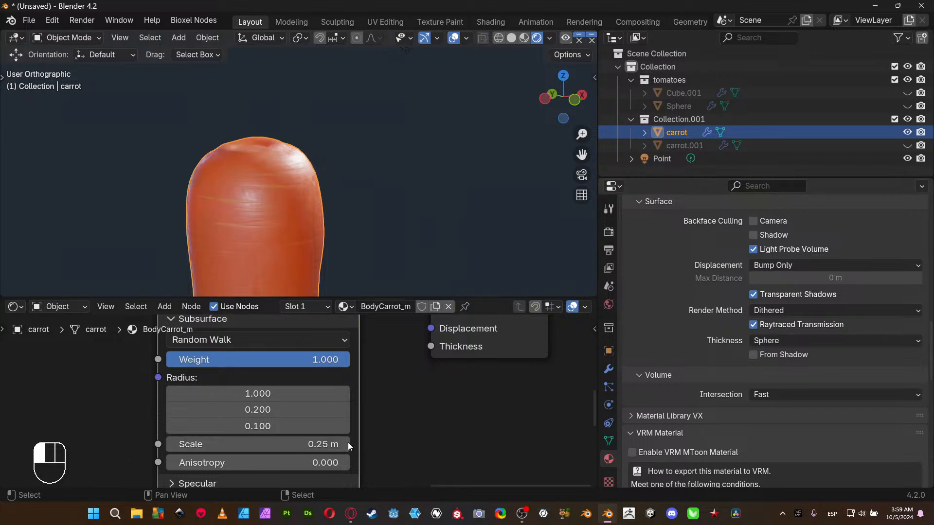
click(348, 445)
click(349, 445)
click(348, 445)
click(348, 445)
click(349, 444)
click(348, 445)
drag(340, 445, 467, 445)
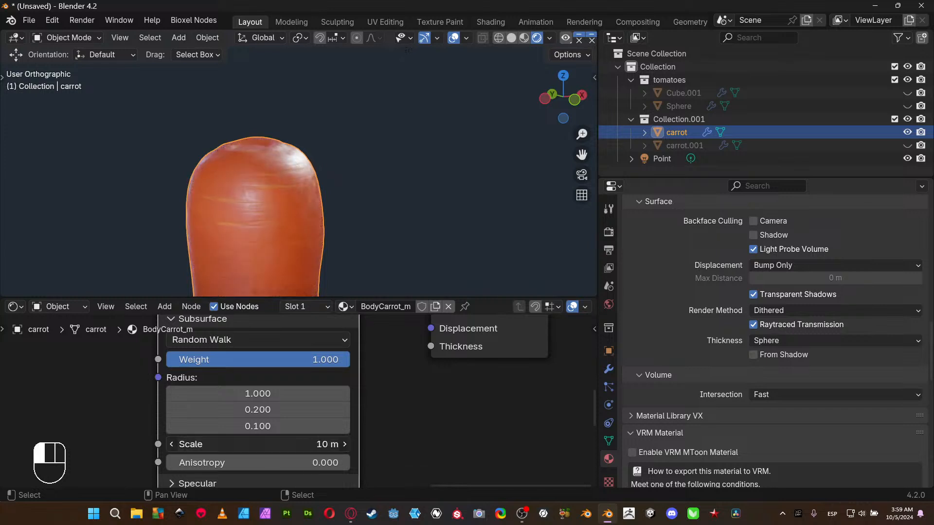
- Try a first Subsurface Radius value of 4 and set it back to 1
double_click(258, 394)
text(4)
key(Return)
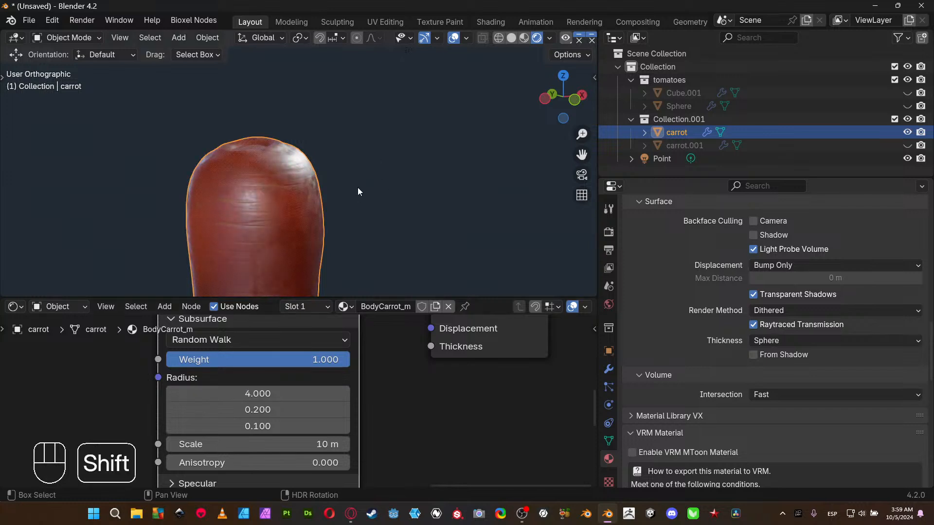
shift+middle_drag(358, 204, 352, 110)
scroll(354, 111, down, 3)
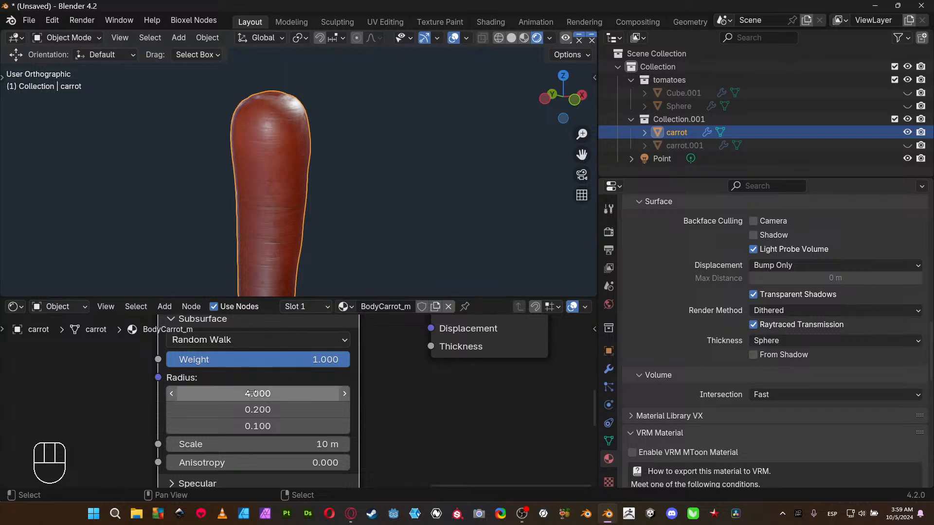
click(304, 387)
text(1)
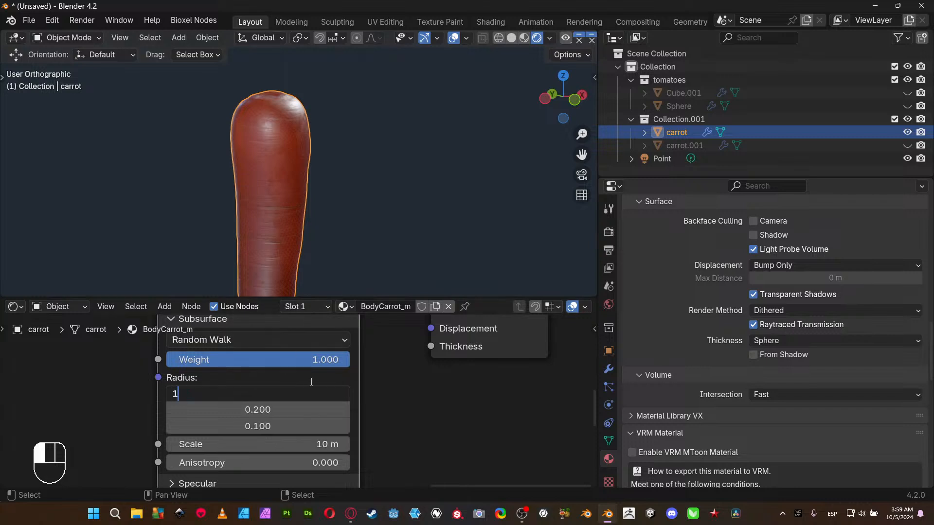
key(Return)
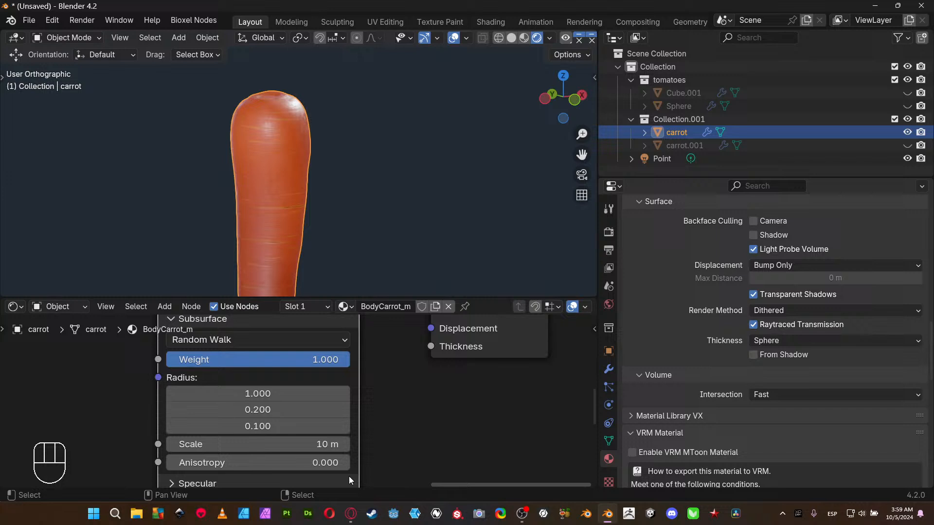
- Set the Subsurface Scale to 1 m and change the subsurface method to Random Walk (Skin)
click(315, 445)
text(1)
key(Return)
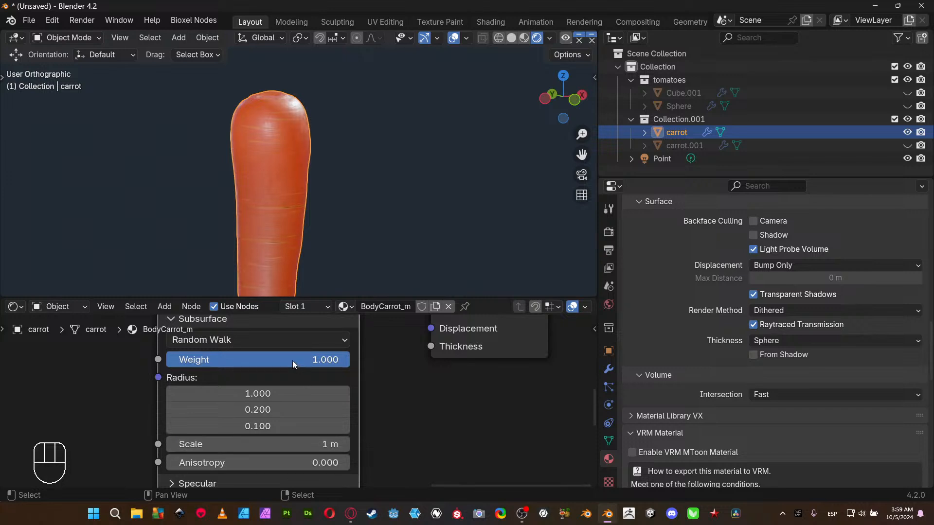
middle_drag(388, 357, 404, 397)
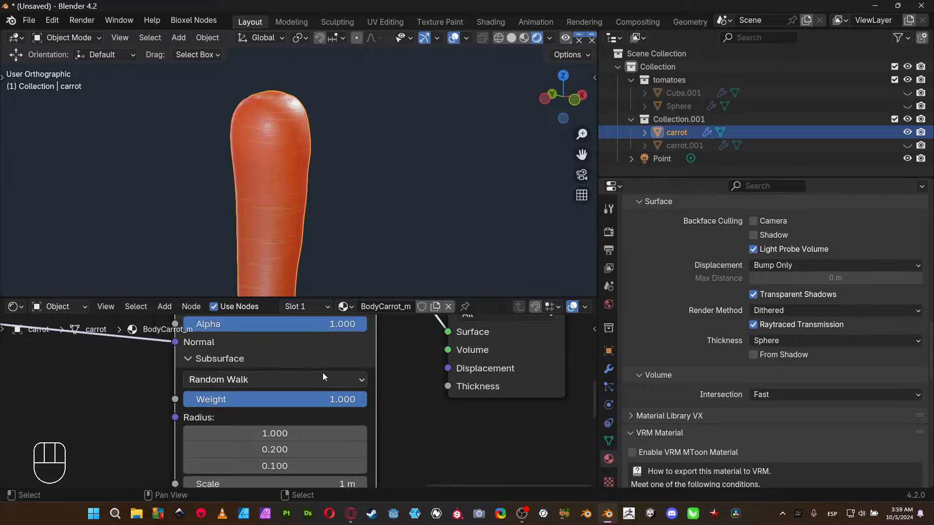
click(298, 377)
click(282, 458)
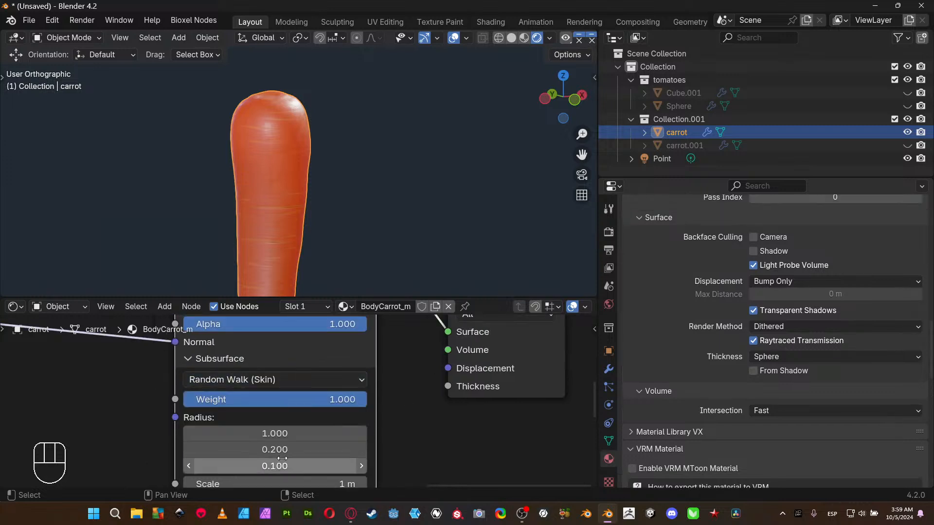
middle_drag(415, 438, 399, 387)
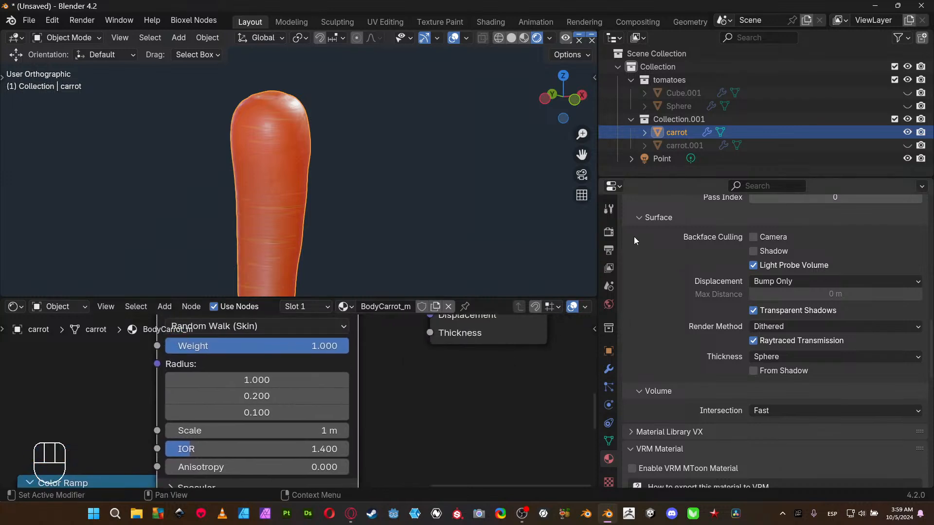
- Set the render Clamping values for surface Direct Light and Indirect Light to 2
click(608, 232)
click(652, 292)
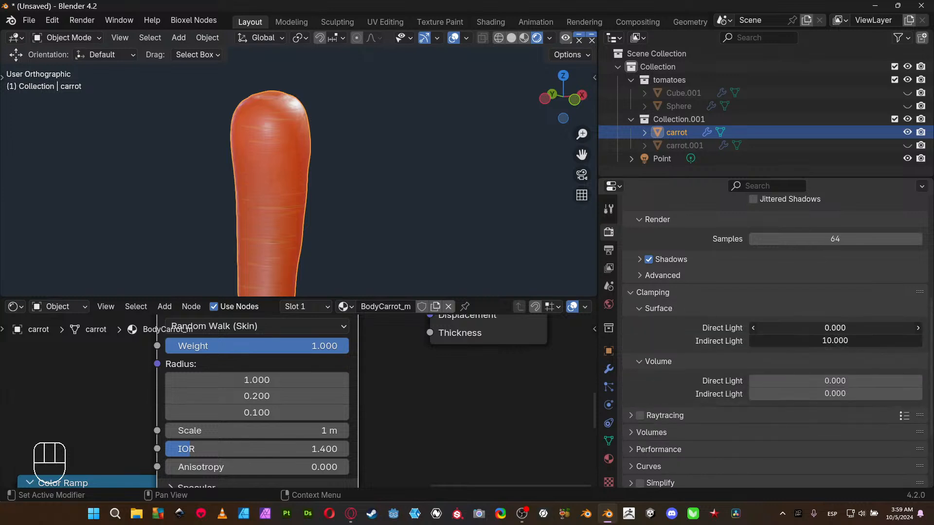
drag(832, 328, 832, 340)
text(2)
key(Return)
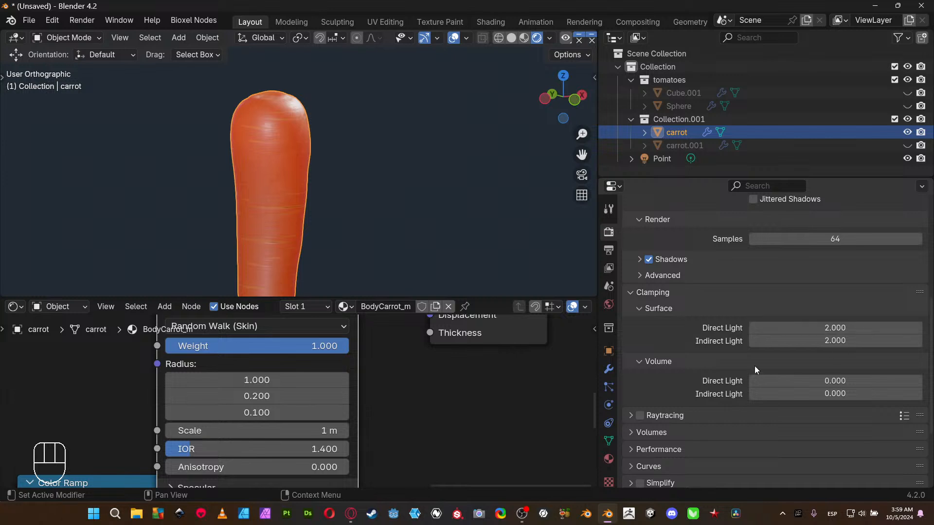
- Enable Raytracing in the render settings with a 1:1 resolution and a Max Roughness of 1
click(629, 293)
scroll(729, 270, up, 6)
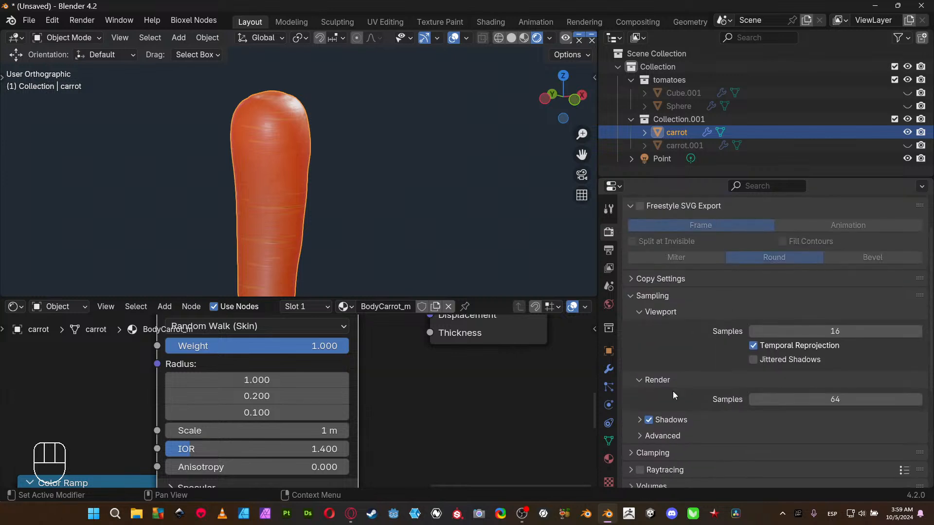
scroll(674, 391, down, 5)
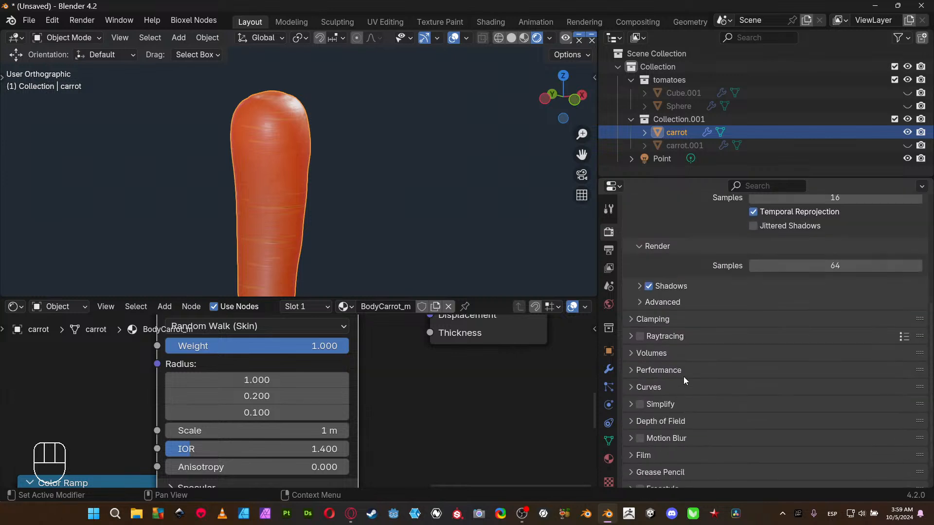
click(652, 336)
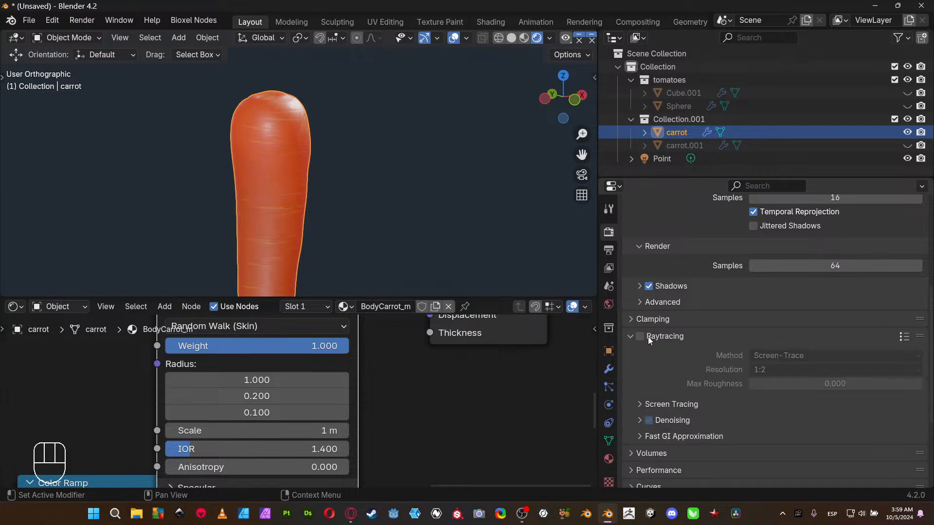
click(640, 336)
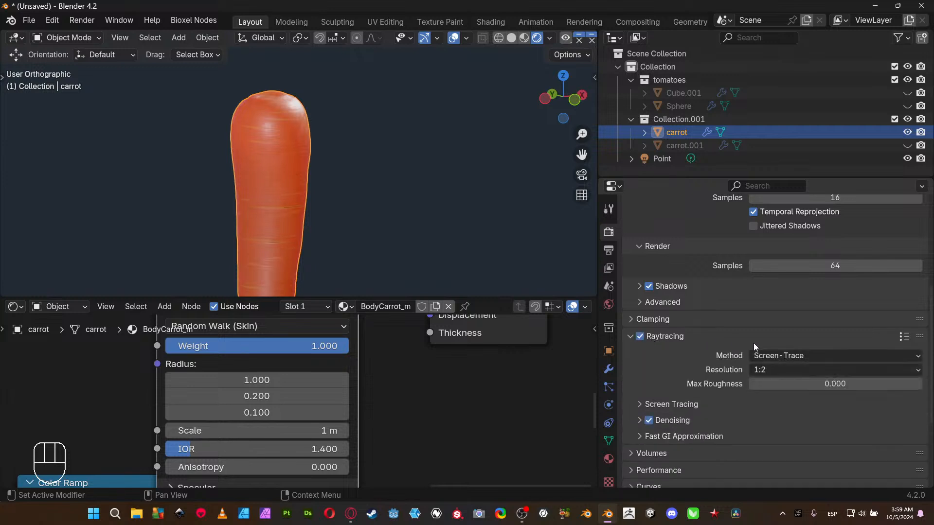
click(790, 368)
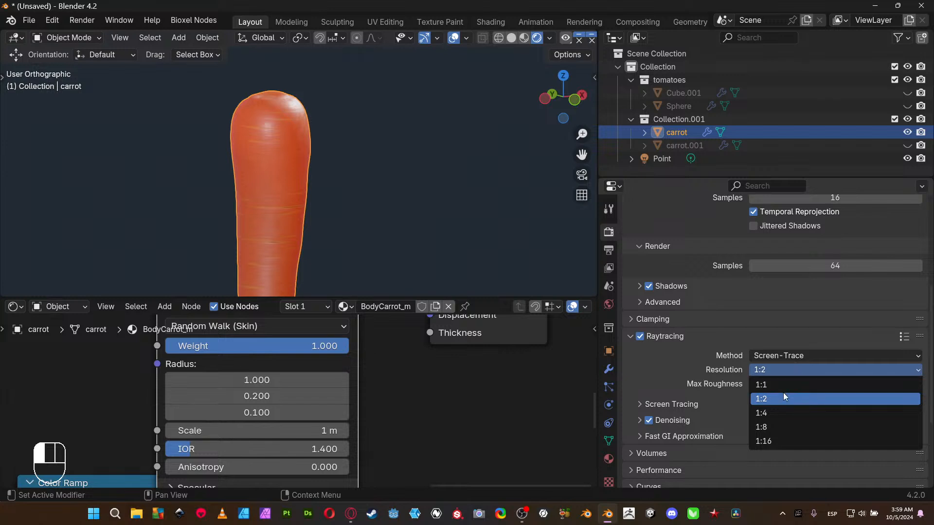
click(783, 384)
drag(791, 384, 856, 383)
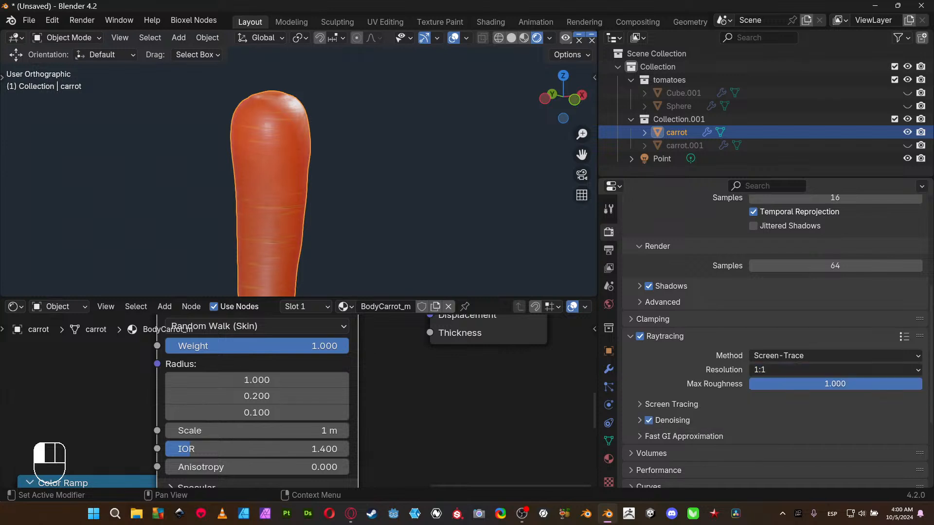
- Set the Screen Tracing precision to 1
click(654, 404)
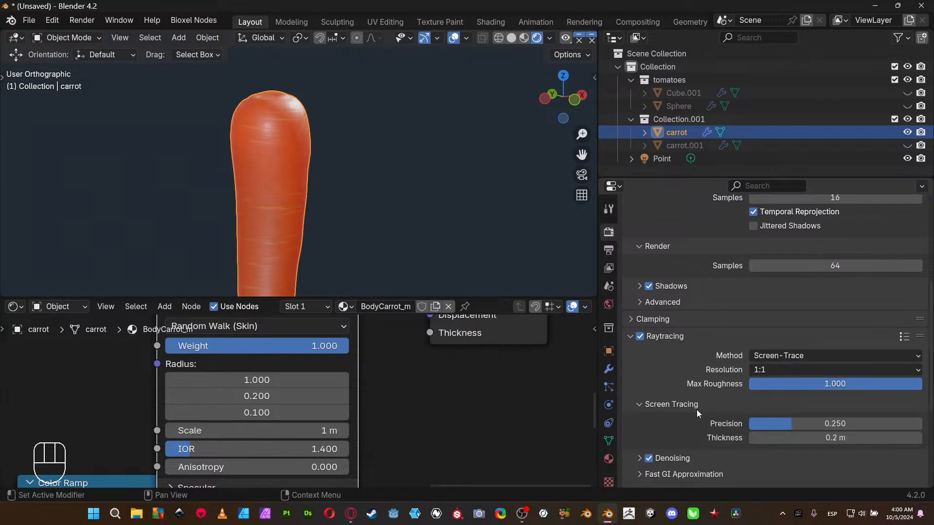
scroll(696, 410, down, 5)
drag(794, 316, 818, 341)
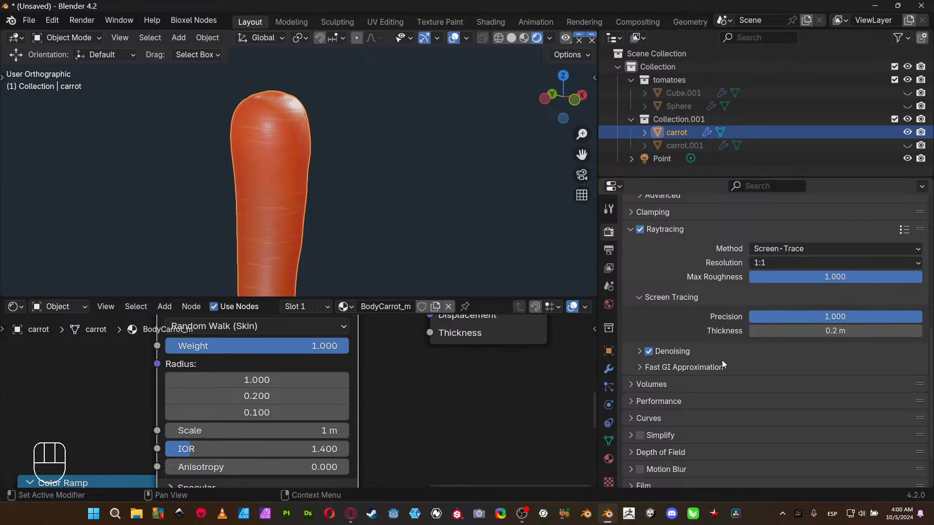
- Set Fast GI Approximation to 1:1 resolution, 4 rays and a precision of 1
click(656, 367)
scroll(656, 367, down, 5)
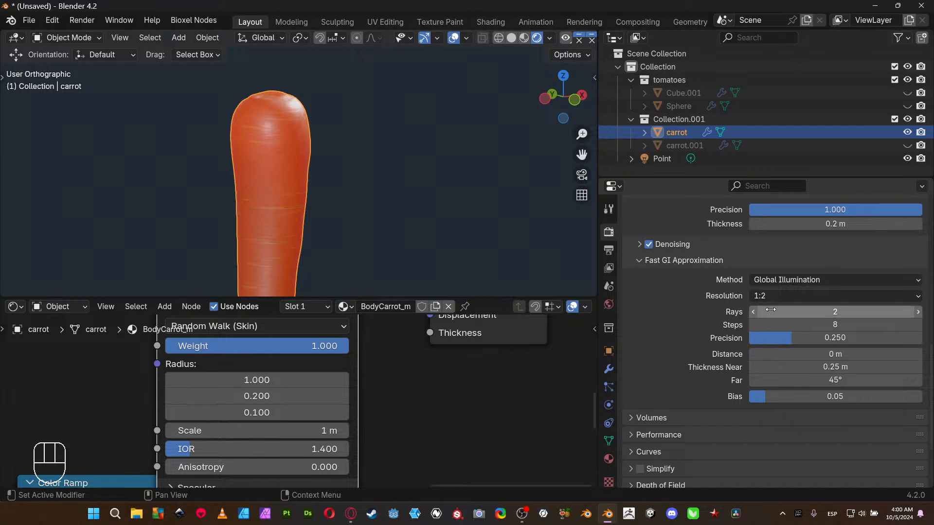
click(780, 294)
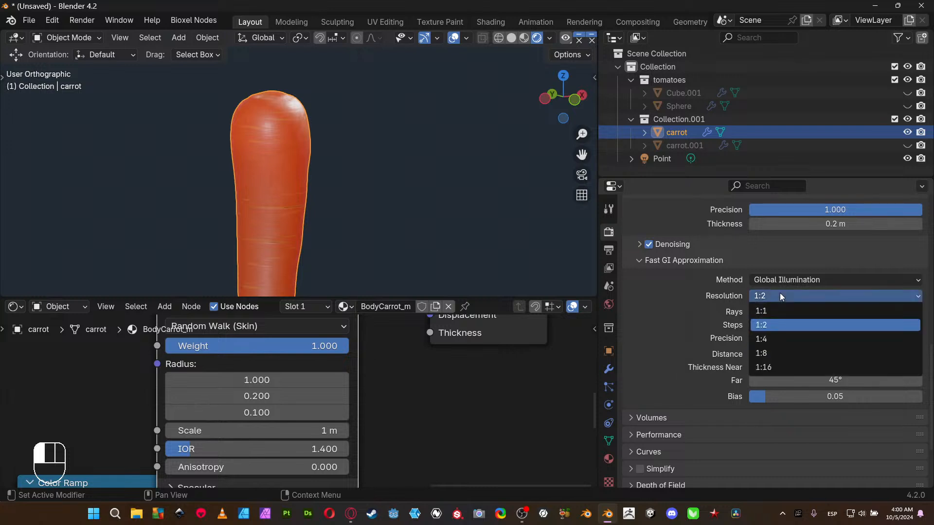
click(803, 312)
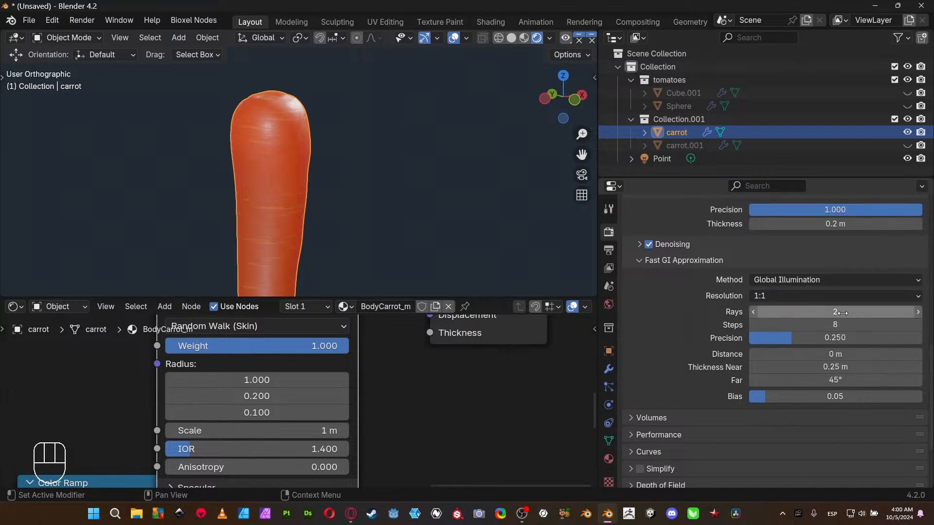
click(920, 313)
click(919, 314)
drag(886, 342, 922, 343)
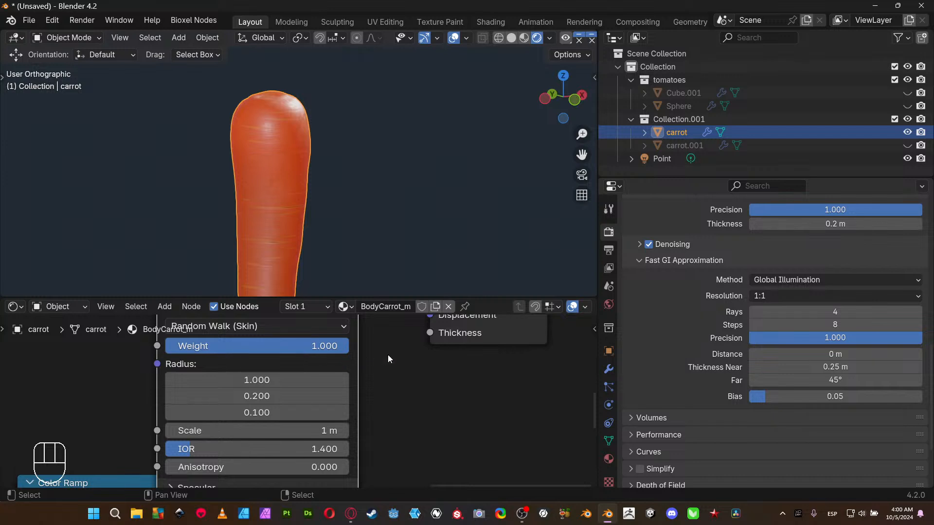
- Lower the point light beside the carrot's top along Z and shift it about -0.025 m along Y
shift+middle_drag(397, 171, 406, 185)
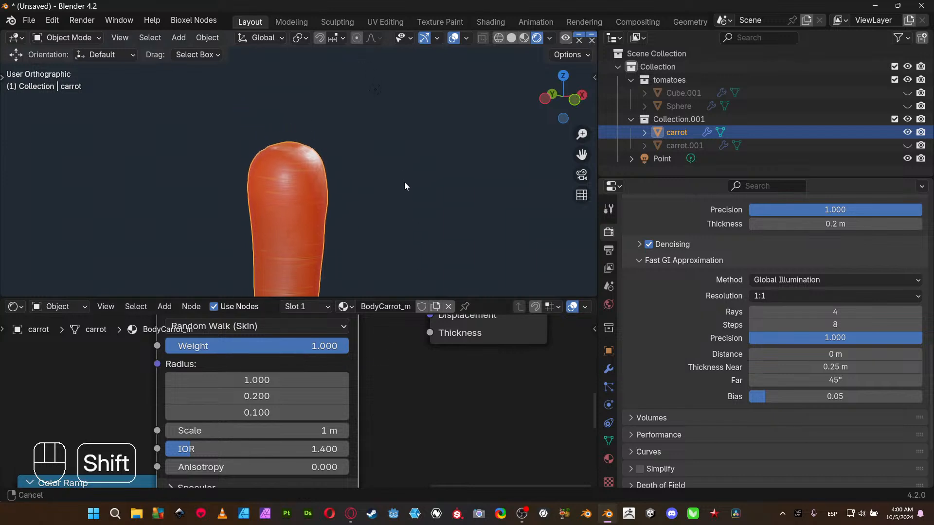
click(376, 92)
key(g)
key(z)
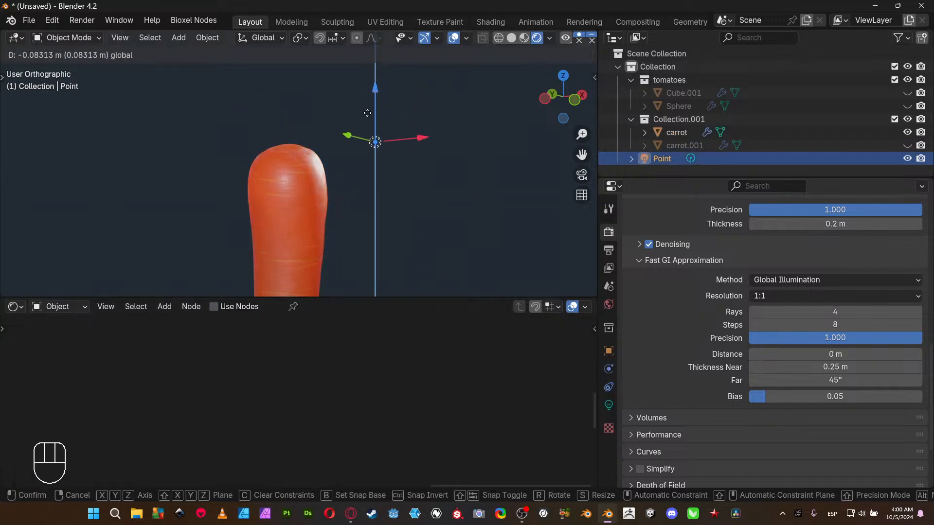
click(373, 134)
middle_drag(406, 133, 419, 155)
scroll(416, 163, up, 3)
mouse_move(431, 112)
mouse_down()
mouse_move(301, 106)
mouse_move(435, 119)
mouse_move(317, 122)
mouse_move(398, 122)
mouse_move(387, 105)
mouse_move(408, 104)
mouse_move(312, 106)
mouse_move(429, 111)
mouse_move(372, 118)
mouse_move(423, 122)
mouse_up()
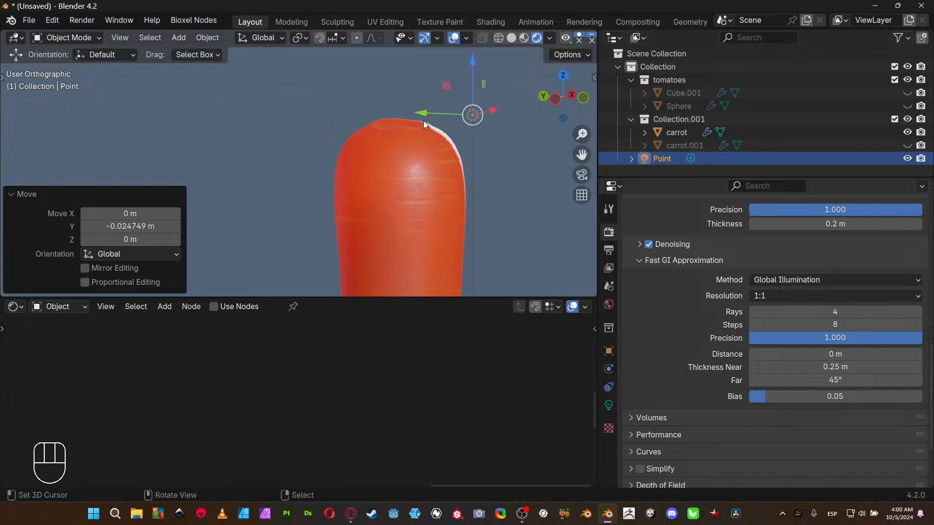
- Set the carrot body material's Subsurface Scale to 0.2 m
click(392, 185)
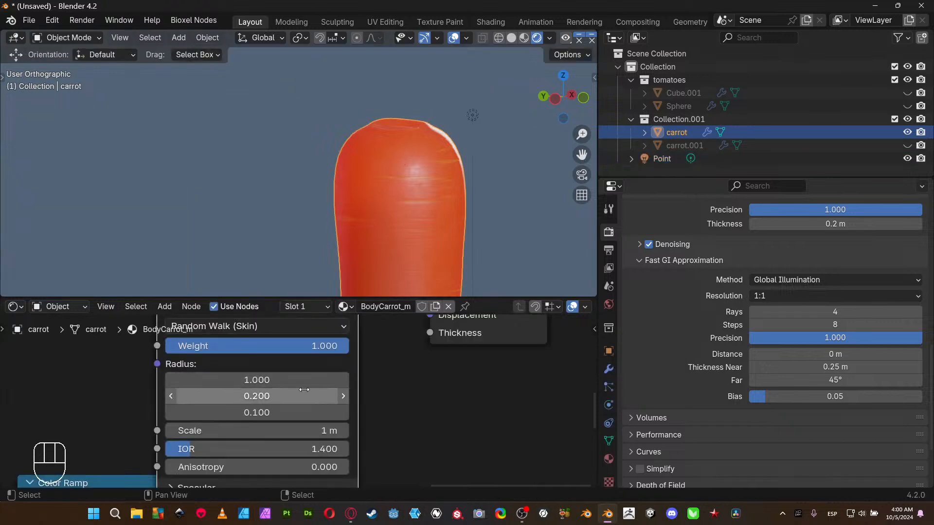
click(316, 431)
text(.2)
key(Return)
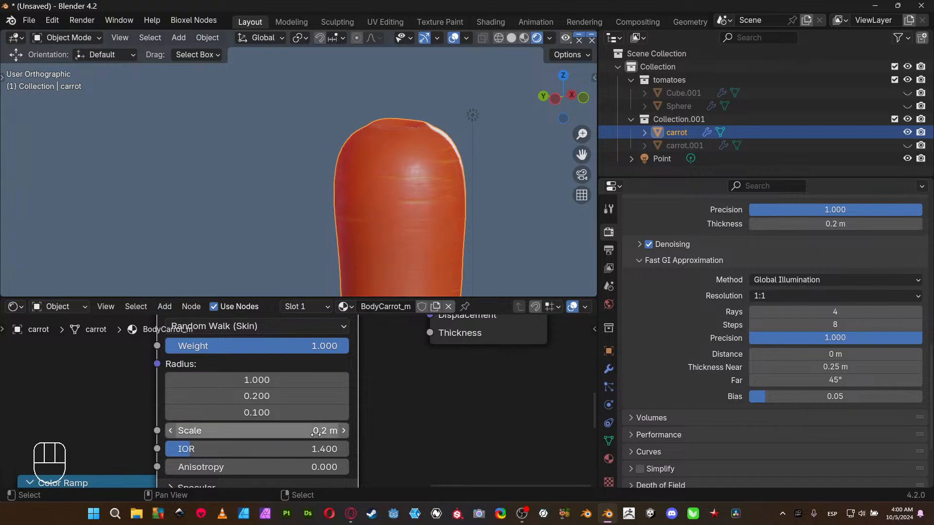
- Try a Subsurface Scale of 0.37 m and set it back to 0.2 m
key(shift)
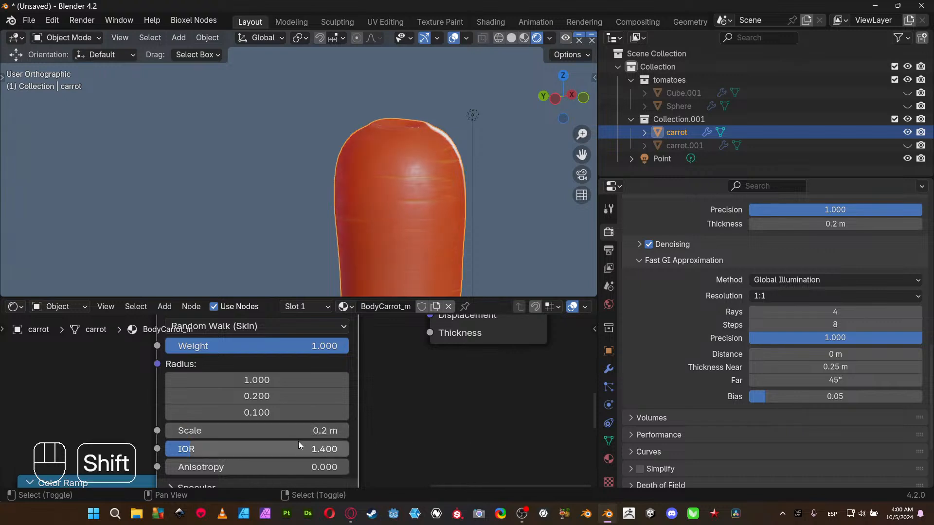
mouse_move(299, 431)
shift+mouse_down()
mouse_move(349, 431)
mouse_move(296, 431)
mouse_move(306, 431)
shift+mouse_up()
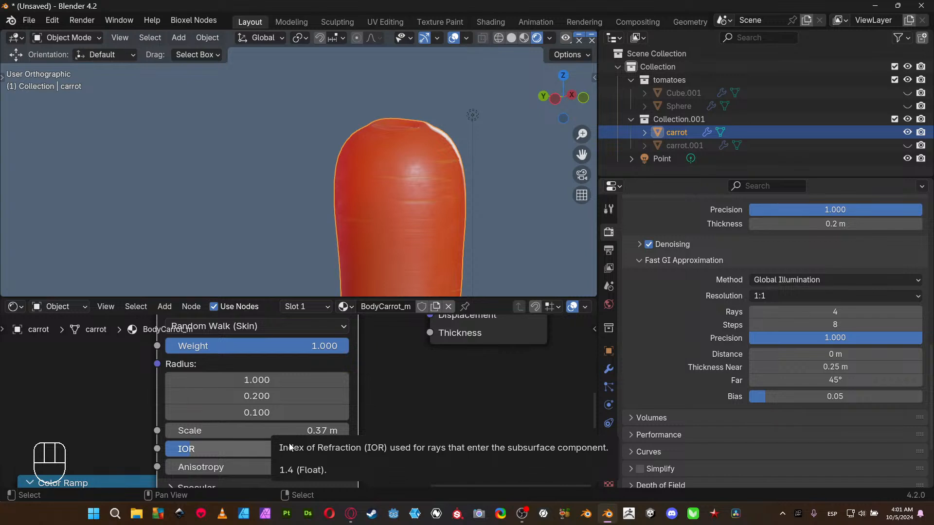
click(290, 431)
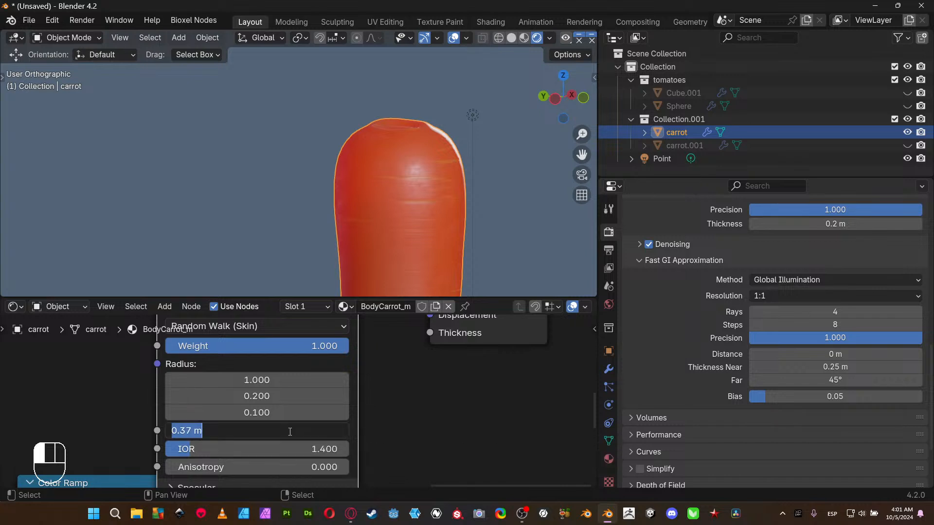
text(0.2)
key(Return)
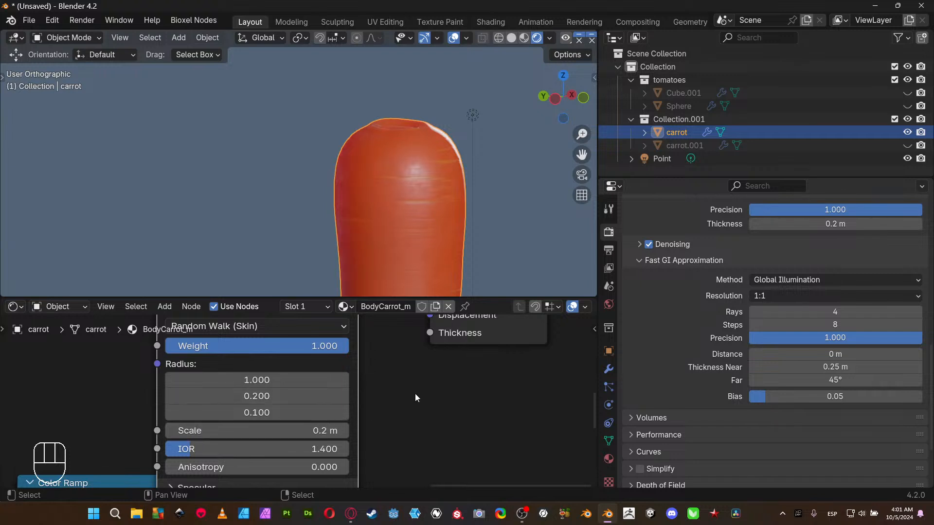
- Examine the rendered carrot material from the thin root tip up to the crown, including in a maximized viewport
scroll(410, 220, down, 5)
middle_drag(403, 197, 354, 81)
right_click(389, 195)
shift+middle_drag(376, 228, 394, 109)
shift+middle_drag(376, 163, 375, 104)
scroll(343, 194, up, 8)
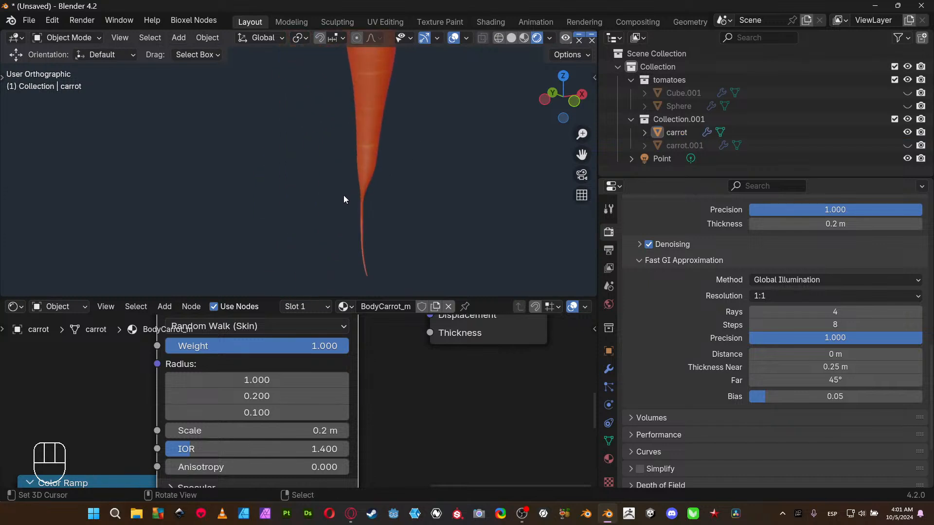
shift+middle_drag(410, 234, 296, 132)
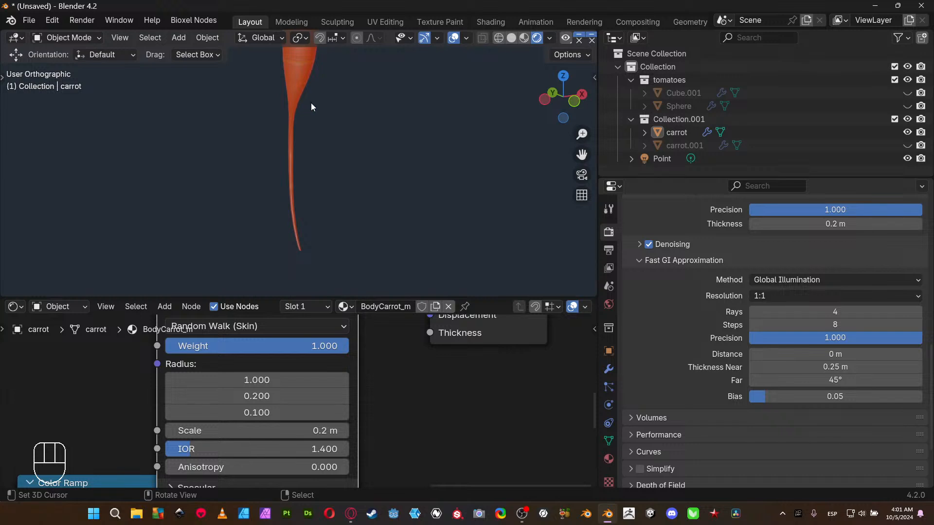
key(ctrl+space)
scroll(475, 125, down, 2)
shift+middle_drag(486, 130, 438, 282)
scroll(438, 281, up, 6)
shift+middle_drag(304, 209, 436, 203)
scroll(392, 224, up, 3)
scroll(436, 204, down, 3)
key(ctrl+space)
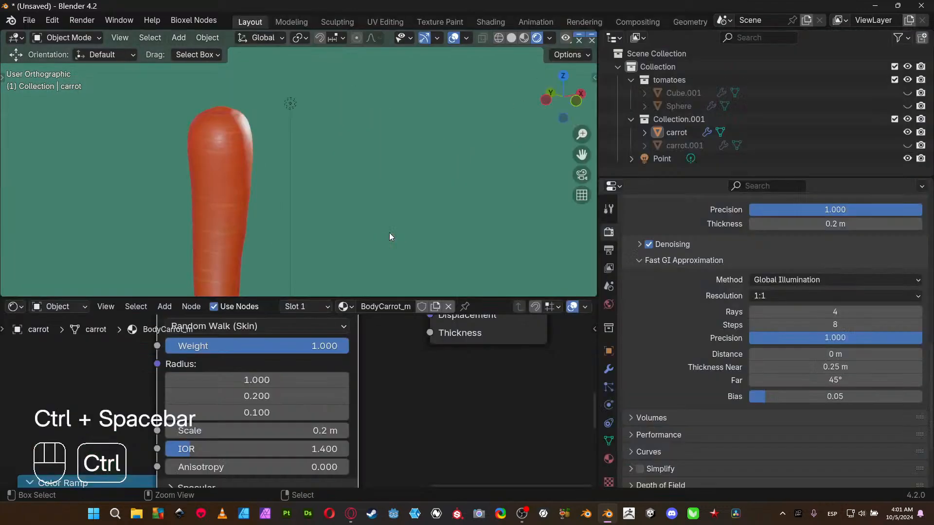
- Unhide the carrot.001 stems, select them and check them together with the carrot body in a maximized viewport
click(907, 145)
key(ctrl+space)
scroll(465, 159, down, 3)
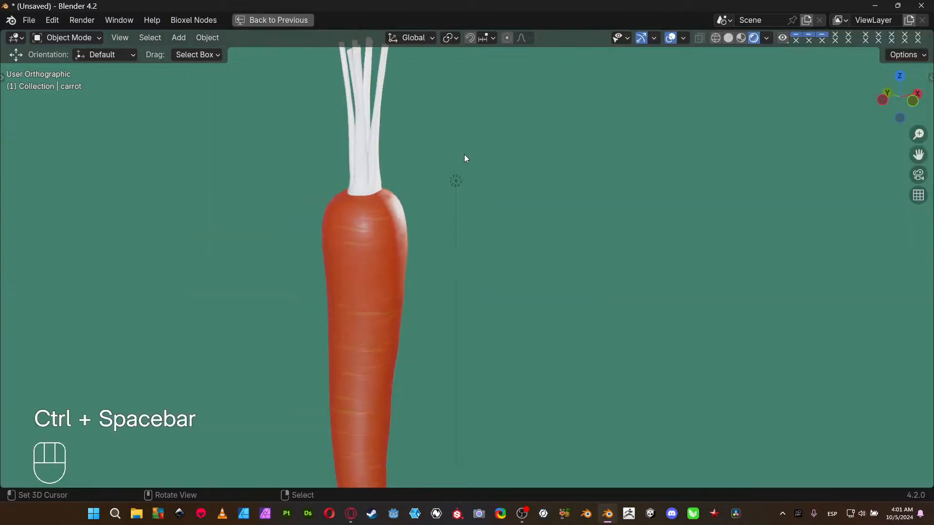
shift+middle_drag(464, 158, 458, 179)
right_click(379, 229)
scroll(379, 224, up, 2)
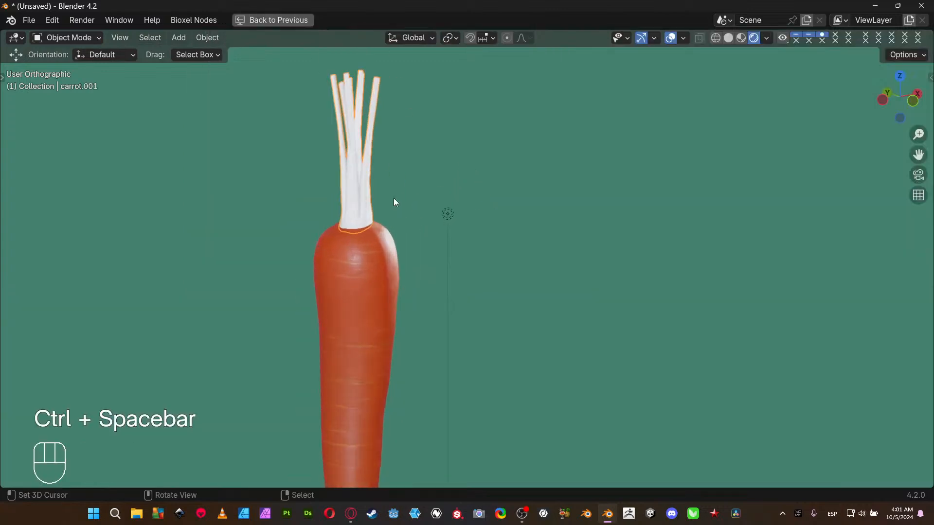
shift+middle_drag(403, 163, 418, 252)
scroll(427, 202, up, 2)
key(ctrl+space)
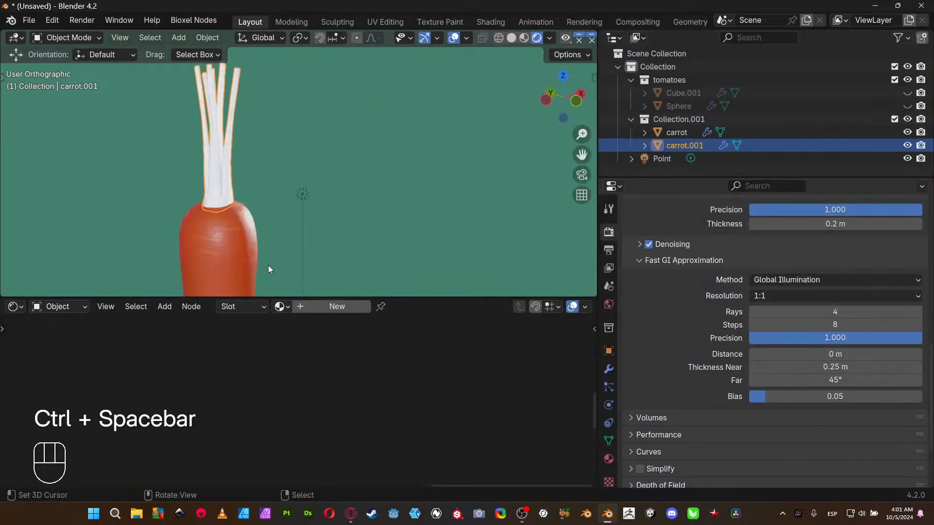
- Select the carrot body and enlarge the node editor to show the whole BodyCarrot_m node tree
click(236, 251)
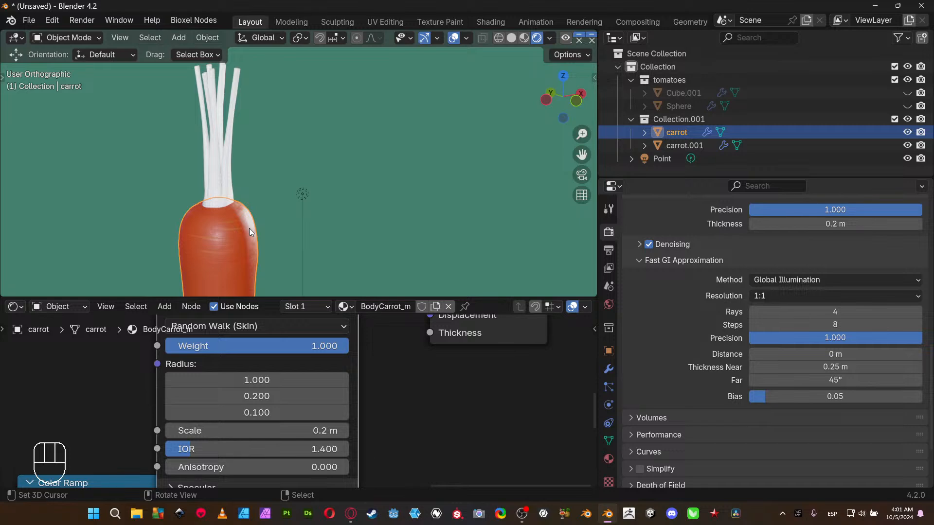
drag(306, 296, 306, 208)
scroll(316, 381, down, 5)
scroll(236, 407, down, 2)
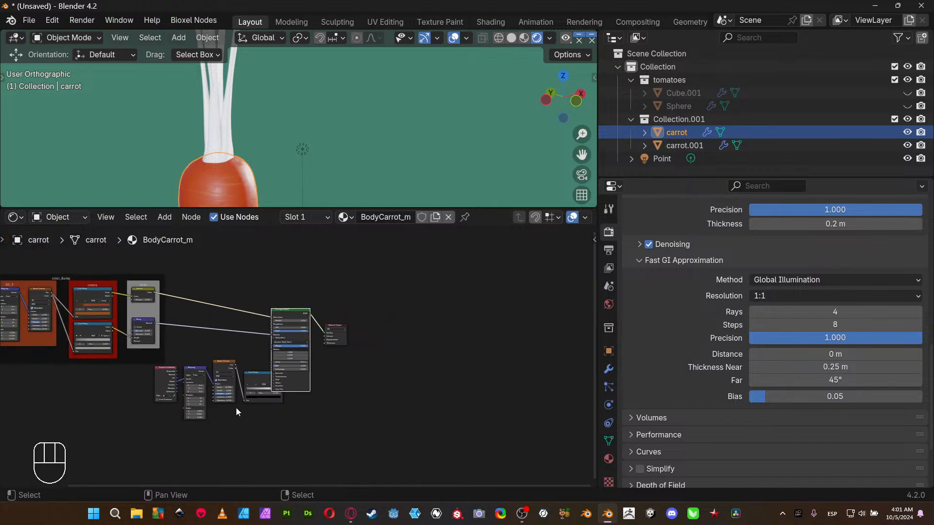
- Align the four roughness noise nodes in one row by scaling Y to 0 and move them beneath the color and bump frame
middle_drag(235, 407, 354, 401)
drag(252, 378, 388, 421)
key(s)
key(y)
key(KP_0)
key(KP_Enter)
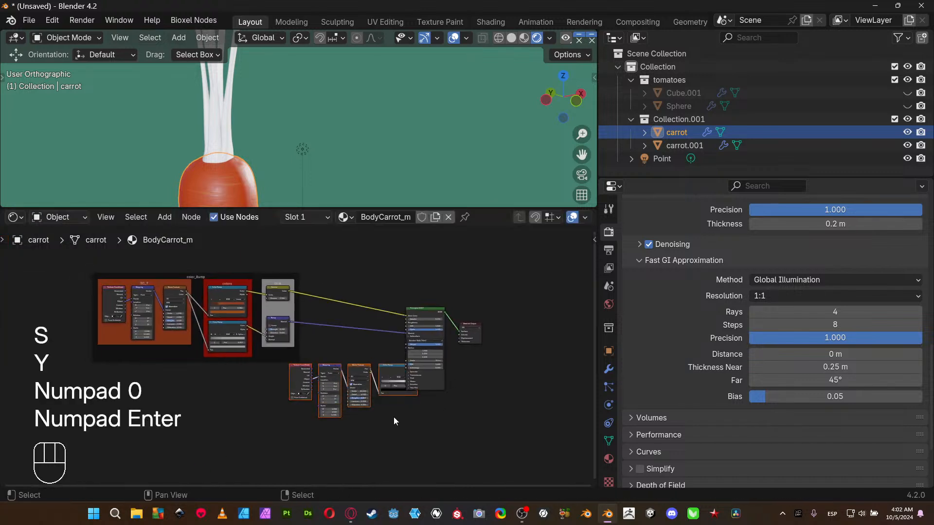
key(g)
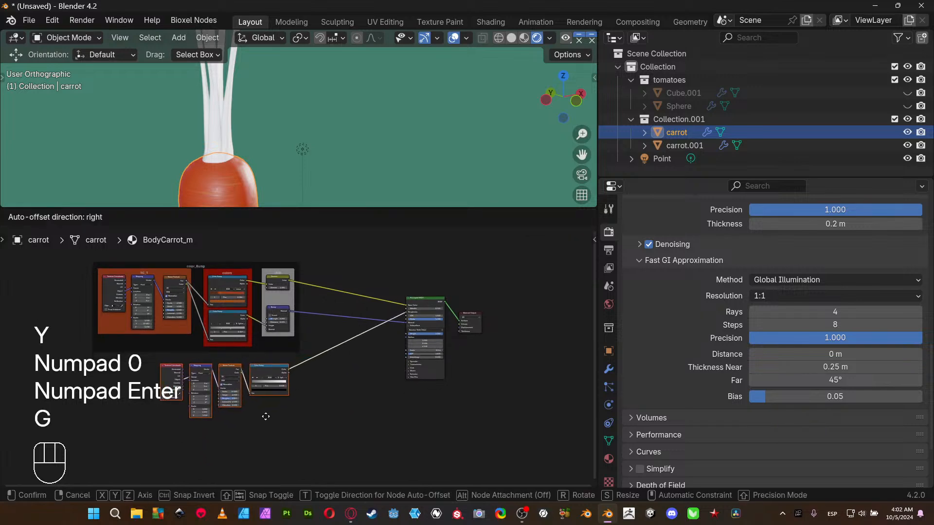
click(265, 416)
- Try placing the roughness Color Ramp in the grey frame below the Bump node and undo the placement
scroll(265, 416, up, 1)
scroll(375, 330, up, 4)
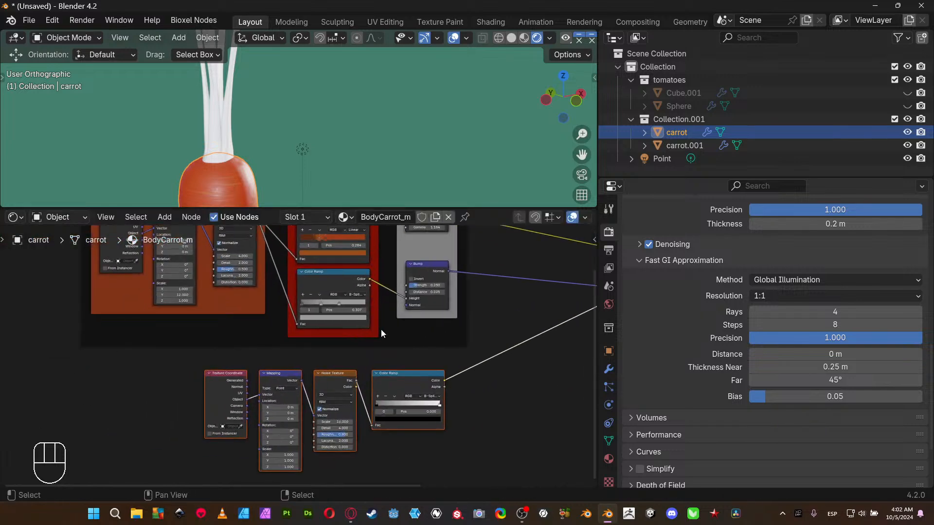
middle_drag(391, 330, 320, 365)
click(348, 419)
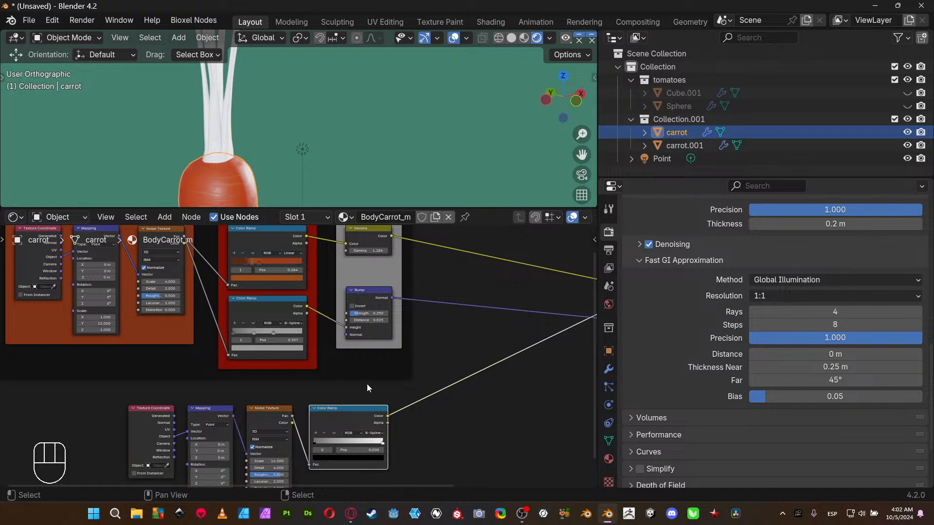
drag(348, 415, 384, 357)
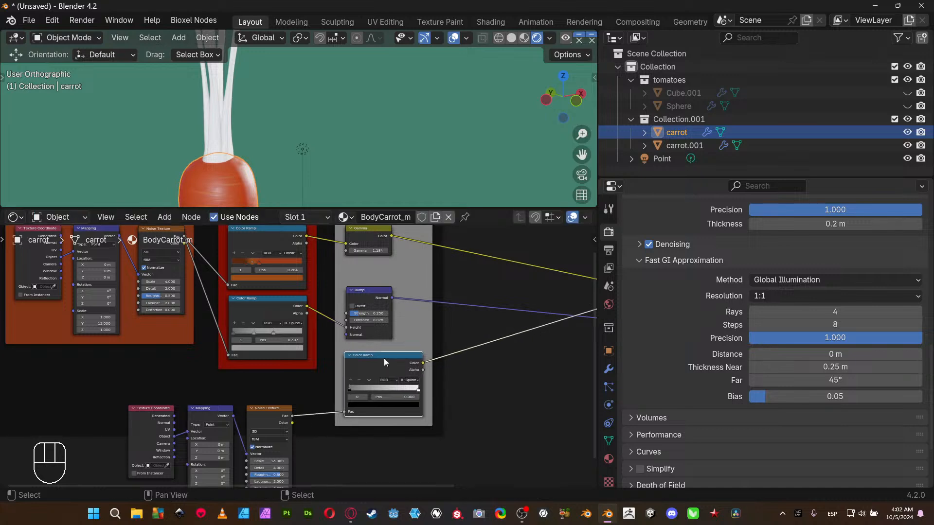
key(ctrl+z)
key(ctrl+z)
- Place the roughness Color Ramp inside the red frame that holds the other Color Ramps
drag(338, 412, 259, 371)
middle_drag(296, 453, 395, 322)
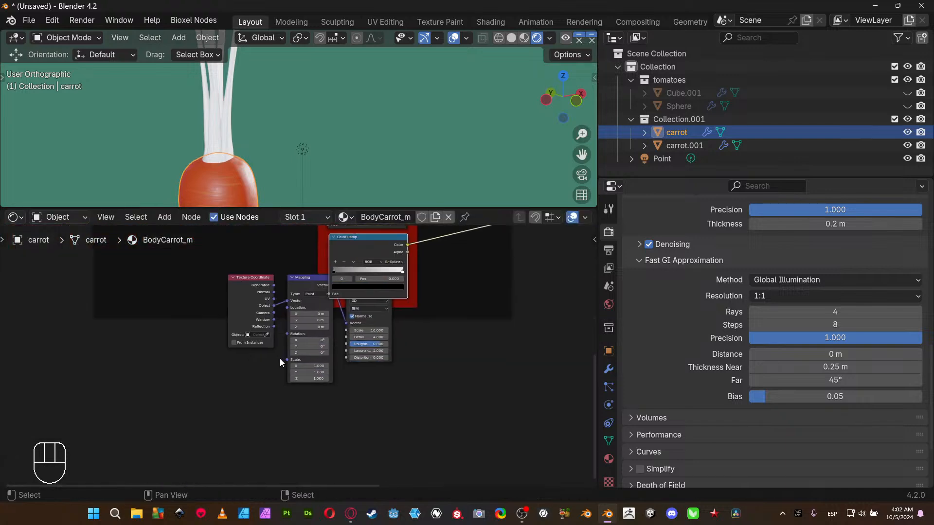
- Move the roughness Texture Coordinate, Mapping and Noise Texture nodes into the orange TC_T frame, beneath the existing noise nodes
drag(185, 381, 404, 334)
middle_drag(375, 310, 397, 435)
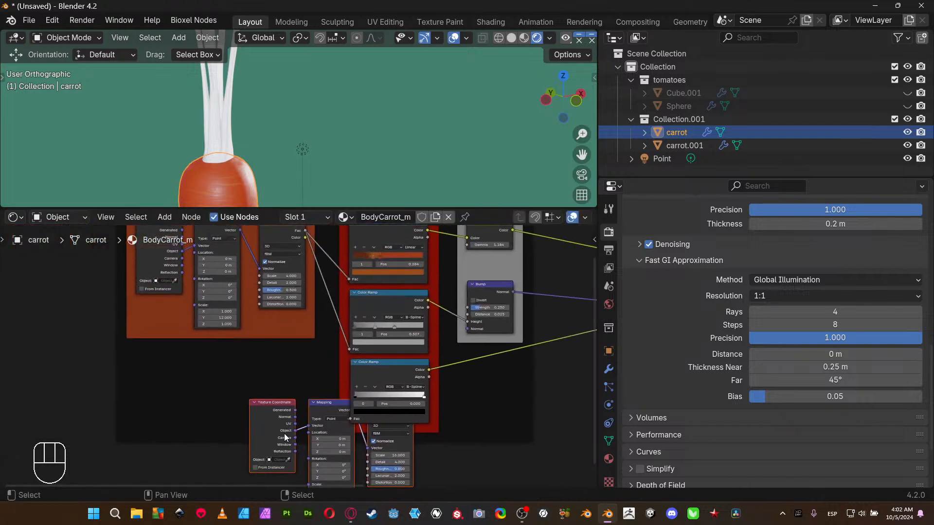
drag(271, 411, 213, 344)
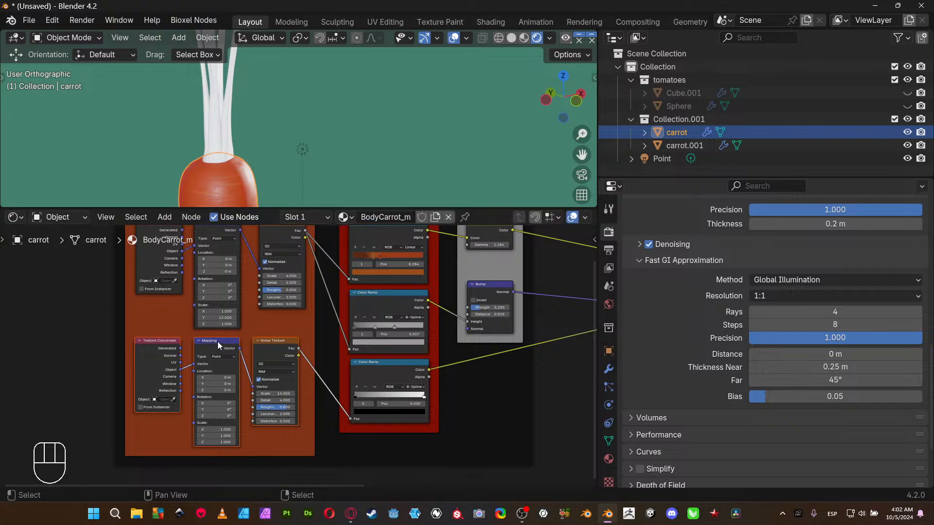
- Extend the label of the outer color_Bump frame to color_Bump_Roughness
middle_drag(317, 343, 181, 405)
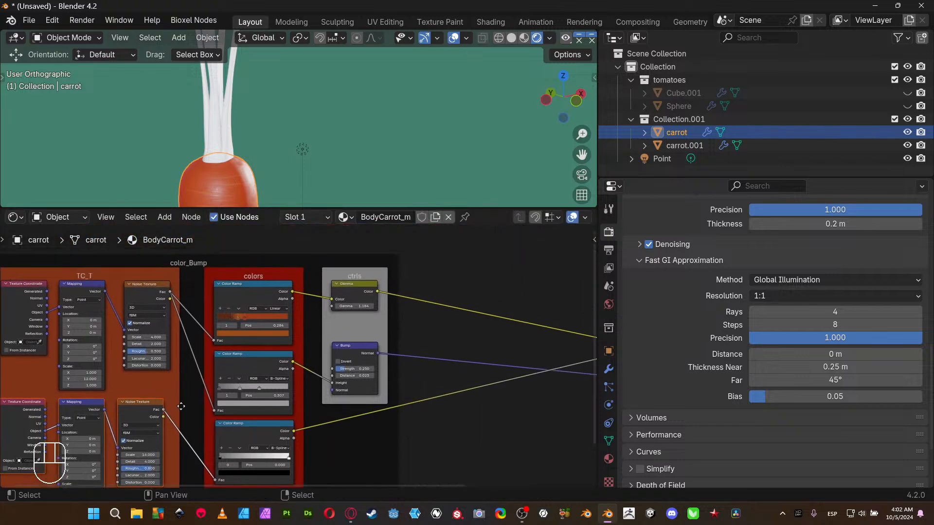
scroll(238, 378, down, 2)
scroll(242, 374, down, 2)
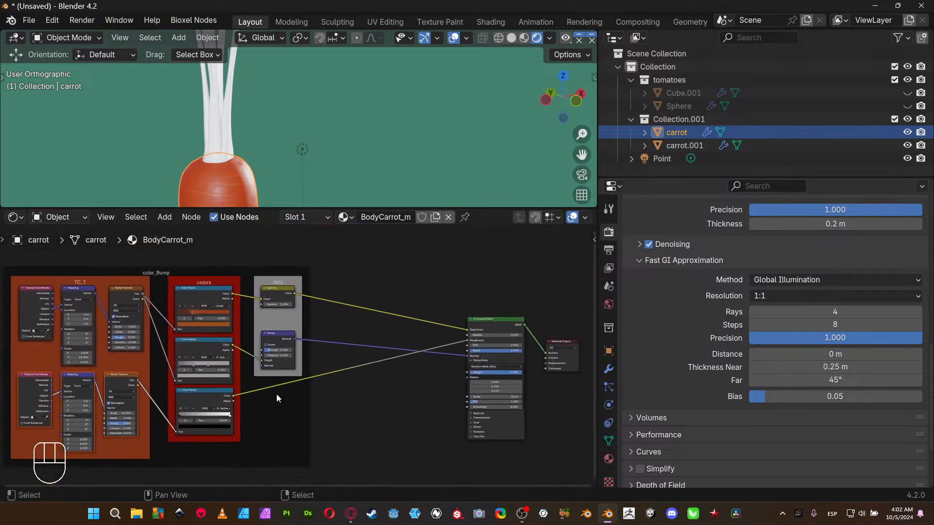
middle_drag(277, 397, 300, 401)
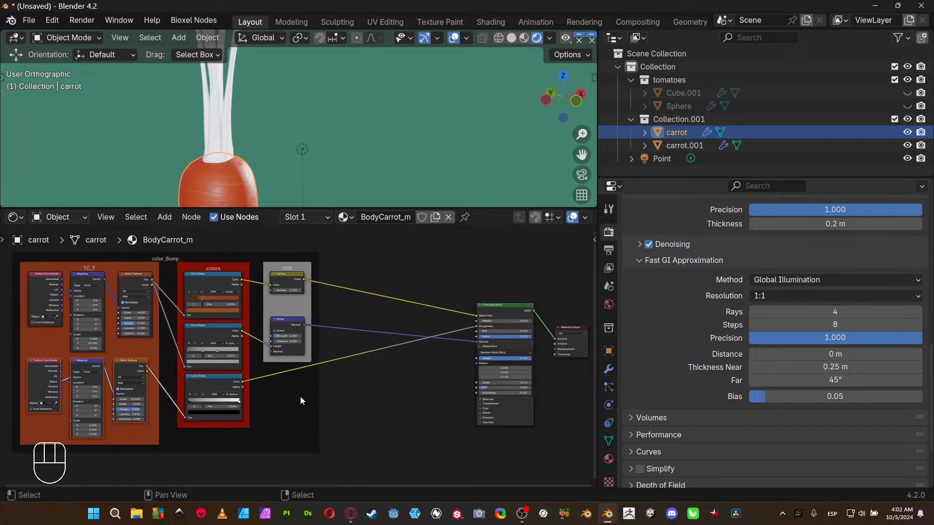
click(253, 257)
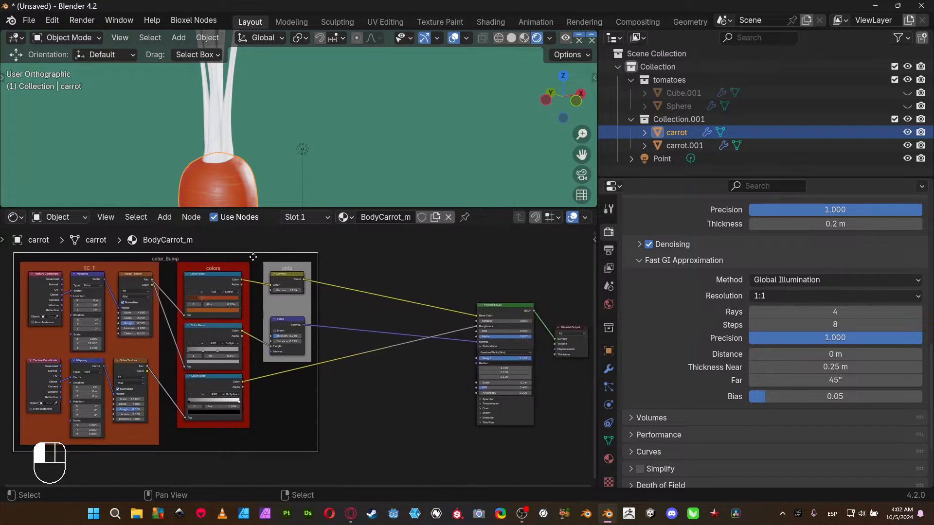
key(n)
click(558, 290)
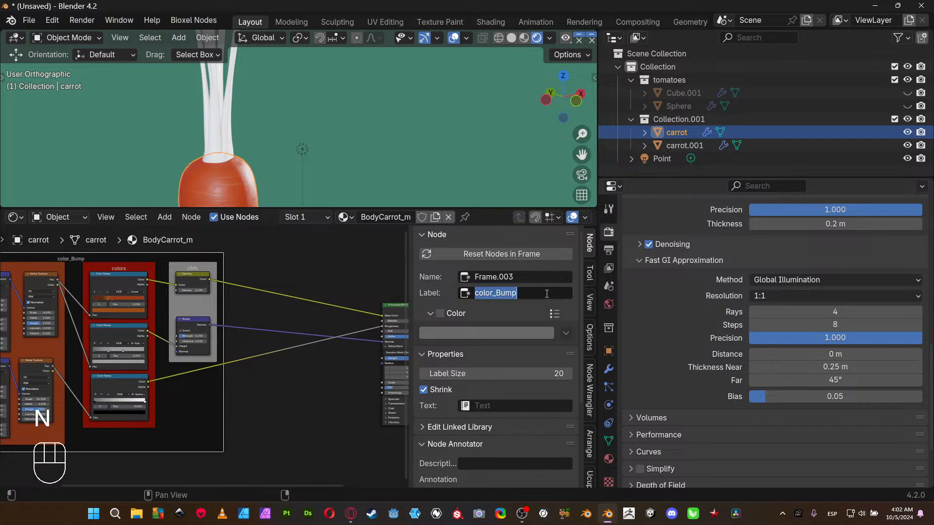
click(557, 287)
text(_)
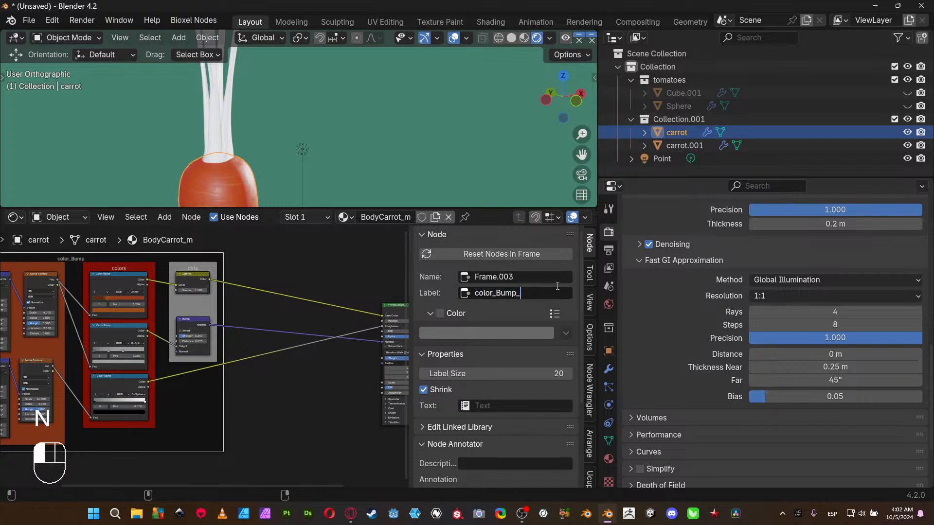
text(Roughness)
key(Return)
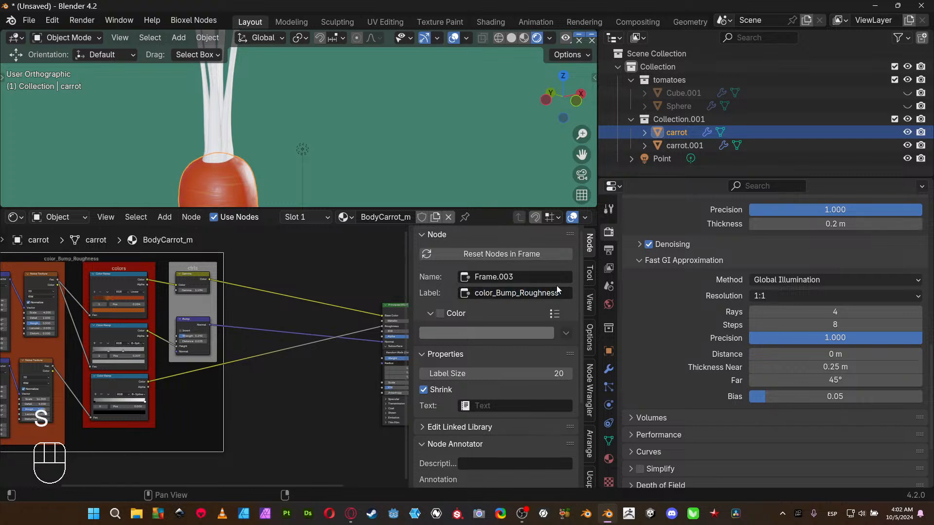
- Capitalize the first letter of the outer frame's label so it reads Color_Bump_Roughness
middle_drag(263, 319, 334, 326)
click(493, 293)
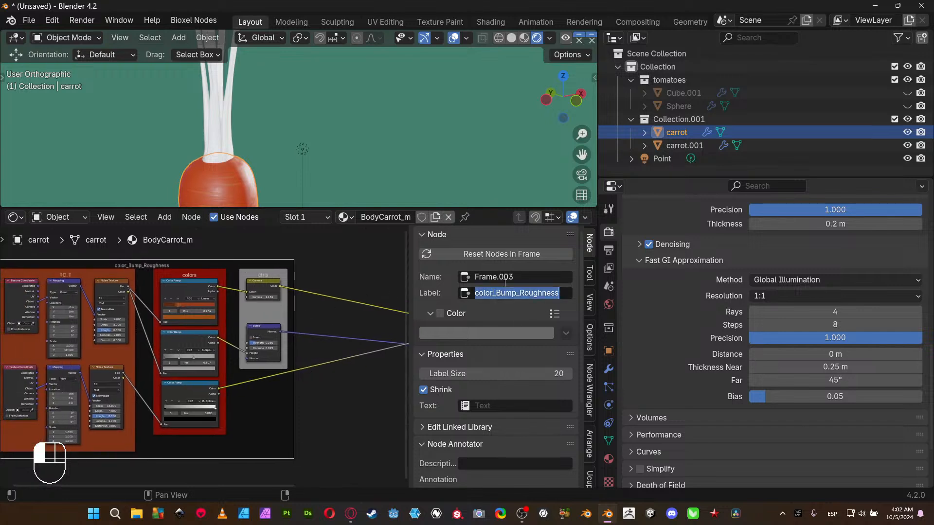
key(Left)
key(shift+Right)
text(C)
key(Return)
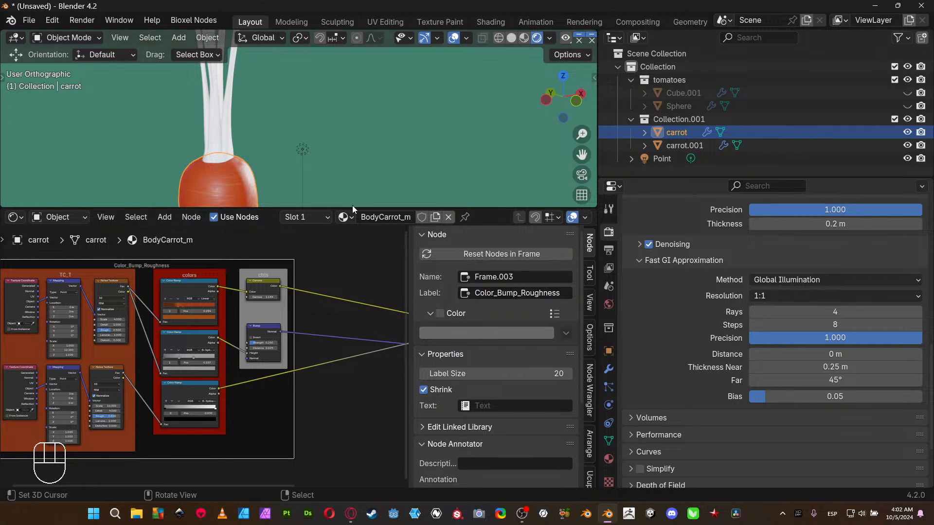
- Copy the whole Color_Bump_Roughness frame with all the nodes inside it
middle_drag(292, 328, 329, 331)
scroll(256, 338, down, 1)
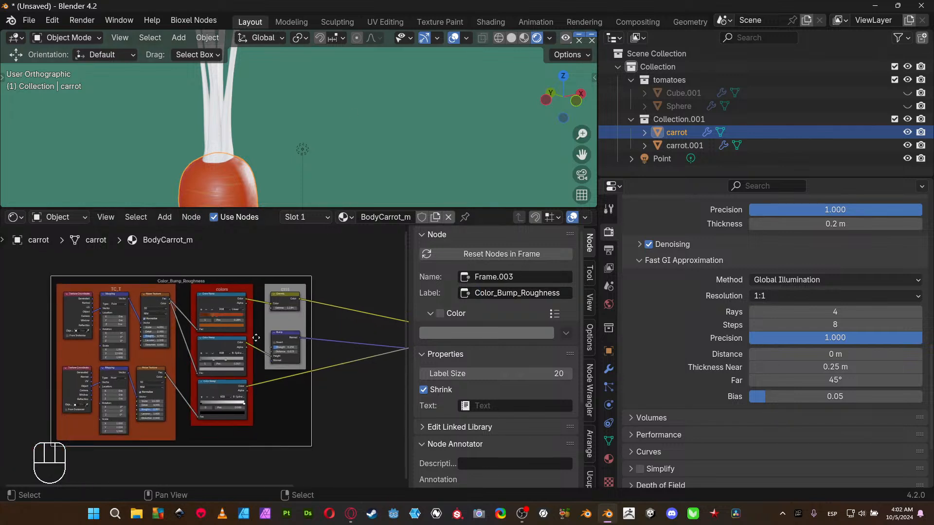
drag(38, 267, 326, 462)
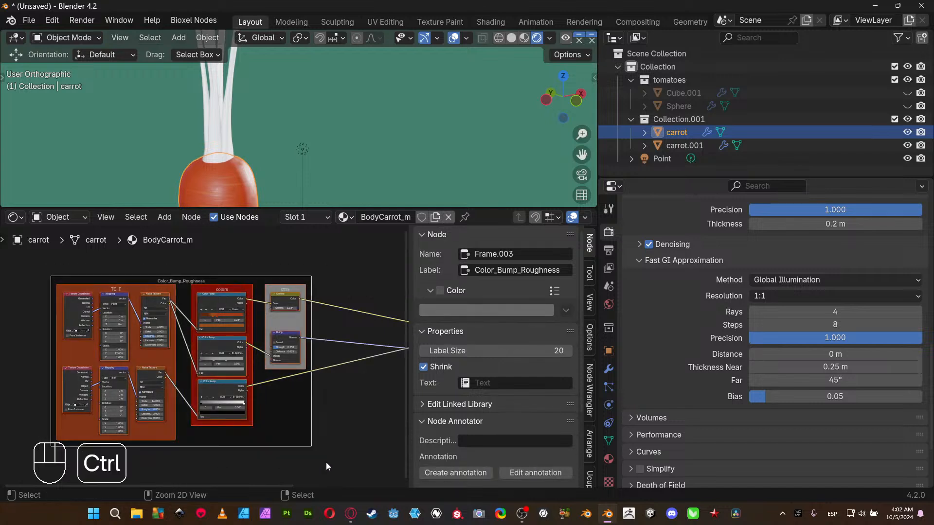
key(ctrl+c)
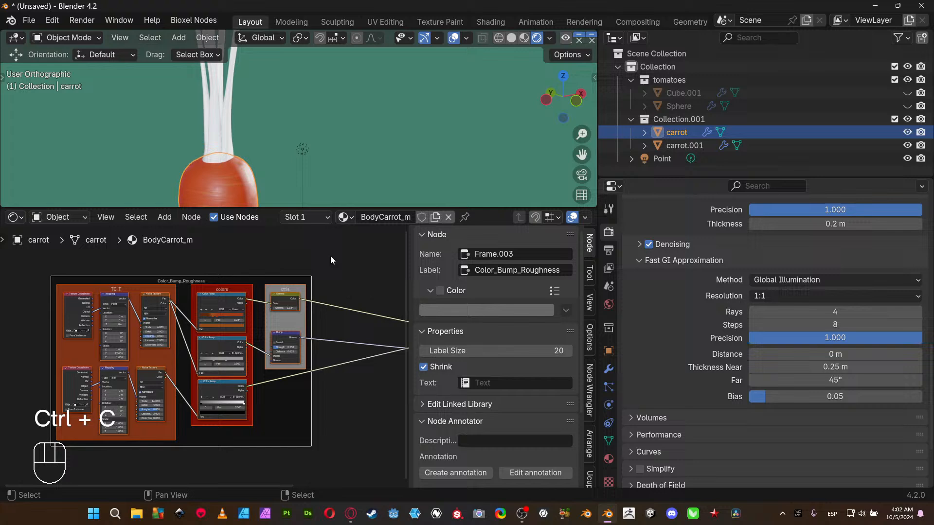
- Select the white carrot stems and rename their material to Wicked_m}
click(224, 131)
click(332, 220)
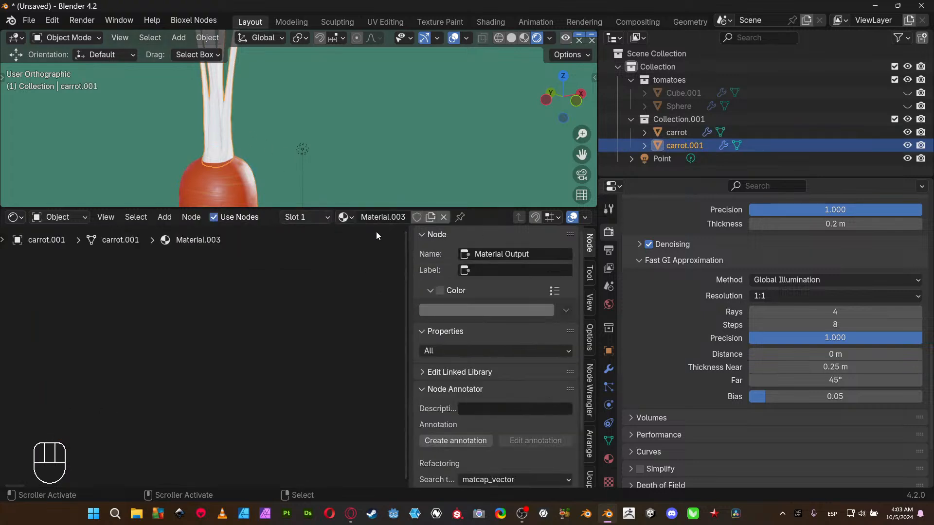
click(373, 217)
text(Wicked)
key(Return)
click(374, 215)
key(Right)
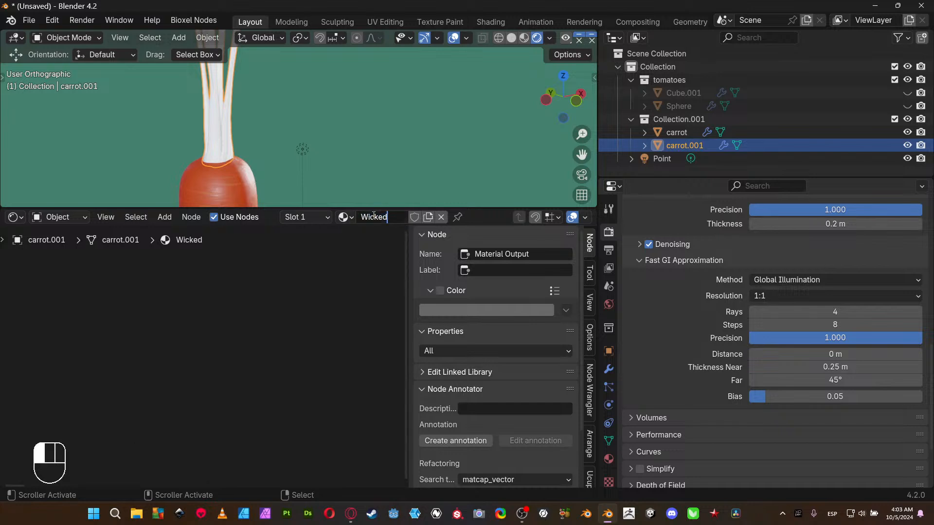
text(_m})
key(Return)
- Hide the node editor's sidebar and paste the copied Color_Bump_Roughness frame beside the stem material's Principled BSDF
scroll(322, 397, down, 5)
key(n)
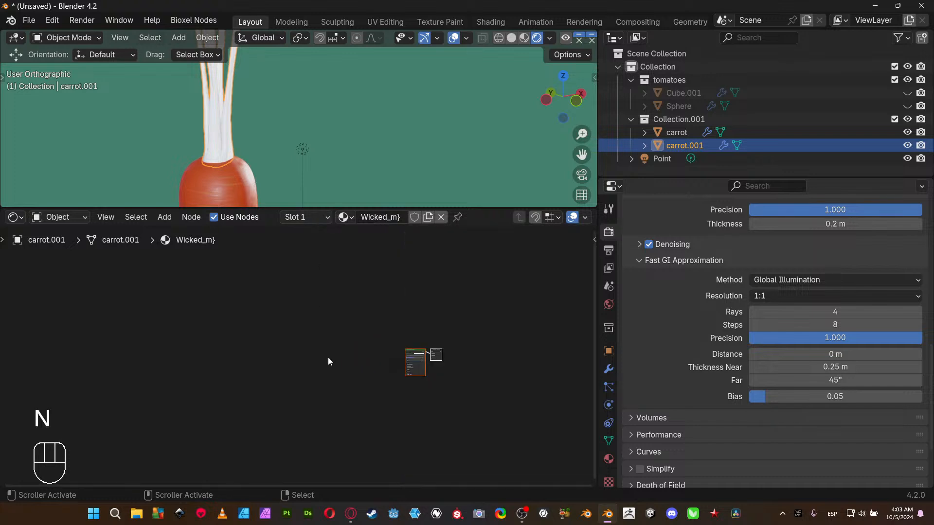
scroll(323, 360, up, 5)
middle_drag(357, 346, 217, 336)
key(ctrl+v)
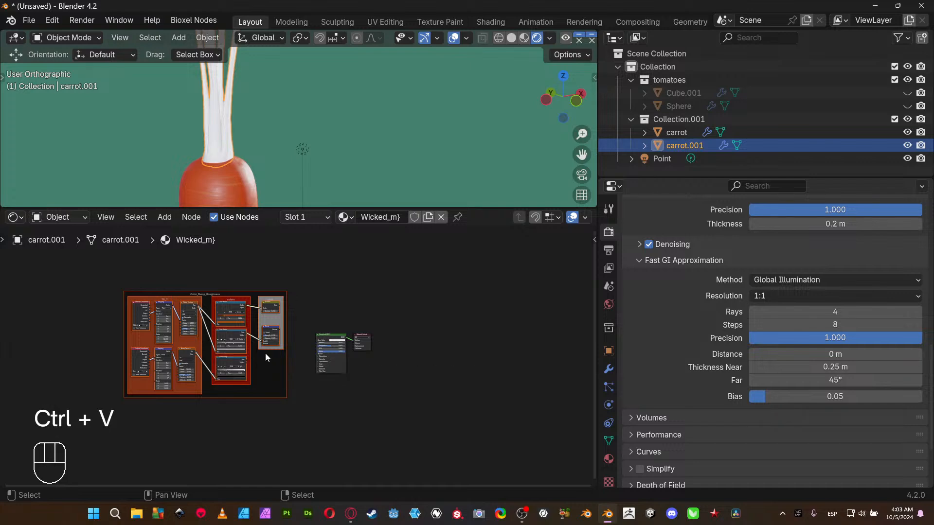
scroll(264, 353, up, 2)
middle_drag(235, 350, 341, 377)
scroll(299, 372, up, 5)
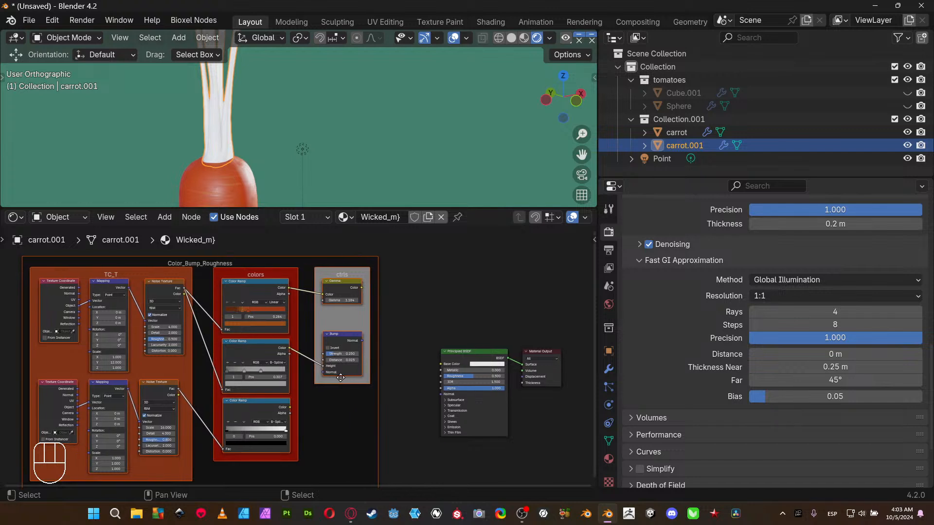
- Examine the base of the white stems and the pasted color, bump and roughness nodes
shift+middle_drag(276, 127, 340, 48)
scroll(304, 183, up, 3)
scroll(311, 111, up, 4)
scroll(358, 139, down, 2)
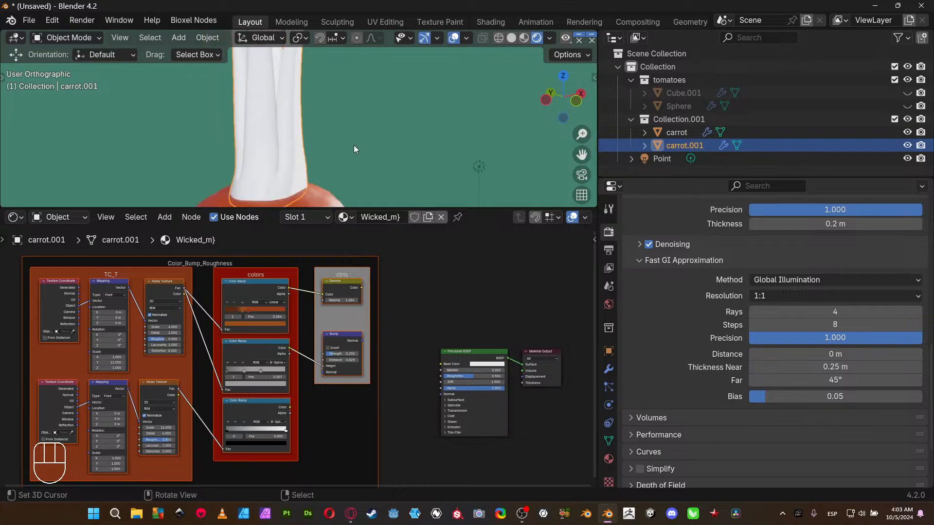
shift+middle_drag(354, 145, 372, 127)
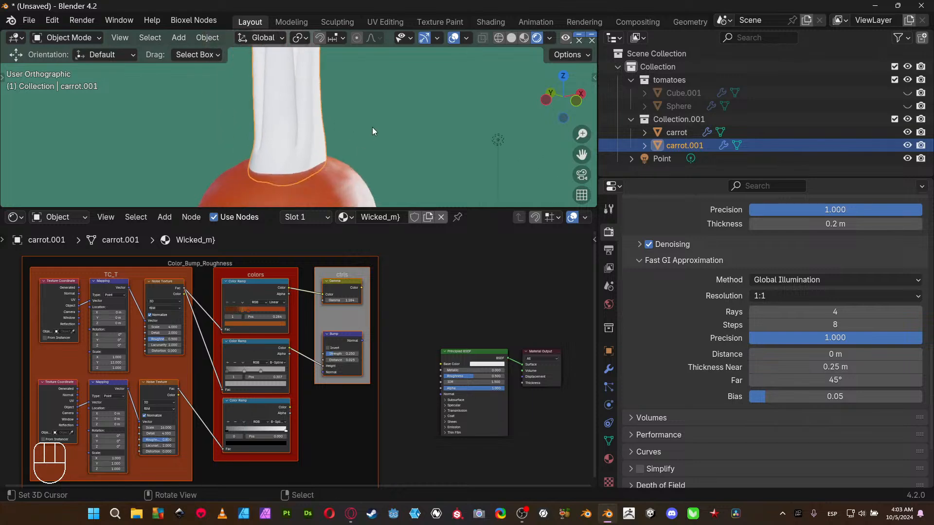
scroll(428, 319, up, 4)
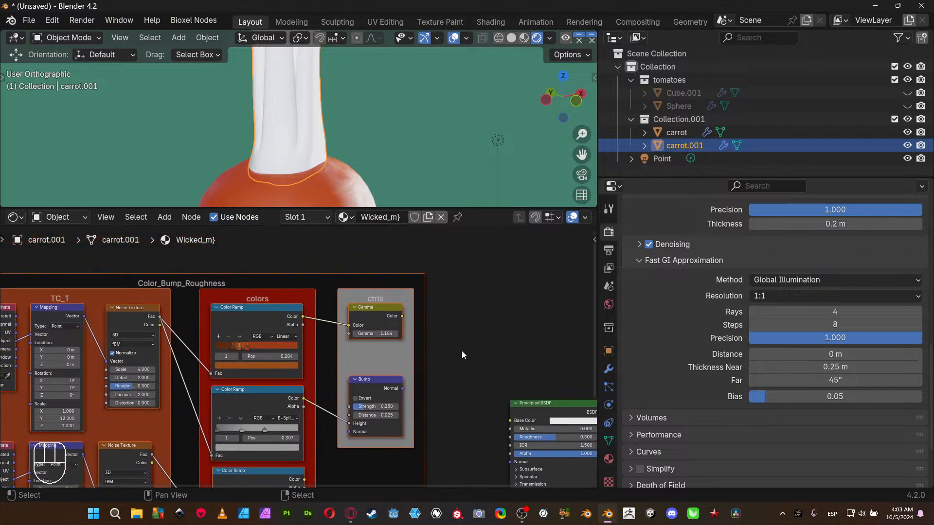
middle_drag(501, 335, 385, 309)
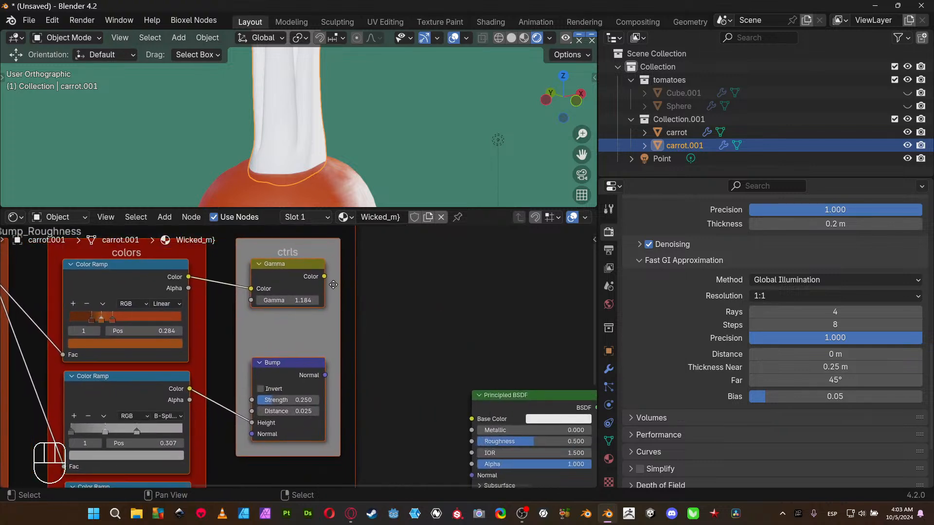
middle_drag(342, 379, 452, 390)
scroll(372, 298, down, 4)
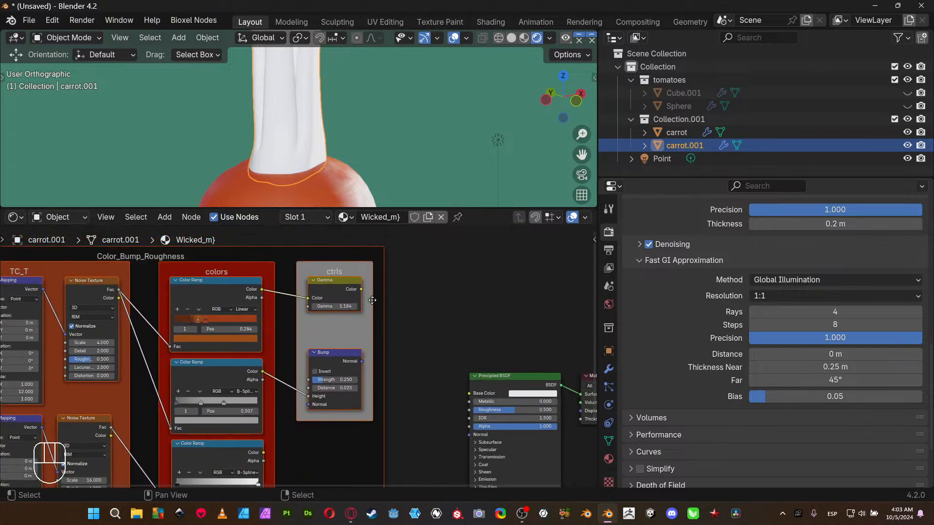
middle_drag(372, 298, 482, 261)
middle_drag(177, 386, 273, 364)
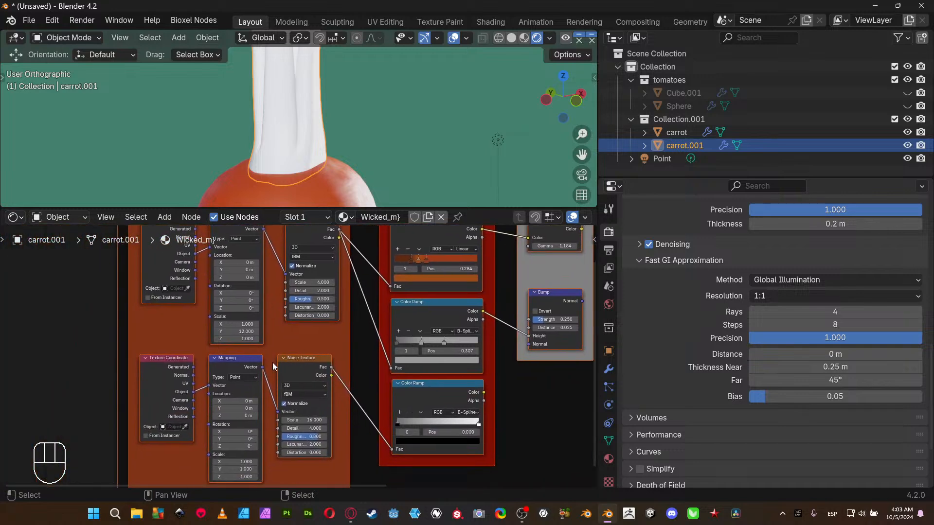
- Set the X and Y scale of the color and bump noise's Mapping node to 1
scroll(273, 364, up, 4)
click(228, 322)
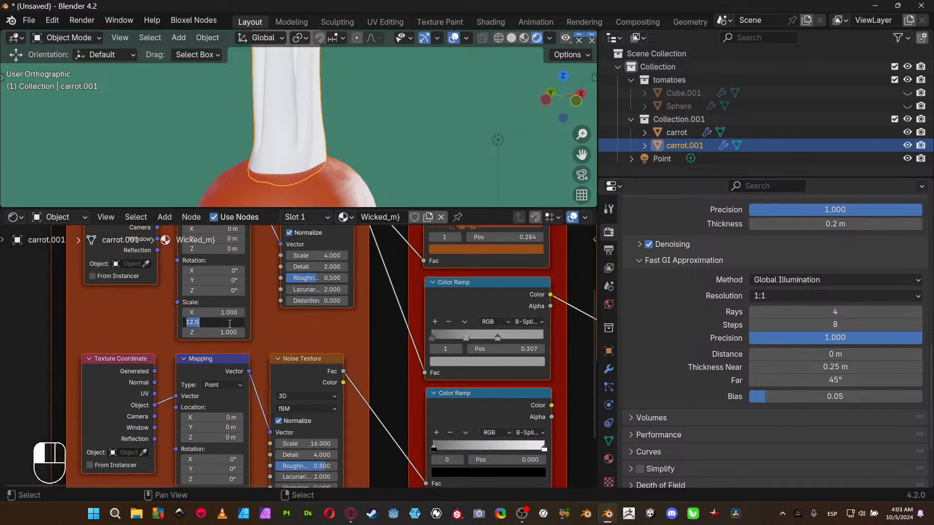
text(1)
key(Return)
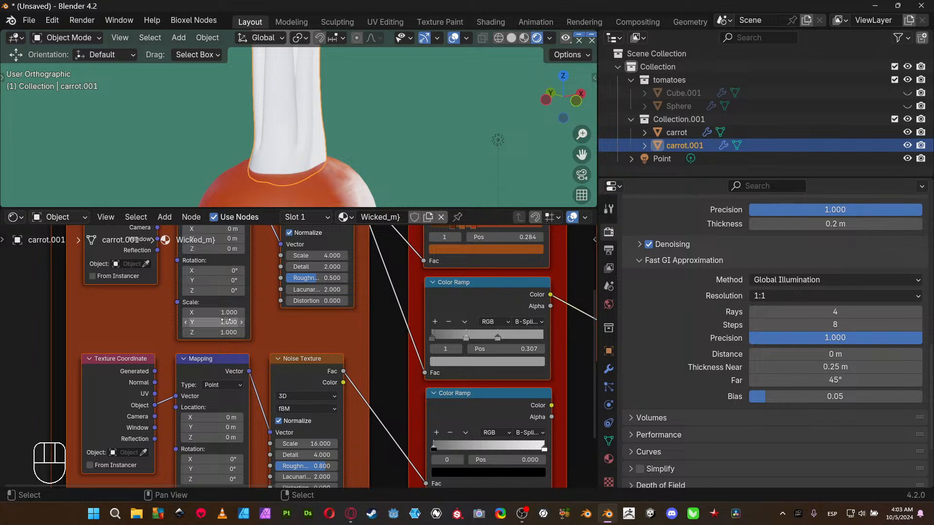
click(227, 312)
text(1)
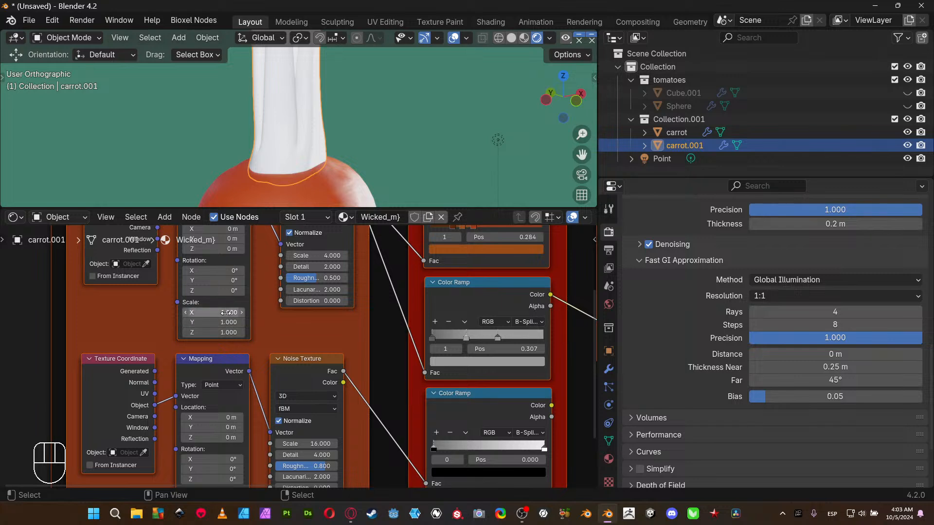
key(Return)
- Connect Gamma to Base Color, Bump to Normal and the roughness Color Ramp to Roughness on the stems' Principled BSDF
scroll(409, 338, down, 2)
middle_drag(410, 337, 242, 407)
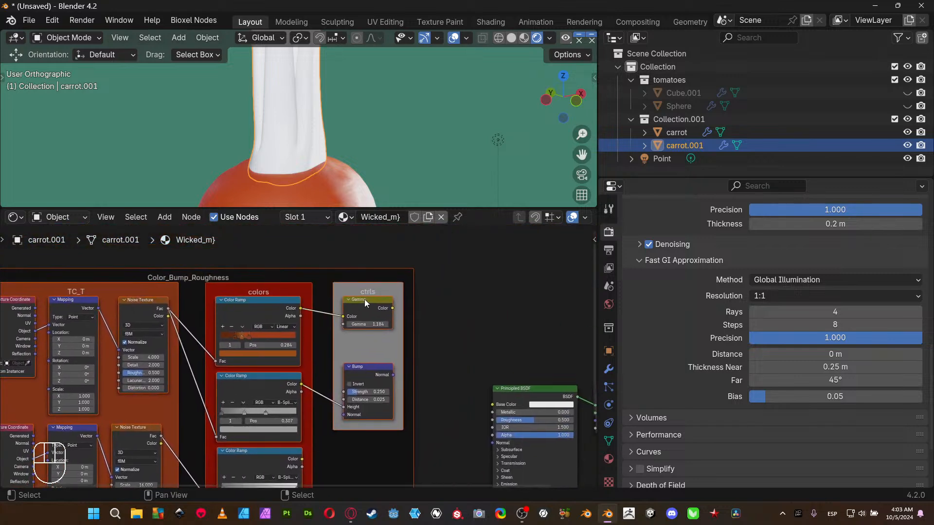
scroll(395, 307, up, 1)
drag(417, 295, 539, 410)
middle_drag(539, 410, 449, 298)
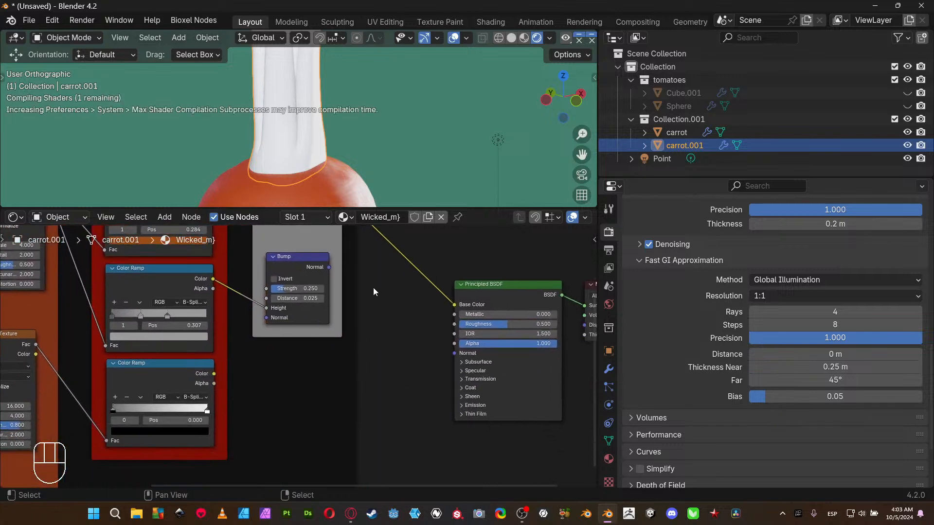
mouse_move(329, 267)
mouse_down()
mouse_move(409, 348)
mouse_move(436, 341)
mouse_move(453, 353)
mouse_up()
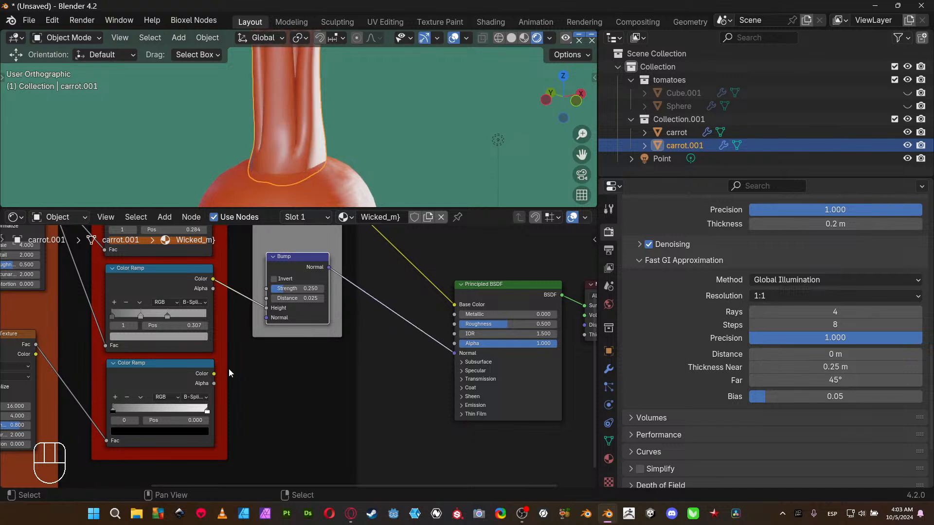
drag(217, 374, 454, 324)
- Inspect the shaded stems from several angles in a maximized 3D viewport and restore the layout
key(ctrl+space)
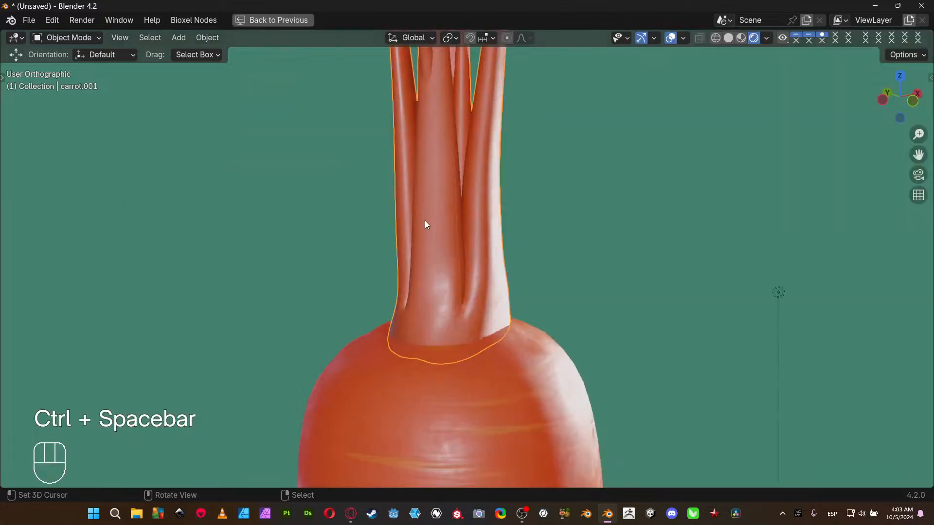
shift+middle_drag(424, 220, 392, 308)
shift+middle_drag(306, 350, 501, 402)
shift+middle_drag(425, 234, 330, 281)
shift+middle_drag(215, 282, 544, 194)
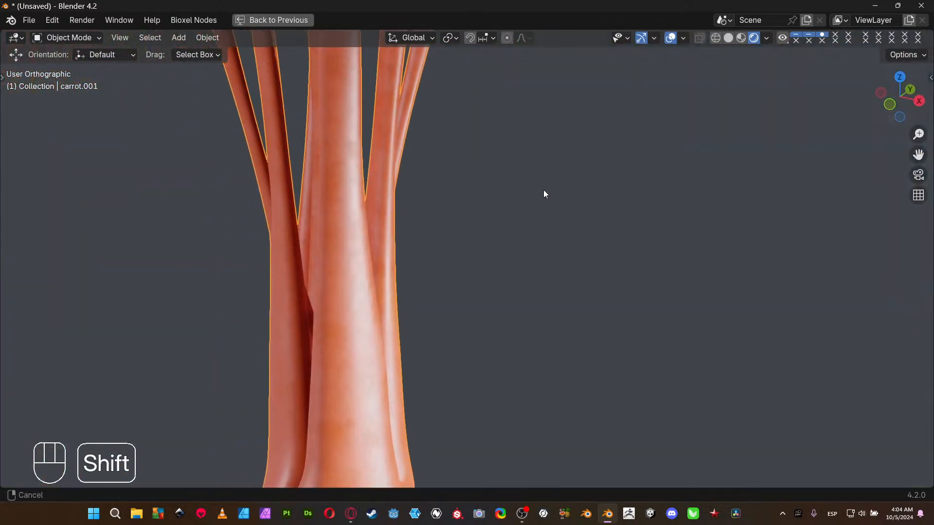
key(ctrl+space)
- Add a Hue/Saturation/Value color node to the stems' material
scroll(287, 401, up, 4)
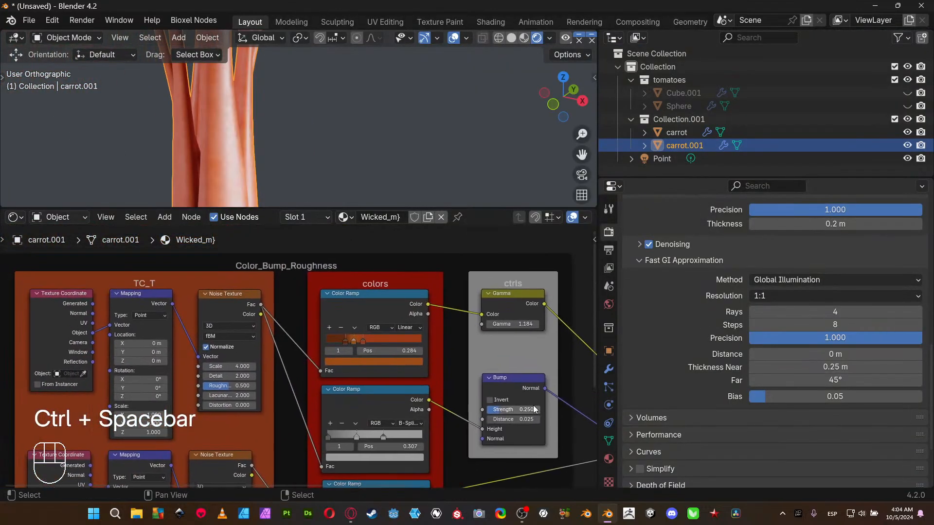
middle_drag(436, 320, 342, 309)
key(shift+a)
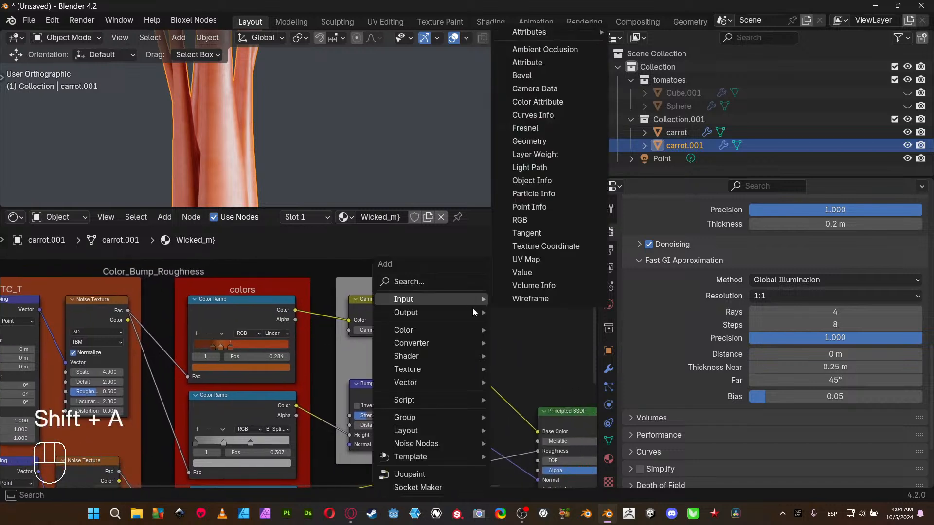
mouse_move(462, 332)
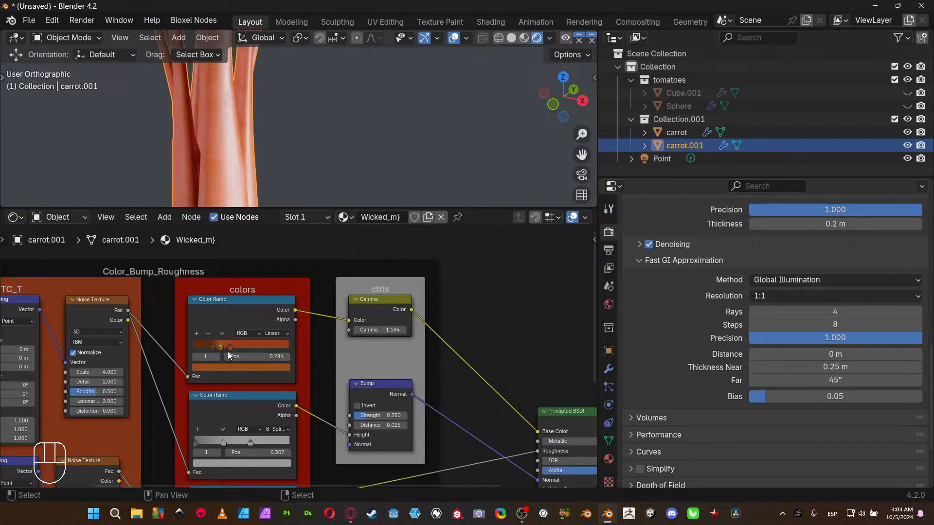
key(shift+a)
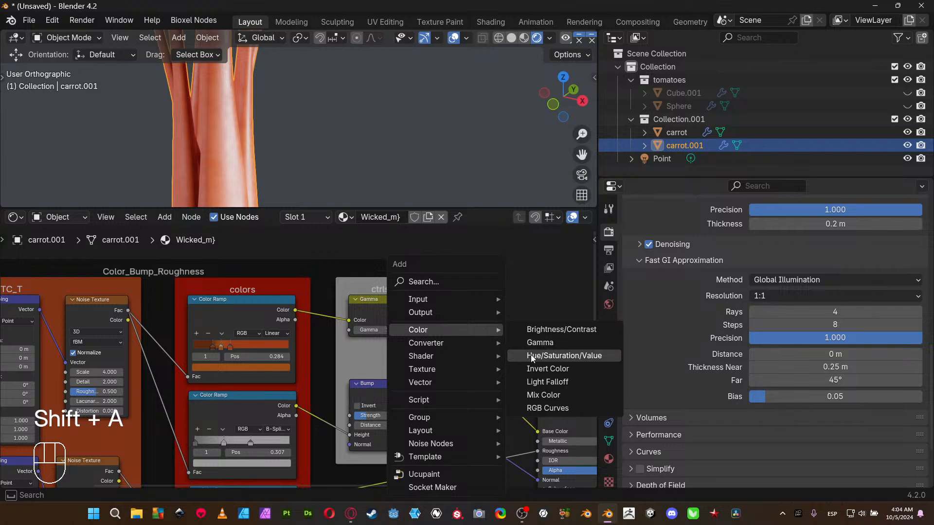
click(554, 360)
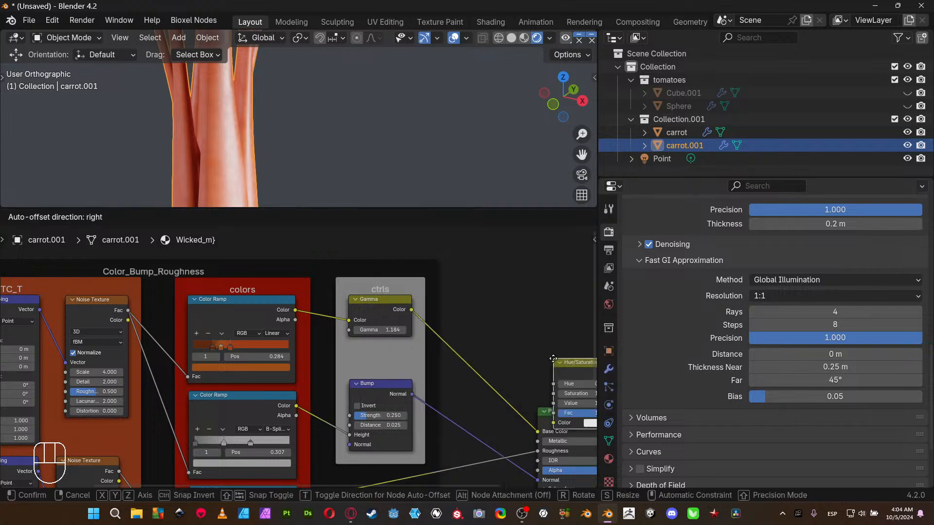
- Try to insert the Hue/Saturation/Value node inside the colors frame, between the color's Color Ramp and Gamma
click(305, 304)
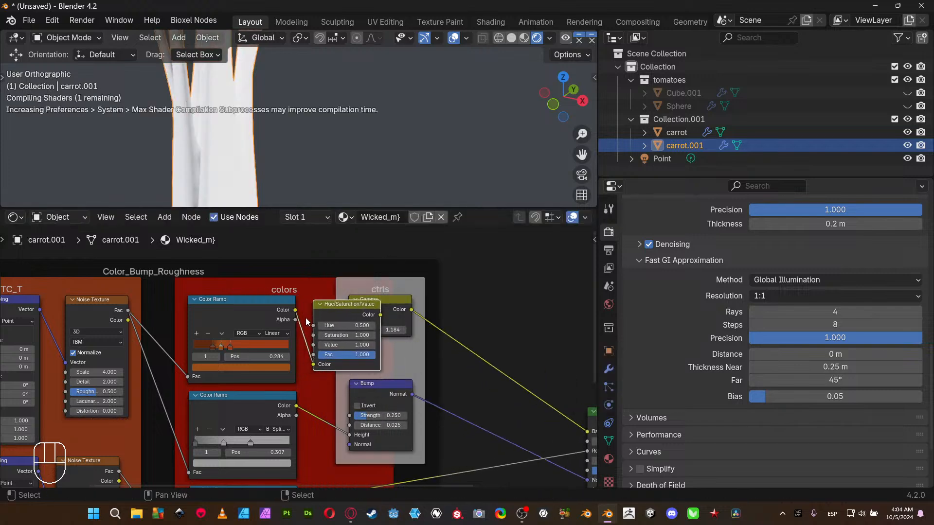
drag(337, 310, 301, 311)
drag(382, 282, 432, 283)
drag(344, 298, 339, 304)
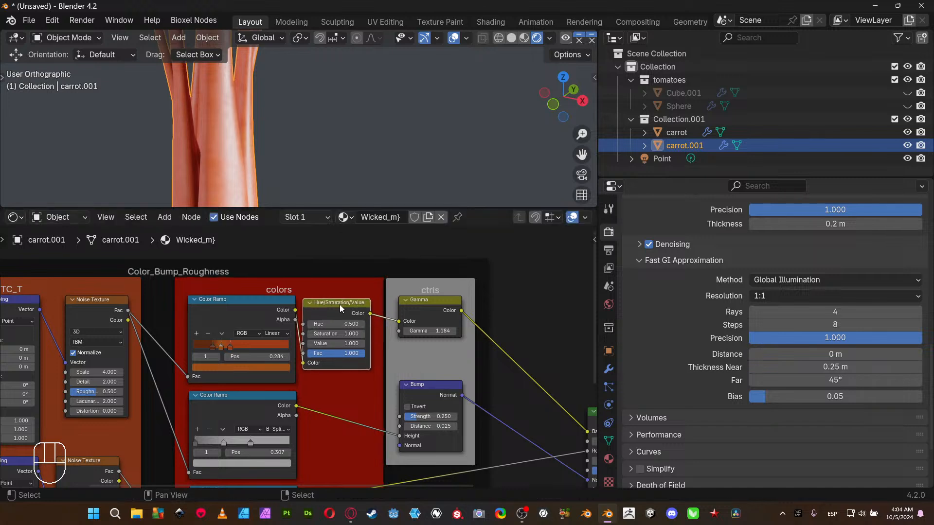
- Undo the Hue/Saturation/Value node's insertion in the colors frame so it is unconnected again
key(ctrl+z)
key(ctrl+z)
key(ctrl+z)
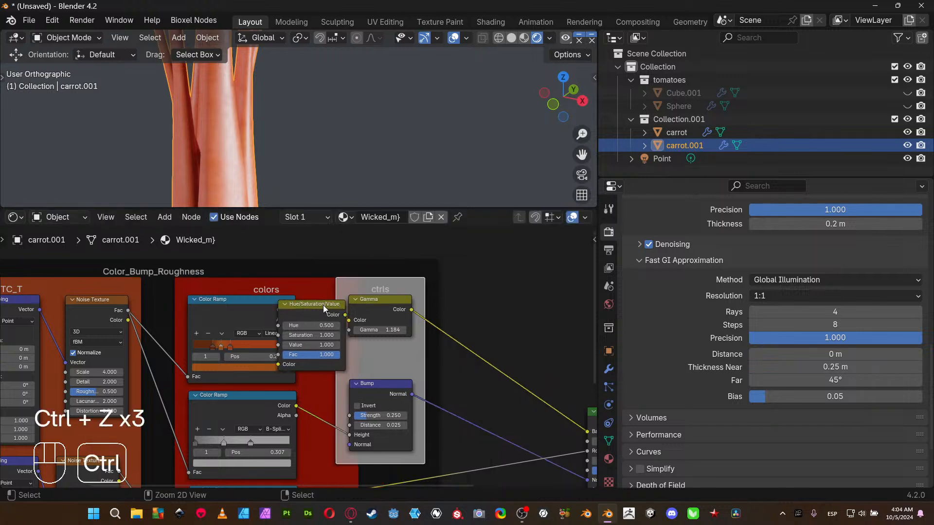
key(ctrl+z)
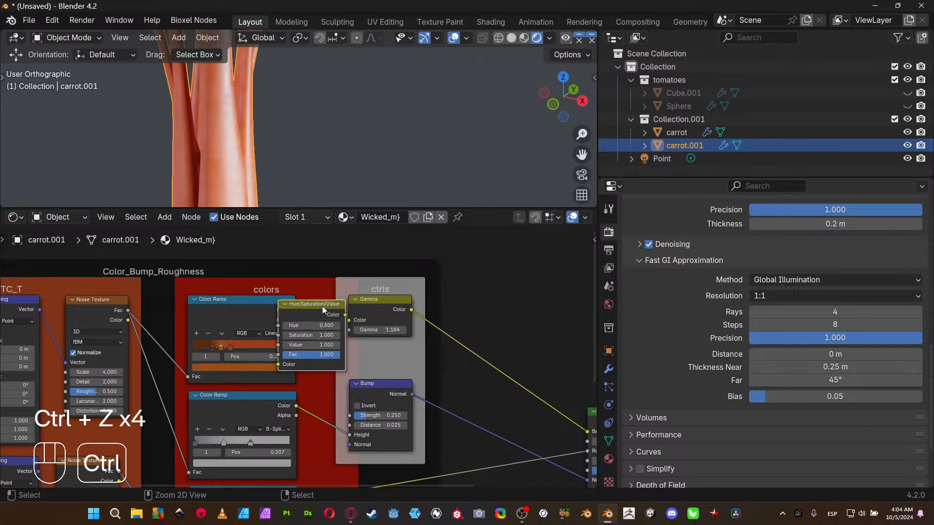
drag(322, 305, 360, 306)
key(ctrl+z)
key(ctrl+z)
key(ctrl+z)
key(ctrl+z)
key(ctrl+z)
key(ctrl+z)
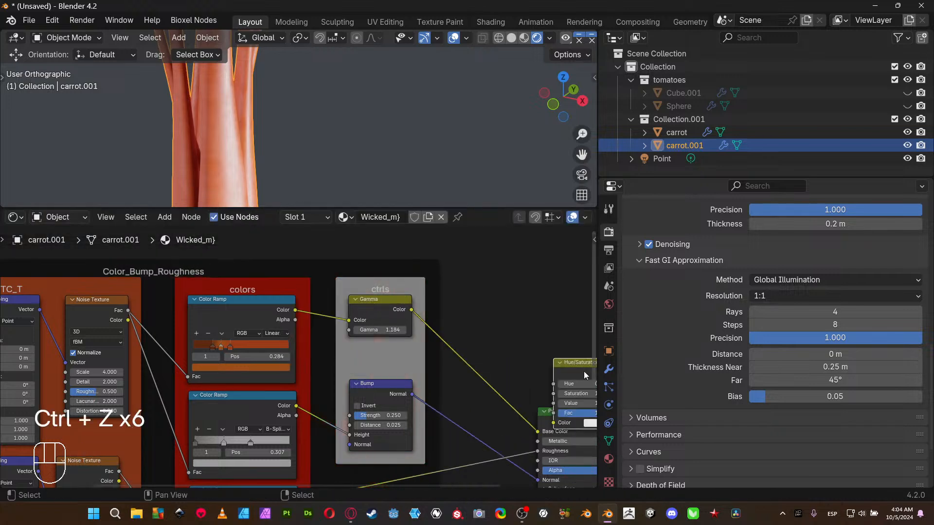
- Insert the Hue/Saturation/Value node ahead of Gamma in the ctrls frame and set its Hue to 0.75
drag(579, 365, 376, 293)
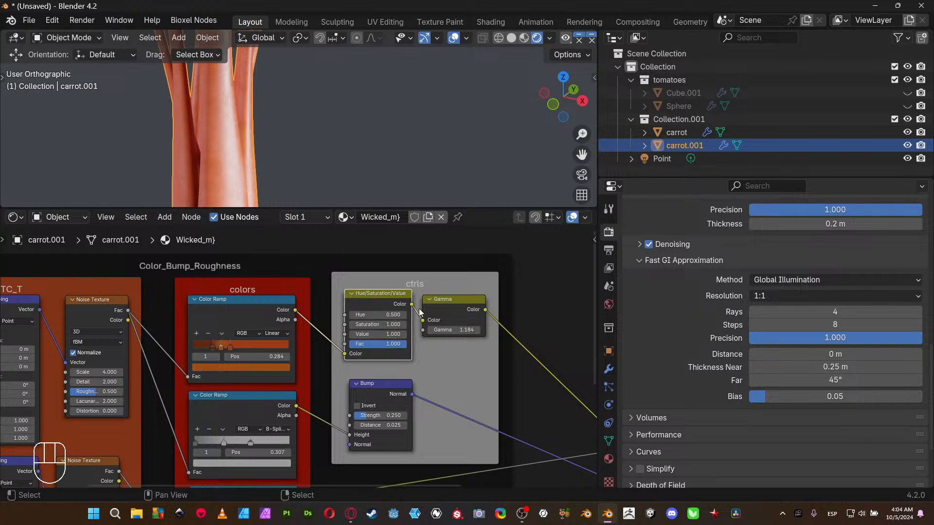
drag(295, 208, 296, 324)
scroll(421, 398, up, 1)
click(433, 364)
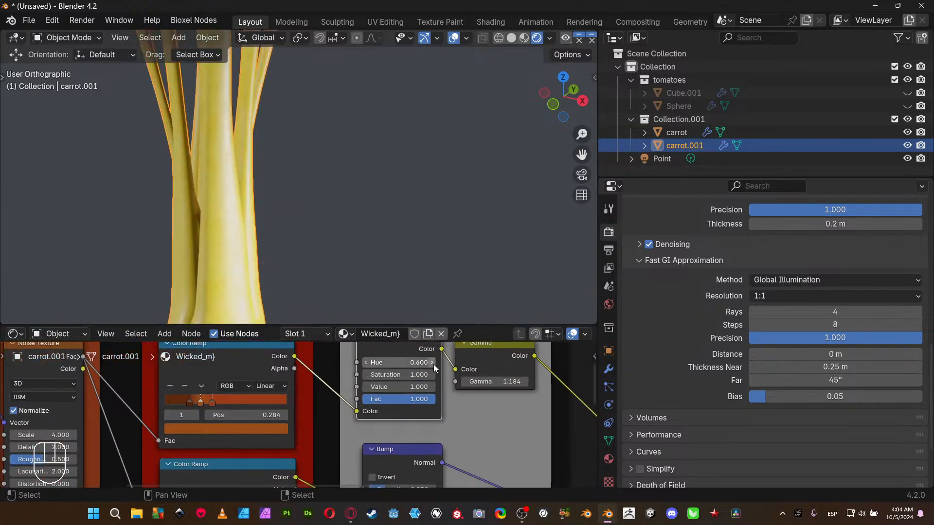
key(shift)
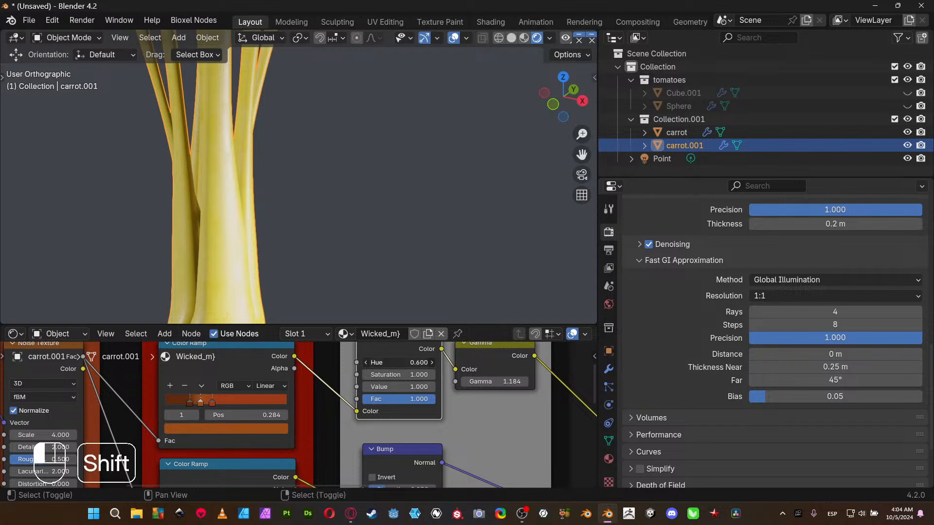
shift+drag(407, 363, 447, 363)
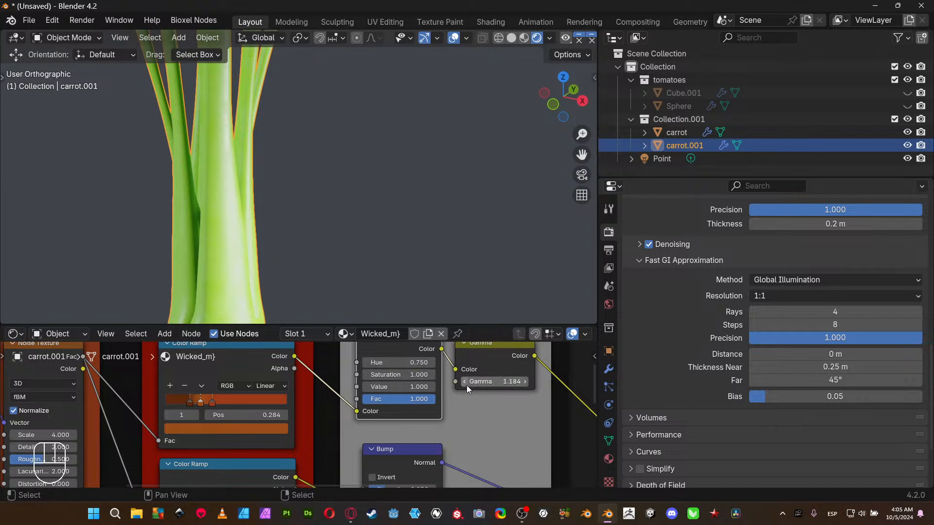
- Lower the Hue/Saturation/Value node's Value to 0.3
click(366, 388)
click(366, 388)
click(367, 389)
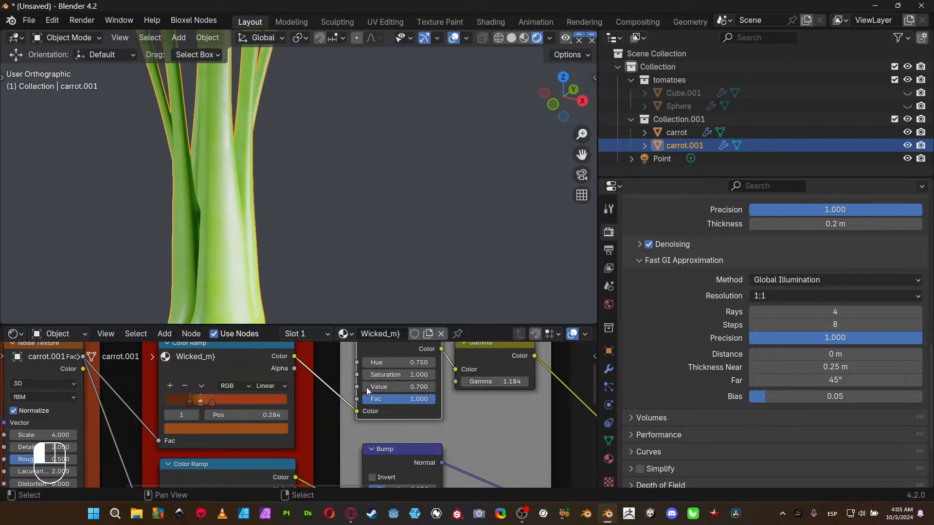
click(366, 388)
click(367, 389)
click(367, 388)
click(366, 389)
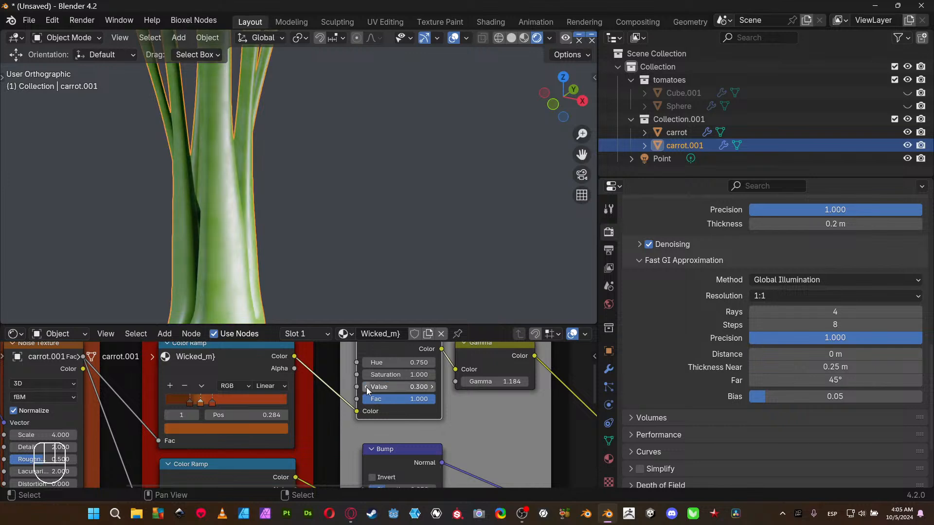
- Examine the green stems against the carrot body, from the whole carrot down to the stem base
key(ctrl+space)
scroll(554, 310, down, 6)
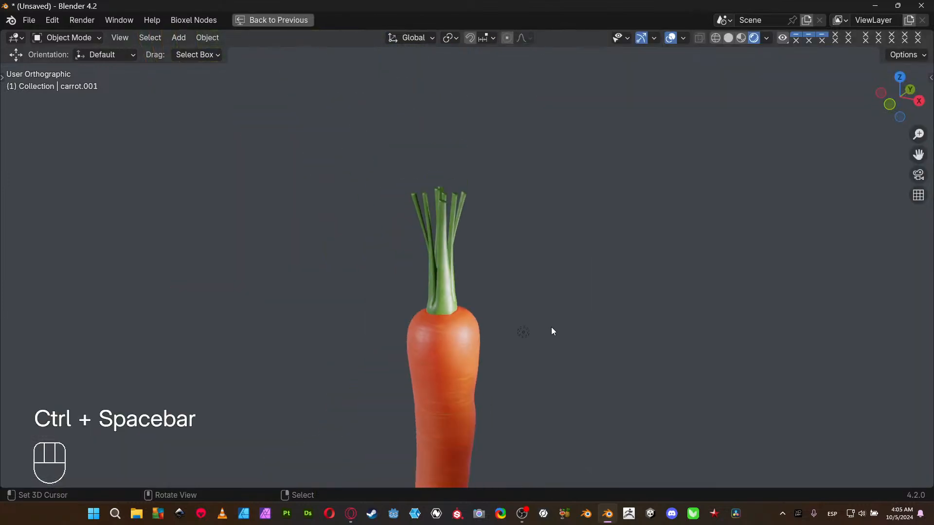
shift+middle_drag(539, 372, 488, 320)
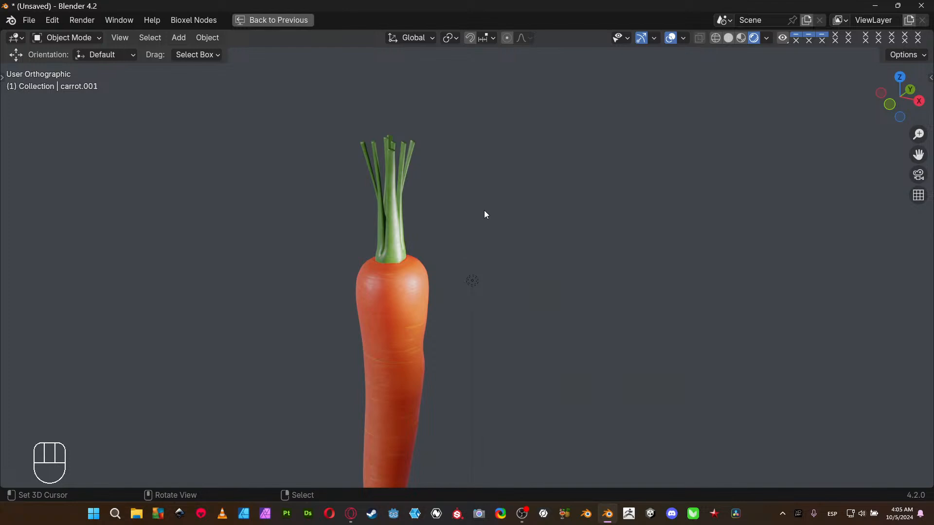
key(ctrl+space)
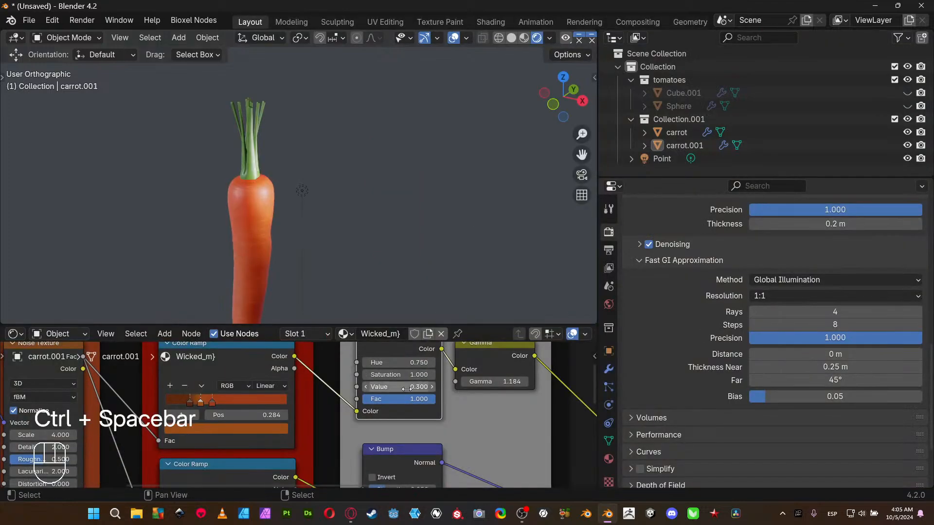
middle_drag(414, 378, 376, 429)
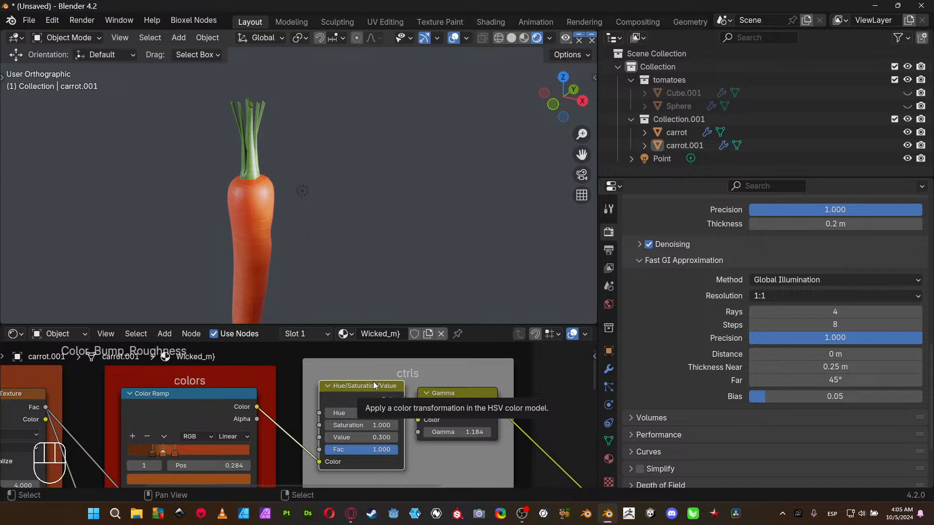
scroll(180, 212, up, 7)
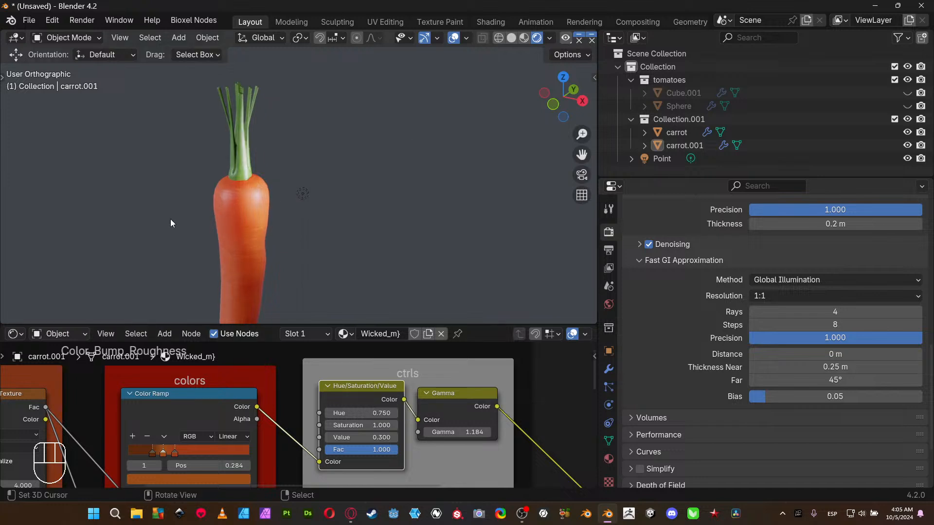
shift+middle_drag(188, 183, 297, 152)
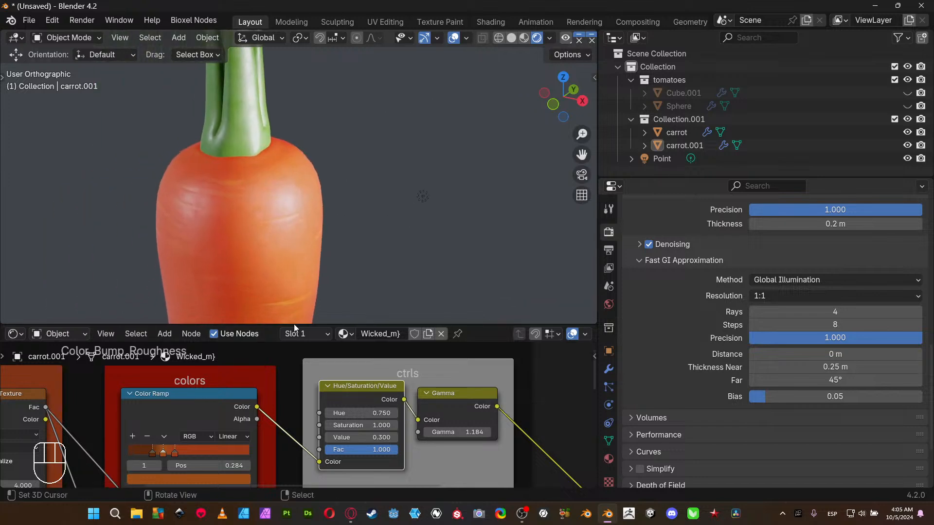
middle_drag(386, 267, 342, 181)
scroll(342, 181, up, 2)
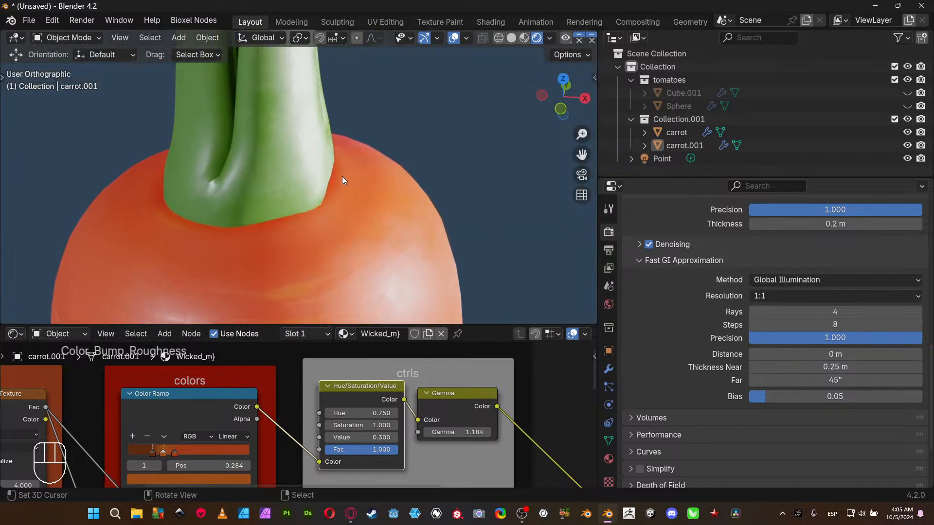
scroll(399, 168, down, 2)
- Set the X scale of the color and bump noise's Mapping node to 32
middle_drag(176, 426, 550, 327)
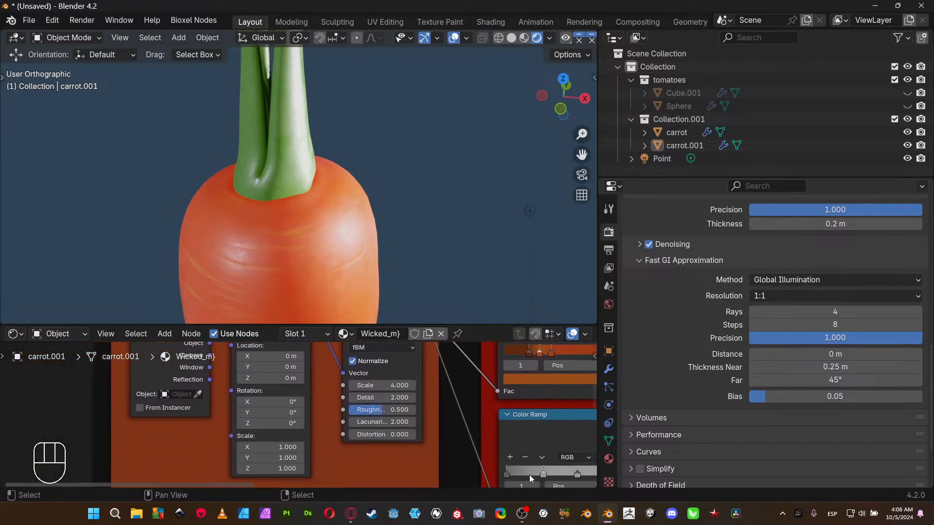
click(287, 447)
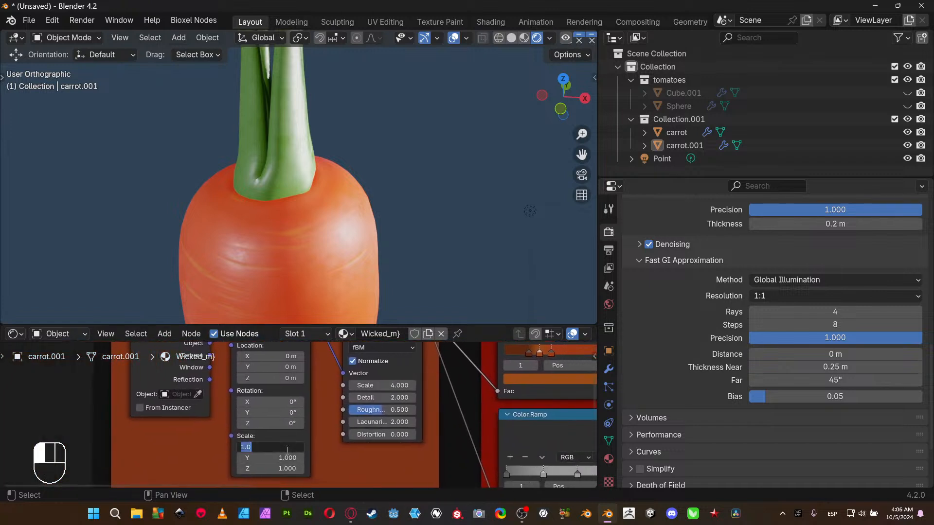
text(4)
key(Return)
click(286, 450)
drag(285, 447, 326, 447)
click(286, 447)
text(32)
key(Return)
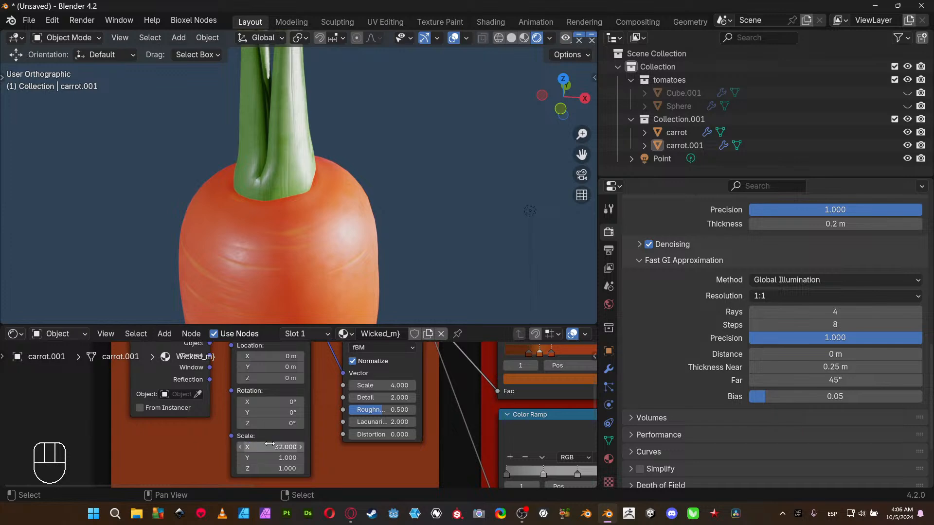
- Inspect the stretched stem texture from several angles in a maximized 3D viewport, then reselect the stems and restore the layout
key(ctrl+space)
middle_drag(310, 112, 270, 366)
shift+middle_drag(270, 365, 452, 318)
scroll(331, 305, up, 3)
mouse_move(332, 305)
middle_down()
mouse_move(284, 296)
mouse_move(260, 236)
mouse_move(377, 433)
mouse_move(361, 396)
mouse_move(327, 393)
mouse_move(315, 410)
mouse_move(345, 389)
mouse_move(346, 367)
mouse_move(149, 359)
mouse_move(163, 347)
middle_up()
scroll(521, 290, down, 3)
shift+middle_drag(517, 291, 438, 290)
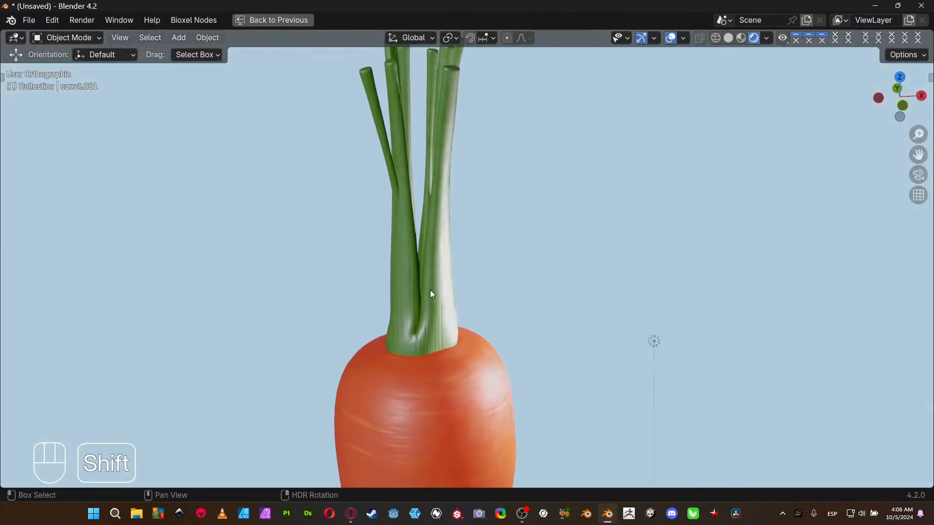
right_click(442, 255)
key(ctrl+space)
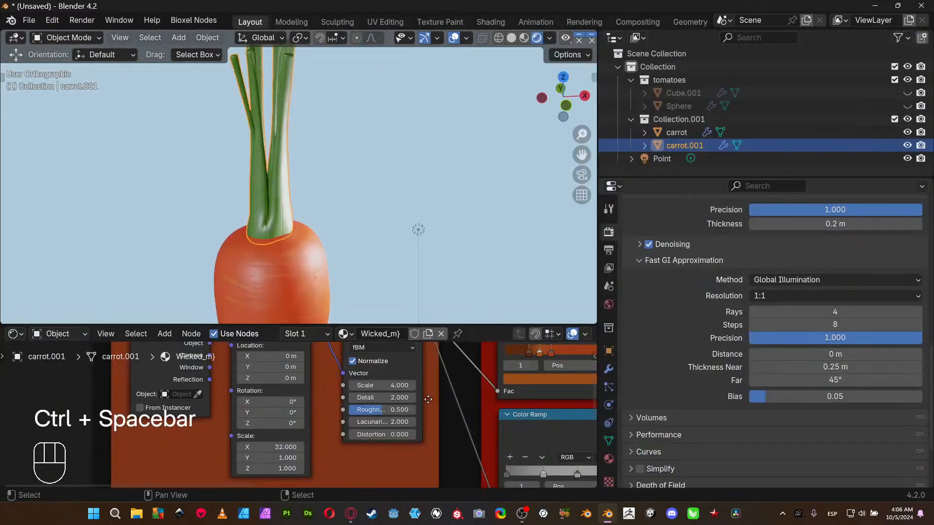
- Set the Principled BSDF's Subsurface Weight to 1 and its Scale to 0.2 m for the stems
middle_drag(112, 354, 354, 463)
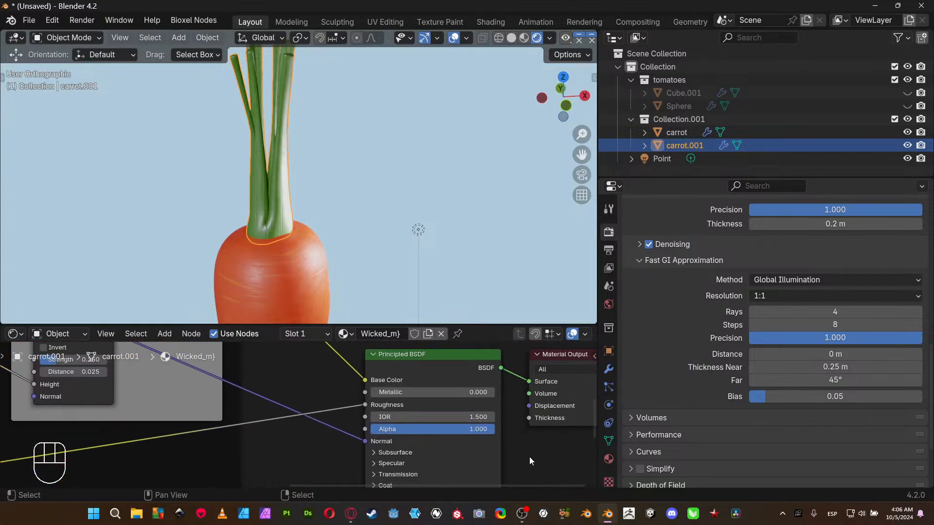
middle_drag(530, 461, 488, 433)
click(353, 427)
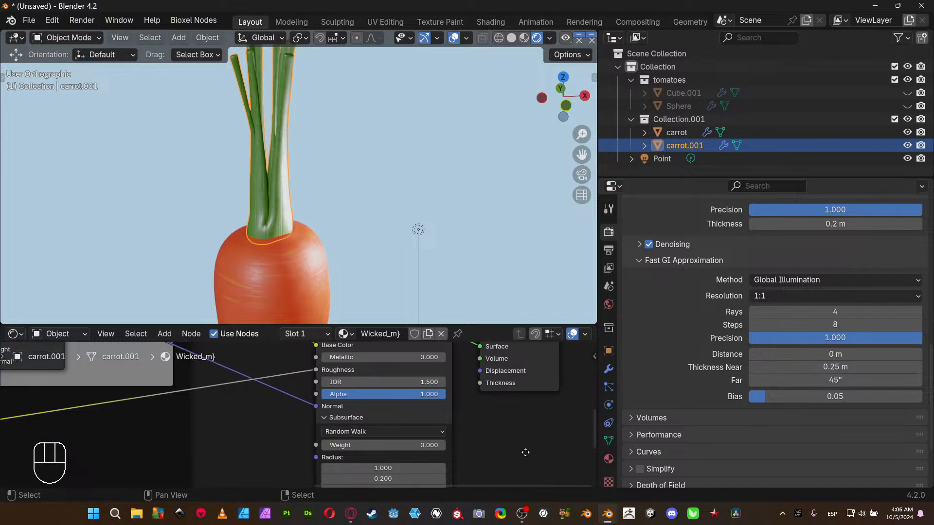
drag(385, 416, 432, 413)
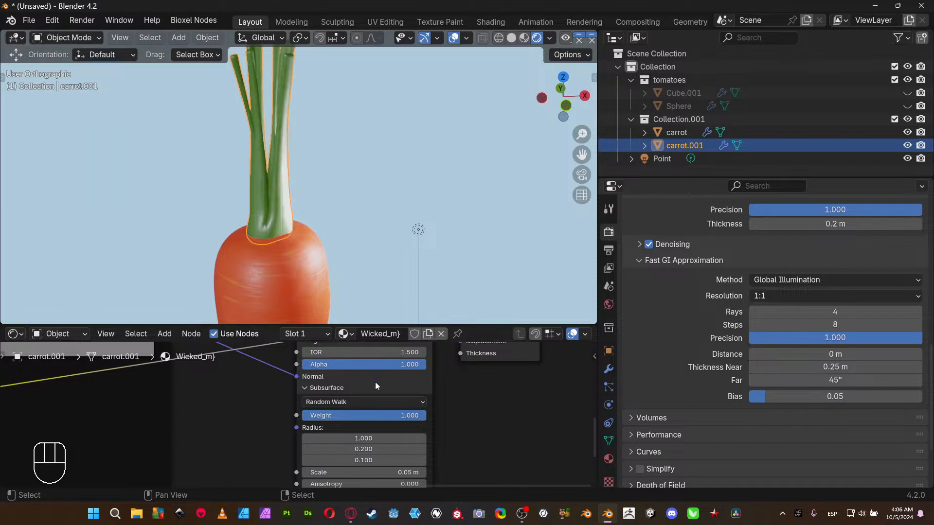
click(407, 472)
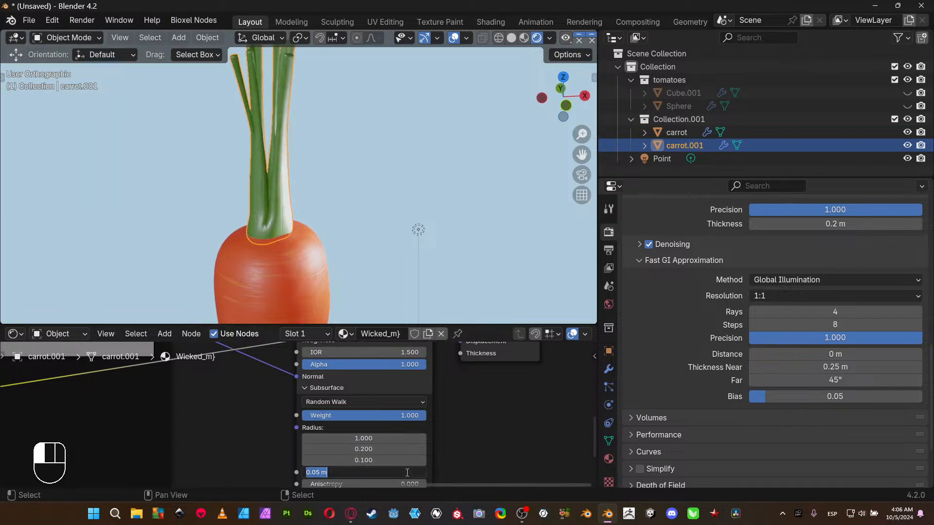
text(.2)
key(Return)
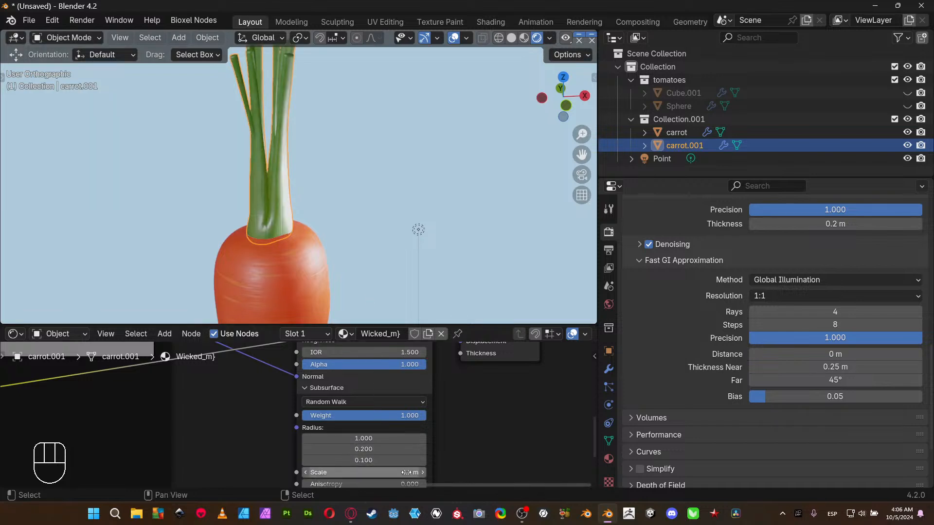
- Deselect the stems and review their subsurface shading and the ctrls frame's color nodes
right_click(372, 183)
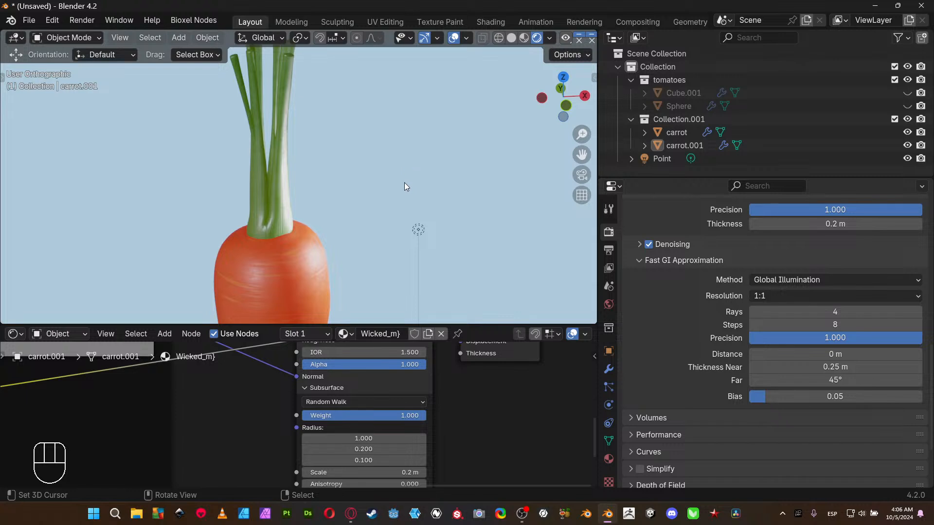
shift+middle_drag(348, 164, 376, 167)
middle_drag(251, 412, 417, 351)
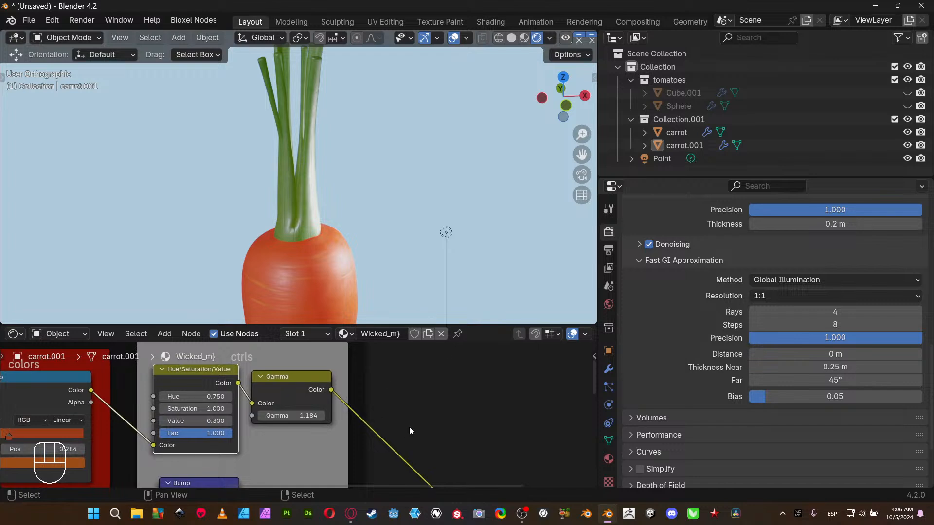
- Set the Gamma node's value to 1.284 in the stem material's ctrls frame
scroll(422, 453, up, 2)
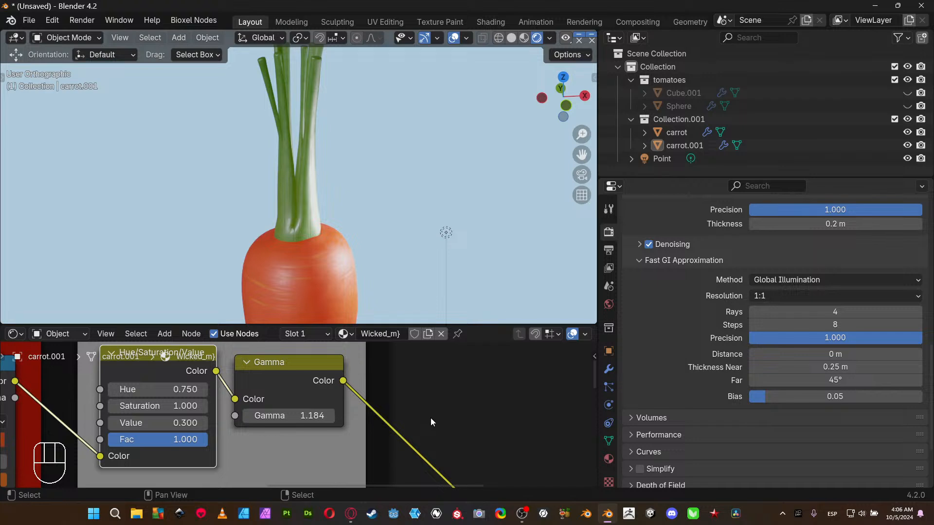
click(331, 415)
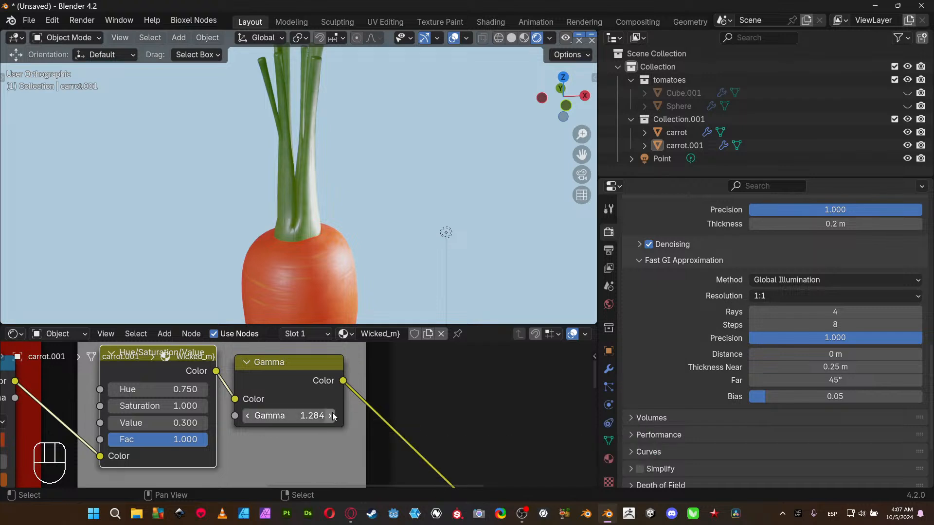
click(332, 416)
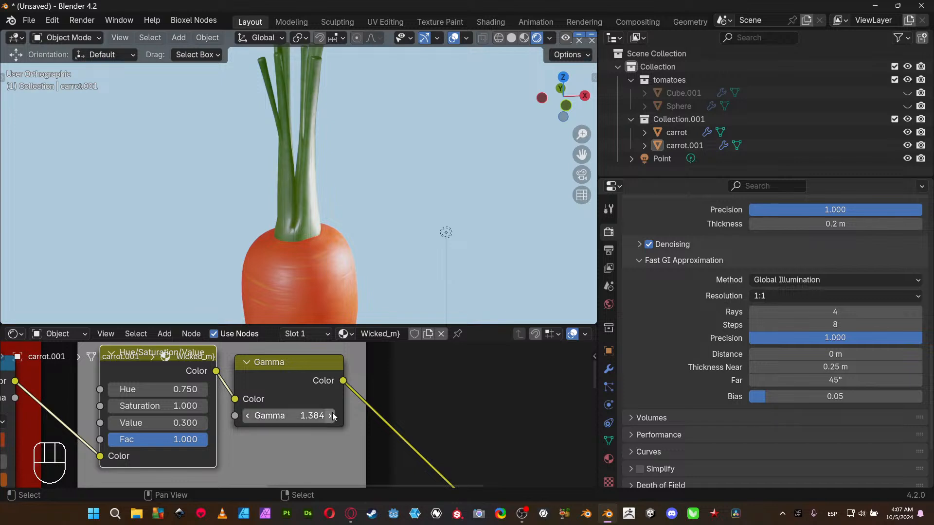
click(254, 416)
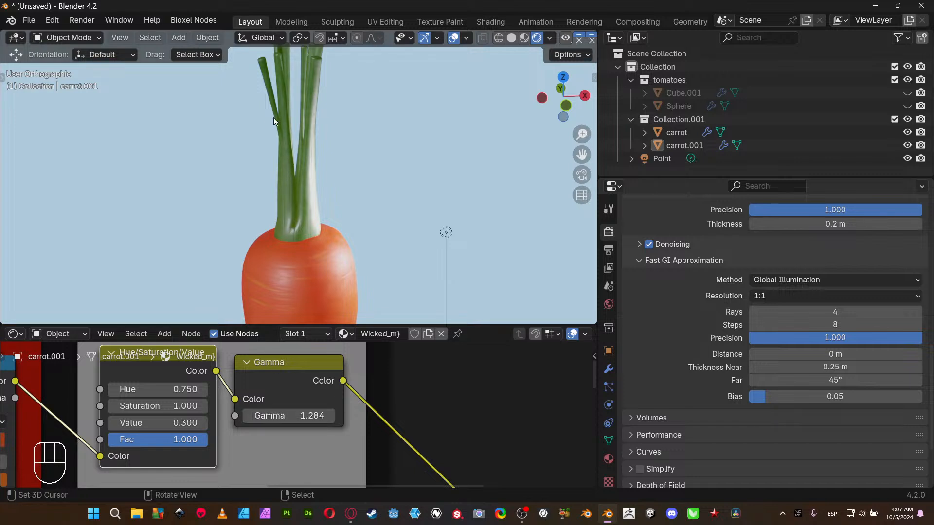
- Examine the whole carrot, from stems to root tip, in a maximized 3D viewport
key(ctrl+space)
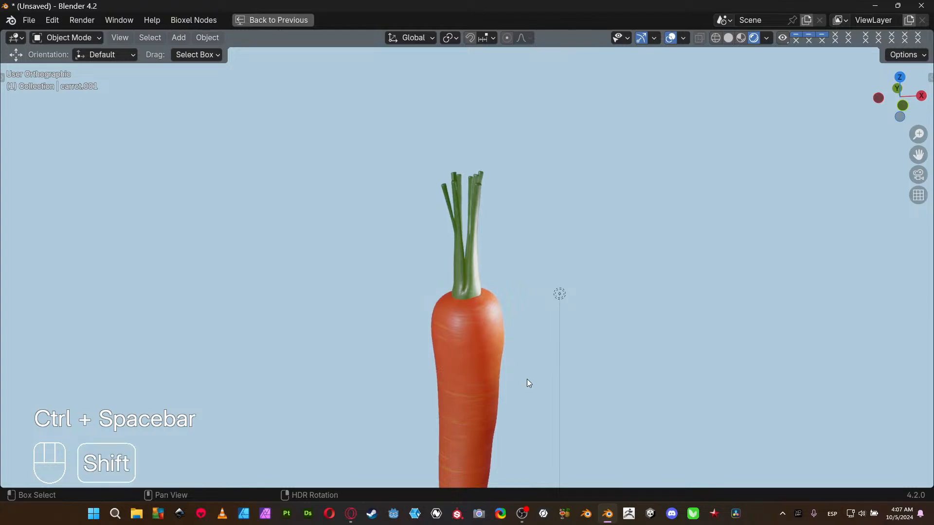
shift+middle_drag(527, 382, 429, 273)
scroll(428, 274, down, 4)
shift+middle_drag(408, 325, 375, 314)
scroll(329, 290, up, 3)
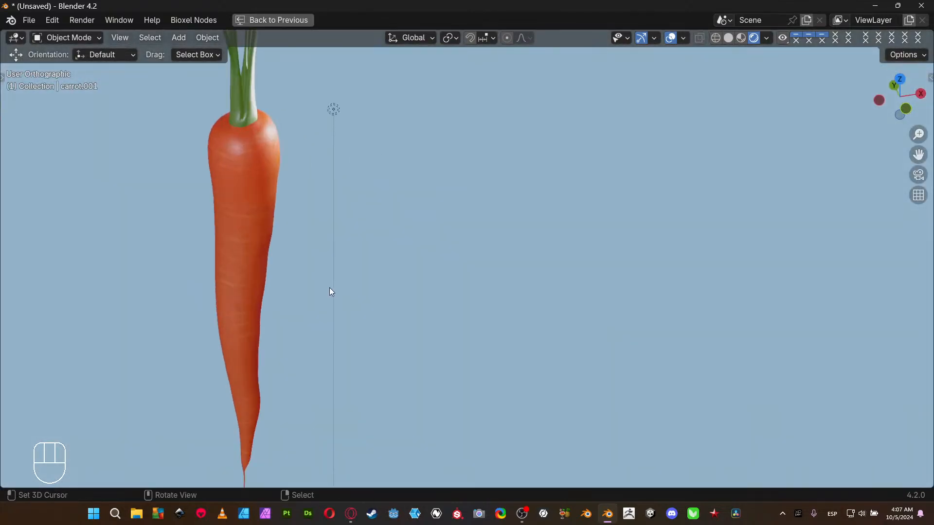
- Restore the full layout, switch the viewport to wireframe shading and set the render engine to Cycles
shift+middle_drag(328, 290, 424, 302)
scroll(458, 306, up, 3)
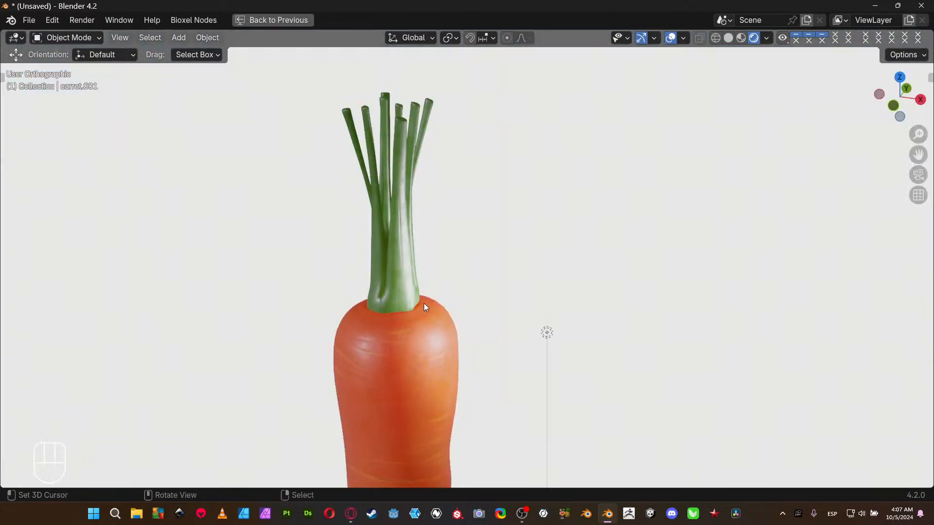
key(ctrl+space)
key(shift+z)
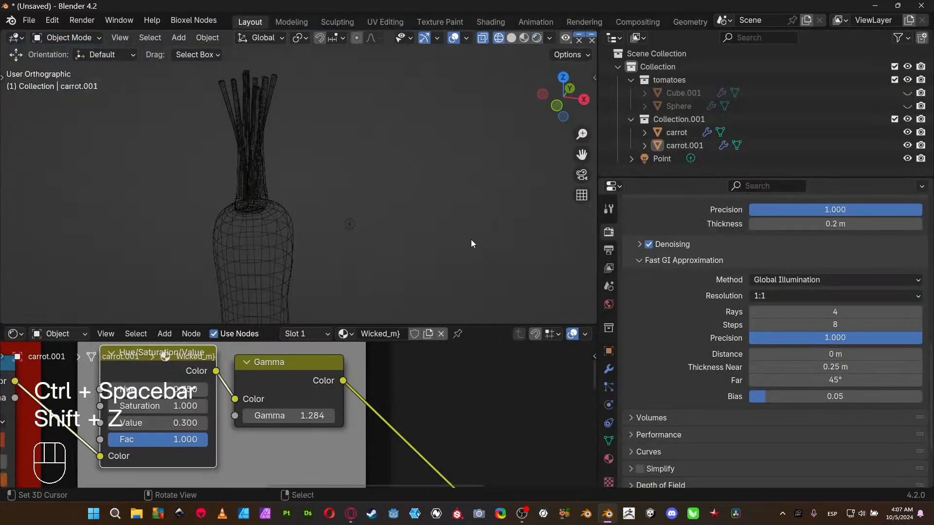
scroll(772, 279, up, 10)
scroll(772, 283, up, 8)
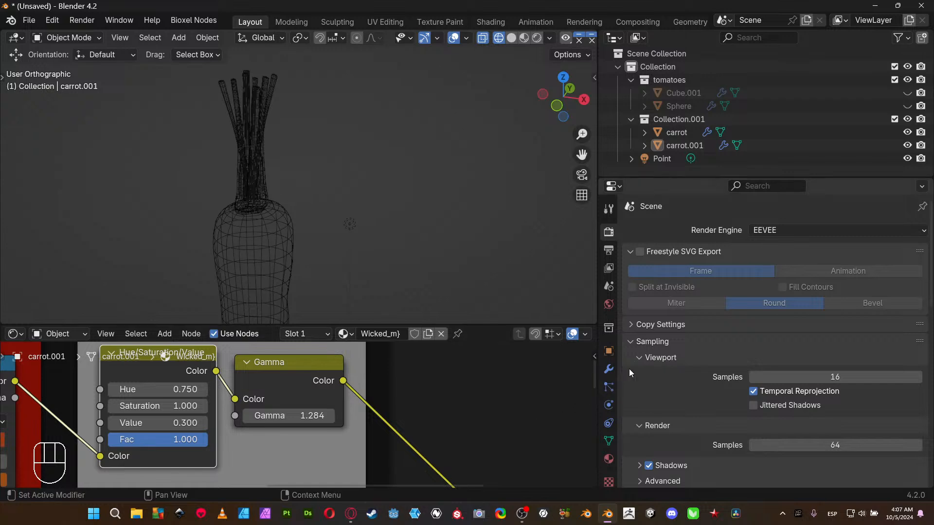
click(785, 234)
click(777, 273)
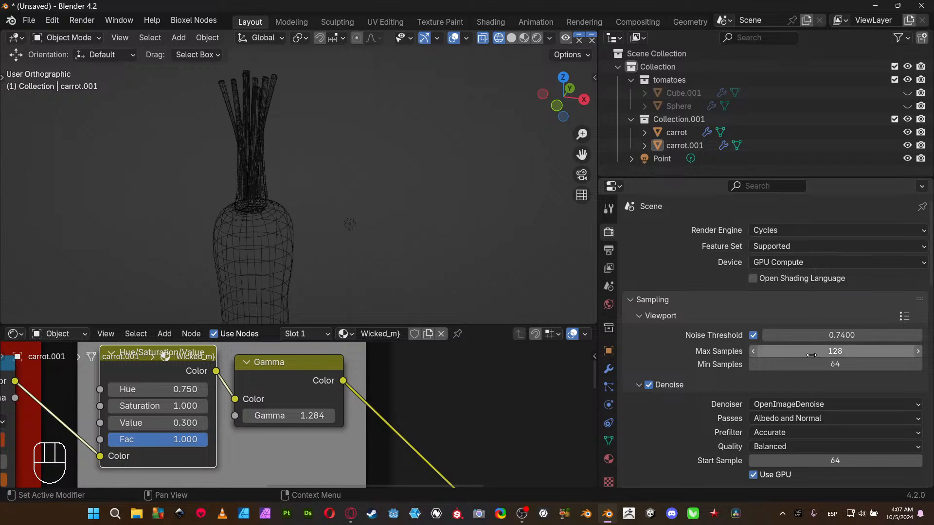
- Set the tile size in the Cycles memory performance settings to 256
scroll(812, 353, down, 5)
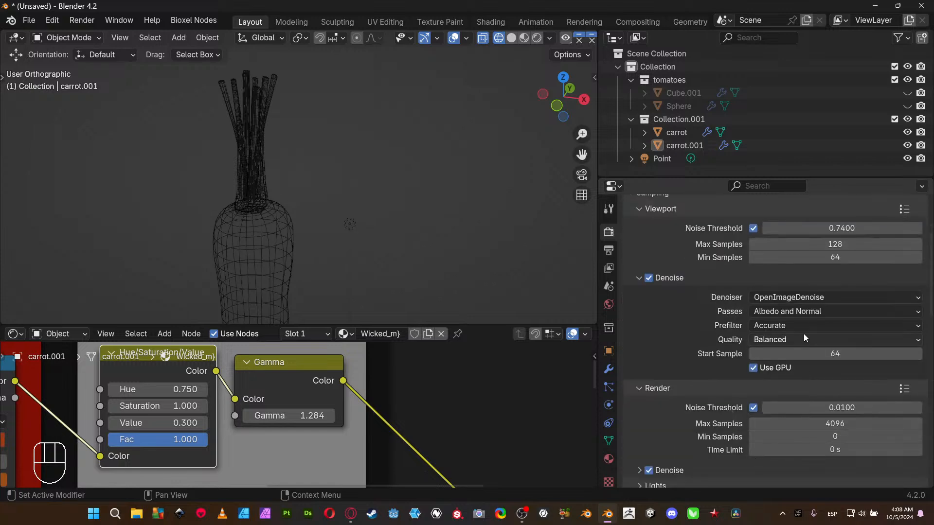
scroll(822, 272, down, 3)
scroll(823, 335, down, 20)
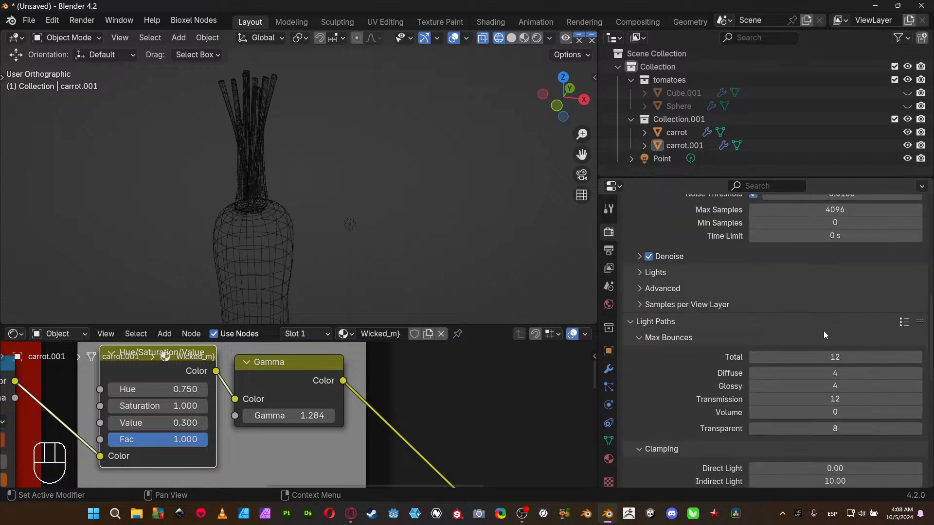
click(740, 319)
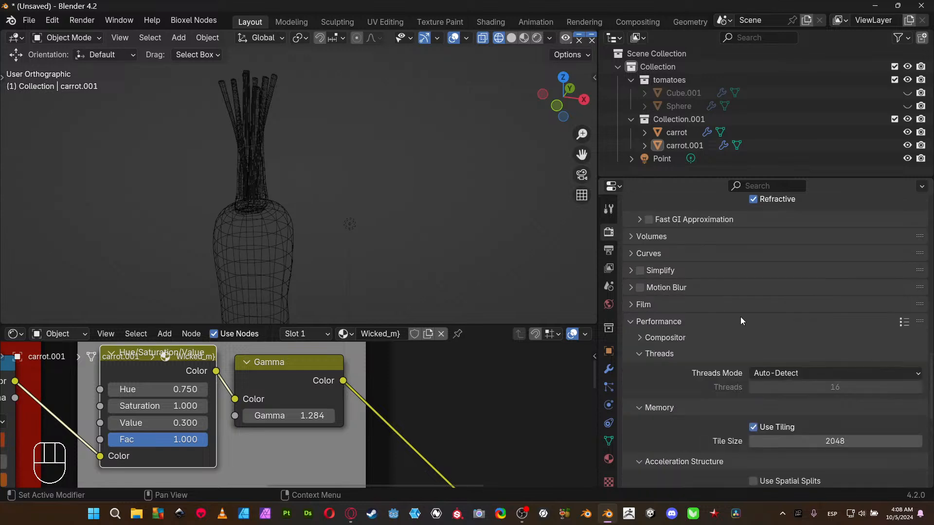
click(822, 440)
text(2)
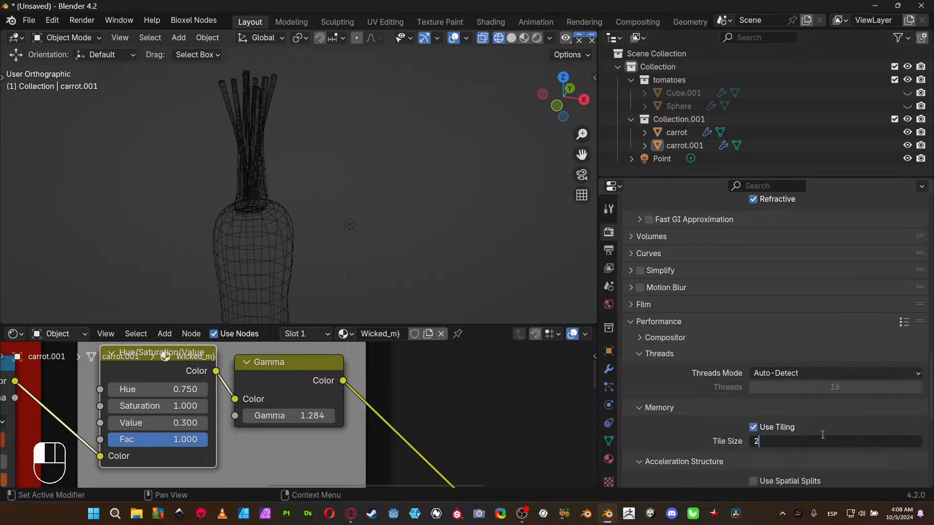
text(56)
key(Return)
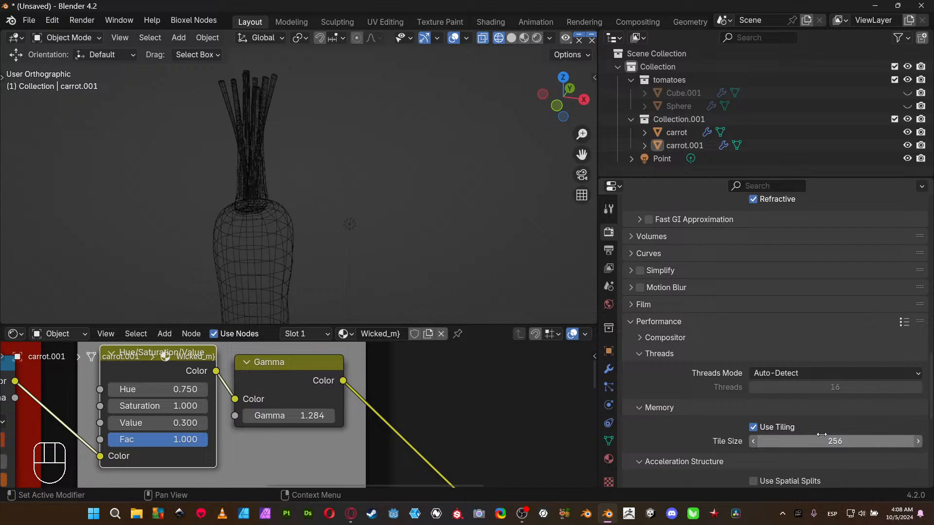
- Enable Persistent Data for the final render and disable Use Curves BVH
scroll(820, 434, down, 5)
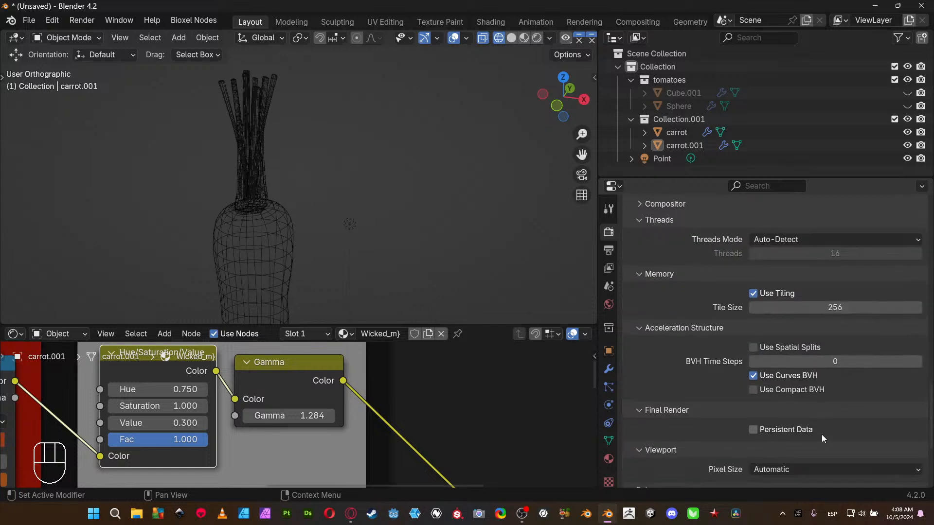
click(769, 430)
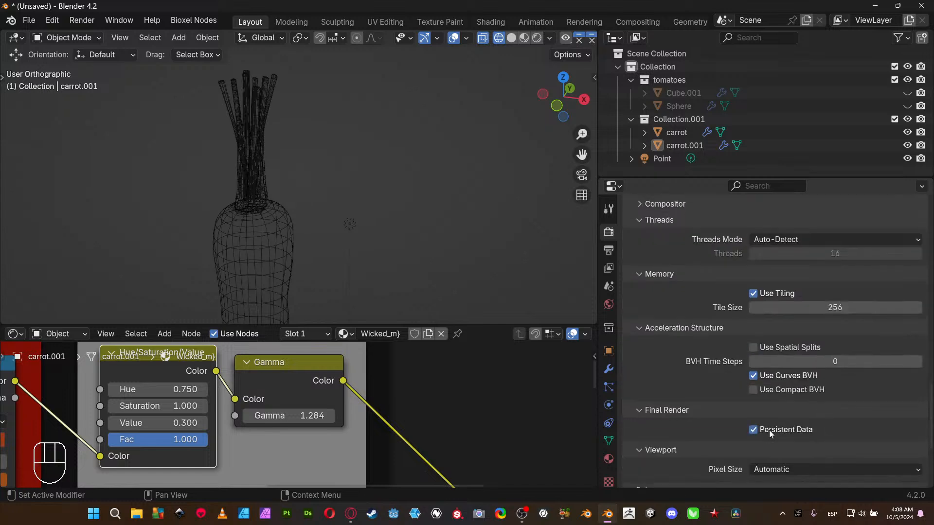
click(765, 378)
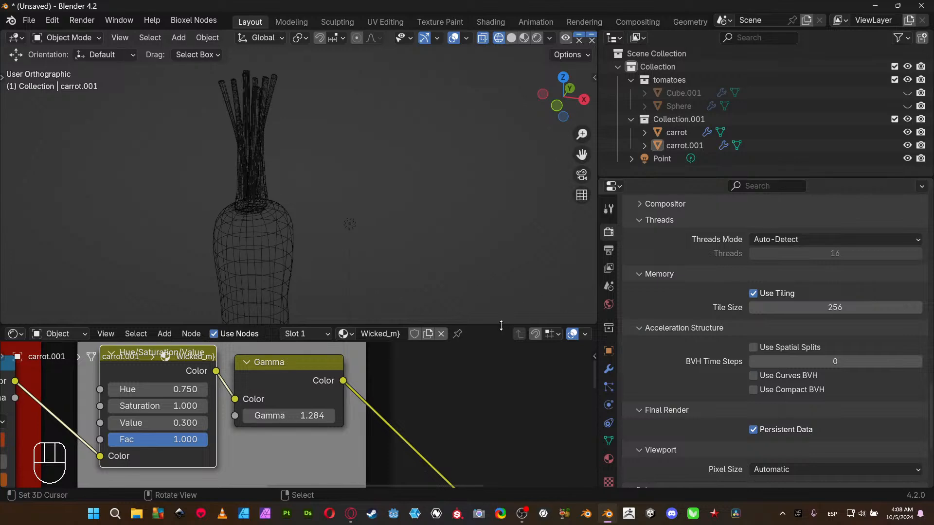
- Enlarge the 3D viewport and switch it to rendered shading to check the carrot in Cycles
drag(501, 325, 487, 472)
key(z)
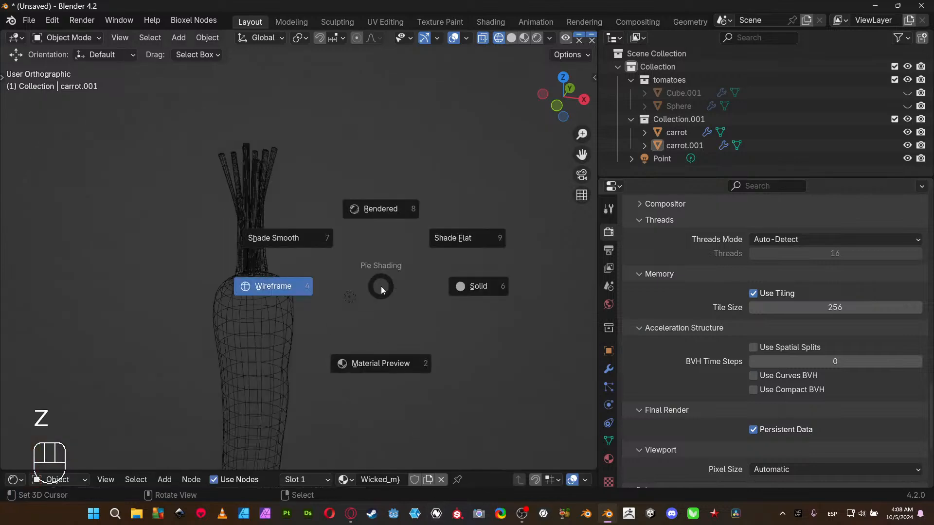
click(361, 194)
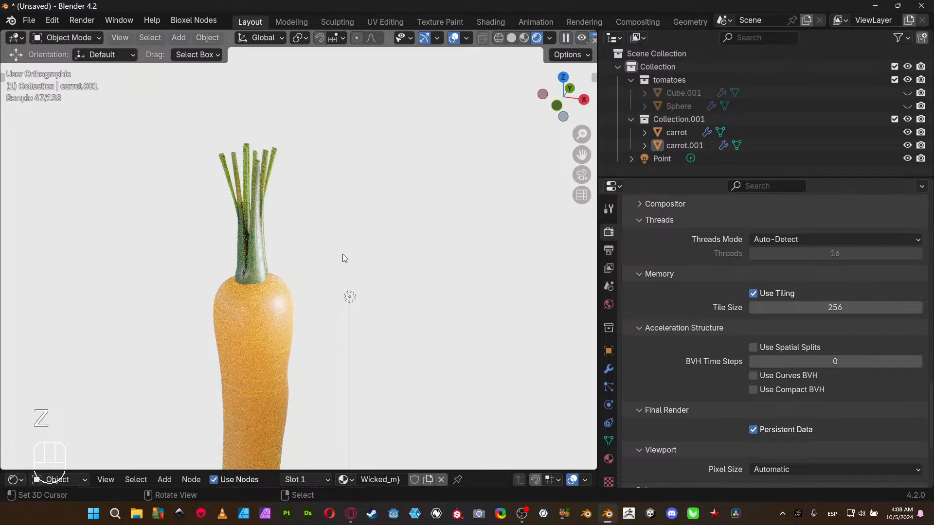
shift+middle_drag(342, 301, 389, 200)
key(ctrl+space)
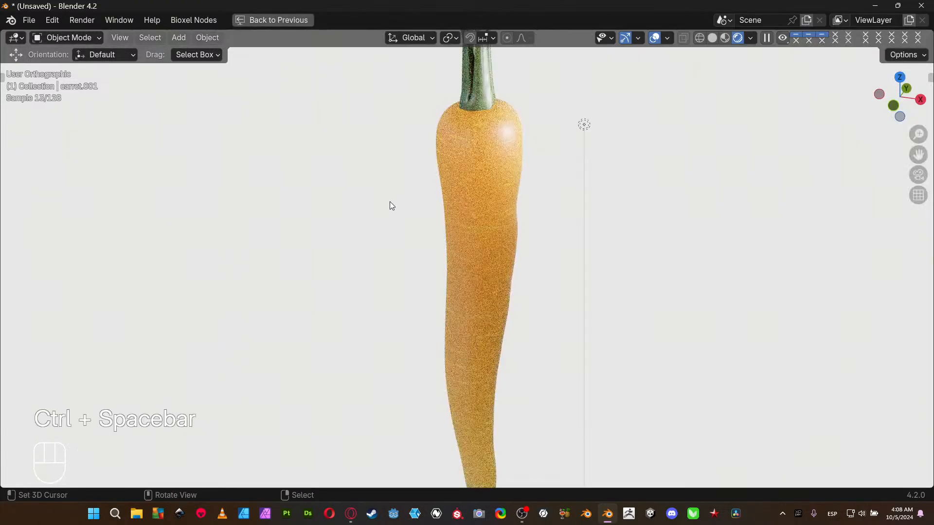
key(ctrl+space)
- Make room for the node editor, select the point light beside the carrot and set its power to 2 W
drag(364, 471, 386, 306)
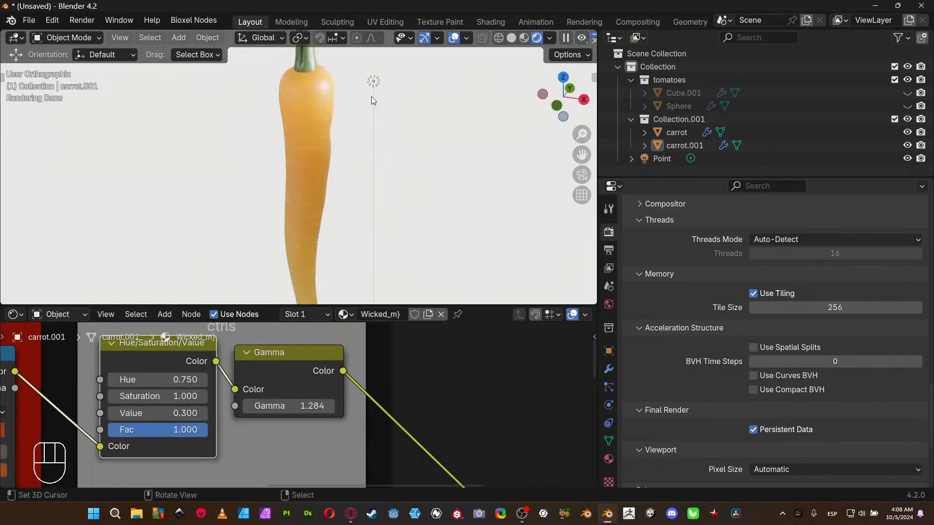
click(373, 81)
click(609, 405)
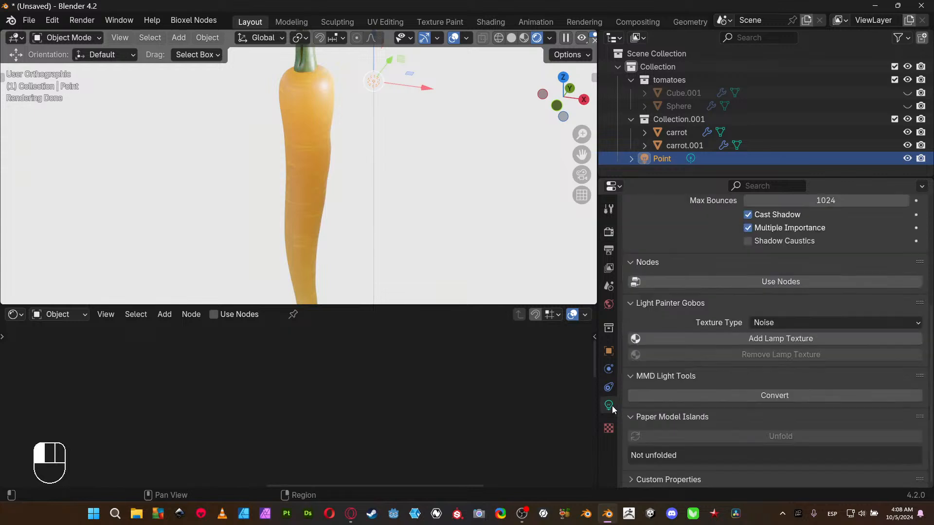
scroll(783, 282, up, 6)
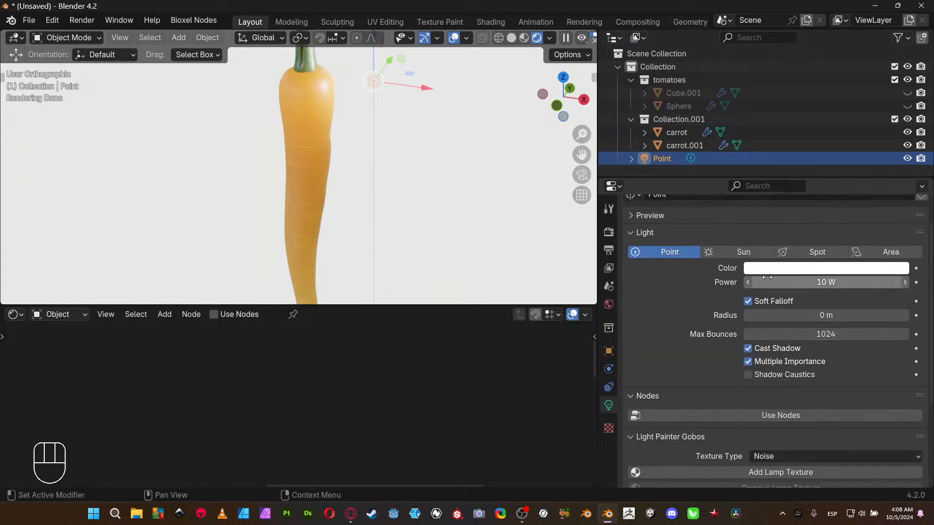
click(796, 286)
key(Return)
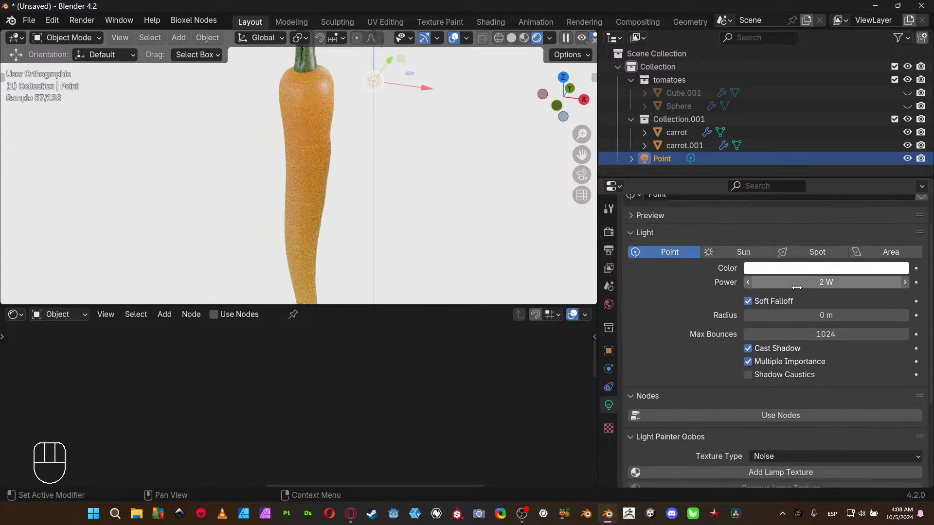
- Darken the point light's color by setting its HSV value to 0.8
click(800, 283)
click(802, 266)
click(802, 267)
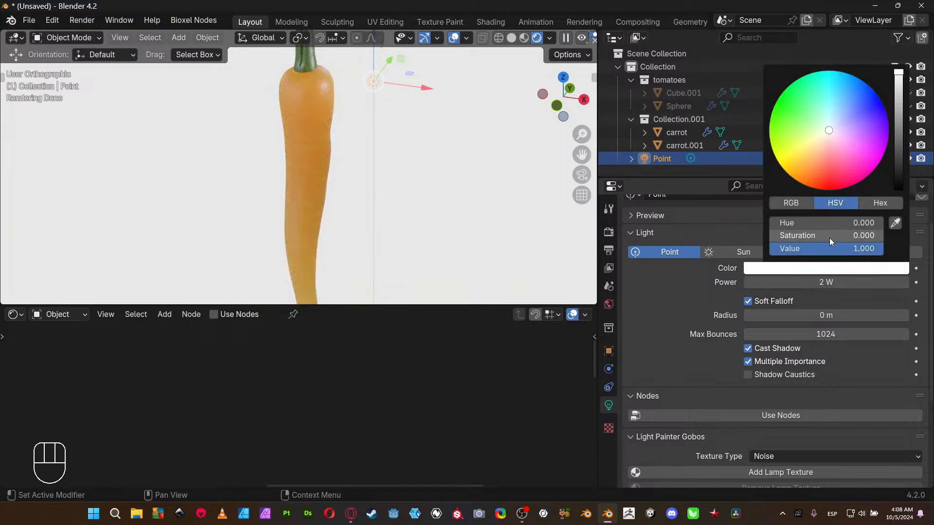
click(827, 248)
text(.)
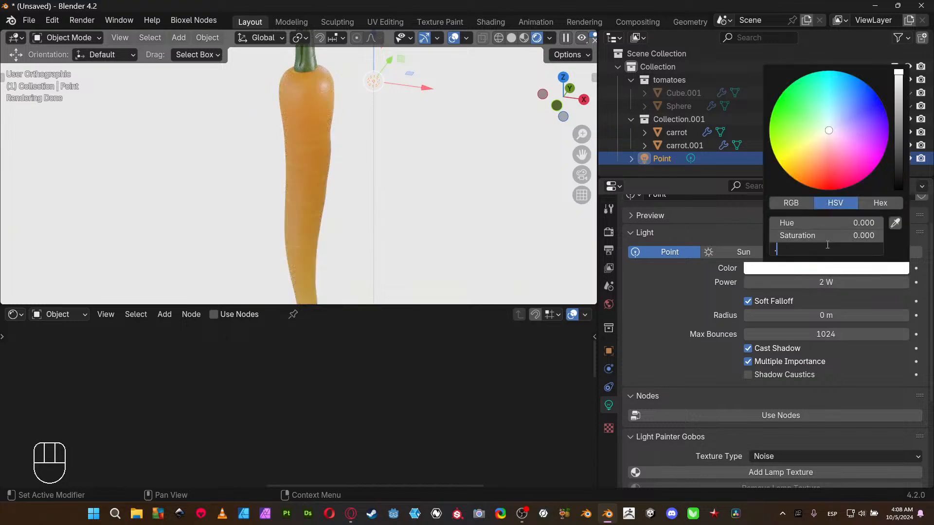
text(8)
key(Return)
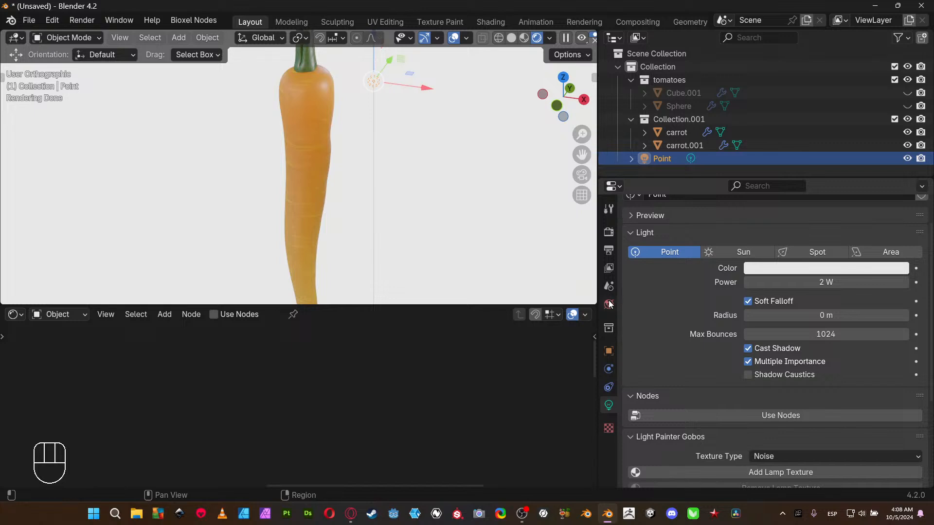
- Reduce the world background strength of the blue_photo_studio_4k.exr environment to 0.2
click(608, 304)
click(760, 402)
click(760, 402)
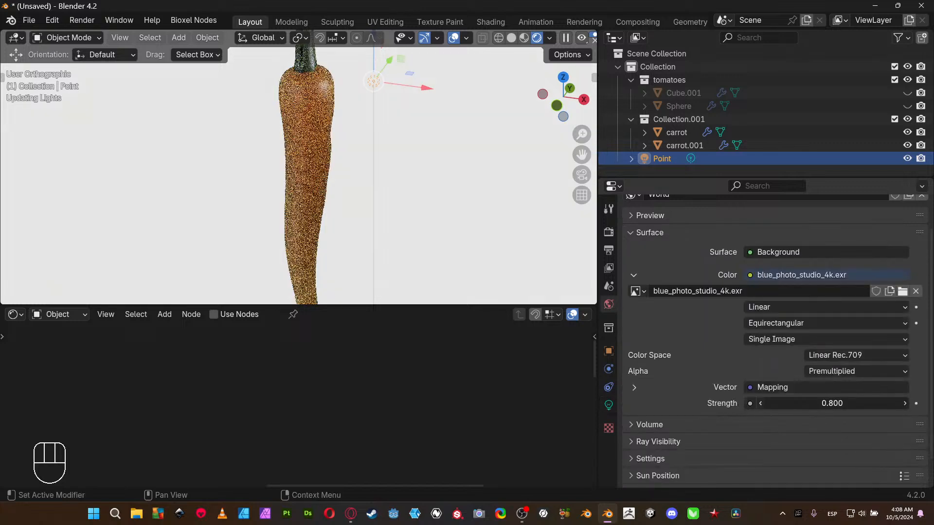
click(760, 402)
click(760, 402)
click(760, 402)
click(760, 402)
click(760, 402)
click(760, 403)
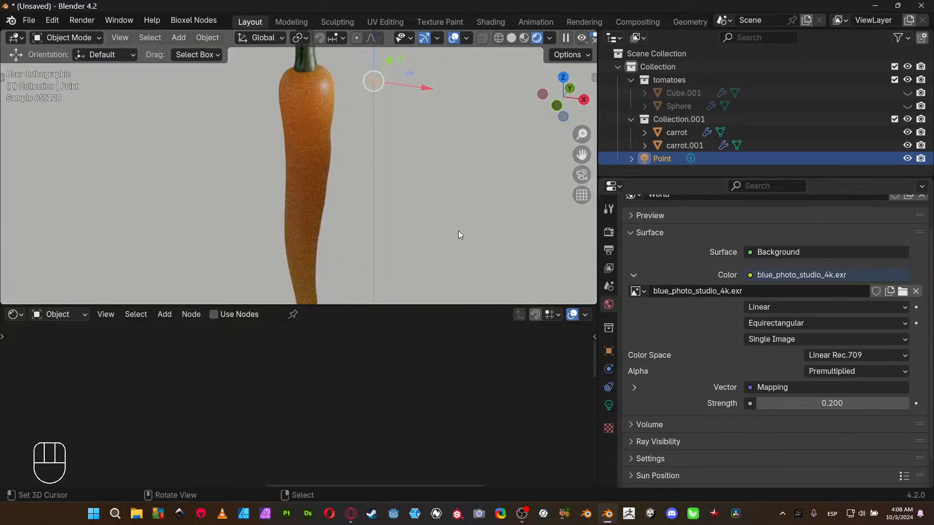
- Select the carrot body and set the subsurface weight of its Principled BSDF to 0.25, fine-tuning it to 0.285
middle_drag(386, 168, 419, 168)
shift+middle_drag(420, 115, 363, 191)
scroll(347, 202, up, 4)
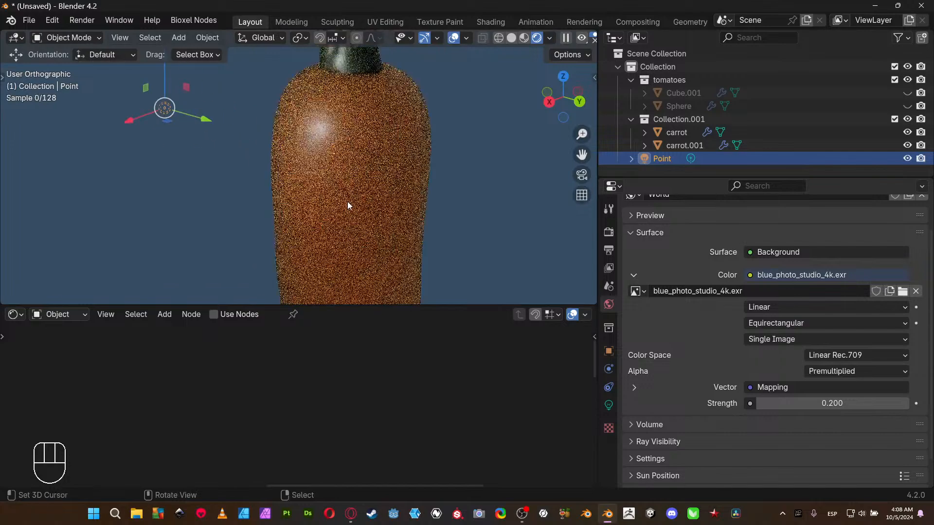
shift+middle_drag(333, 127, 319, 173)
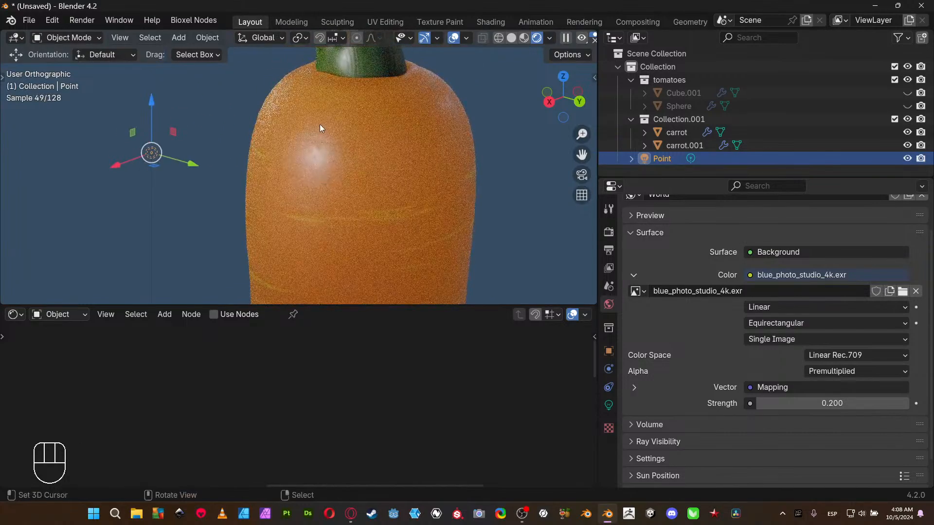
shift+middle_drag(320, 124, 294, 174)
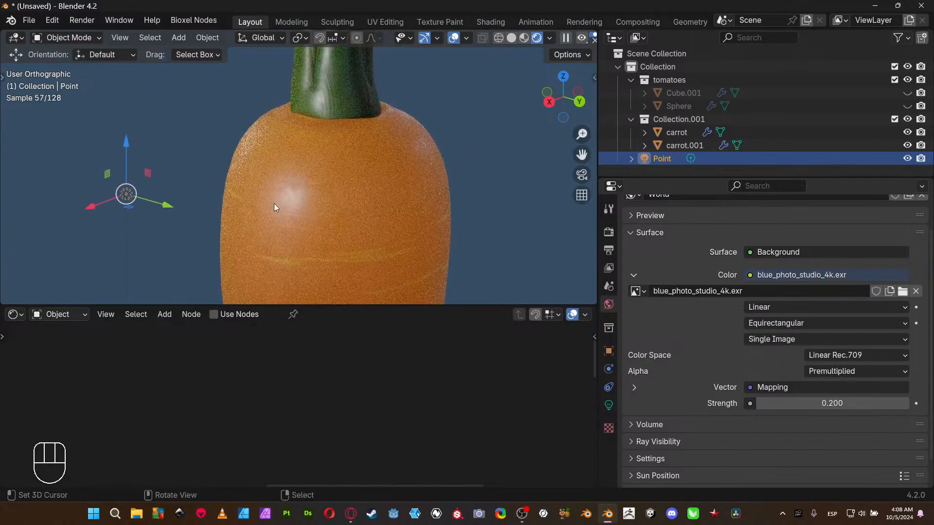
right_click(297, 240)
scroll(270, 377, down, 6)
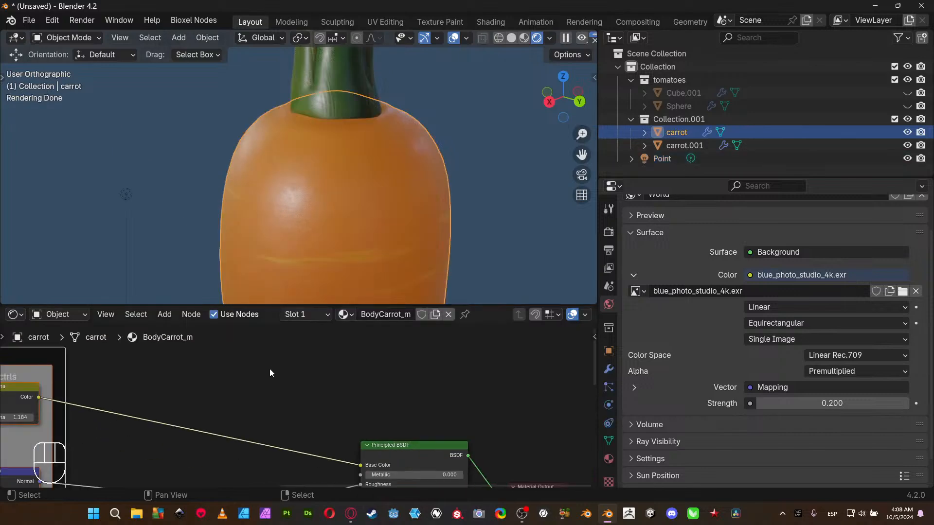
middle_drag(271, 439, 223, 358)
middle_drag(267, 439, 217, 398)
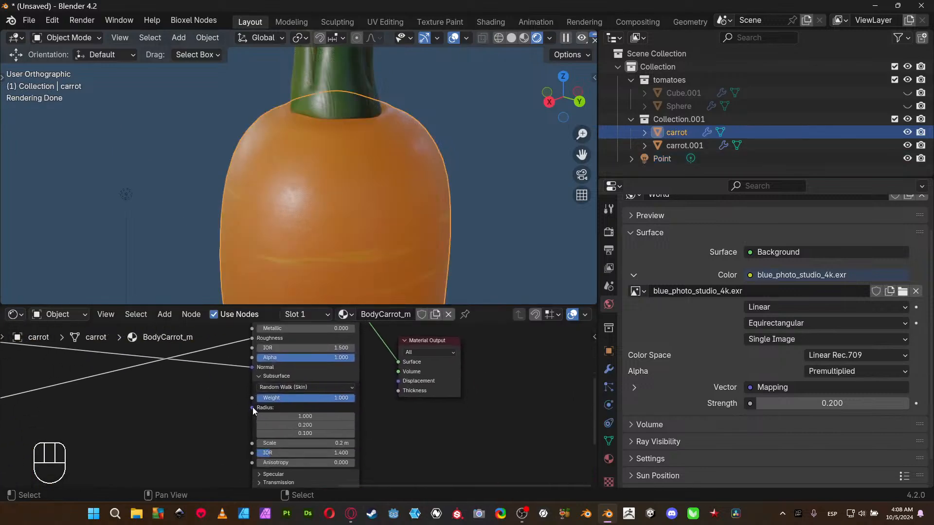
scroll(253, 407, up, 4)
middle_drag(417, 440, 392, 421)
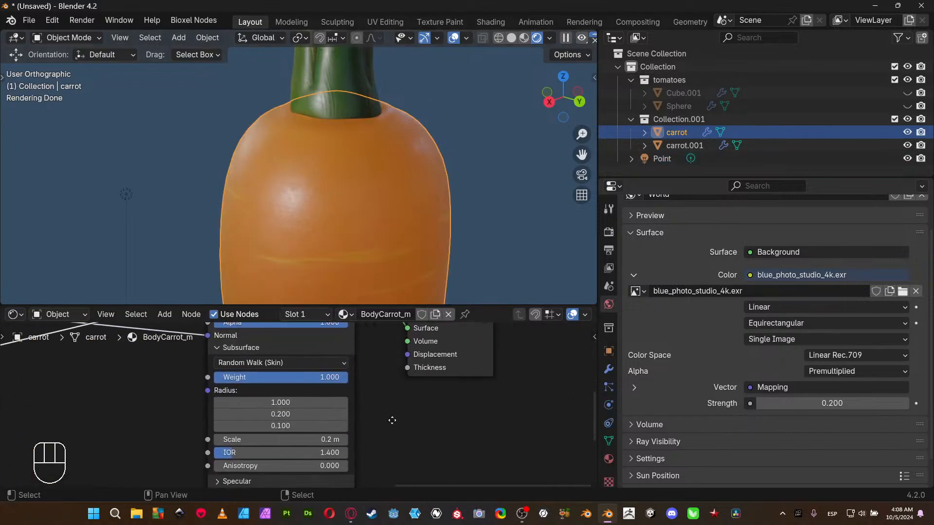
click(308, 386)
text(.25)
key(Return)
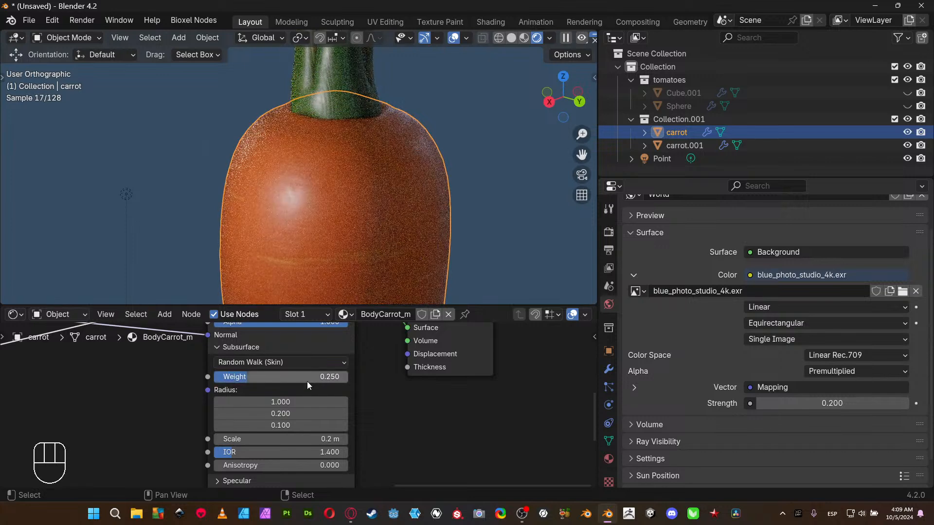
click(470, 178)
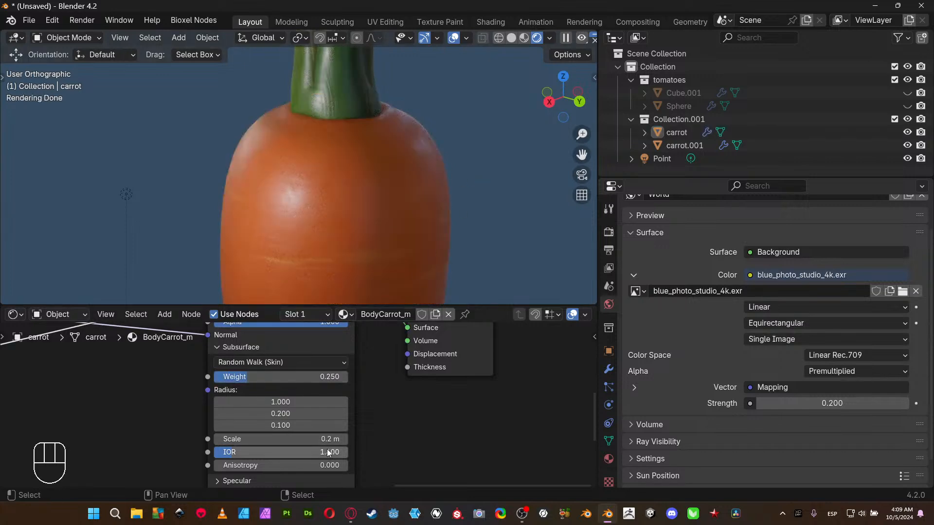
shift+drag(329, 384, 340, 376)
- Check the carrot from another side and set the world background strength to 0.3
scroll(345, 165, down, 3)
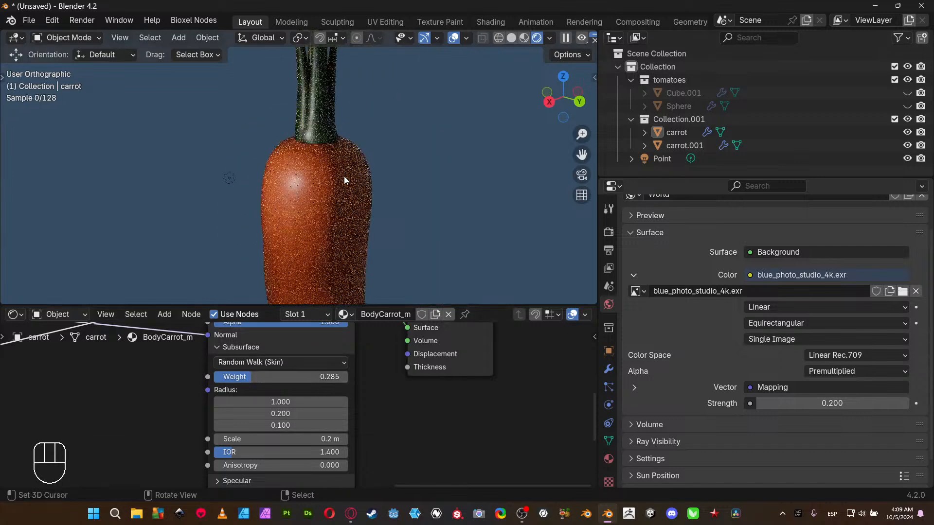
scroll(345, 179, down, 1)
shift+middle_drag(387, 216, 395, 114)
middle_drag(384, 192, 486, 187)
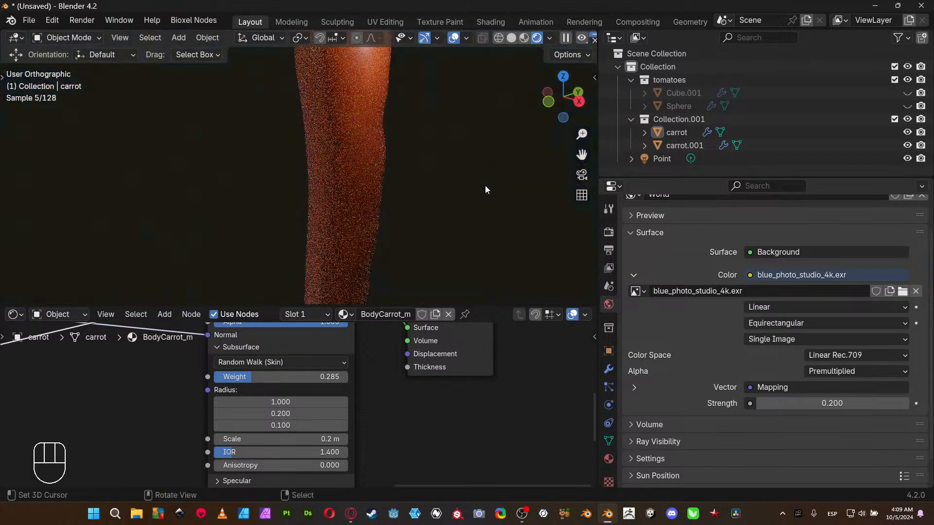
click(902, 403)
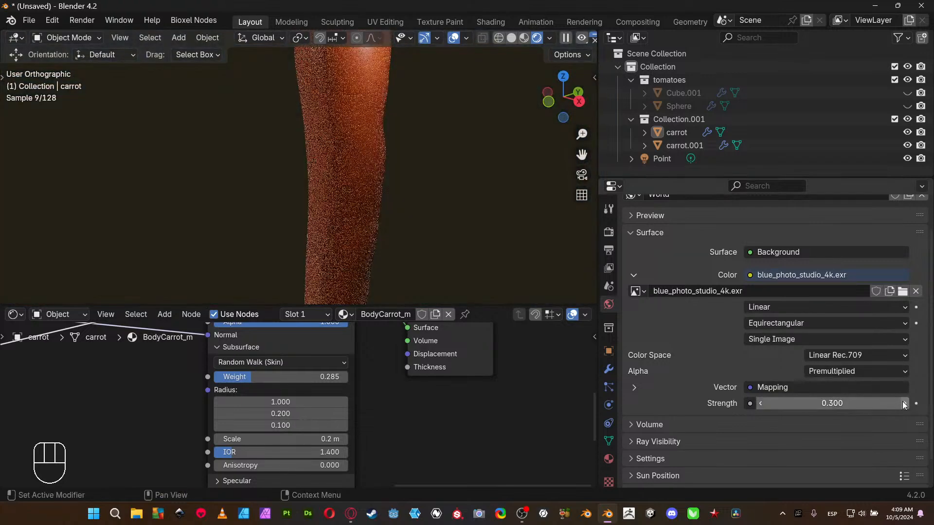
- Raise the world background strength to 0.4, and set the point light's power to 5 W
click(902, 403)
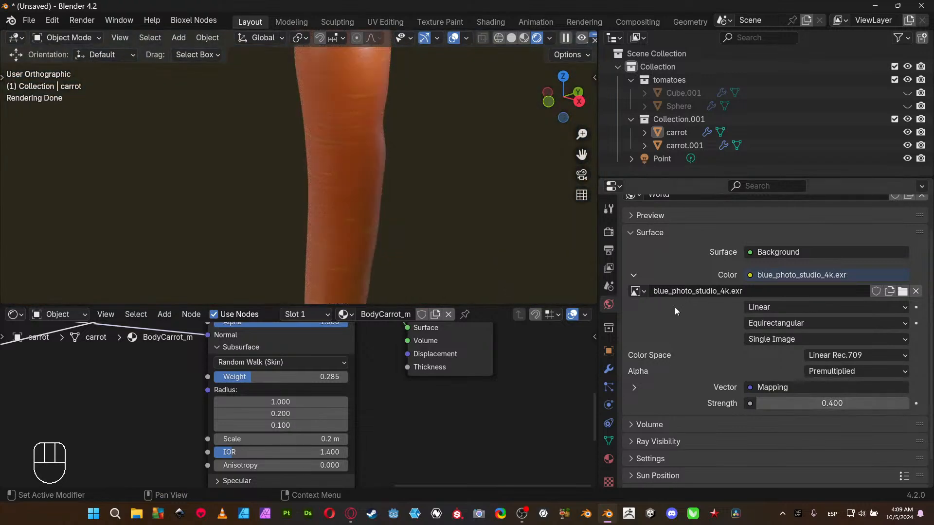
scroll(394, 96, down, 2)
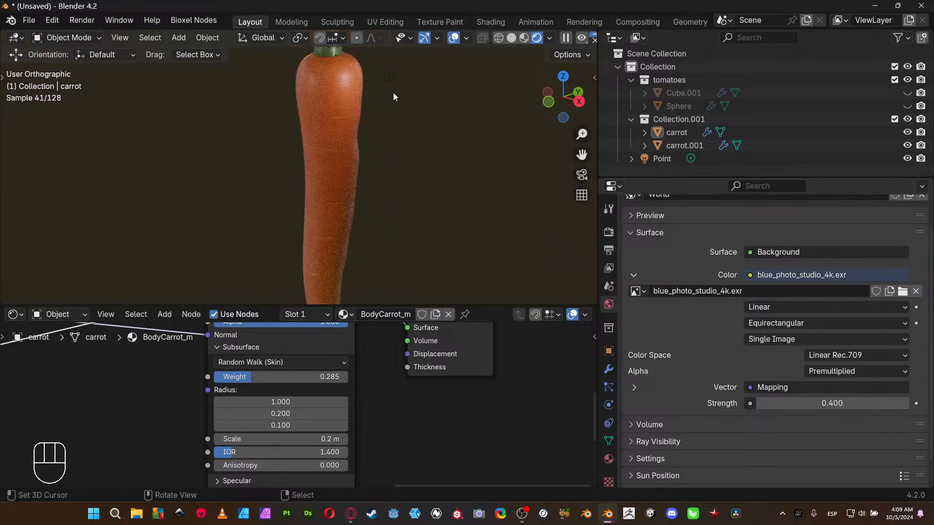
click(388, 78)
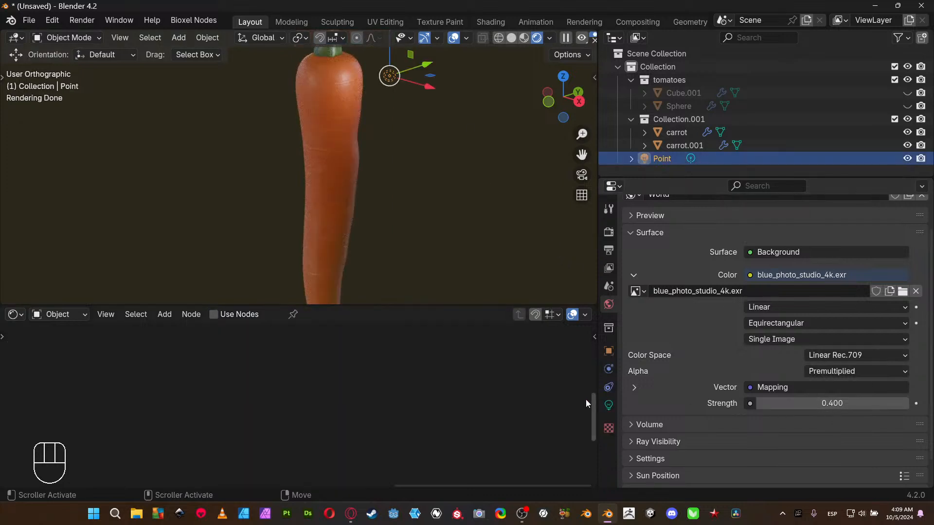
click(608, 404)
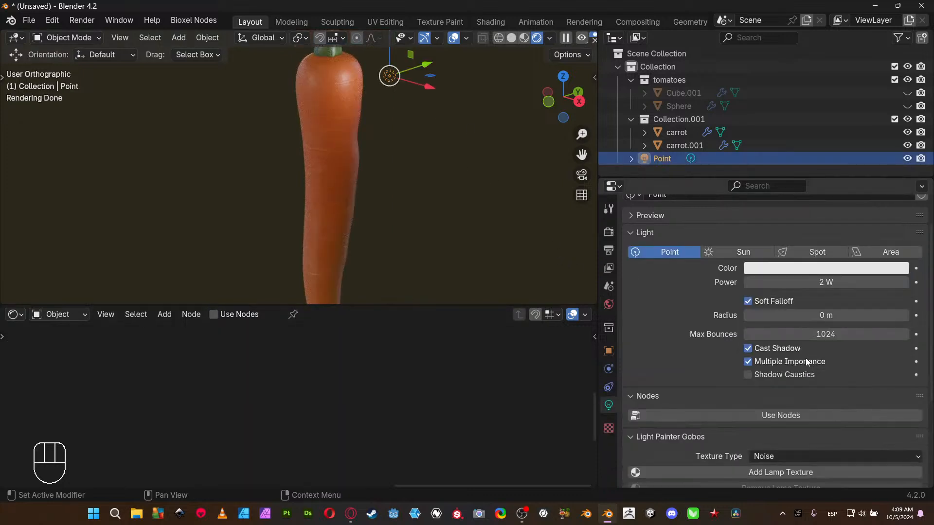
click(903, 284)
click(862, 287)
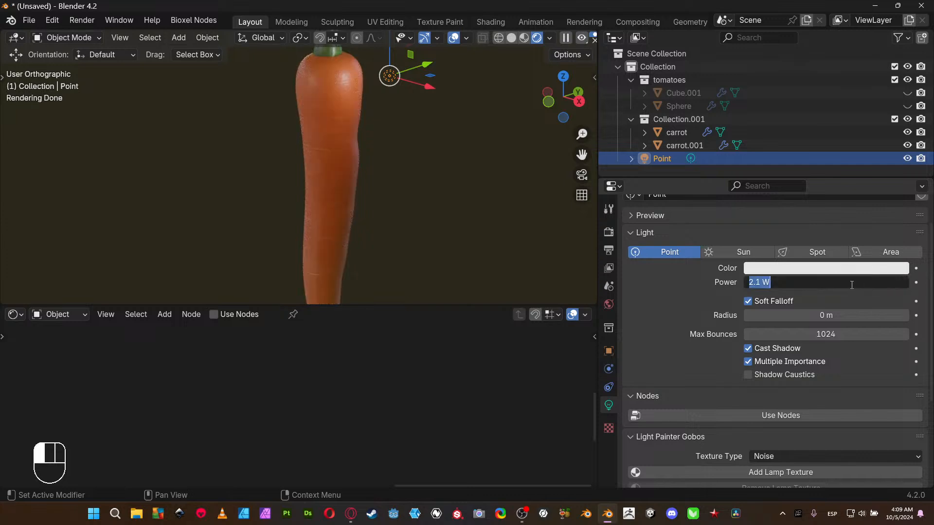
text(5)
key(Return)
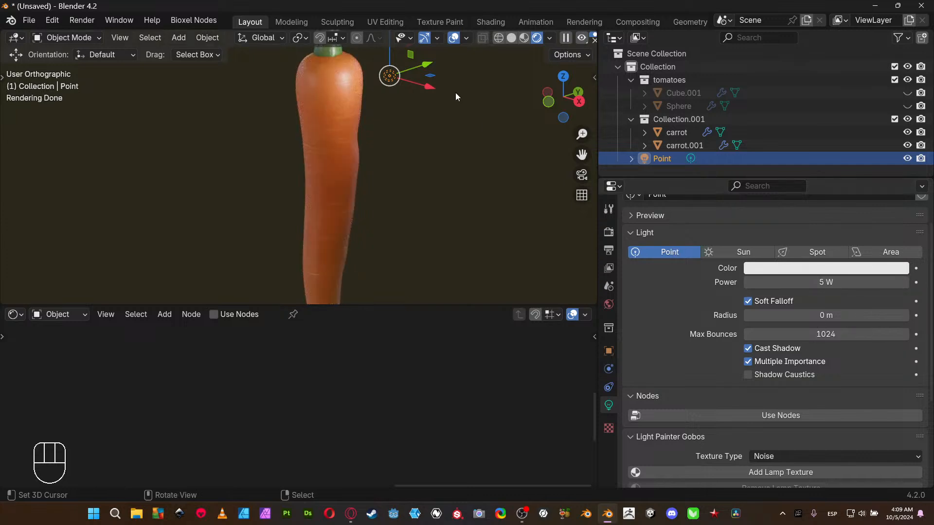
- Move the point light about 0.04 m along Y away from the carrot and set its radius to 0.25 m
drag(434, 78, 446, 69)
click(820, 316)
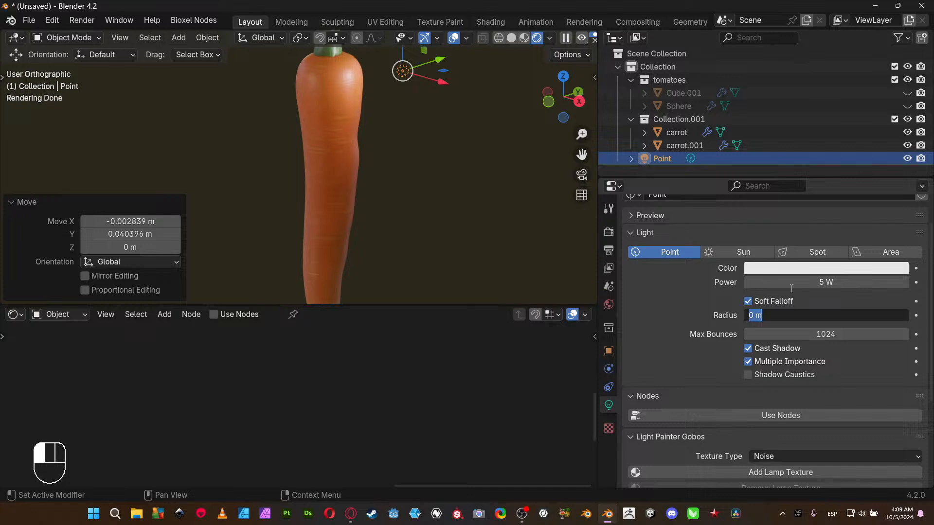
text(.25)
key(Return)
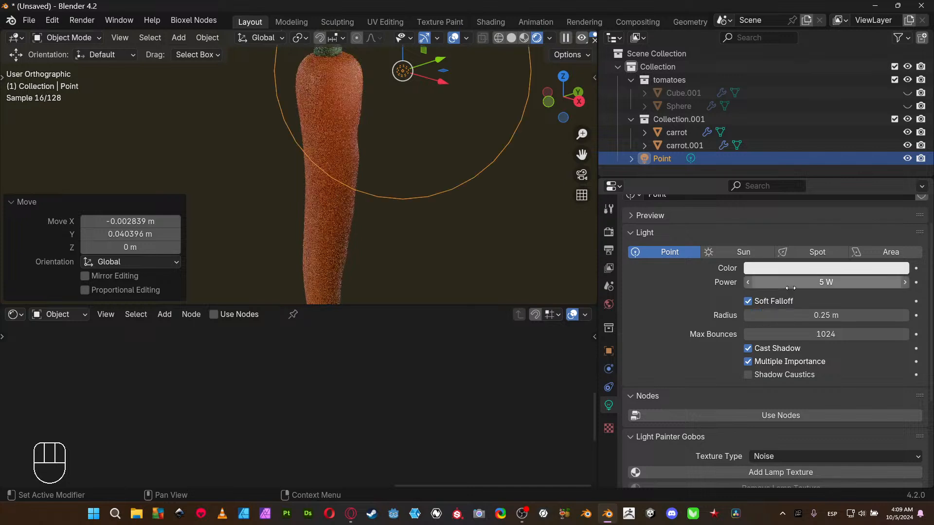
- Increase the point light's power to 10 W and further to 24 W
click(802, 283)
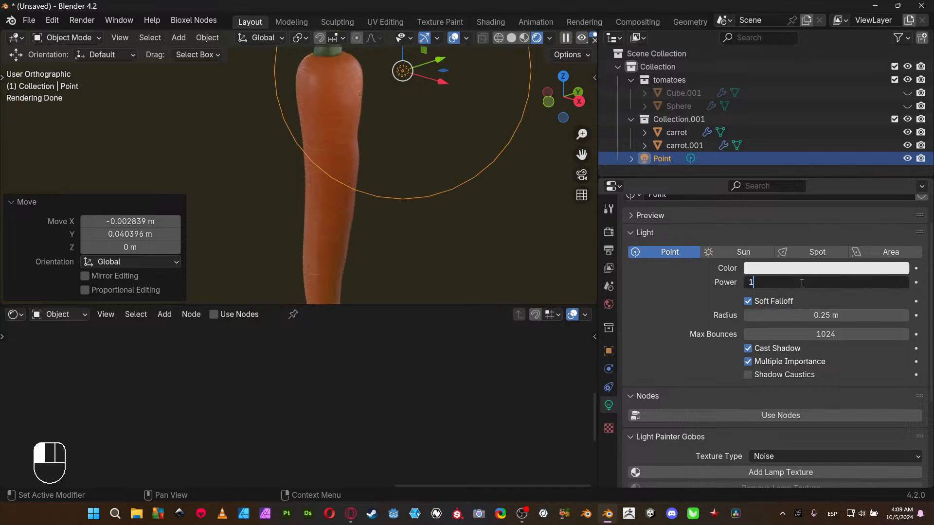
key(Return)
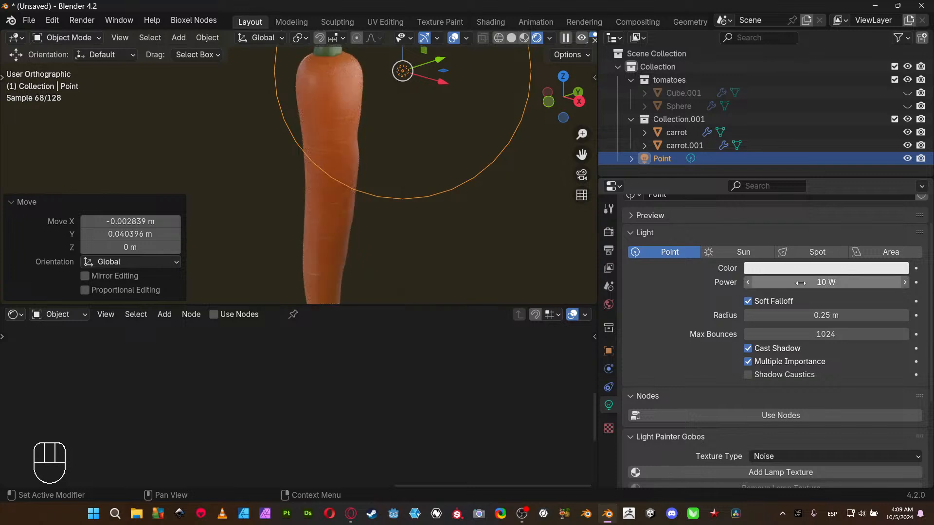
click(800, 283)
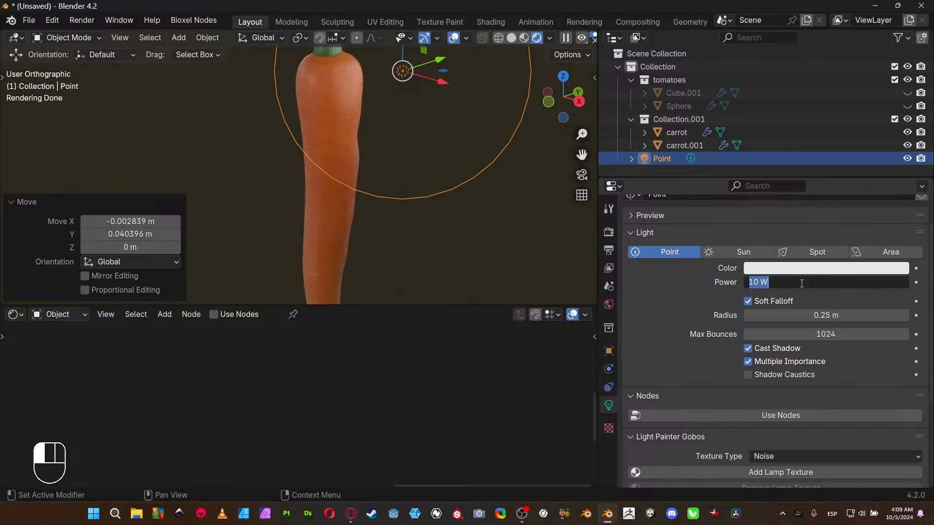
text(24)
key(Return)
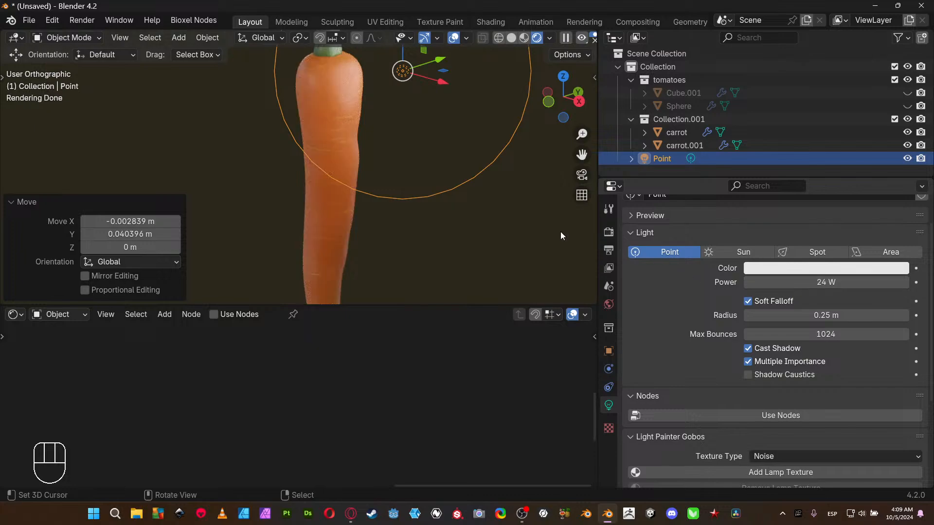
- Select the carrot body and set the subsurface weight of its BodyCarrot_m material to 0.25
middle_drag(364, 151, 267, 222)
scroll(317, 222, up, 5)
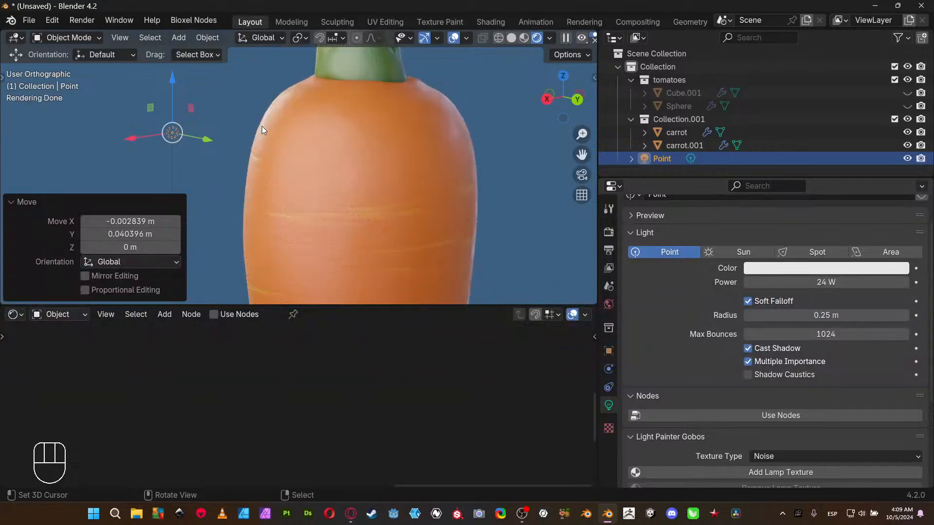
click(416, 174)
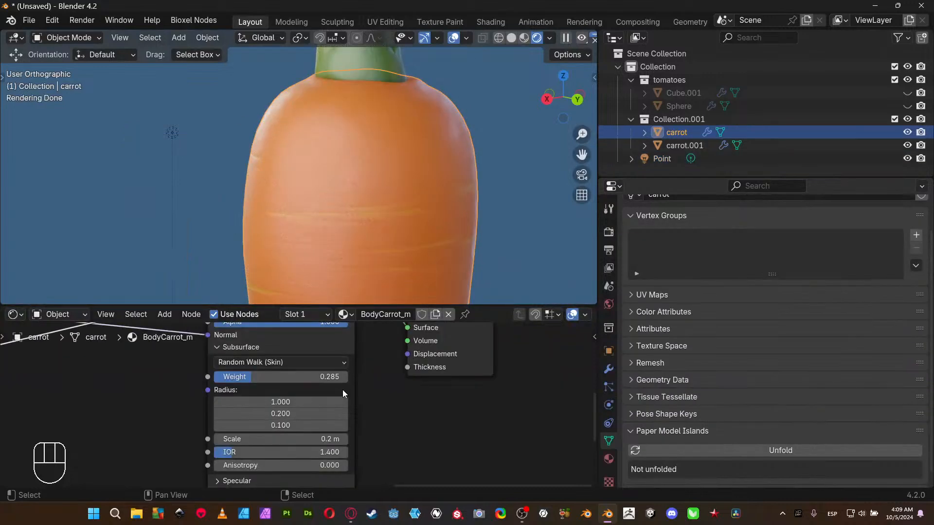
middle_drag(378, 430, 439, 437)
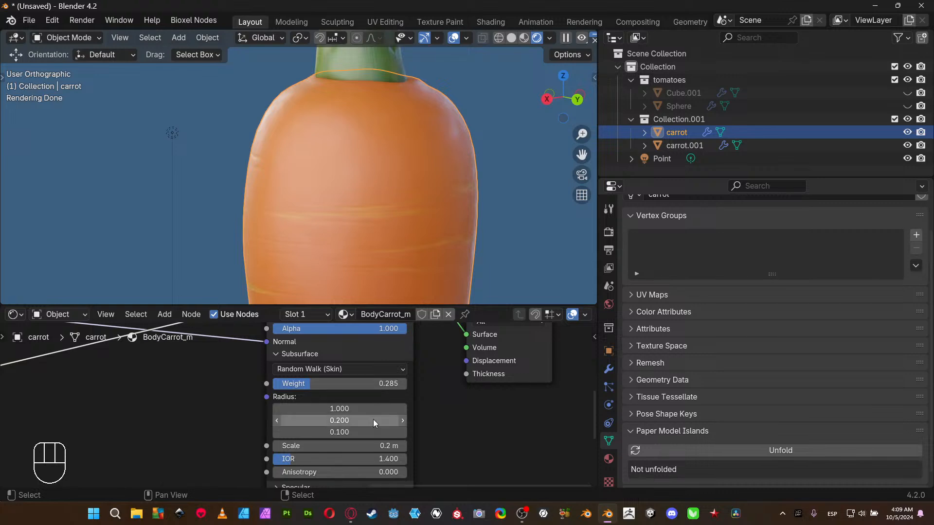
click(381, 386)
key(BackSpace)
text(.25)
key(Return)
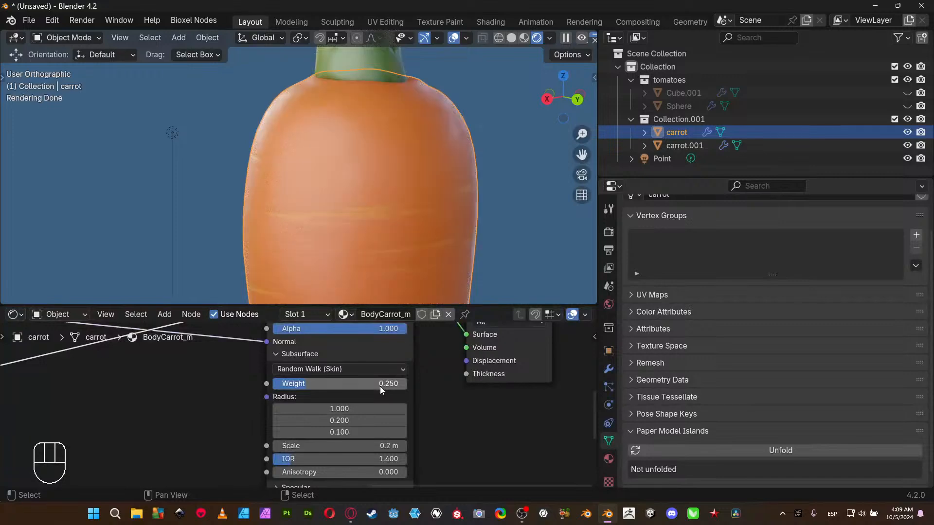
- Select the green stem object and set the subsurface weight of its Principled BSDF to 0.25
scroll(384, 226, down, 5)
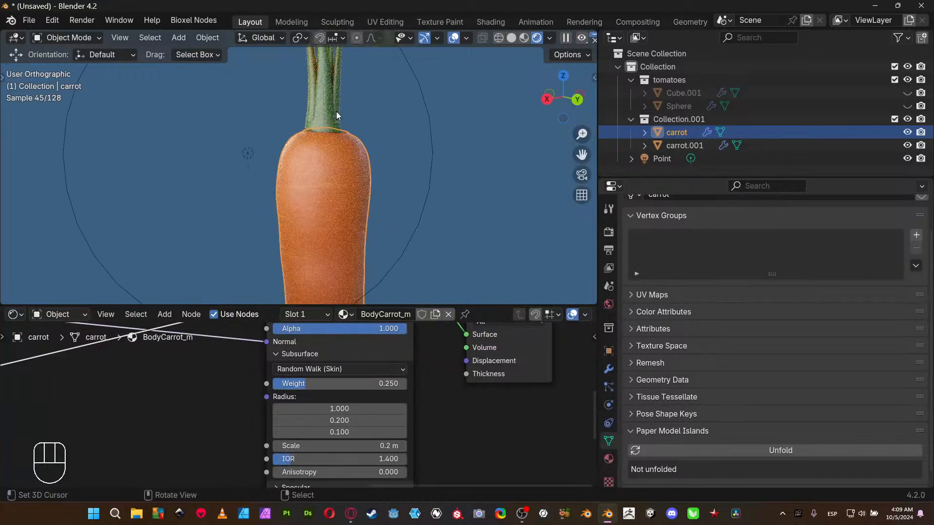
click(313, 89)
middle_drag(320, 406, 174, 416)
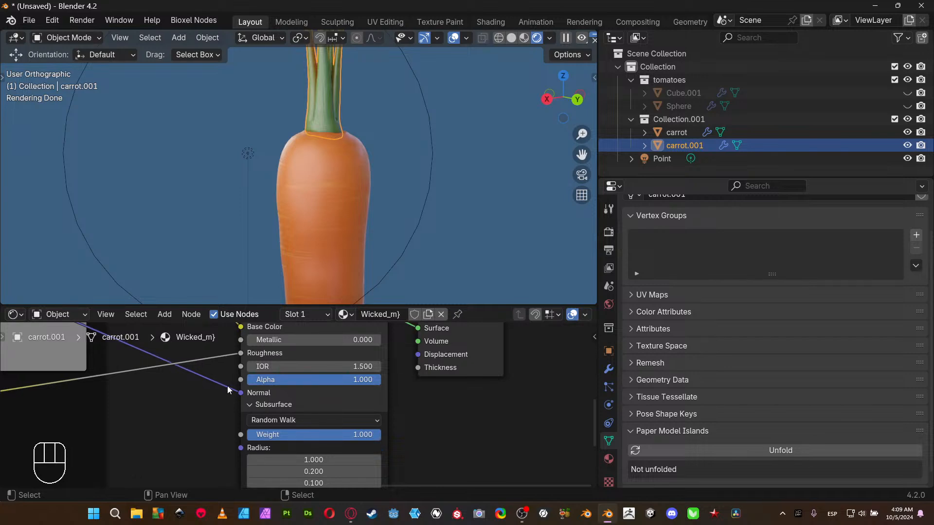
click(296, 433)
text(.2)
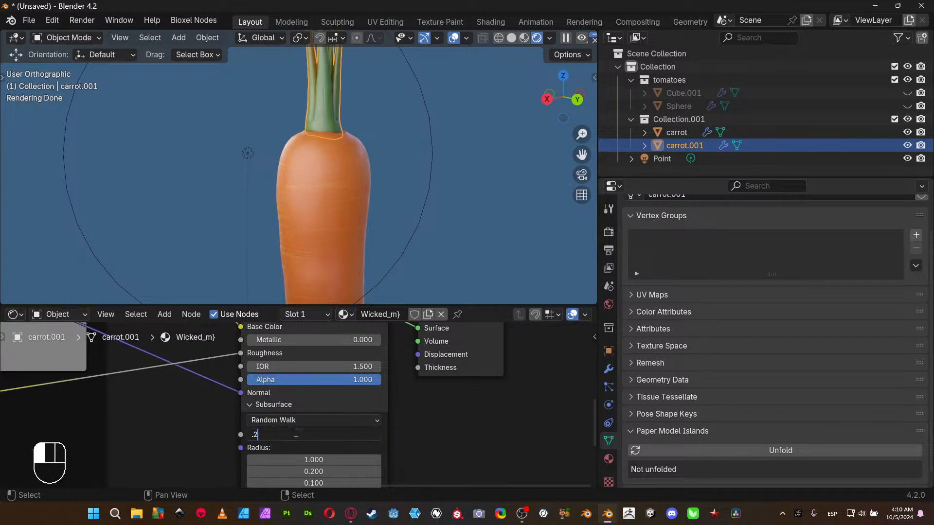
text(5)
key(Return)
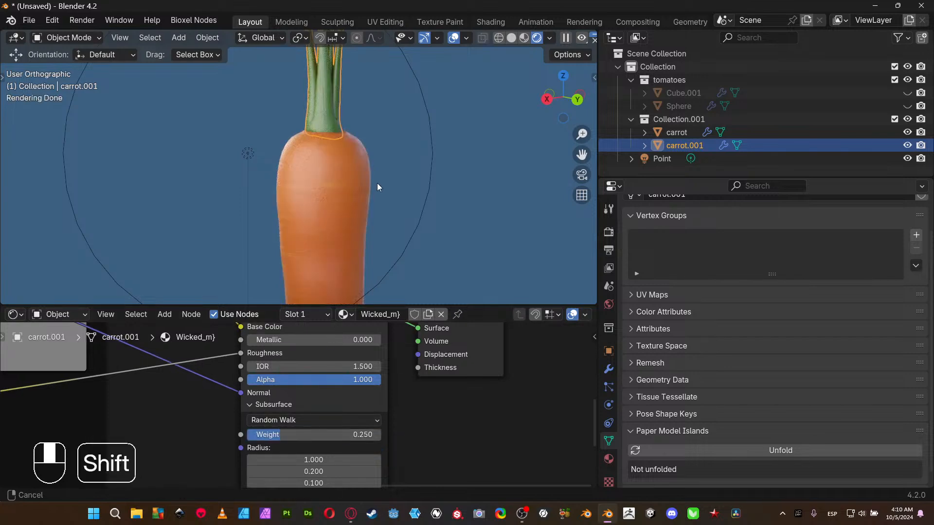
- Deselect the stem, inspect its stalk tips up close, and set the stem material's subsurface scale to 0.05 m
shift+middle_drag(377, 187, 370, 261)
click(442, 100)
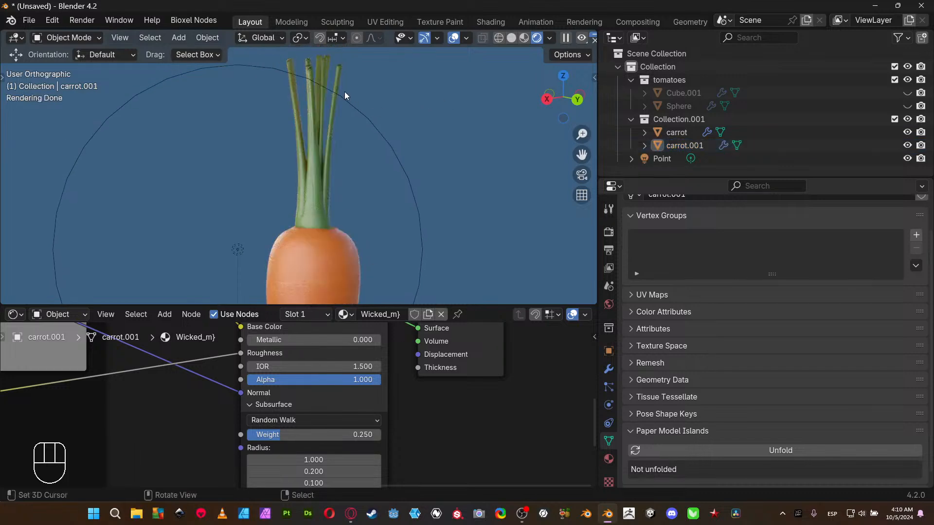
scroll(295, 75, up, 5)
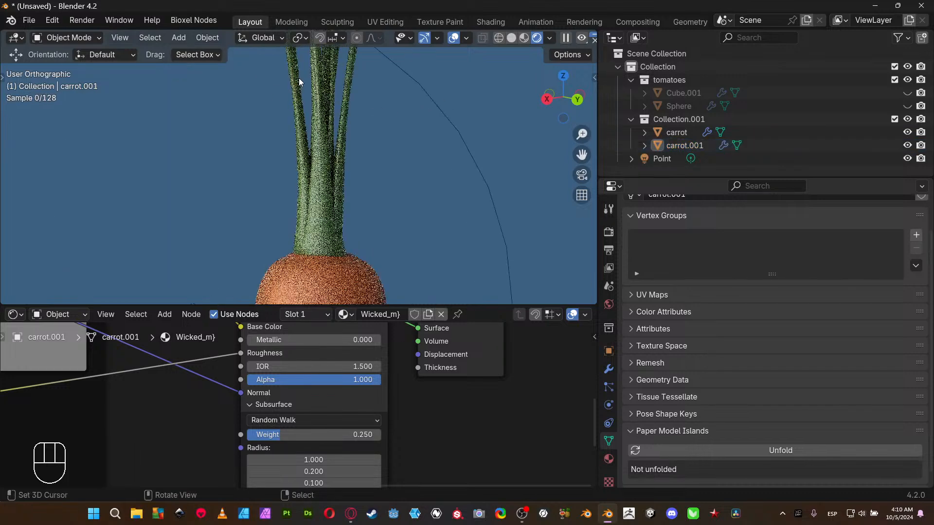
shift+middle_drag(267, 155, 263, 246)
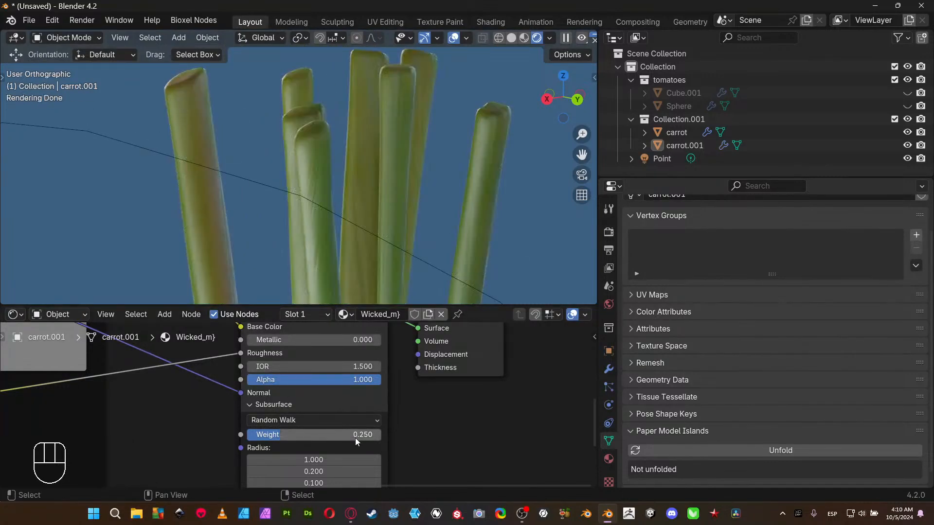
shift+scroll(355, 438, down, 5)
click(332, 407)
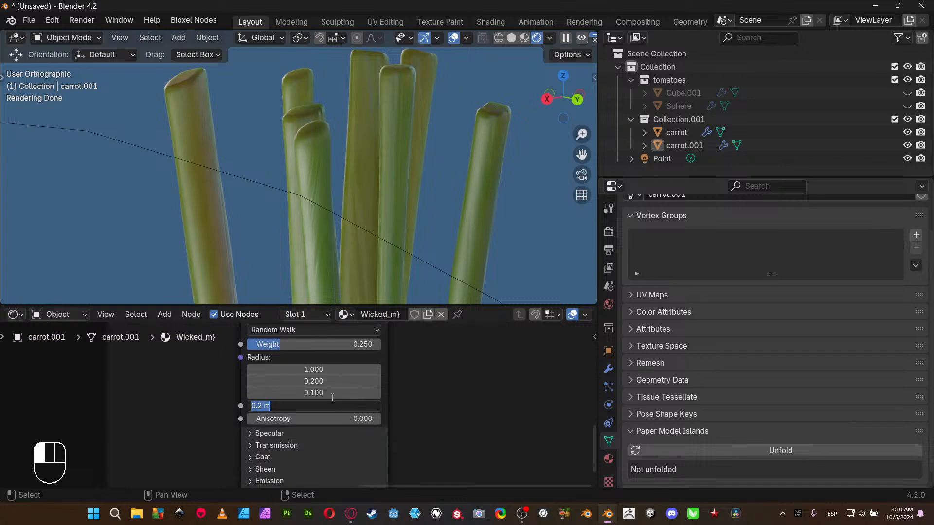
text(.05)
key(Return)
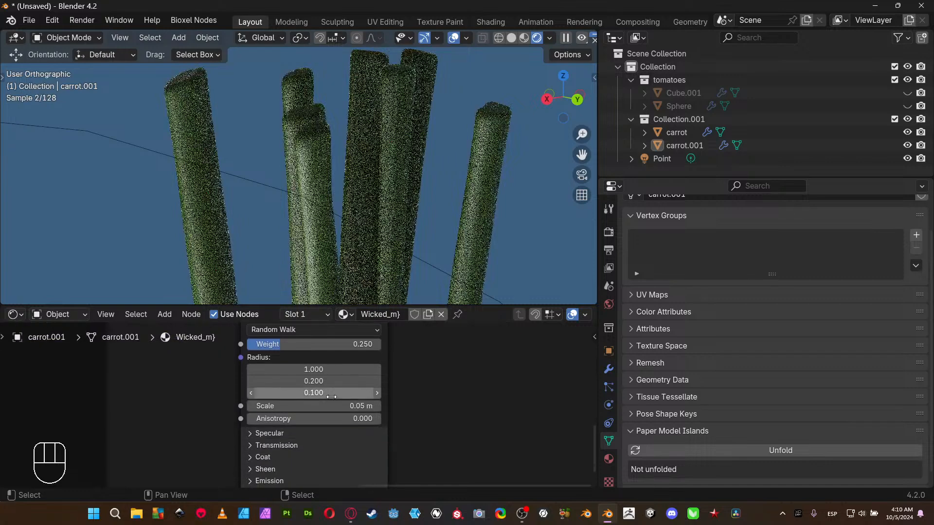
- Examine the rendered stem and the full length of the carrot to judge the subsurface scattering
scroll(223, 142, down, 4)
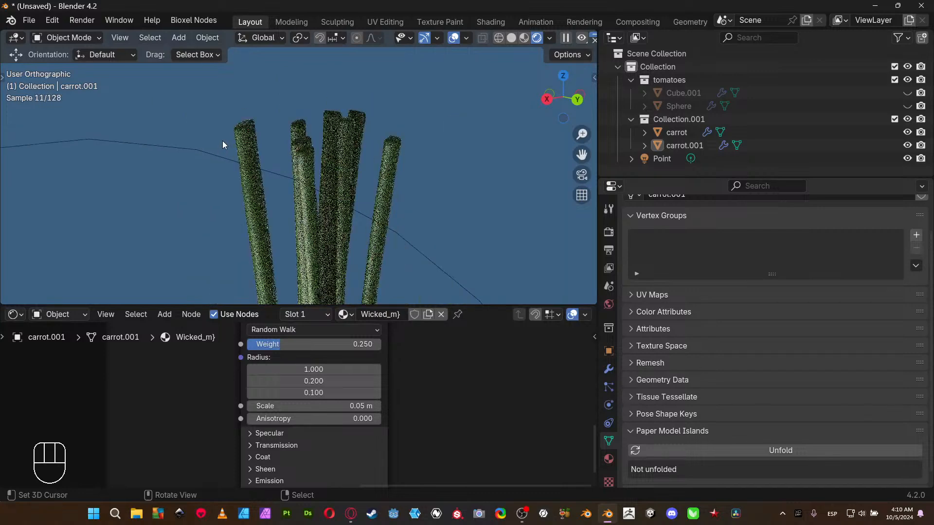
scroll(295, 176, down, 4)
shift+middle_drag(341, 226, 325, 122)
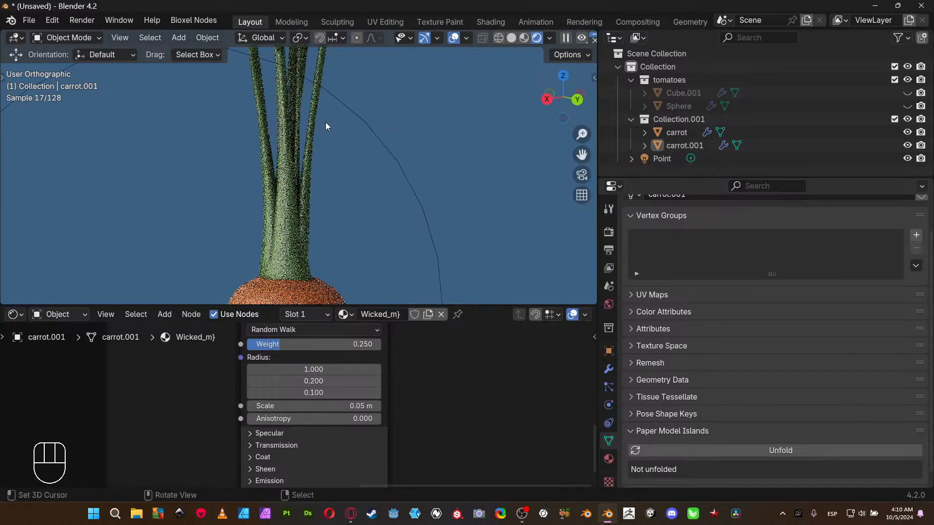
scroll(325, 122, down, 2)
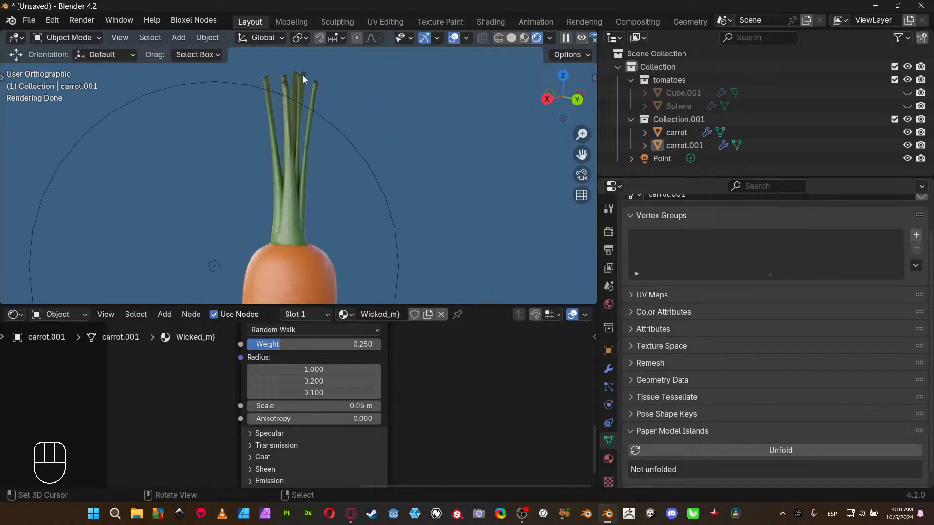
shift+middle_drag(342, 222, 375, 69)
scroll(372, 114, down, 2)
shift+middle_drag(371, 114, 388, 31)
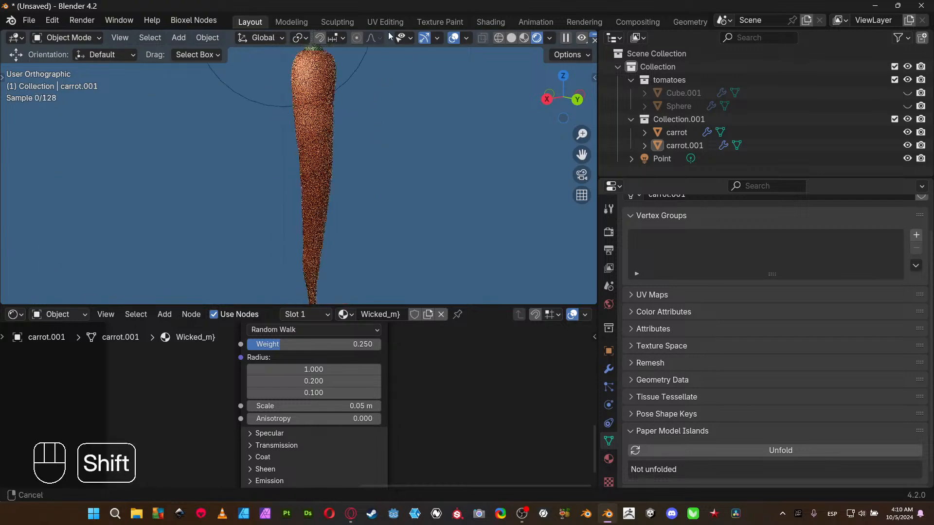
scroll(309, 154, down, 4)
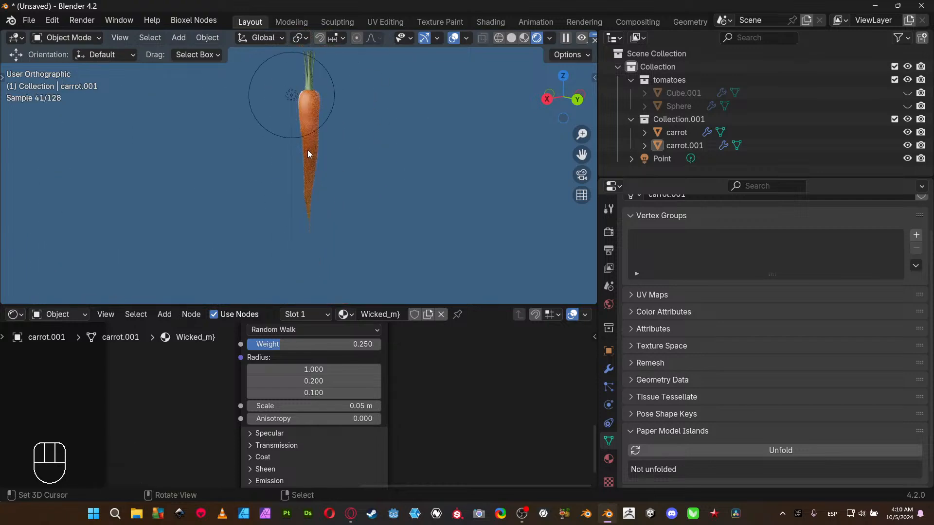
- Move the point light down beside the carrot's tip and shift it about 0.33 m along negative X to the opposite side
click(290, 106)
drag(292, 71, 296, 204)
drag(252, 229, 294, 229)
- Select the carrot body near its tip and set its material's subsurface scale to 0.084 m
scroll(315, 253, up, 4)
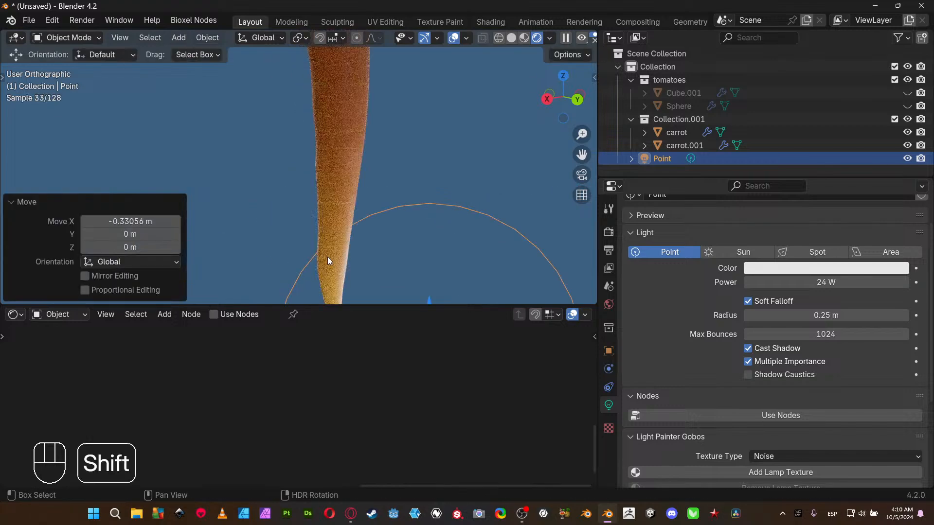
shift+middle_drag(328, 257, 381, 190)
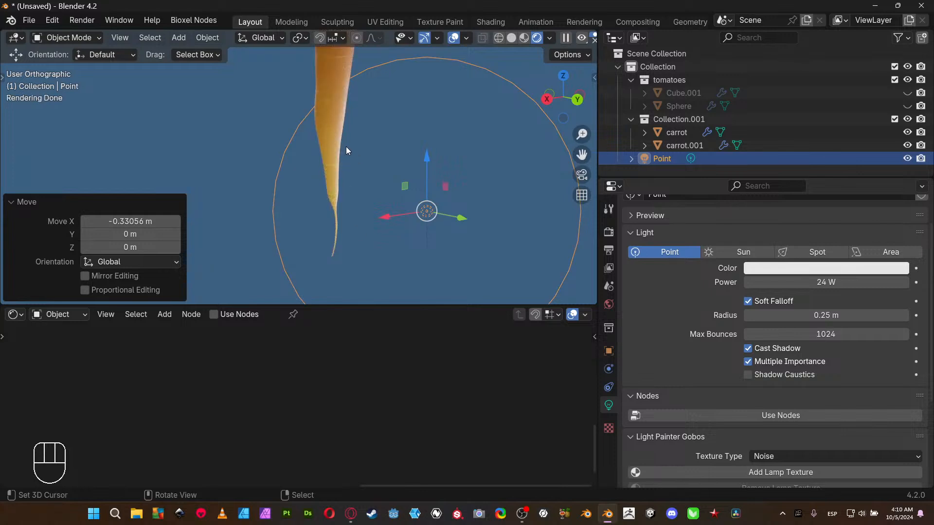
click(336, 144)
middle_drag(267, 376, 366, 483)
click(321, 461)
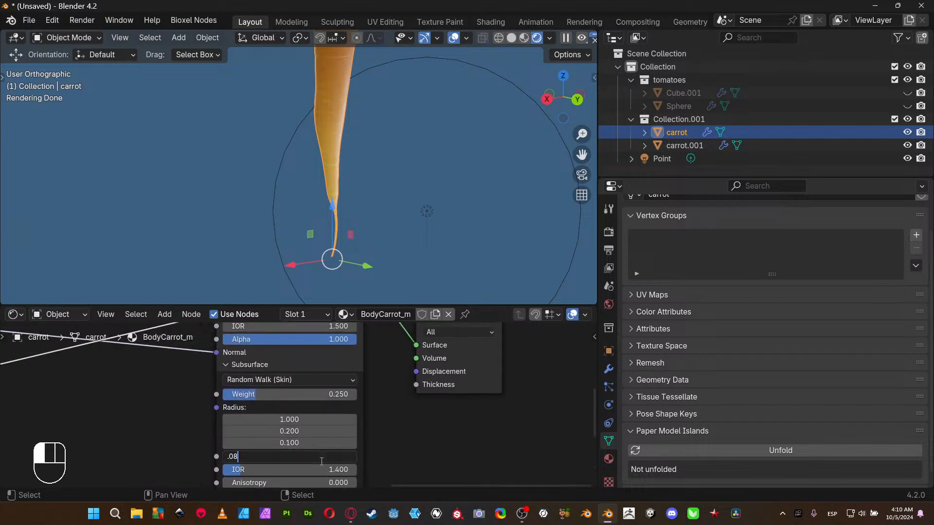
text(.084)
key(Return)
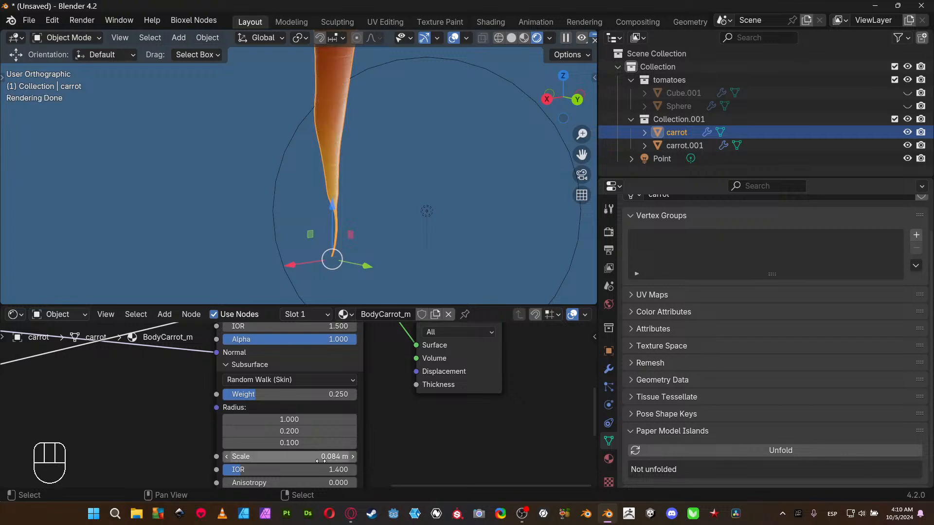
- Try a subsurface scale of 0.05 m on the carrot body material
click(320, 461)
key(Left)
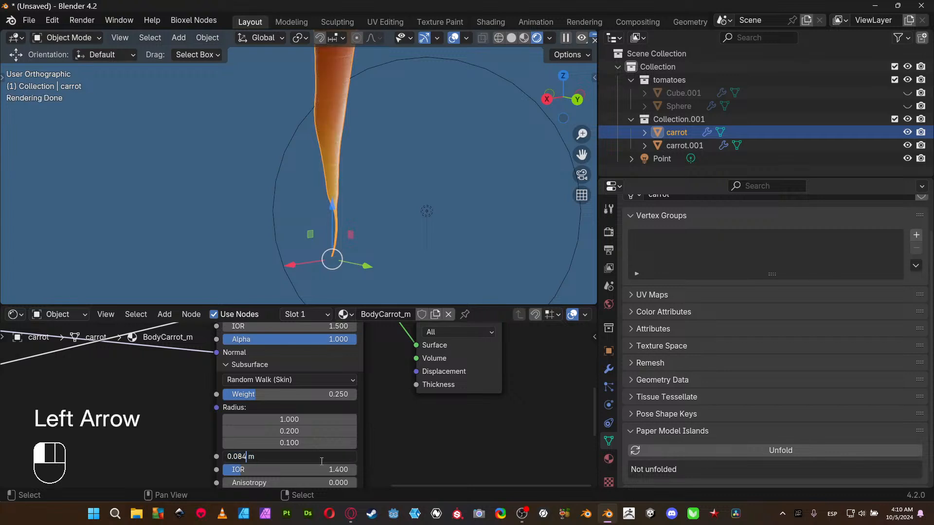
key(BackSpace)
key(BackSpace)
text(5)
key(Return)
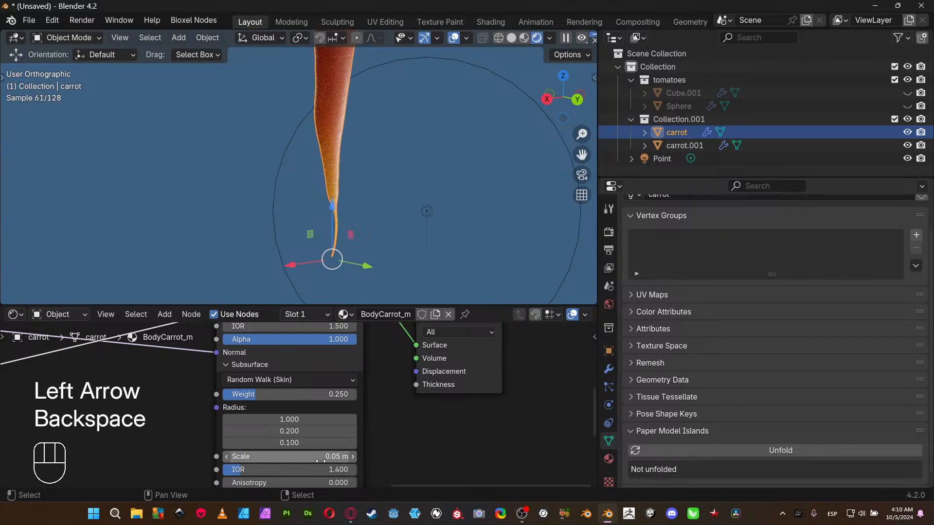
- Set the carrot body material's subsurface scale to 0.025 m
click(316, 457)
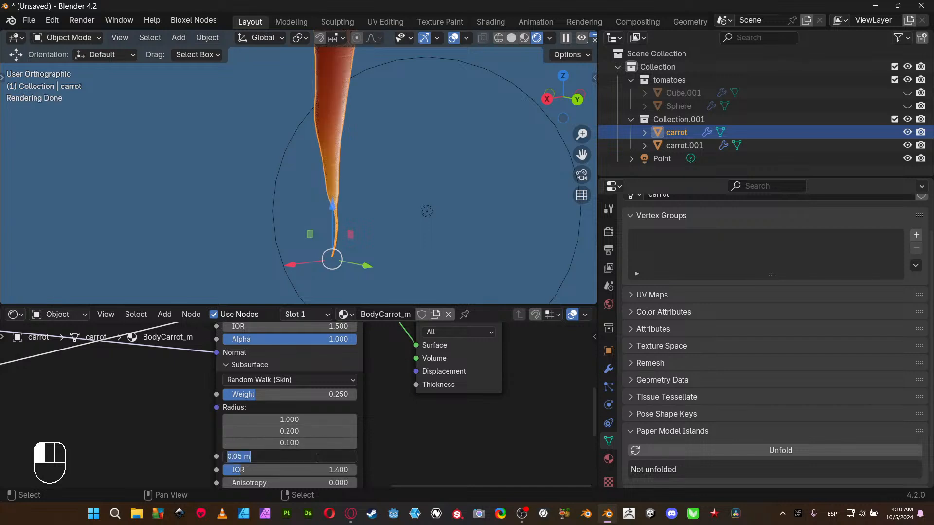
text(.025)
key(Return)
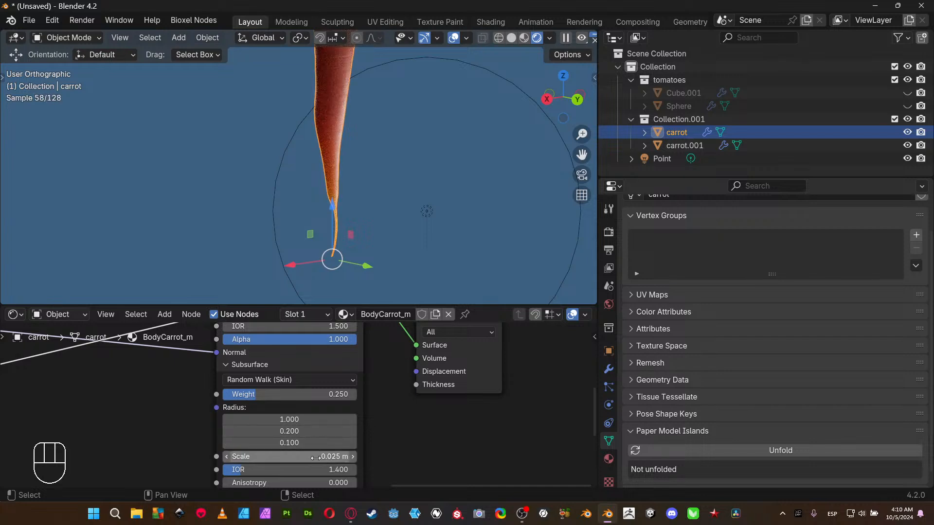
- Select the point light below the carrot and set the world background strength to 1
scroll(367, 174, down, 4)
shift+middle_drag(375, 111, 354, 219)
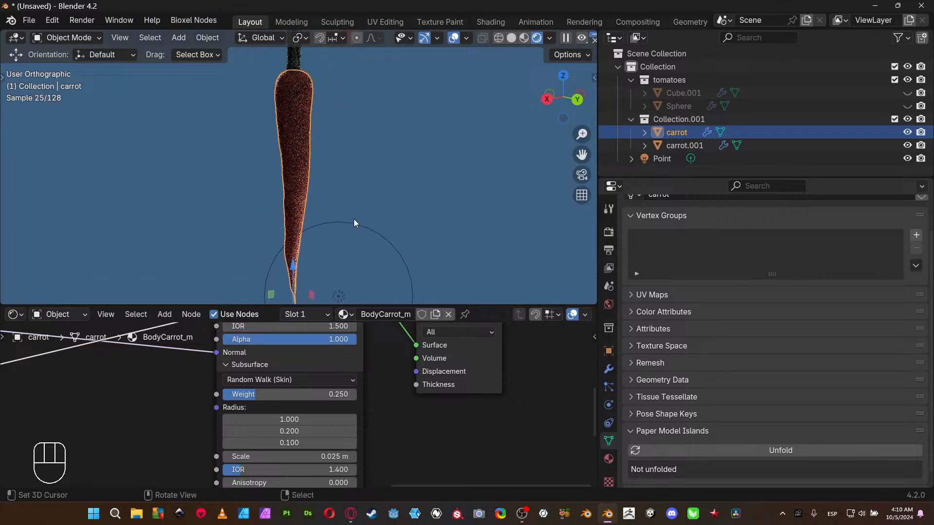
click(345, 296)
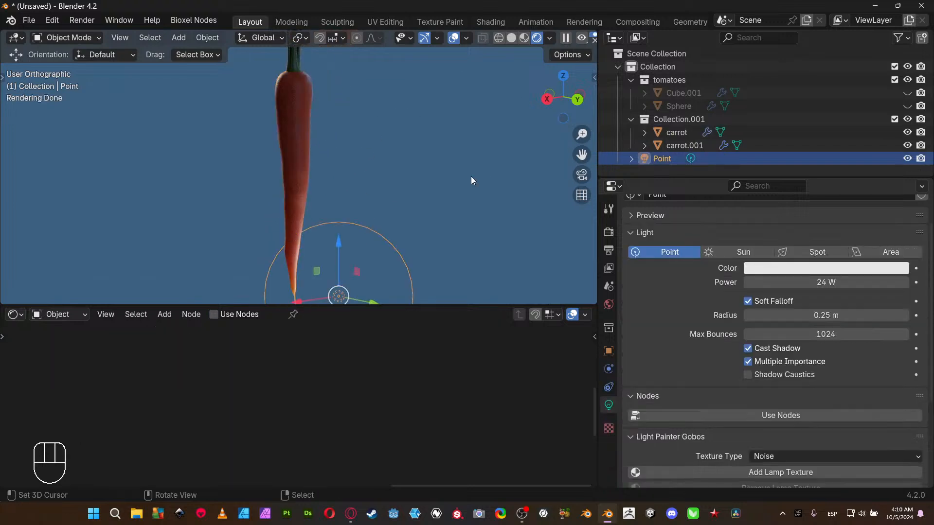
click(608, 305)
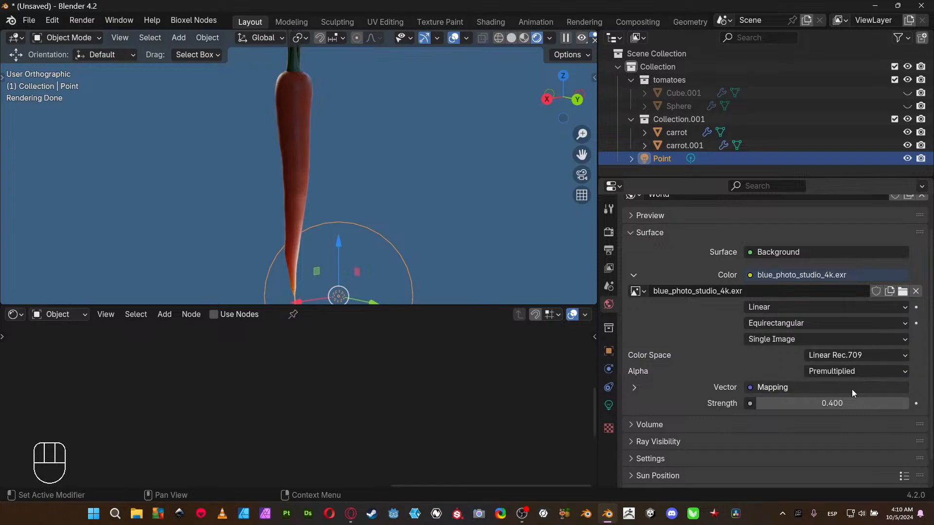
double_click(848, 403)
text(1)
key(Return)
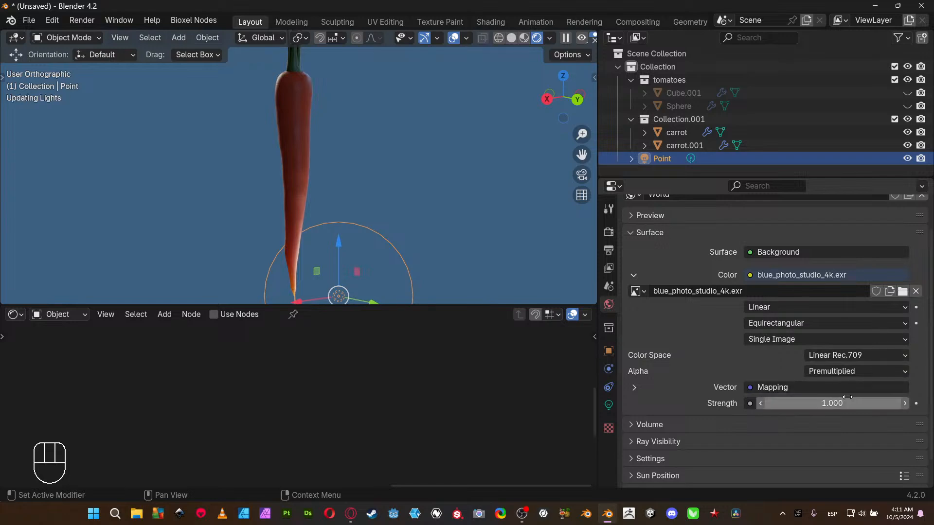
- Raise the point light about 0.61 m, shift it about 0.15 m along negative X, and raise it about 0.19 m more
middle_drag(382, 194, 147, 199)
middle_drag(280, 273, 264, 261)
drag(257, 247, 255, 68)
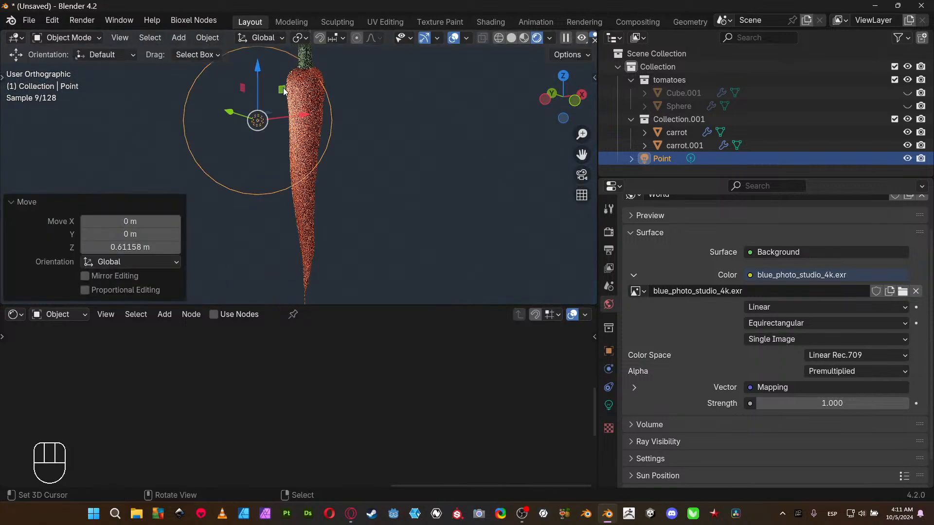
drag(300, 112, 264, 119)
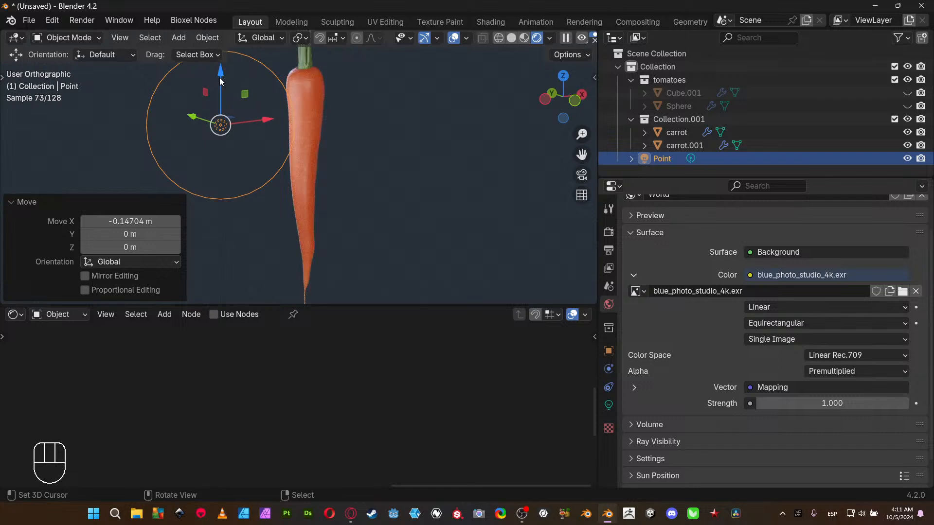
drag(221, 76, 223, 291)
- Select the carrot body and shift its color ramp's darkest stop to 0.239 and the middle orange stop slightly higher
middle_drag(273, 228, 399, 194)
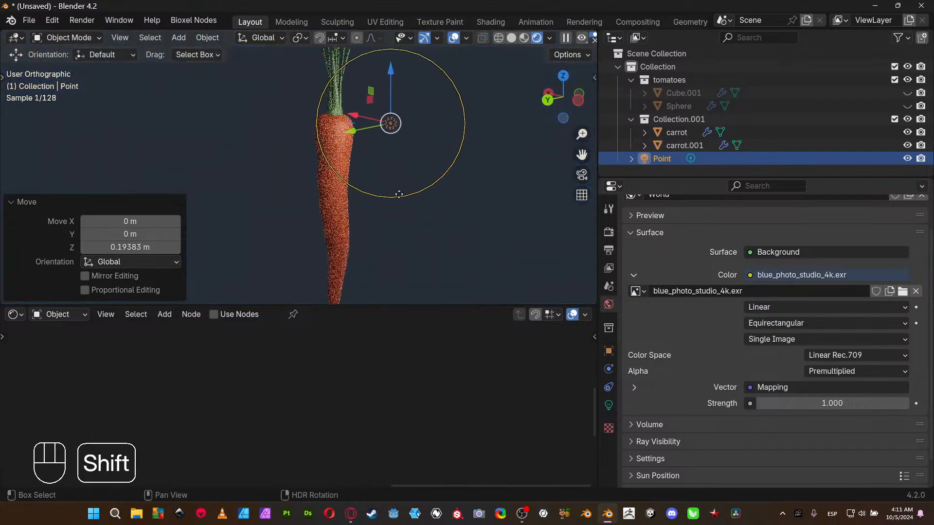
scroll(392, 192, up, 6)
shift+middle_drag(397, 111, 279, 207)
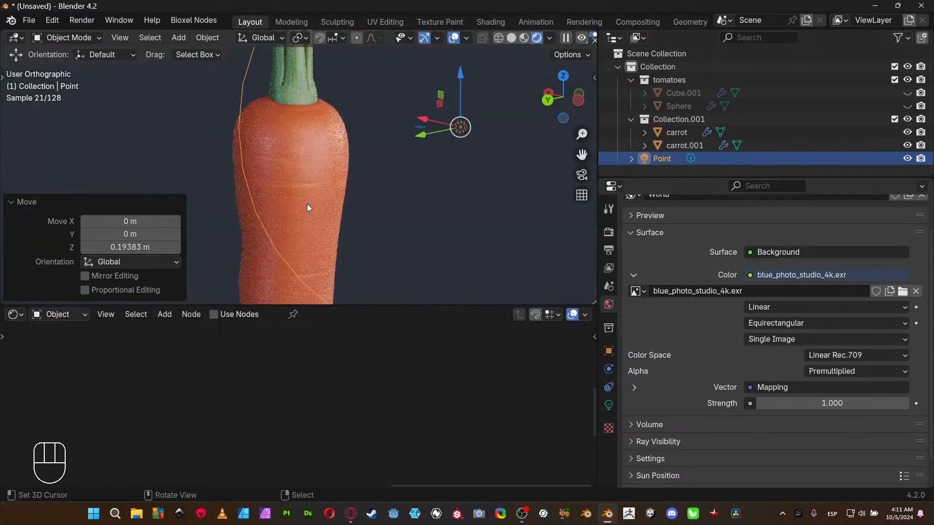
scroll(308, 203, up, 3)
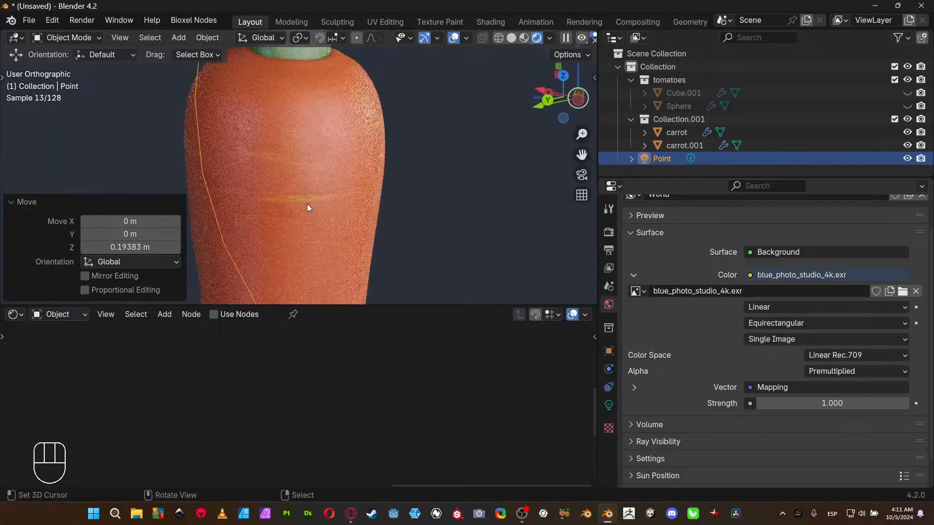
mouse_move(340, 182)
middle_down()
mouse_move(227, 171)
mouse_move(361, 190)
mouse_move(323, 177)
middle_up()
click(323, 177)
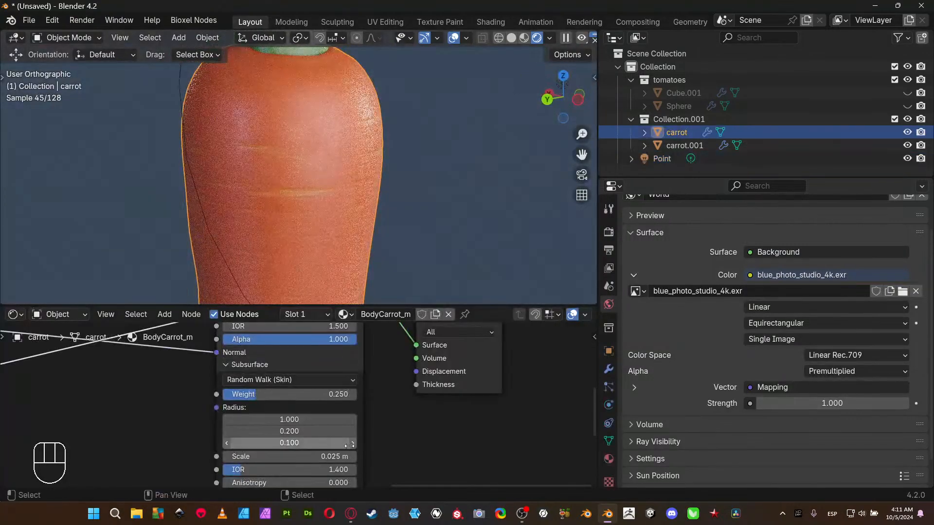
scroll(48, 406, down, 2)
middle_drag(48, 410, 46, 389)
middle_drag(219, 361, 220, 384)
scroll(250, 415, up, 6)
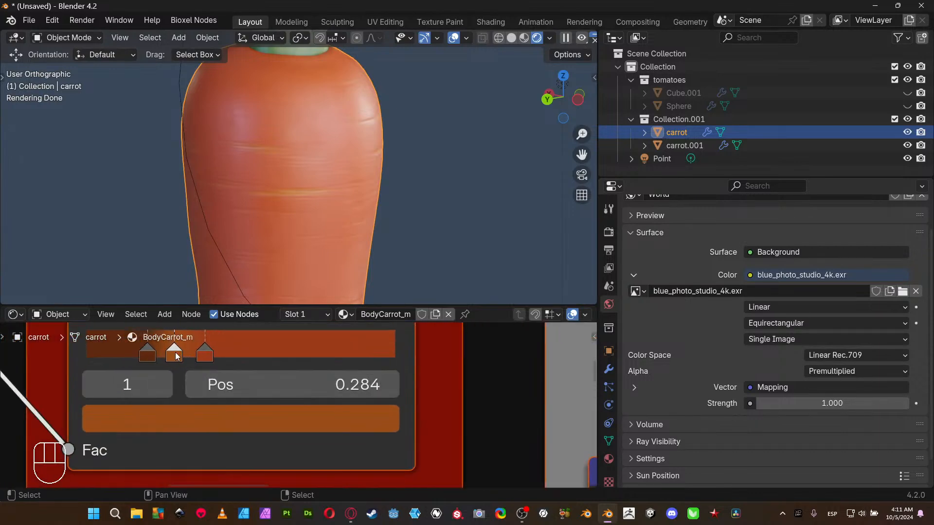
mouse_move(175, 358)
shift+mouse_down()
mouse_move(154, 359)
mouse_move(166, 358)
shift+mouse_up()
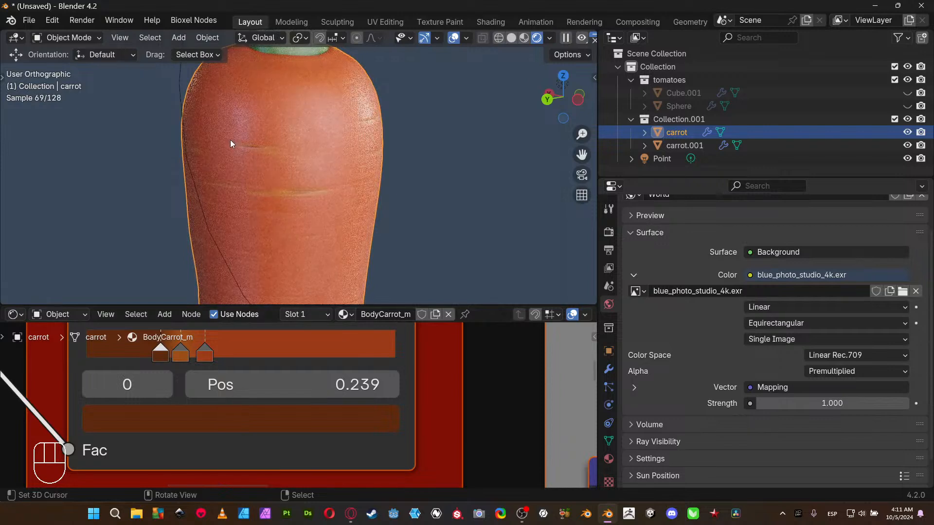
- Check the carrot from several sides, exclude Collection.001 from the view layer, and switch the viewport to wireframe
scroll(345, 248, down, 4)
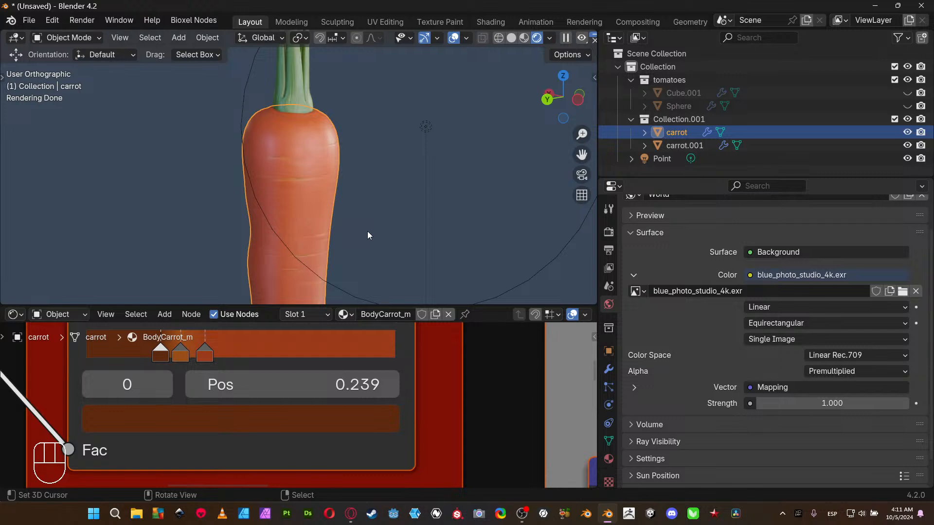
middle_drag(366, 232, 246, 233)
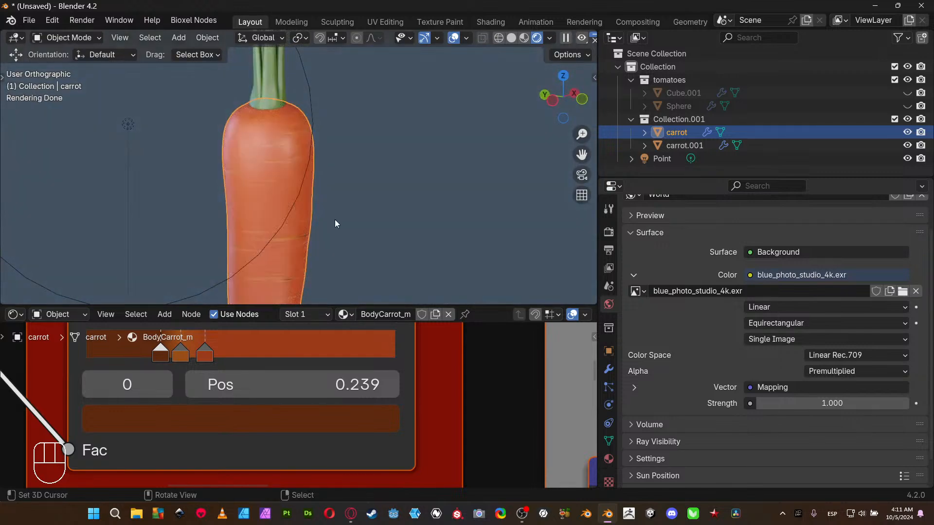
middle_drag(334, 224, 244, 190)
scroll(341, 228, down, 4)
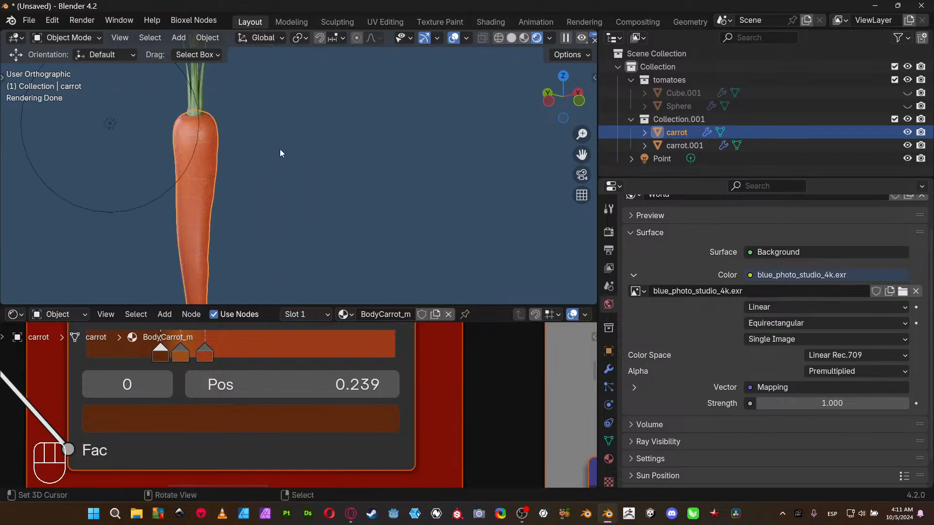
click(893, 120)
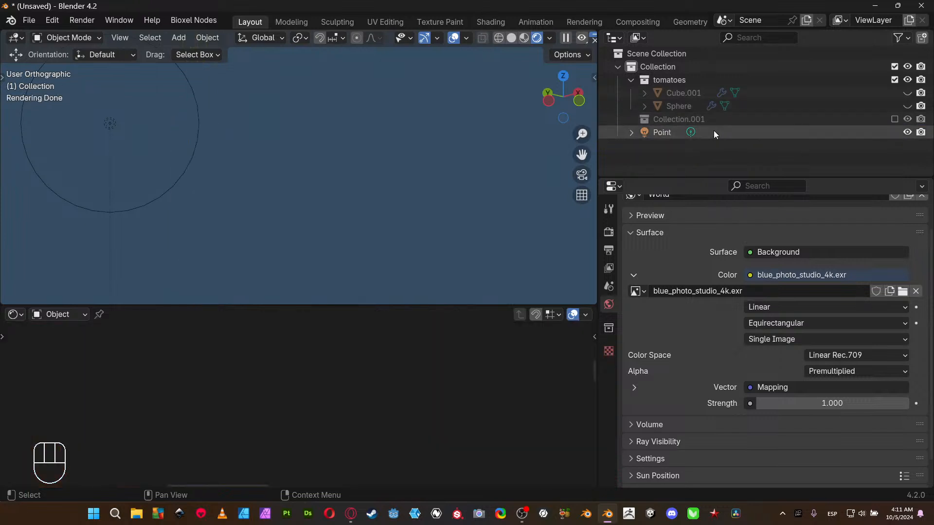
key(shift+z)
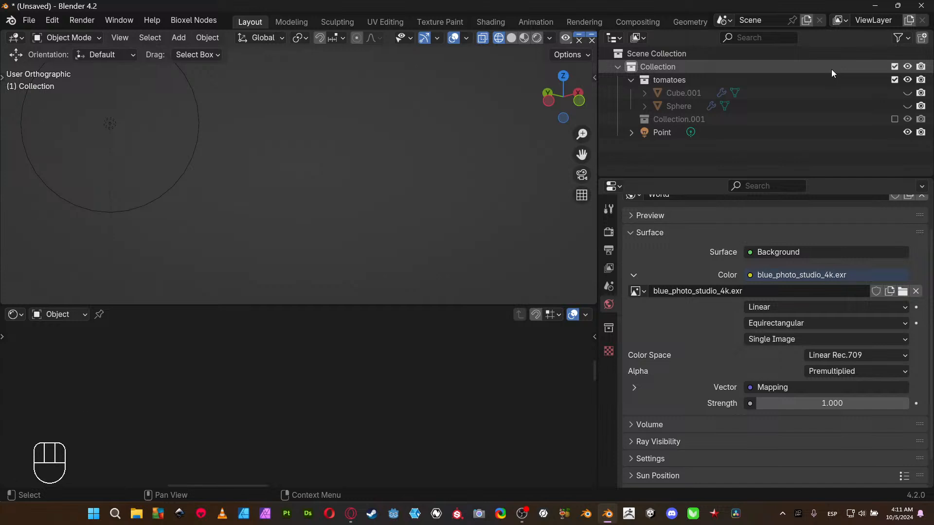
- Unhide Sphere and Cube.001 in the tomatoes collection and frame the tomato in the viewport
click(910, 106)
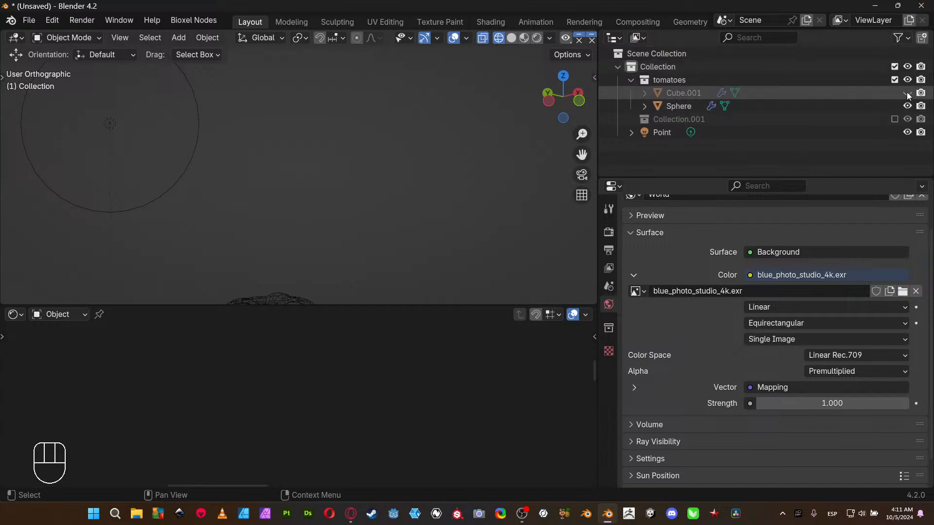
click(907, 93)
scroll(298, 165, down, 5)
shift+middle_drag(297, 186, 306, 161)
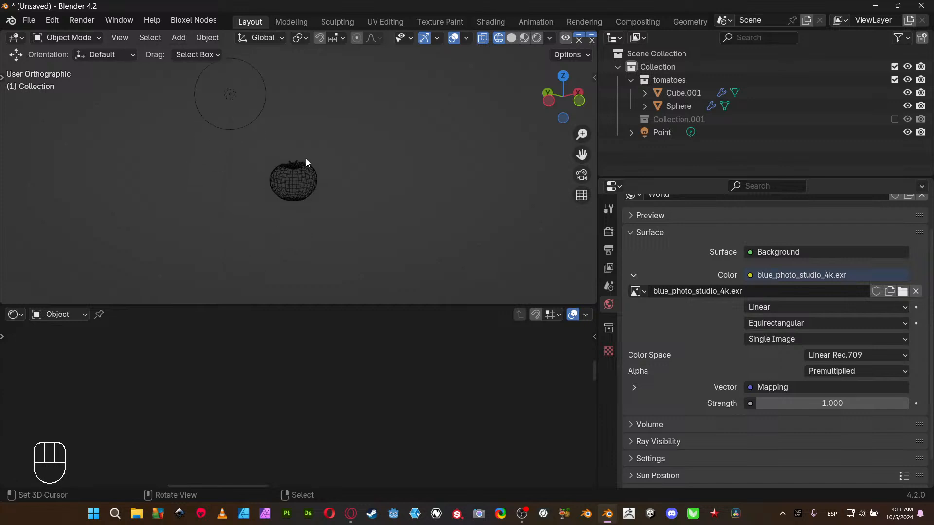
scroll(305, 184, up, 8)
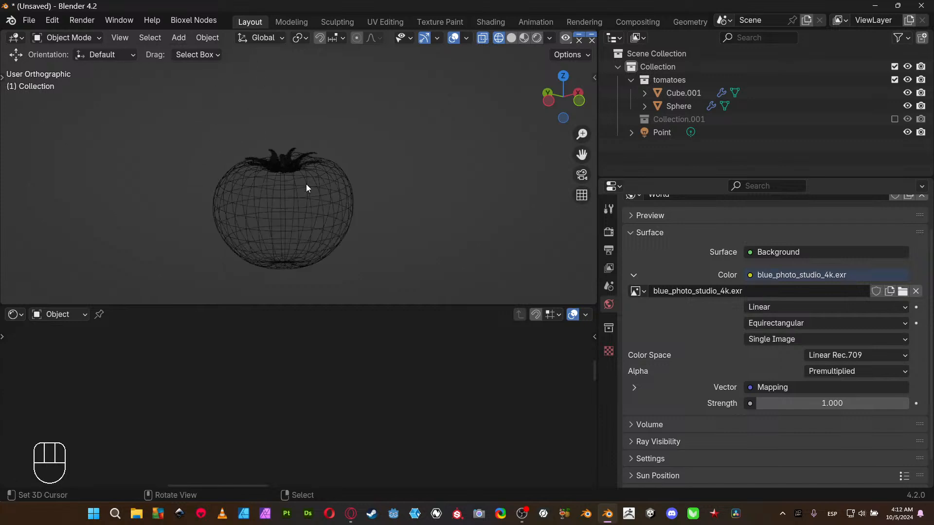
- Select the tomato body and show the viewport in Material Preview shading with a close view of the tomato
click(328, 171)
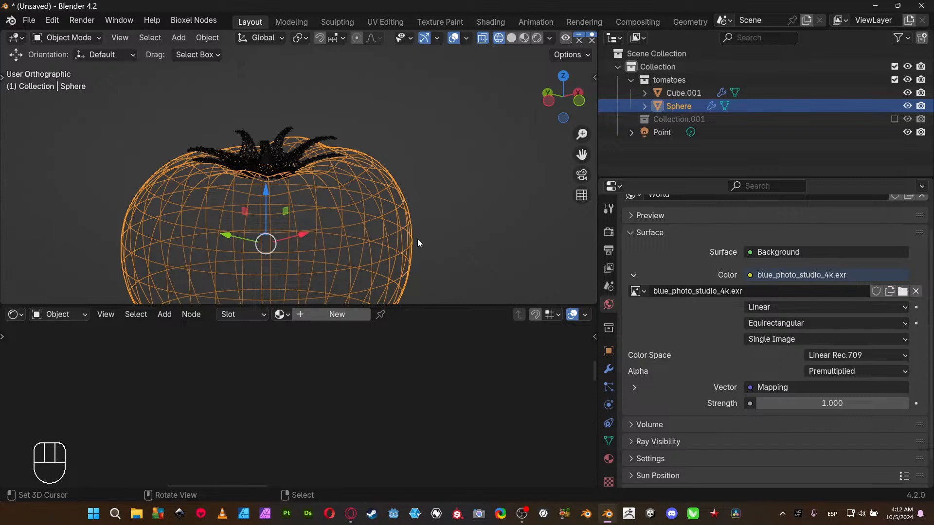
scroll(424, 190, down, 3)
shift+middle_drag(424, 189, 419, 168)
key(z)
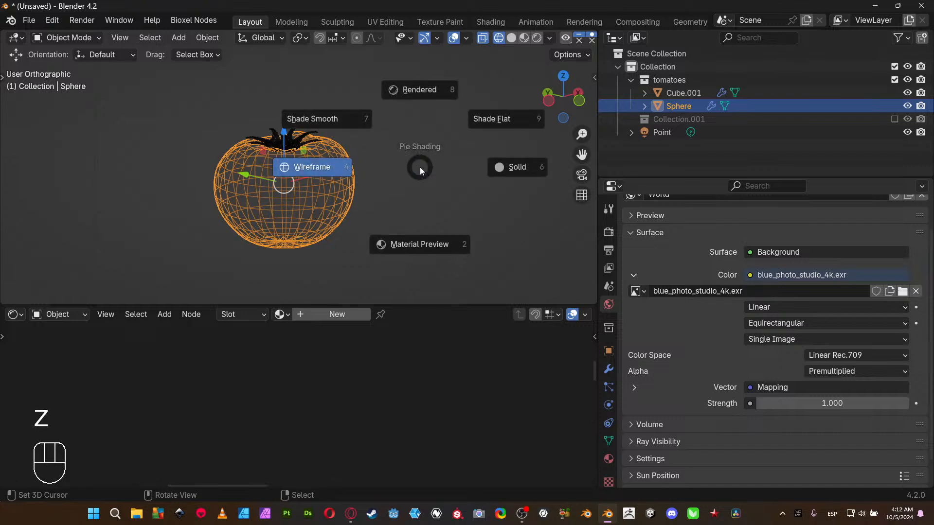
click(409, 232)
mouse_move(391, 224)
middle_down()
mouse_move(469, 236)
mouse_move(461, 250)
middle_up()
shift+middle_drag(172, 230, 337, 167)
scroll(377, 171, up, 4)
- Create a new material on the tomato body and name it tomato_m
click(334, 315)
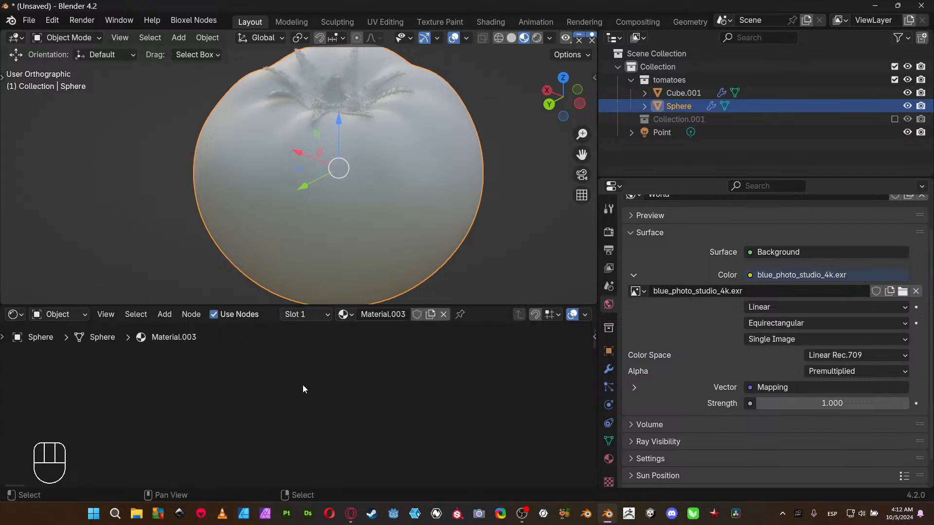
click(384, 314)
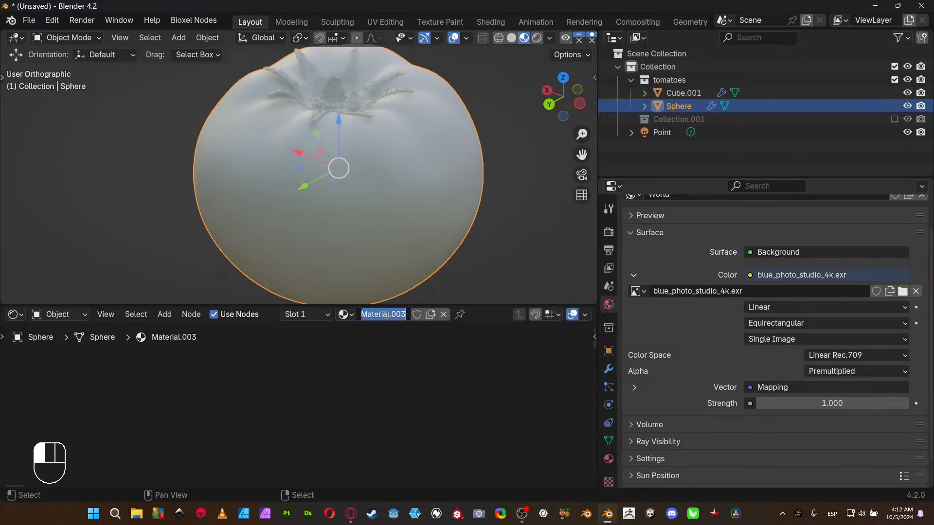
text(tomato_m)
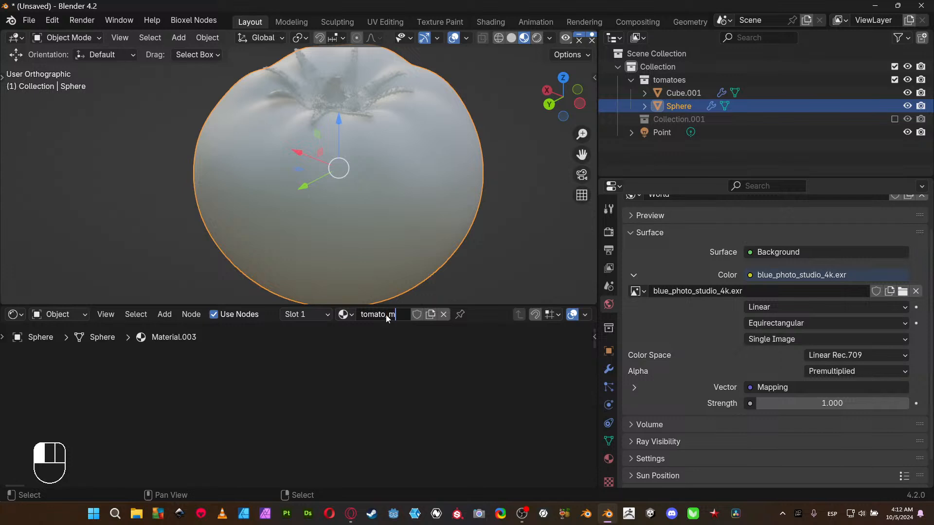
key(Return)
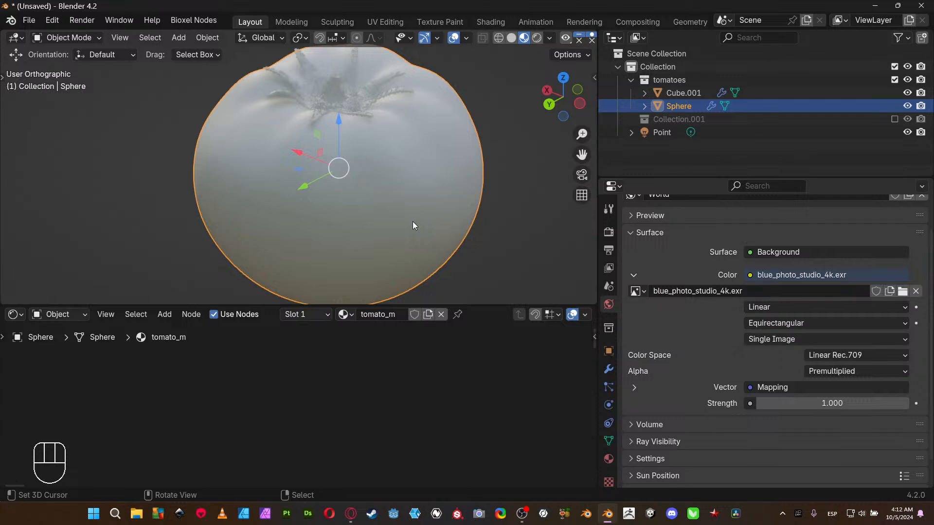
- Add a Noise Texture node before the tomato's Principled BSDF, with Mapping and Texture Coordinate nodes connected to it
scroll(337, 410, down, 7)
middle_drag(360, 406, 254, 369)
scroll(282, 376, up, 5)
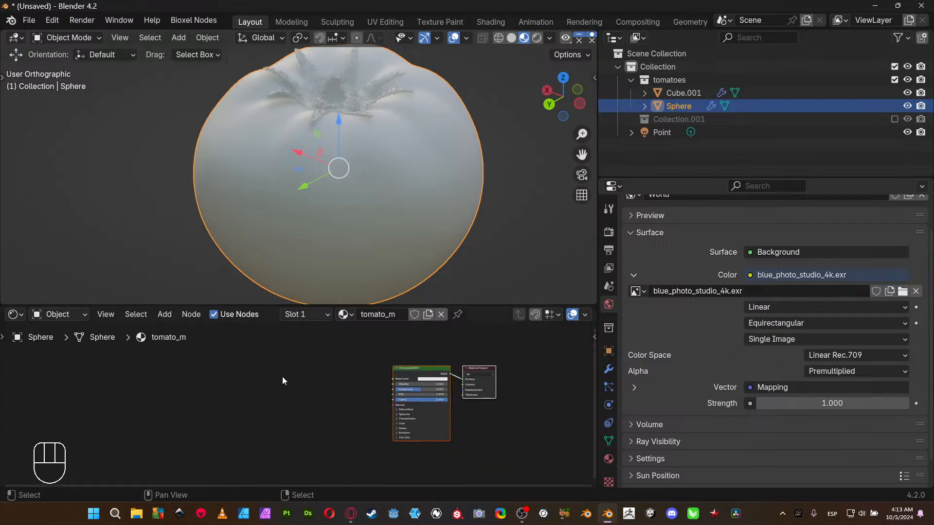
middle_drag(336, 385, 271, 384)
key(shift+a)
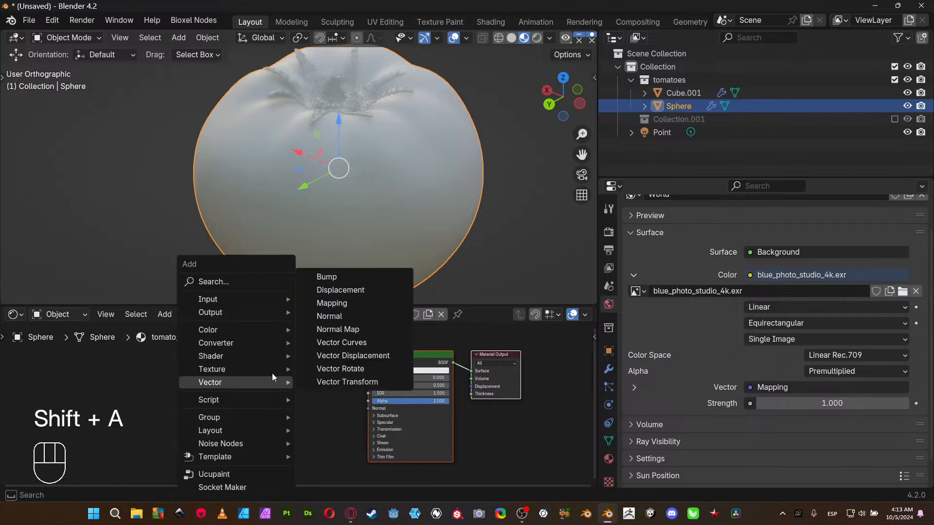
mouse_move(248, 370)
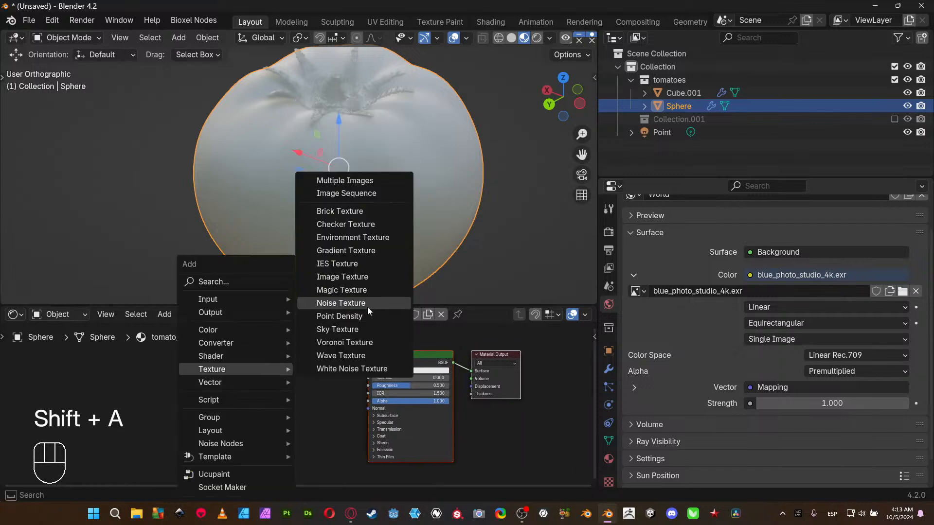
click(340, 303)
click(162, 371)
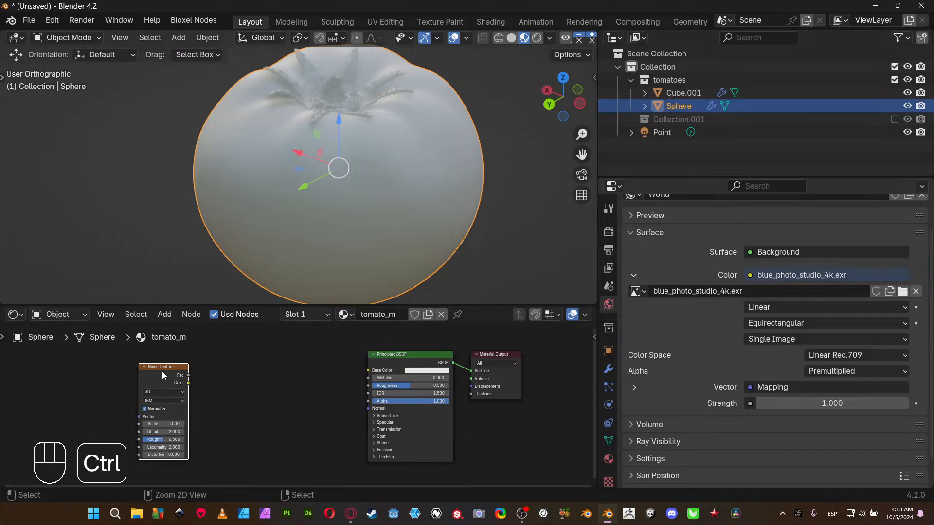
key(ctrl+t)
- Add a Color Ramp fed by the Noise Texture's Fac output and connect its Color to the Principled BSDF's Base Color
key(shift+a)
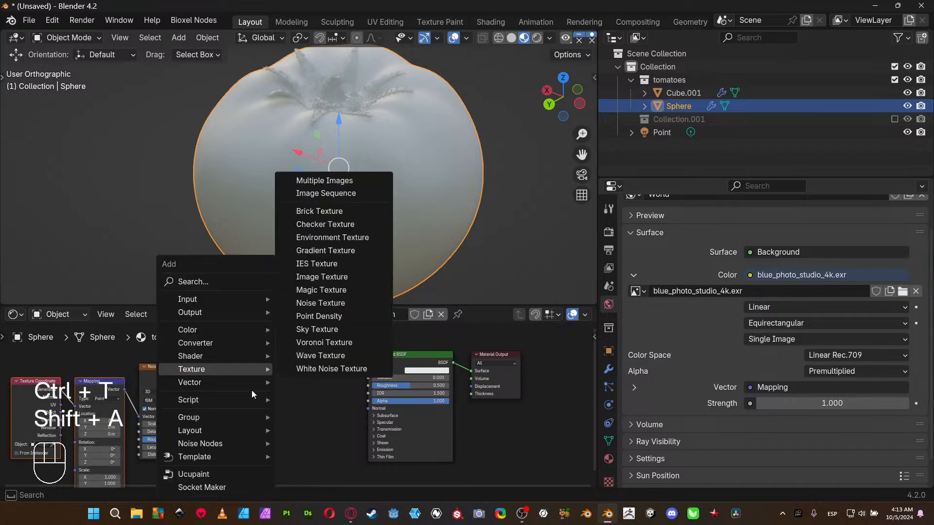
mouse_move(234, 341)
click(313, 197)
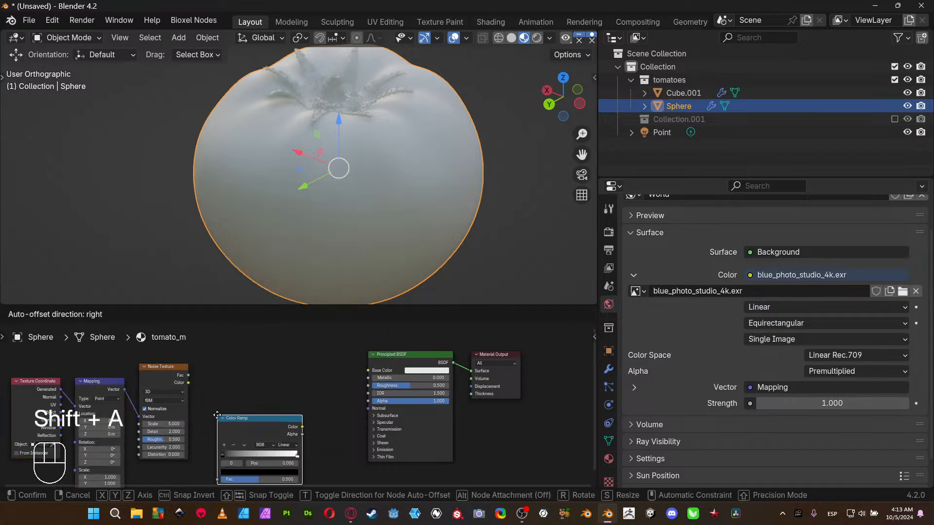
click(210, 386)
scroll(209, 386, up, 2)
middle_drag(209, 386, 226, 351)
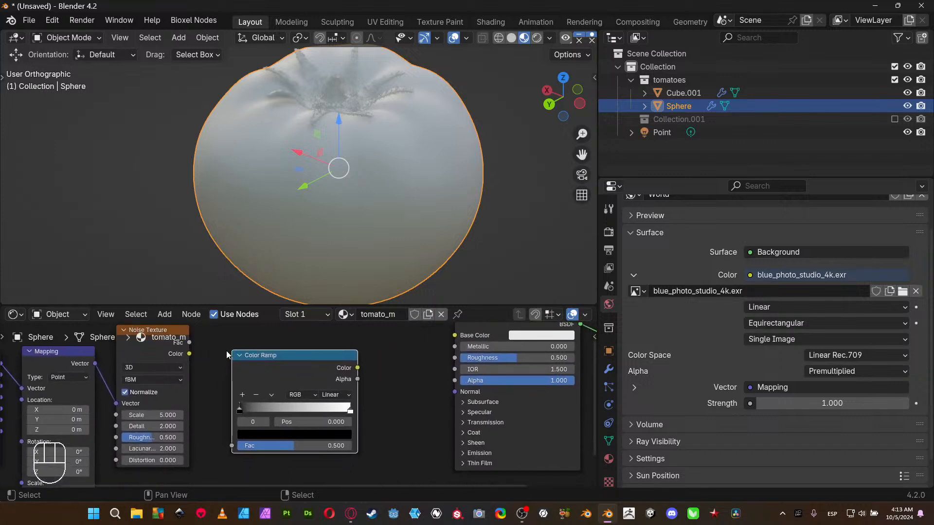
drag(189, 353, 232, 445)
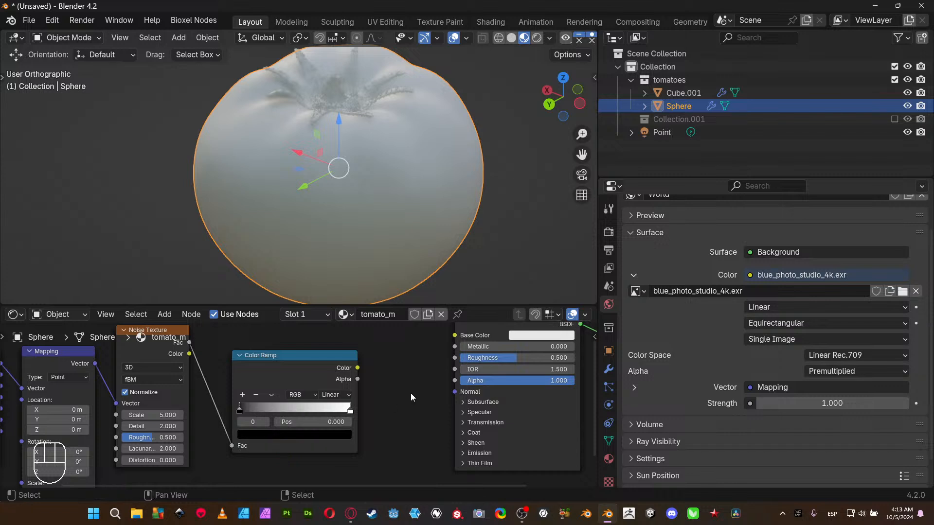
middle_drag(411, 393, 361, 432)
drag(308, 411, 406, 379)
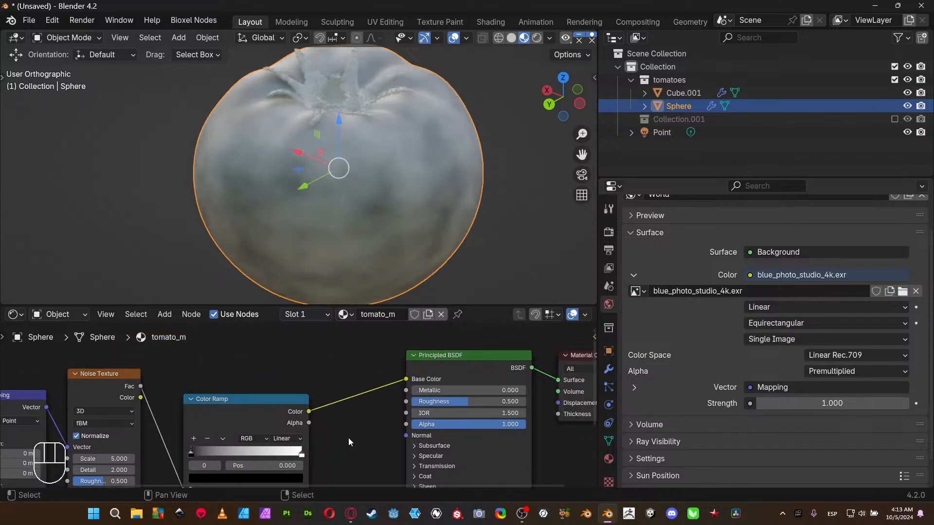
- Change the Color Ramp's white end stop to a bright saturated red
middle_drag(356, 400, 363, 366)
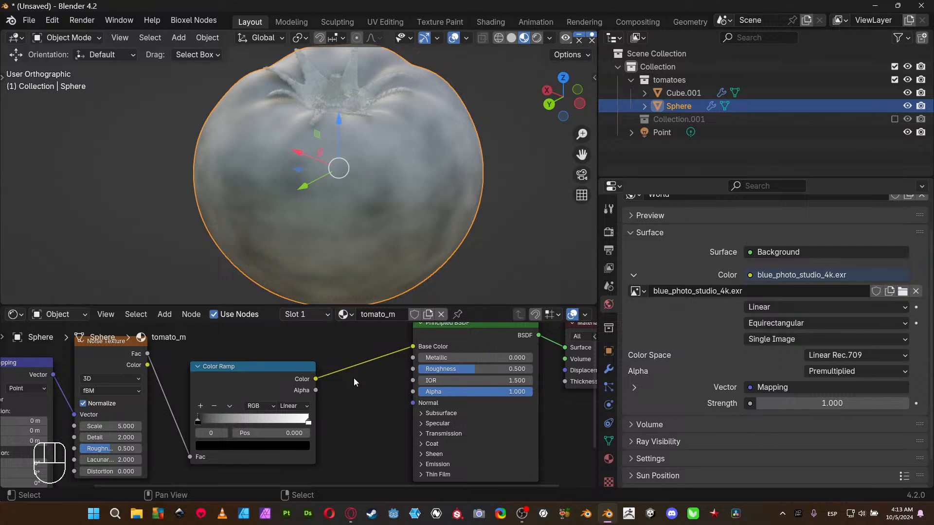
click(307, 422)
click(270, 445)
drag(269, 341, 238, 371)
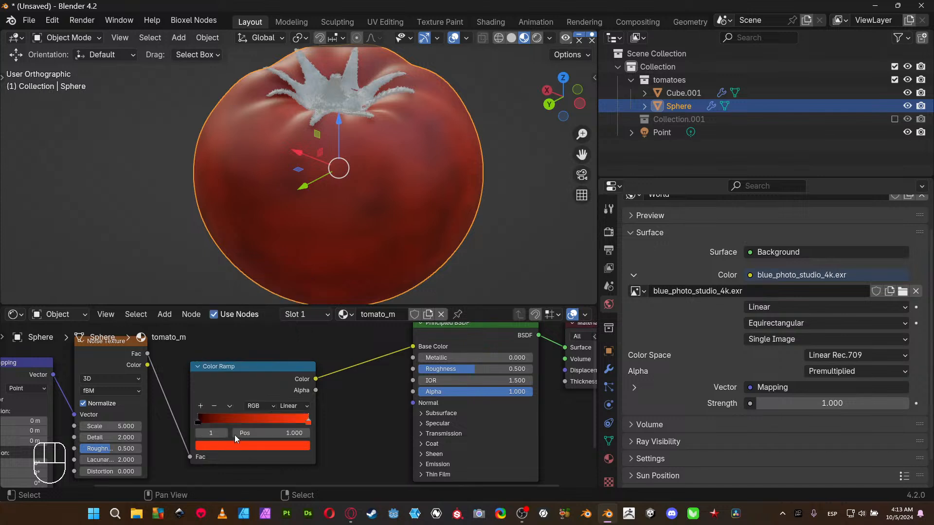
click(294, 442)
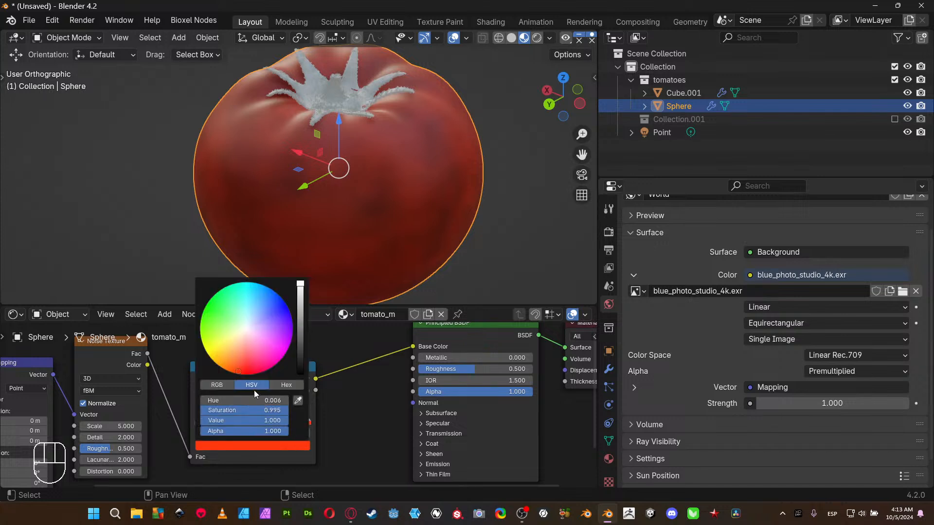
click(241, 372)
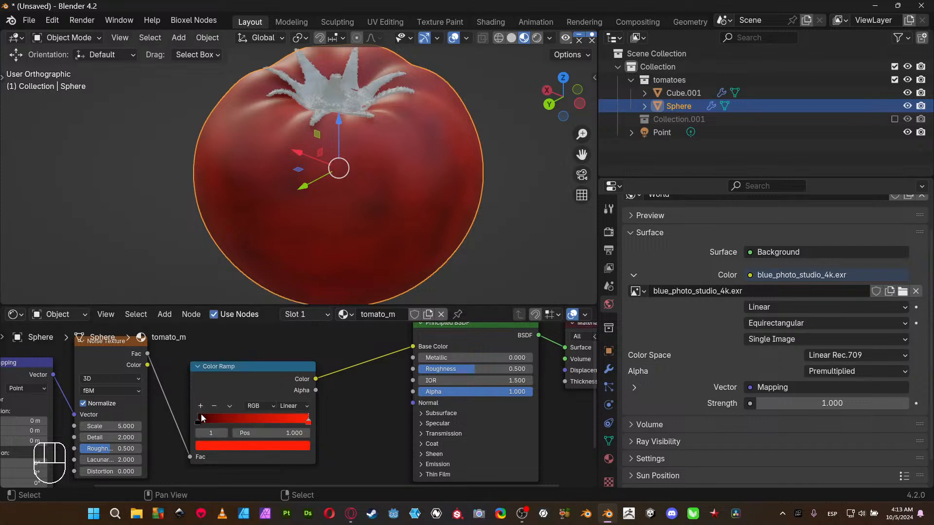
- Change the Color Ramp's black start stop to orange with hue 0.052, saturation 0.976 and value 0.557
click(199, 421)
click(222, 447)
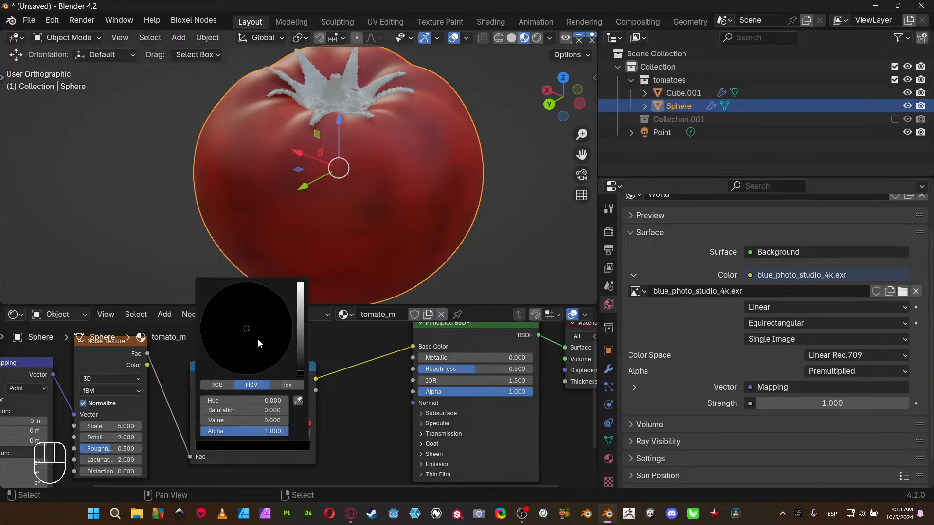
mouse_move(300, 373)
mouse_down()
mouse_move(300, 361)
mouse_move(225, 361)
mouse_up()
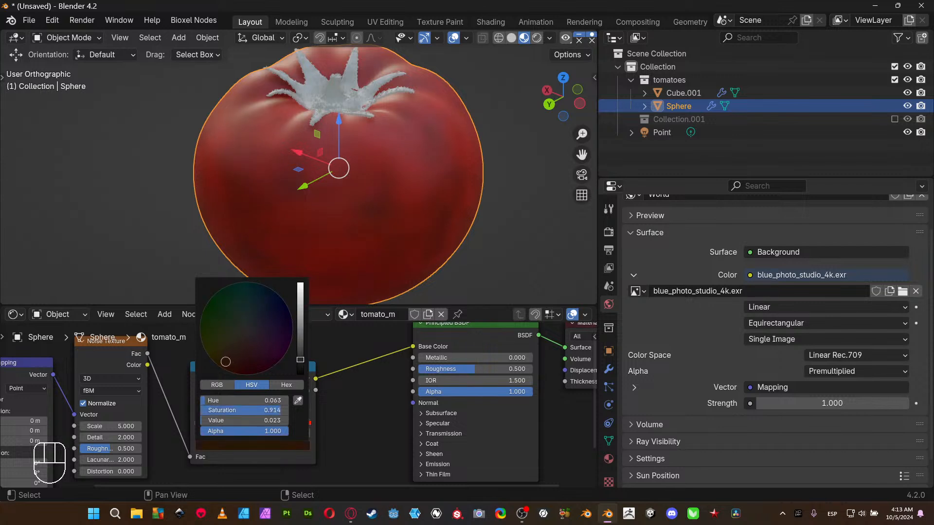
drag(299, 328, 300, 303)
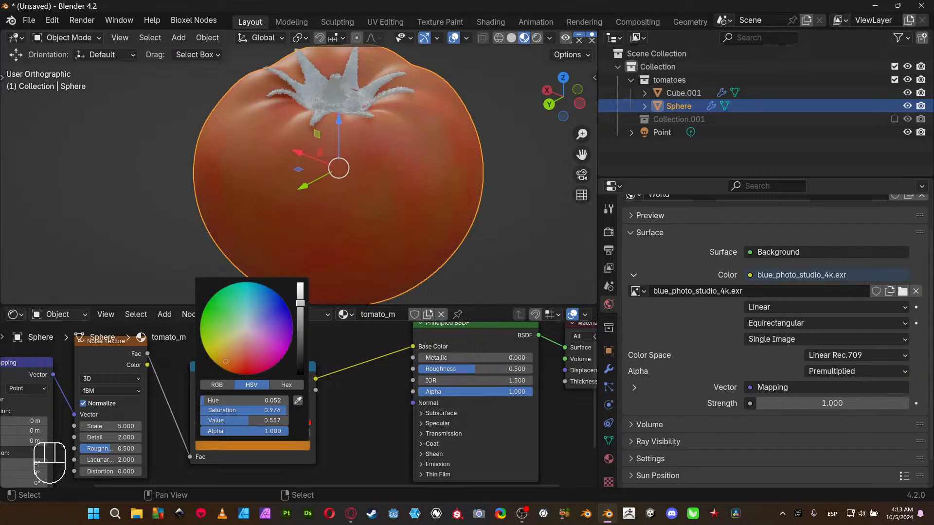
- Set the Noise Texture's Scale to 2, Detail to 1 and Roughness to 0.2
middle_drag(147, 398, 408, 382)
middle_drag(399, 441, 387, 441)
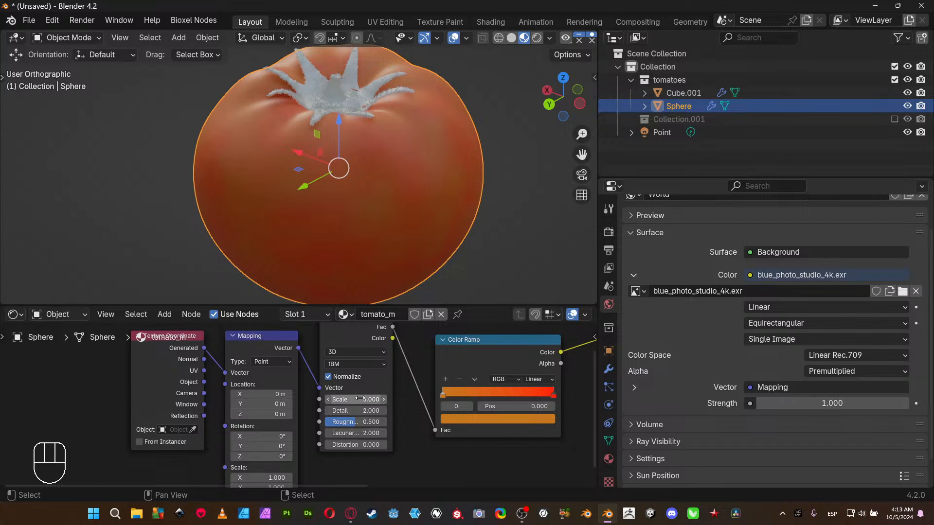
drag(363, 398, 361, 398)
text(2)
key(Return)
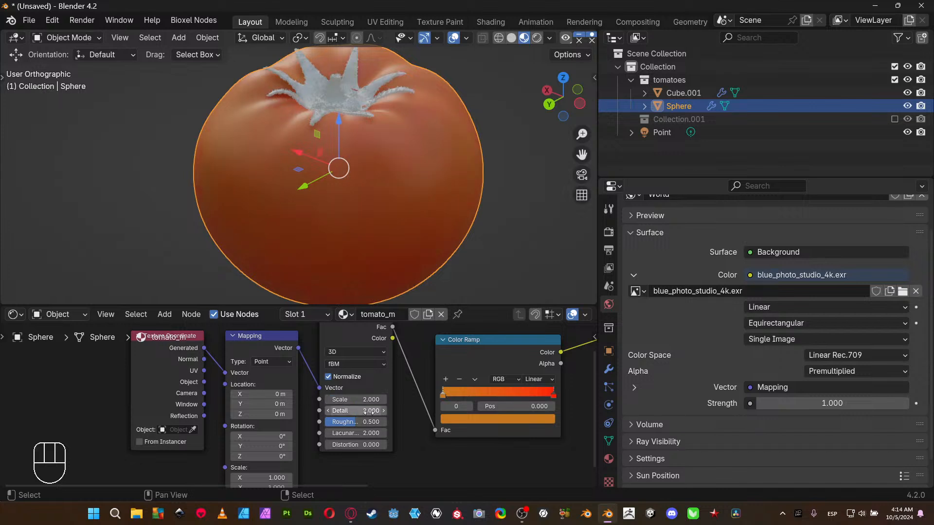
click(370, 412)
text(1)
key(Return)
click(371, 422)
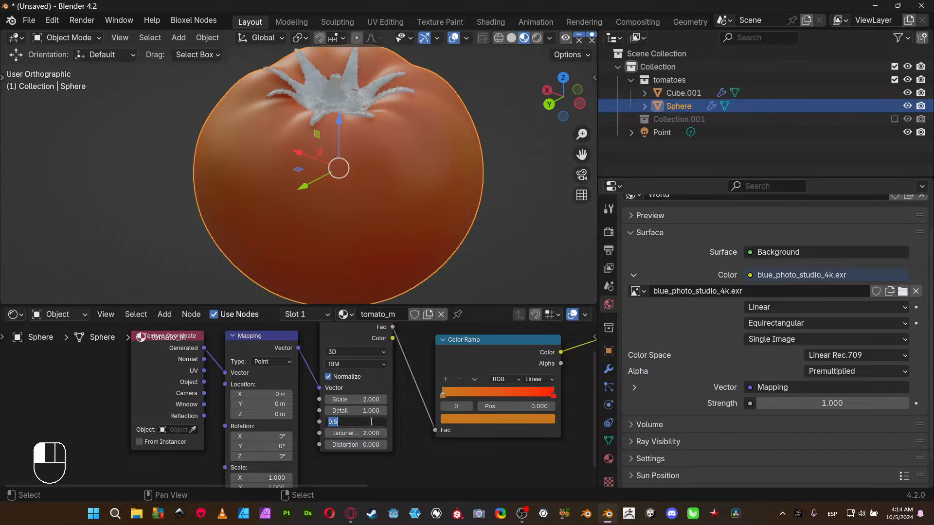
text(.2)
key(Return)
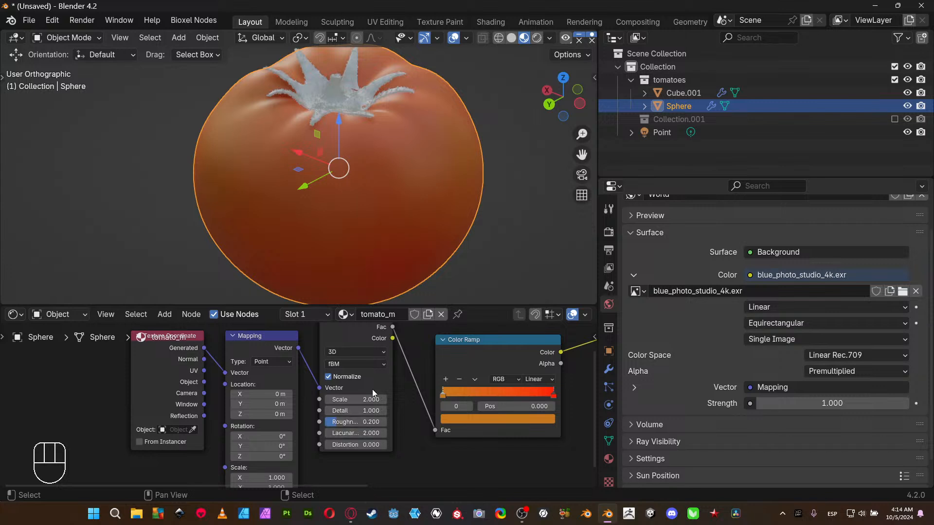
- Move the Color Ramp's red stop to position 0.611 and raise the Noise Texture's Scale to 2.8
middle_drag(493, 403, 373, 415)
middle_drag(424, 229, 312, 228)
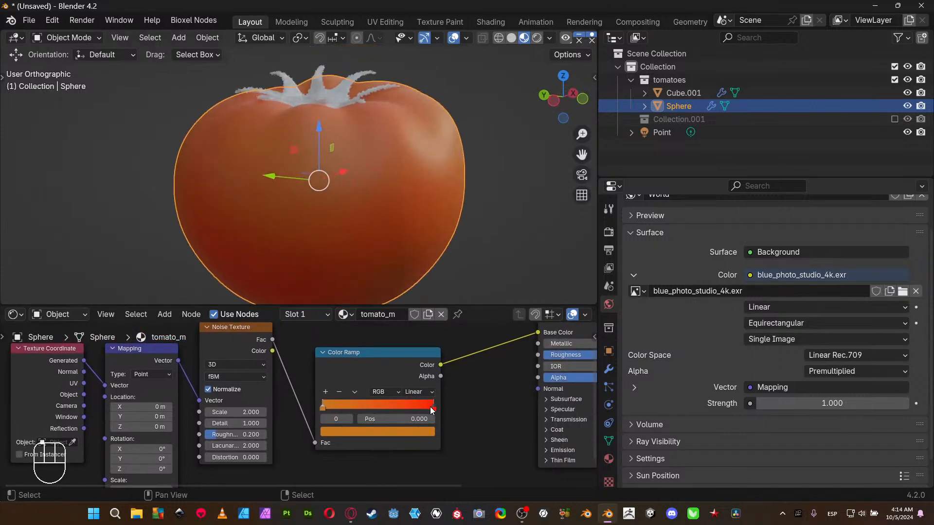
mouse_move(433, 408)
mouse_down()
mouse_move(365, 407)
mouse_move(387, 411)
mouse_up()
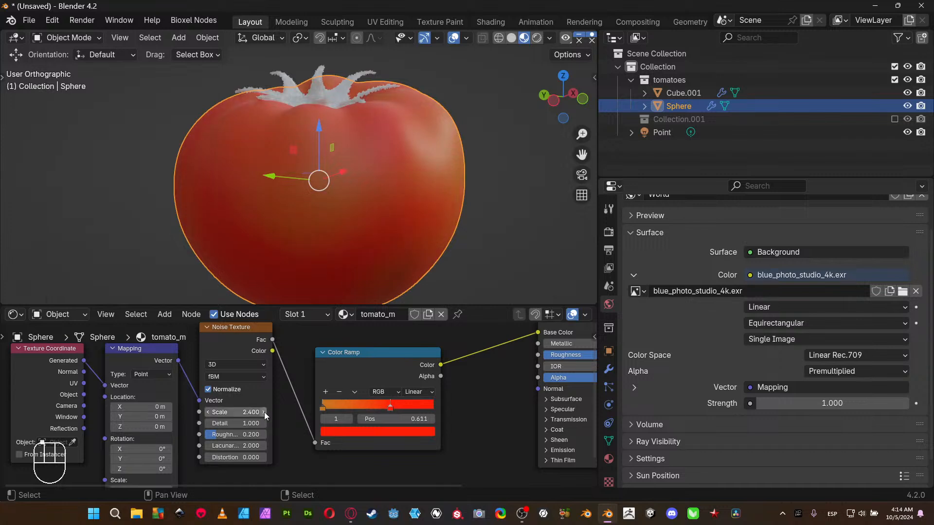
drag(264, 413, 264, 412)
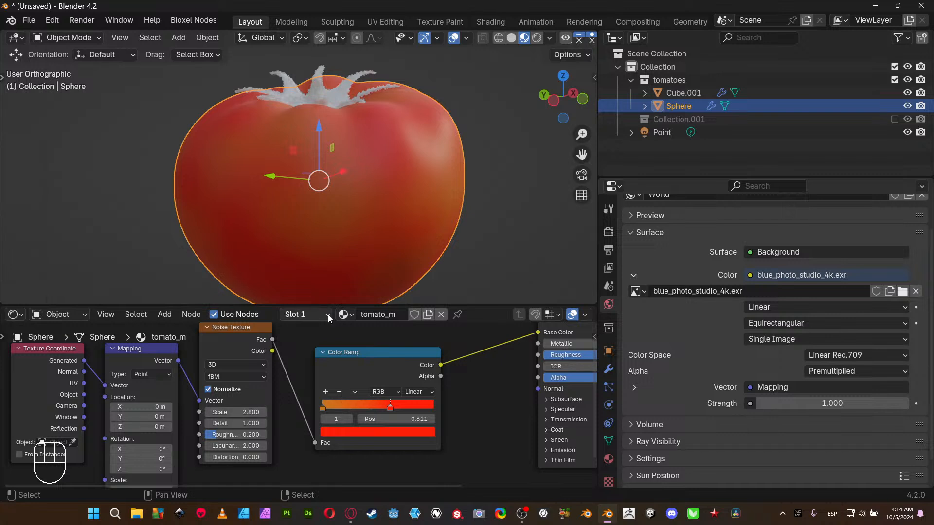
middle_drag(374, 238, 331, 223)
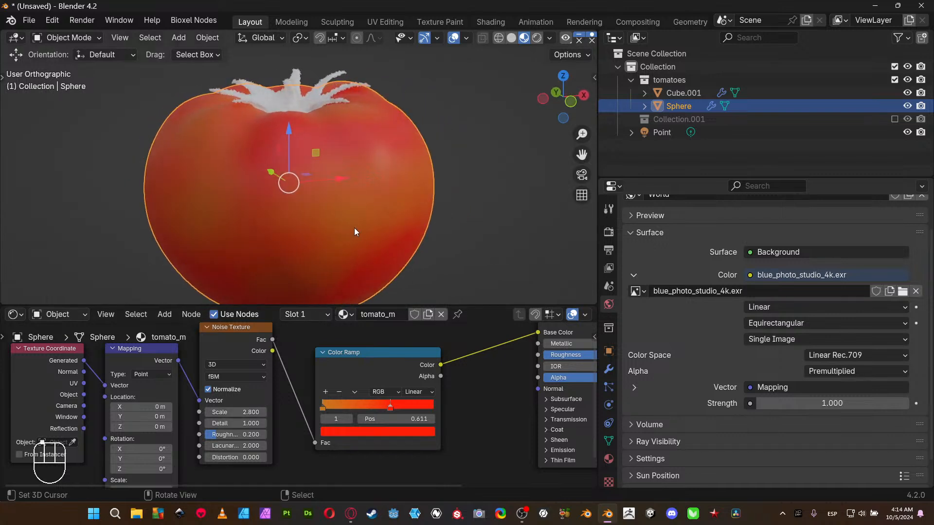
- Insert a Gamma node between the Color Ramp and the Principled BSDF, set it to 1.2, and deselect the tomato
drag(392, 377, 371, 363)
middle_drag(371, 363, 269, 412)
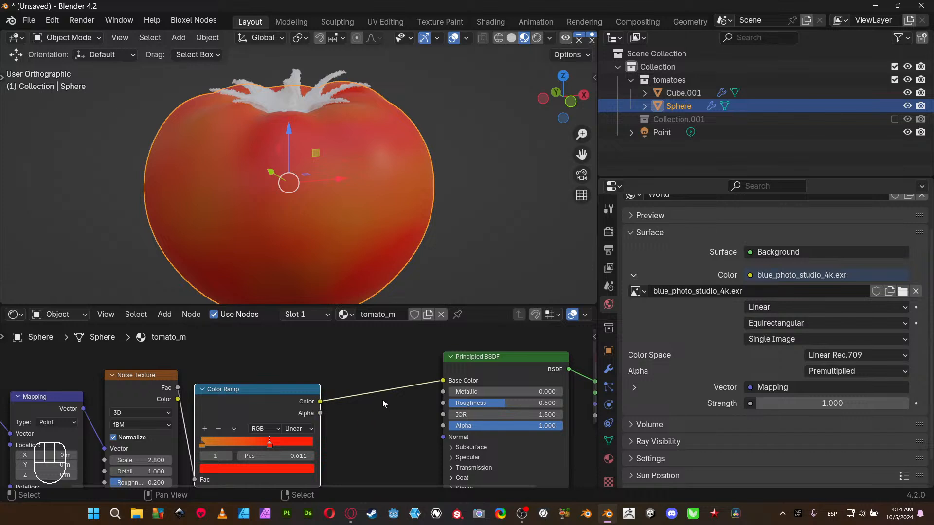
key(shift+a)
mouse_move(377, 342)
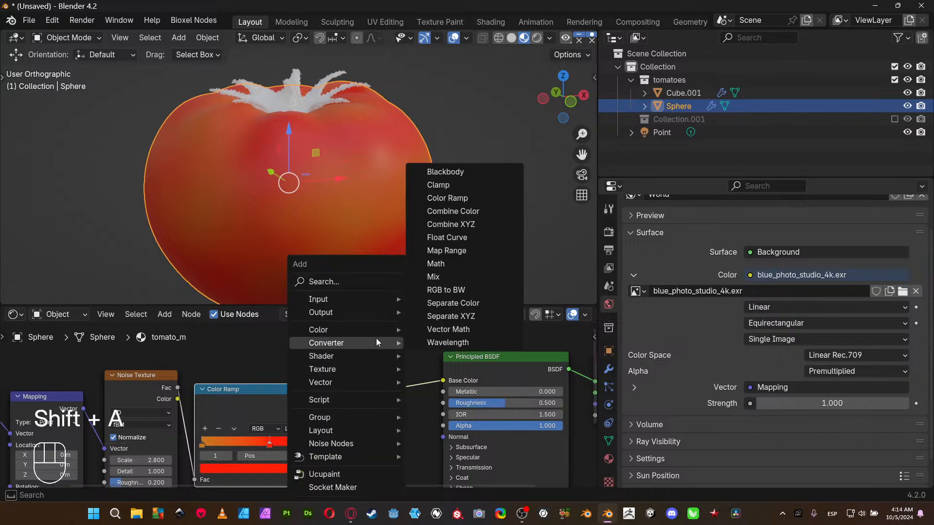
click(438, 354)
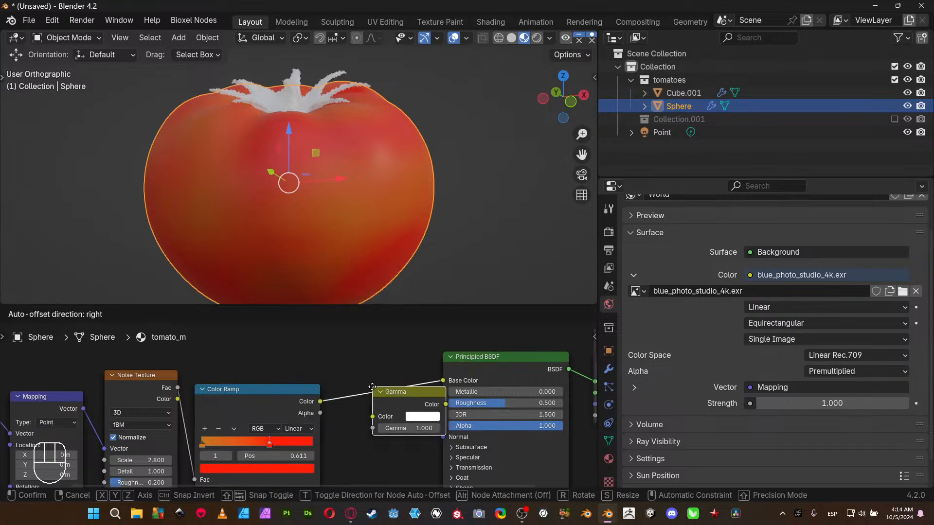
click(348, 383)
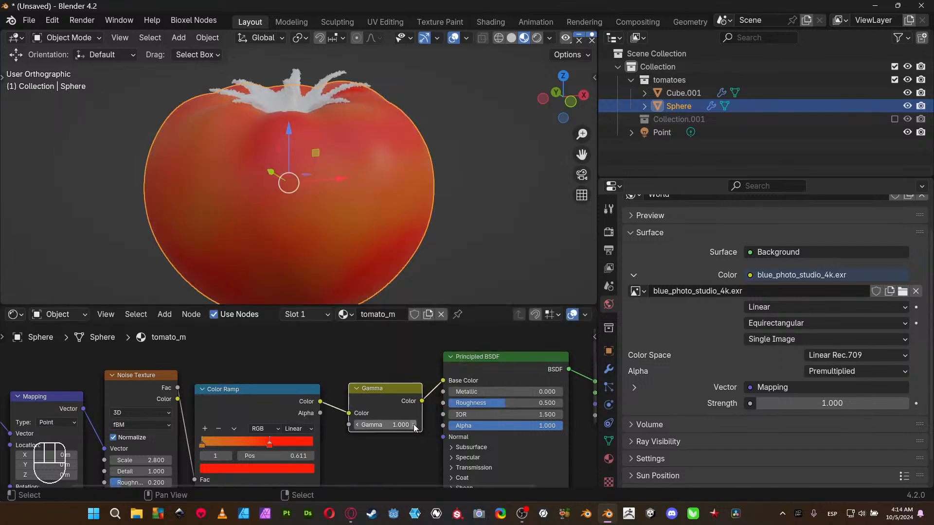
click(413, 425)
click(414, 425)
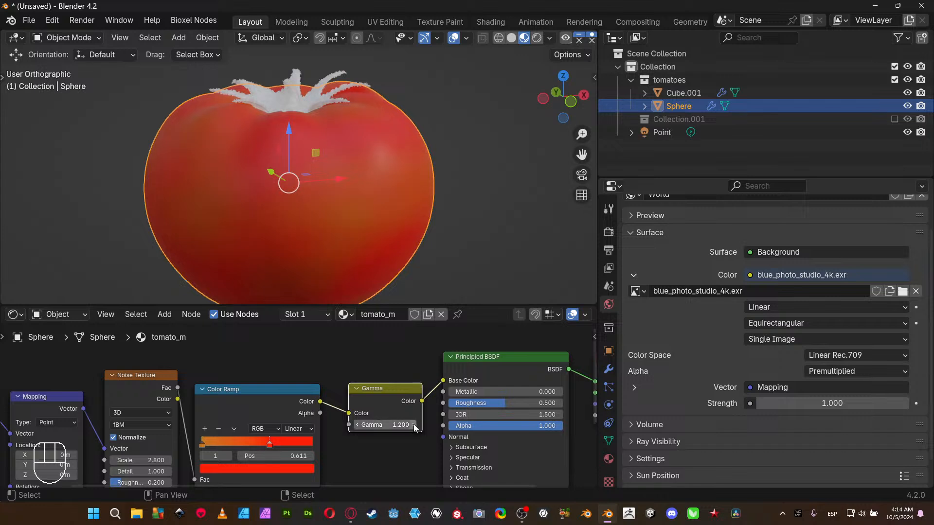
click(526, 134)
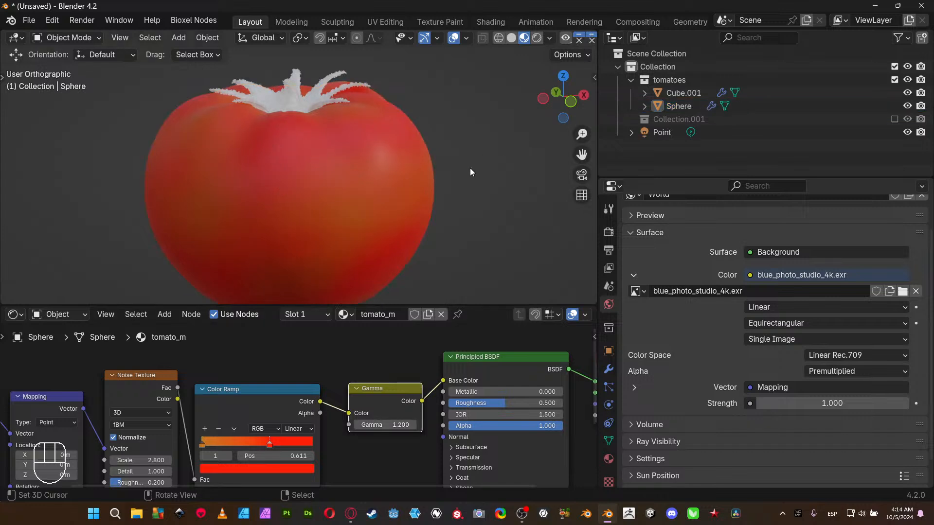
middle_drag(470, 168, 433, 178)
- Set the Principled BSDF's Roughness to 0.4
middle_drag(377, 465, 339, 453)
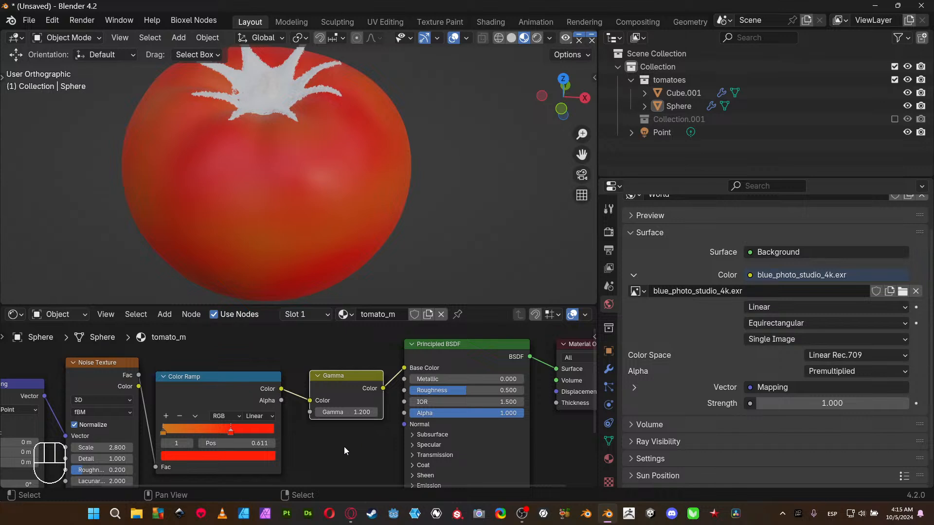
double_click(471, 389)
text(0.4)
key(Return)
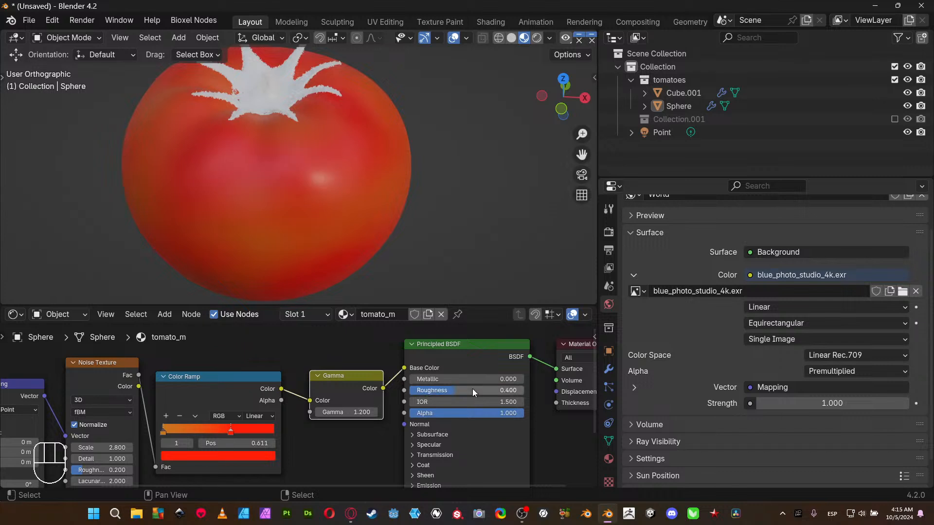
- Switch the Material Preview lighting to the first blue-toned studio HDRI and view the tomato from another side
middle_drag(480, 281, 423, 194)
click(549, 38)
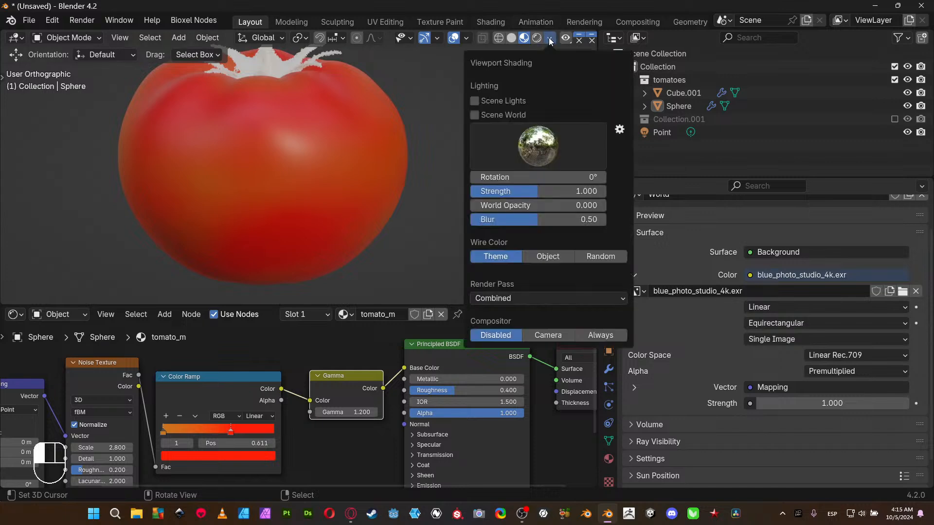
click(557, 163)
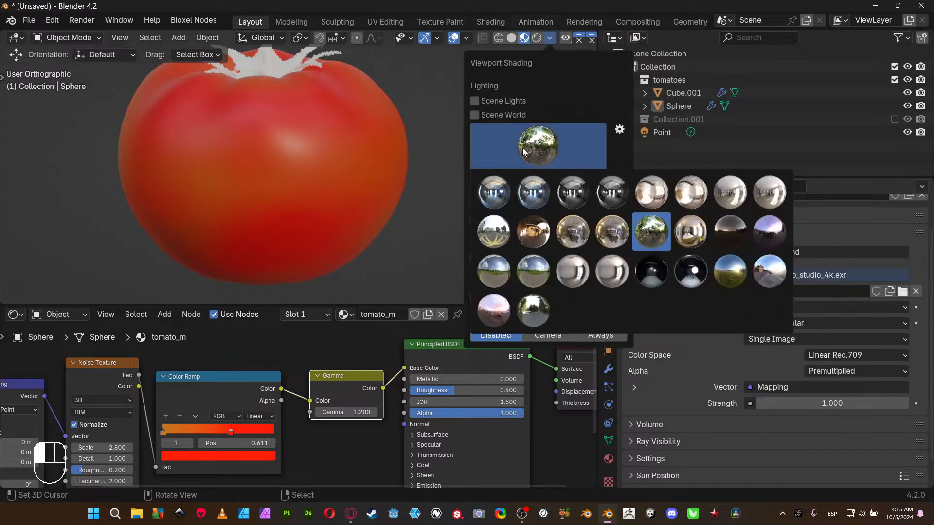
click(494, 192)
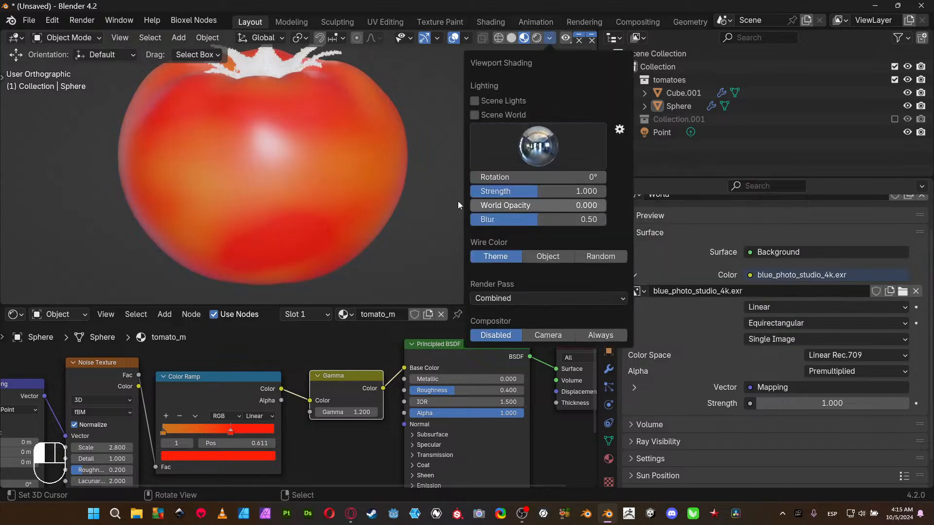
mouse_move(380, 209)
middle_down()
mouse_move(398, 219)
mouse_move(554, 229)
mouse_move(449, 242)
mouse_move(311, 238)
mouse_move(341, 236)
middle_up()
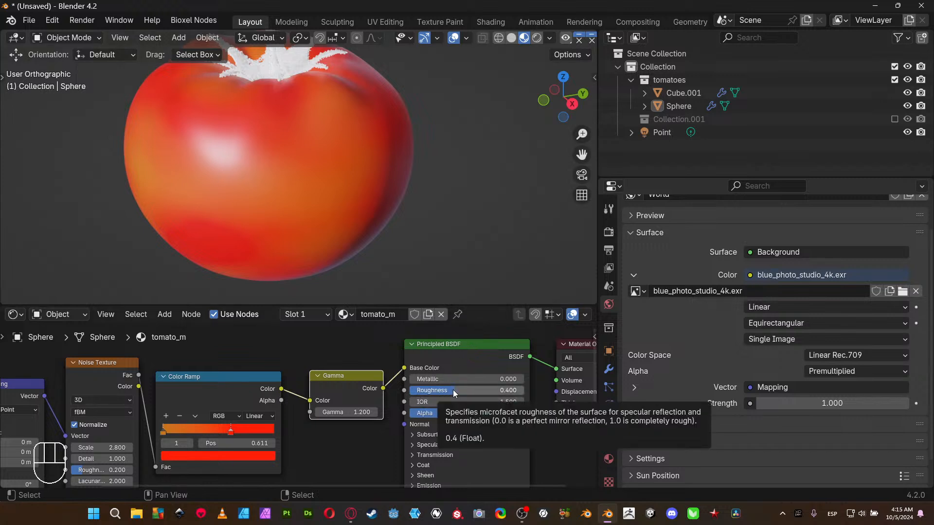
- Set the tomato material's Principled BSDF Roughness to 0.35
click(466, 387)
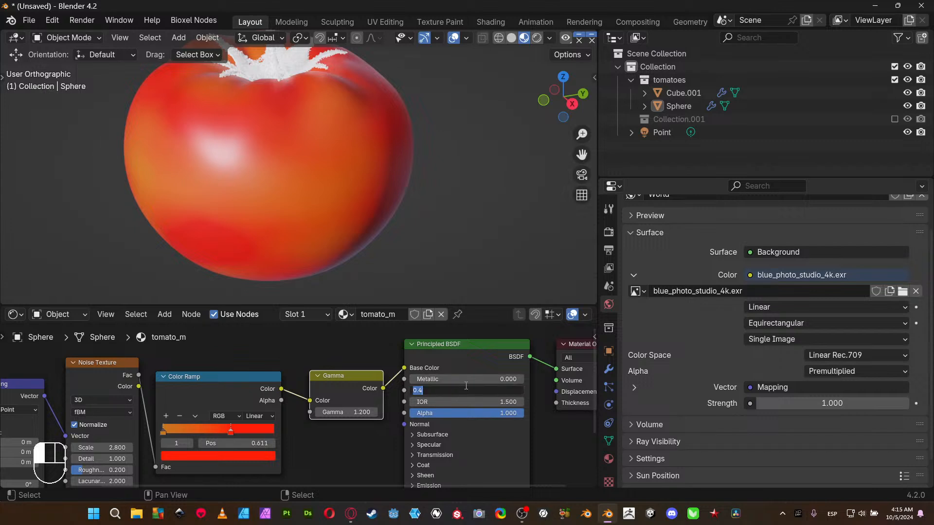
text(0.35)
key(Return)
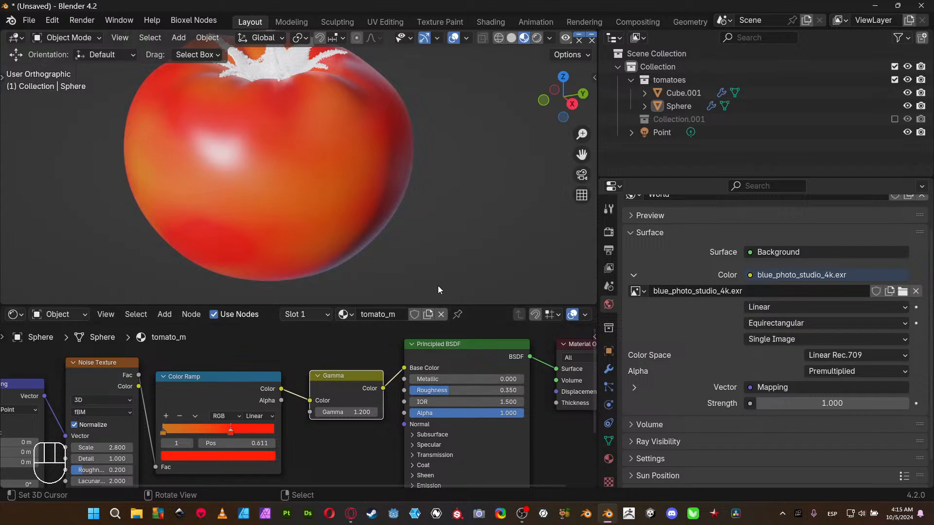
- Set the Color Ramp's interpolation to B-Spline, comparing the result with Linear on the tomato surface
scroll(425, 214, down, 4)
middle_drag(425, 214, 457, 167)
click(258, 416)
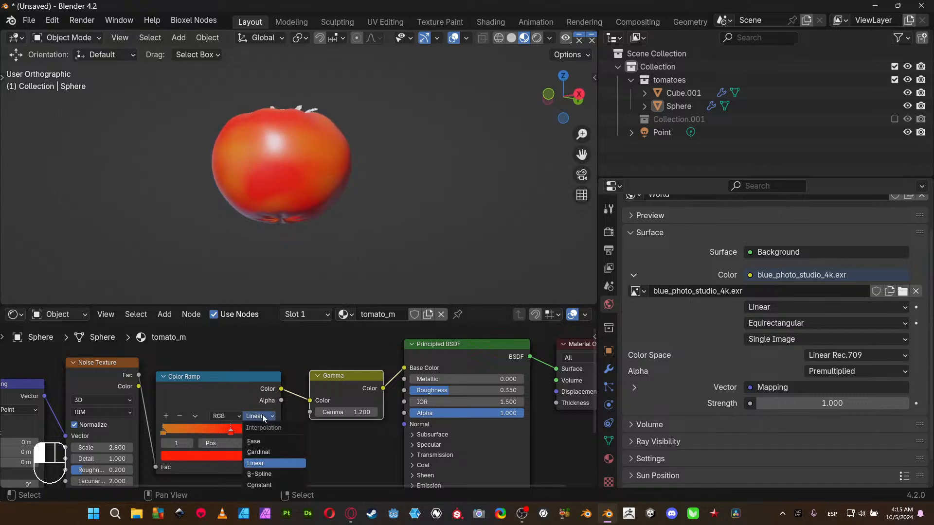
click(275, 473)
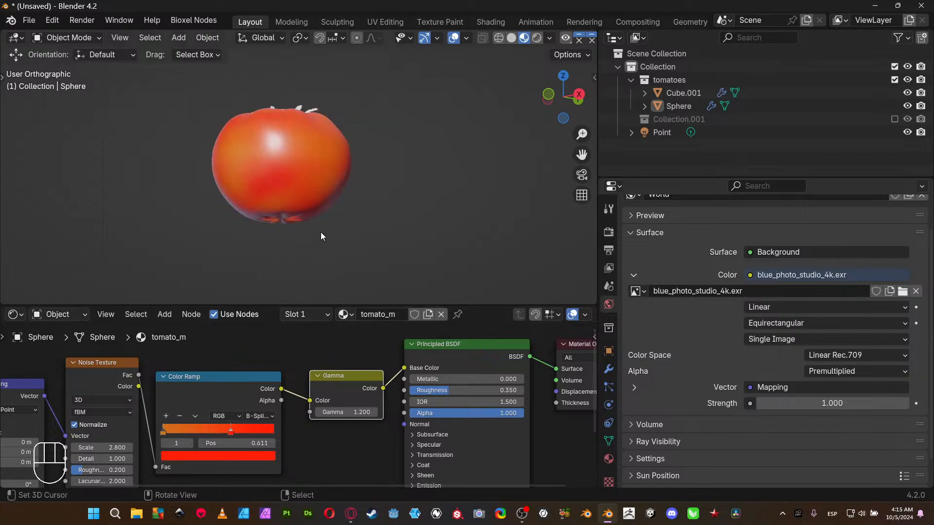
middle_drag(321, 220, 246, 160)
scroll(296, 249, up, 4)
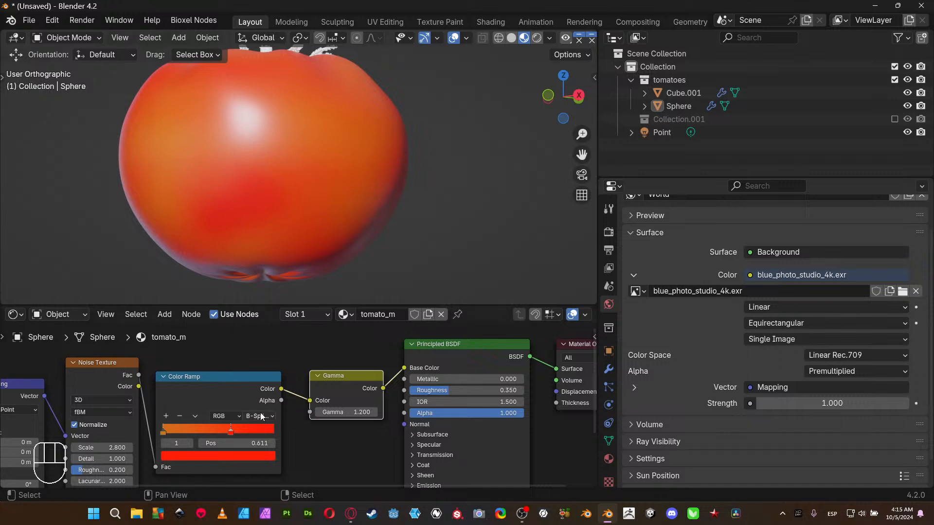
click(260, 416)
click(270, 463)
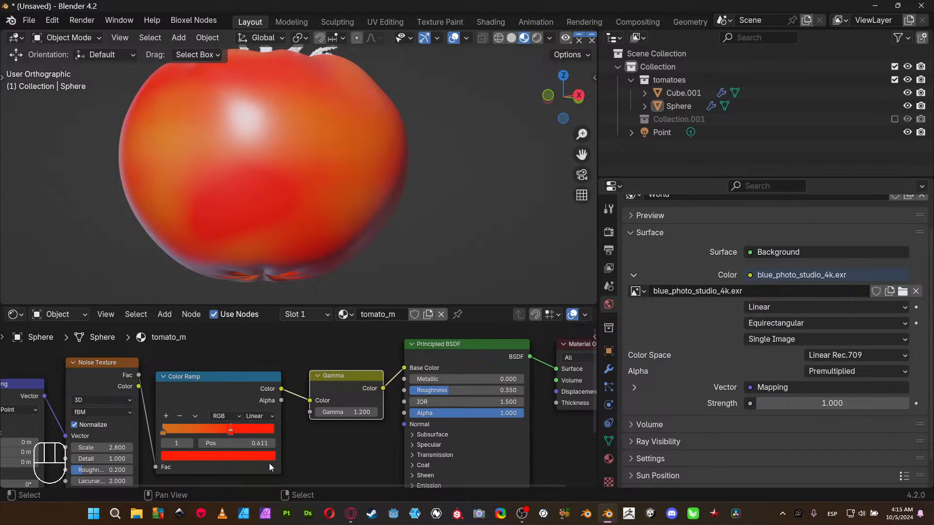
click(256, 418)
click(267, 474)
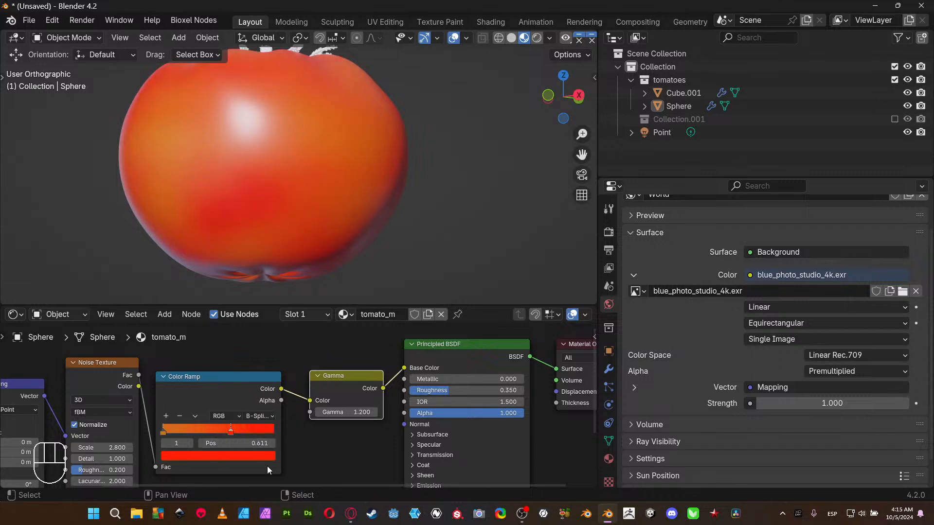
- Move the Color Ramp's red stop to position 0.493 and check the tomato's color blending
mouse_move(229, 431)
mouse_down()
mouse_move(209, 433)
mouse_move(218, 432)
mouse_up()
middle_drag(287, 194, 277, 233)
scroll(329, 218, down, 4)
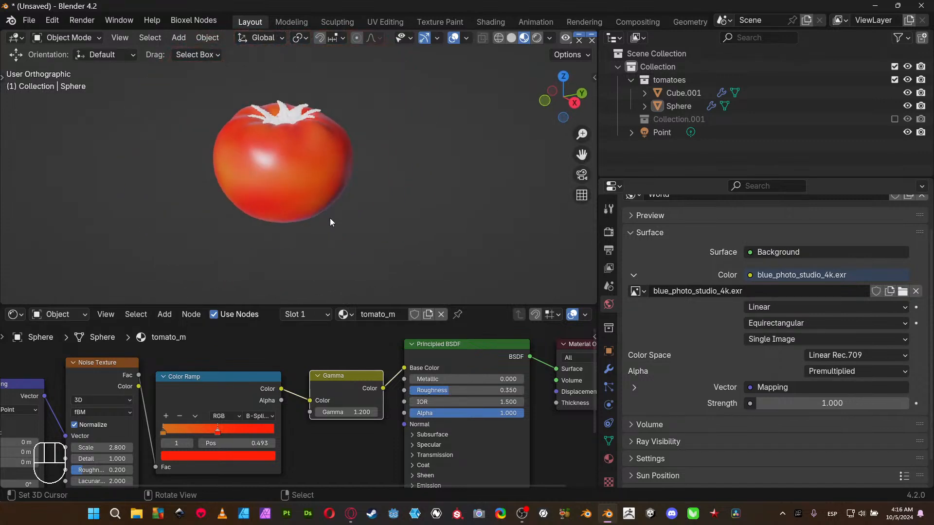
middle_drag(358, 470, 303, 450)
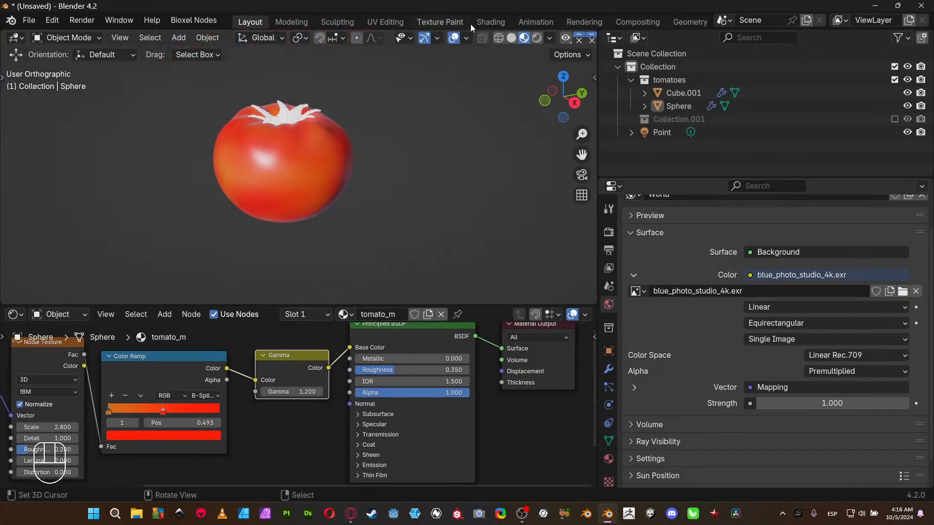
- Switch the Material Preview lighting to the darker grey studio HDRI, third in the first row, and view the tomato under it
click(550, 39)
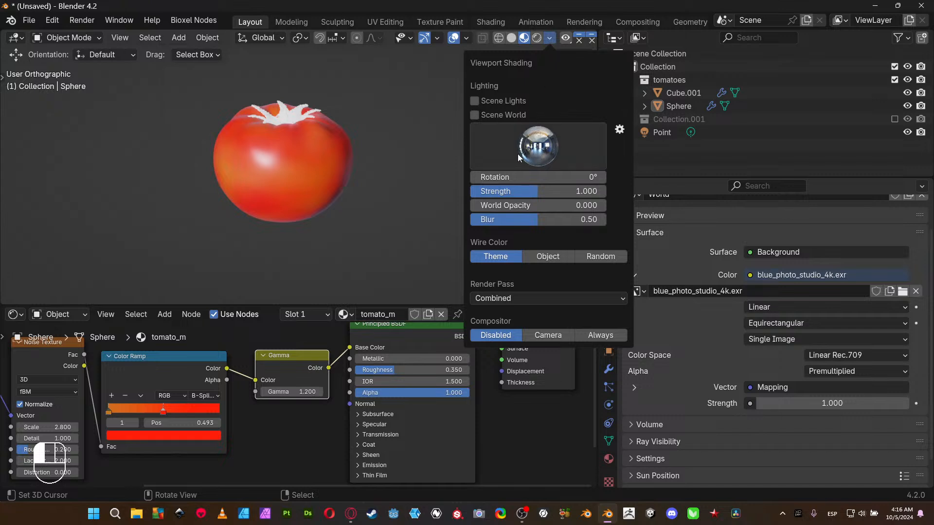
click(560, 142)
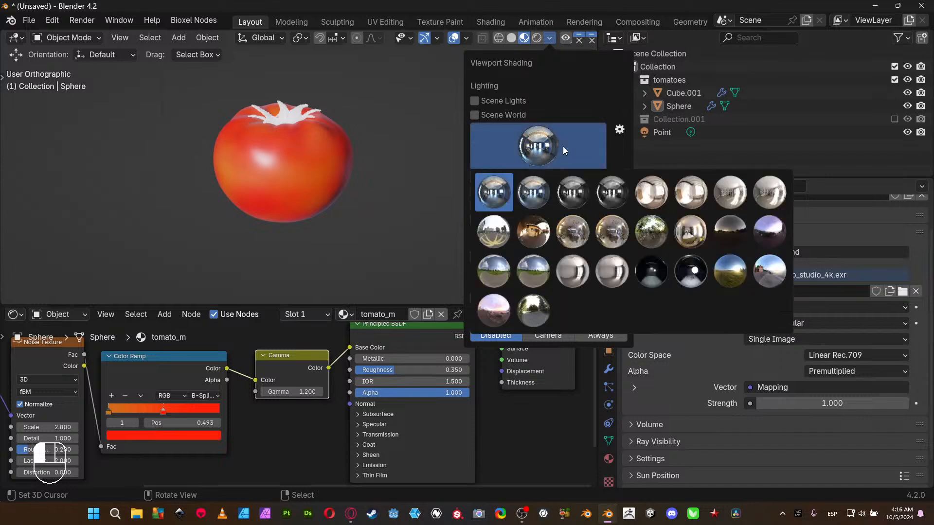
click(575, 192)
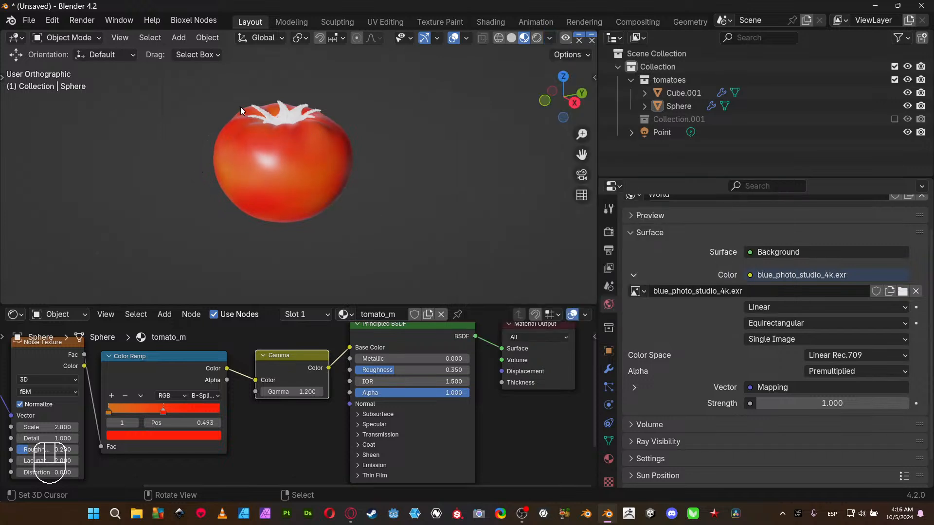
scroll(325, 193, up, 2)
middle_drag(356, 196, 360, 187)
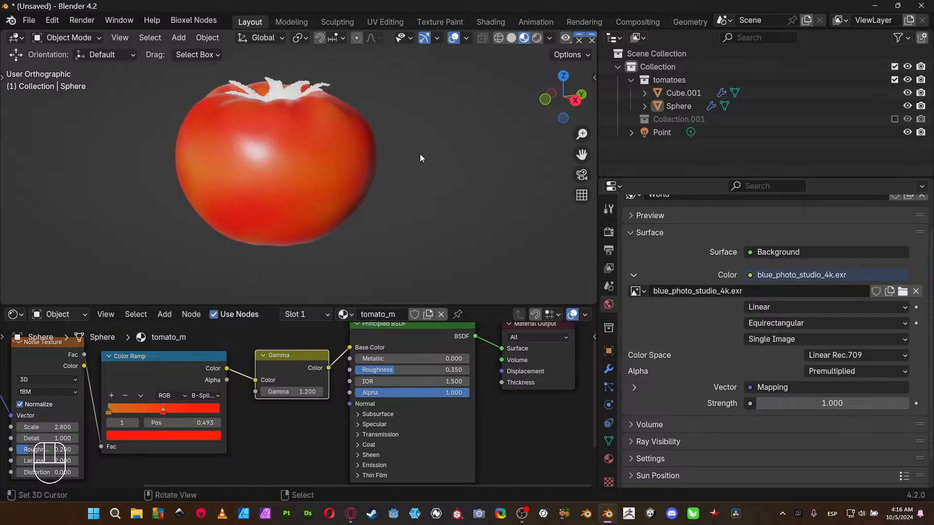
middle_drag(403, 221, 384, 226)
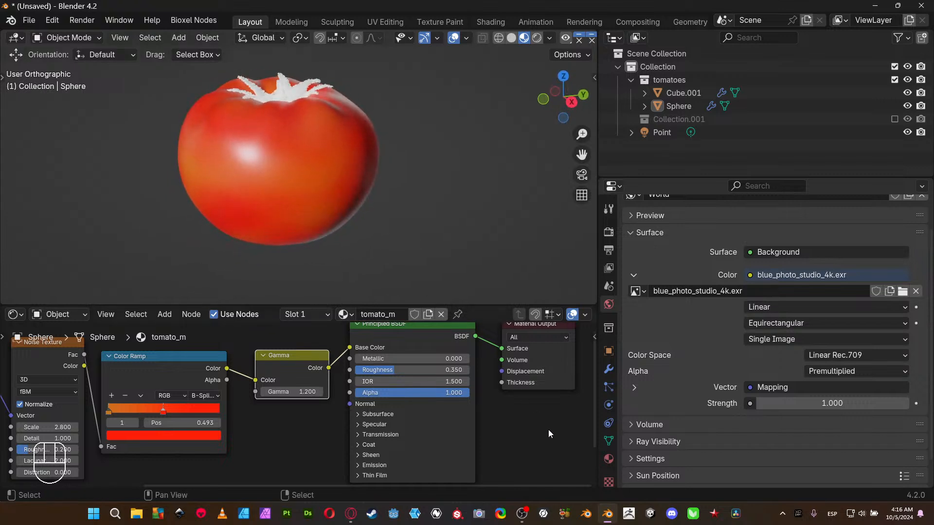
- Expand the Principled BSDF's Coat settings and set the Coat Weight to 0.1
middle_drag(547, 430, 484, 411)
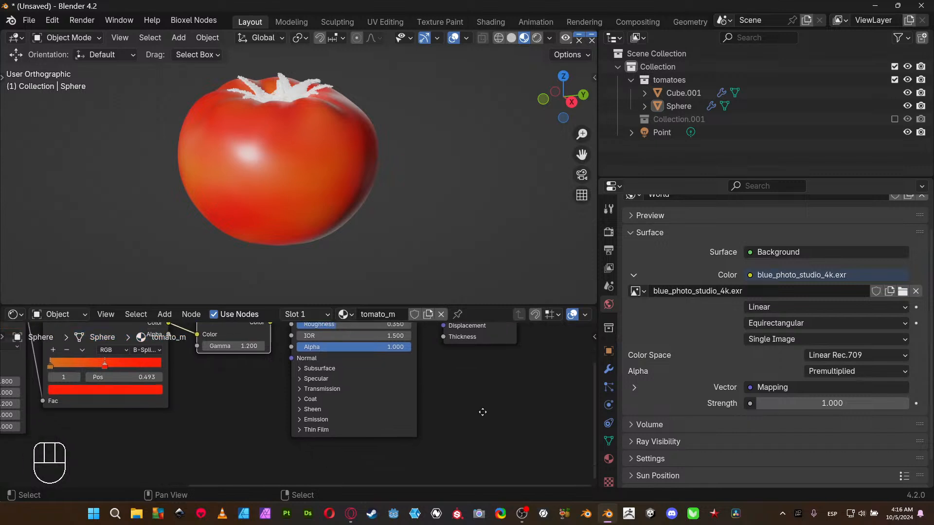
scroll(416, 428, up, 2)
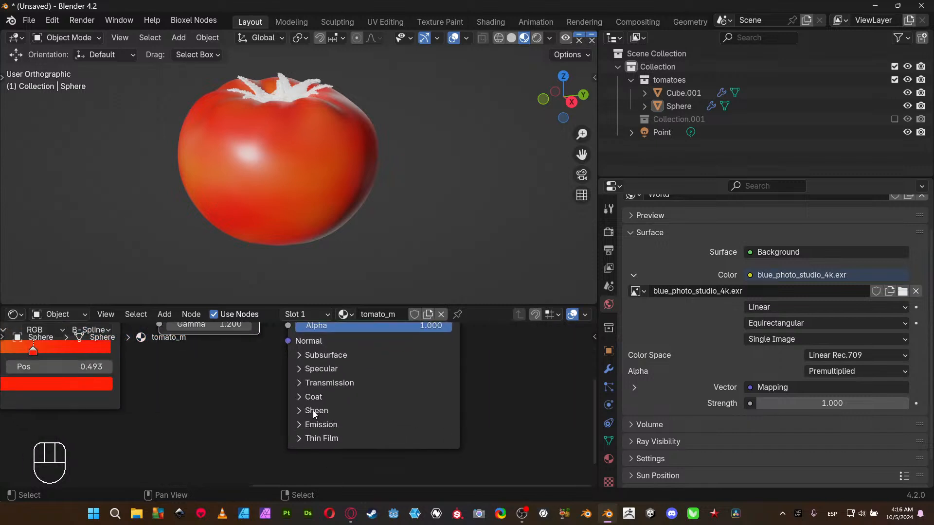
click(311, 396)
click(357, 411)
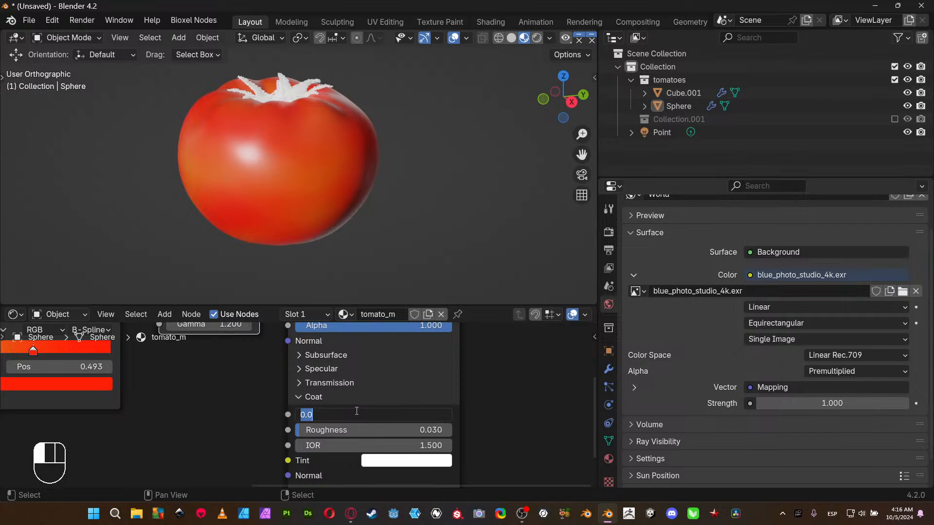
text(0.1)
key(Return)
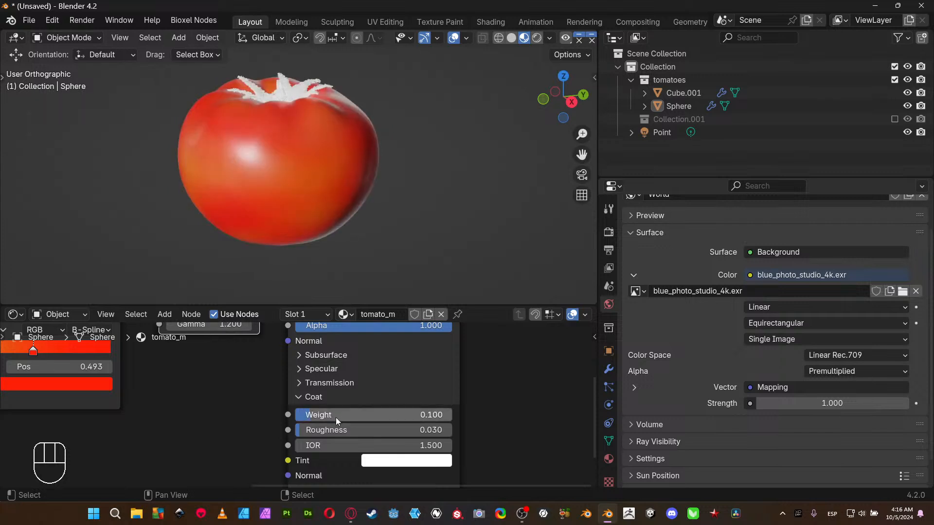
- Raise the Coat Weight to 0.342 and the Coat Roughness to 0.135, and collapse the Coat settings
drag(335, 418, 367, 428)
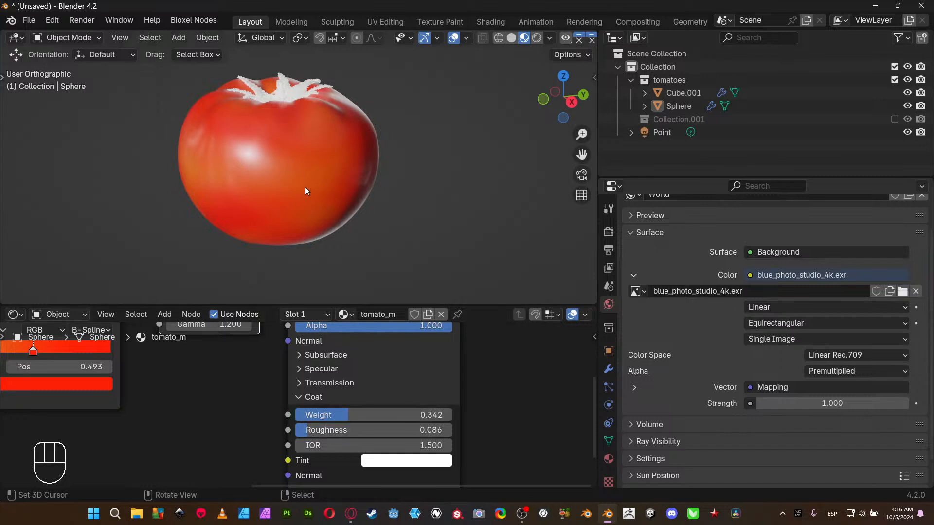
mouse_move(305, 187)
middle_down()
mouse_move(390, 170)
mouse_move(331, 92)
mouse_move(278, 140)
mouse_move(298, 176)
middle_up()
shift+drag(344, 429, 355, 430)
middle_drag(314, 213, 279, 223)
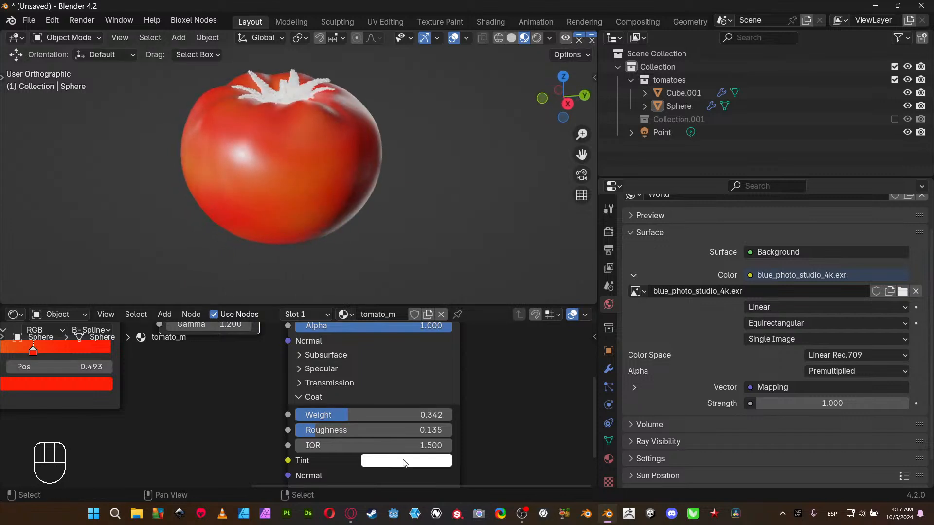
middle_drag(275, 405, 280, 392)
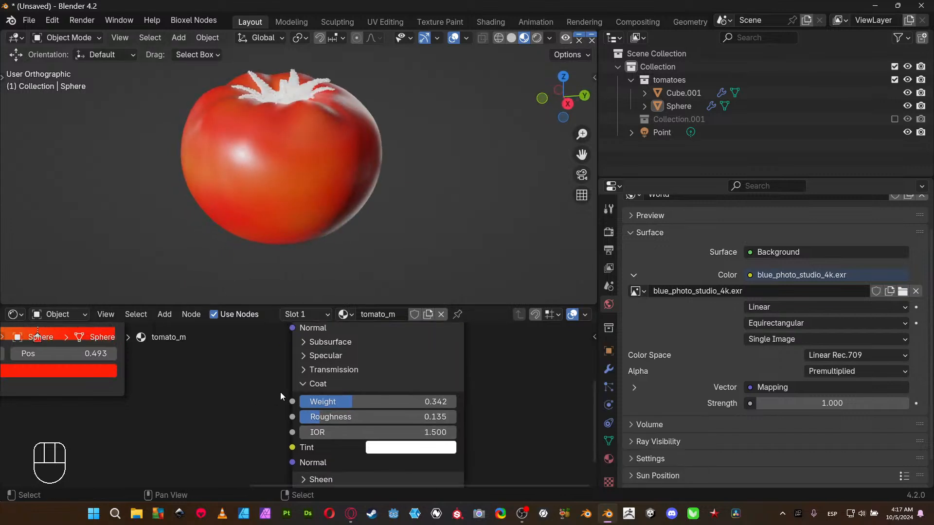
click(302, 384)
scroll(246, 375, down, 4)
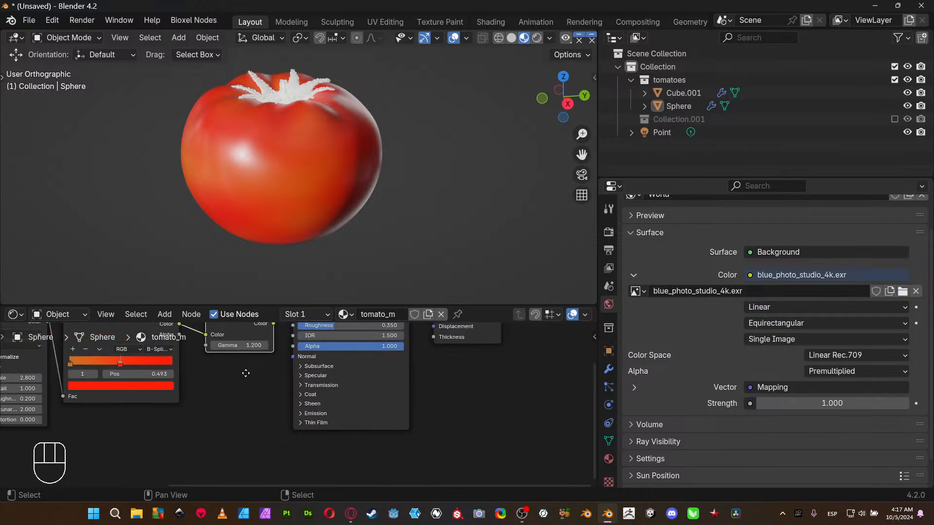
- Move the Principled BSDF node slightly down so its Base Color lines up with the Gamma output
drag(202, 378, 193, 376)
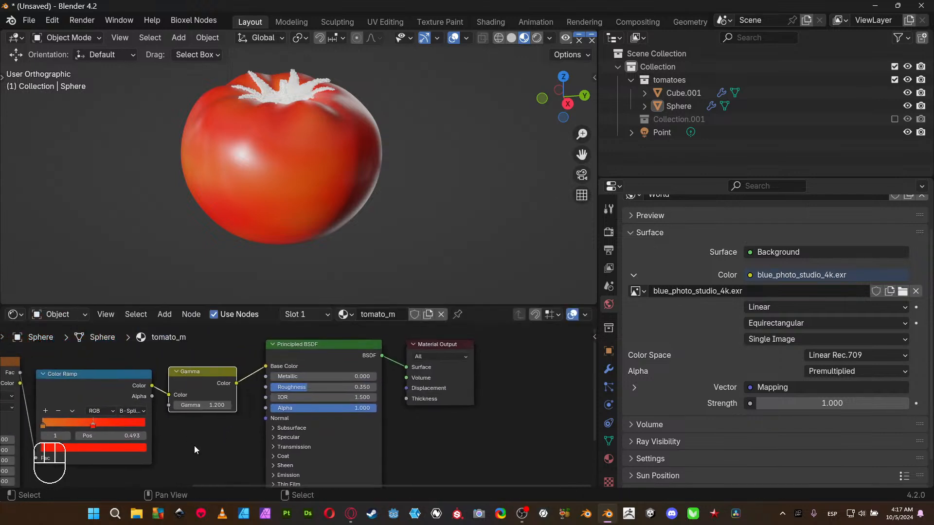
middle_drag(194, 445, 182, 425)
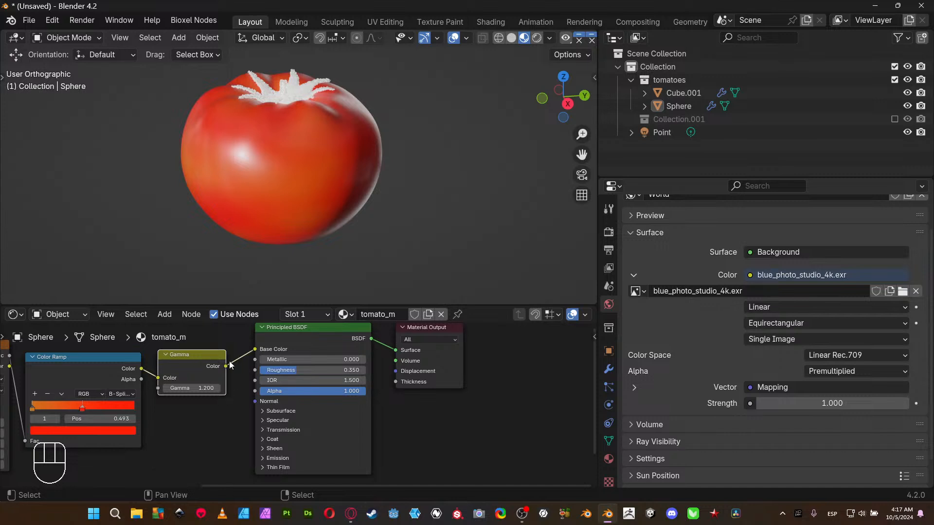
drag(287, 333, 289, 351)
middle_drag(195, 427, 183, 405)
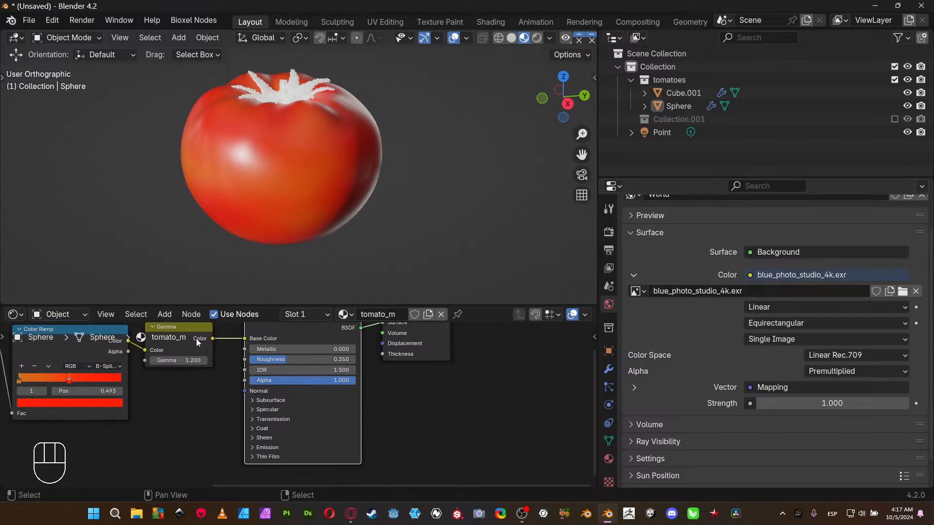
- Expand the Principled BSDF's Sheen settings and set the Sheen Weight to 0.199
click(252, 438)
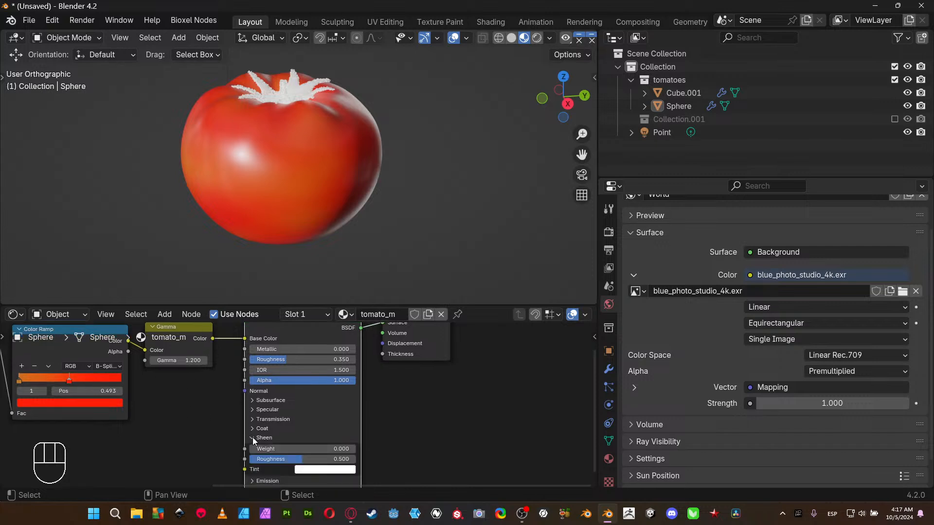
middle_drag(393, 437, 393, 412)
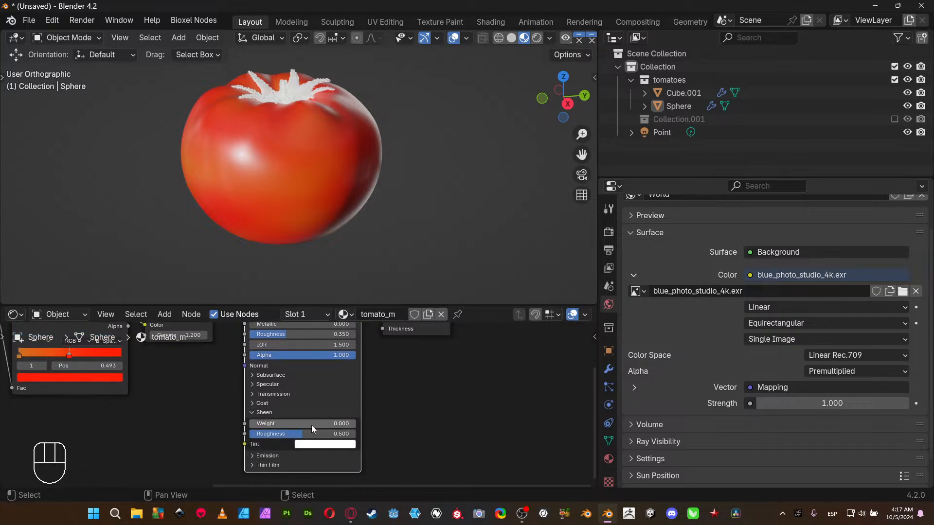
drag(272, 425, 288, 425)
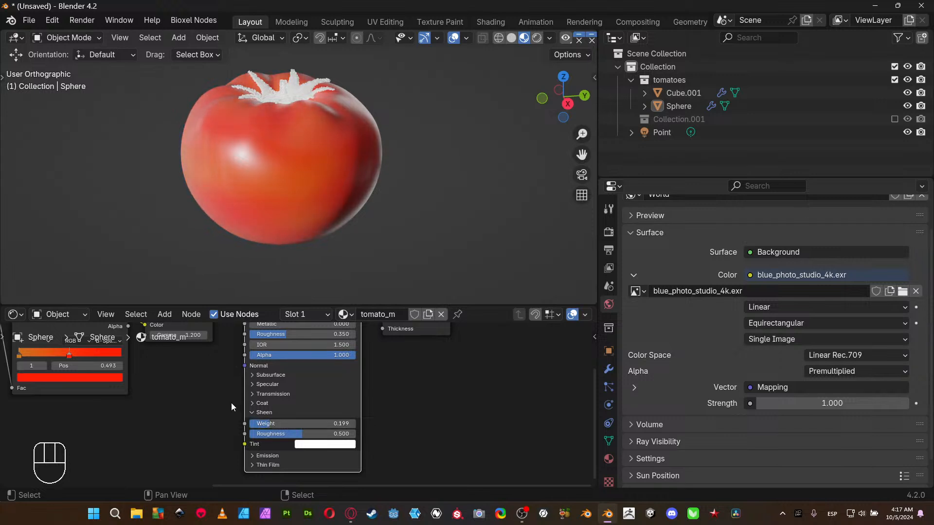
- Enlarge the node editor, link the Gamma Color to the Sheen Tint, and set Sheen Weight to 1 and Sheen Roughness to 0.382
middle_drag(199, 405, 180, 438)
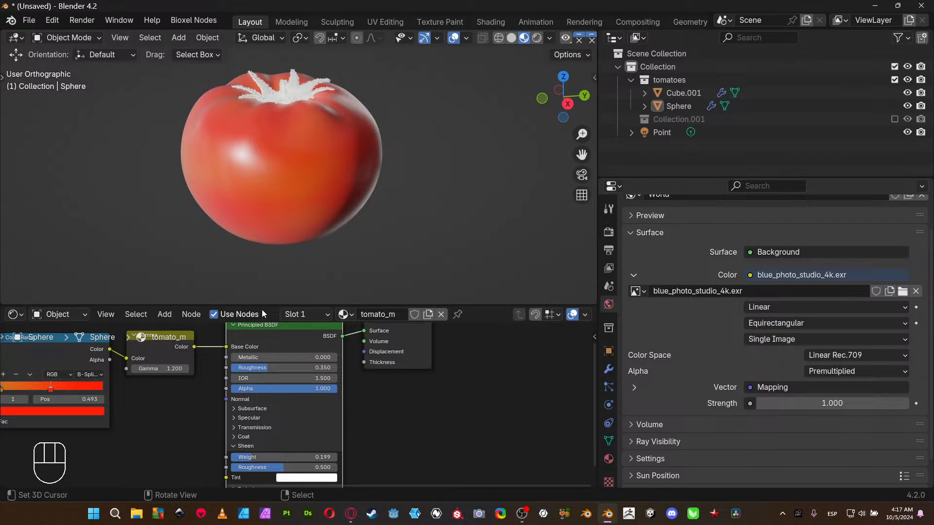
drag(263, 307, 250, 216)
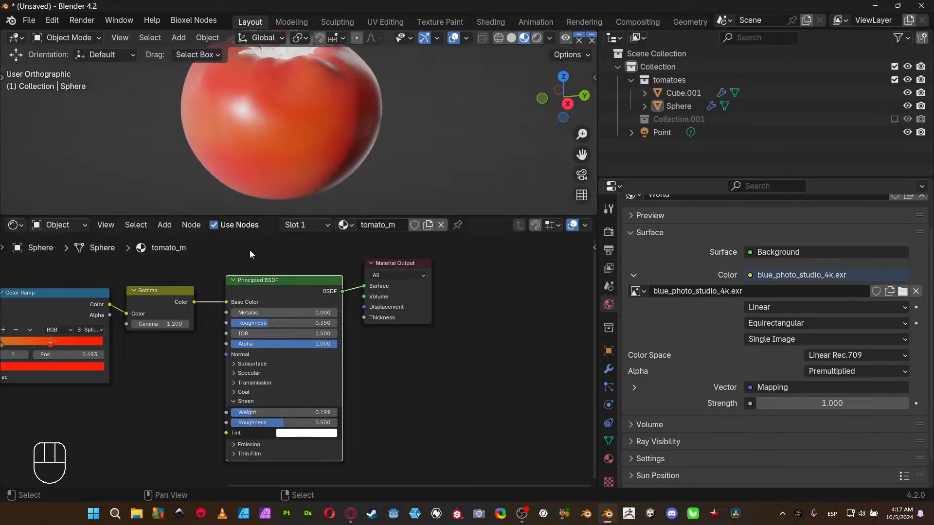
drag(195, 303, 217, 431)
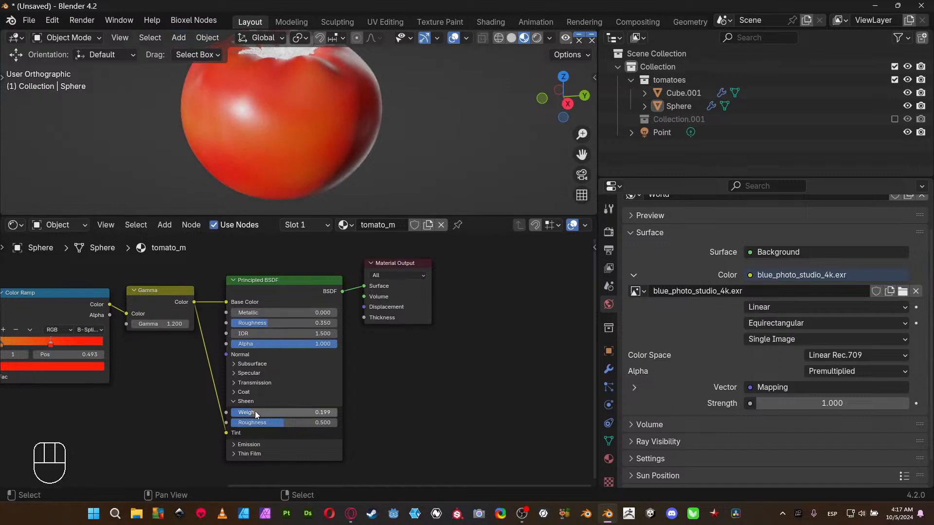
drag(255, 411, 272, 421)
middle_drag(171, 368, 238, 378)
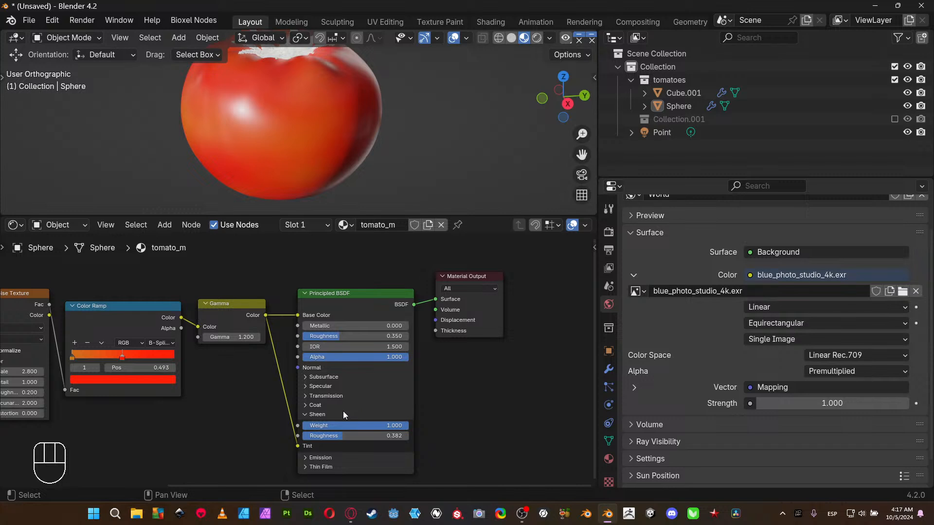
- Expand the Principled BSDF's Subsurface settings and change the method to Random Walk (Skin)
ctrl+middle_drag(343, 410, 450, 372)
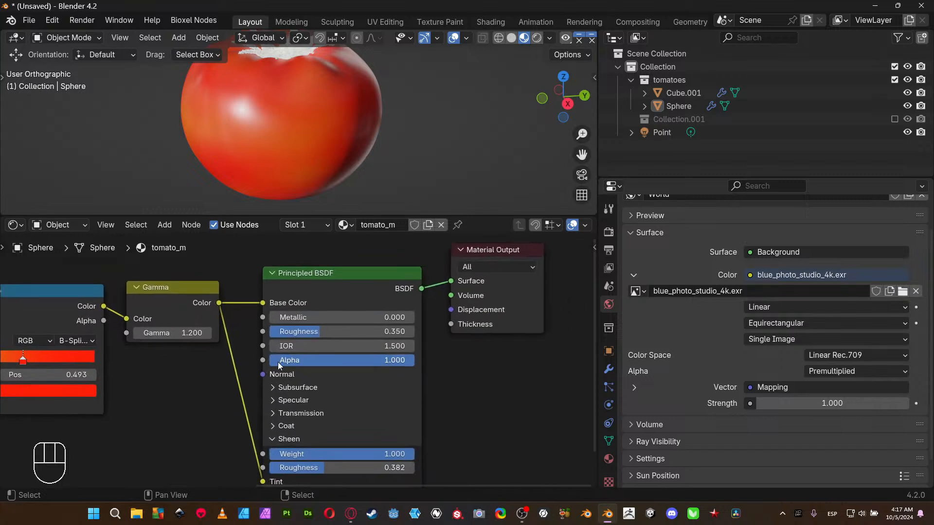
click(296, 387)
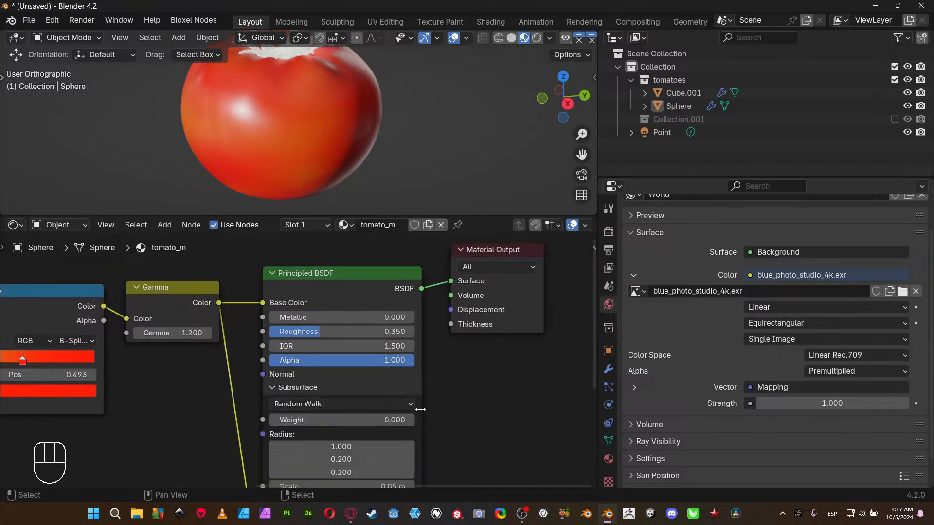
middle_drag(416, 409, 387, 364)
click(387, 365)
click(292, 418)
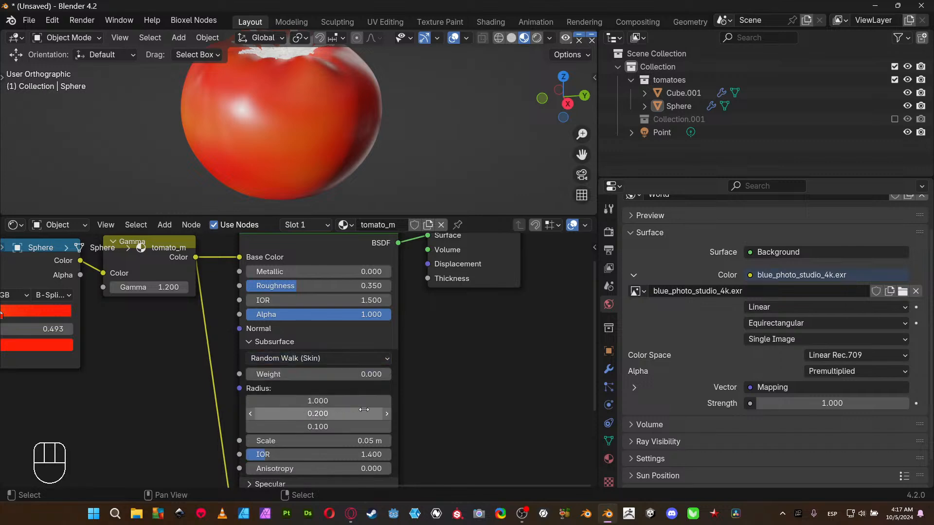
- Expand the Settings section in the tomato material's properties
middle_drag(437, 423, 419, 364)
click(608, 458)
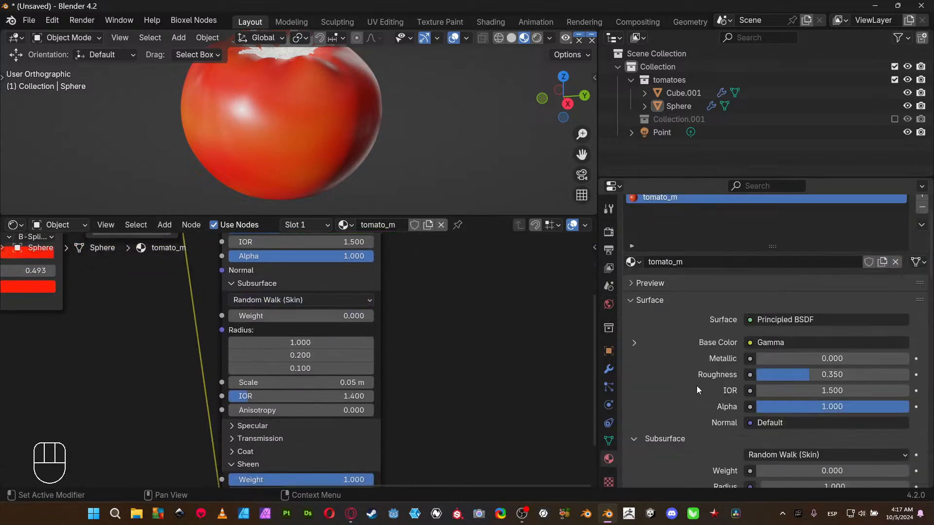
scroll(700, 387, down, 15)
scroll(711, 387, down, 15)
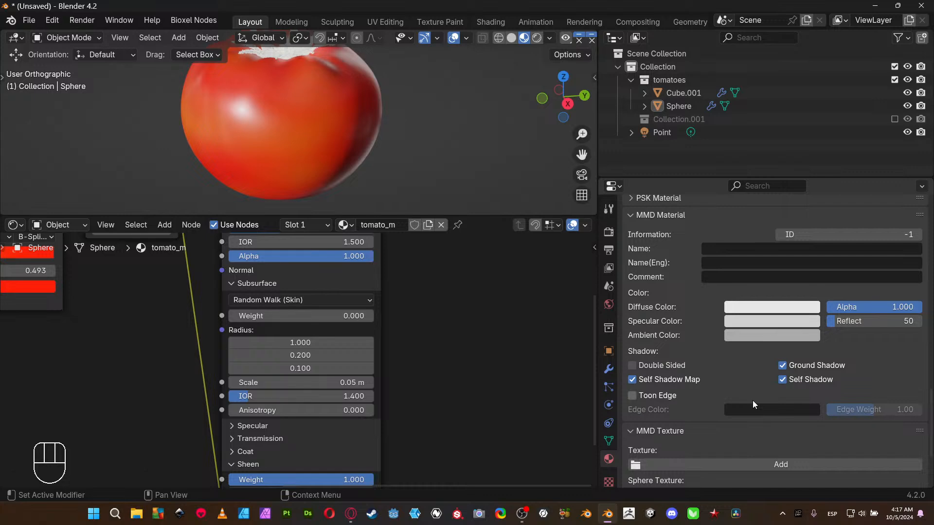
scroll(752, 401, up, 15)
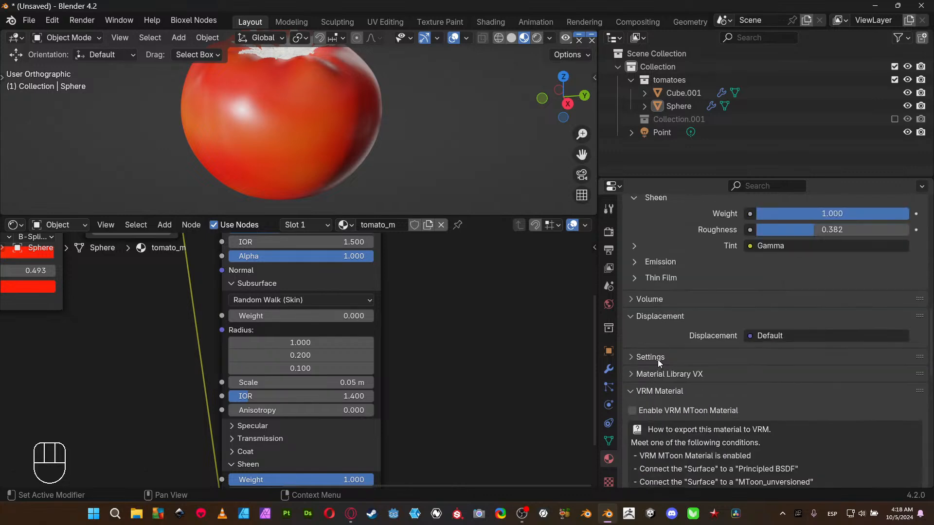
click(650, 357)
scroll(688, 342, down, 8)
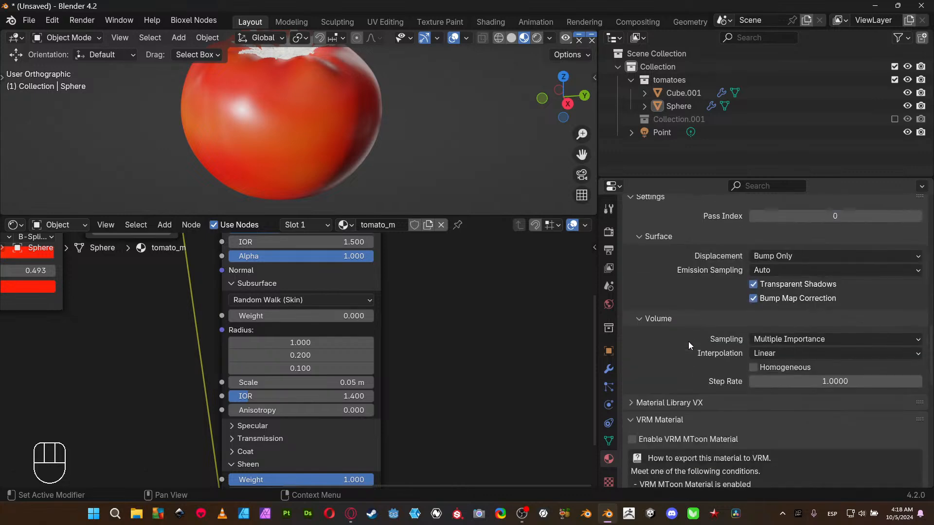
- Switch the scene's render engine to EEVEE
click(608, 232)
scroll(769, 245, up, 10)
scroll(773, 240, up, 6)
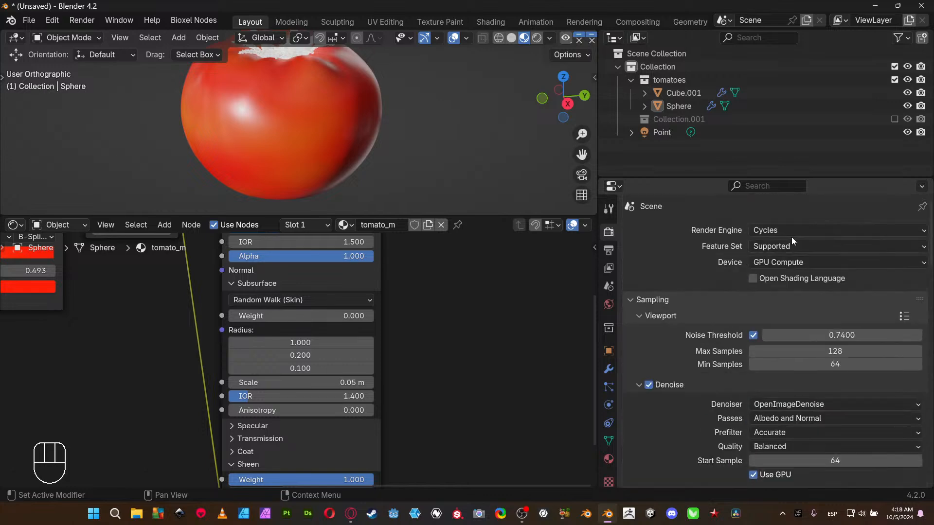
click(815, 229)
click(812, 245)
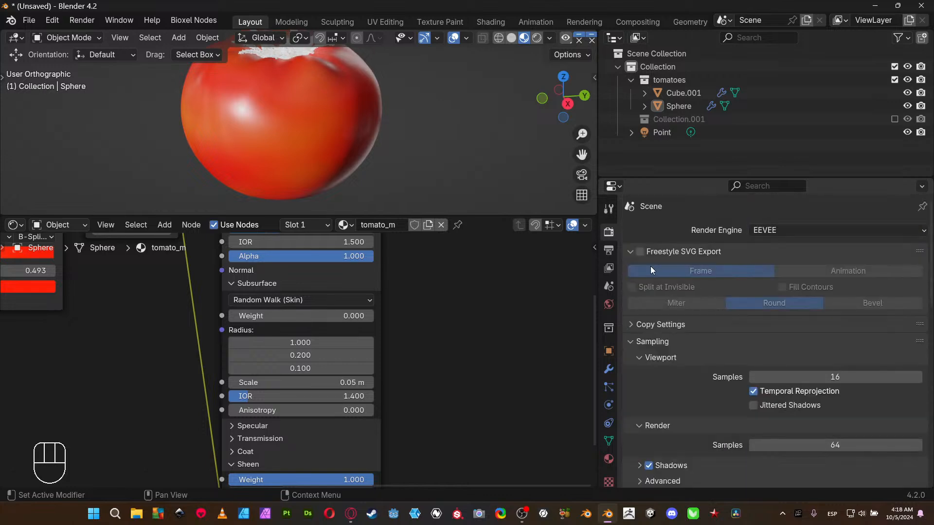
- Enable Raytraced Transmission in the surface settings of the tomato material
click(608, 458)
scroll(772, 422, down, 5)
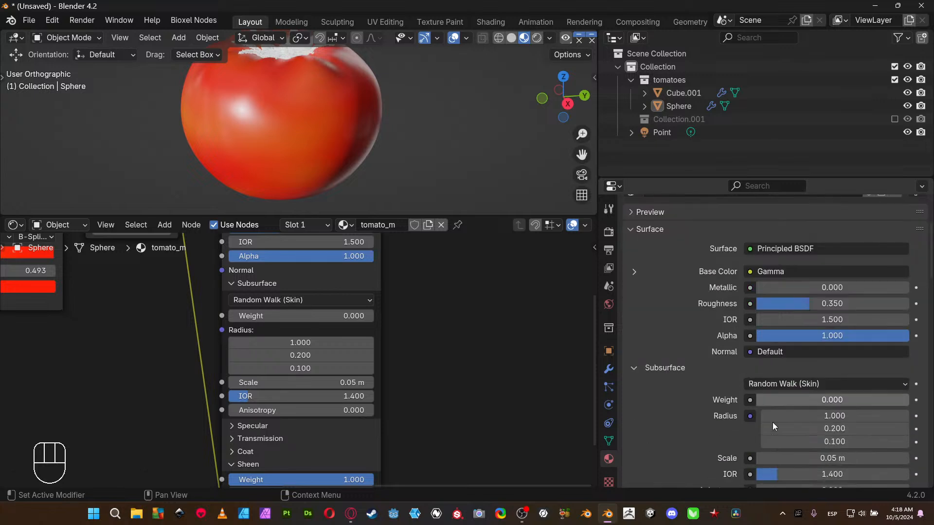
scroll(772, 422, down, 12)
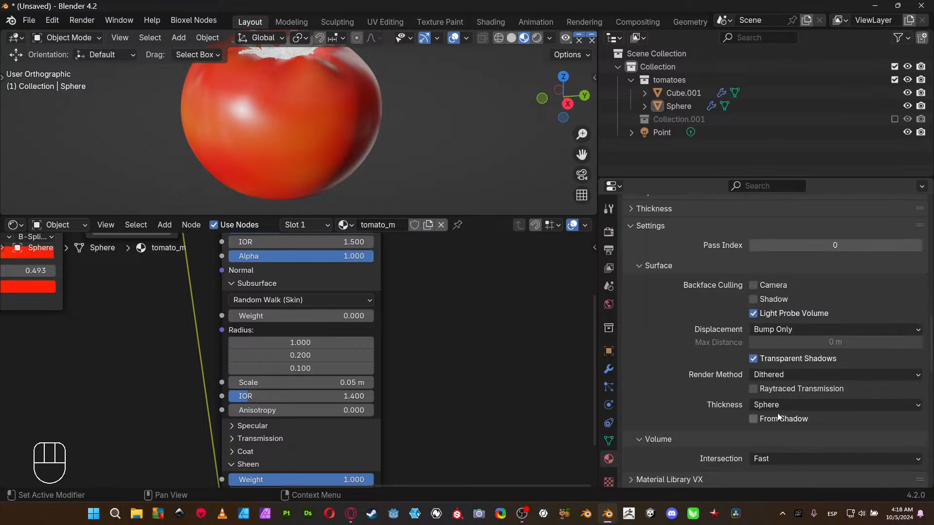
click(779, 391)
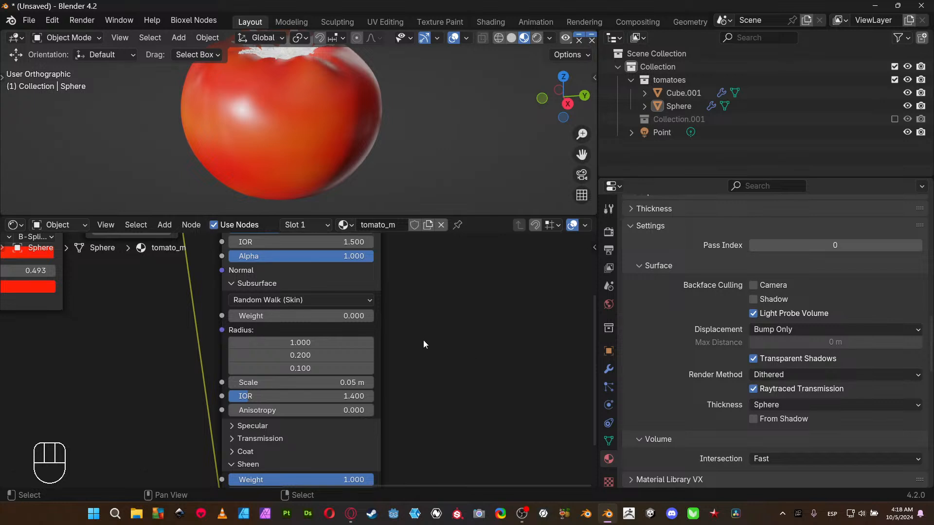
- Set the Principled BSDF's Subsurface Weight to 1 and its Subsurface Scale to 0.2 m
middle_drag(423, 345, 432, 368)
drag(241, 341, 382, 341)
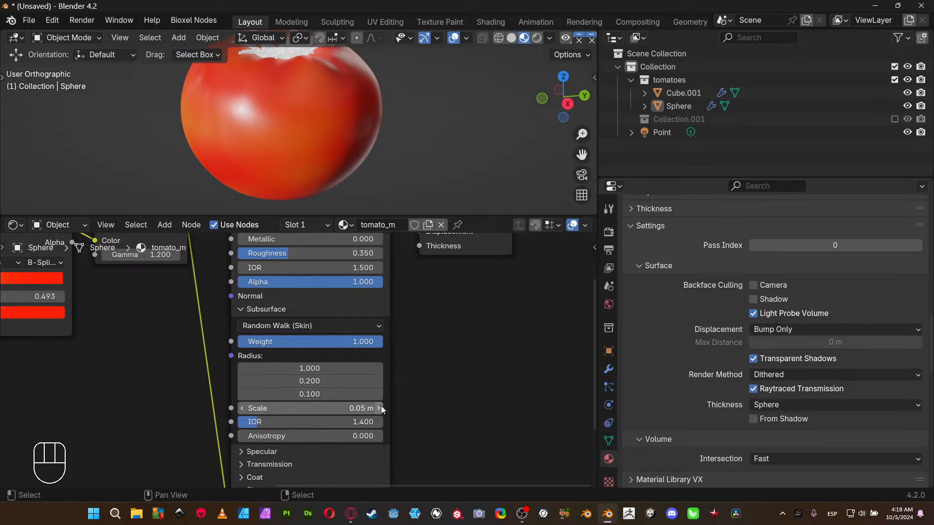
click(355, 403)
text(0.2)
key(Return)
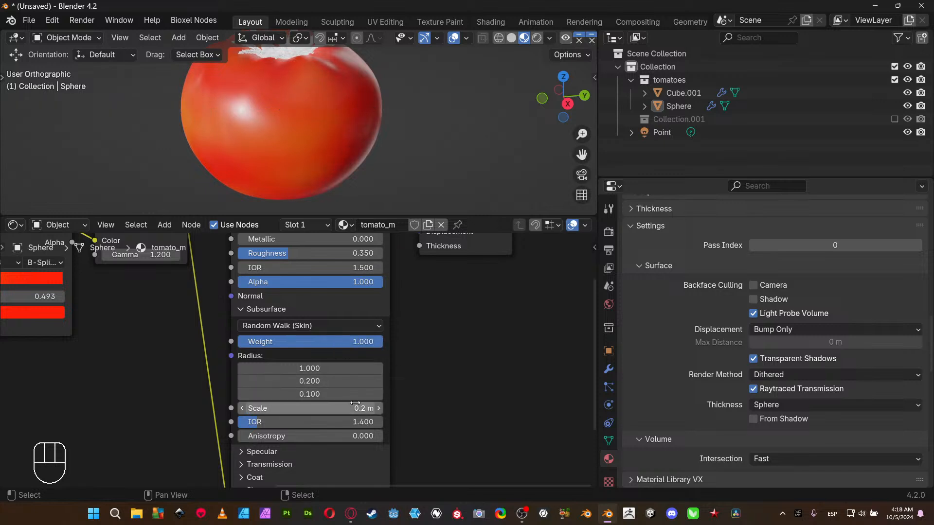
middle_drag(327, 157, 330, 197)
- Join the Texture Coordinate, Mapping and Noise Texture nodes in a frame
scroll(292, 388, down, 5)
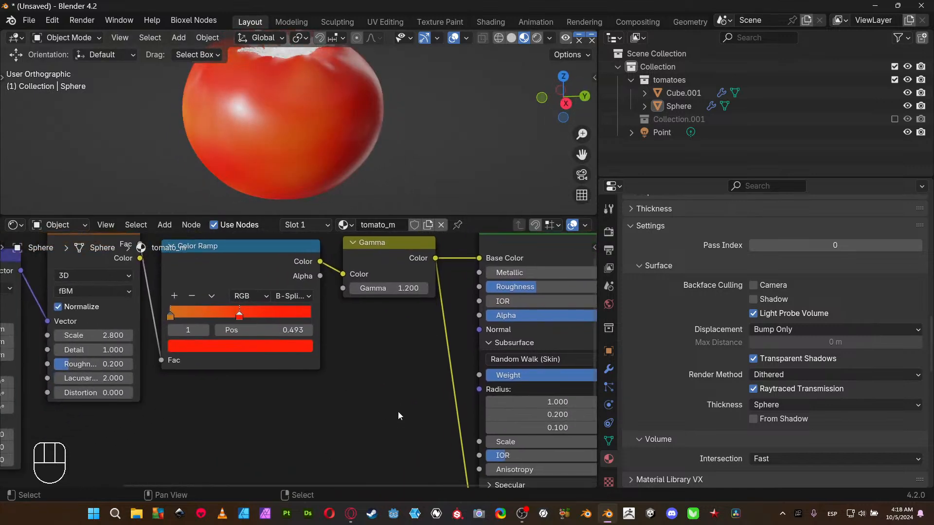
middle_drag(186, 387, 276, 403)
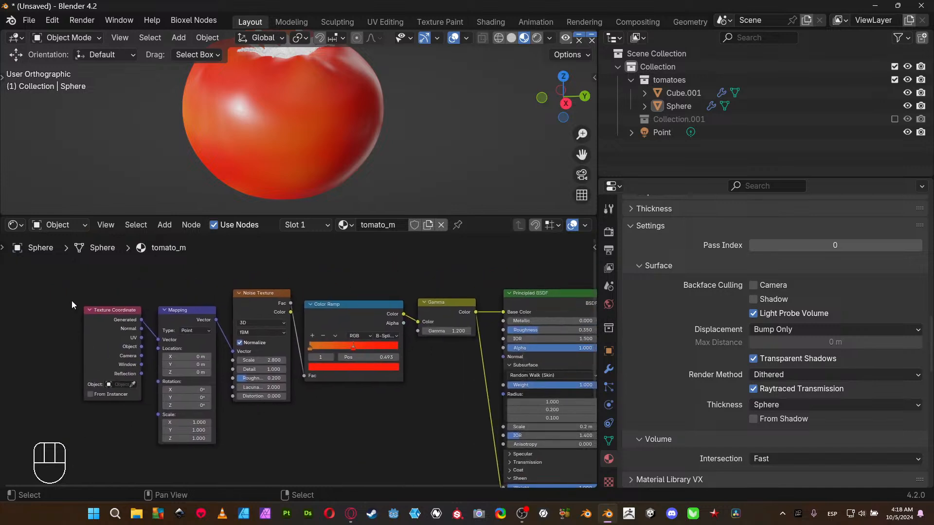
drag(64, 275, 269, 438)
key(ctrl+j)
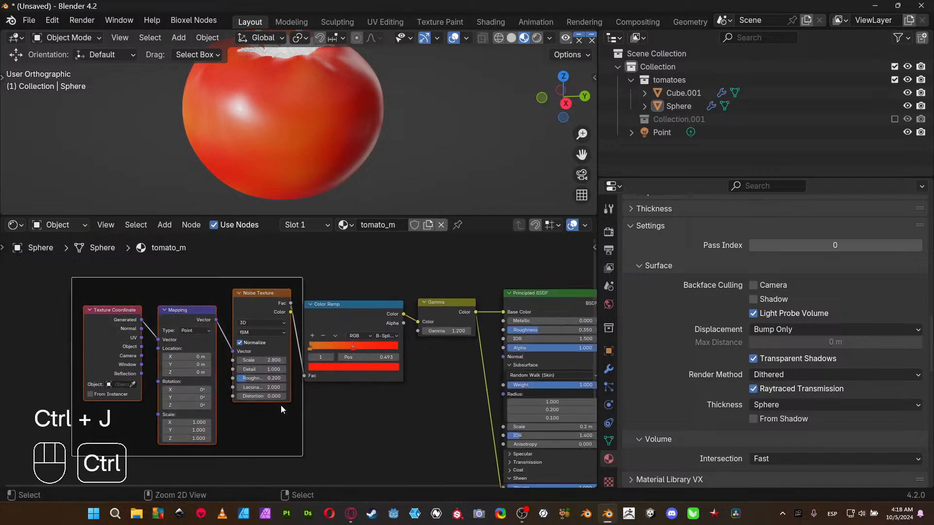
- Align the framed Texture Coordinate, Mapping and Noise Texture nodes in a row by scaling them to 0 on Y
click(130, 325)
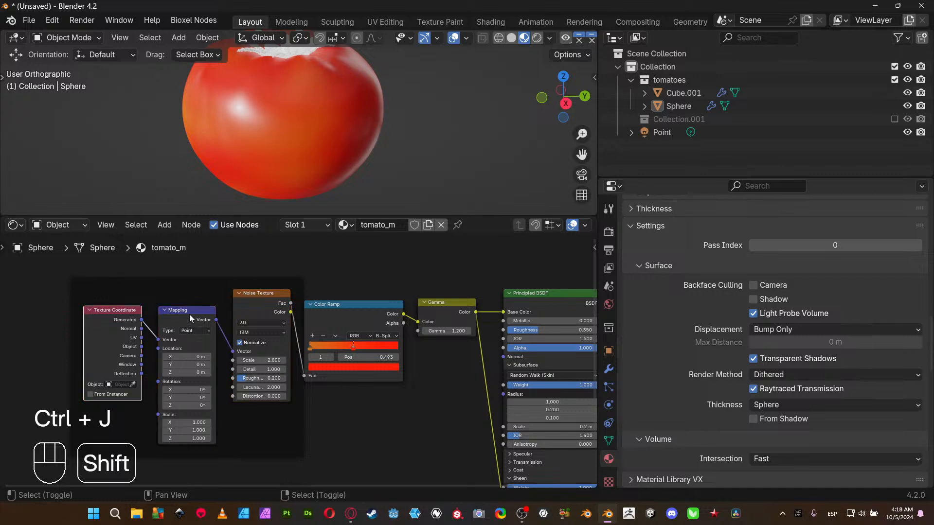
shift+click(189, 314)
shift+click(261, 307)
key(s)
key(y)
key(KP_0)
key(KP_Enter)
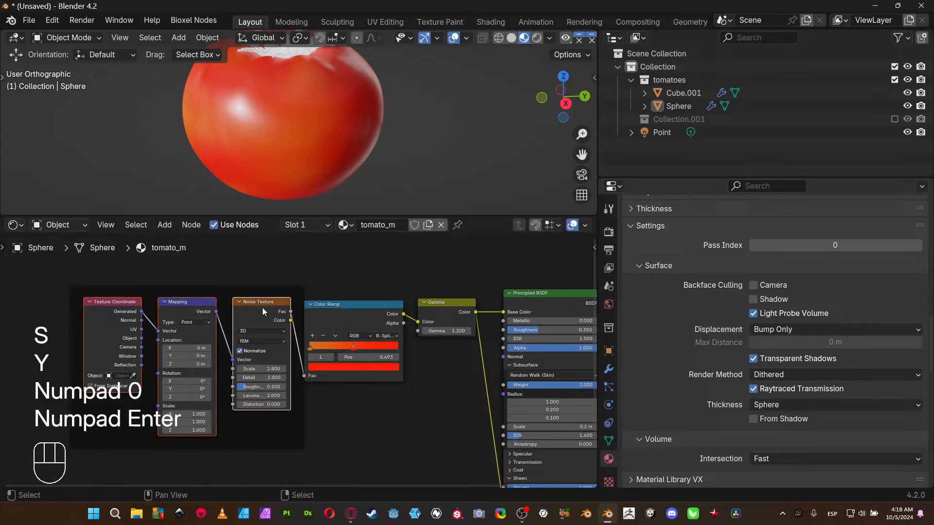
- Move the framed nodes, the Color Ramp and the Gamma node up and to the left, spacing them out before the Principled BSDF
drag(250, 294, 178, 267)
drag(347, 317, 307, 280)
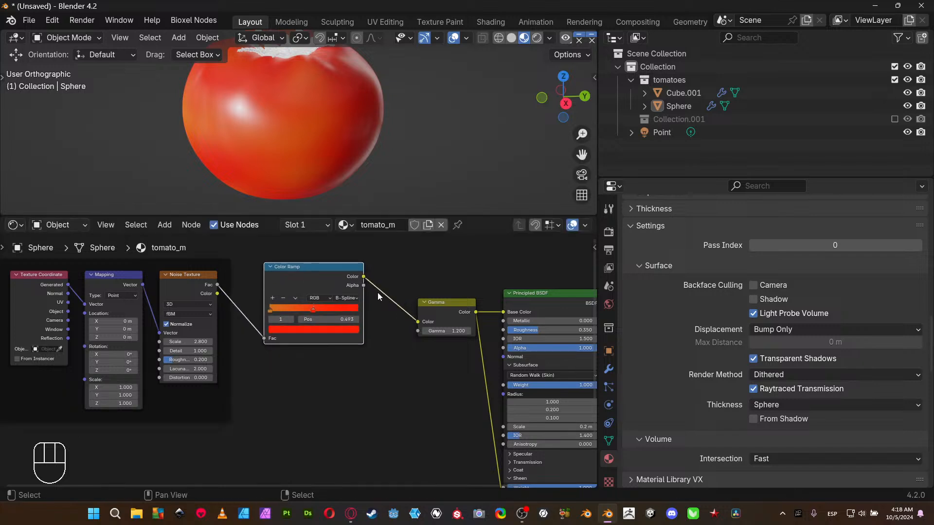
drag(446, 302, 412, 275)
middle_drag(387, 344, 390, 294)
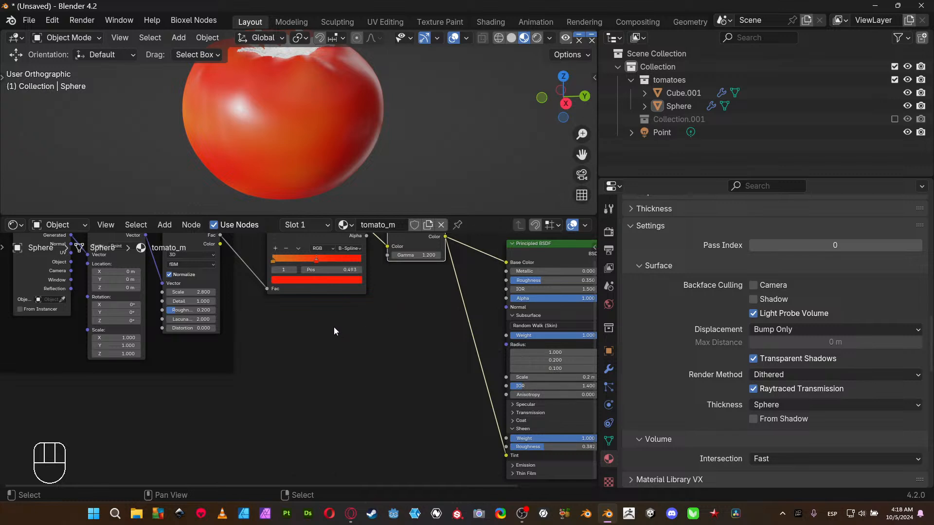
middle_drag(334, 326, 366, 371)
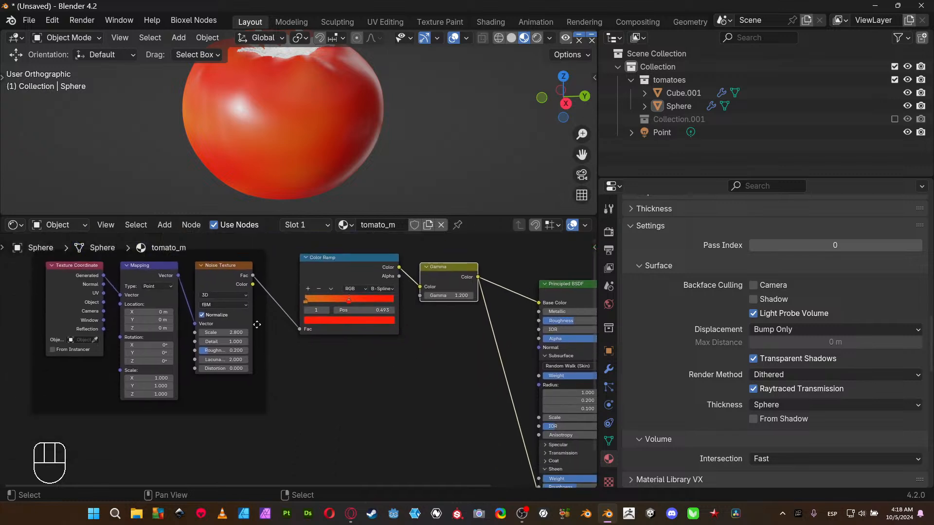
- Add a second Noise Texture node below the Color Ramp
middle_drag(325, 424, 300, 370)
key(shift+a)
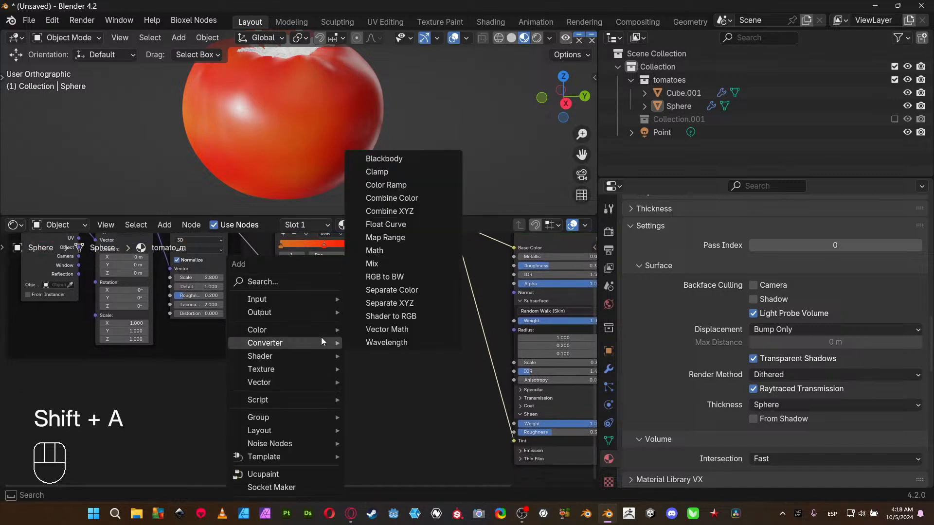
mouse_move(302, 369)
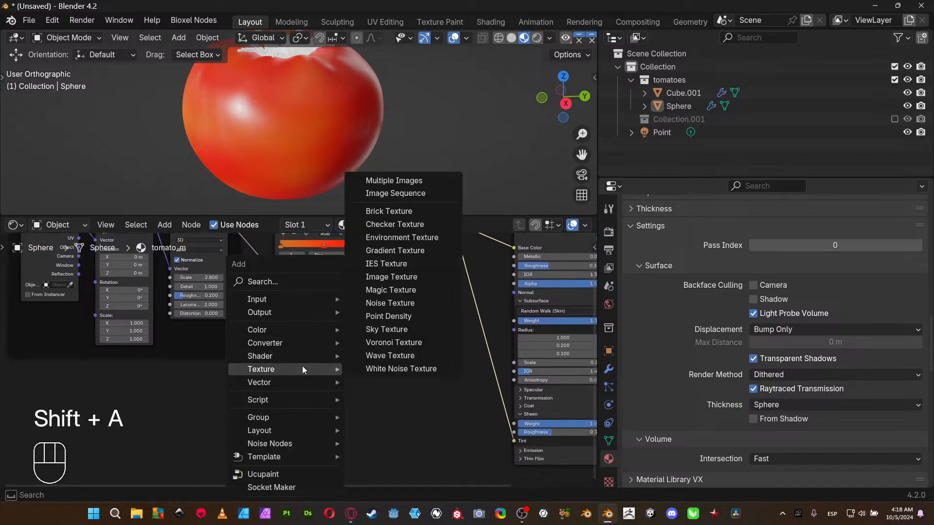
click(390, 304)
click(307, 317)
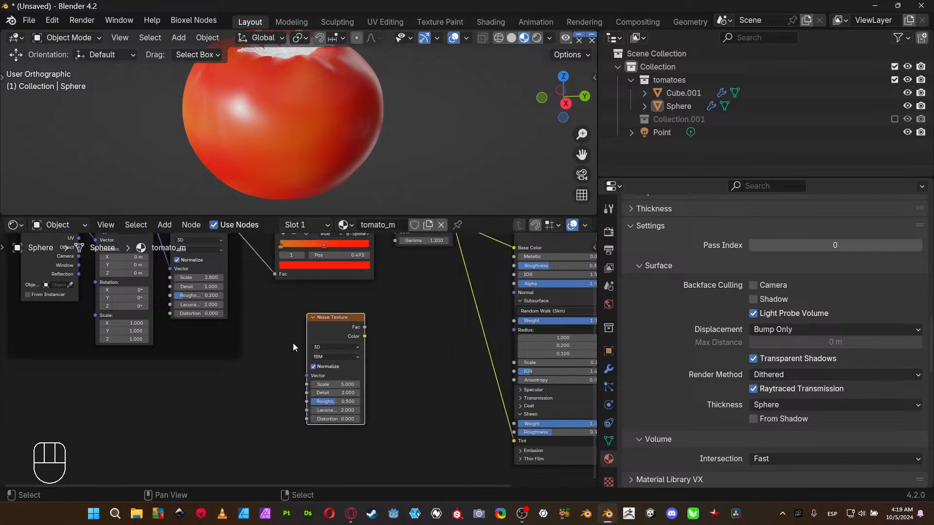
- Add a Bump node between the new Noise Texture and the Principled BSDF
middle_drag(324, 325, 237, 377)
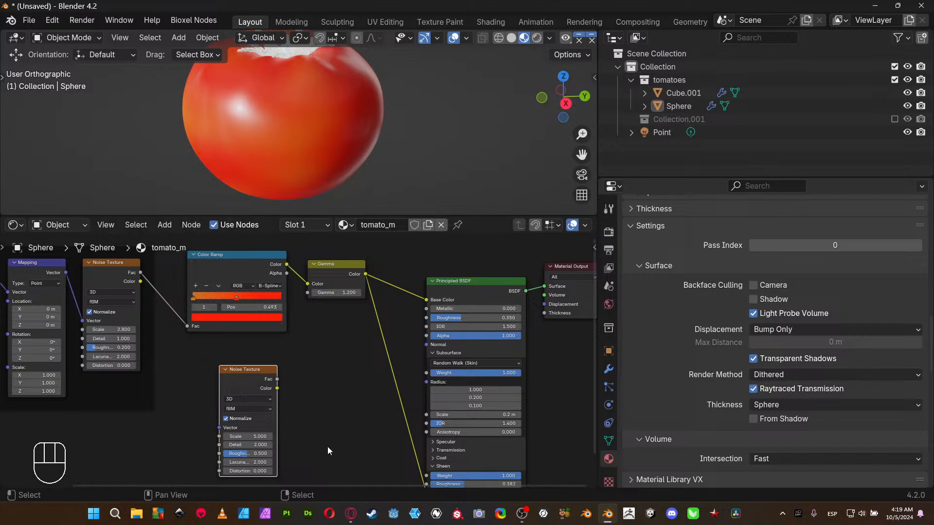
middle_drag(373, 130, 301, 138)
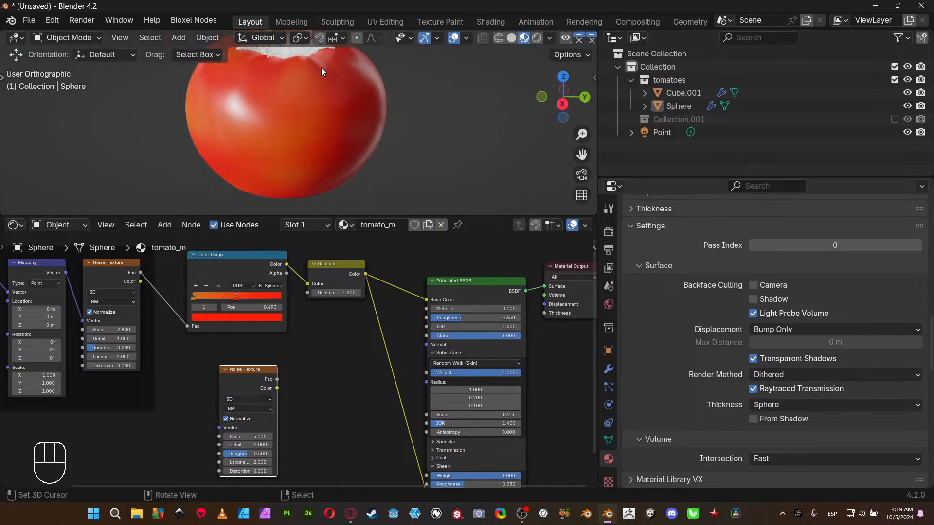
middle_drag(304, 103, 357, 111)
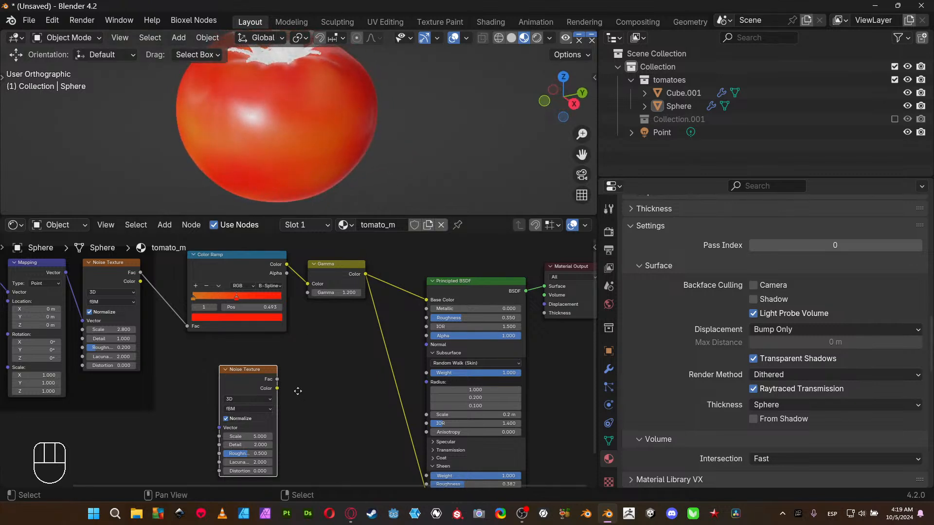
middle_drag(298, 389, 296, 362)
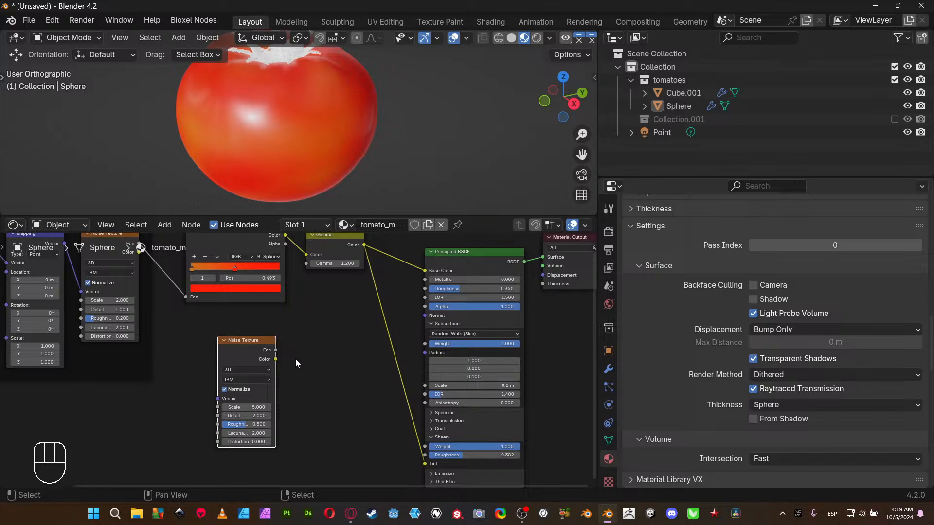
middle_drag(287, 380, 281, 340)
key(shift+a)
mouse_move(302, 349)
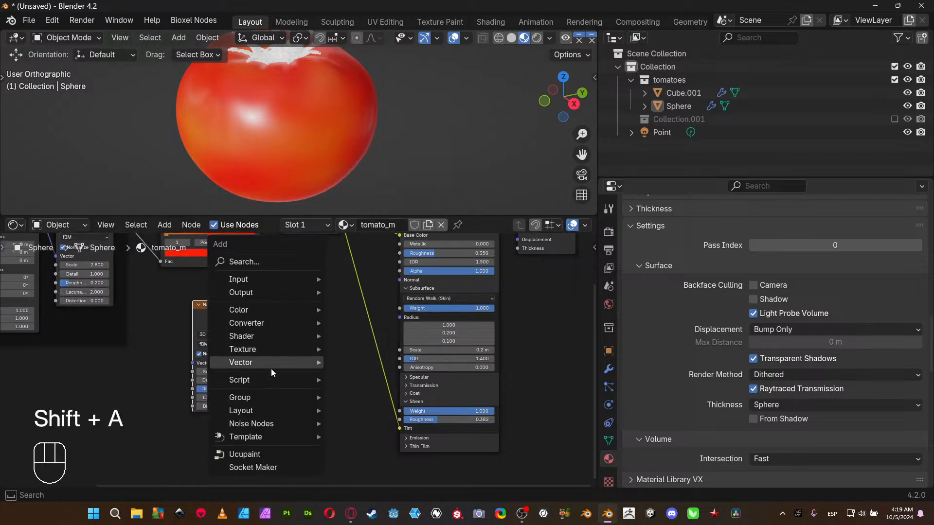
mouse_move(271, 364)
click(374, 363)
click(280, 336)
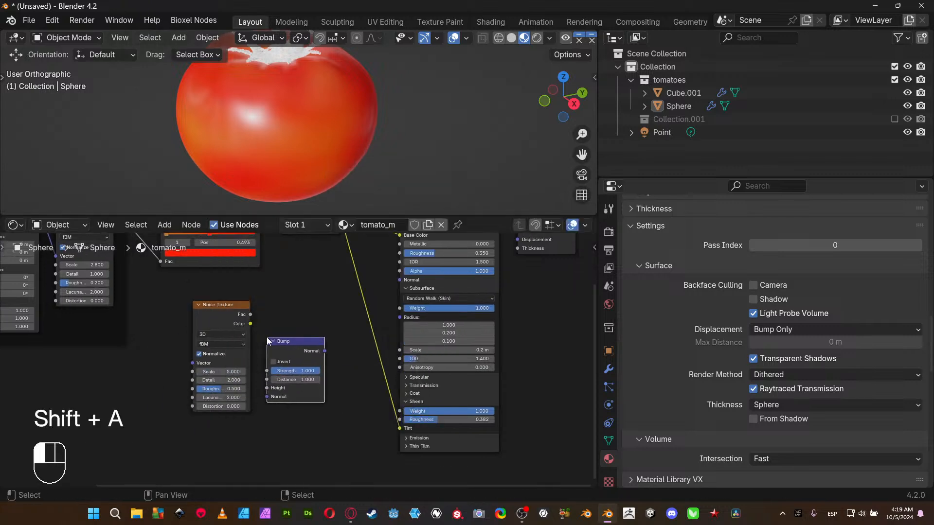
- Move the second Noise Texture down beside the Bump node and give it linked Texture Coordinate and Mapping nodes
middle_drag(227, 308, 275, 310)
drag(271, 310, 270, 350)
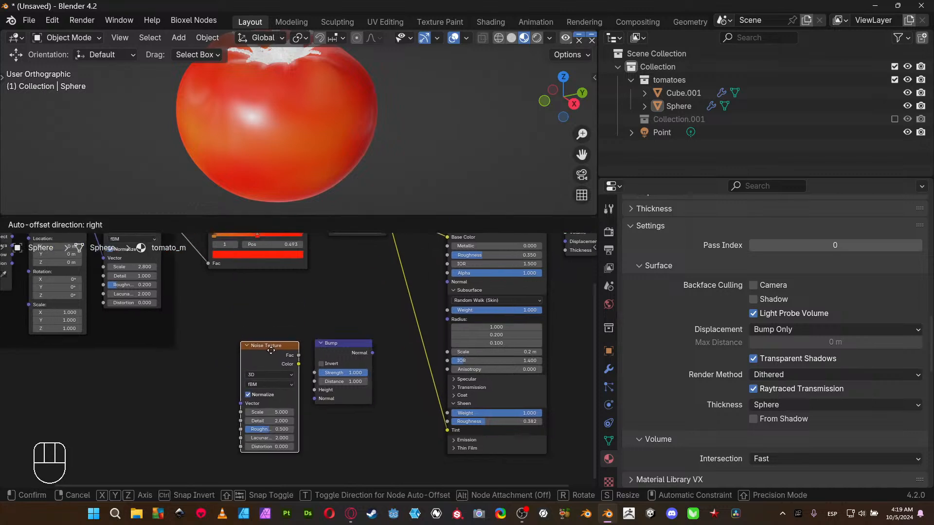
key(ctrl+t)
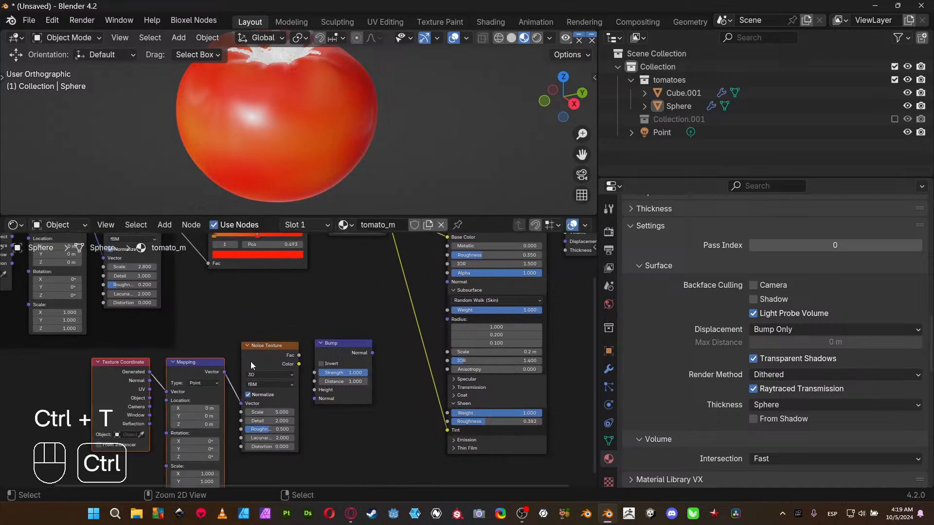
- Link the second Noise Texture's Fac to the Bump Height and the Bump Normal to the Principled BSDF's Normal
middle_drag(282, 327, 218, 310)
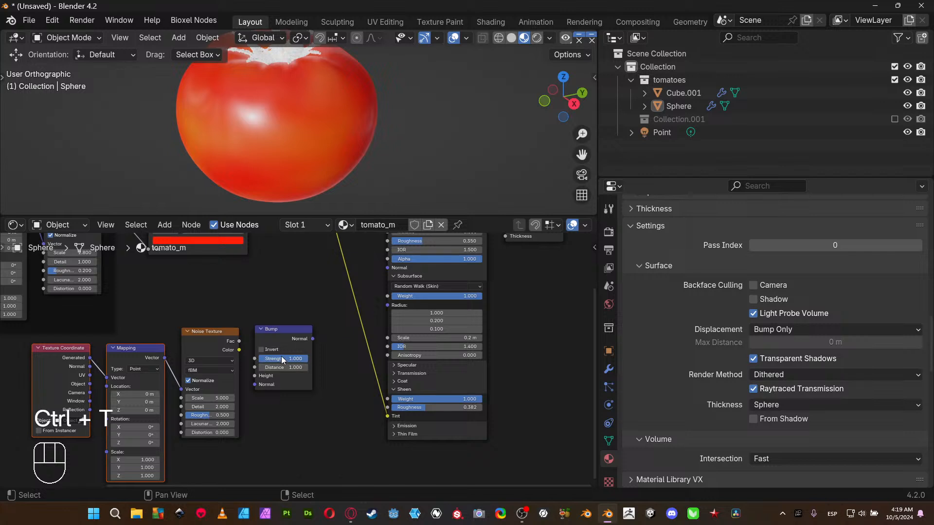
drag(239, 341, 254, 375)
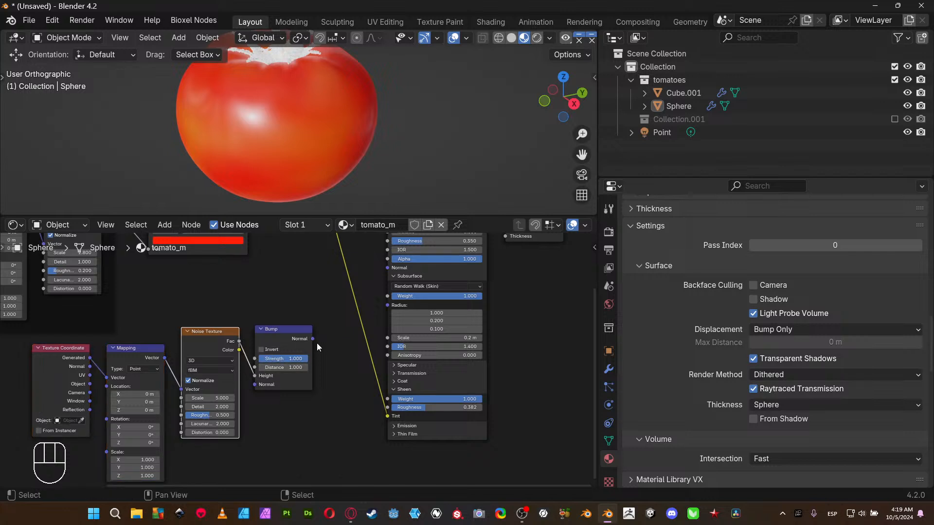
middle_drag(294, 301, 234, 310)
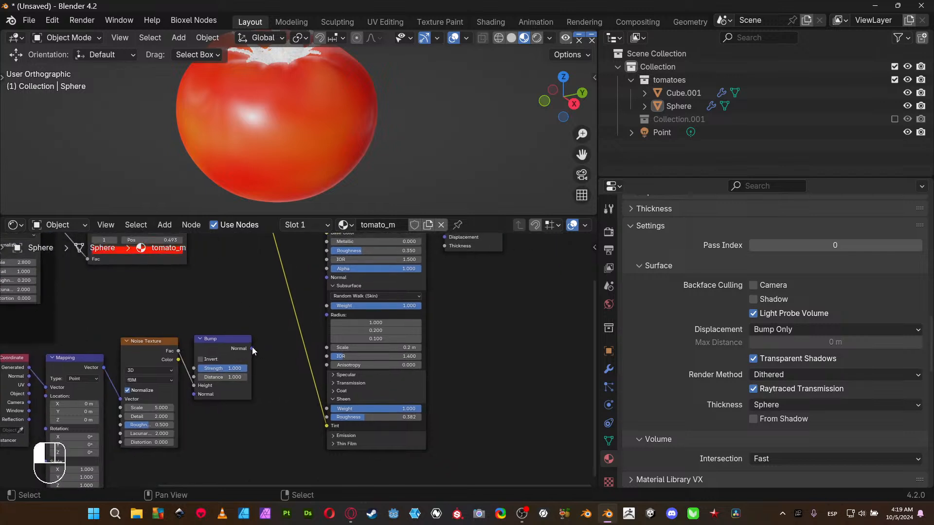
drag(251, 348, 263, 328)
drag(291, 278, 326, 288)
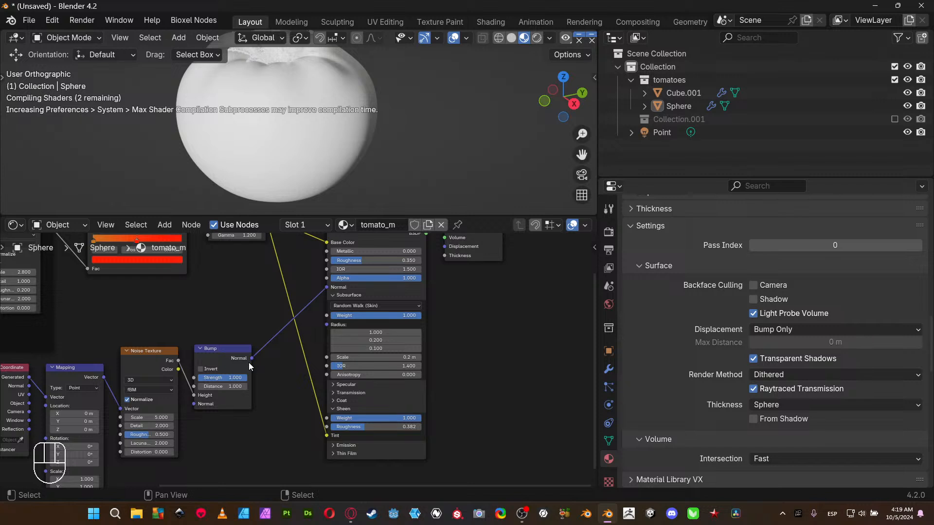
click(246, 374)
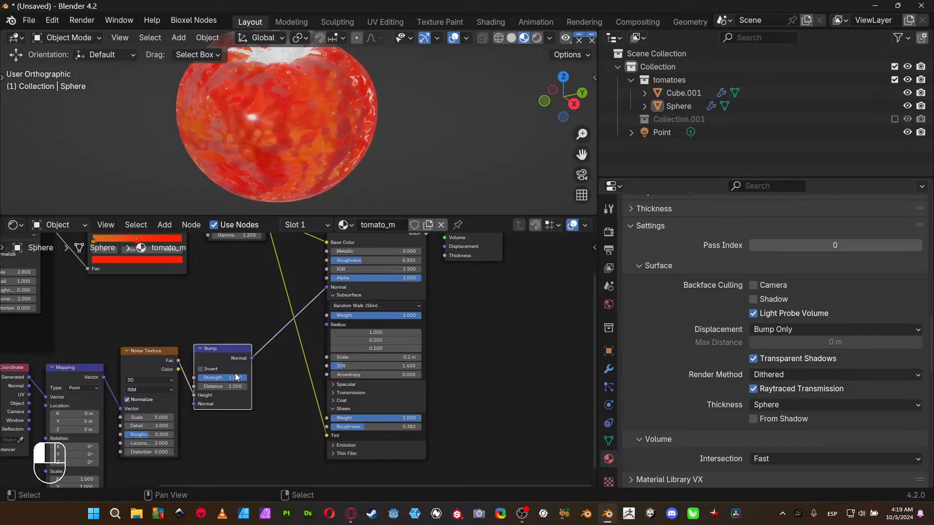
- Set the Bump node's Strength to 0.1 and the Detail of the Noise Texture feeding it to 0.5
double_click(223, 378)
text(.1)
key(Return)
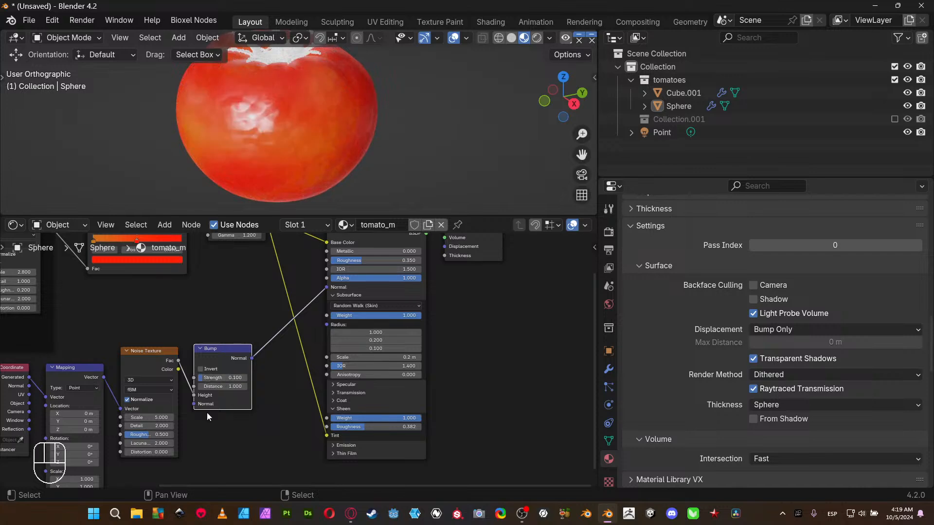
middle_drag(215, 432, 319, 376)
scroll(308, 370, up, 2)
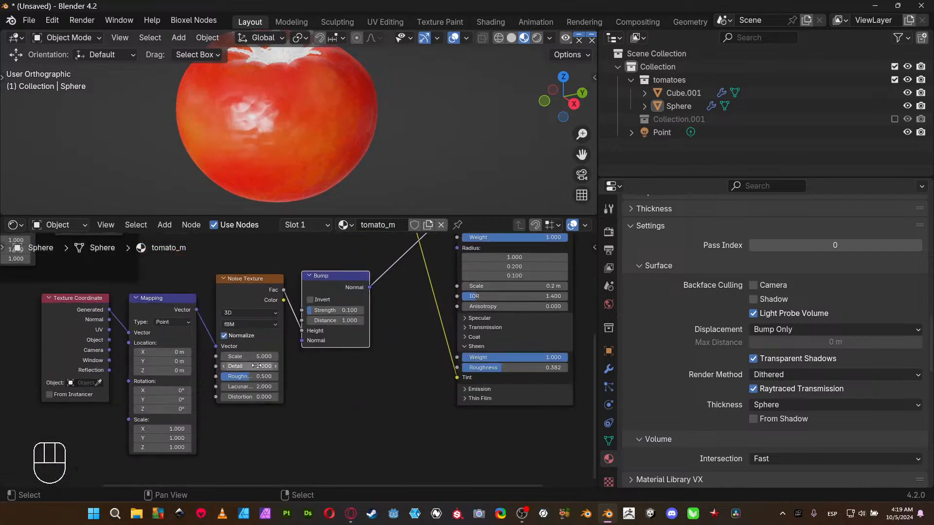
double_click(256, 365)
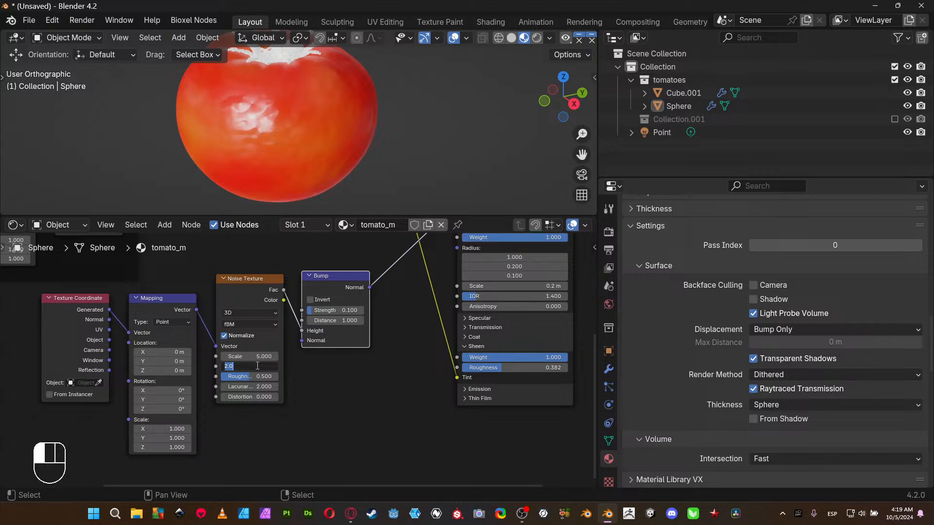
text(0.5)
key(Return)
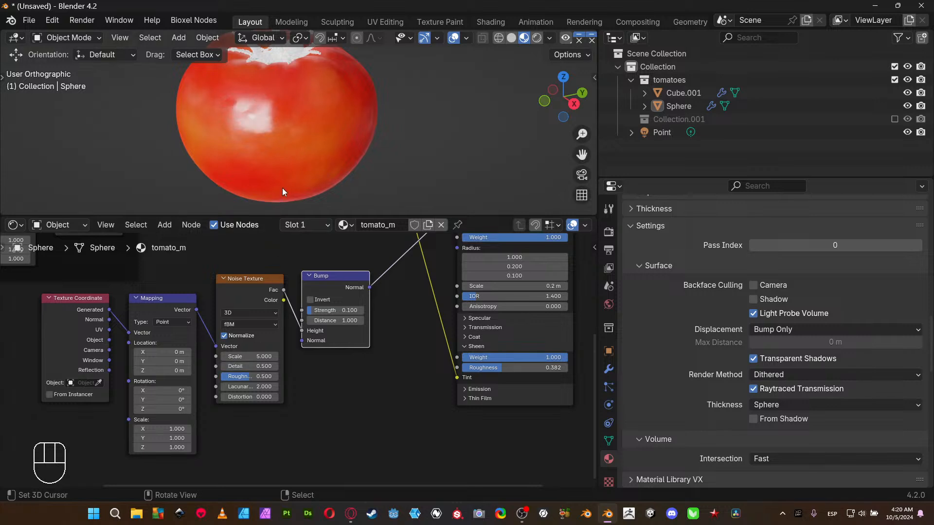
- Set the Bump node's Distance to 0.1 and raise its Strength to about 0.192
mouse_move(282, 188)
middle_down()
mouse_move(313, 109)
mouse_move(339, 108)
mouse_move(221, 123)
middle_up()
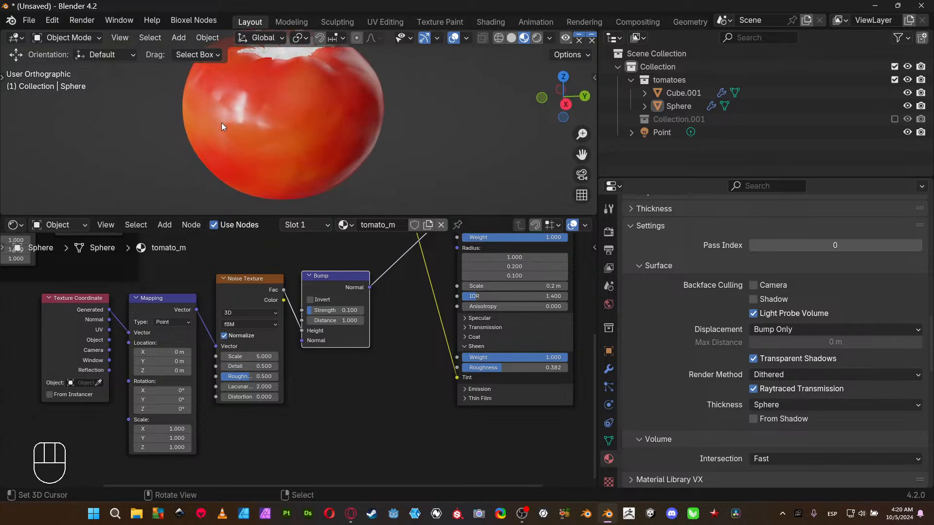
scroll(231, 126, up, 2)
click(333, 320)
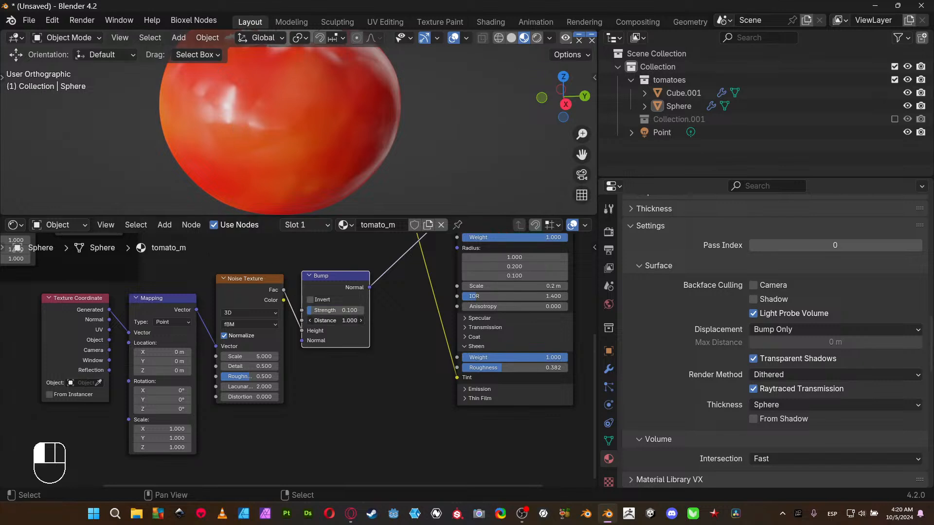
text(0.1)
key(Return)
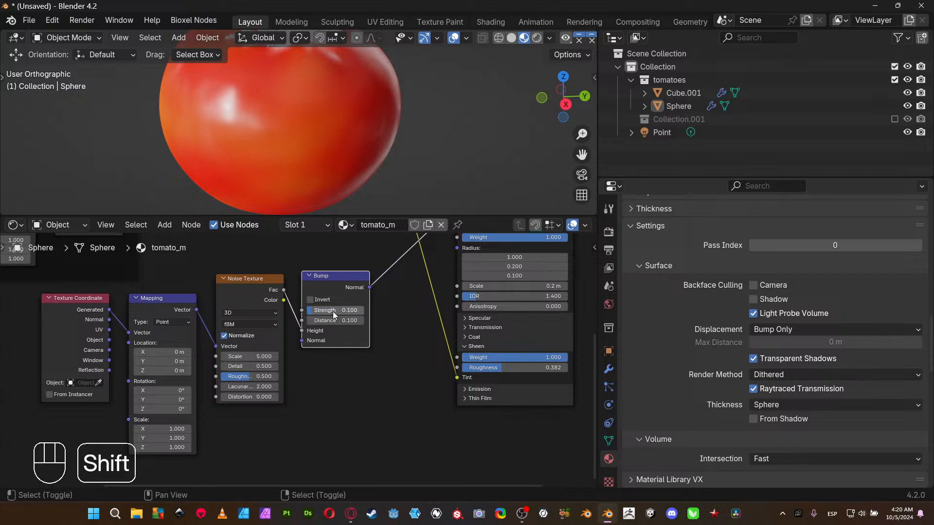
shift+drag(333, 310, 361, 310)
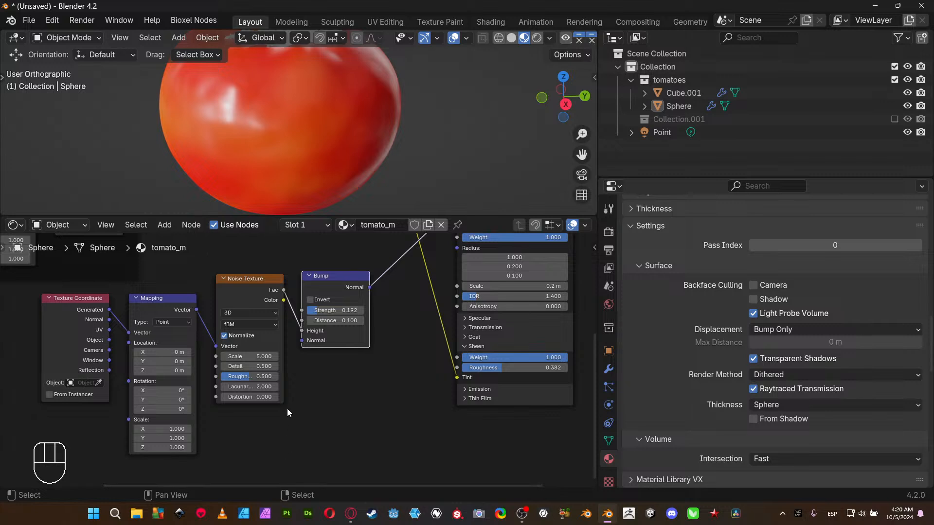
- Set the bump Noise Texture's Scale to 3 and check the whole tomato in a maximized viewport
scroll(298, 412, up, 1)
middle_drag(295, 397, 281, 426)
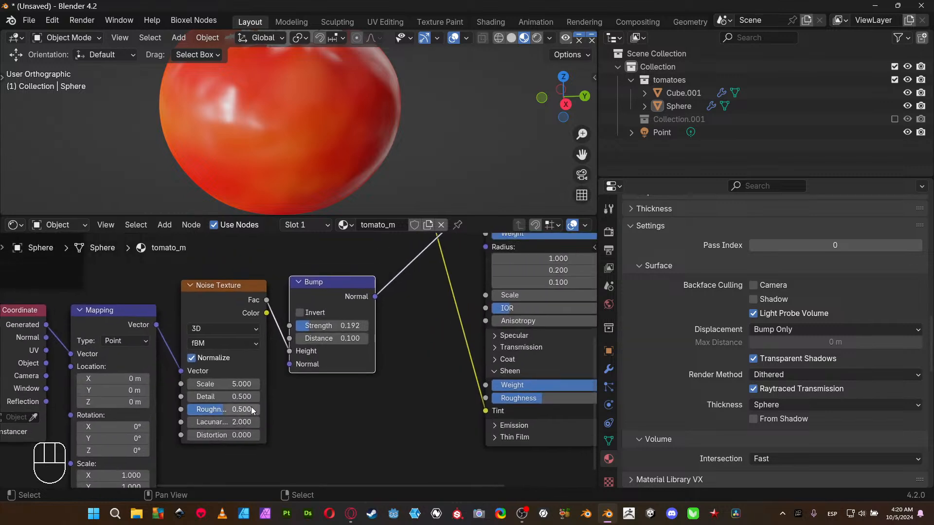
drag(233, 386, 214, 386)
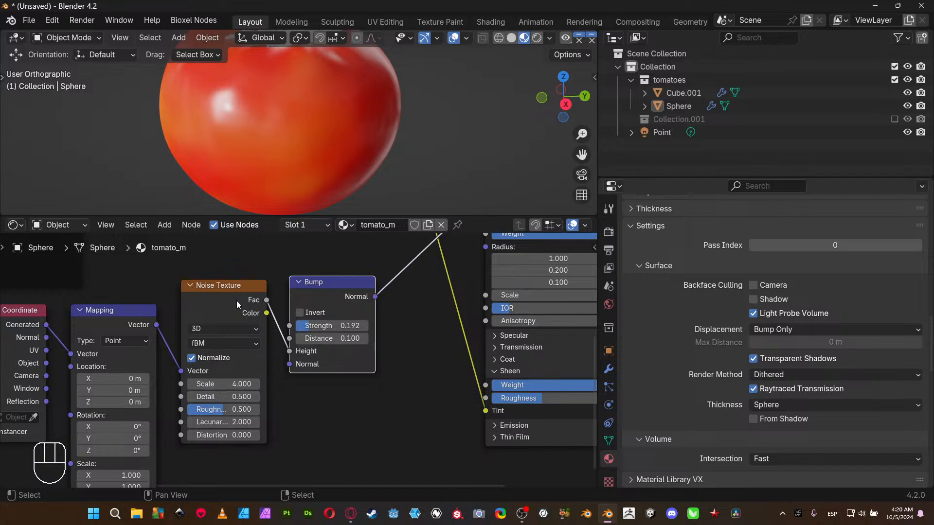
click(231, 385)
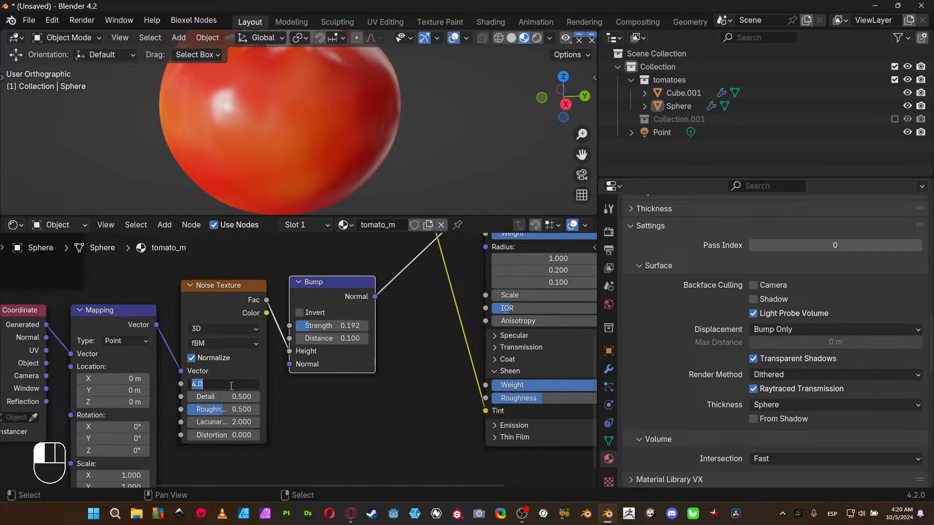
text(3)
key(Return)
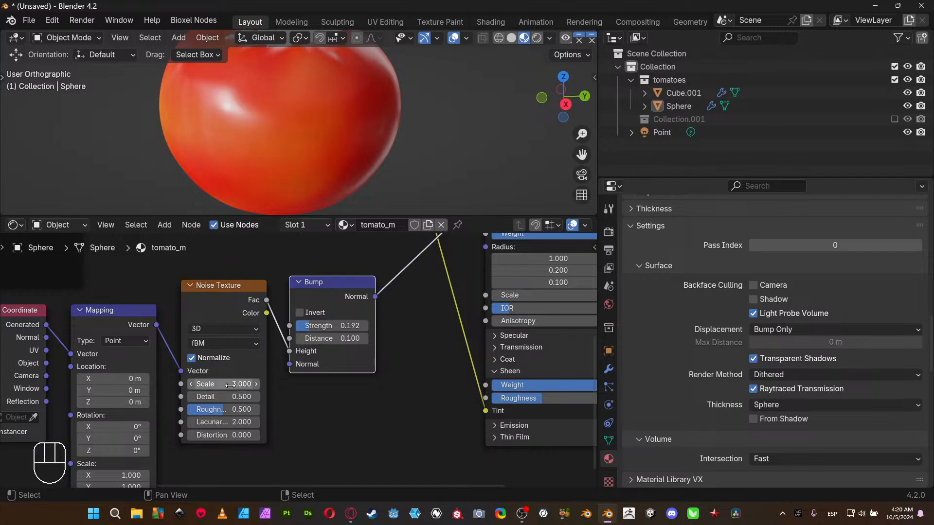
key(ctrl+space)
mouse_move(390, 173)
middle_down()
mouse_move(469, 194)
mouse_move(573, 141)
mouse_move(512, 115)
mouse_move(319, 198)
mouse_move(294, 136)
mouse_move(378, 170)
mouse_move(413, 173)
mouse_move(318, 217)
mouse_move(369, 229)
mouse_move(391, 178)
middle_up()
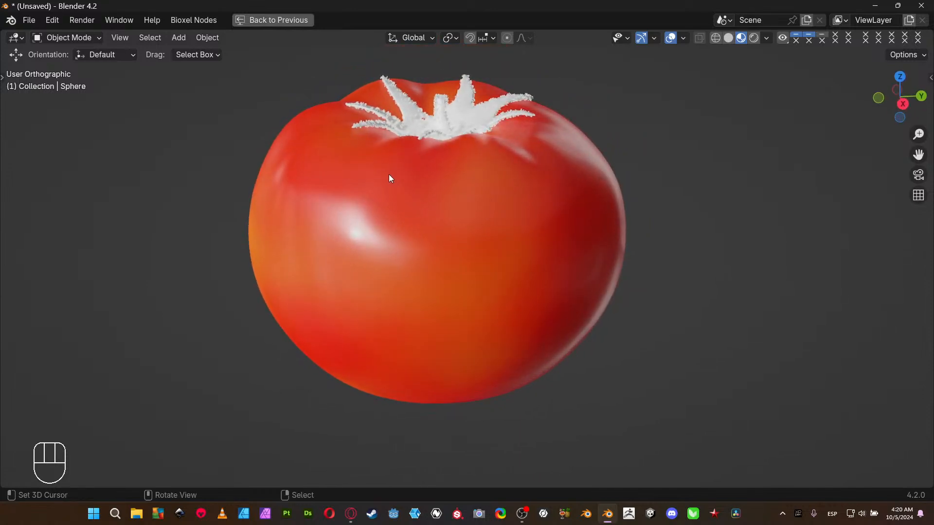
key(ctrl+space)
- Select the bump's Texture Coordinate, Mapping and Noise Texture nodes and move them left, away from the Bump node
middle_drag(363, 329, 363, 424)
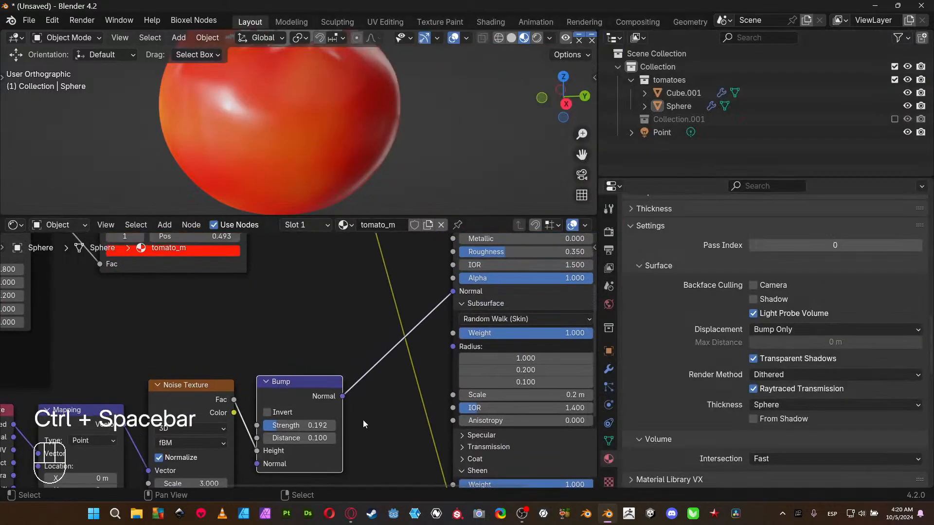
scroll(362, 419, down, 2)
middle_drag(332, 398, 390, 356)
drag(65, 360, 350, 412)
drag(363, 363, 377, 396)
middle_drag(275, 392, 428, 366)
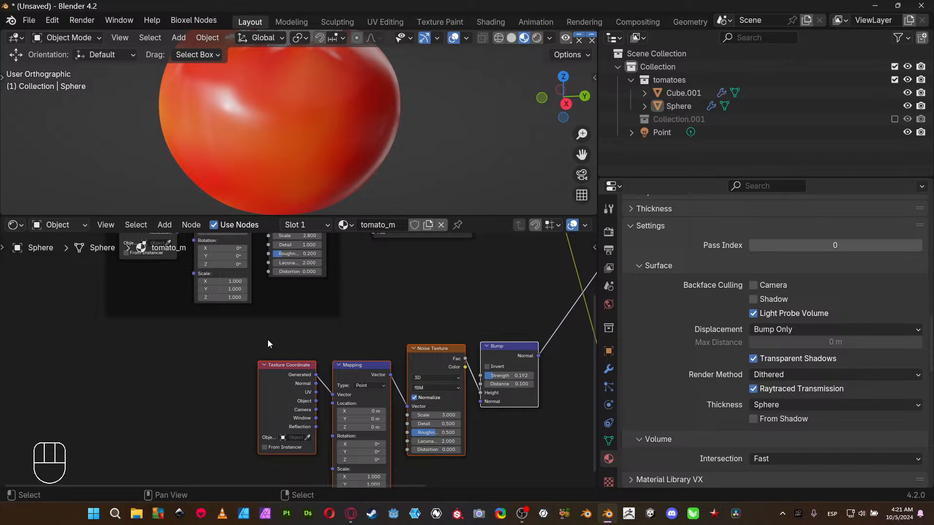
drag(248, 341, 321, 373)
click(307, 362)
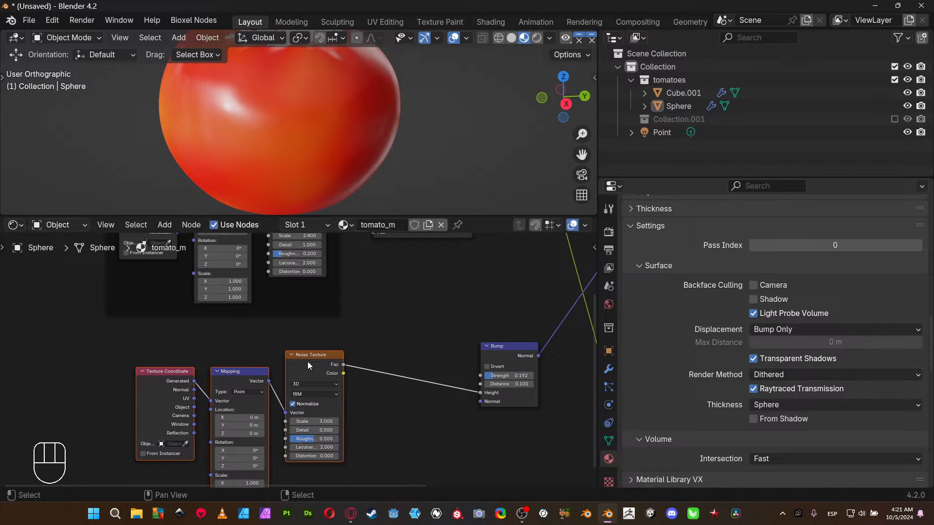
- Align the three selected bump texture nodes in one row and join them in a frame
key(s)
key(y)
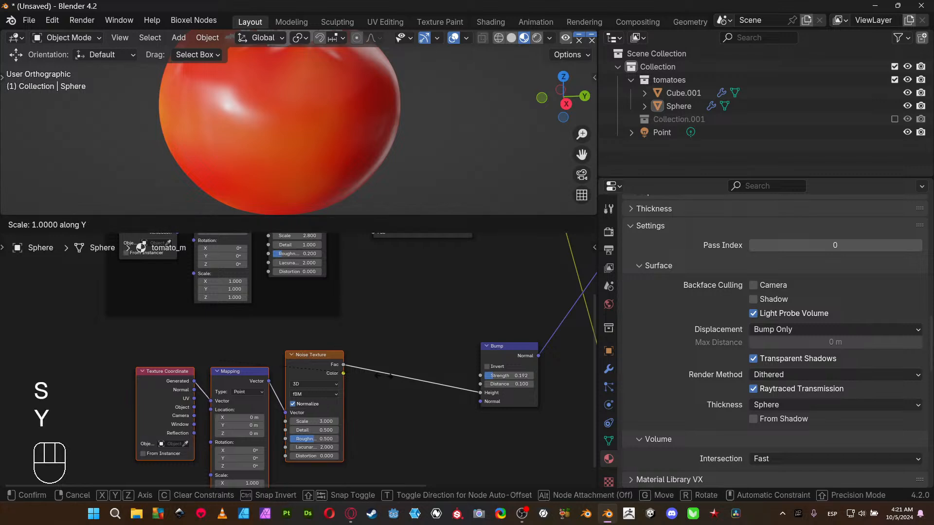
key(KP_0)
key(KP_Enter)
key(g)
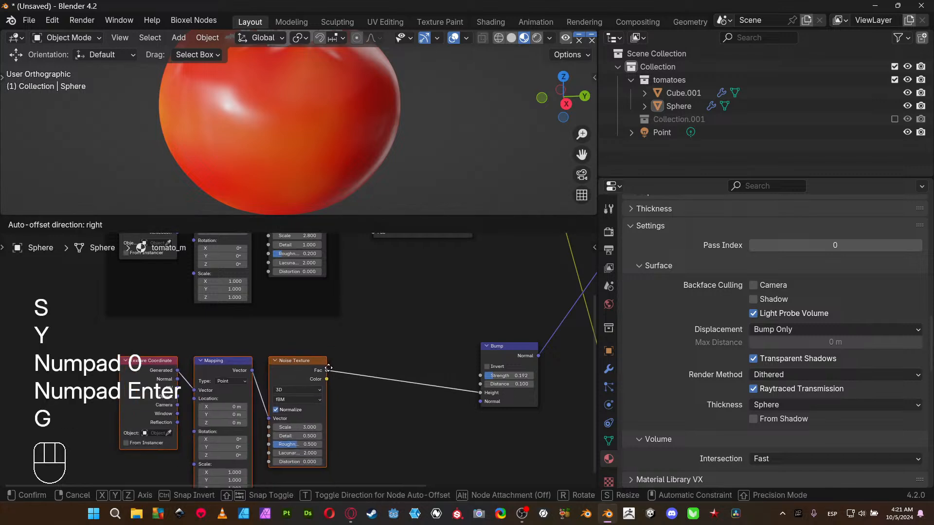
click(362, 320)
key(ctrl+j)
- Move the framed bump texture nodes and the Bump node further down to free space below the color nodes
middle_drag(428, 348, 266, 365)
drag(339, 371, 375, 358)
middle_drag(369, 339, 364, 386)
middle_drag(318, 350, 404, 301)
middle_drag(267, 386, 371, 263)
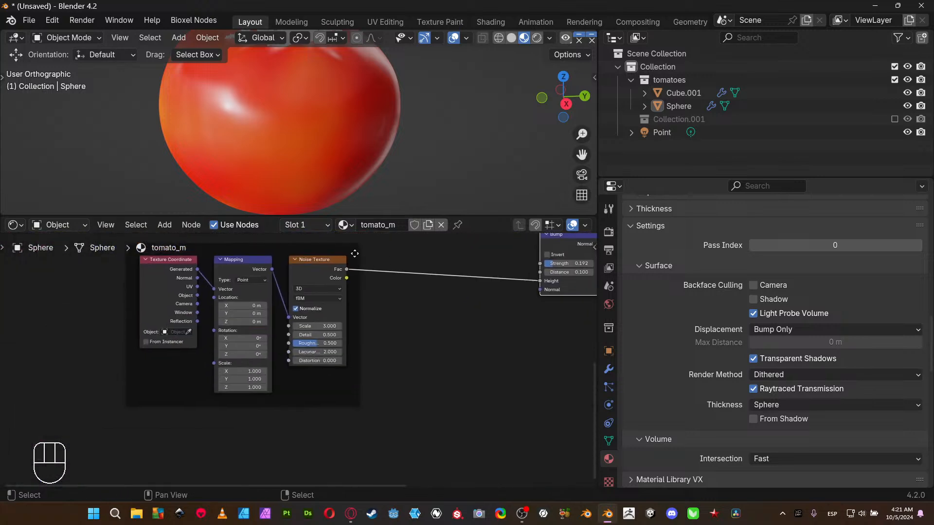
drag(355, 253, 338, 408)
middle_drag(431, 266, 352, 346)
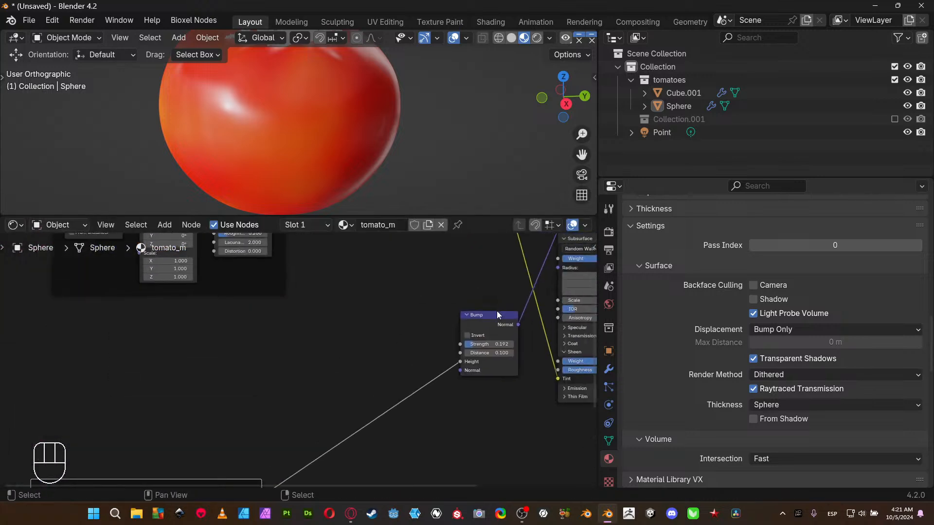
drag(496, 315, 472, 362)
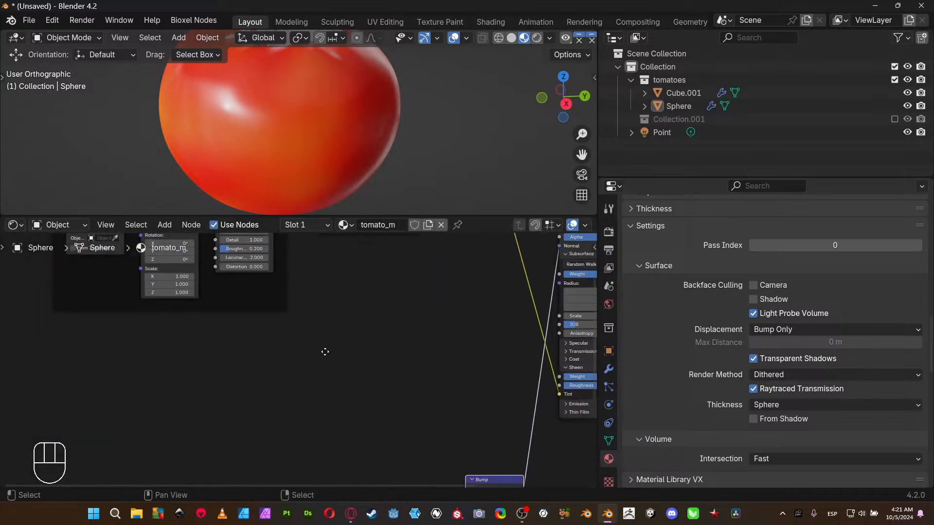
- Add a third Noise Texture in the freed space with linked Texture Coordinate and Mapping nodes
key(shift+a)
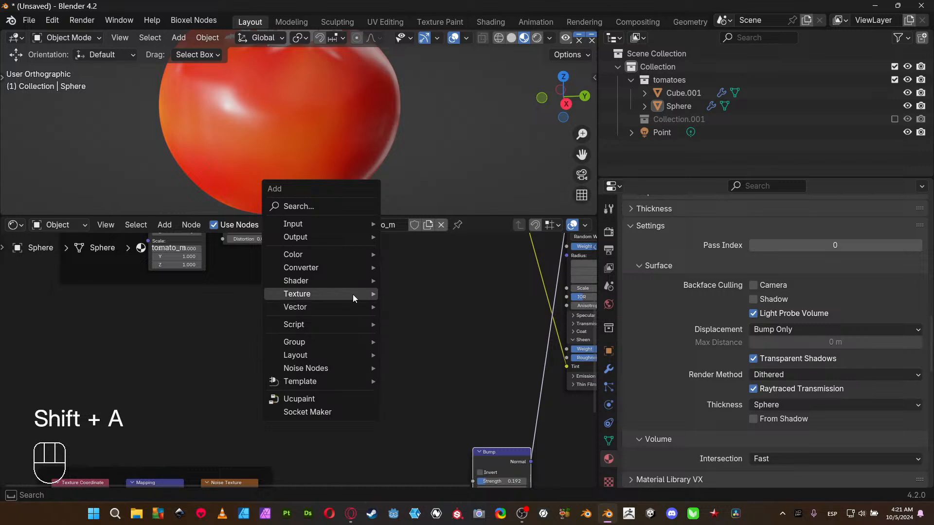
mouse_move(356, 272)
mouse_move(328, 295)
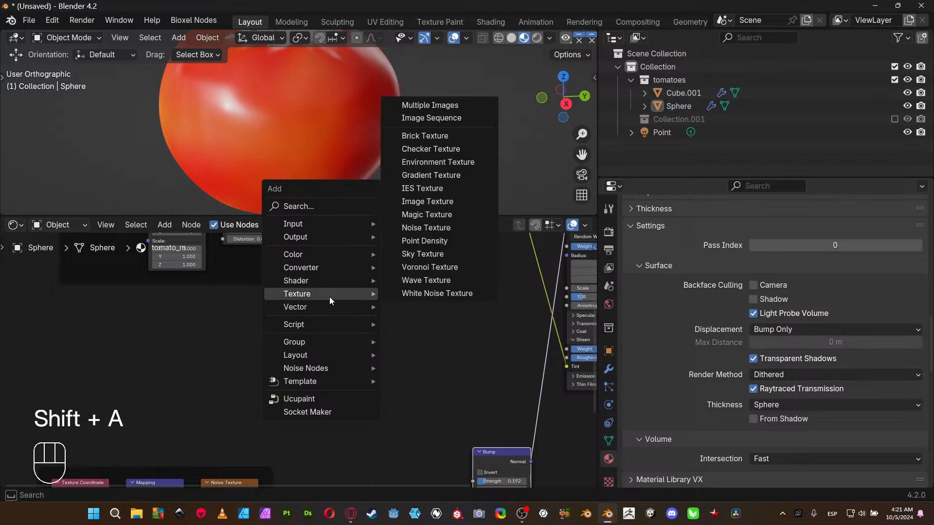
click(426, 228)
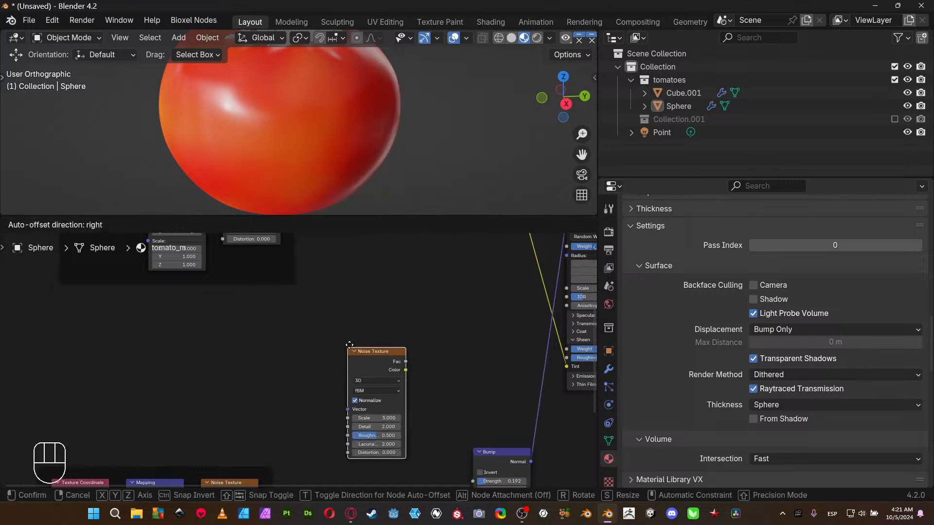
click(354, 284)
key(ctrl+t)
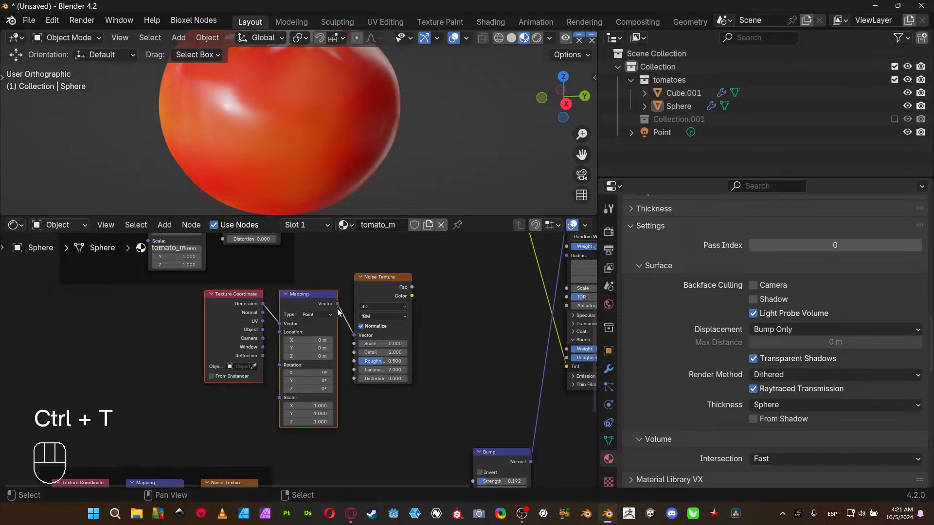
- Move the new Noise Texture with its Texture Coordinate and Mapping nodes to just below the existing Color Ramp
drag(183, 319, 526, 389)
drag(380, 290, 470, 262)
middle_drag(497, 327, 364, 381)
drag(345, 304, 242, 371)
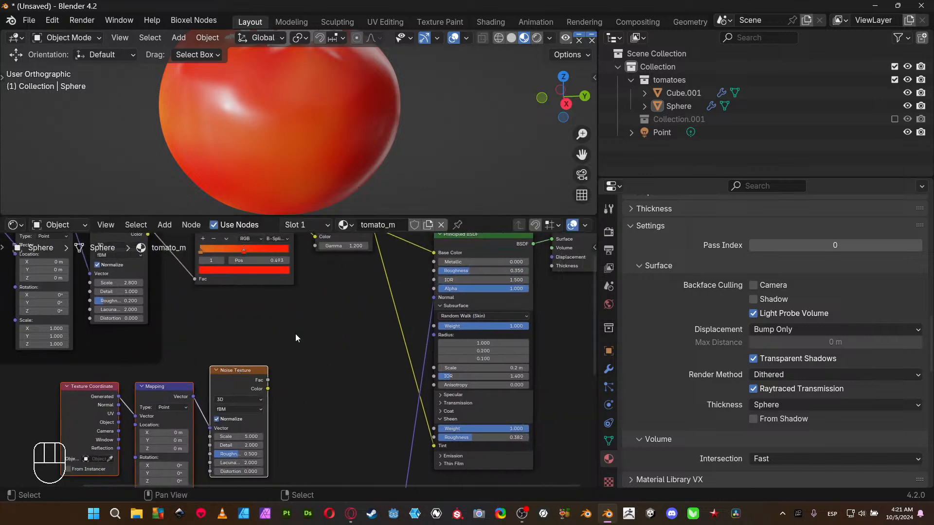
- Add a Color Ramp beside the third Noise Texture and link the noise Fac through it to the Principled BSDF's Roughness
key(shift+a)
mouse_move(273, 298)
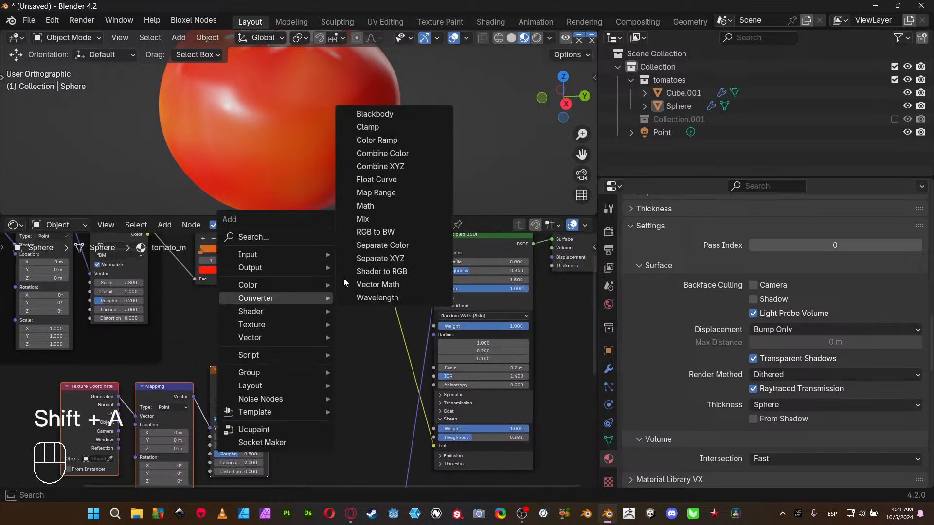
click(374, 141)
click(286, 352)
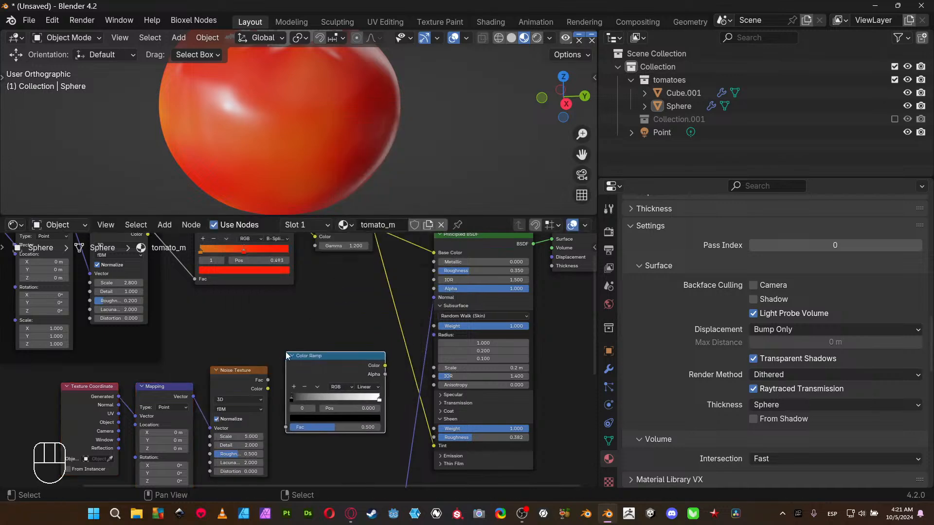
drag(268, 380, 286, 427)
middle_drag(367, 342, 357, 371)
drag(374, 395, 421, 301)
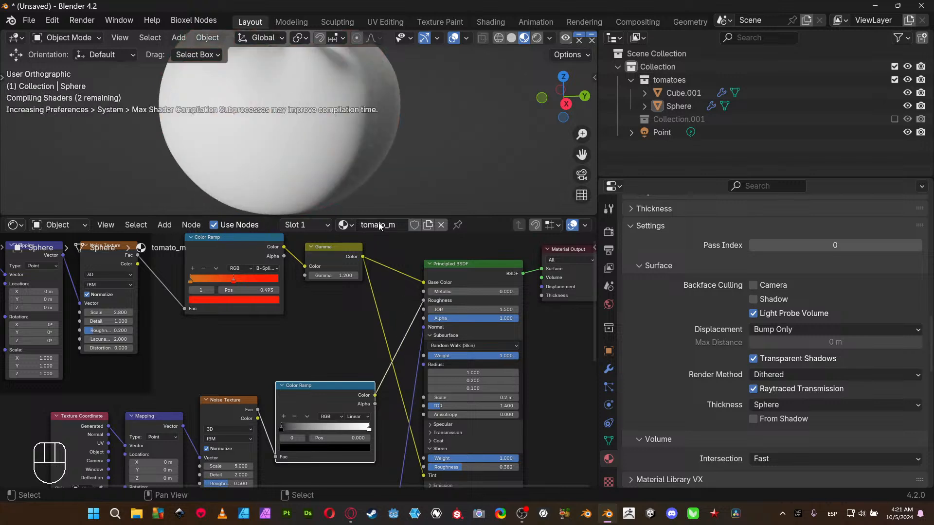
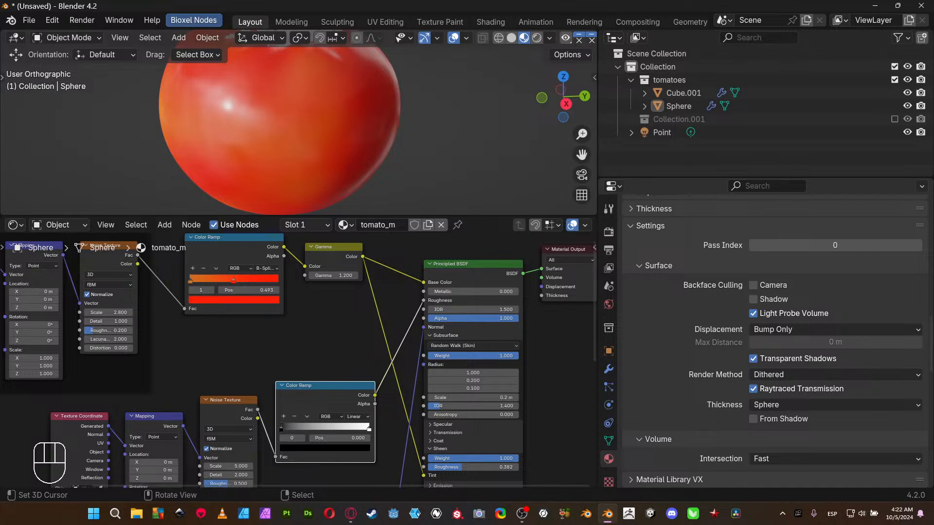
- Enlarge the 3D viewport area above the node editor to fit the whole tomato
scroll(287, 362, up, 3)
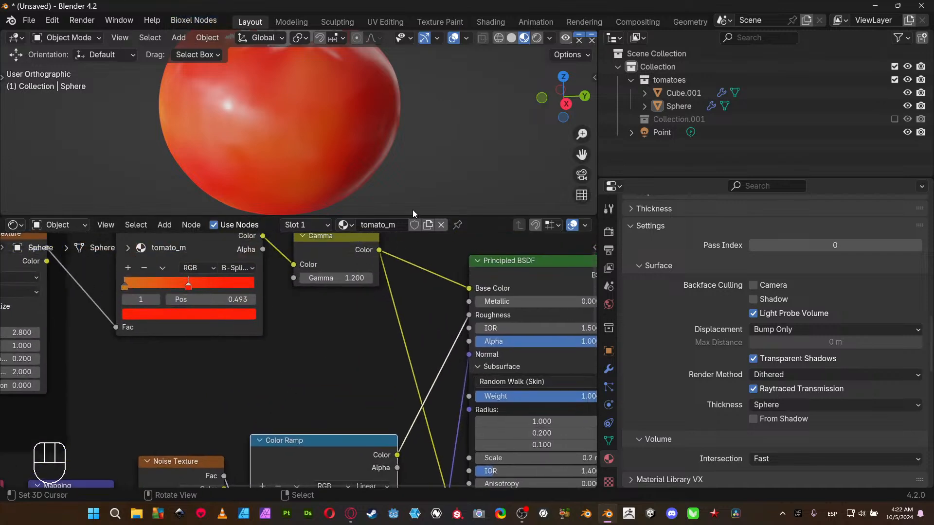
shift+middle_drag(402, 113, 392, 156)
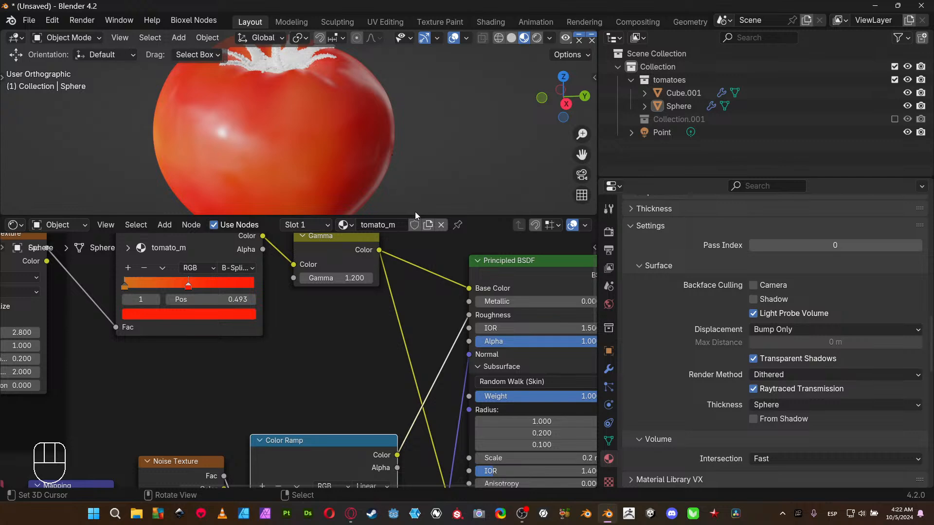
drag(413, 218, 359, 346)
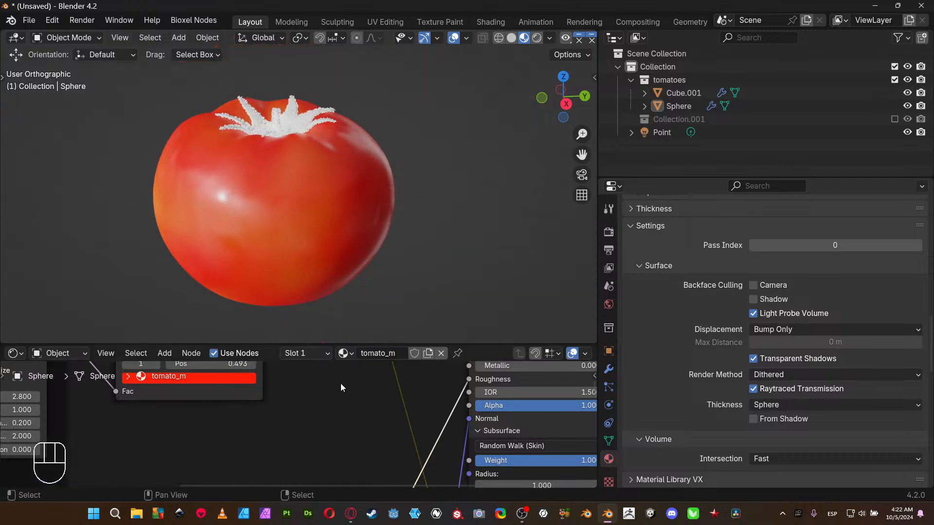
- Set the Gamma node's value to 1 and inspect the tomato's color up close
middle_drag(341, 383, 296, 493)
scroll(307, 390, up, 4)
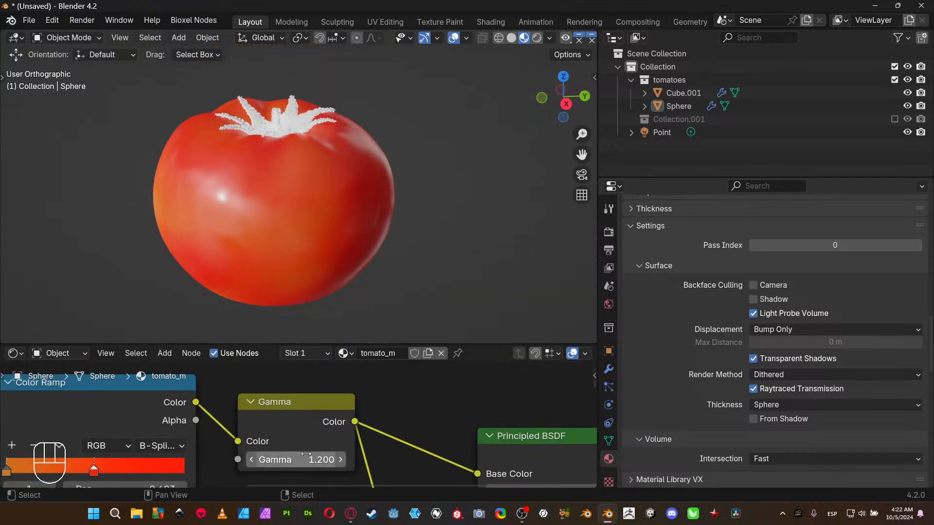
drag(306, 455, 308, 455)
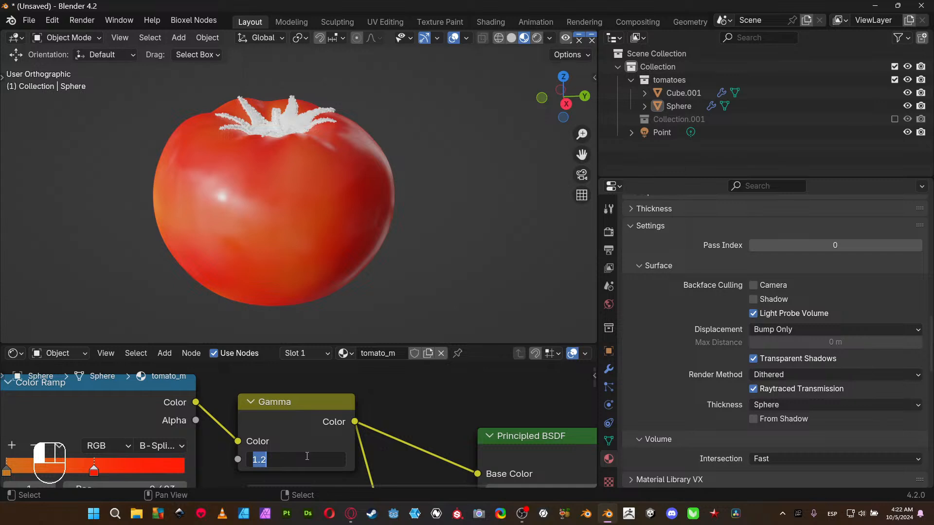
text(1)
key(Return)
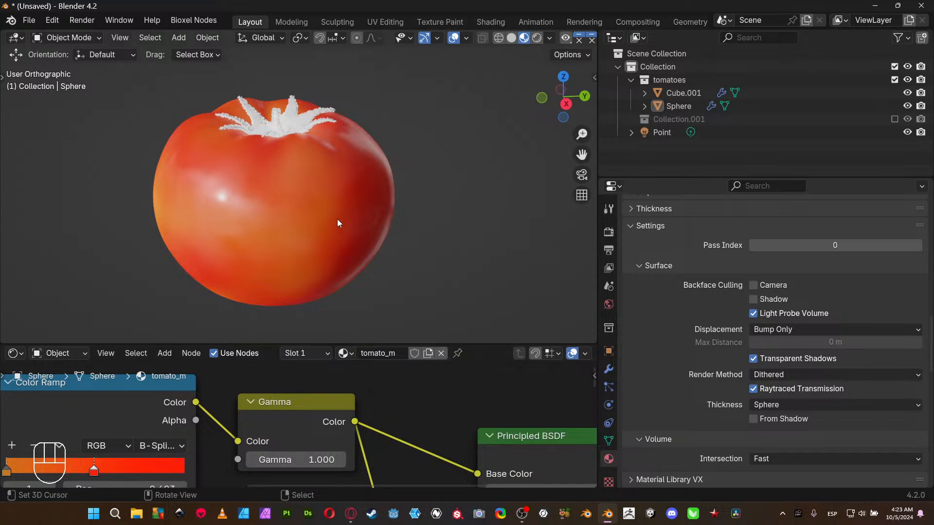
scroll(336, 219, up, 3)
shift+middle_drag(357, 250, 352, 206)
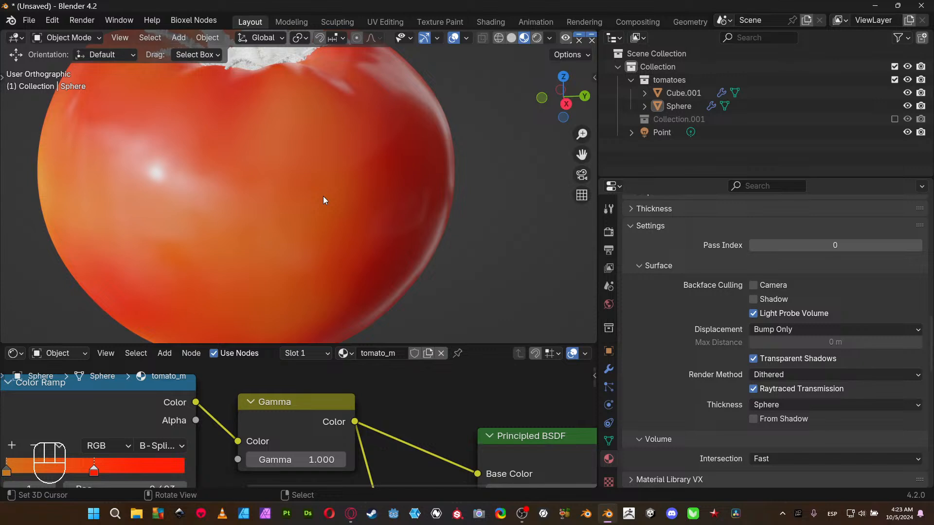
- Raise the Gamma node's value back to 1.2 and check the whole tomato
click(340, 460)
click(343, 459)
scroll(377, 252, down, 5)
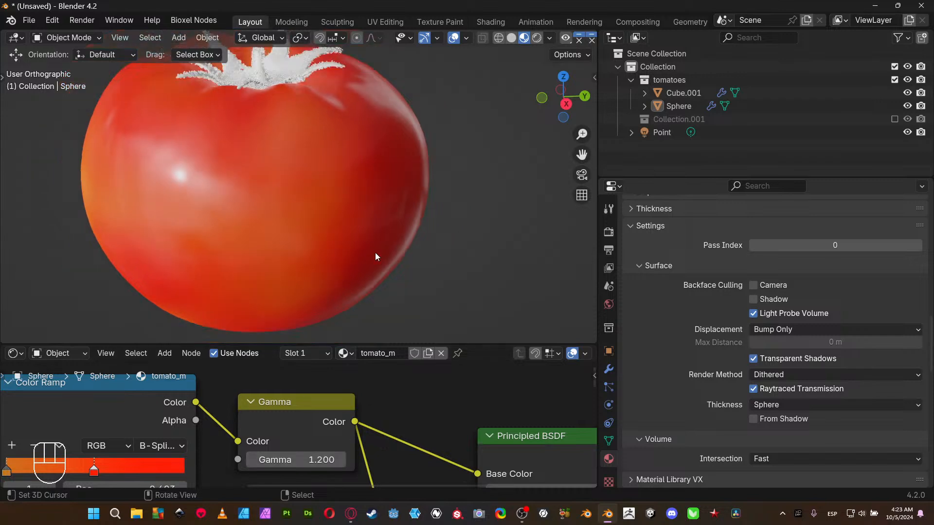
middle_drag(355, 262, 286, 209)
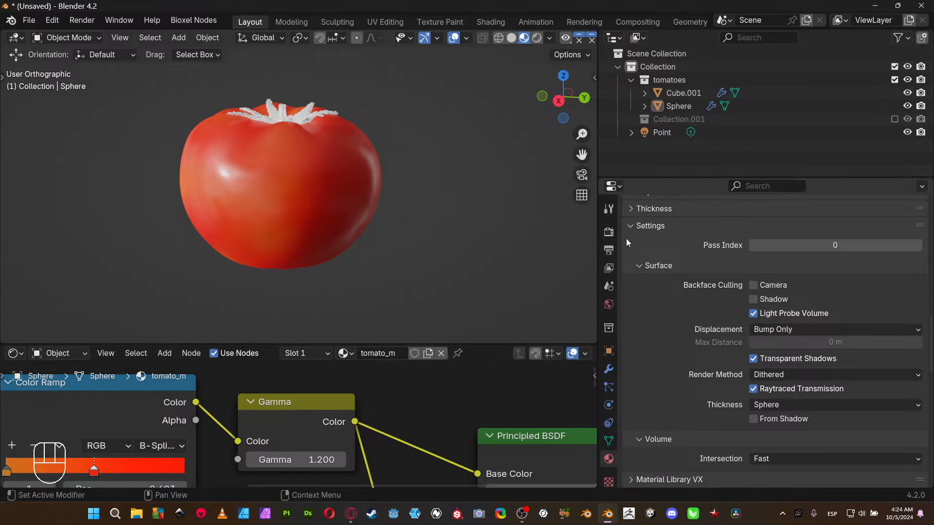
- Set the scene's Color Management View Transform to AgX and its Look to Medium High Contrast
click(608, 231)
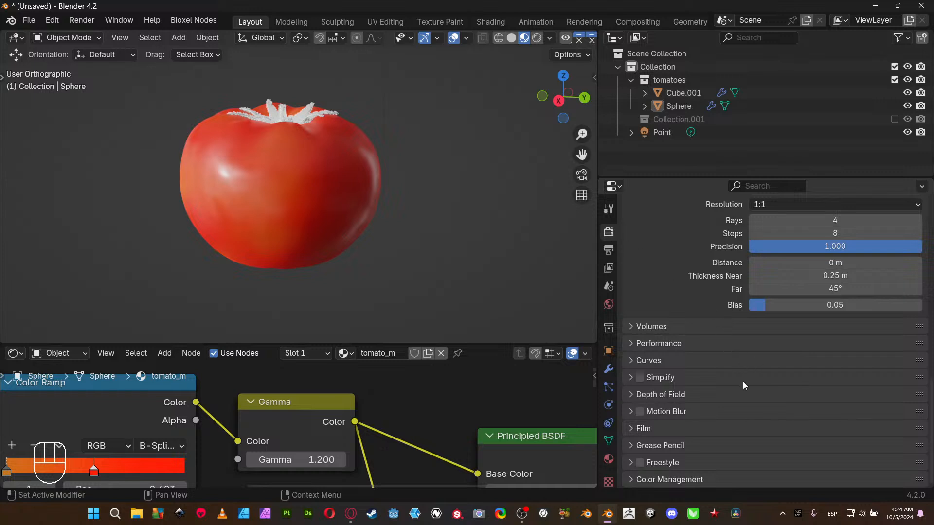
click(714, 475)
scroll(722, 442, down, 5)
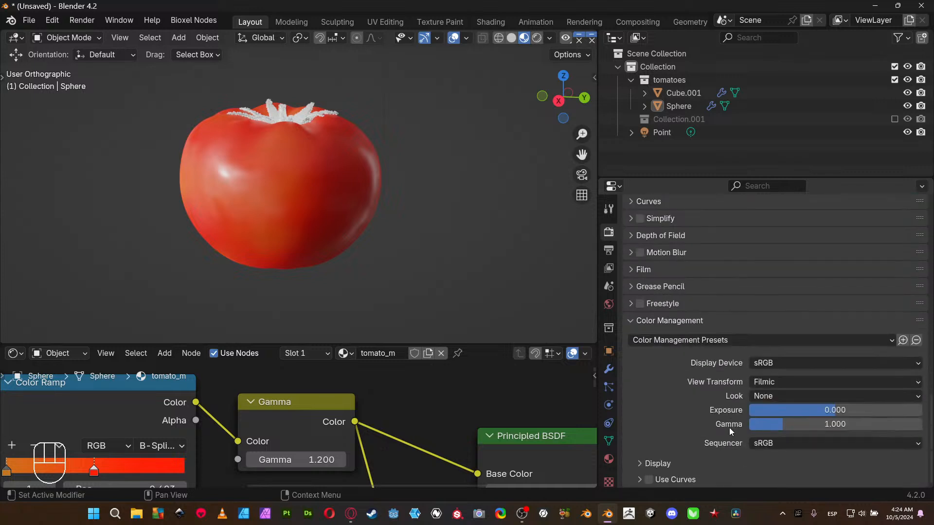
click(781, 382)
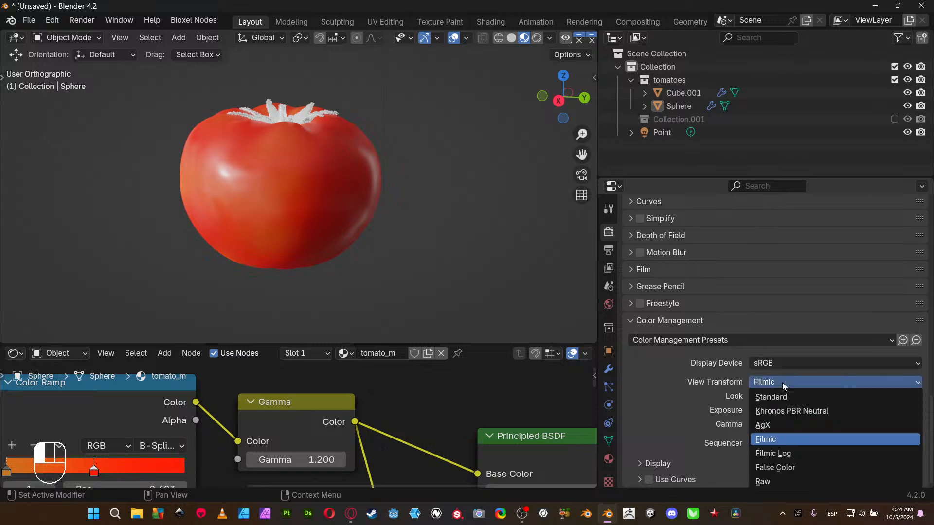
click(793, 425)
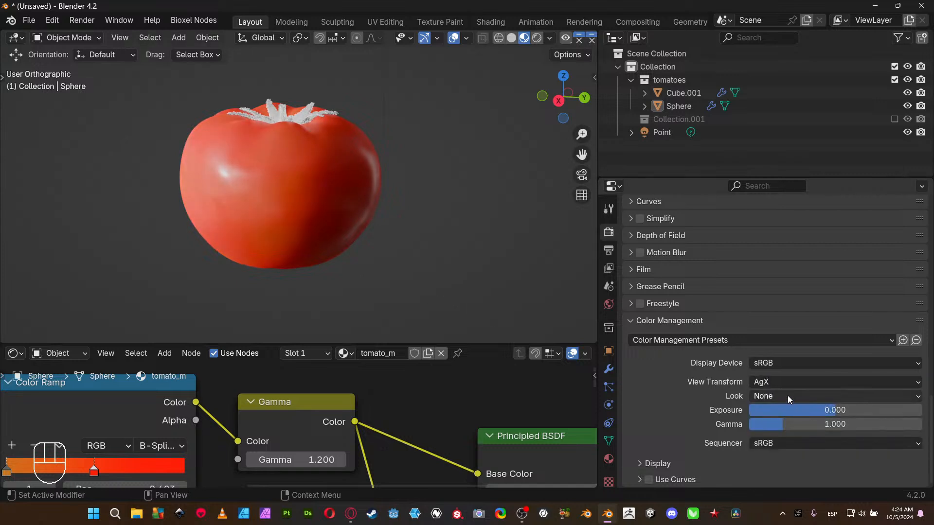
click(771, 381)
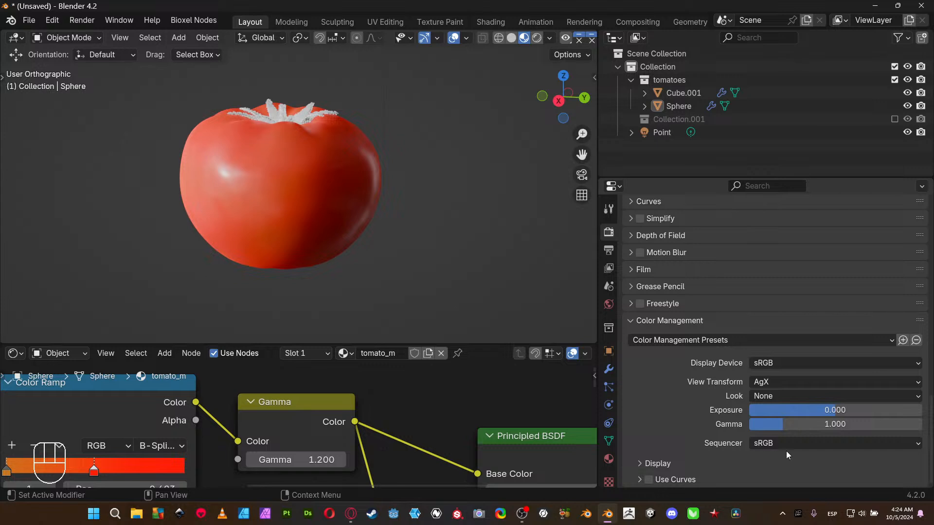
click(770, 397)
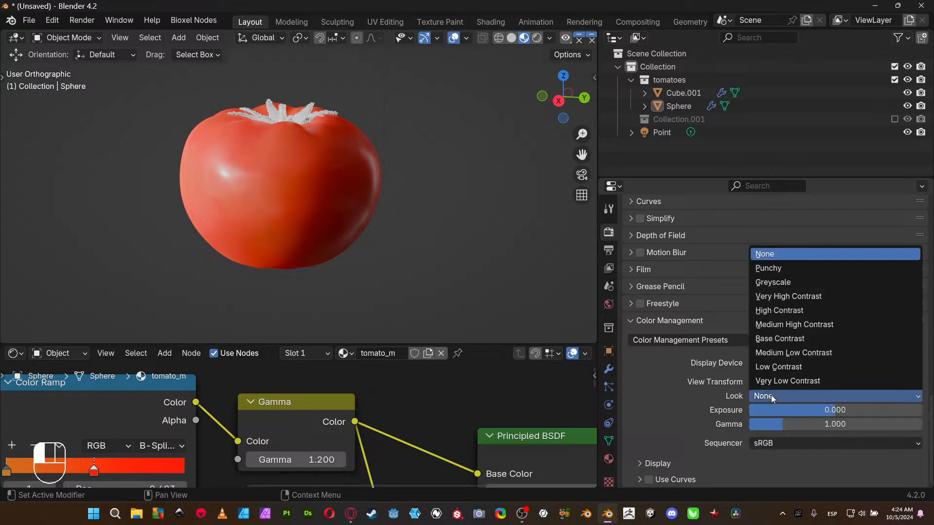
click(804, 329)
middle_drag(350, 195, 598, 226)
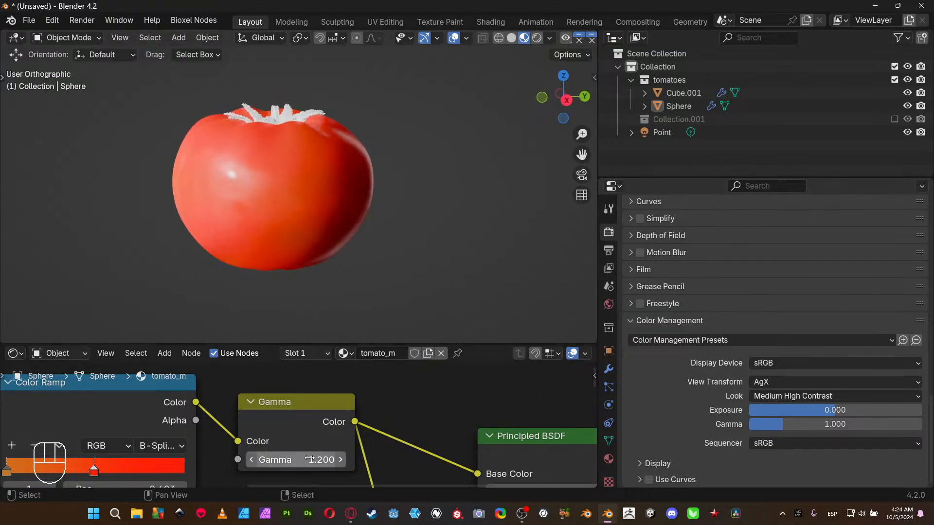
- Lower the Gamma node's value to 1.1 and check the tomato from other angles
click(252, 462)
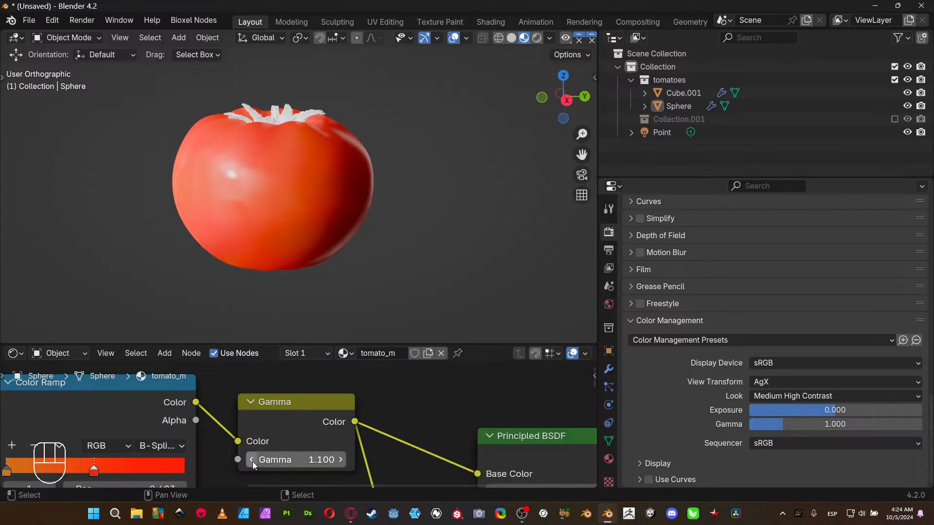
middle_drag(331, 302, 297, 224)
middle_drag(416, 408, 408, 406)
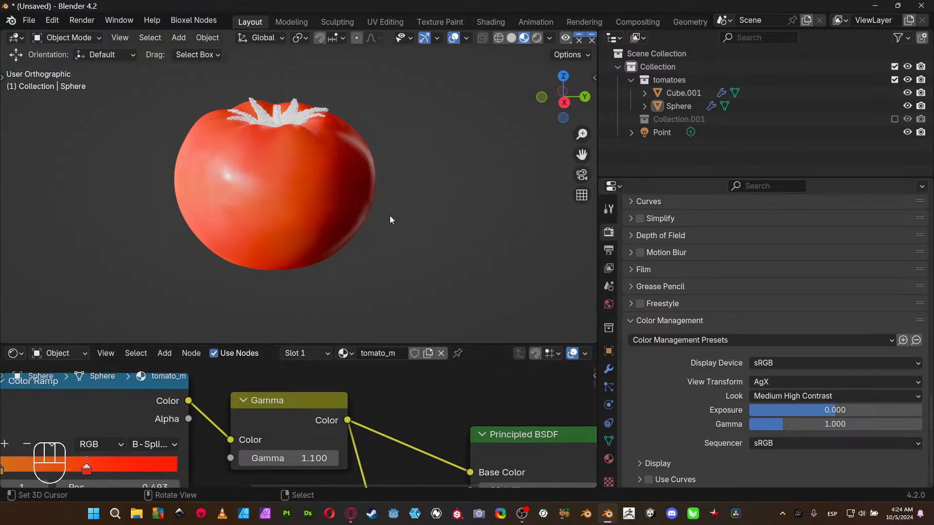
middle_drag(333, 163, 366, 166)
- Try a Subsurface Weight of 0.8 on the Principled BSDF and settle on 0.5
middle_drag(443, 441, 231, 477)
middle_drag(357, 454, 457, 448)
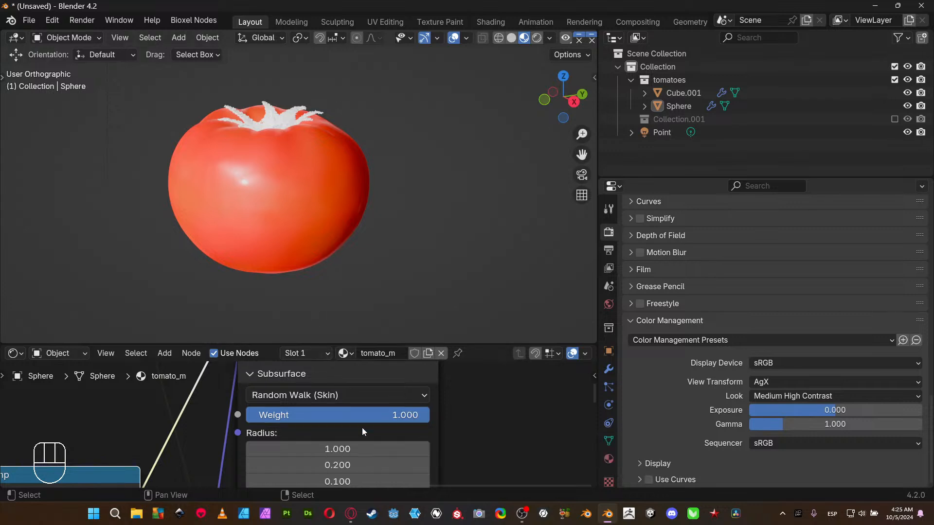
click(365, 415)
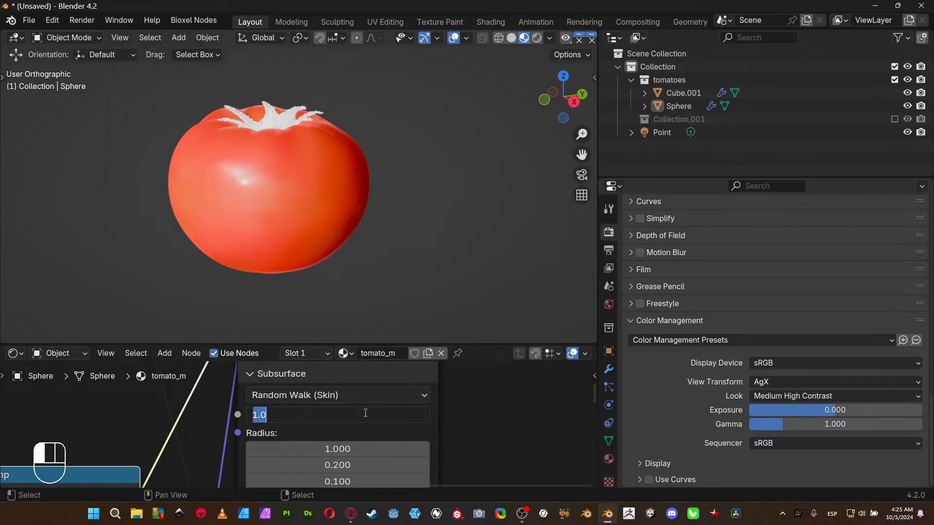
text(0.8)
key(Return)
click(365, 413)
text(.5)
key(Return)
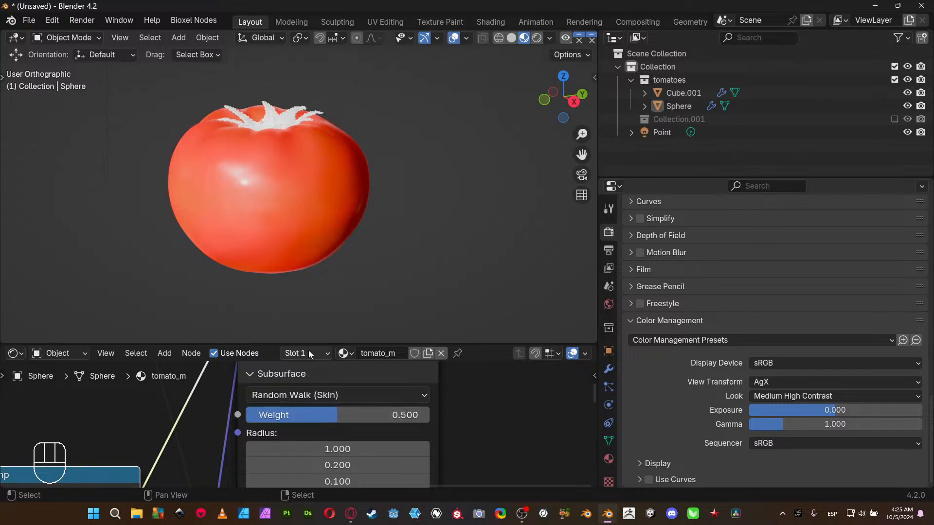
middle_drag(284, 160, 309, 169)
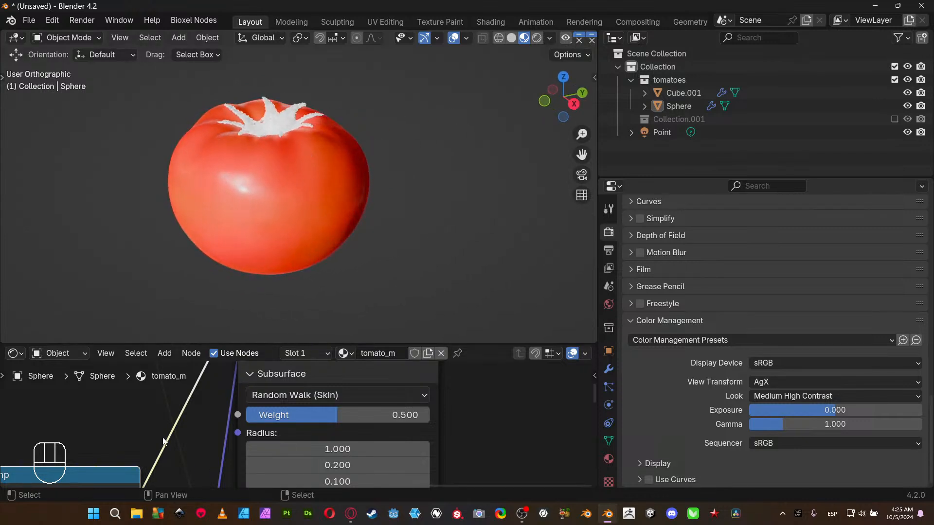
- Set the Gamma node's value to 1.2 and review the tomato from different angles and distances
middle_drag(162, 436, 349, 450)
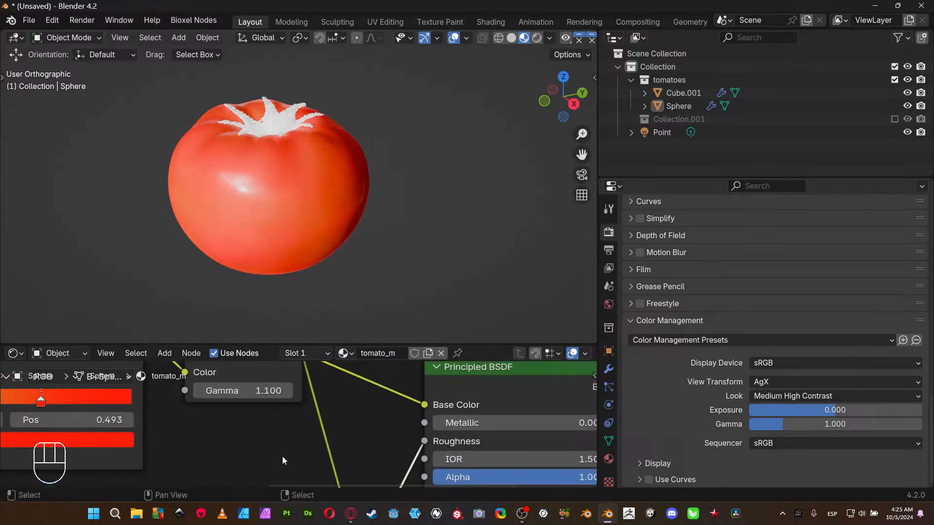
click(286, 391)
middle_drag(309, 337, 278, 226)
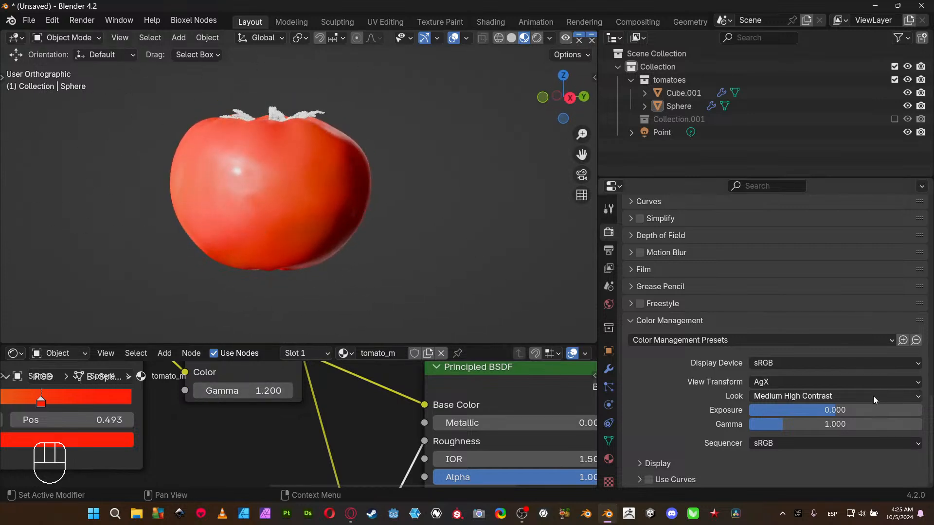
middle_drag(411, 287, 369, 231)
scroll(365, 219, down, 3)
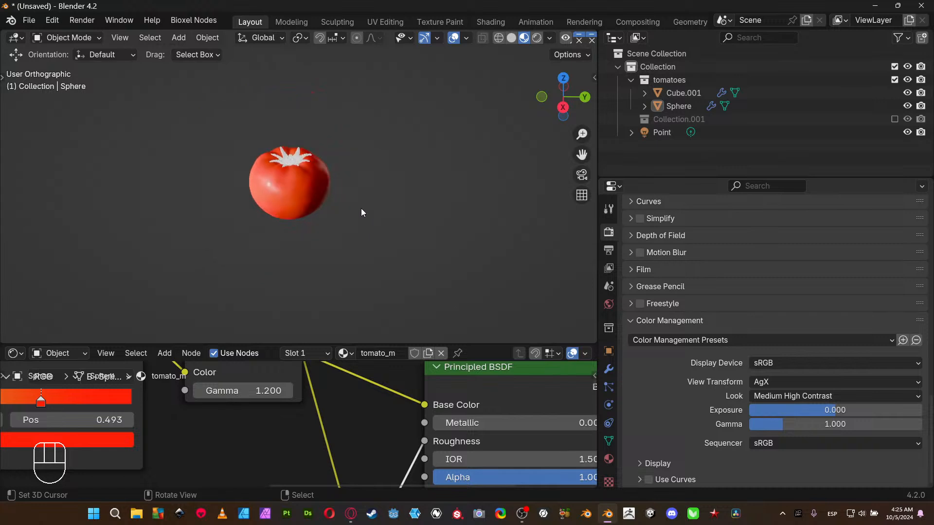
scroll(425, 136, down, 3)
middle_drag(392, 146, 340, 121)
- Reduce the world background Strength to 0.8 and review the tomato's lighting
click(612, 306)
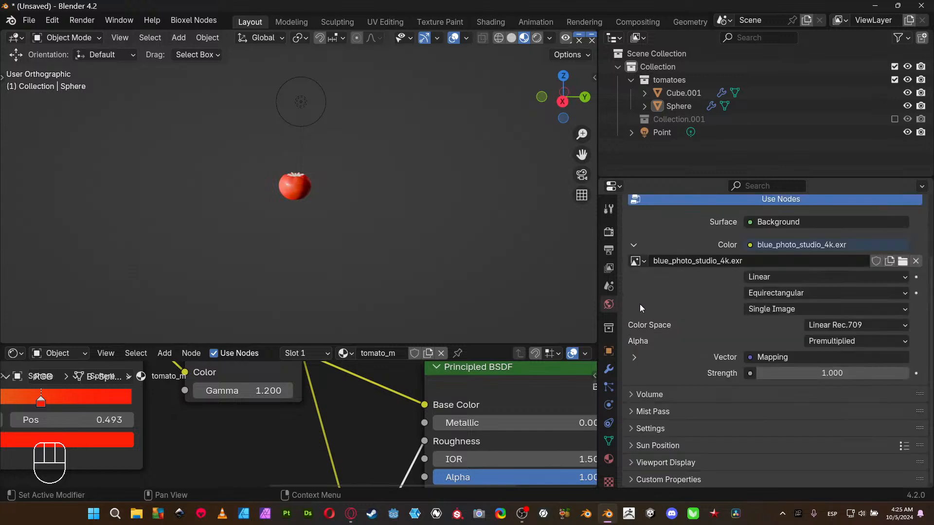
click(762, 373)
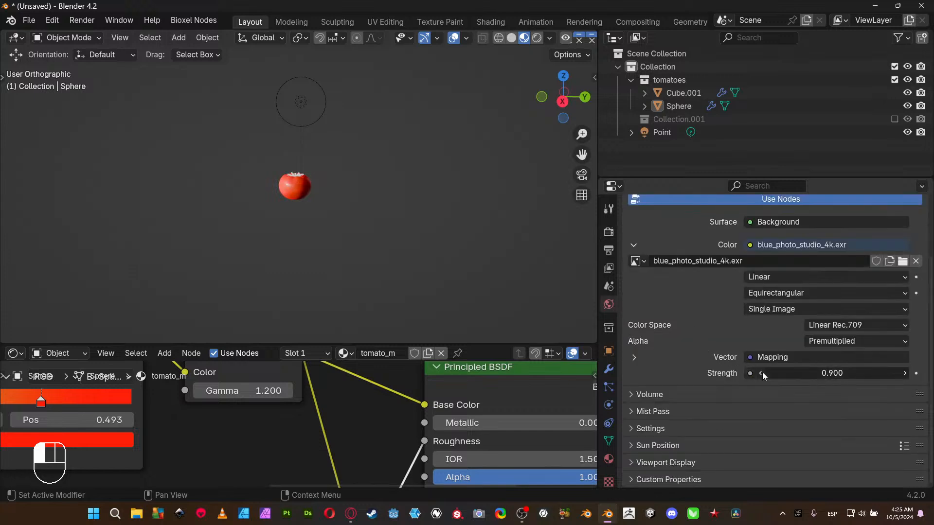
click(761, 373)
scroll(393, 238, up, 6)
middle_drag(247, 197, 316, 229)
scroll(302, 204, up, 5)
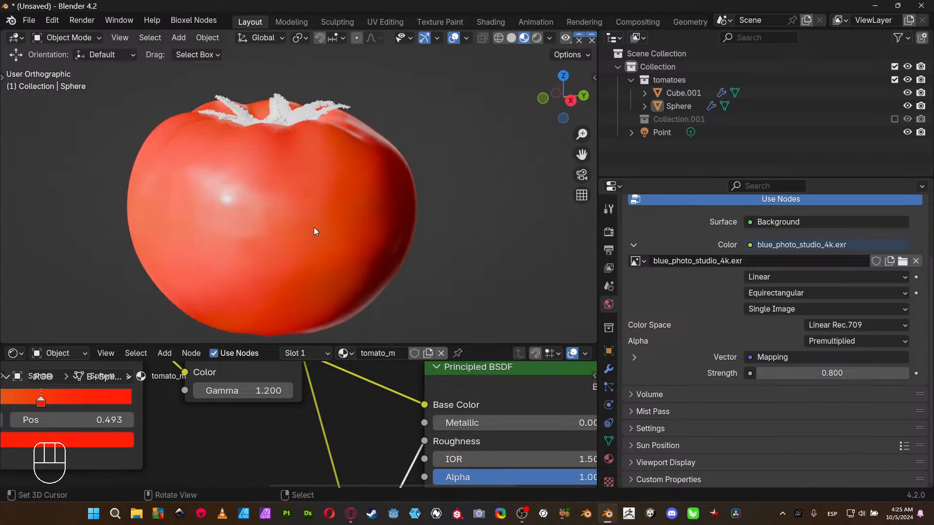
- Move the black stop of the roughness Color Ramp to position 0.340
scroll(310, 400, down, 4)
middle_drag(316, 458, 318, 384)
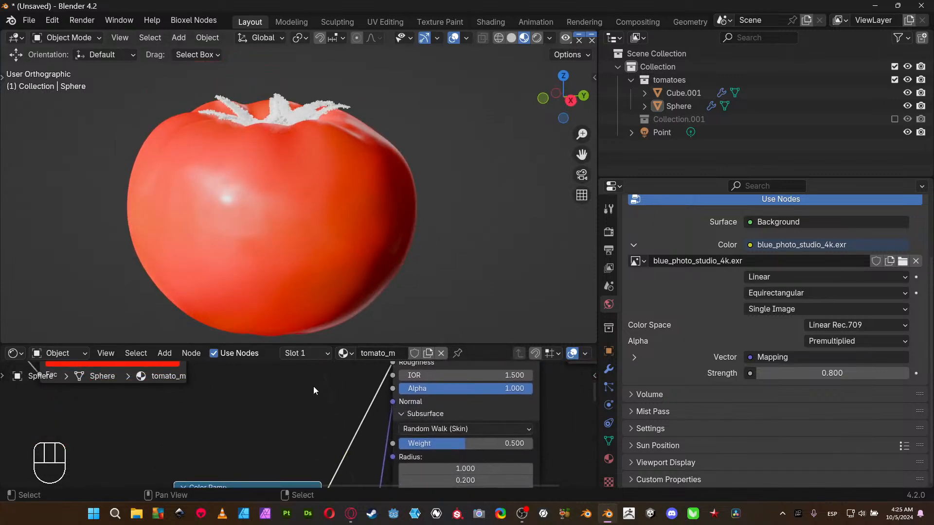
scroll(288, 435, down, 2)
middle_drag(288, 434, 288, 375)
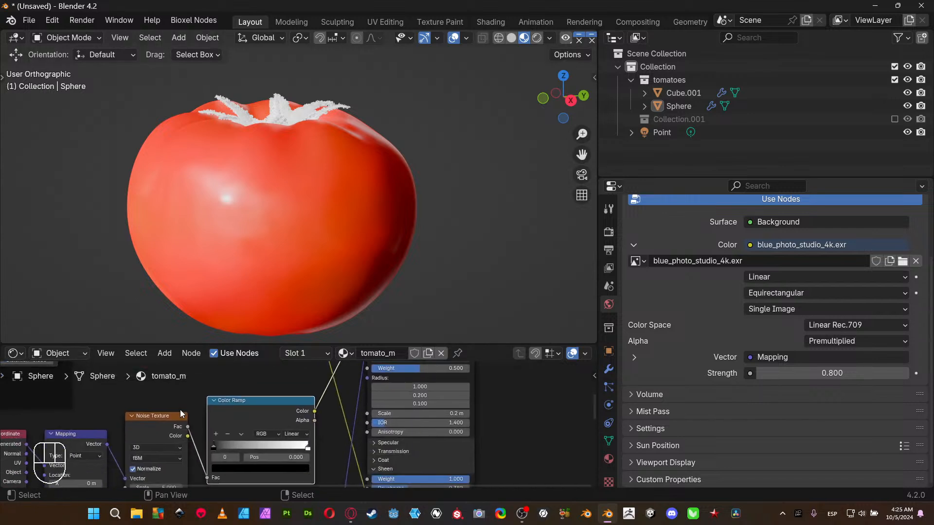
middle_drag(181, 414, 257, 335)
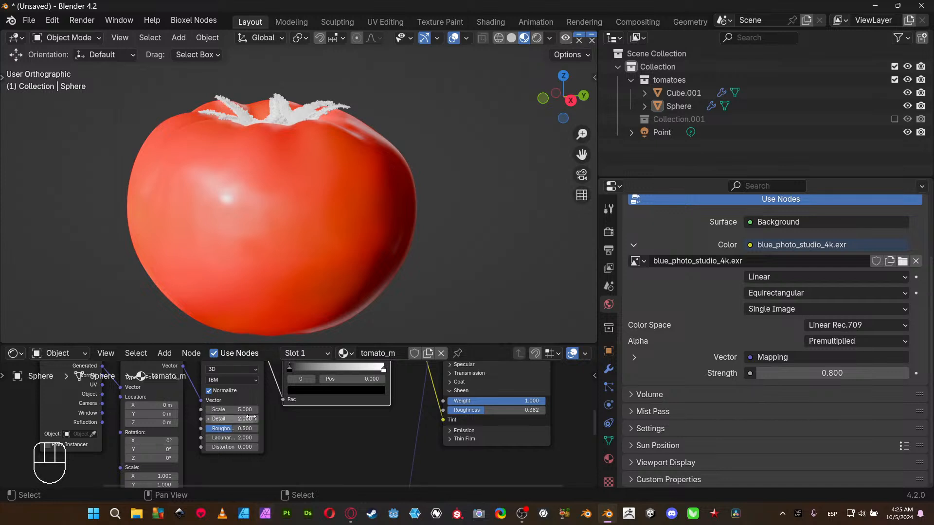
scroll(304, 441, up, 3)
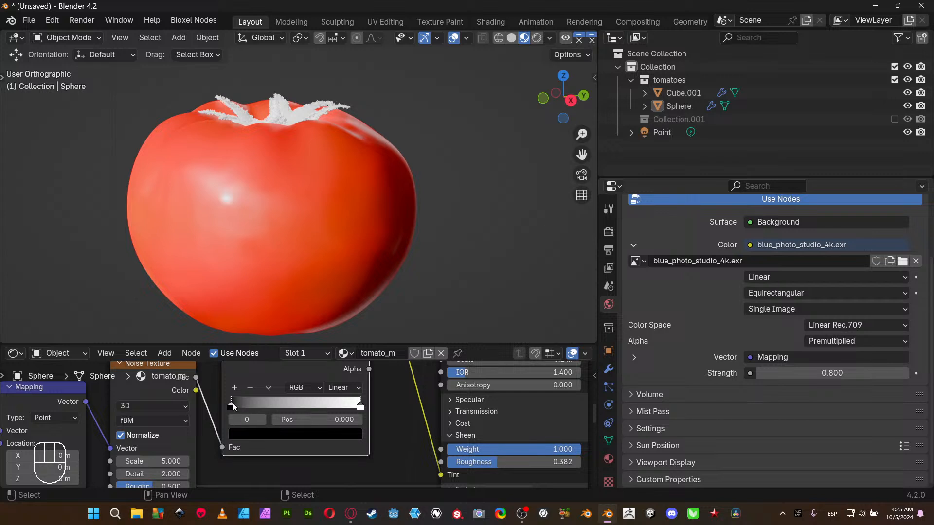
mouse_move(232, 402)
mouse_down()
mouse_move(293, 404)
mouse_move(278, 406)
mouse_up()
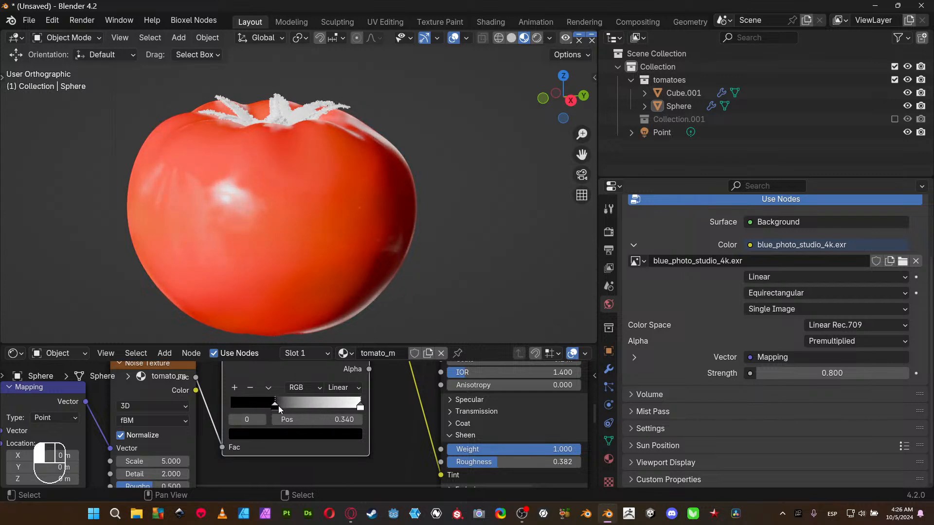
middle_drag(315, 252, 259, 223)
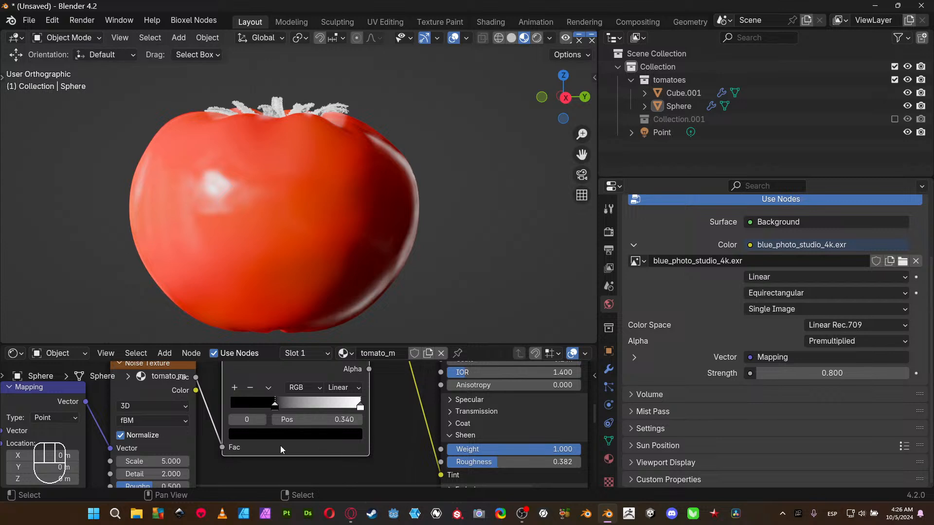
- Link the Texture Coordinate's Object output to the Mapping Vector feeding the roughness noise, replacing Generated
middle_drag(255, 462, 347, 403)
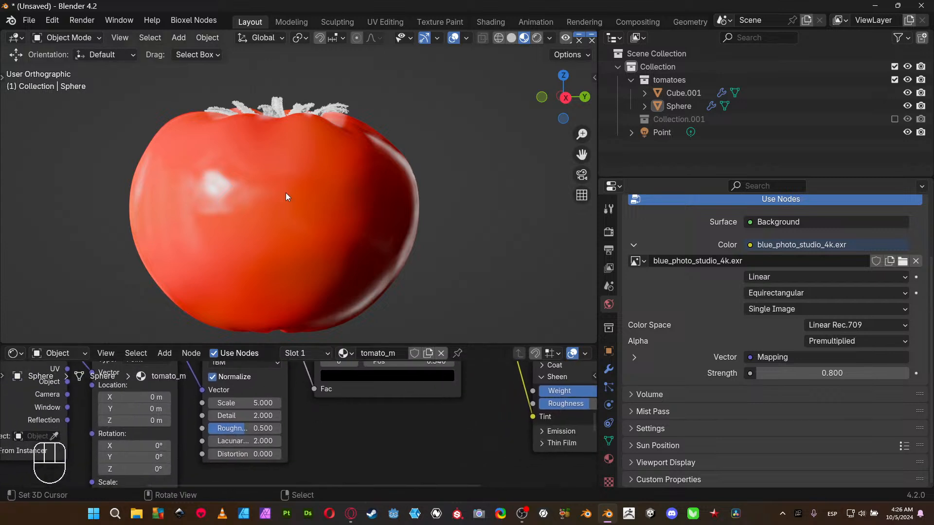
middle_drag(307, 434, 364, 472)
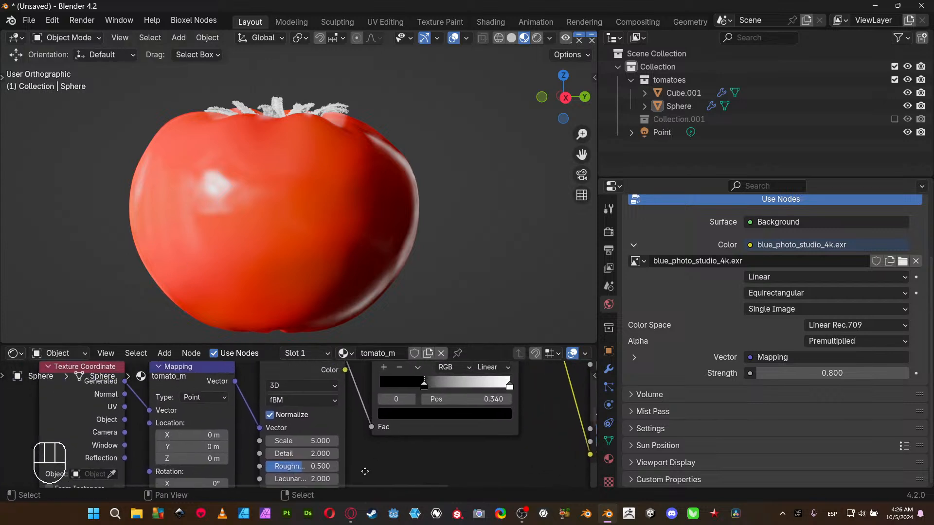
drag(124, 420, 150, 410)
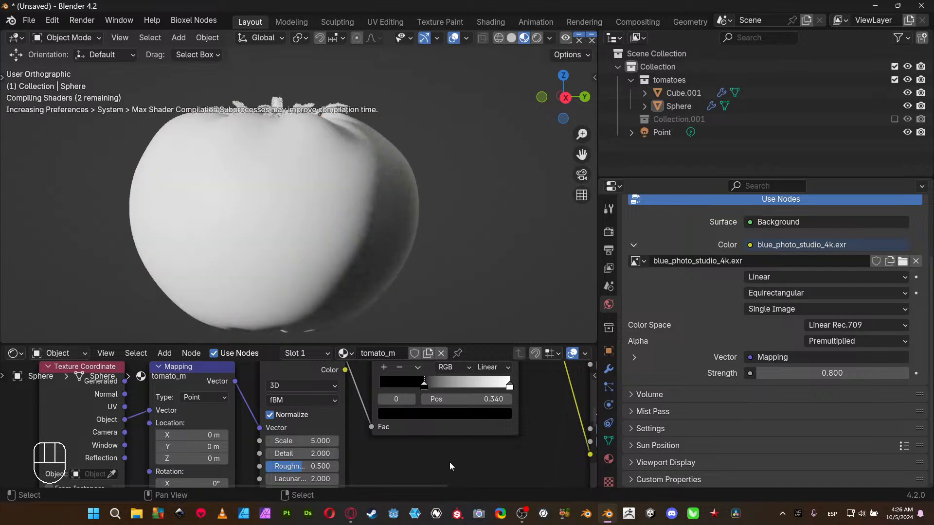
middle_drag(407, 455, 330, 441)
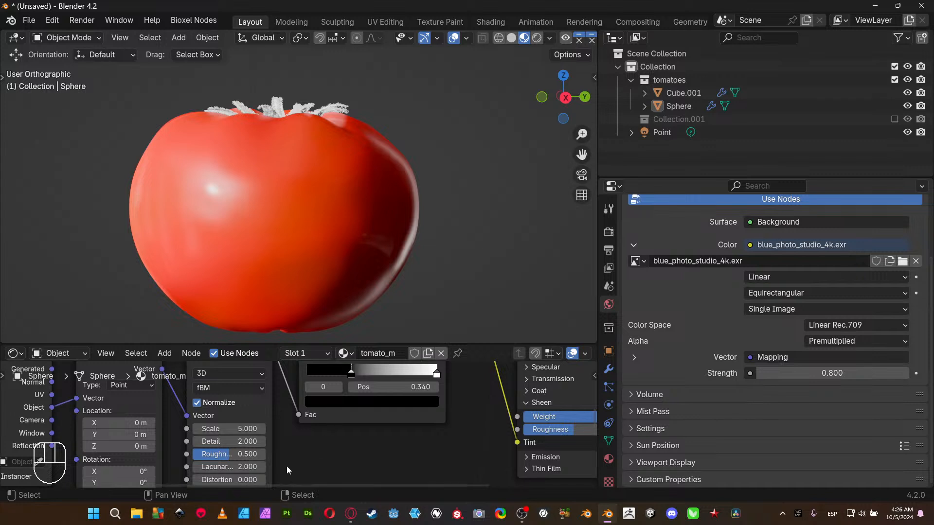
- Set the roughness Noise Texture's Scale to 8, raise it to 16, and check the surface from a slightly turned angle
click(247, 430)
text(8)
key(Return)
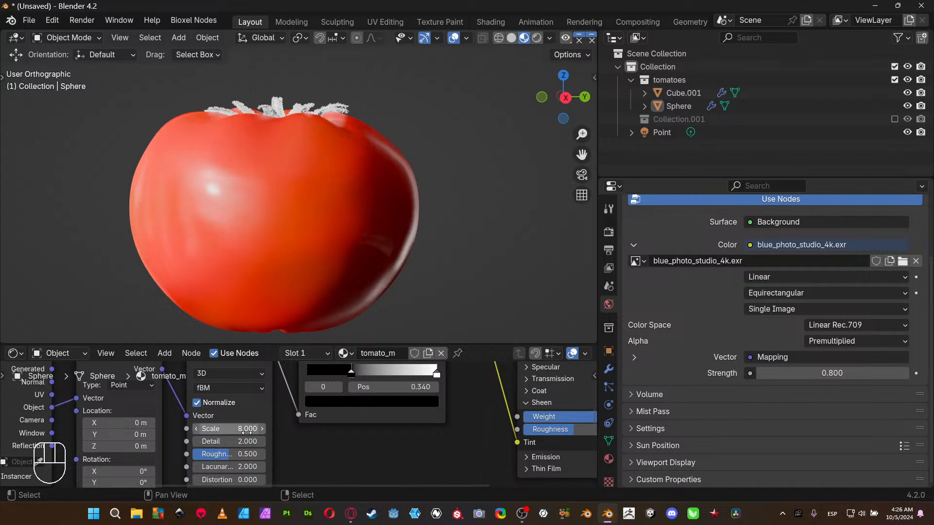
click(247, 430)
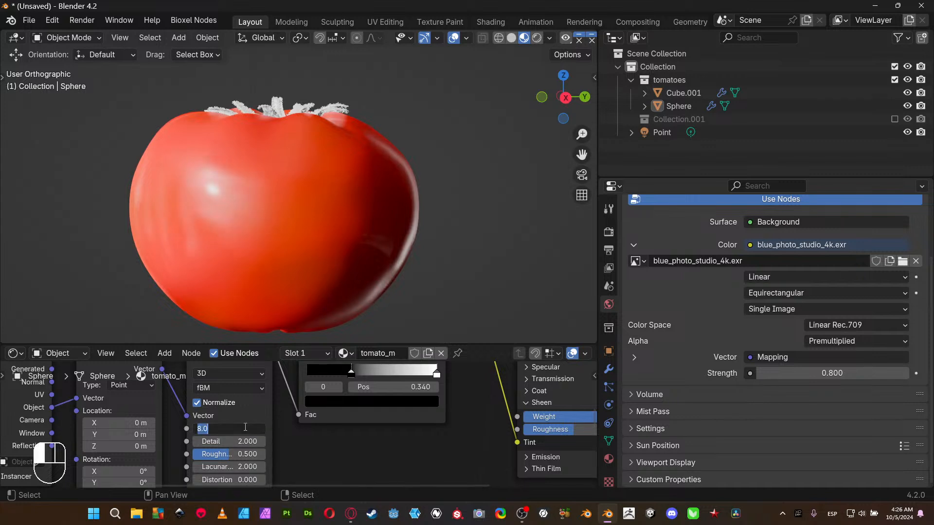
text(10)
key(Return)
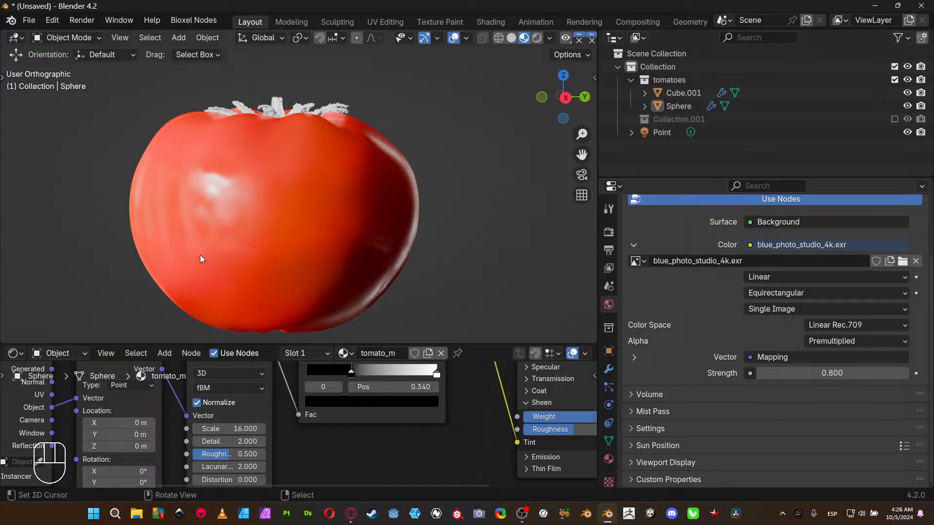
middle_drag(199, 255, 221, 252)
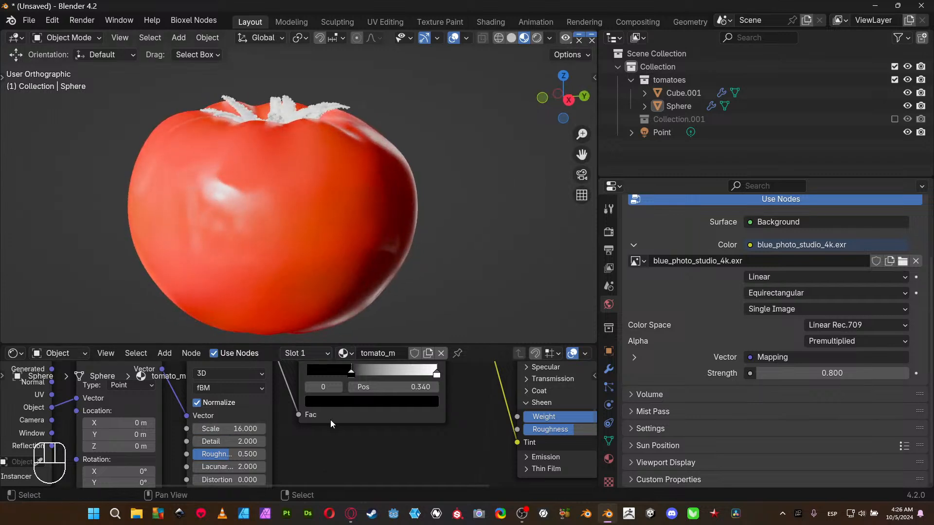
- Preview the roughness Color Ramp's output directly on the tomato and set its interpolation to B-Spline
middle_drag(427, 442, 349, 385)
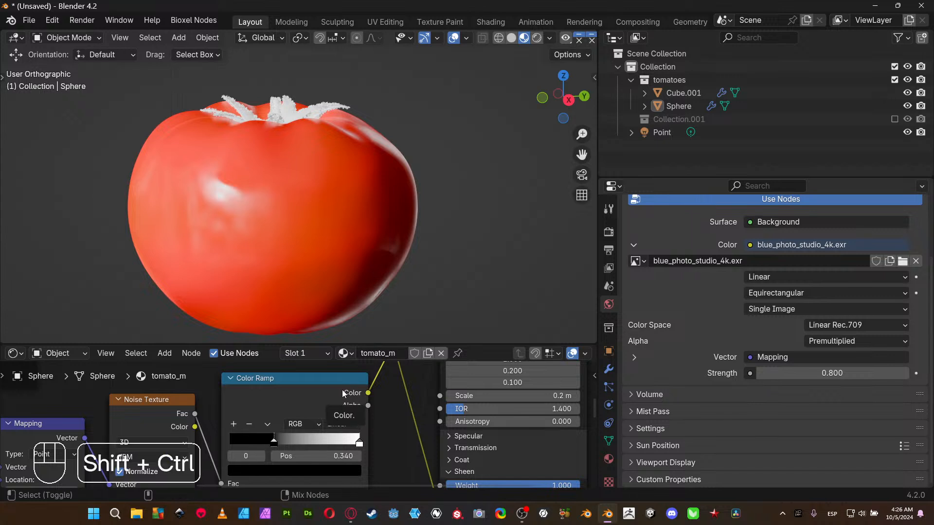
ctrl+shift+click(343, 390)
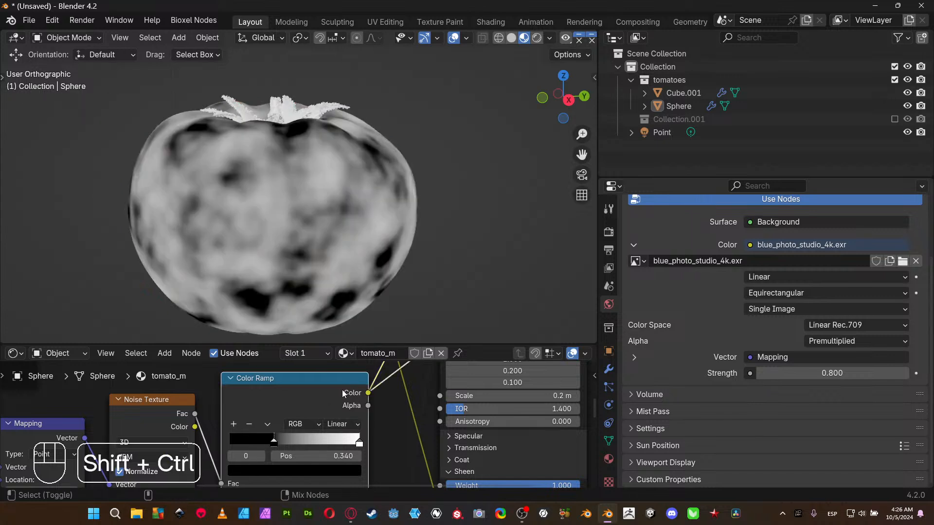
middle_drag(219, 269, 166, 270)
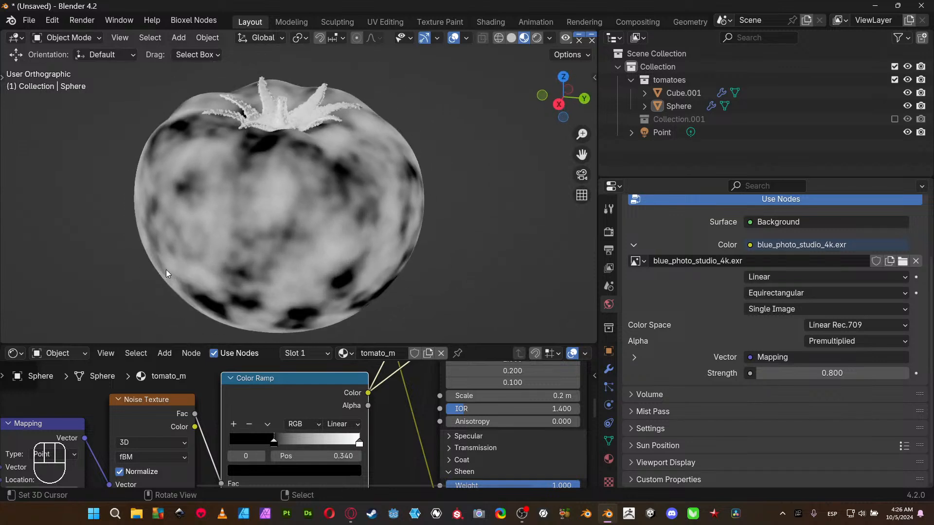
click(359, 425)
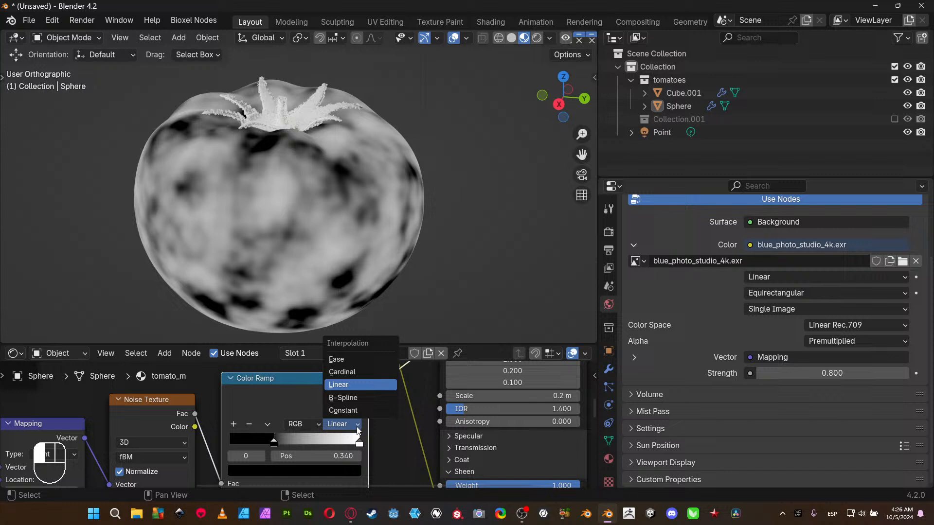
click(351, 398)
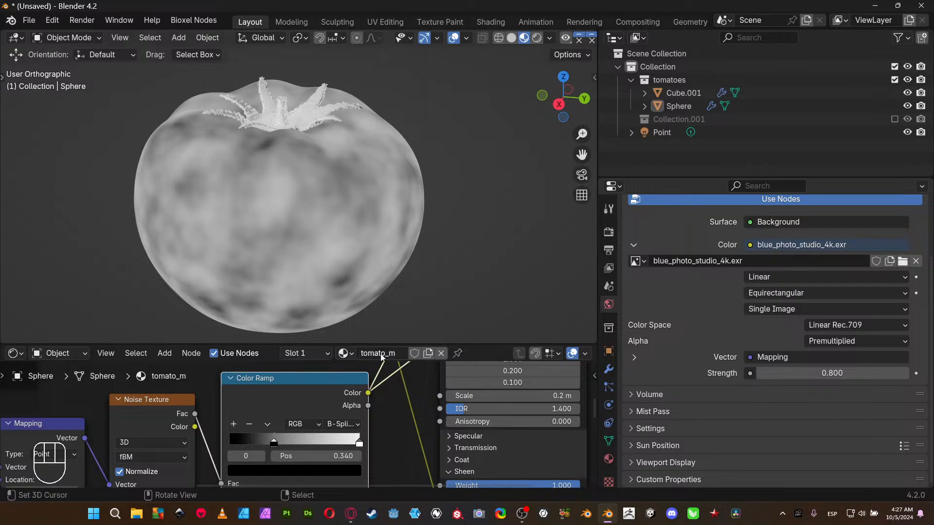
- Switch the viewport to Rendered shading and reconnect the Principled BSDF output to the Material Output's Surface
middle_drag(402, 412, 404, 395)
key(z)
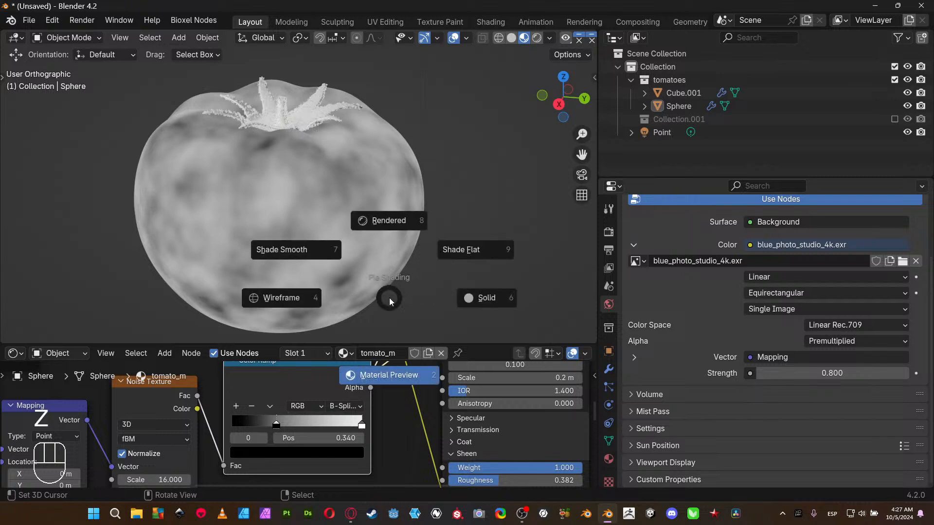
middle_drag(386, 421, 106, 411)
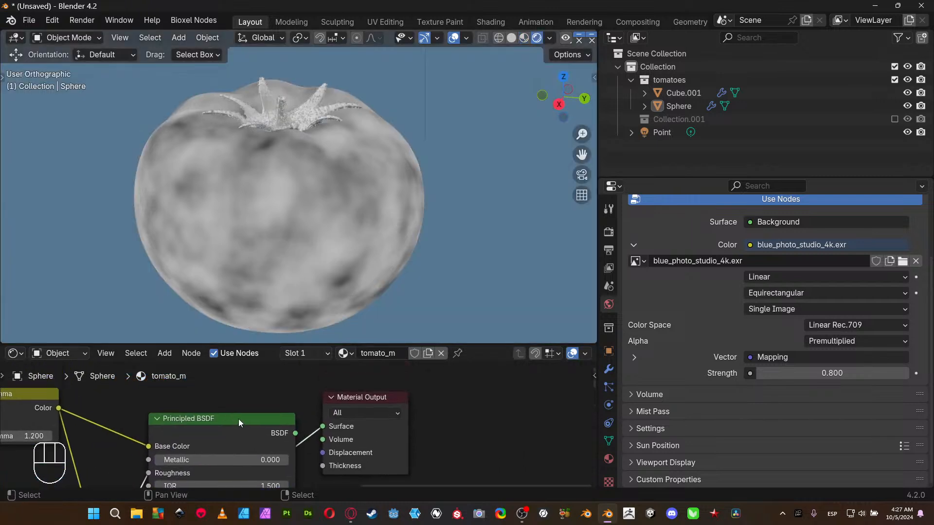
drag(299, 428, 323, 426)
middle_drag(298, 215, 402, 206)
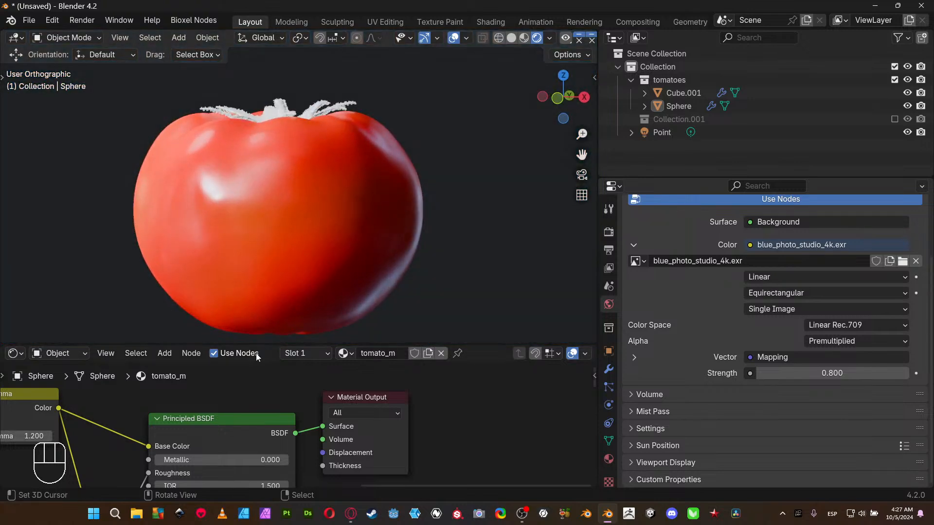
- Move the white stop of the roughness Color Ramp to position 0.657 and check the highlights around the tomato
middle_drag(187, 400, 424, 404)
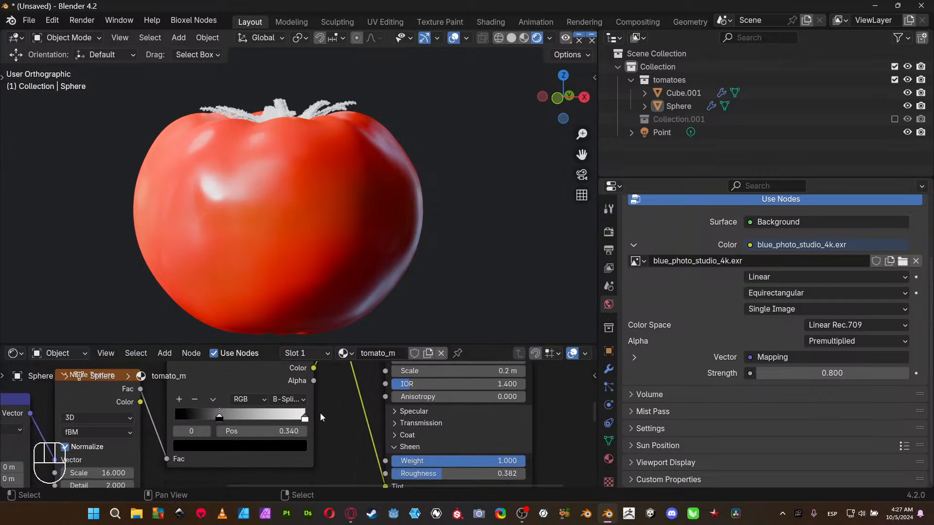
drag(305, 416, 260, 415)
middle_drag(273, 248, 396, 316)
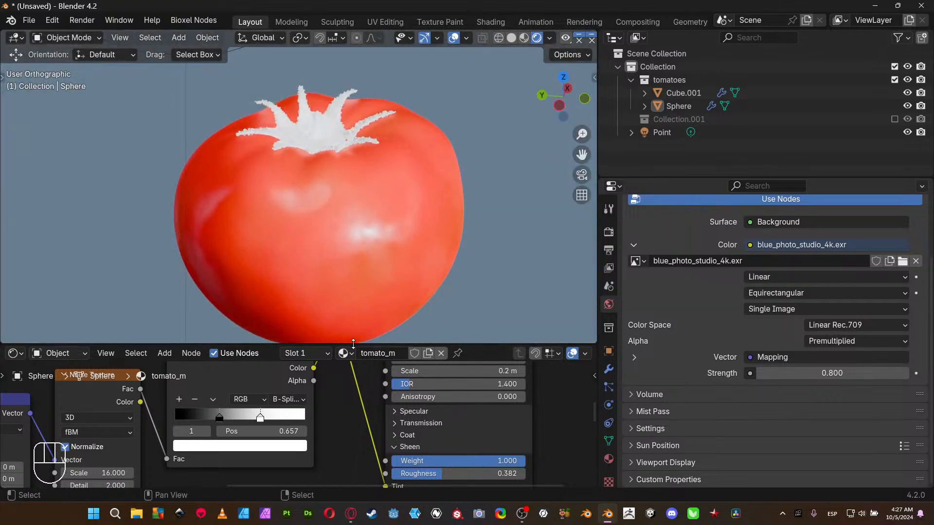
- Link the roughness Color Ramp's Color output to the Principled BSDF's Coat Roughness and review the tomato in a maximized viewport
drag(356, 346, 341, 195)
scroll(323, 362, down, 2)
middle_drag(322, 363, 235, 430)
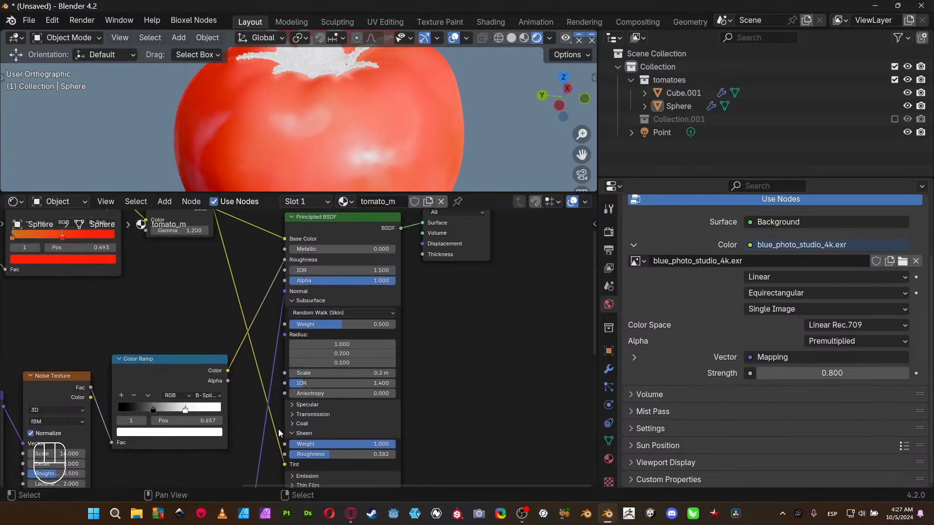
click(296, 424)
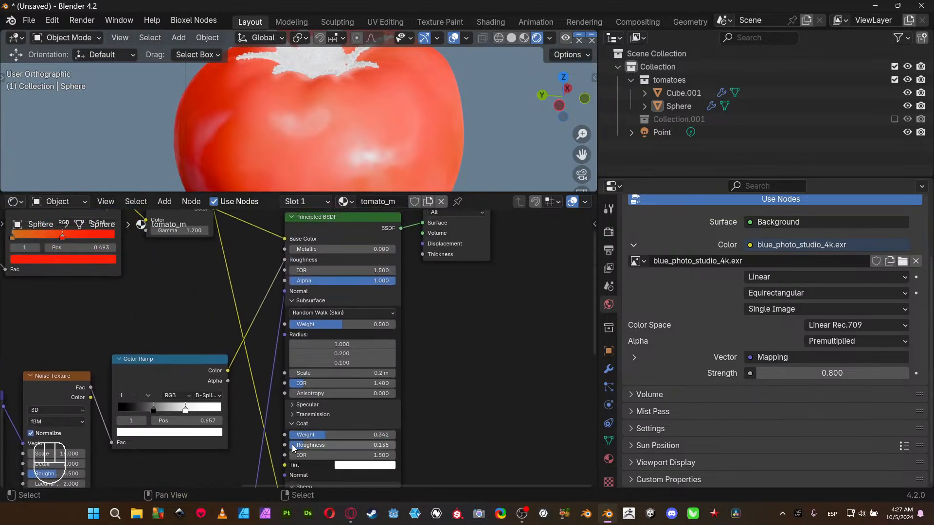
middle_drag(181, 344, 143, 352)
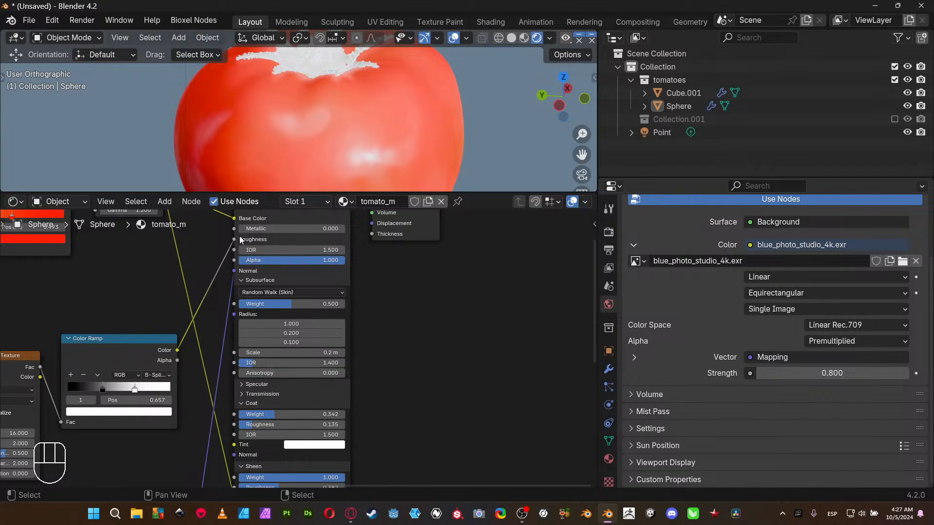
drag(176, 350, 228, 359)
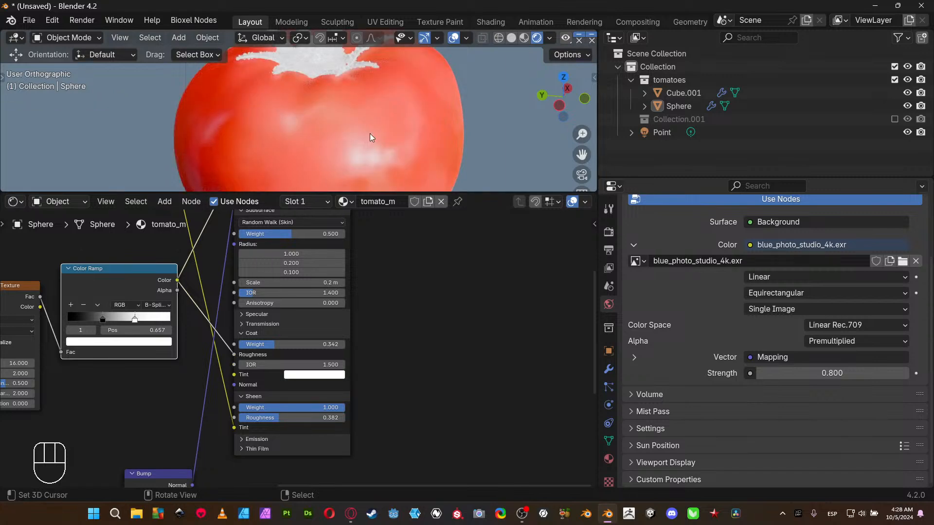
key(ctrl+space)
middle_drag(401, 156, 379, 294)
scroll(357, 251, down, 2)
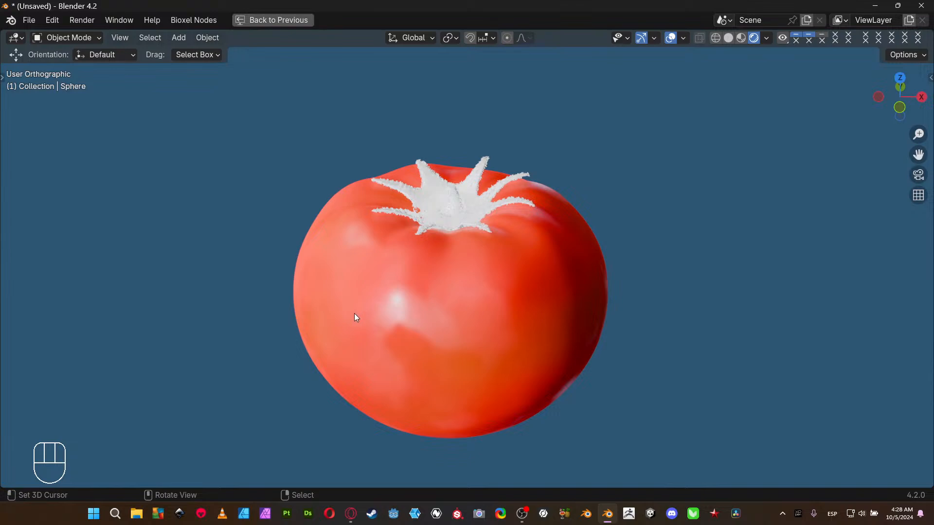
middle_drag(300, 389, 322, 376)
scroll(399, 320, up, 3)
key(ctrl+space)
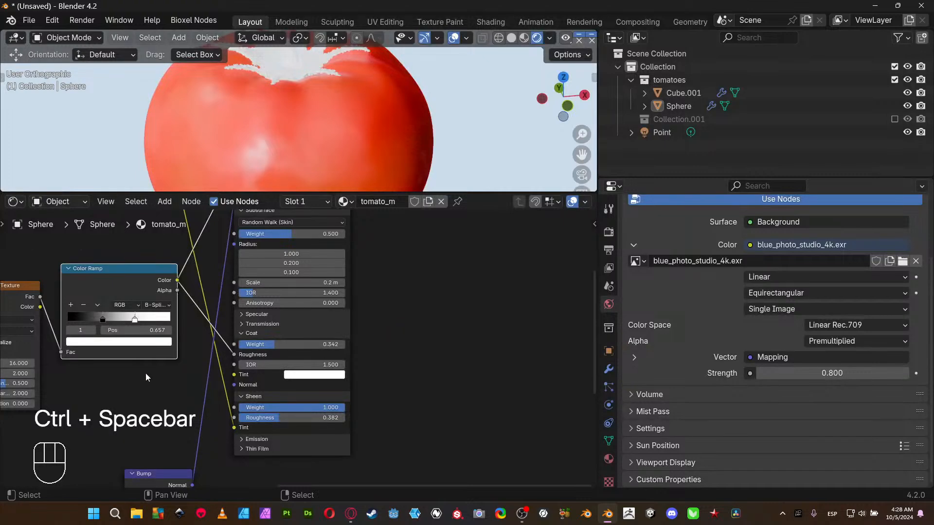
- Set the roughness Noise Texture's Roughness to 0.8 and its Detail to 4
middle_drag(97, 388, 310, 404)
scroll(296, 405, up, 3)
middle_drag(249, 393, 282, 405)
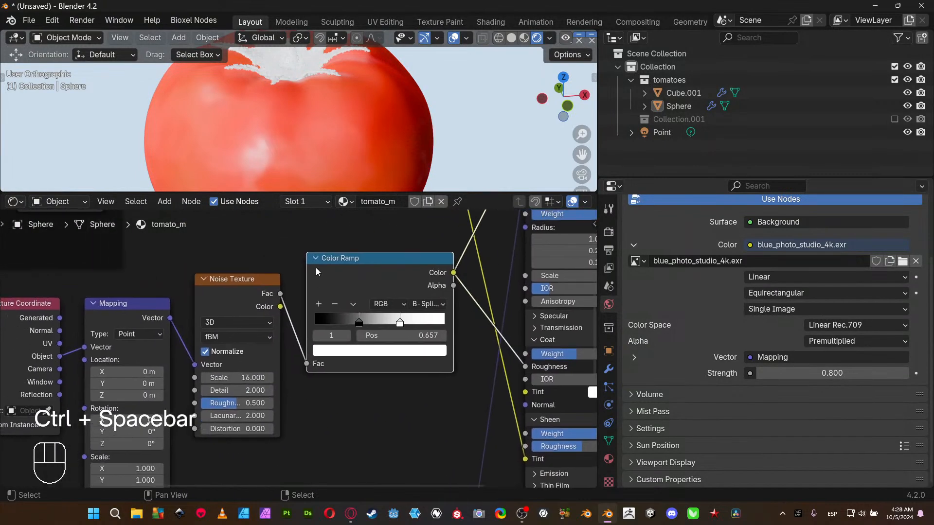
drag(318, 191, 318, 275)
click(244, 444)
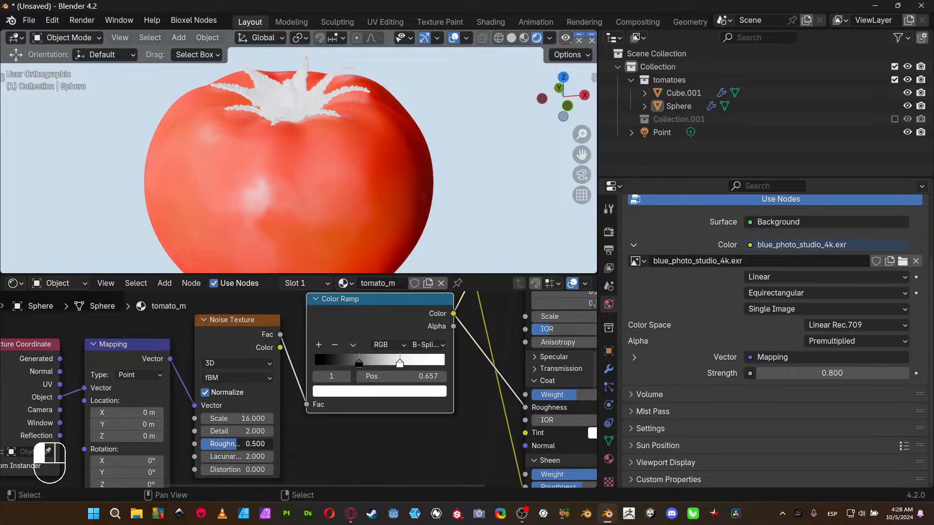
text(.8)
key(Return)
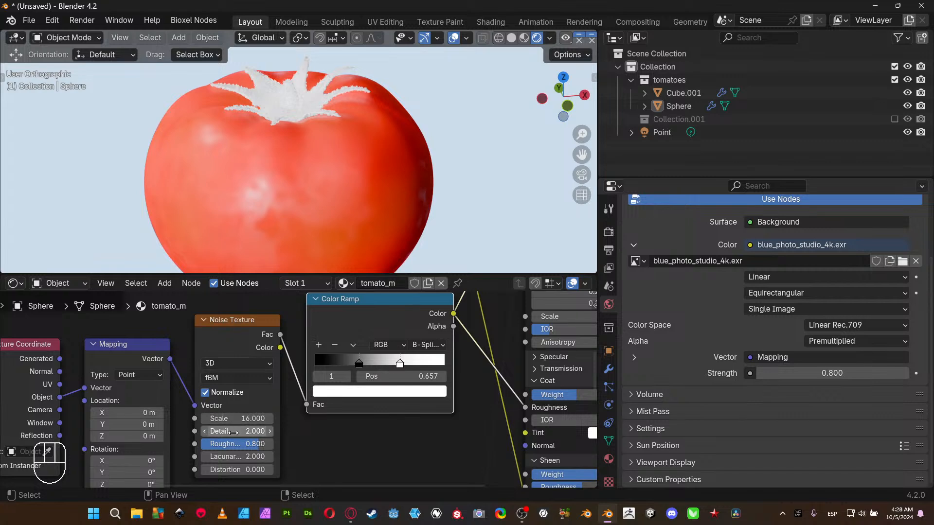
drag(232, 432, 237, 432)
middle_drag(310, 170, 319, 150)
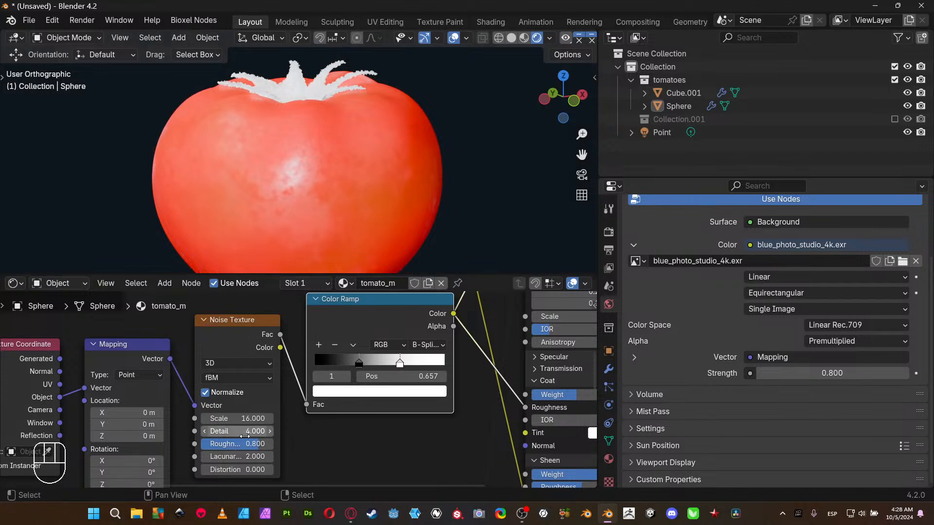
- Move the roughness Color Ramp's white stop to position 0.768 and its black stop to 0.425
mouse_move(400, 363)
mouse_down()
mouse_move(385, 362)
mouse_move(465, 370)
mouse_move(425, 369)
mouse_move(432, 369)
mouse_up()
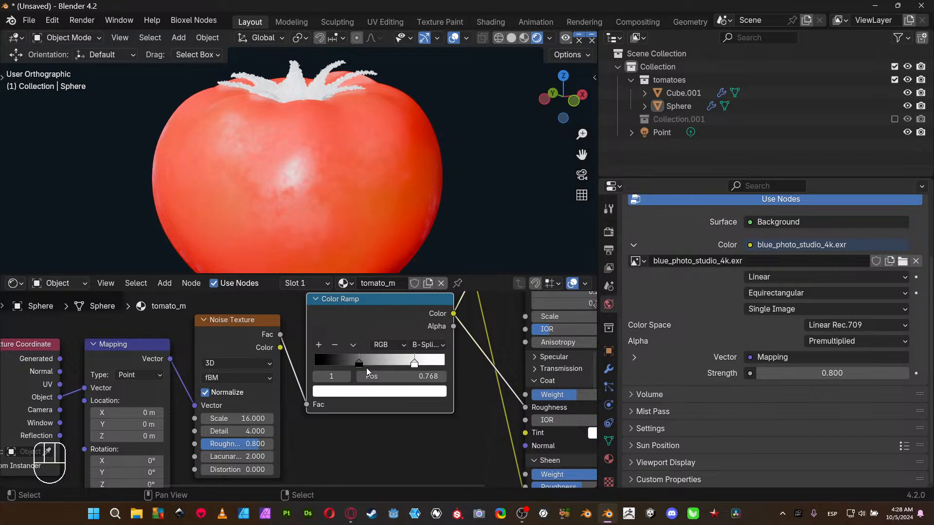
drag(361, 368, 372, 362)
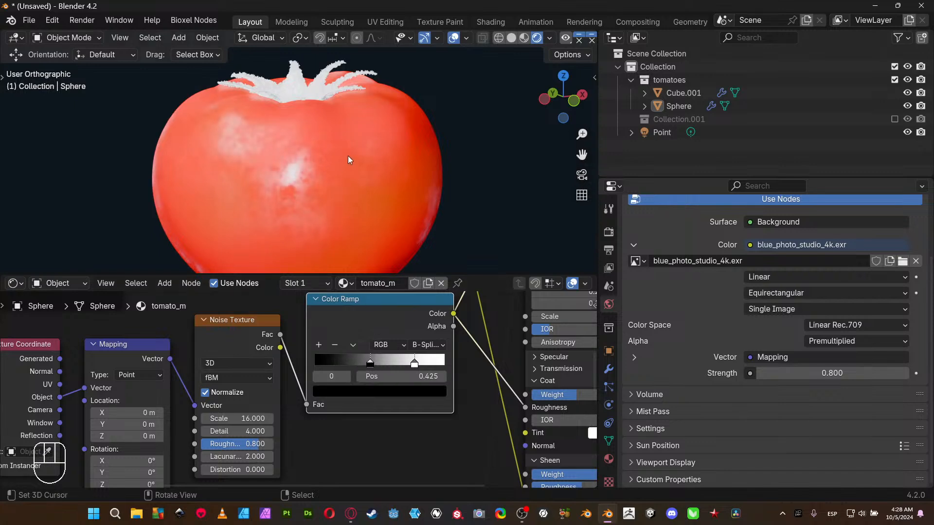
mouse_move(351, 145)
middle_down()
mouse_move(300, 159)
mouse_move(285, 179)
mouse_move(287, 204)
mouse_move(418, 143)
mouse_move(381, 130)
mouse_move(336, 137)
middle_up()
scroll(434, 410, down, 3)
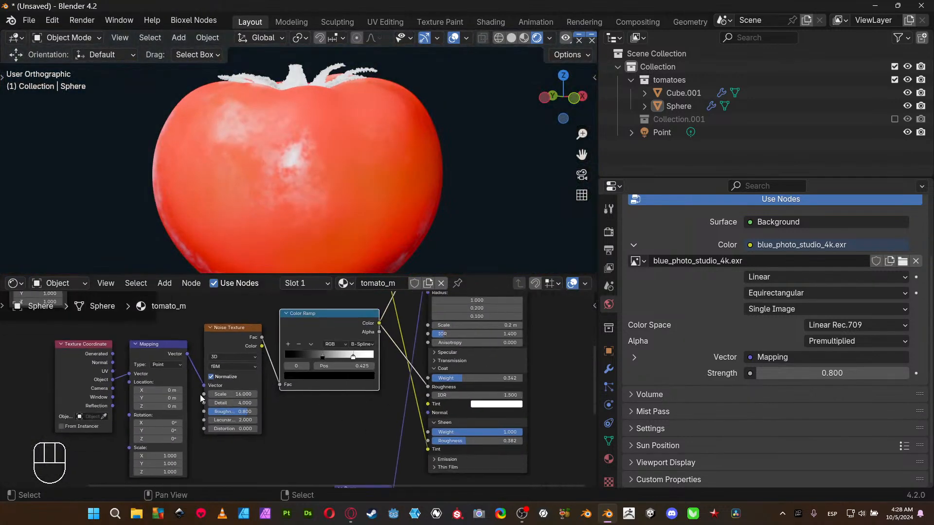
- Move the roughness Texture Coordinate, Mapping, Noise Texture and Color Ramp nodes together farther away from the Principled BSDF
drag(43, 360, 358, 363)
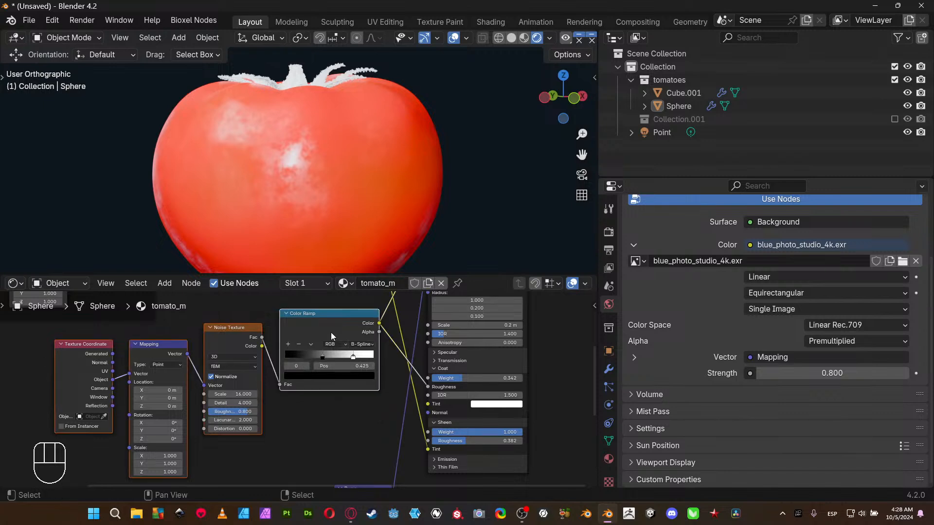
drag(330, 333, 232, 351)
middle_drag(239, 396, 305, 374)
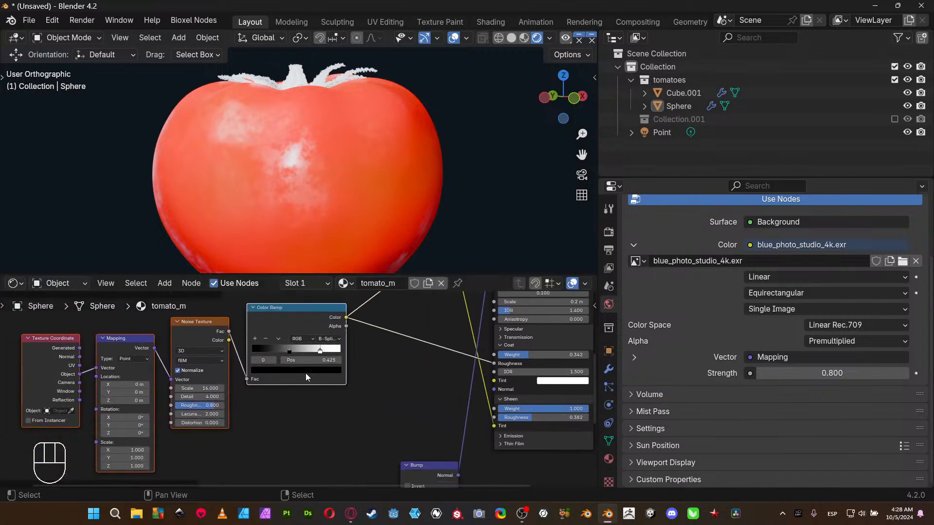
scroll(305, 373, down, 2)
middle_drag(326, 404, 282, 390)
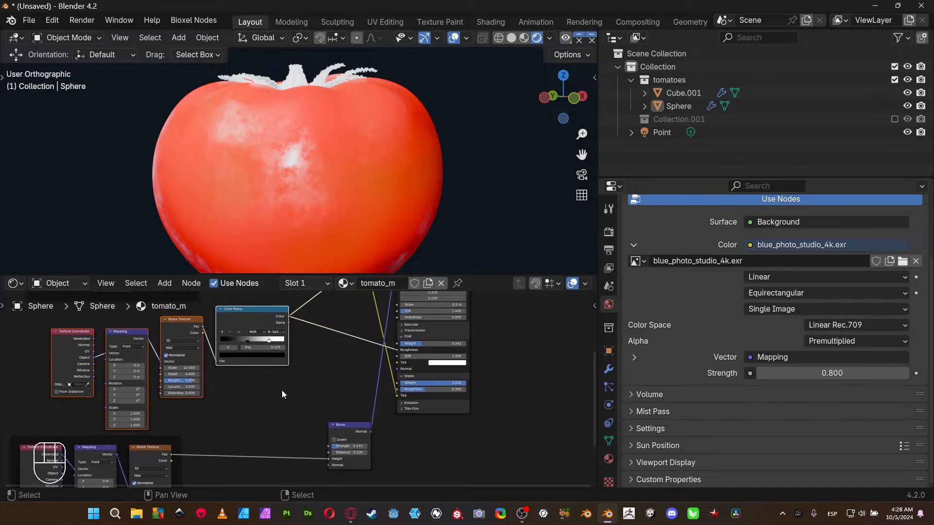
- Reposition the Bump node between the roughness Color Ramp and the Principled BSDF
drag(349, 430, 332, 376)
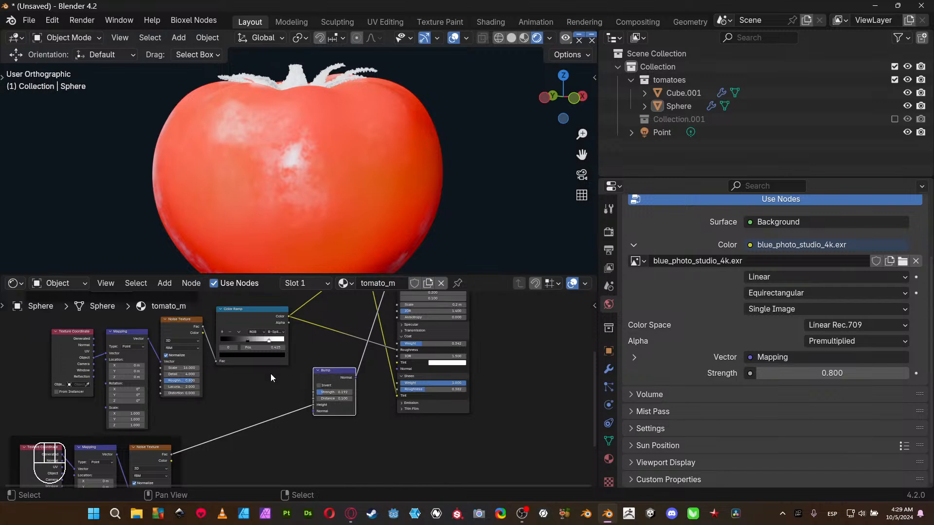
middle_drag(277, 379, 253, 382)
scroll(278, 417, up, 2)
key(g)
click(257, 360)
scroll(244, 387, up, 3)
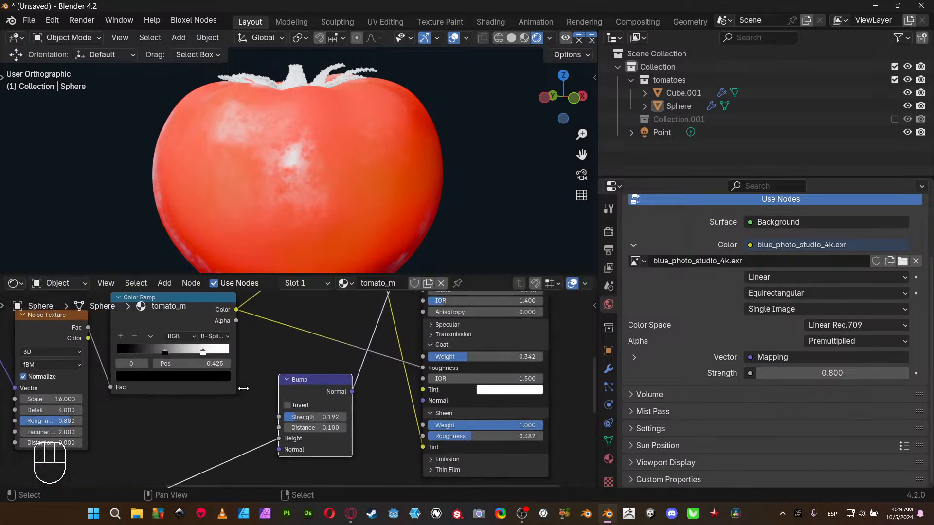
key(shift+a)
mouse_move(261, 359)
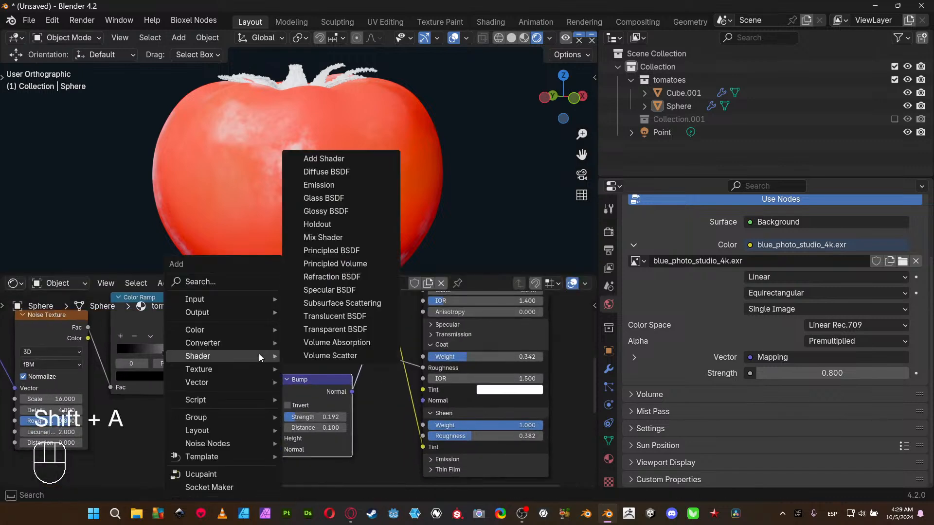
mouse_move(251, 332)
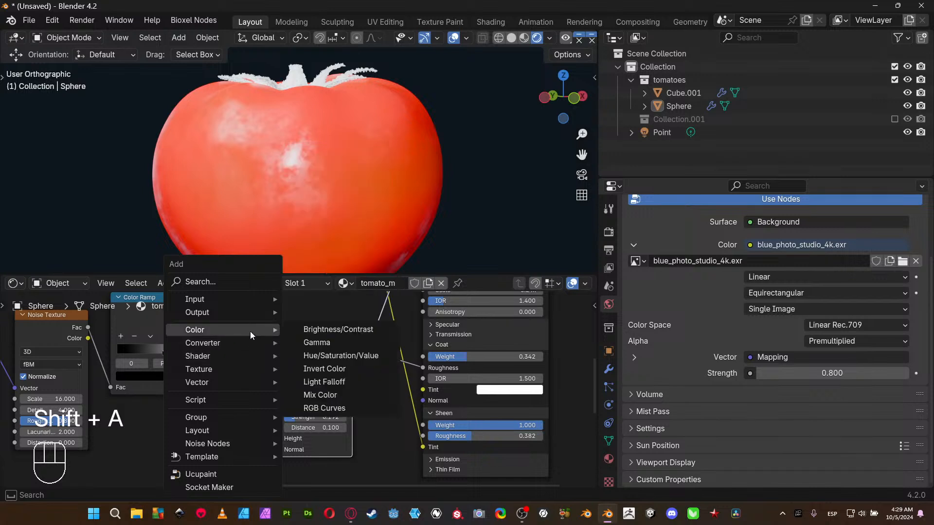
key(Escape)
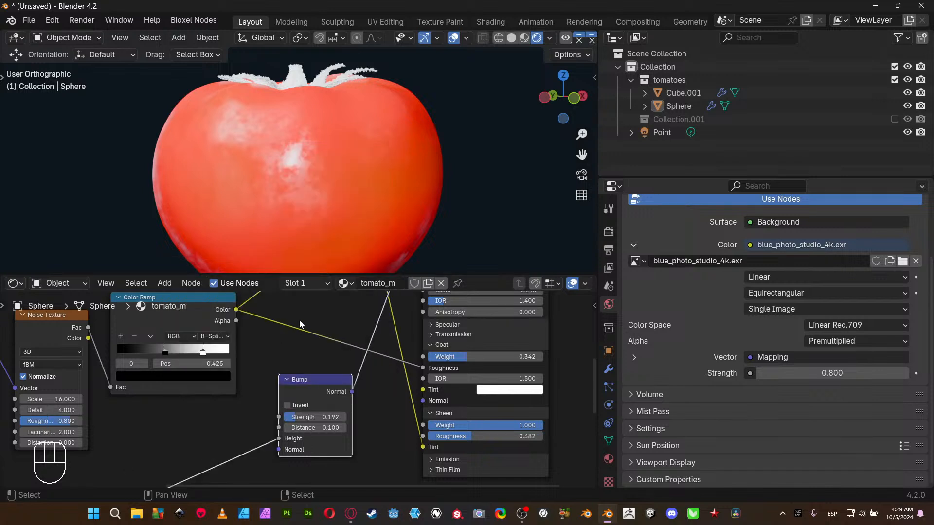
- Connect the roughness Color Ramp's Color output to the Bump node's Height and reduce the Bump Strength to 0.025
drag(235, 309, 274, 440)
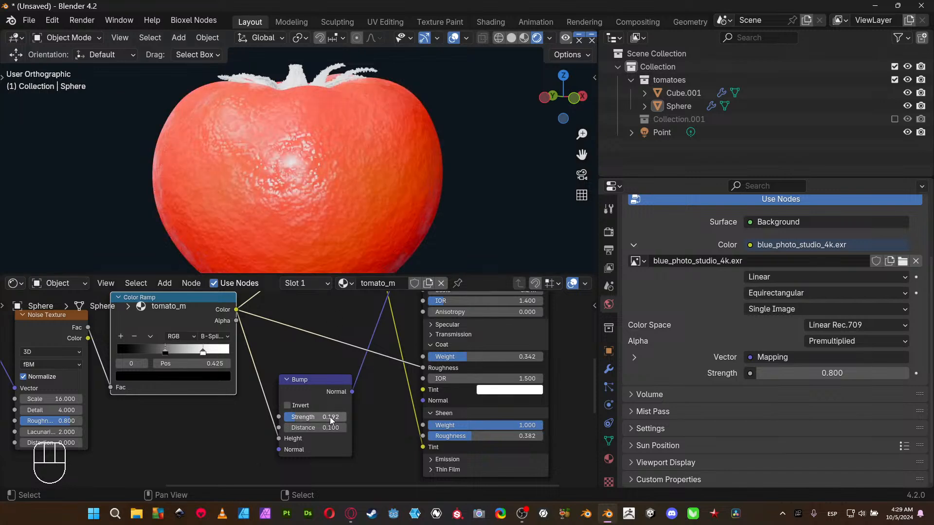
shift+drag(330, 419, 212, 419)
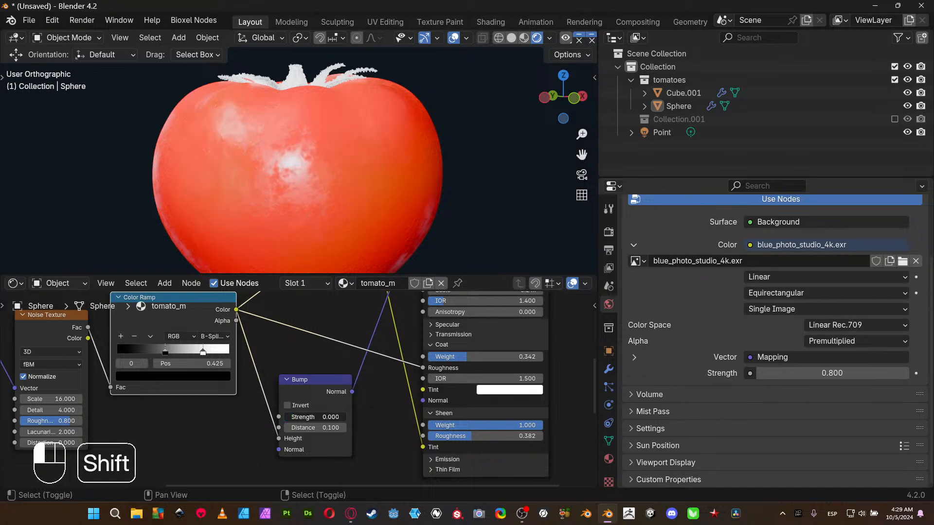
shift+drag(212, 418, 217, 419)
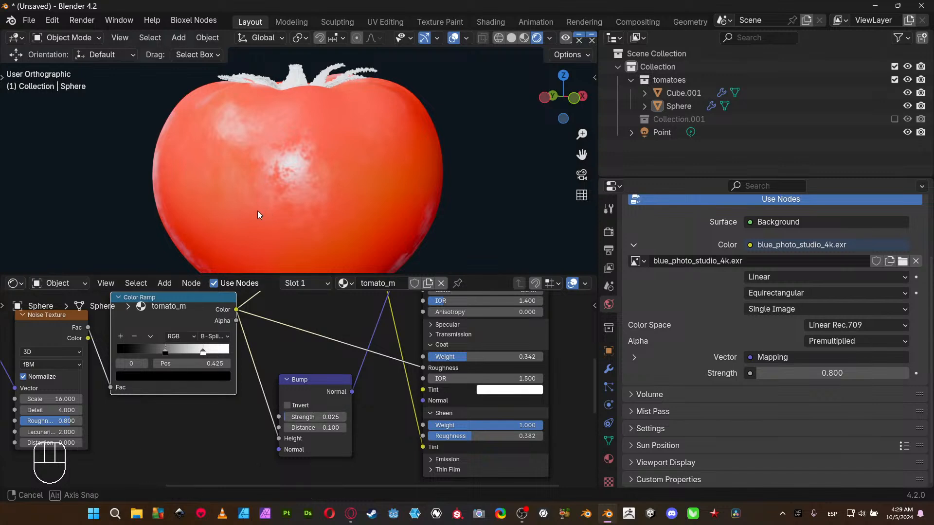
middle_drag(258, 211, 285, 105)
scroll(238, 231, up, 4)
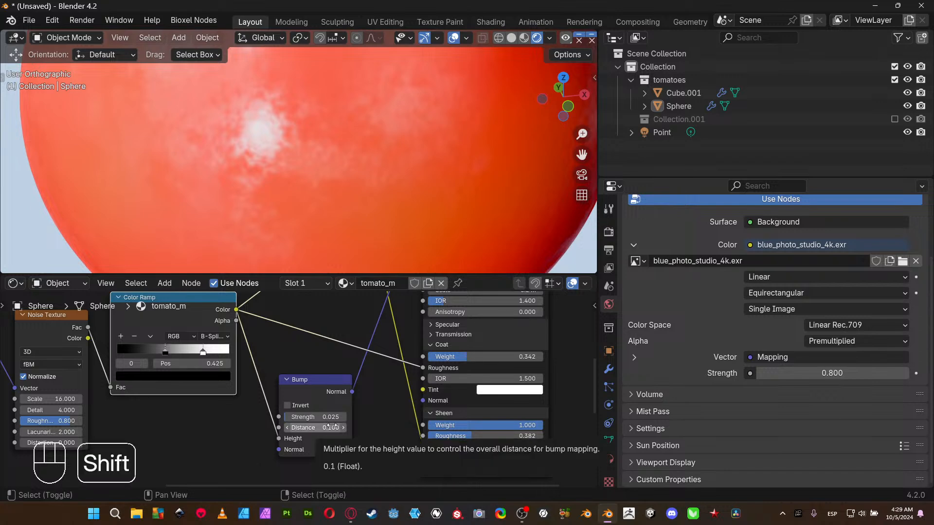
- Try a different Distance on the Bump node and undo the change
mouse_move(330, 427)
shift+mouse_down()
mouse_move(316, 427)
mouse_move(340, 426)
mouse_move(319, 427)
mouse_move(339, 427)
mouse_move(327, 428)
shift+mouse_up()
scroll(299, 204, down, 4)
scroll(302, 207, up, 3)
key(ctrl+z)
key(ctrl+z)
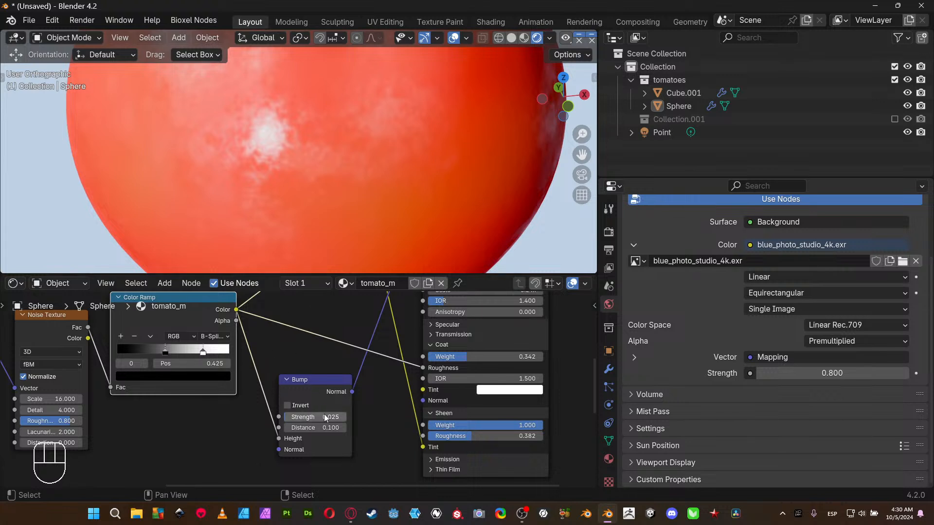
- Set the Bump node's Strength to 0.058 and check the tomato's highlights from several angles
shift+drag(325, 416, 336, 417)
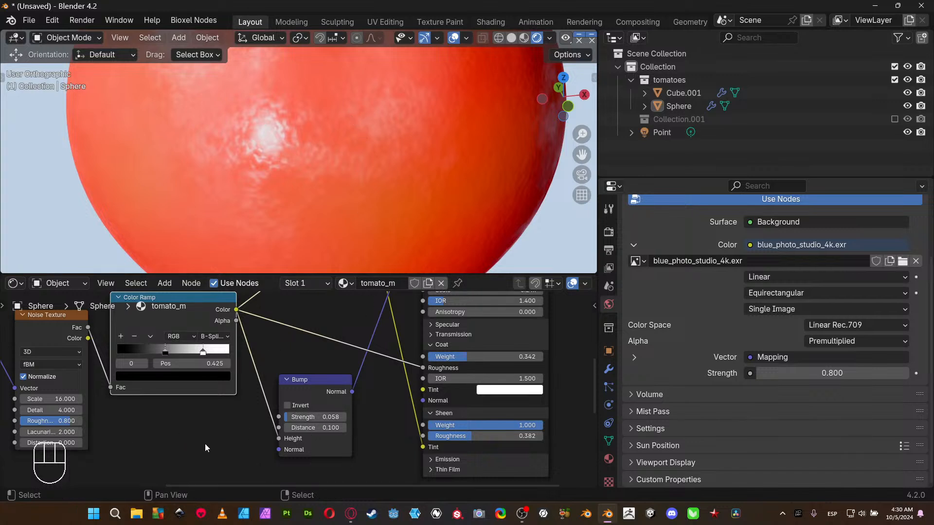
middle_drag(208, 442, 255, 443)
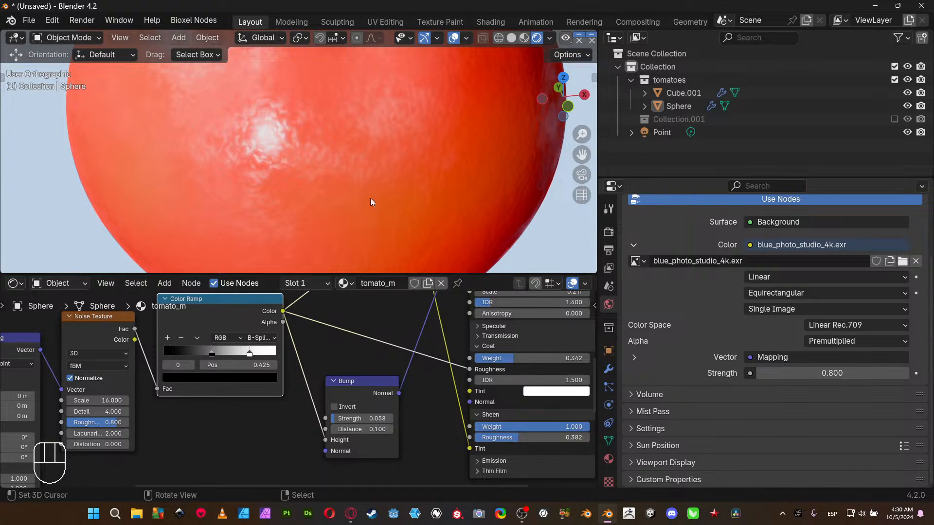
scroll(348, 151, down, 5)
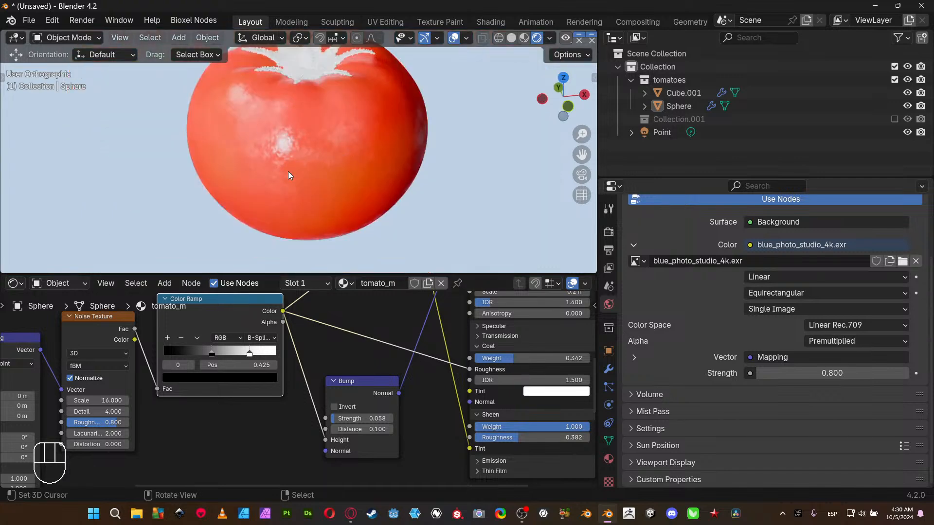
middle_drag(303, 131, 252, 110)
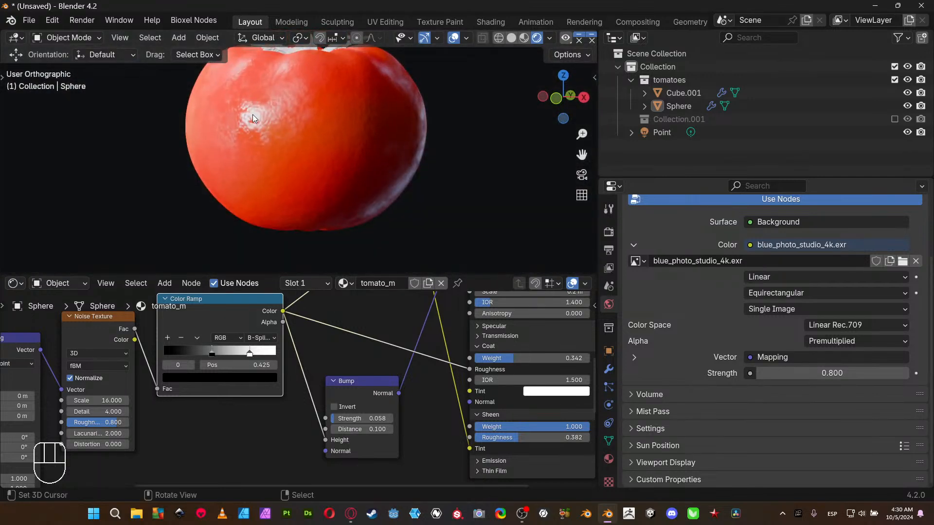
middle_drag(308, 155, 299, 191)
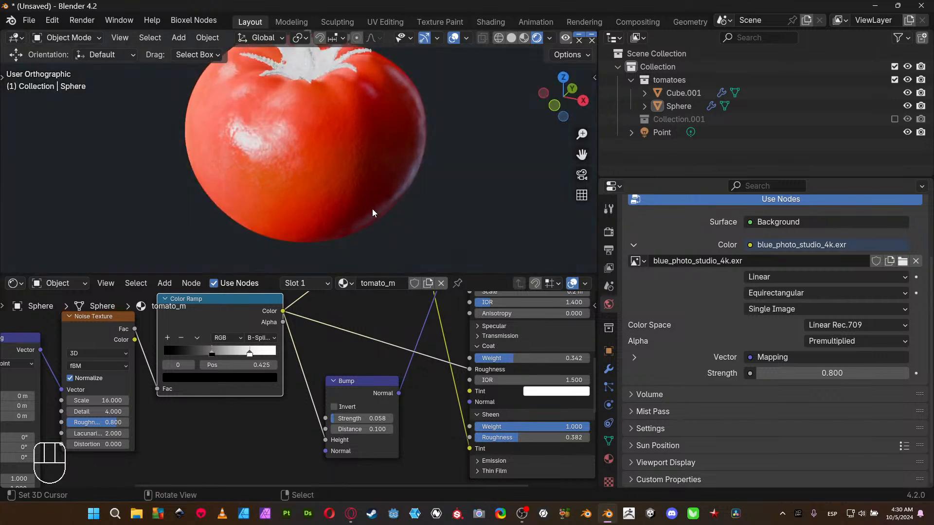
- Reconnect the separate bump noise network below to the Bump node's Height, replacing the roughness Color Ramp link
middle_drag(278, 431, 242, 352)
drag(114, 387, 351, 390)
middle_drag(303, 324, 234, 450)
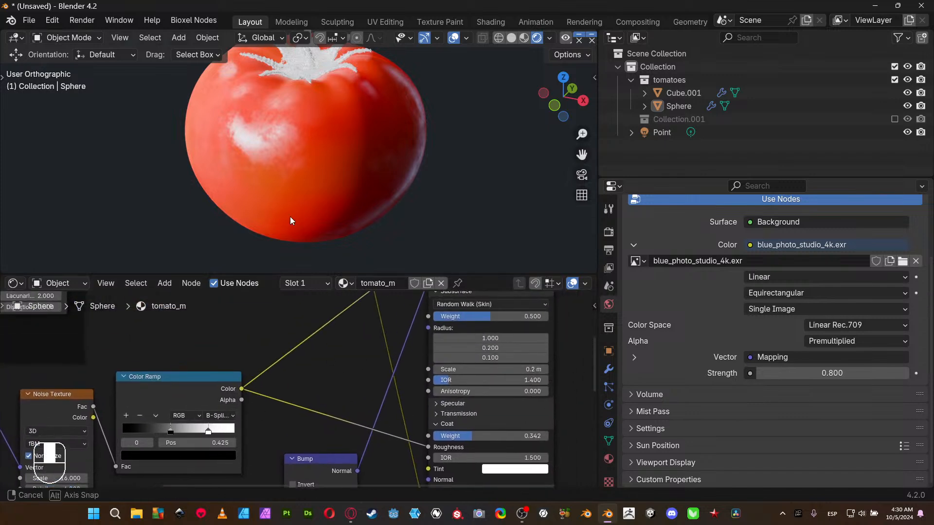
middle_drag(290, 217, 313, 200)
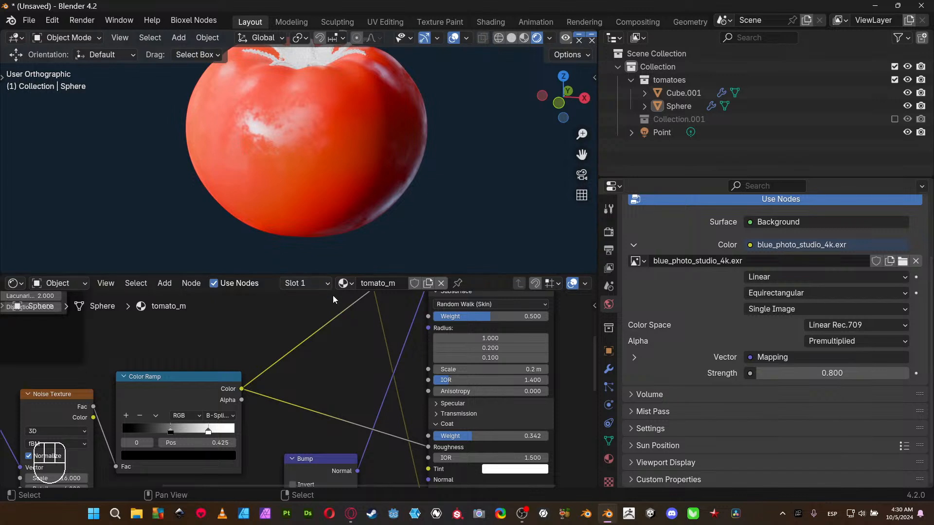
- Set the Principled BSDF's main IOR to 2.000 and check the reflections on the tomato
middle_drag(332, 296, 272, 318)
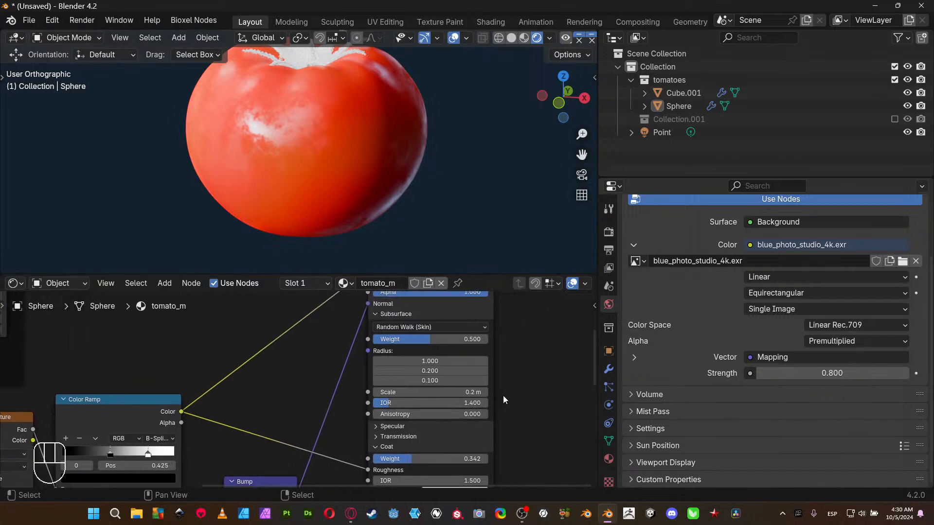
middle_drag(503, 396, 452, 426)
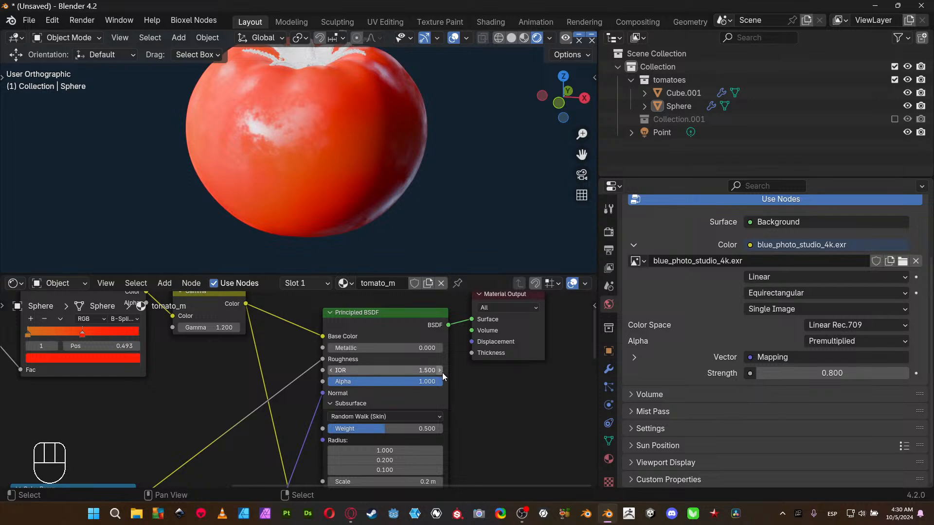
scroll(535, 413, up, 2)
click(490, 364)
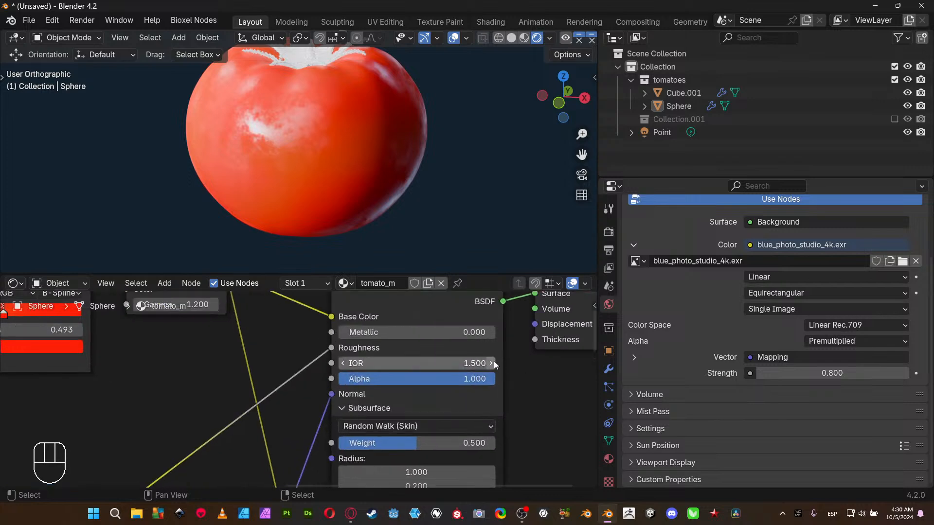
click(490, 364)
click(491, 363)
click(490, 364)
click(491, 364)
middle_drag(299, 169, 314, 214)
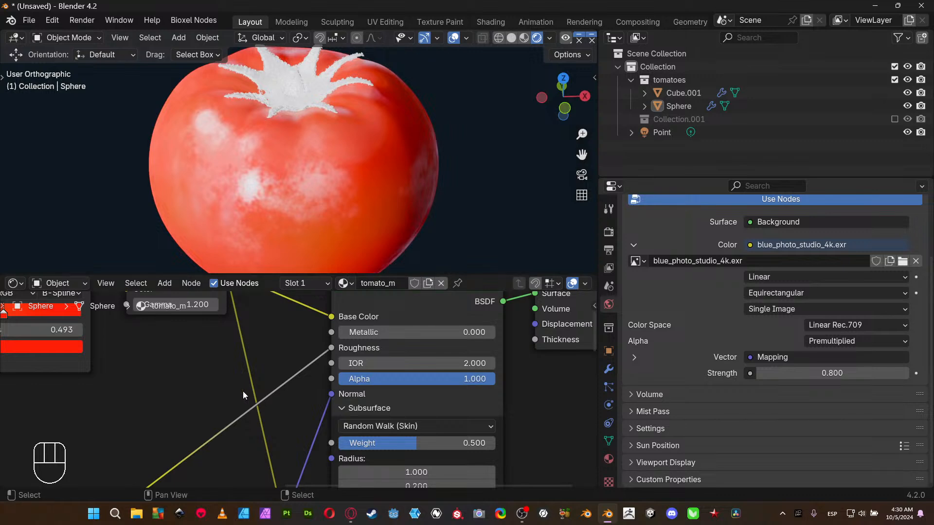
- Set the roughness Noise Texture's Detail to 8 and check the surface up close
middle_drag(145, 365, 558, 325)
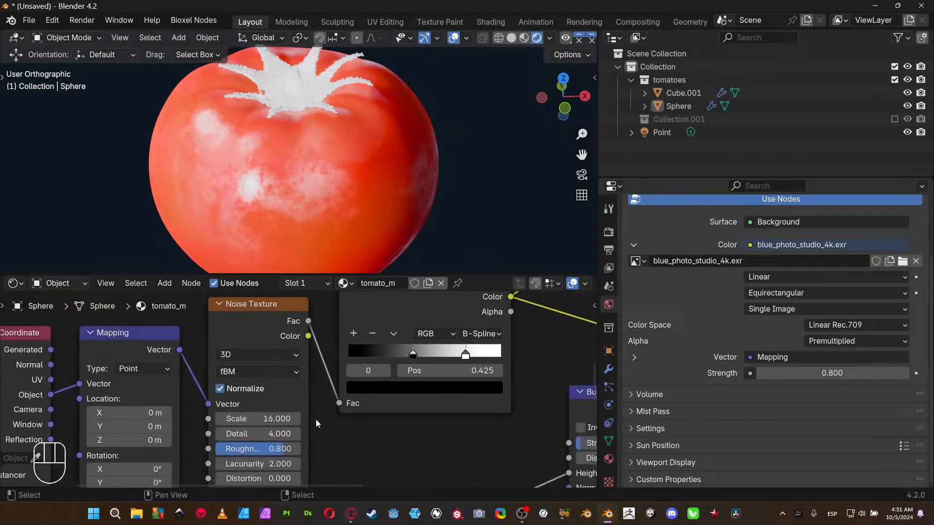
click(277, 432)
text(8)
key(Return)
scroll(270, 184, up, 3)
middle_drag(270, 183, 306, 119)
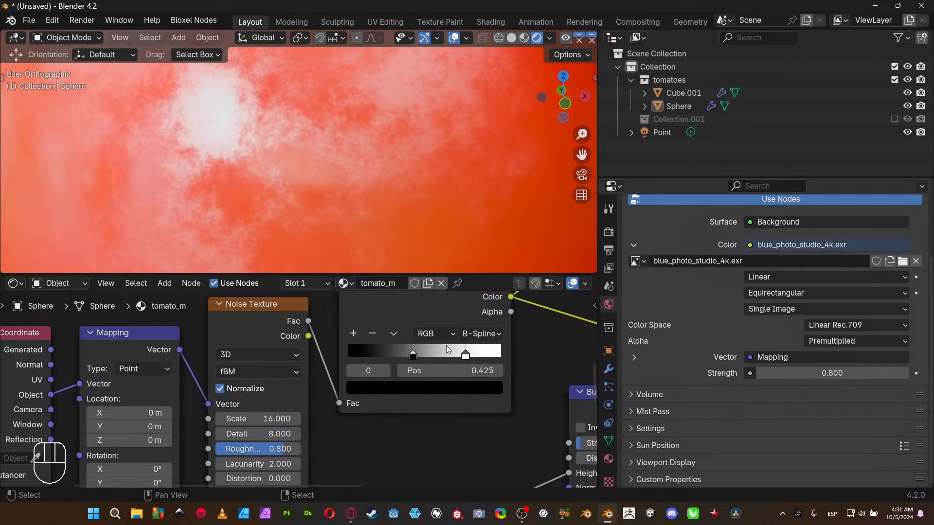
- Move the roughness Color Ramp's white stop to position 0.565 and the black stop slightly toward it, checking the tomato all around
mouse_move(465, 357)
mouse_down()
mouse_move(424, 357)
mouse_move(434, 356)
mouse_up()
scroll(357, 187, down, 3)
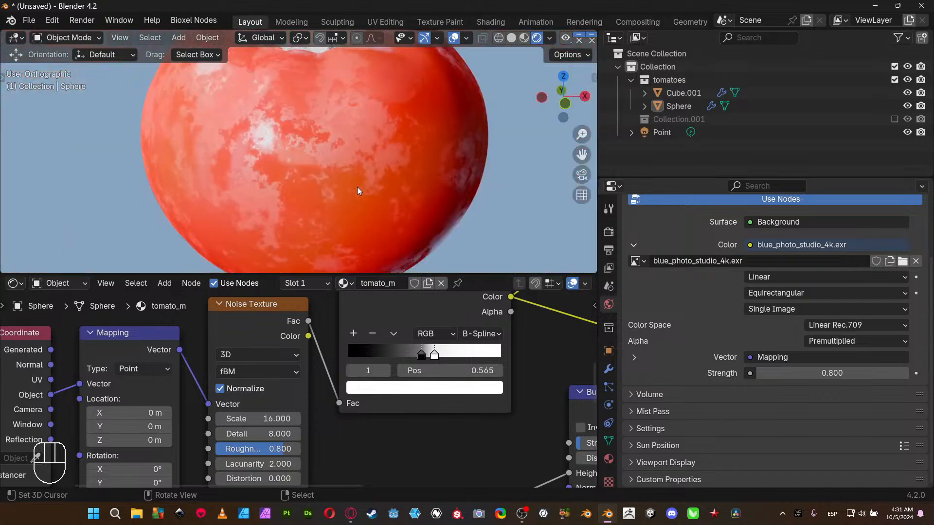
middle_drag(357, 186, 508, 158)
scroll(328, 174, down, 3)
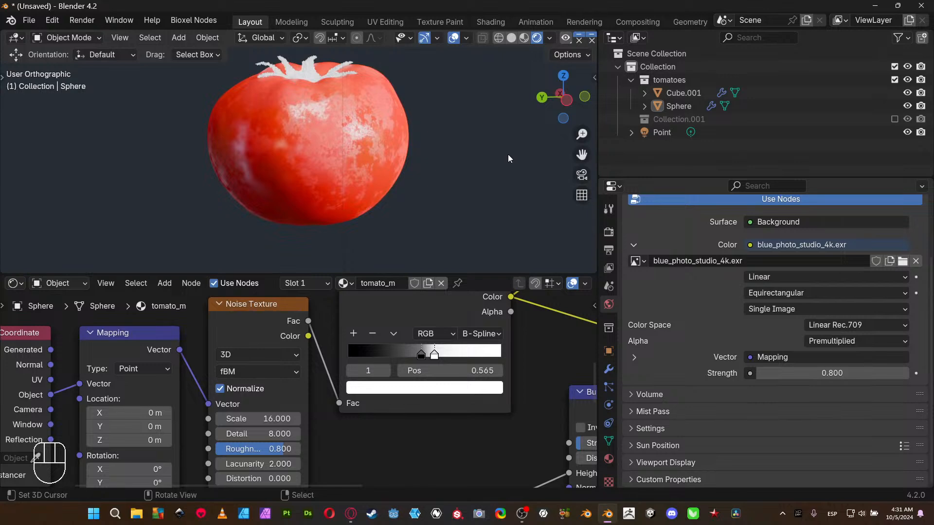
middle_drag(318, 183, 94, 250)
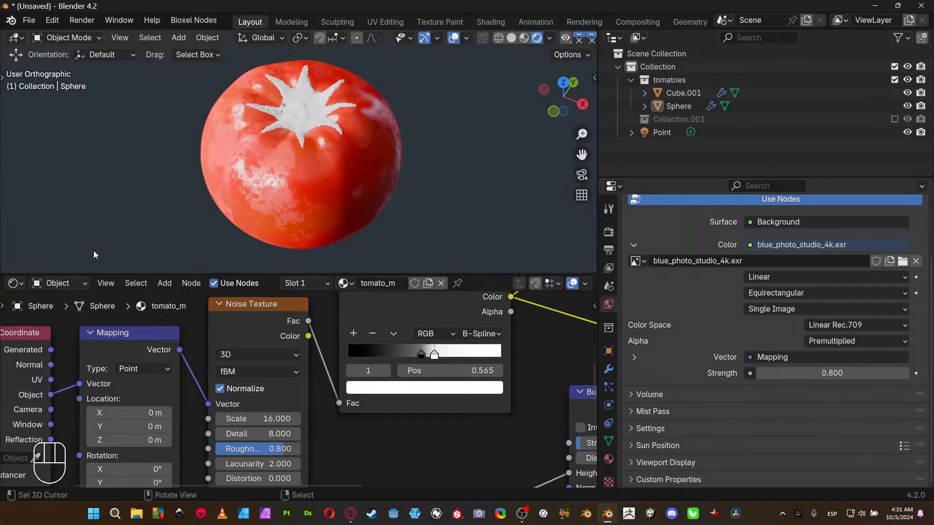
middle_drag(255, 179, 362, 119)
scroll(377, 335, down, 10)
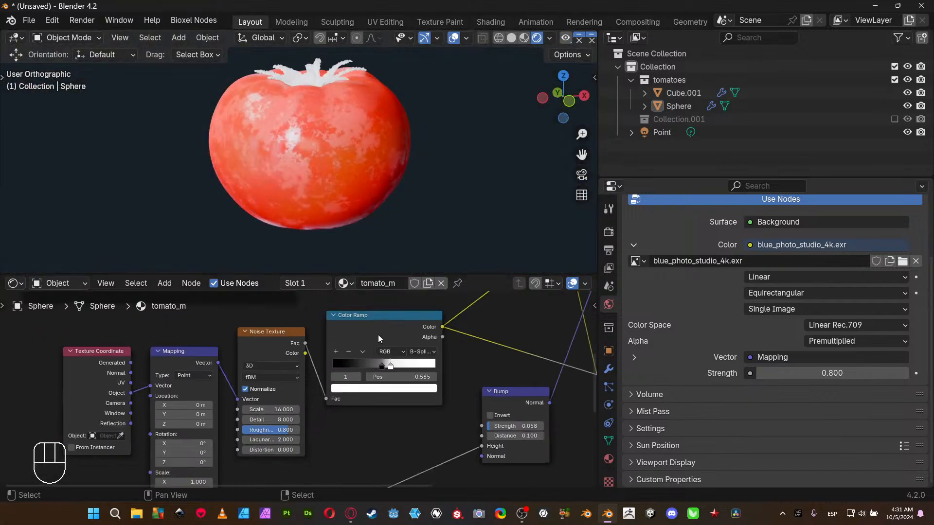
- Set the roughness Noise Texture's Detail to 3 and its Roughness to 0.5
middle_drag(373, 368, 293, 382)
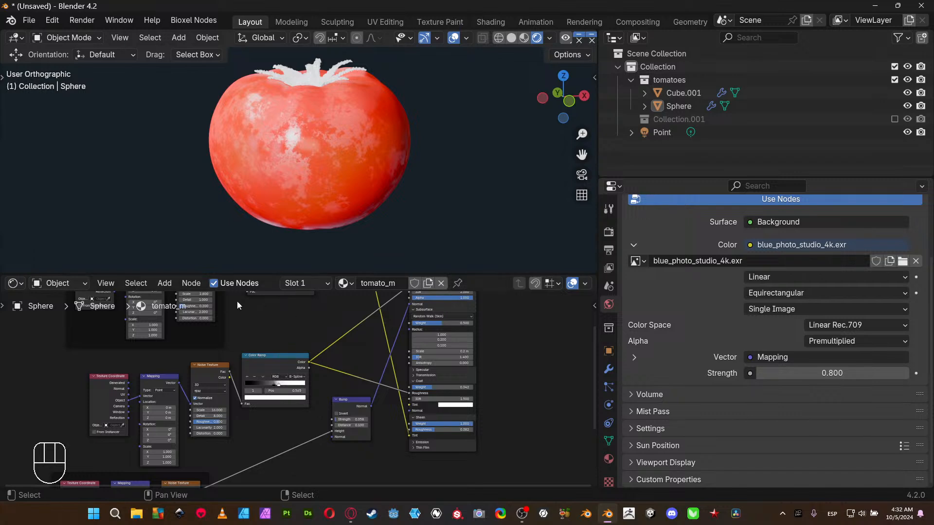
scroll(278, 407, up, 3)
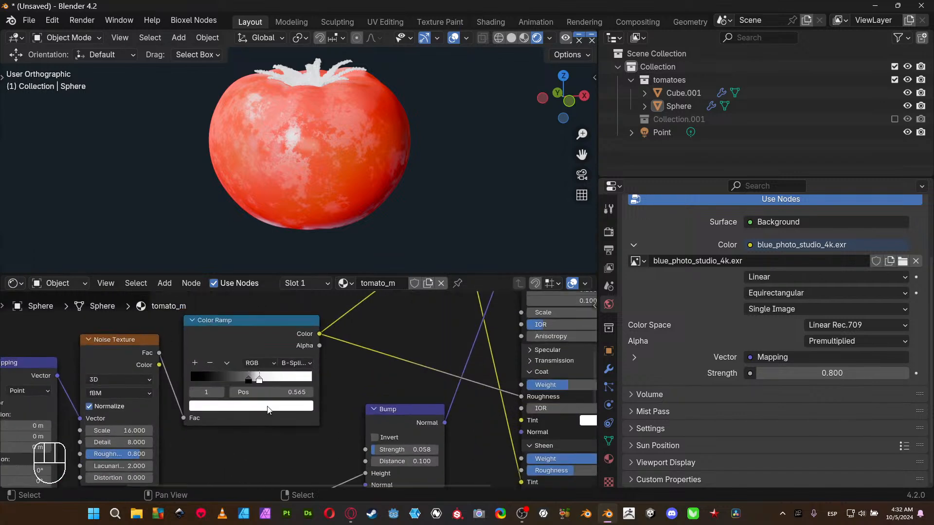
click(129, 443)
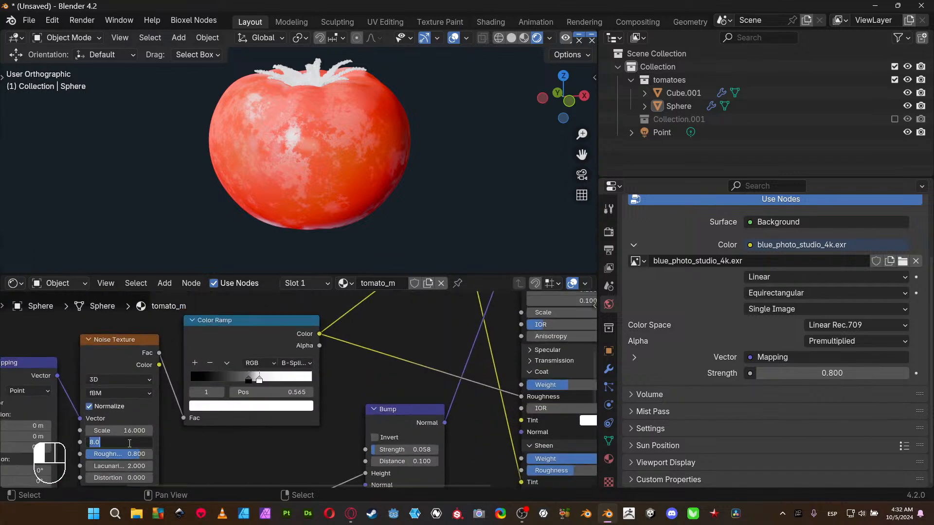
text(3)
key(Return)
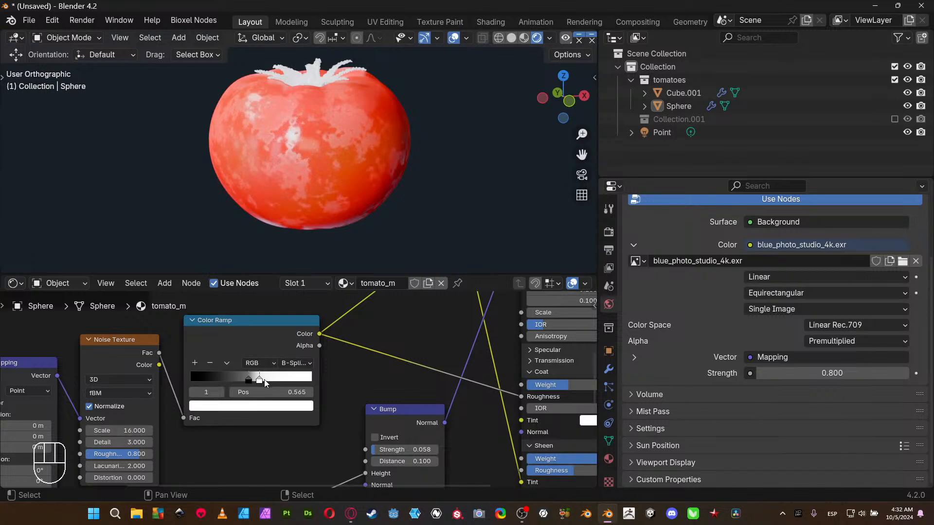
click(121, 454)
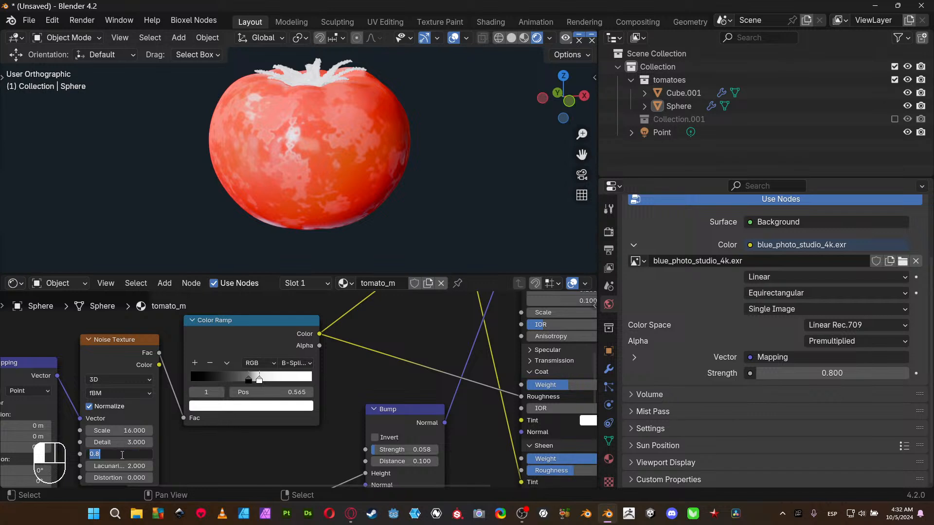
text(0.5)
key(Return)
- Lower the roughness Noise Texture's Roughness to 0.2 and its Detail to 2
click(121, 455)
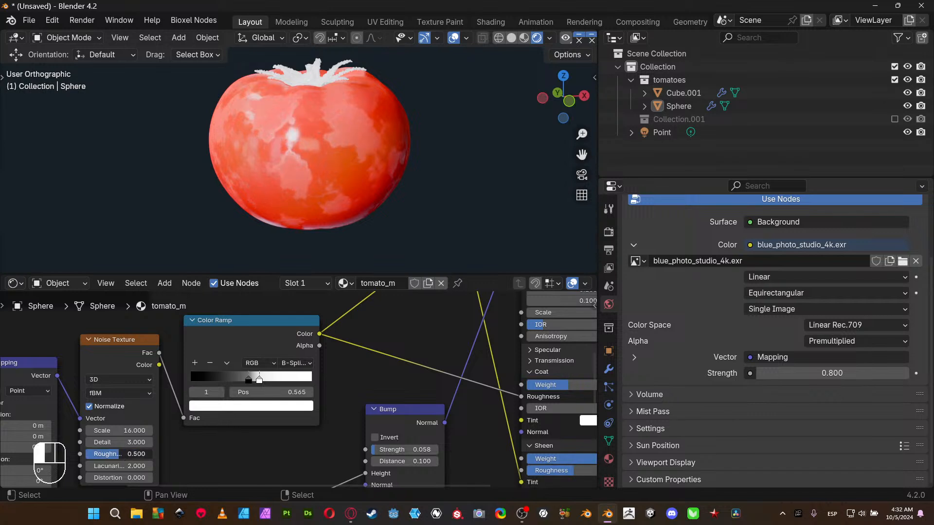
text(0.2)
key(Return)
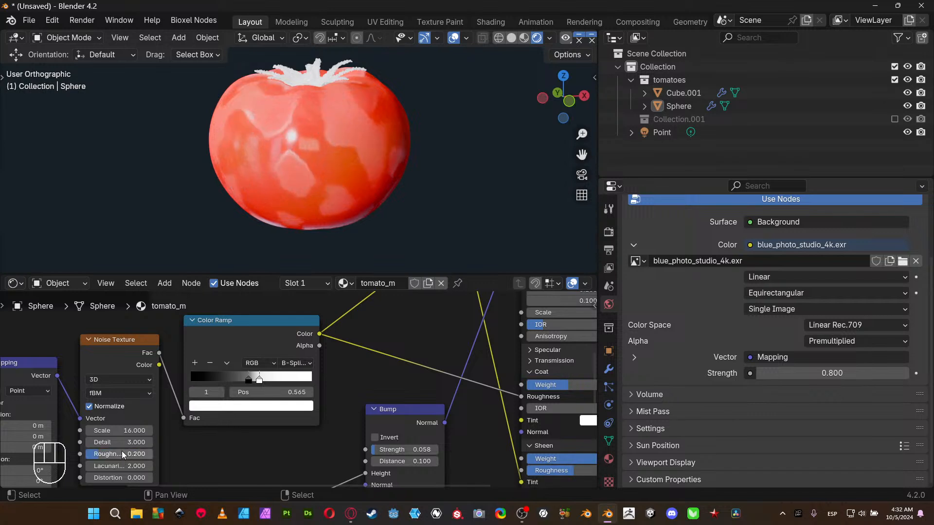
click(134, 442)
text(2)
key(Return)
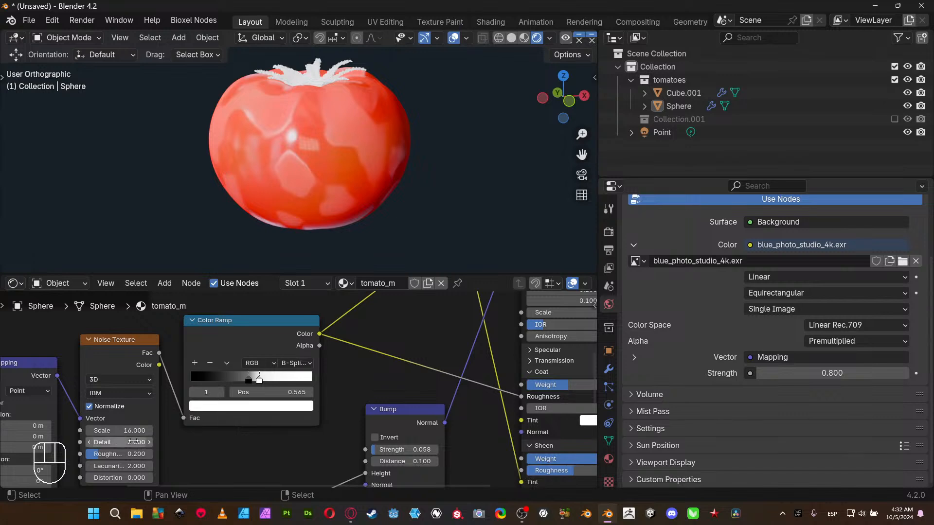
- Move the roughness Color Ramp's white stop to position 0.788
scroll(275, 380, up, 2)
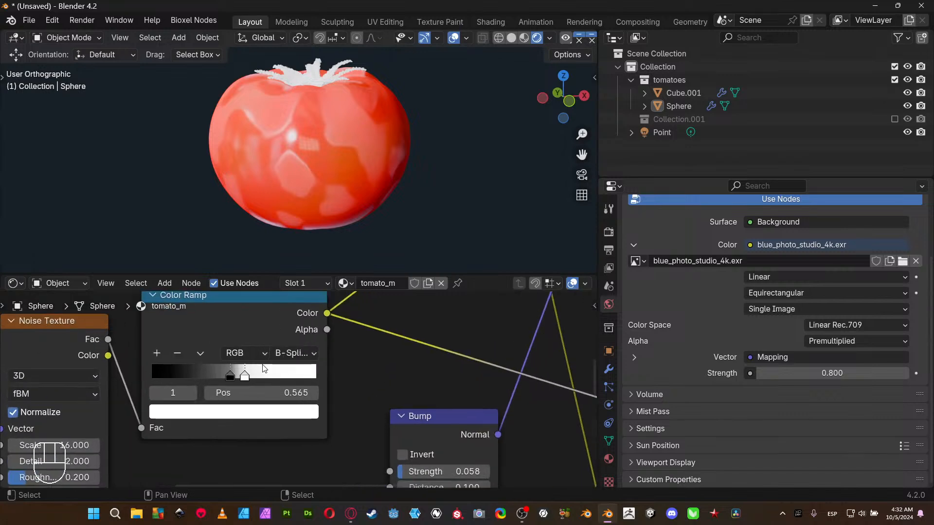
mouse_move(245, 378)
mouse_down()
mouse_move(293, 391)
mouse_move(284, 393)
mouse_up()
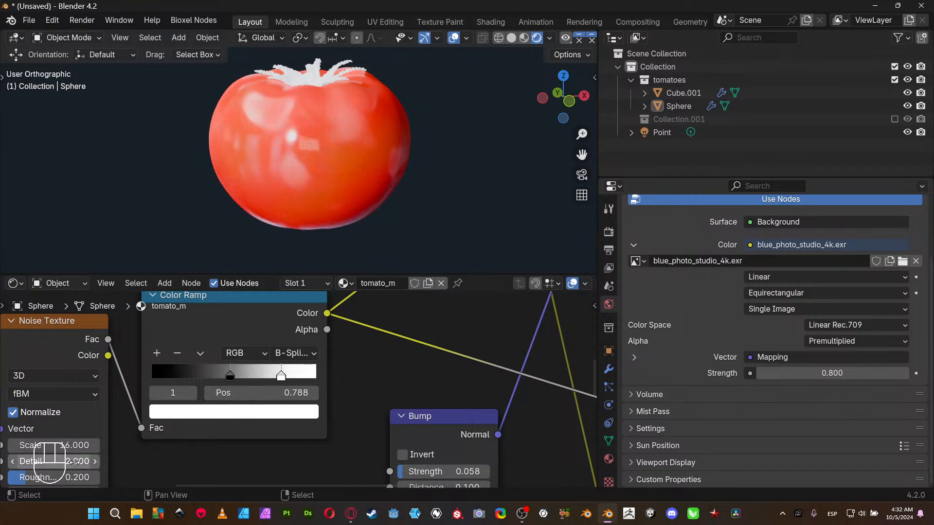
- Set the roughness Noise Texture's Detail to 4 and its Roughness to 0.4
middle_drag(125, 466, 232, 413)
click(199, 408)
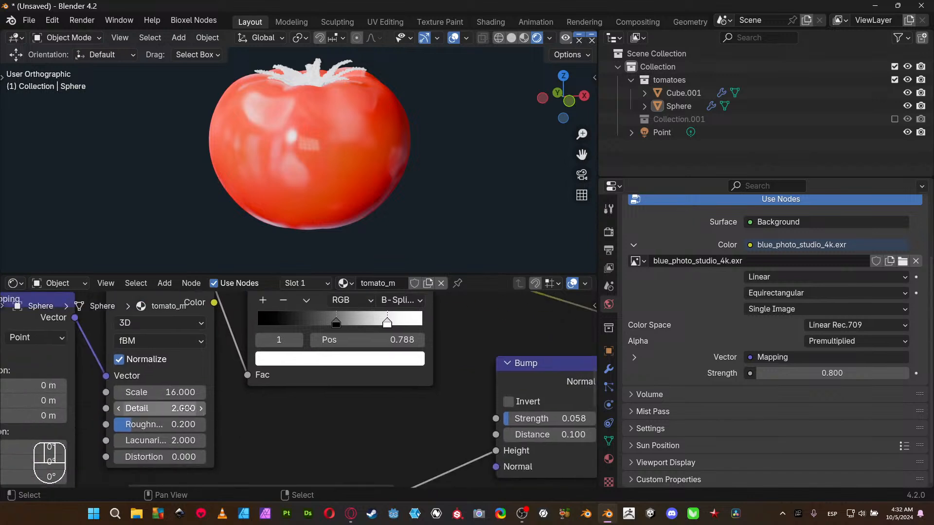
click(199, 408)
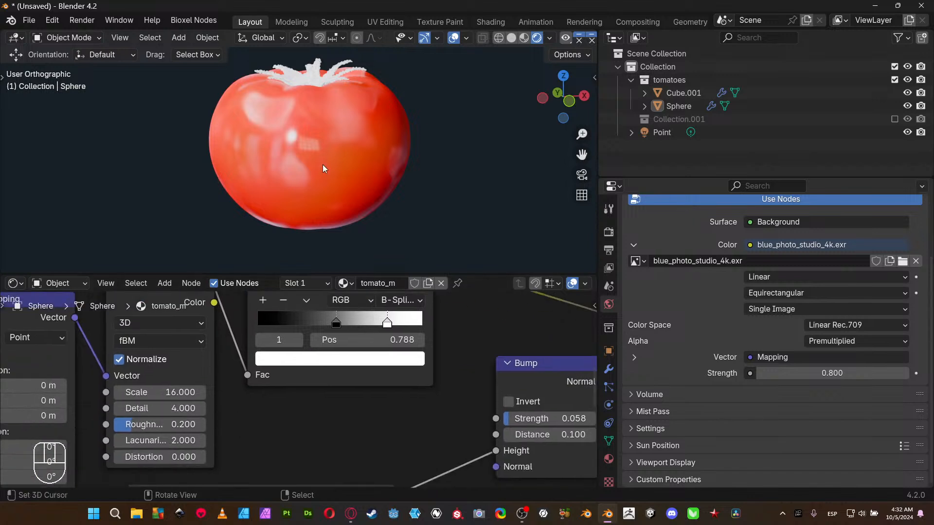
click(175, 424)
text(0.4)
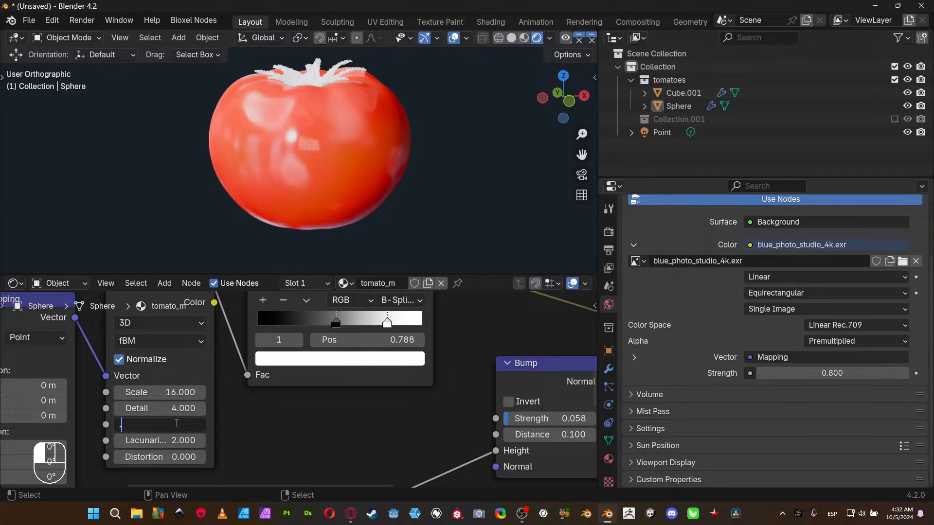
key(Return)
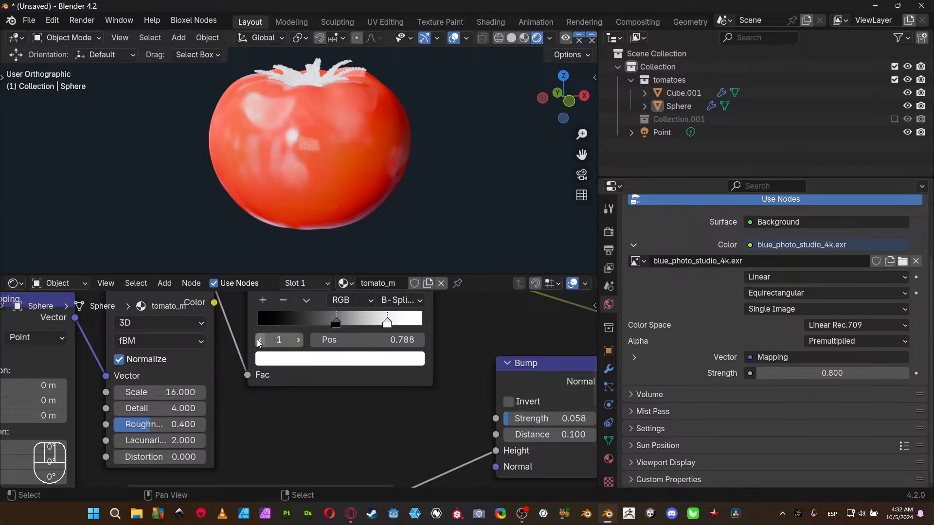
- Try a Scale of 32 on the roughness Noise Texture, settle on 8, and check the tomato from another side
click(176, 397)
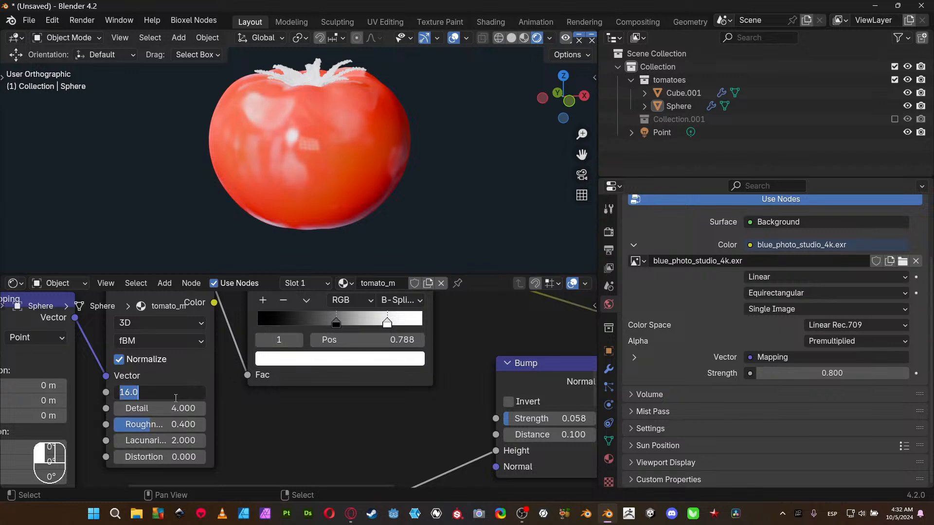
text(32)
key(Return)
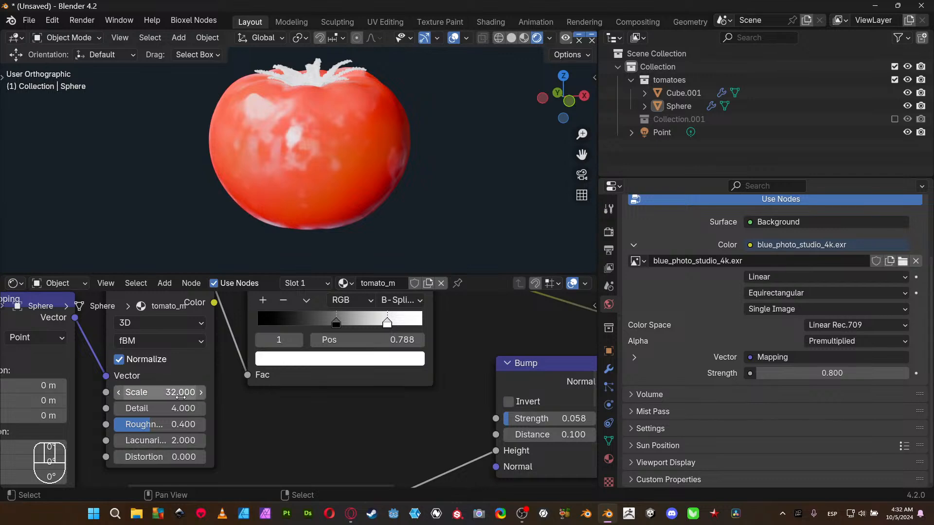
click(179, 393)
text(8)
key(Return)
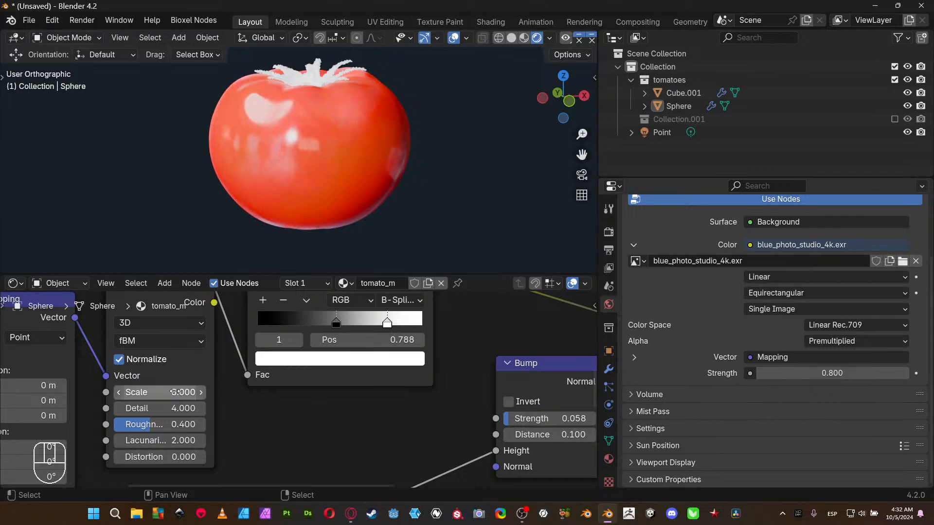
middle_drag(318, 244, 267, 237)
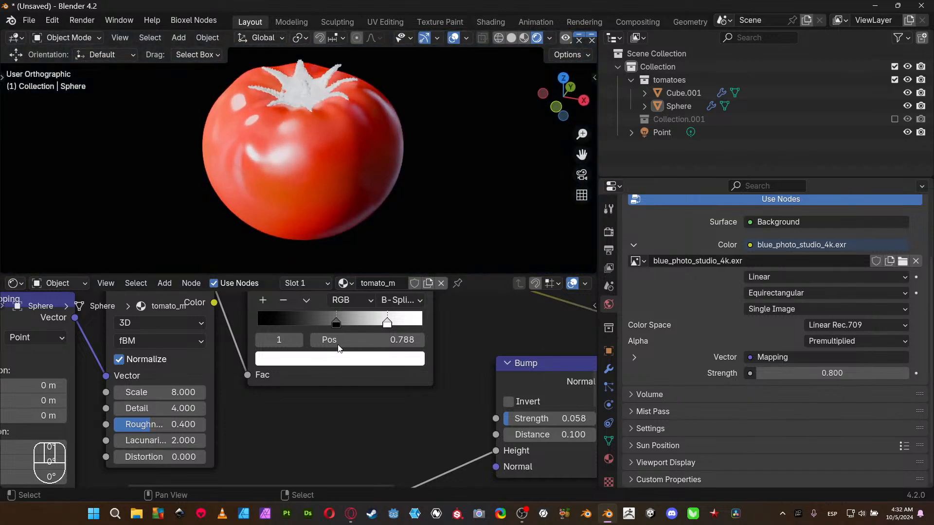
- Move the roughness Color Ramp's black stop to about position 0.441 and check the tomato's reflections up close
drag(340, 326, 331, 314)
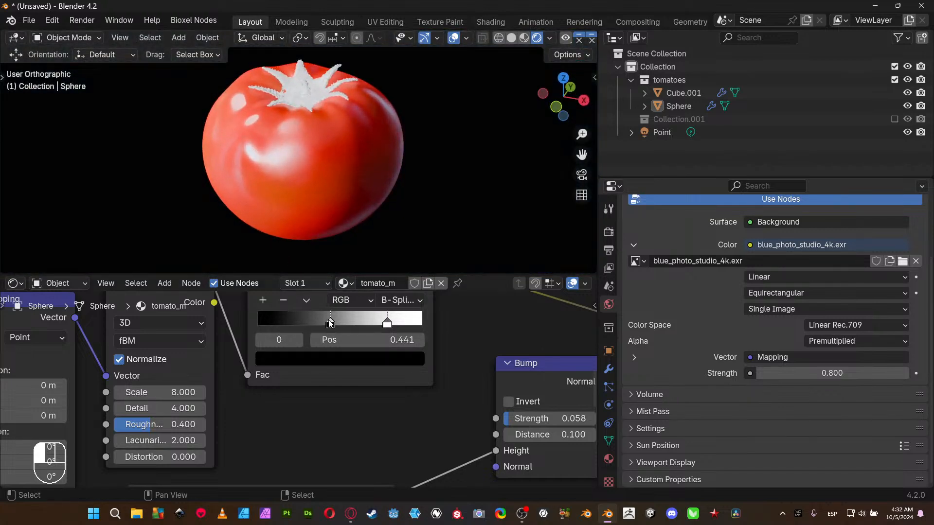
scroll(338, 158, down, 4)
middle_drag(295, 167, 307, 151)
scroll(295, 173, up, 4)
- Align the roughness Texture Coordinate, Mapping and Noise Texture nodes in one row and move them away from the Color Ramp
middle_drag(434, 444, 201, 349)
scroll(204, 352, down, 7)
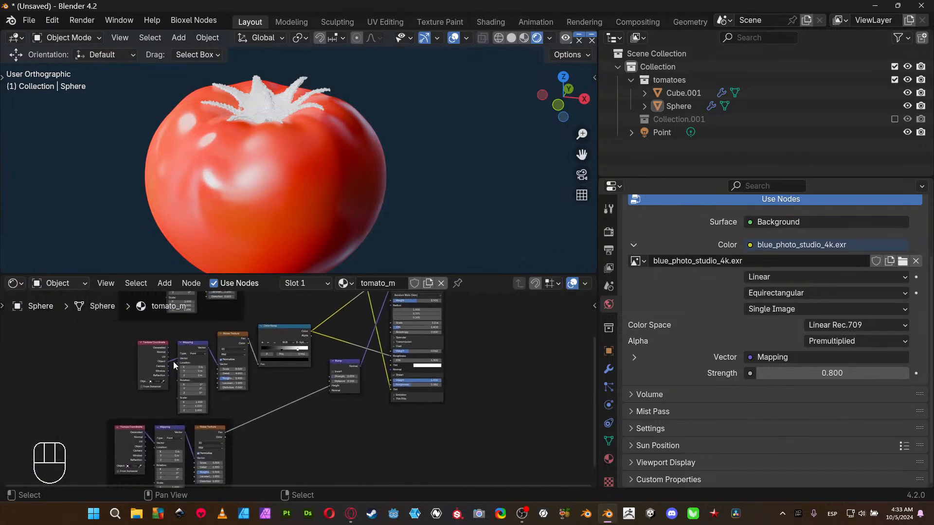
drag(127, 346, 224, 377)
key(s)
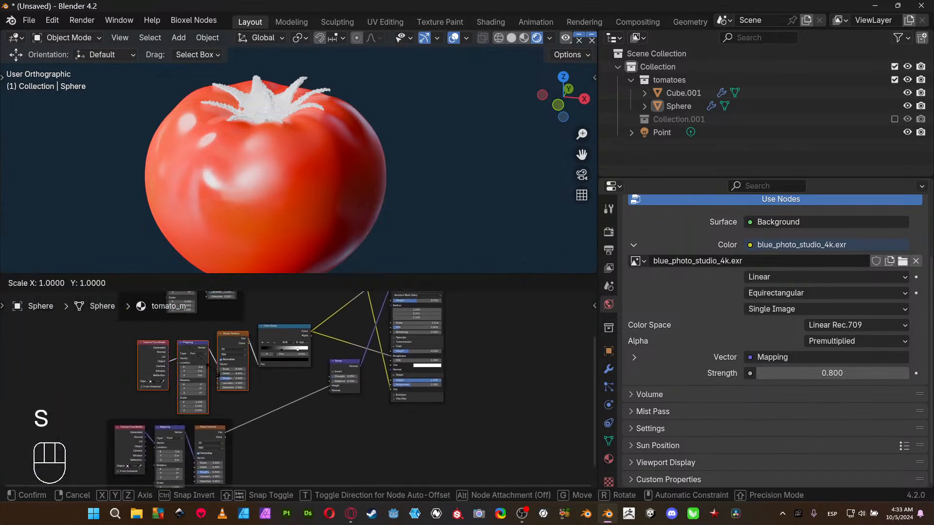
key(y)
key(KP_0)
key(KP_Enter)
key(g)
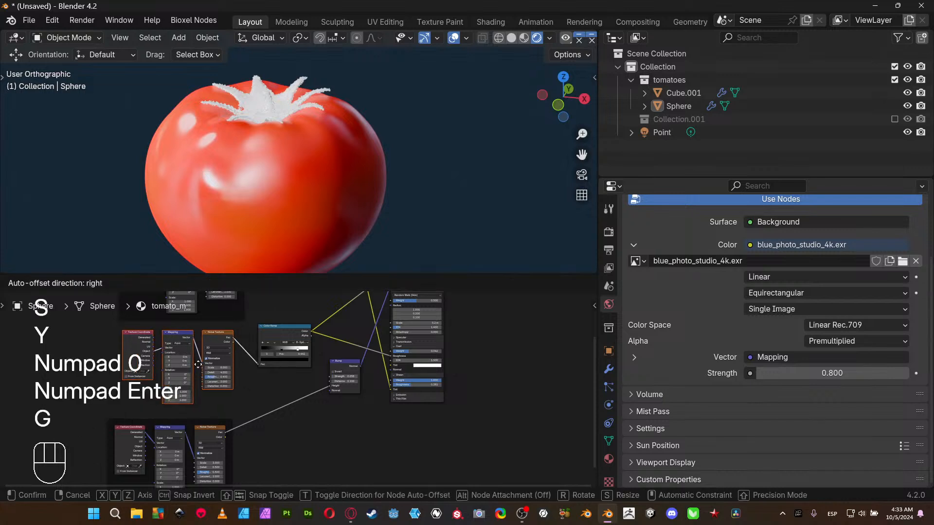
click(197, 364)
- Try joining the roughness Texture Coordinate, Mapping and Noise Texture nodes in a frame
key(ctrl+j)
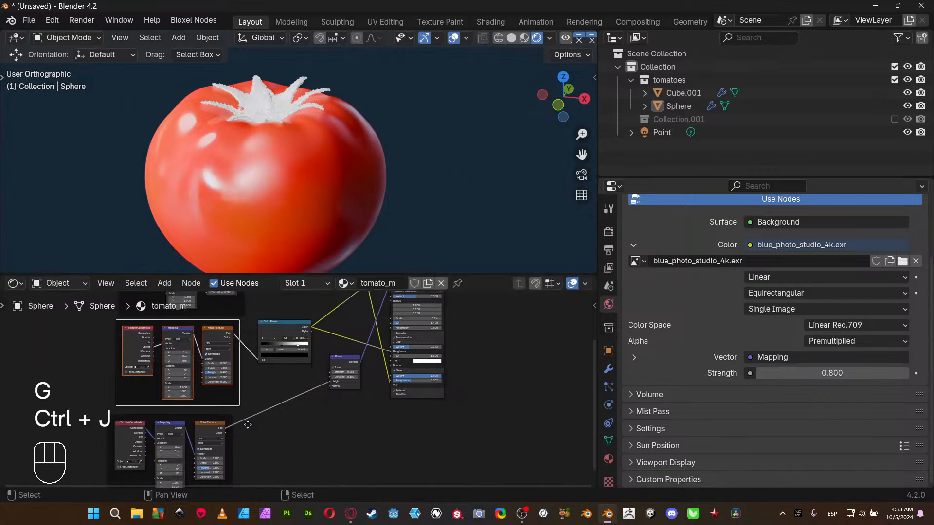
middle_drag(246, 423, 255, 392)
key(ctrl+z)
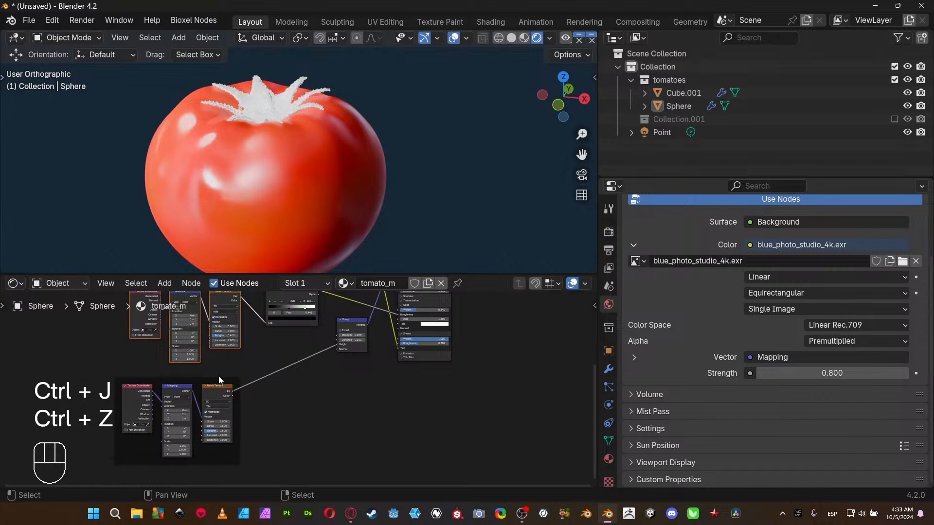
- Select the Texture Coordinate and Mapping nodes in the framed group that feeds the Bump node
click(146, 399)
shift+click(180, 396)
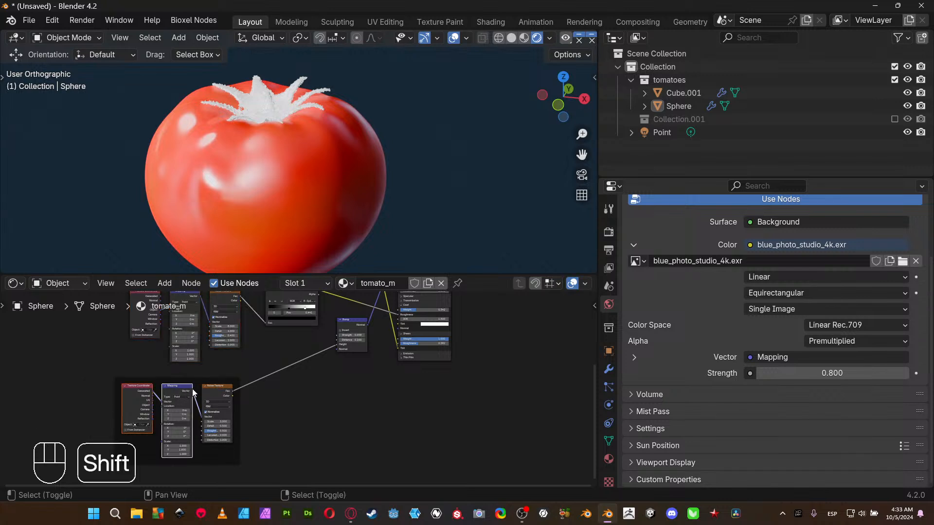
- Remove the lowest Texture Coordinate, Mapping and Noise Texture nodes from their frame and move them clear of it
shift+click(206, 391)
click(191, 283)
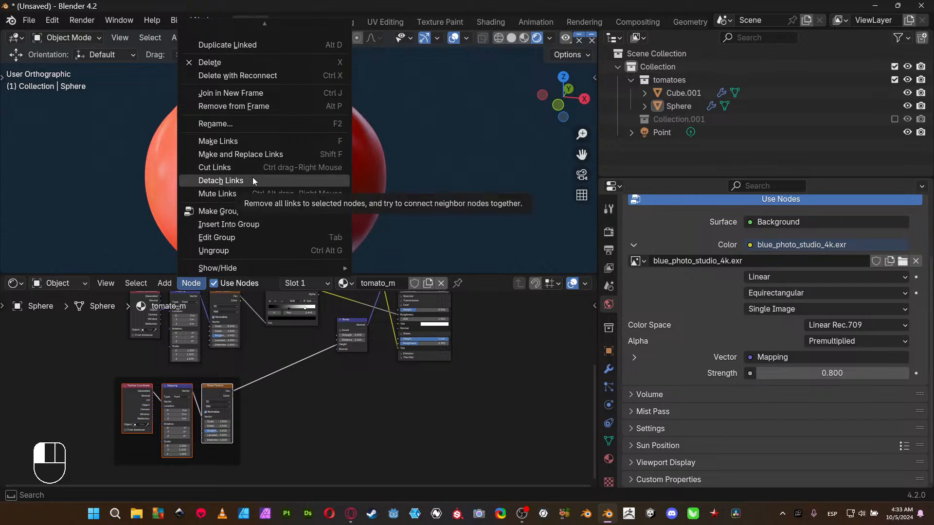
scroll(270, 154, up, 2)
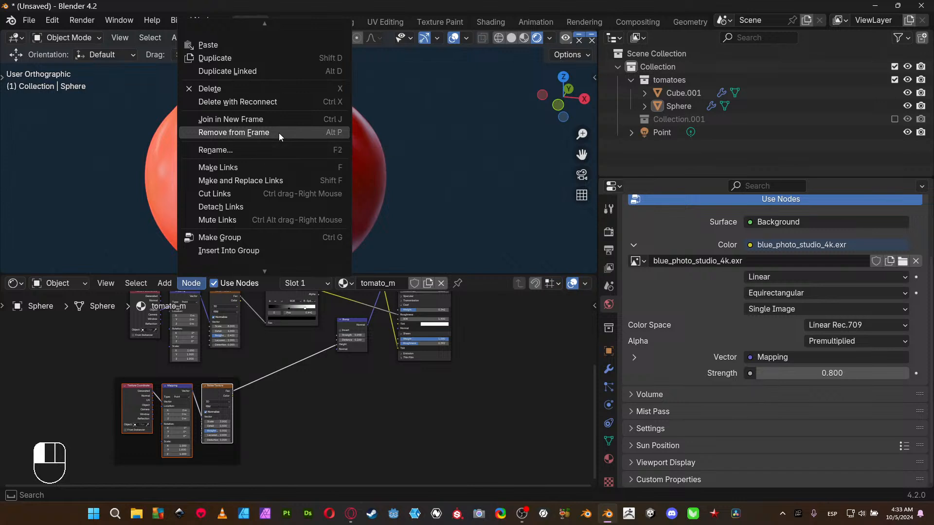
click(278, 133)
key(g)
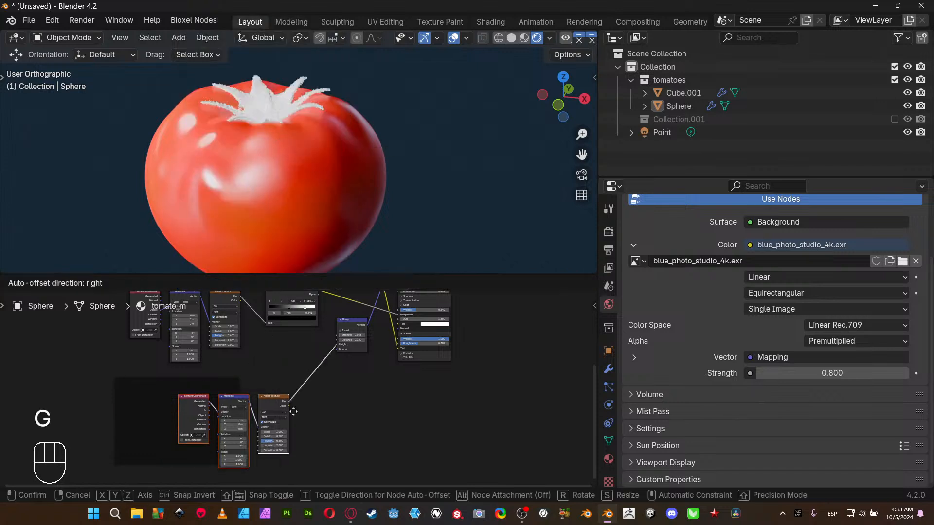
click(416, 411)
- Delete the emptied frame and move the three detached nodes back beneath the other texture node chains
click(219, 407)
key(x)
click(219, 406)
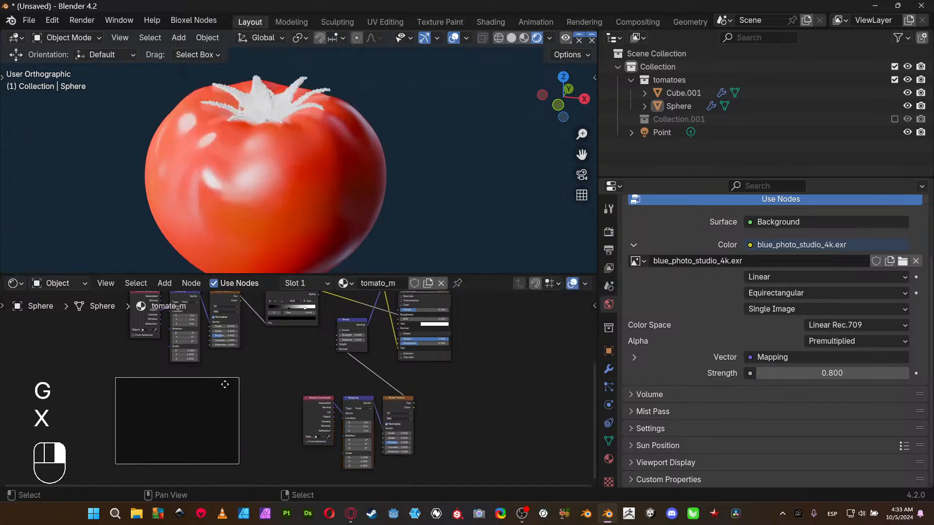
key(x)
drag(269, 380, 436, 484)
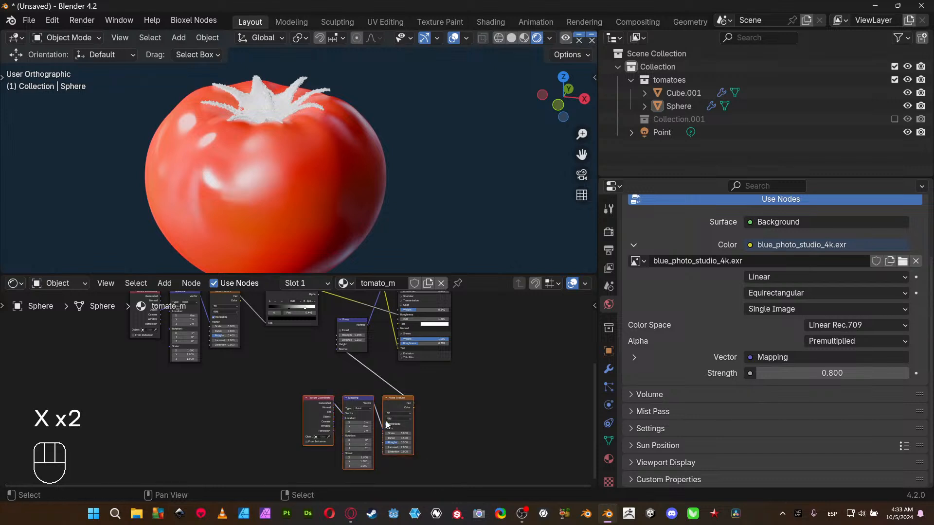
drag(356, 398, 181, 383)
- Place the middle Texture Coordinate, Mapping and Noise Texture nodes in the upper chain's frame and position them below that chain
middle_drag(200, 348, 193, 438)
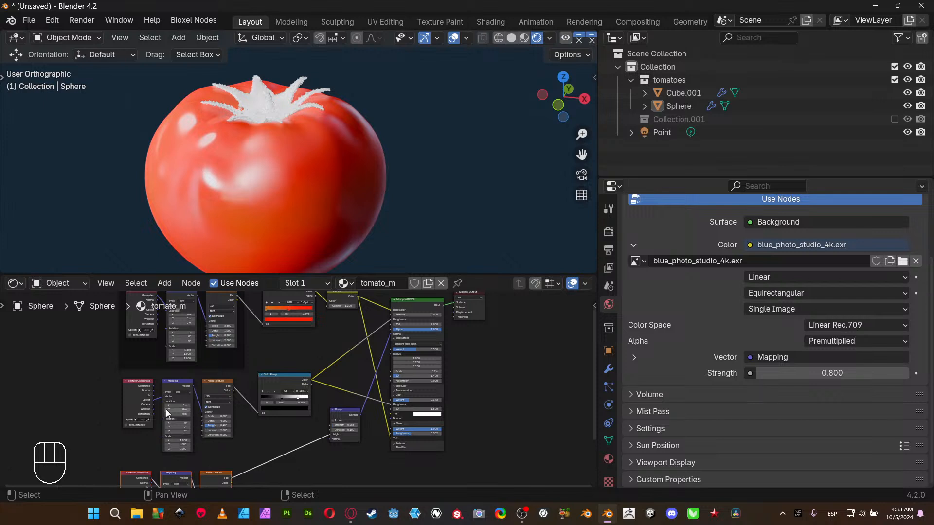
shift+click(135, 389)
shift+click(172, 384)
shift+click(208, 384)
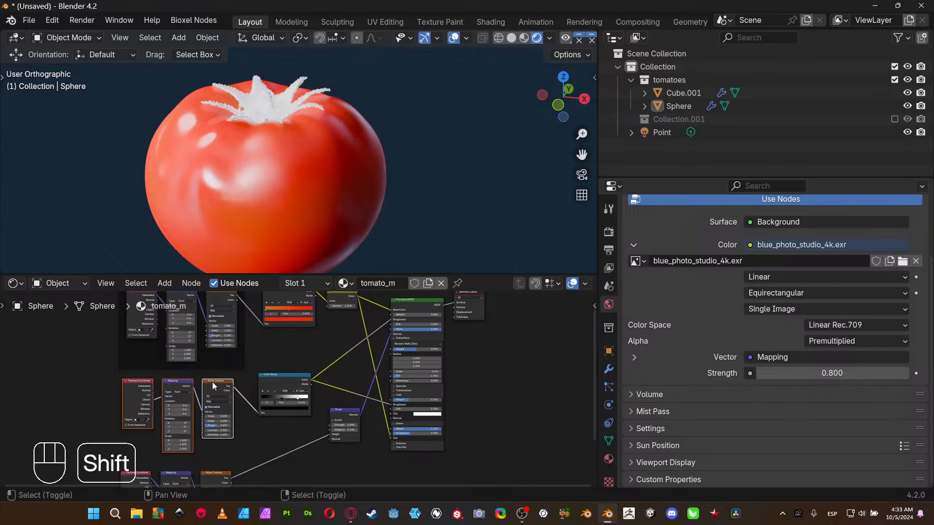
key(g)
click(213, 383)
key(g)
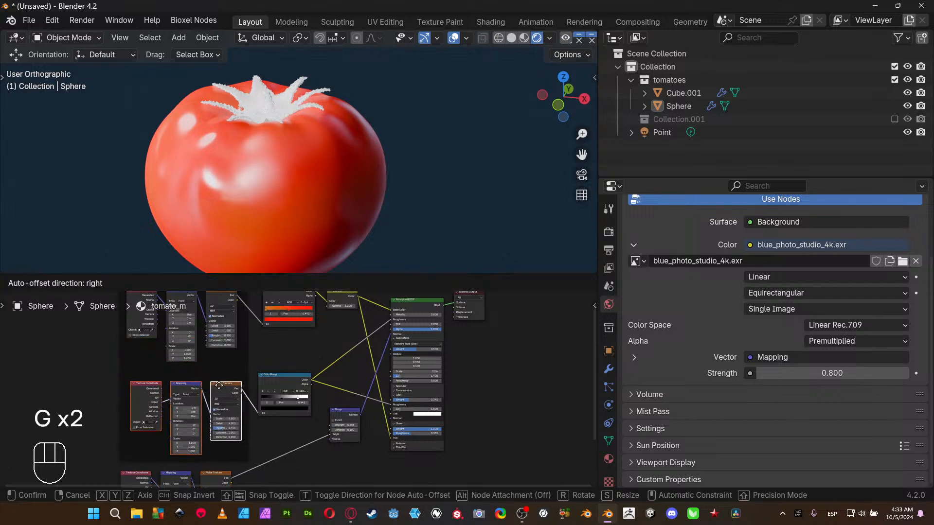
click(213, 377)
- Place the lowest Texture Coordinate, Mapping and Noise Texture nodes in the same frame, beneath the middle chain
middle_drag(203, 439, 212, 343)
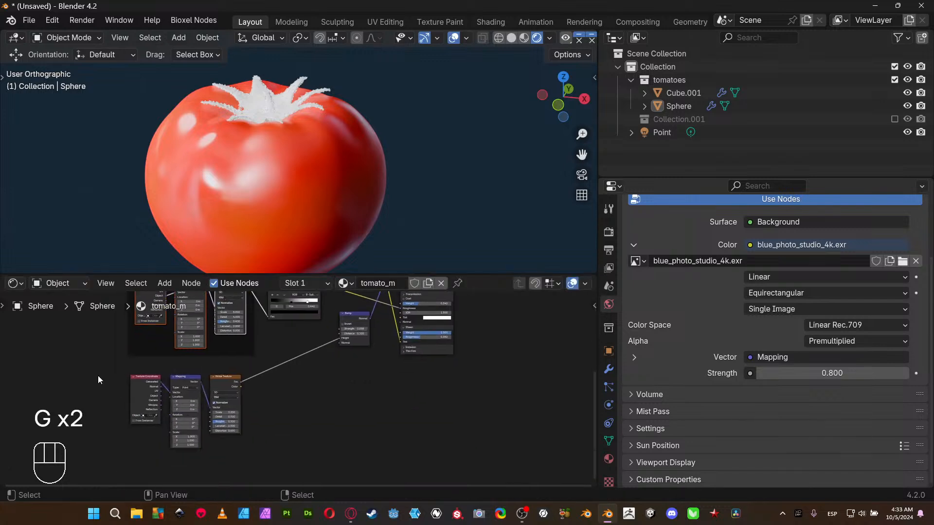
key(g)
click(253, 390)
key(g)
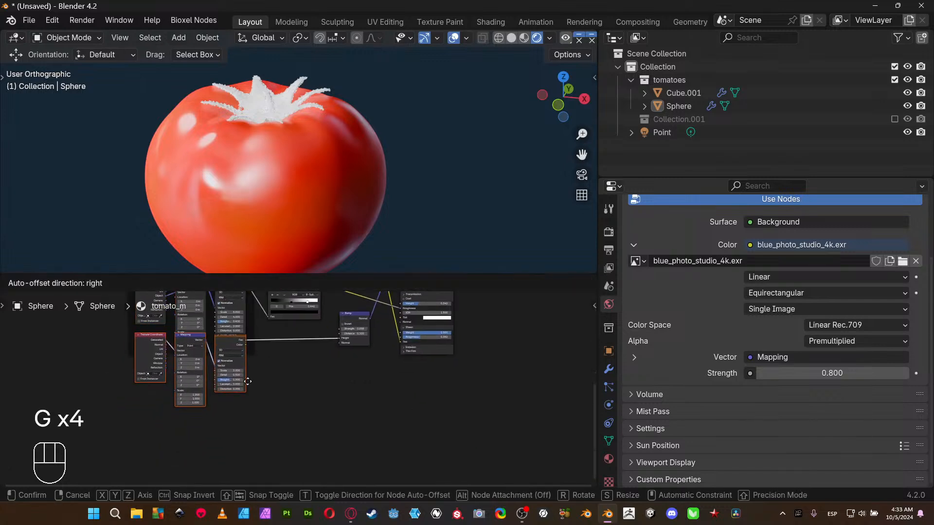
click(249, 363)
key(g)
click(247, 331)
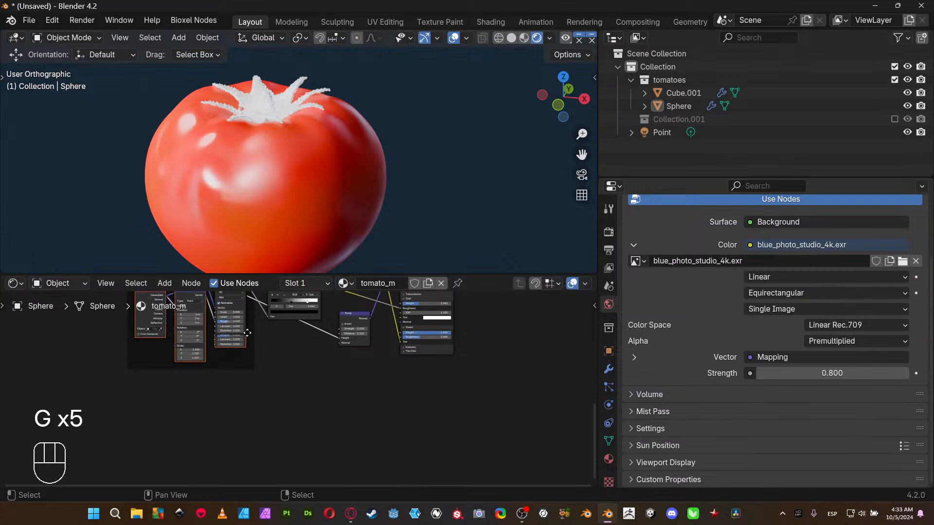
key(g)
click(255, 386)
- Join the two Color Ramp nodes in a new frame and move the black-and-white ramp directly below the red one
middle_drag(255, 386, 253, 480)
drag(245, 309, 287, 414)
key(ctrl+j)
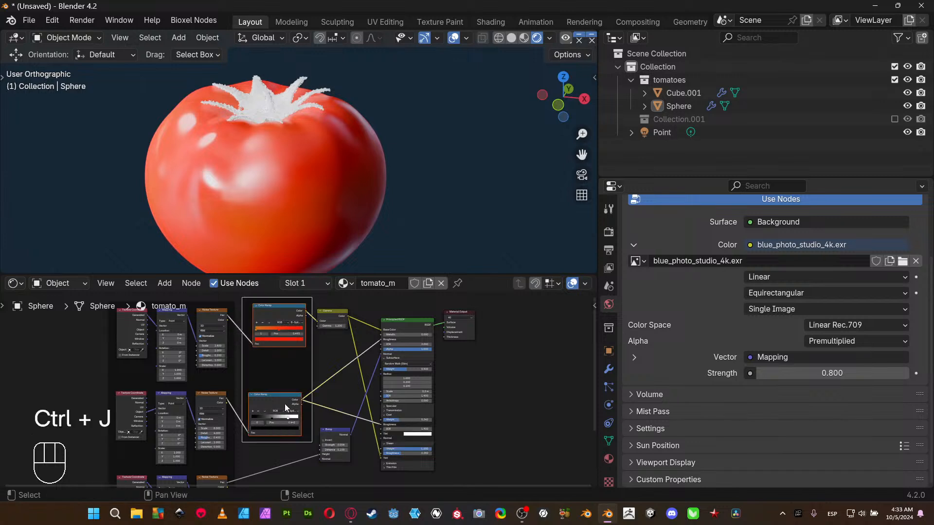
click(276, 314)
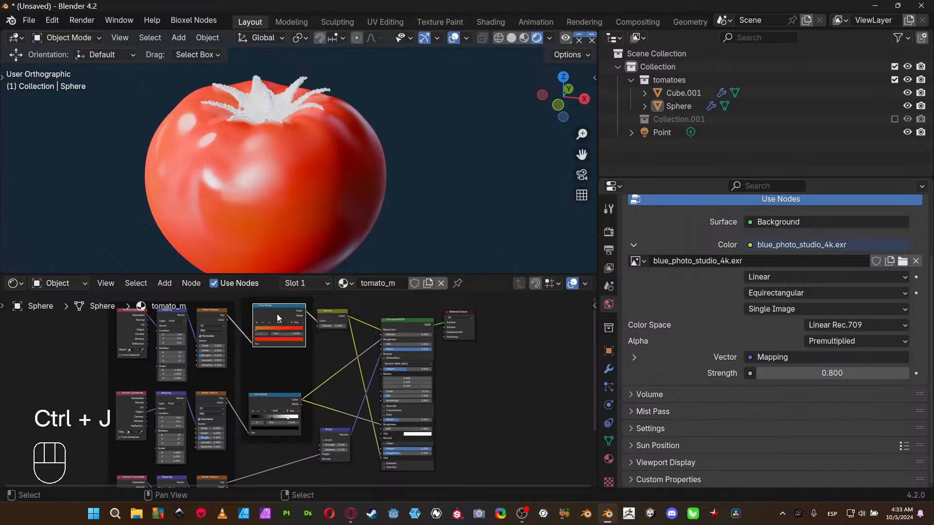
click(271, 394)
drag(271, 394, 279, 352)
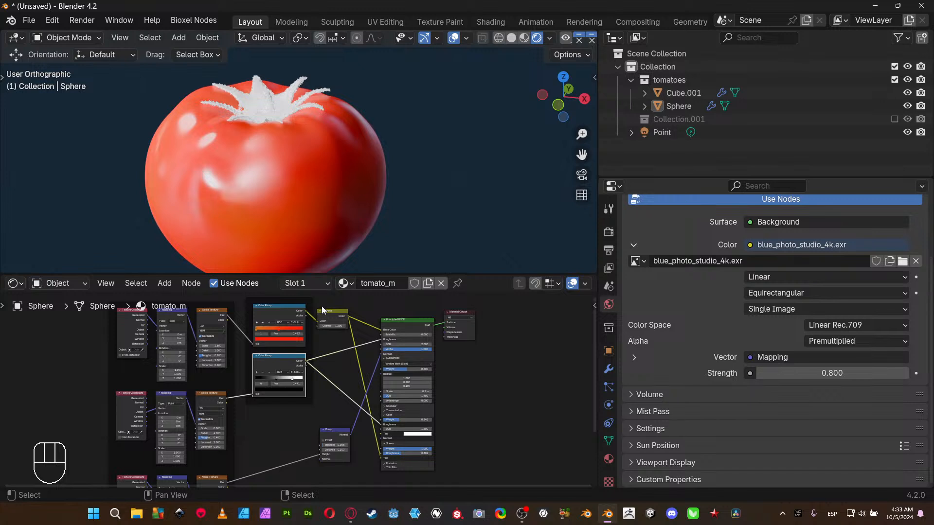
- Join the Gamma and Bump nodes in a new frame and move them closer together, with Bump below Gamma
drag(321, 307, 338, 443)
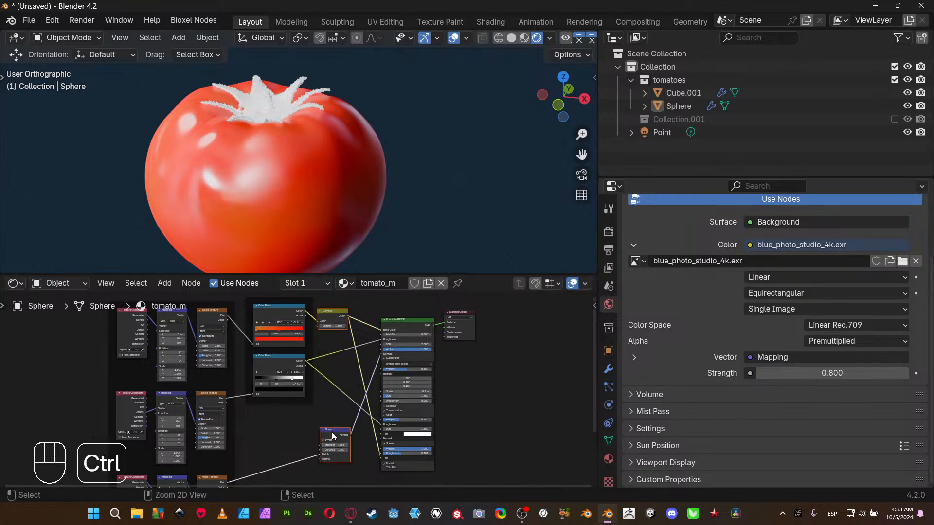
key(ctrl+j)
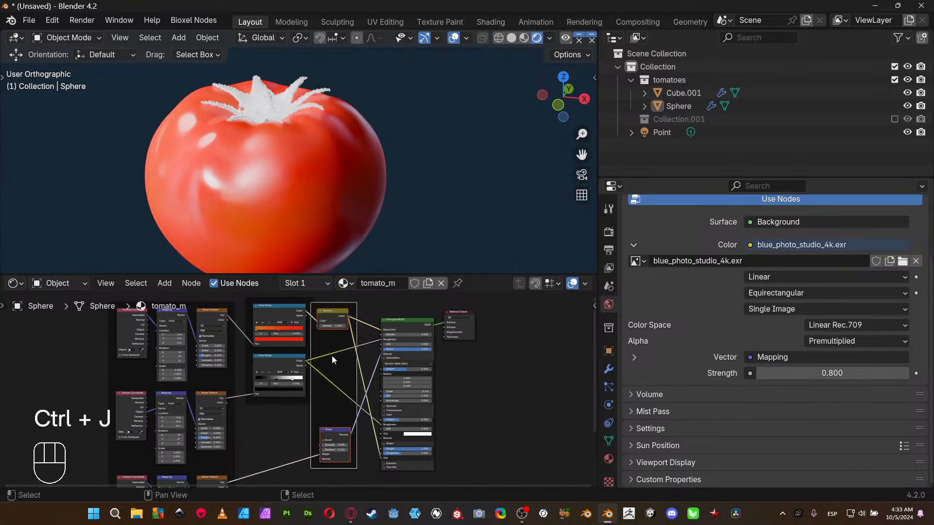
click(329, 314)
drag(332, 314, 342, 302)
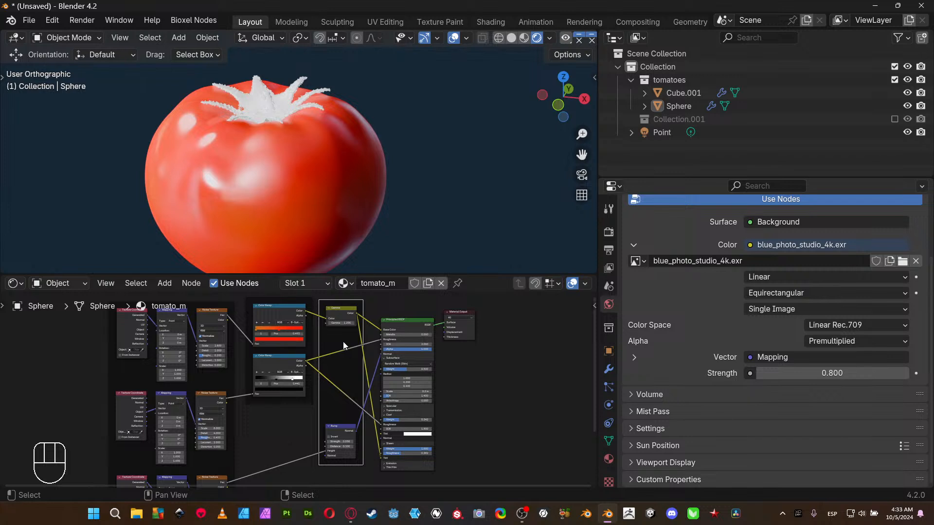
drag(344, 428, 347, 362)
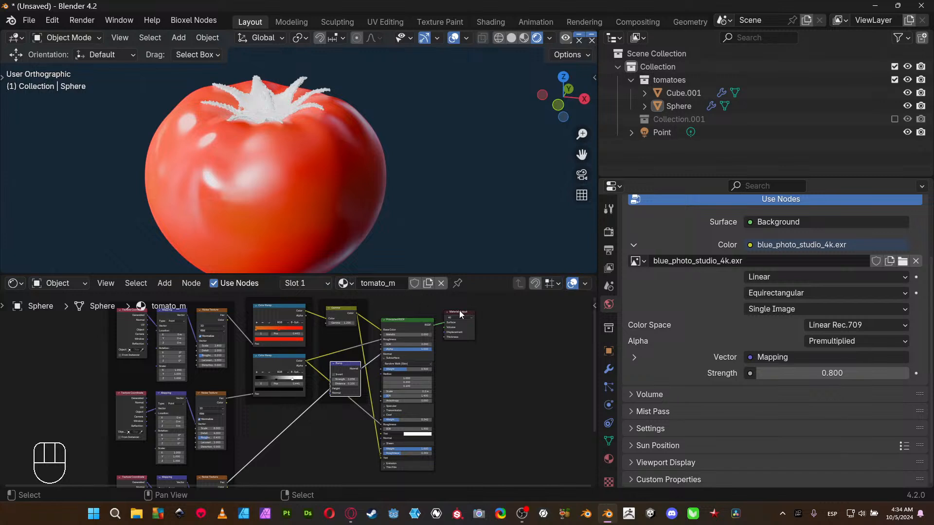
- Reposition the Material Output and Principled BSDF nodes and shift the texture, Color Ramp and Gamma/Bump frames left to space out the node layout
drag(459, 313, 480, 302)
drag(418, 326, 413, 386)
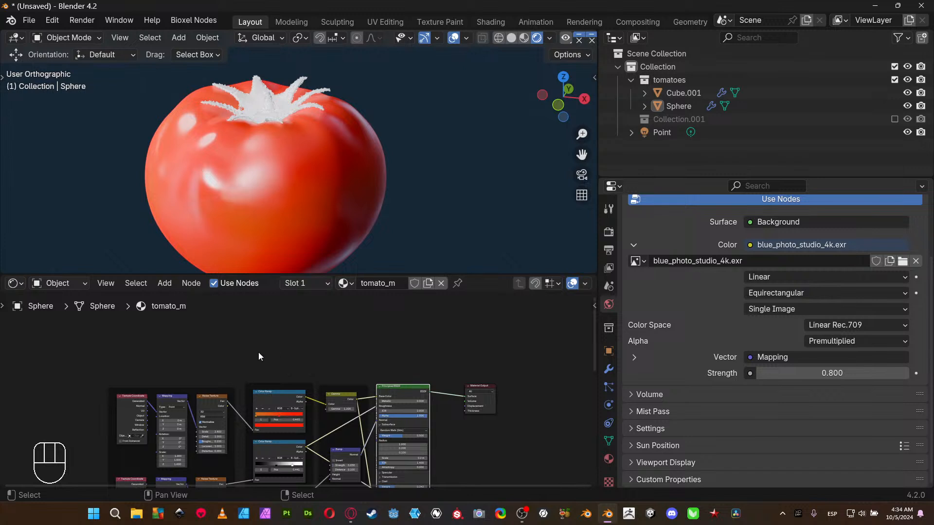
middle_drag(237, 358, 211, 300)
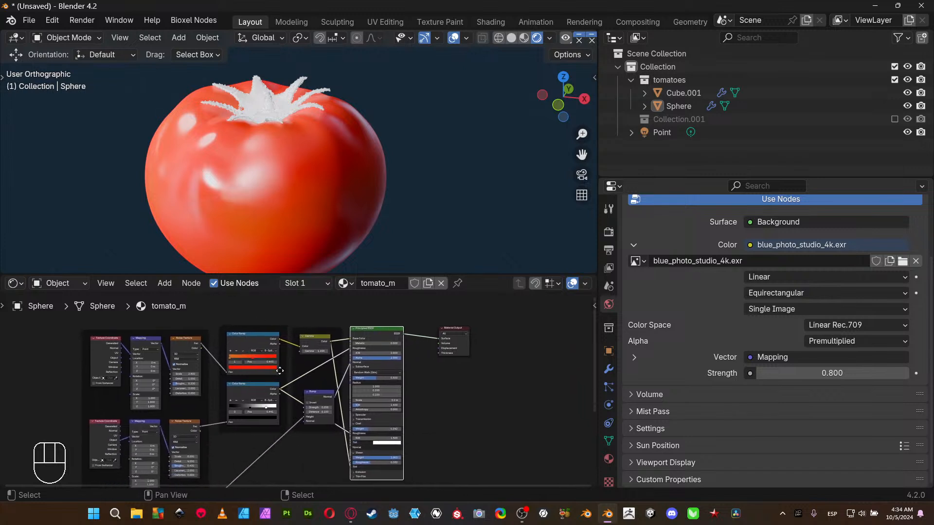
click(95, 397)
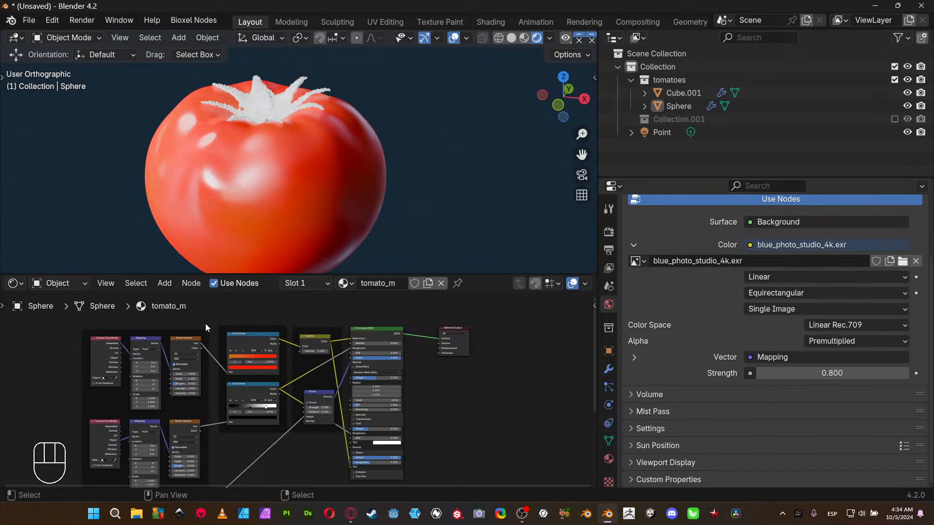
drag(204, 331, 172, 324)
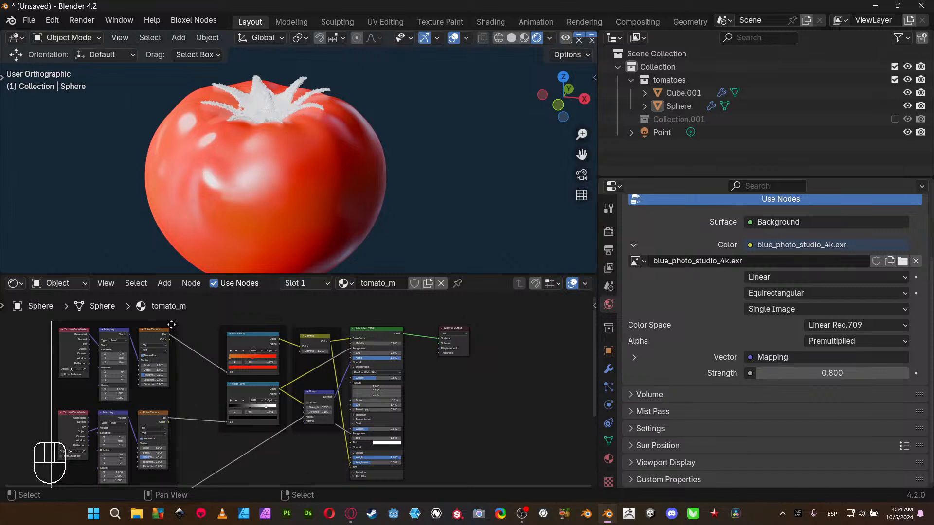
drag(265, 328, 229, 323)
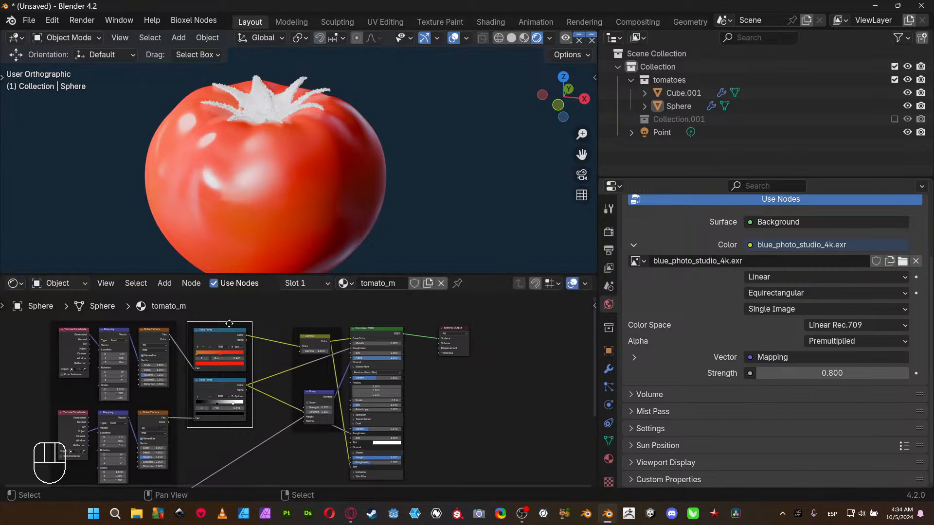
drag(299, 324, 265, 324)
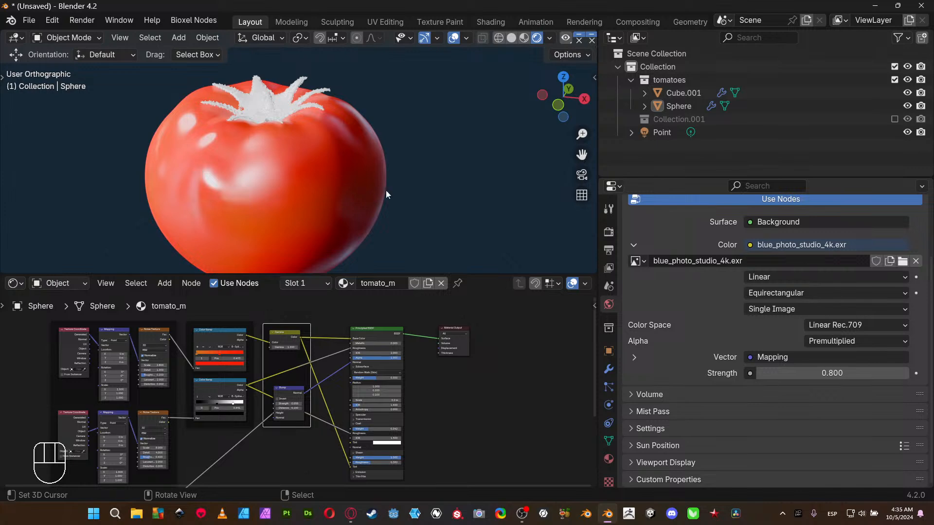
- Inspect the tomato's stem area up close and select the tomato body object, Sphere
middle_drag(390, 191, 350, 206)
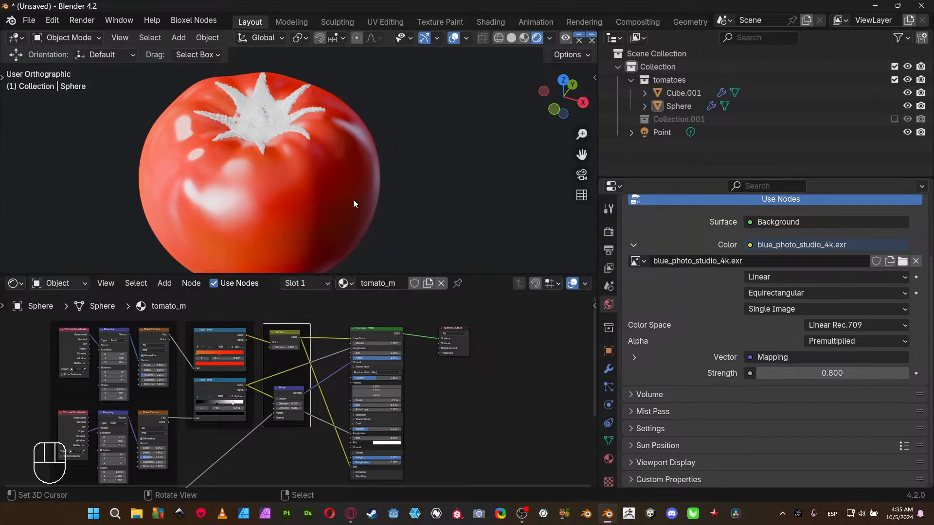
shift+middle_drag(353, 200, 374, 236)
scroll(371, 234, up, 5)
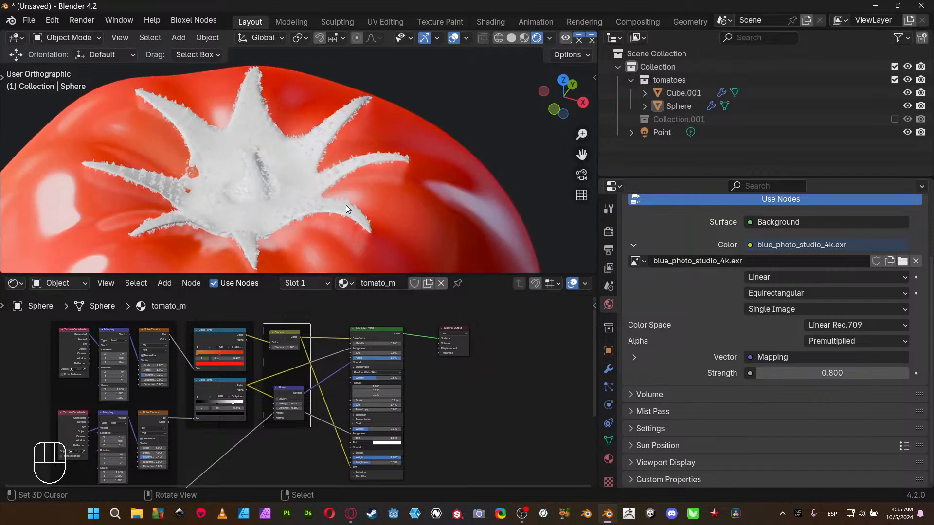
click(291, 180)
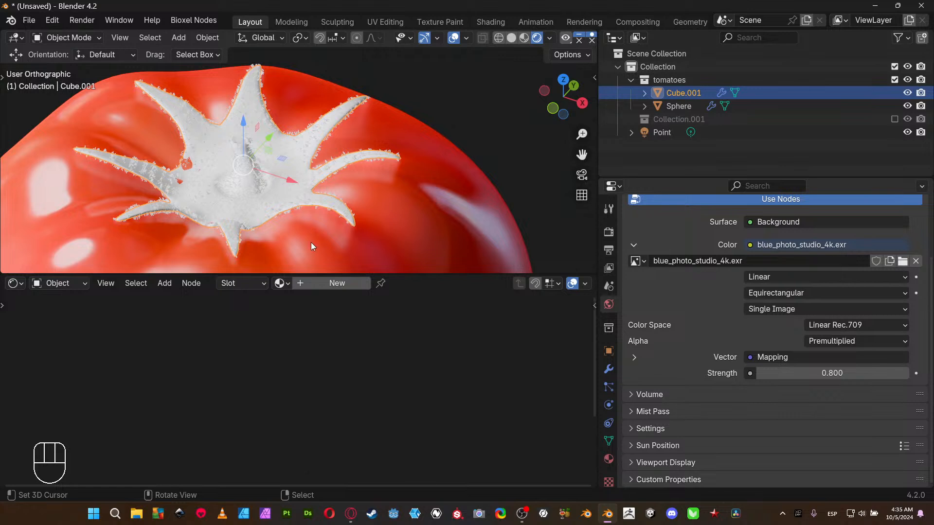
click(370, 191)
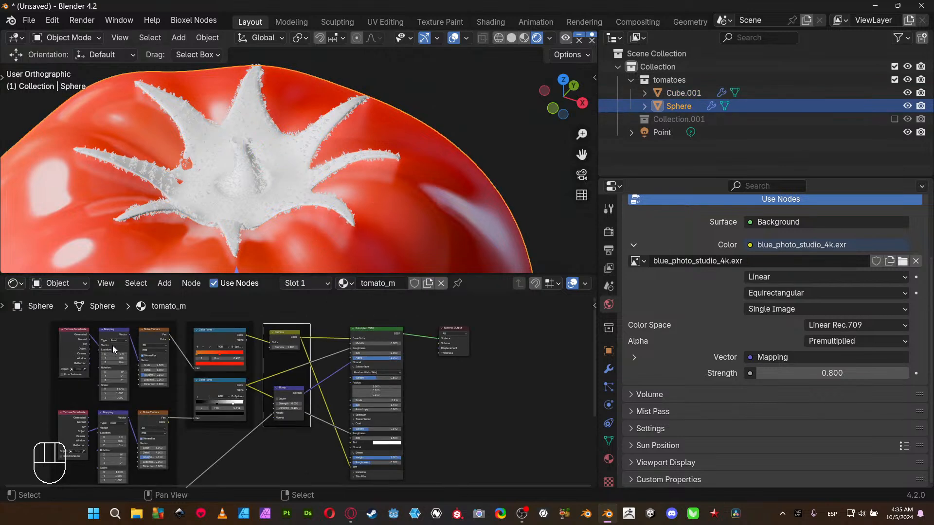
scroll(241, 413, up, 2)
middle_drag(247, 405, 336, 419)
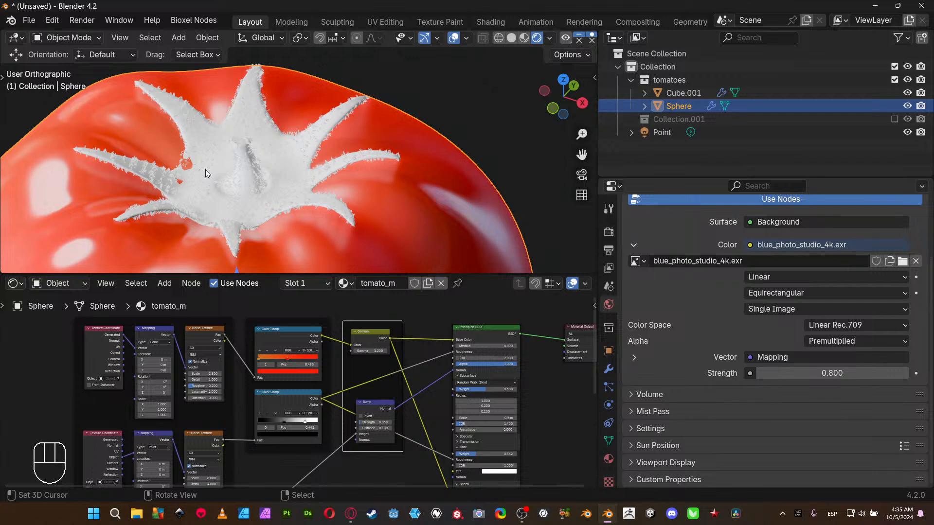
- In Sculpt Mode, push in the tomato surface poking through the stem with the Draw brush, then return to Object Mode
key(Tab)
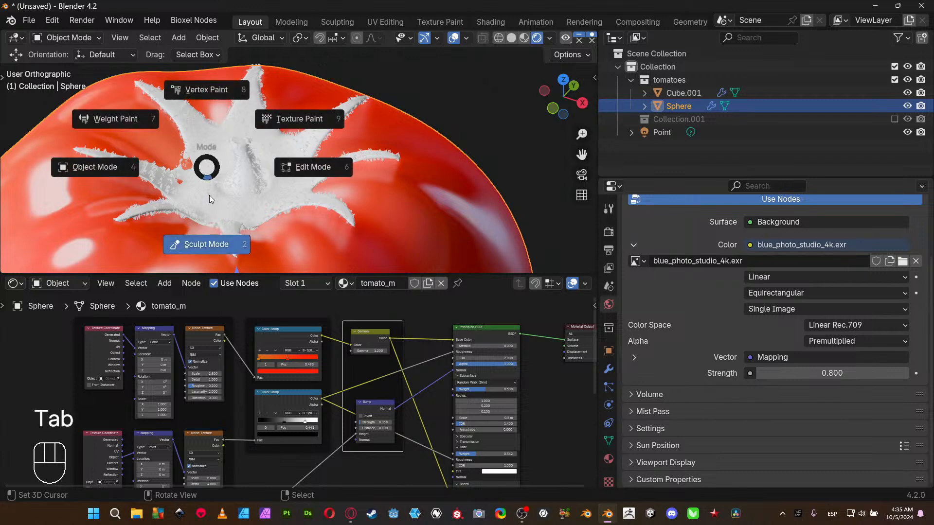
click(208, 206)
click(186, 169)
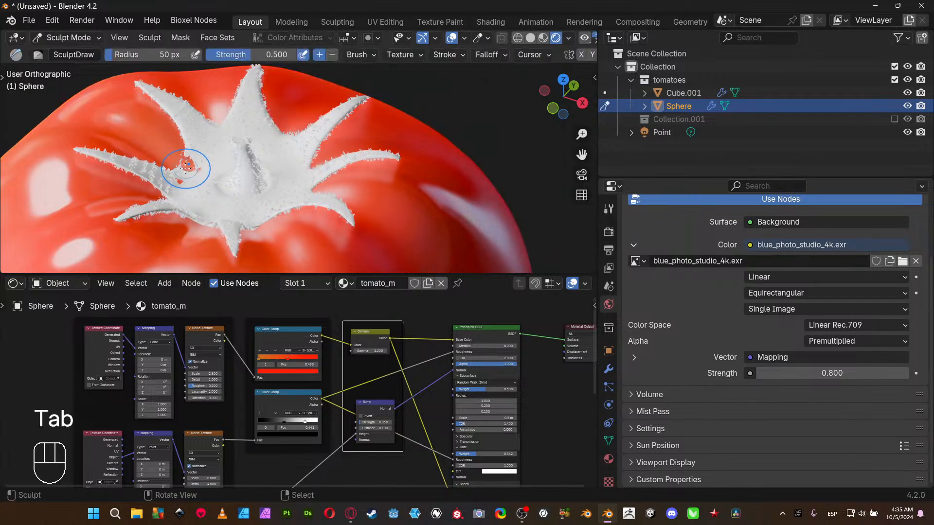
ctrl+drag(193, 163, 187, 166)
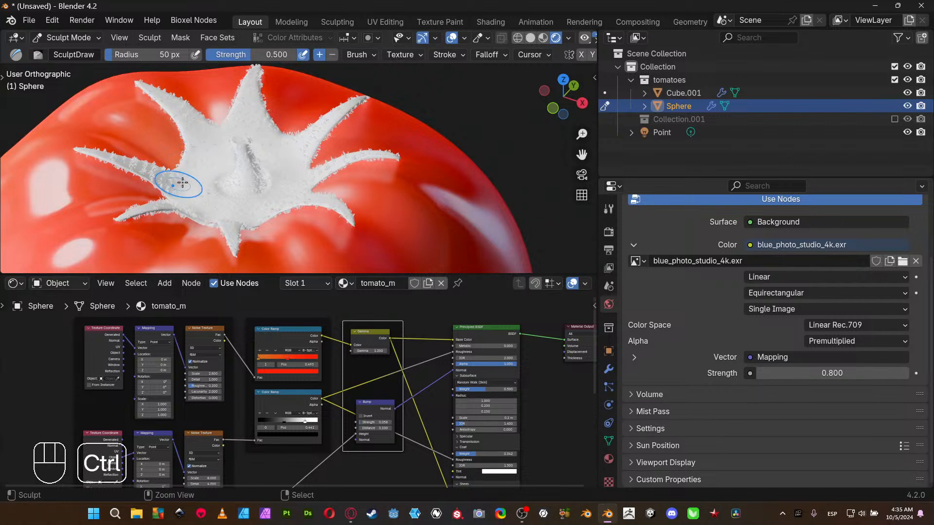
key(Tab)
click(99, 159)
- Sculpt down the tomato surface protruding at another point along the stem's edge and switch back to Object Mode
middle_drag(237, 202, 150, 233)
key(Tab)
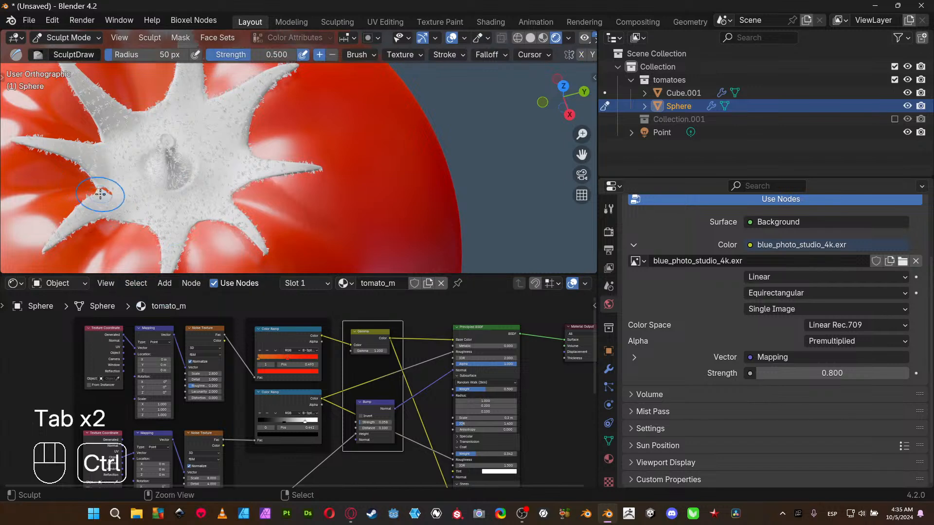
ctrl+drag(110, 190, 110, 190)
key(Tab)
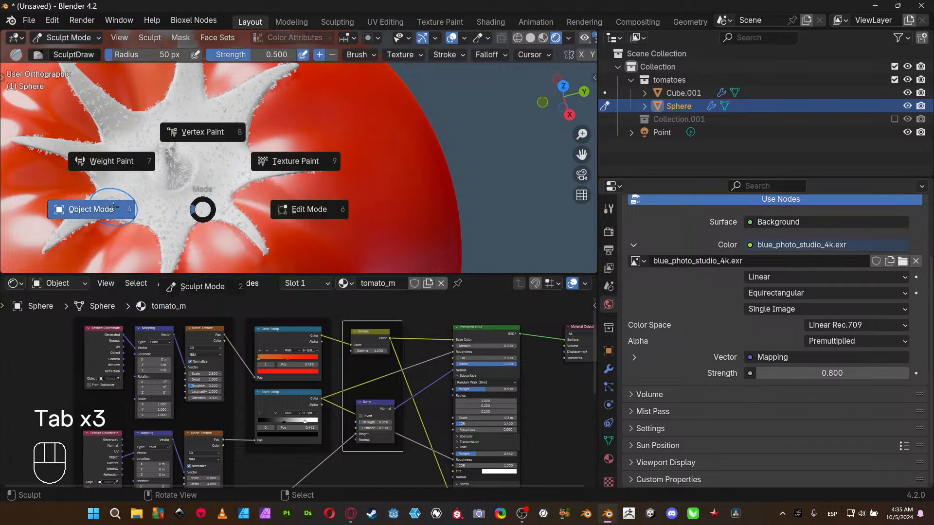
click(187, 211)
middle_drag(187, 211, 235, 170)
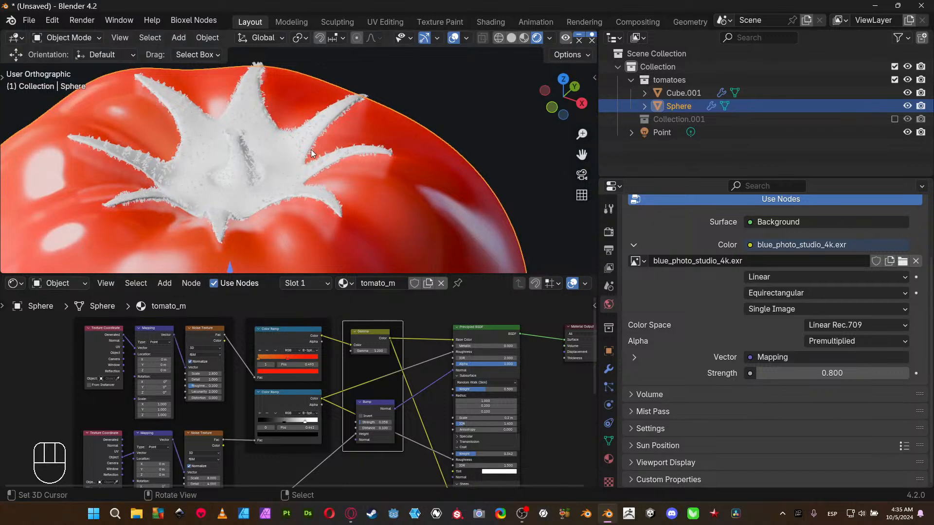
- Copy the tomato material's Texture Coordinate, Mapping, Noise Texture, red-orange Color Ramp and Gamma nodes
shift+middle_drag(380, 232, 392, 187)
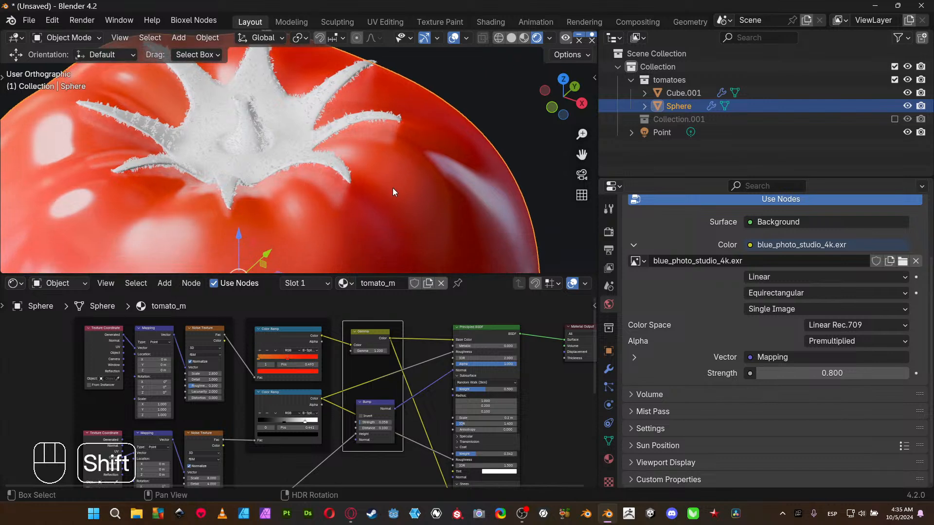
click(108, 343)
shift+click(152, 338)
shift+click(205, 335)
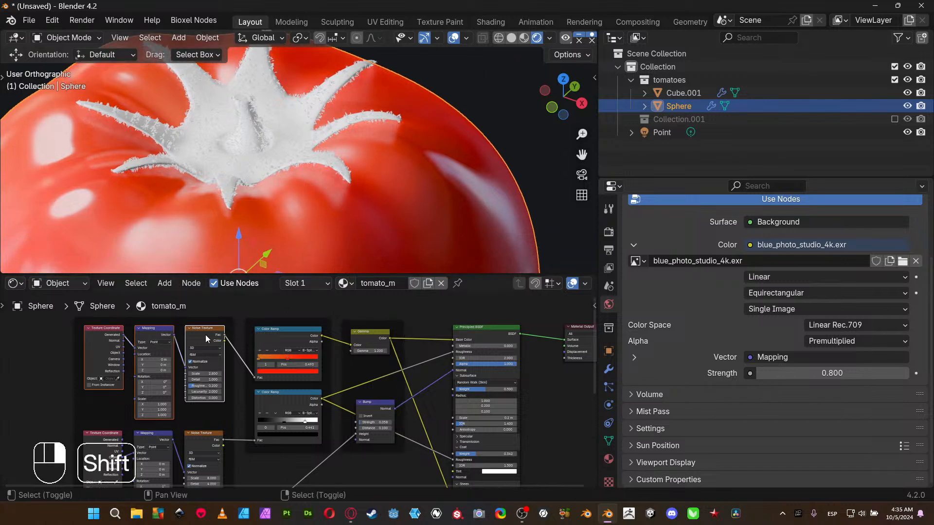
shift+click(265, 331)
shift+click(364, 338)
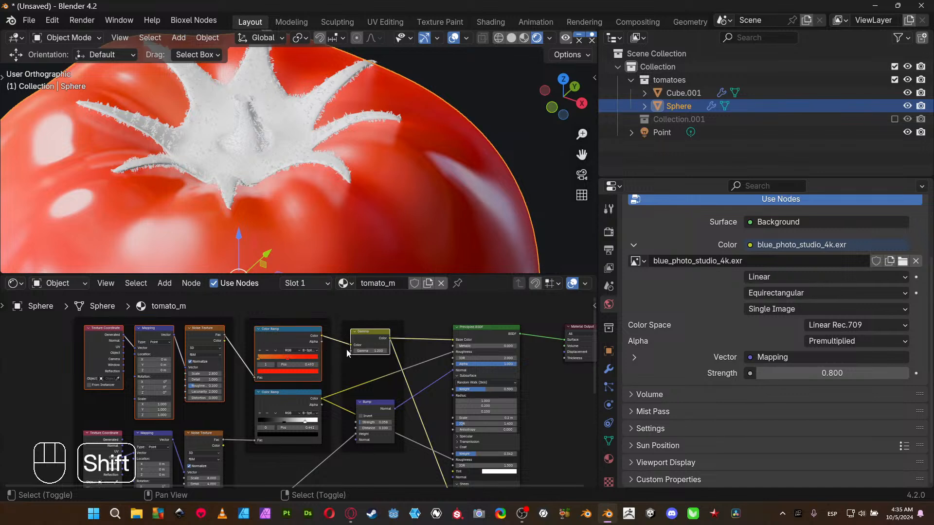
key(ctrl+c)
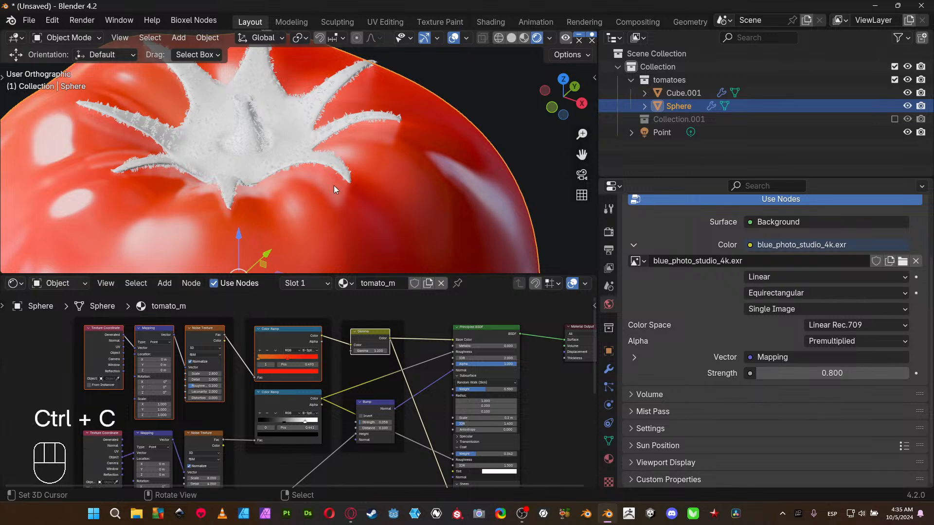
- Paste the copied nodes into the stem's Material.003 and connect the Gamma output to the Principled BSDF's Base Color
click(299, 127)
click(337, 283)
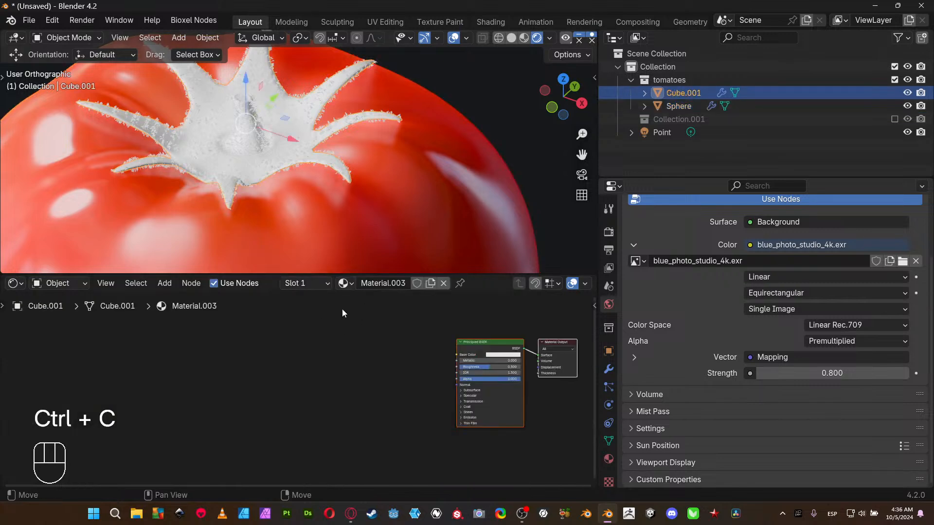
key(ctrl+v)
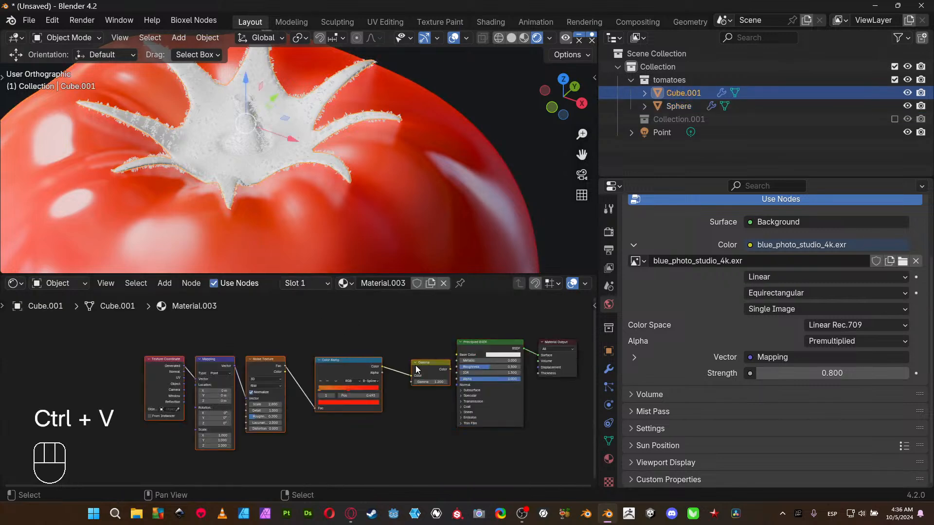
drag(120, 324, 437, 422)
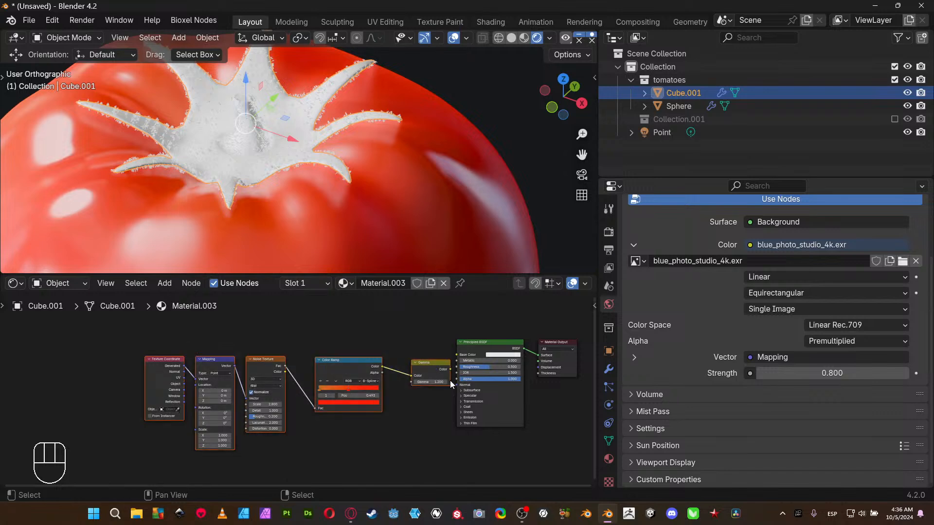
drag(436, 366, 457, 355)
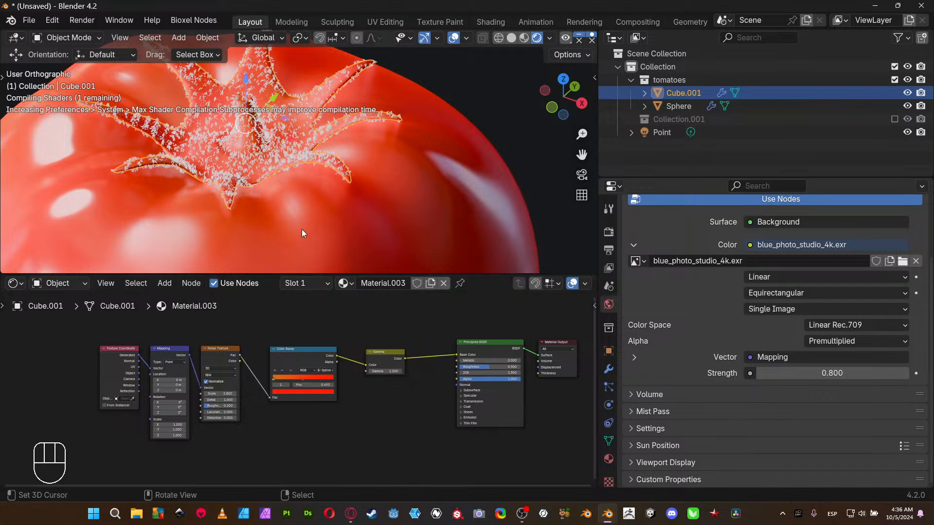
- Enable the viewport display of the Subdivision modifier on the stem object
scroll(299, 224, up, 2)
shift+middle_drag(300, 229, 335, 236)
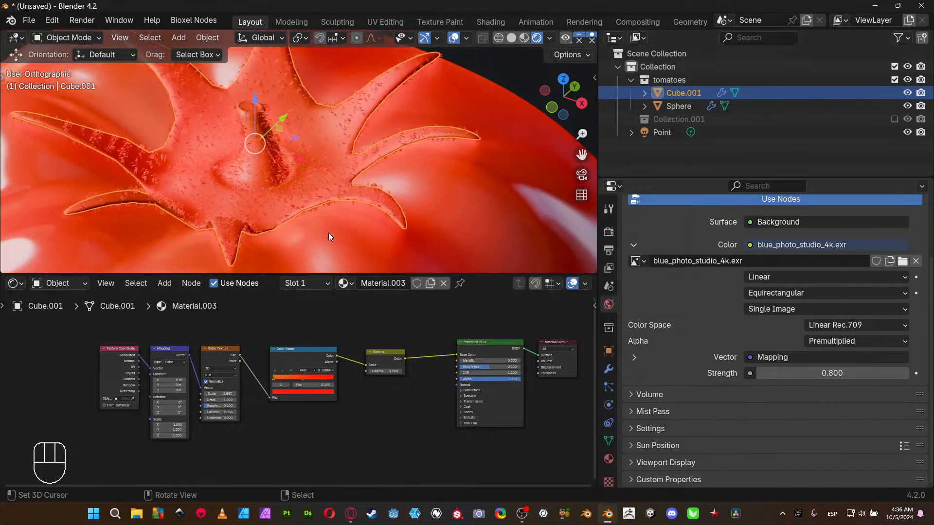
scroll(232, 143, down, 3)
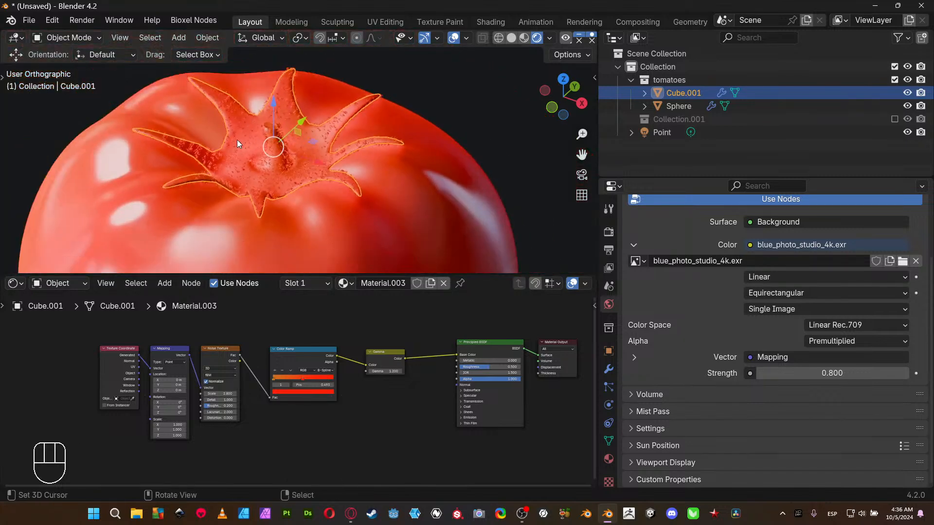
click(608, 369)
click(863, 283)
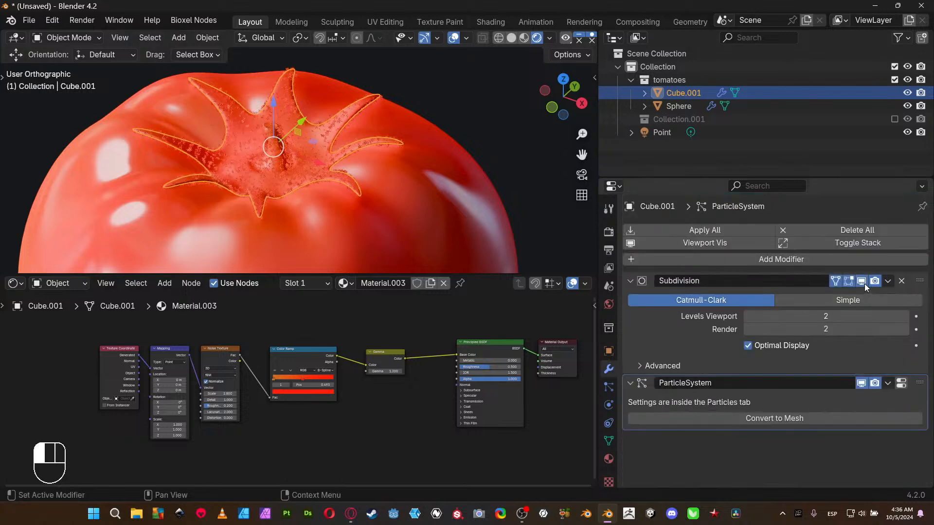
scroll(360, 208, up, 2)
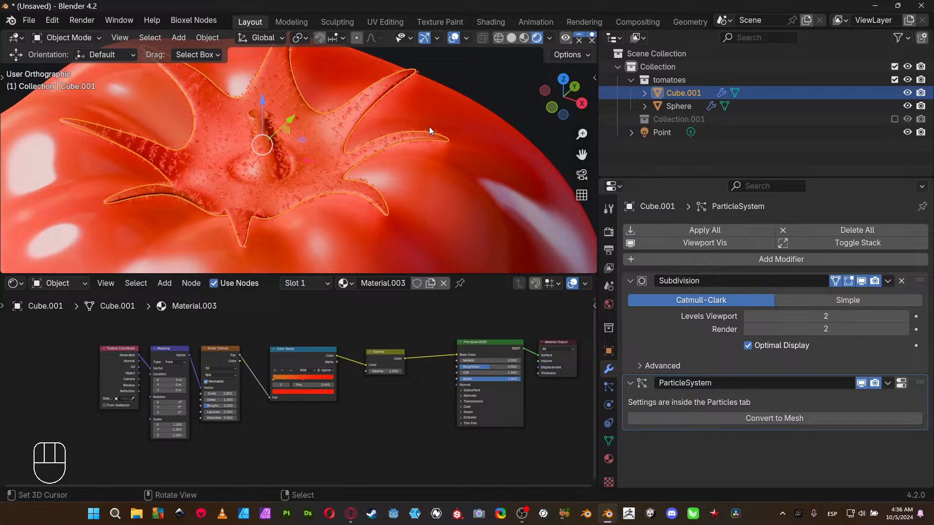
- Spread the Color Ramp and Gamma nodes apart and insert a Hue/Saturation/Value node between them
click(476, 64)
scroll(366, 397, up, 1)
drag(384, 343, 421, 339)
drag(303, 341, 280, 341)
key(shift+a)
mouse_move(345, 329)
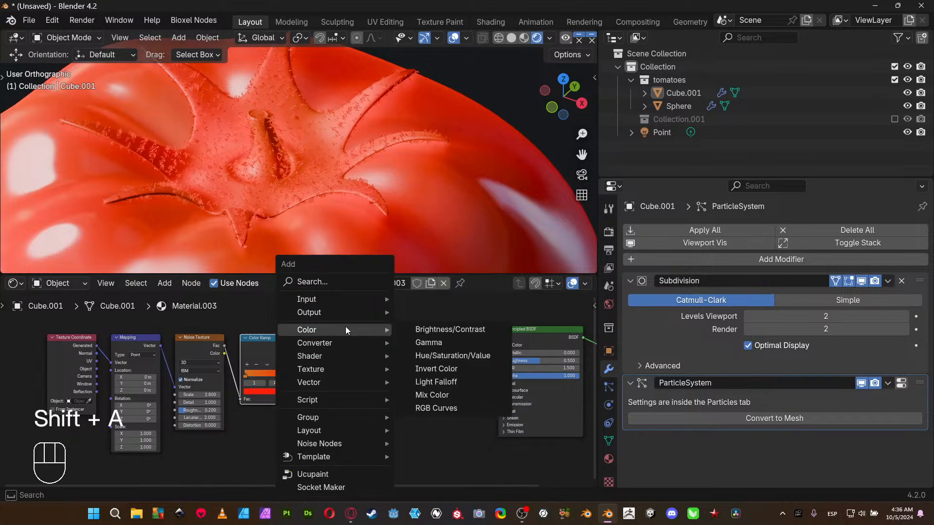
click(430, 355)
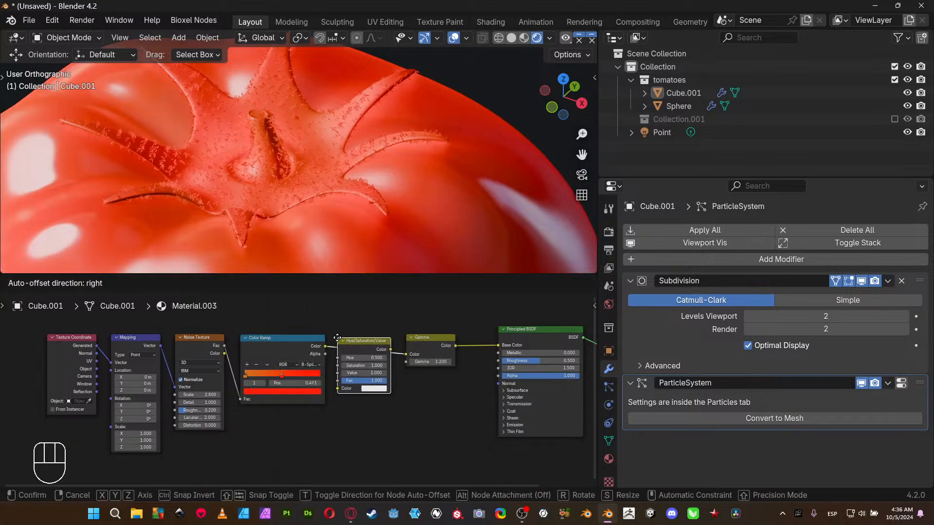
click(337, 338)
- Set the Hue of the stem's Hue/Saturation/Value node to 0.800
scroll(367, 422, up, 2)
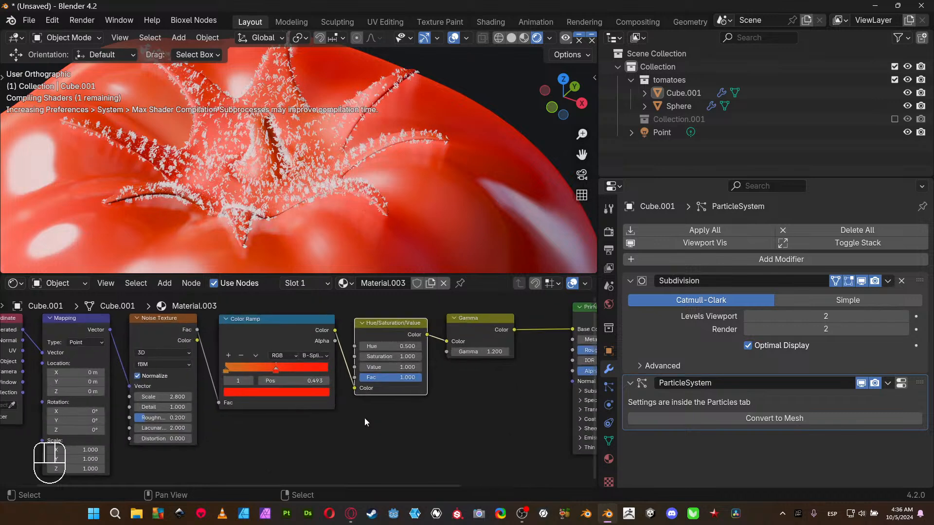
middle_drag(452, 401, 346, 416)
scroll(344, 414, up, 4)
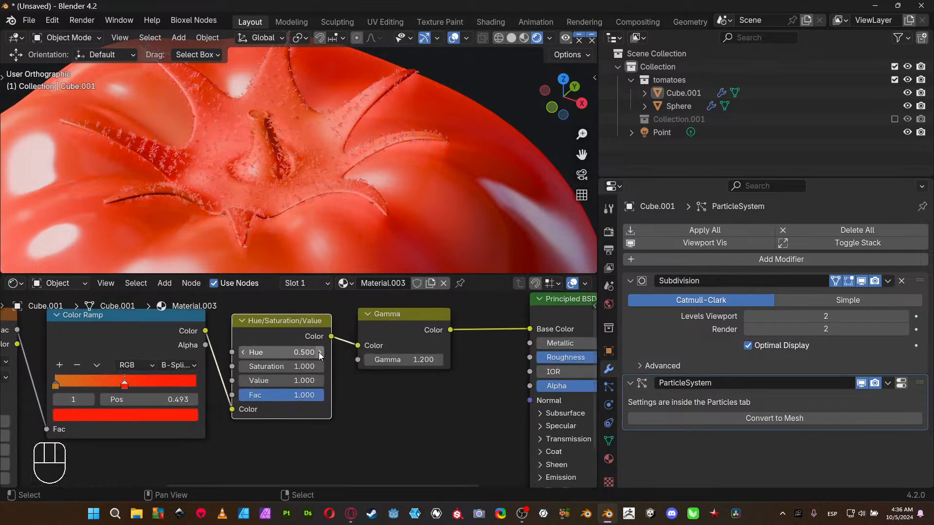
click(319, 352)
click(319, 352)
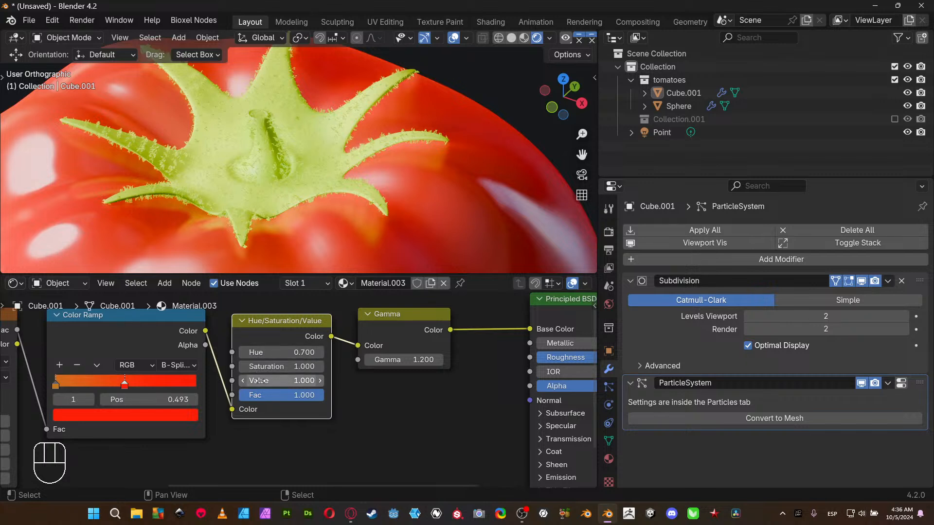
click(320, 352)
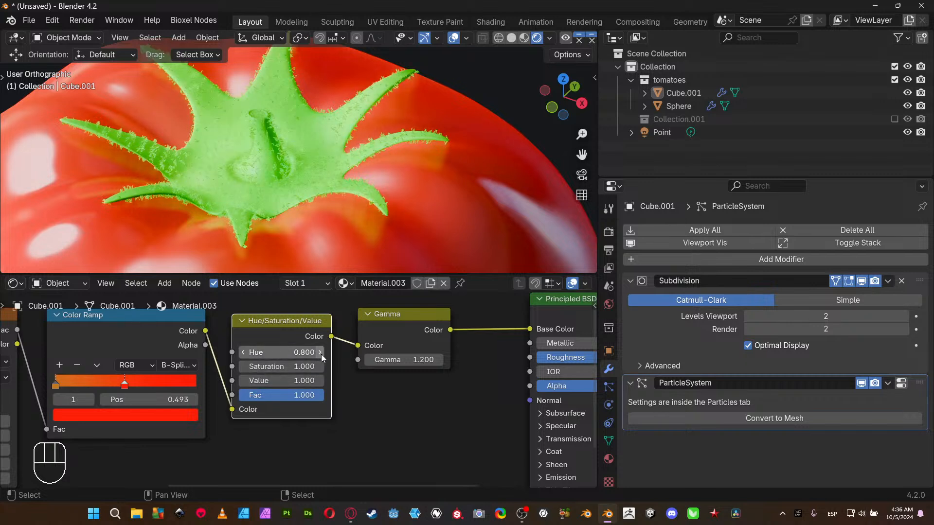
- Darken the stem color by setting the Hue/Saturation/Value node's Value to 0.200
click(242, 380)
click(243, 381)
click(242, 380)
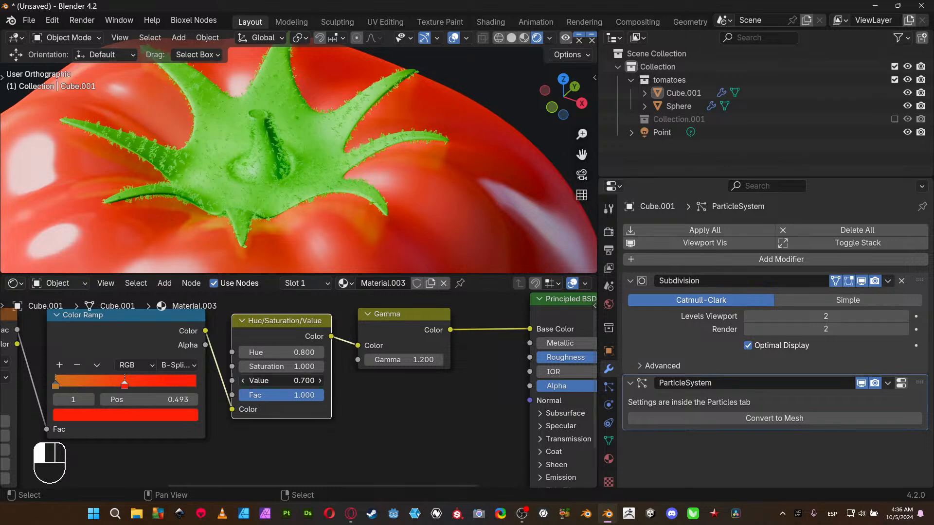
click(244, 381)
click(243, 381)
click(243, 381)
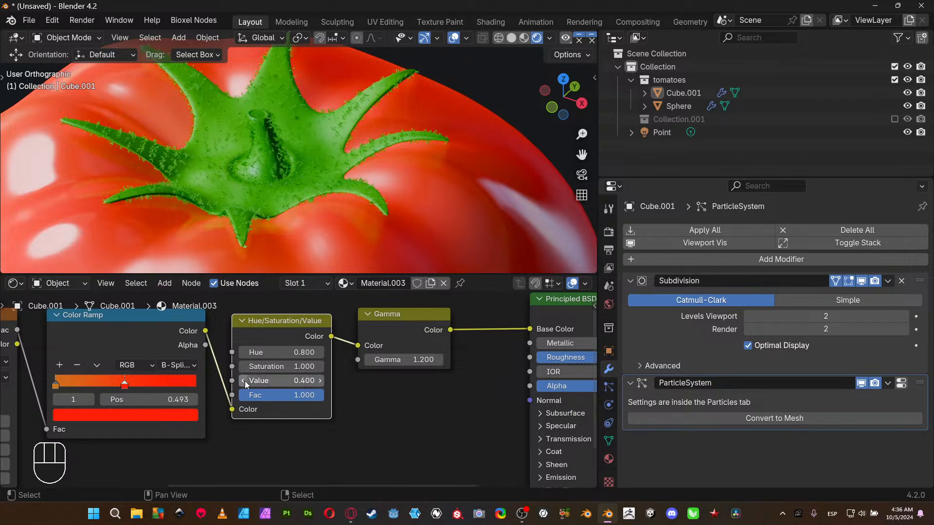
click(244, 380)
click(244, 380)
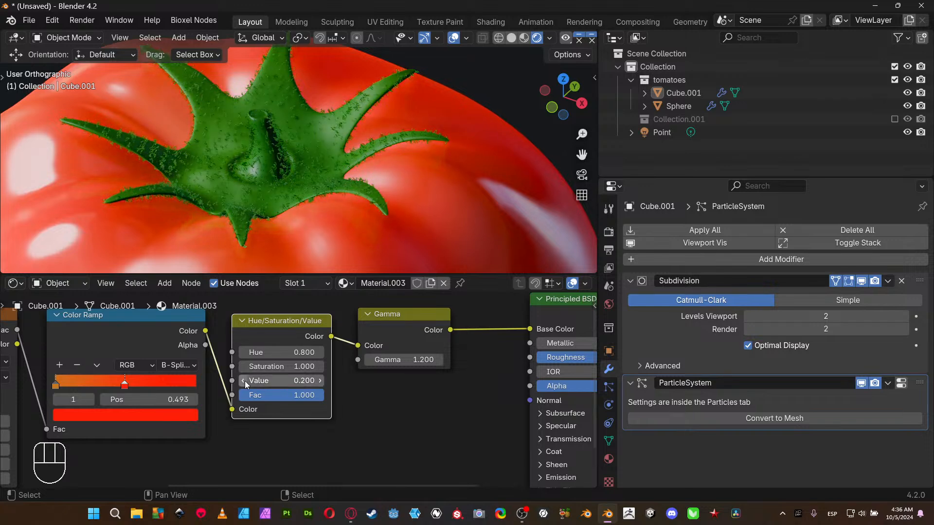
- Check the stem's shine up close and set the specular IOR Level of its Principled BSDF to 0.2
scroll(379, 150, down, 1)
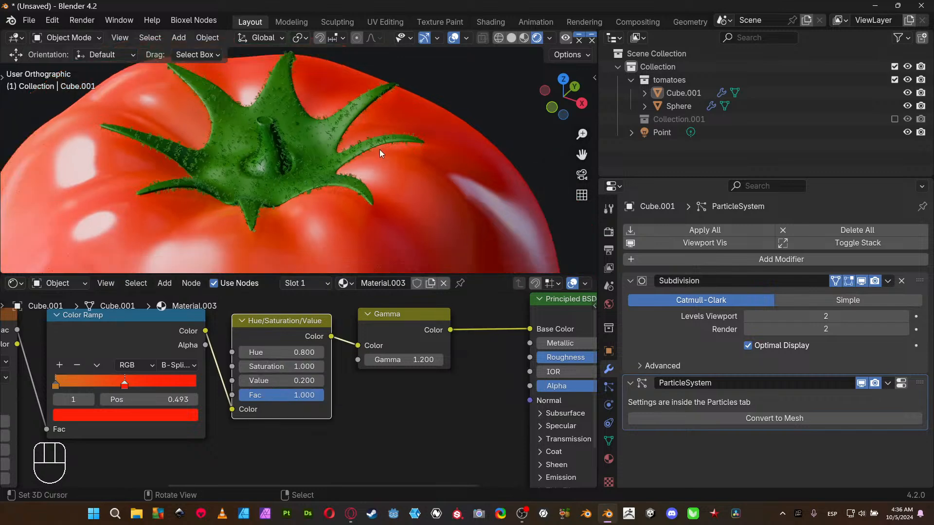
scroll(379, 149, down, 4)
middle_drag(382, 150, 382, 137)
scroll(377, 142, up, 3)
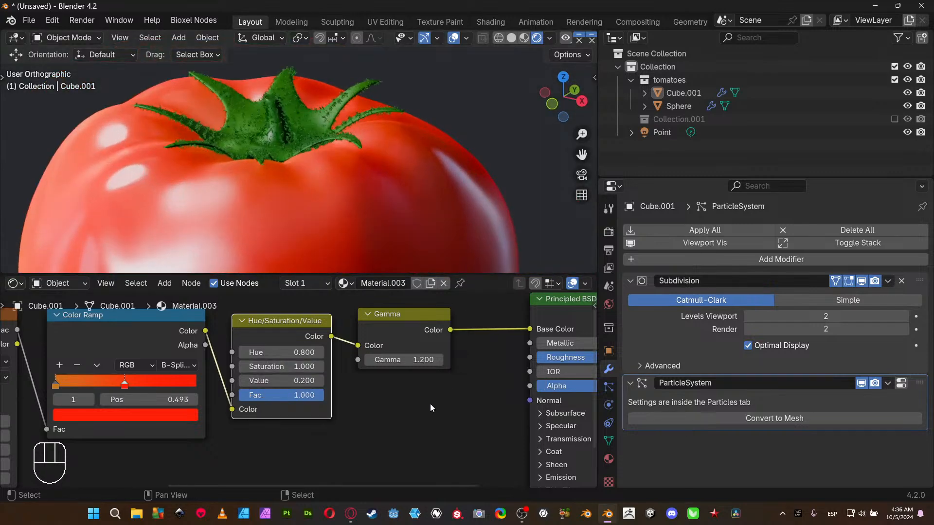
middle_drag(430, 403, 182, 378)
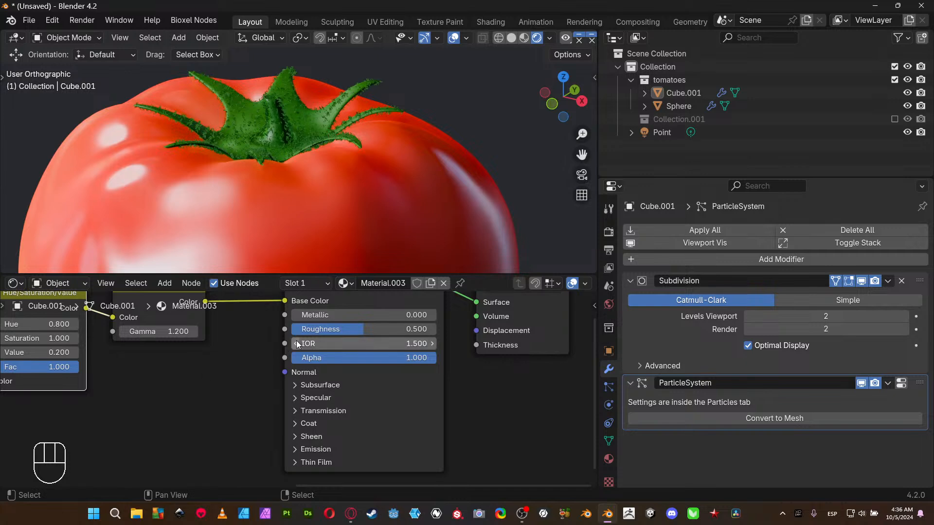
scroll(284, 165, up, 6)
middle_drag(285, 157, 226, 217)
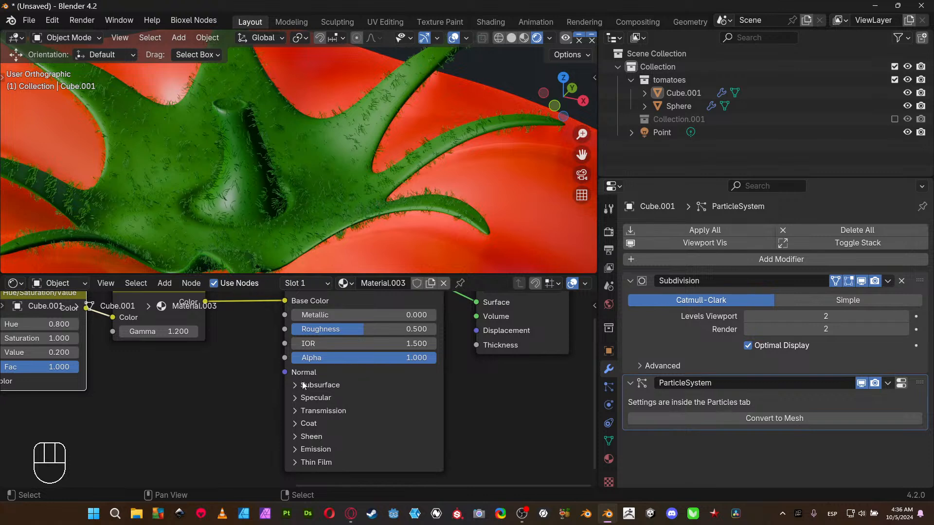
click(342, 396)
click(388, 433)
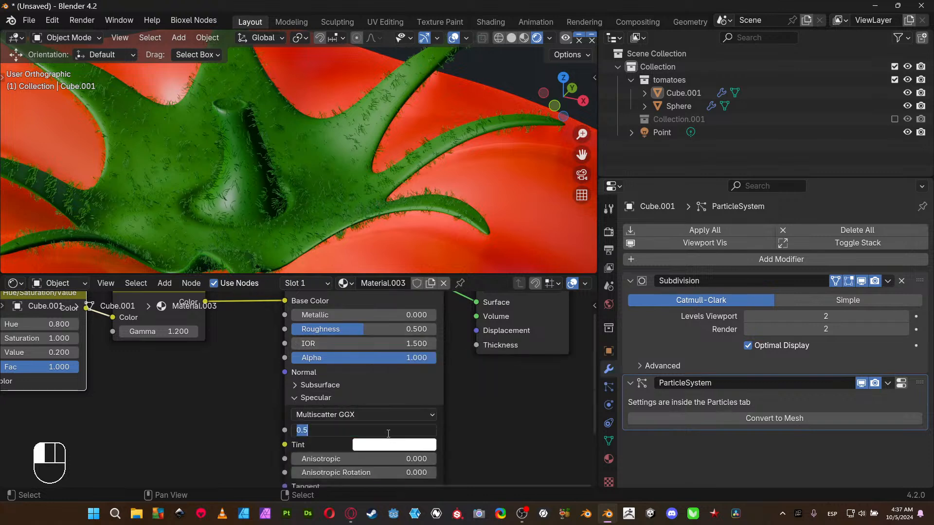
click(529, 431)
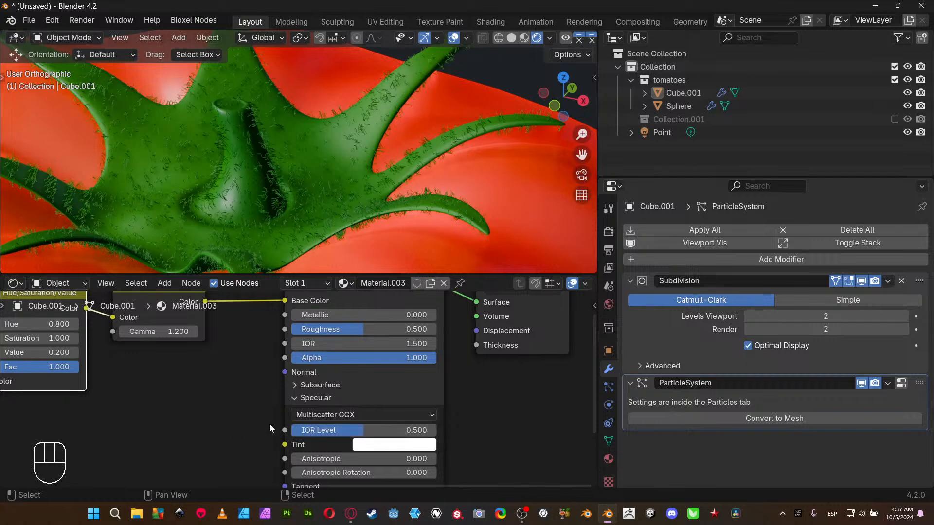
click(337, 429)
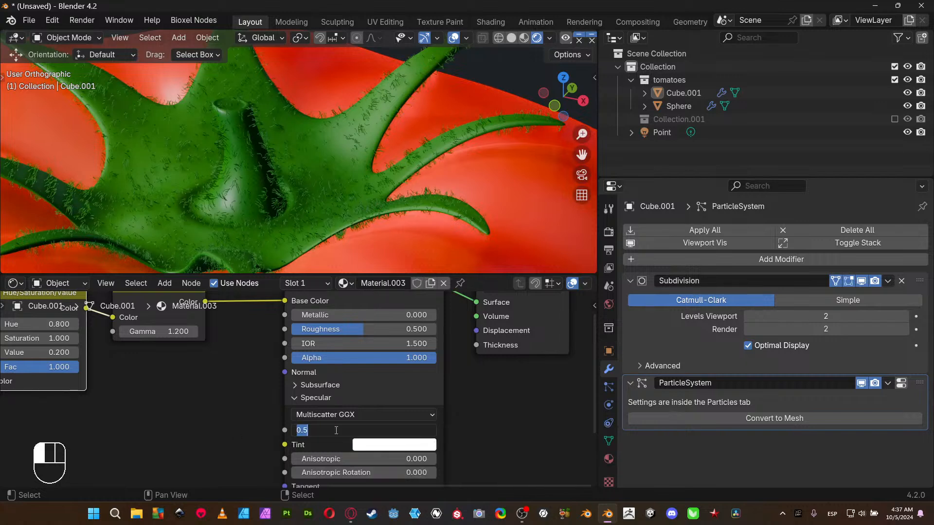
text(.2)
key(Return)
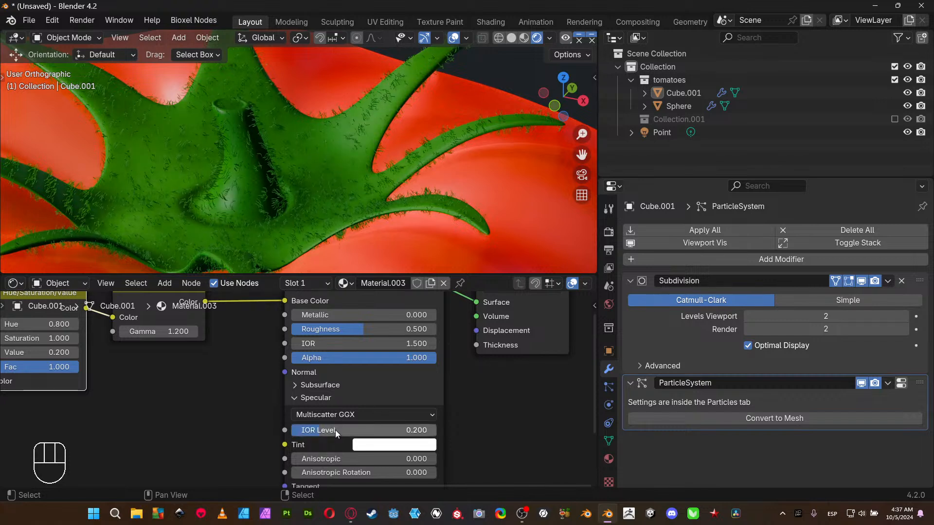
- Set the HSV value of the stem shader's specular Tint color to 0.8
click(391, 449)
click(421, 412)
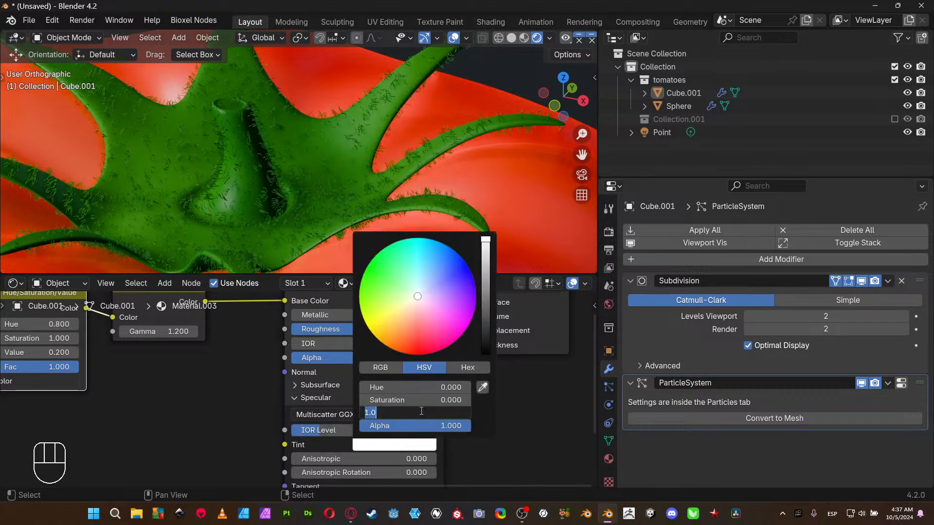
text(.8)
key(Return)
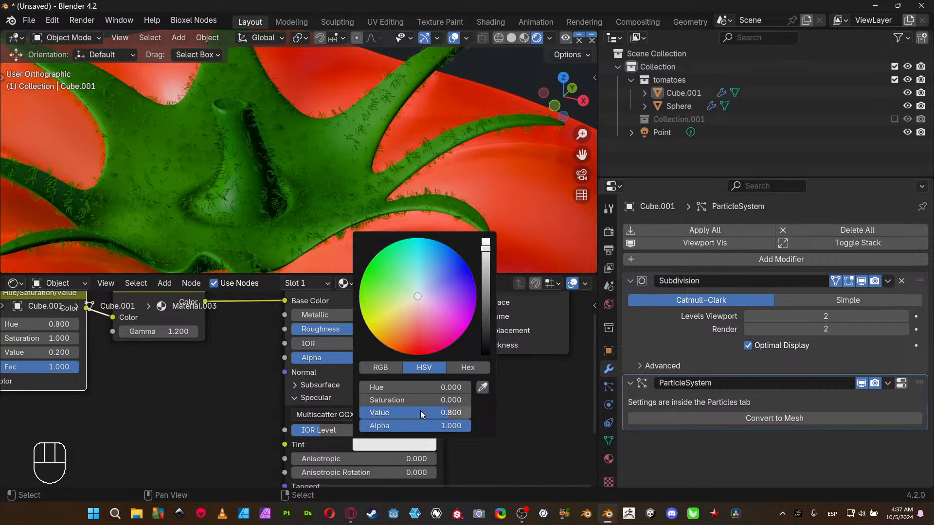
- Set the Roughness of the stem's Principled BSDF to 0.684 and check the result on the stem
click(383, 329)
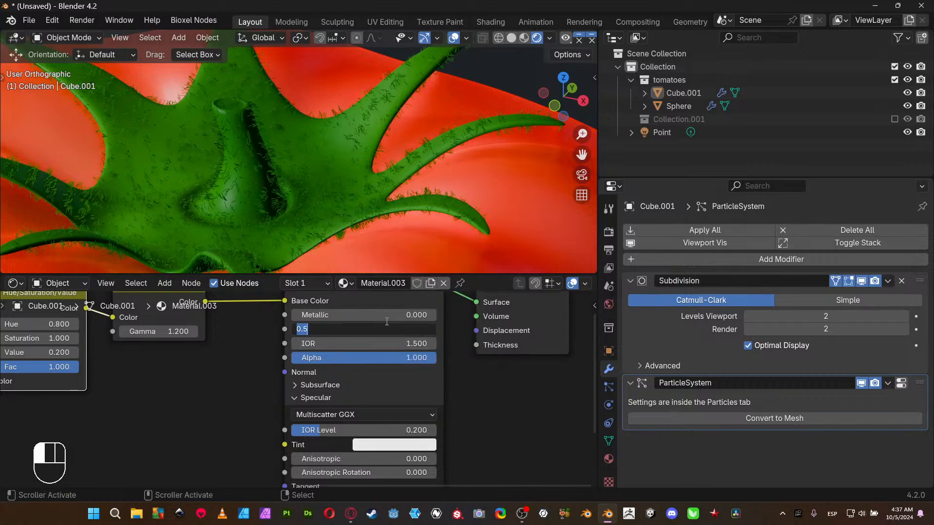
text(.684)
key(Return)
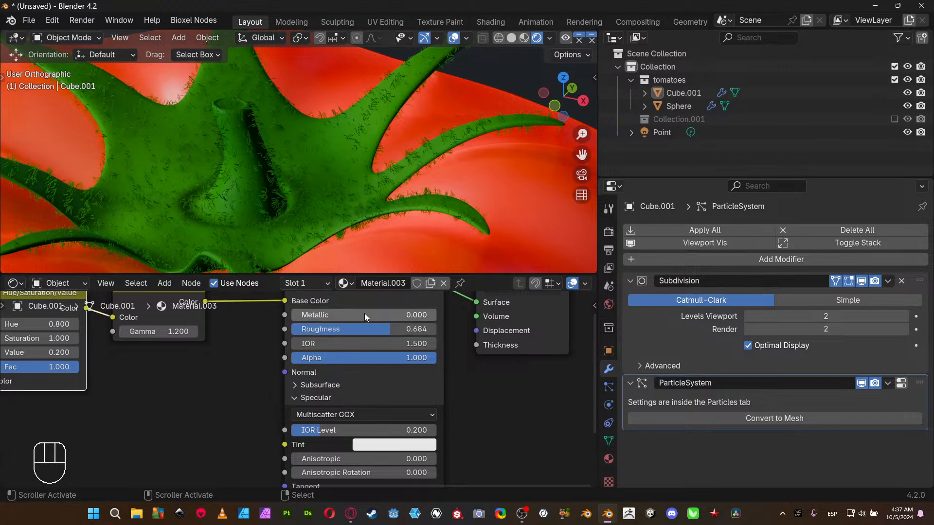
middle_drag(220, 215, 207, 161)
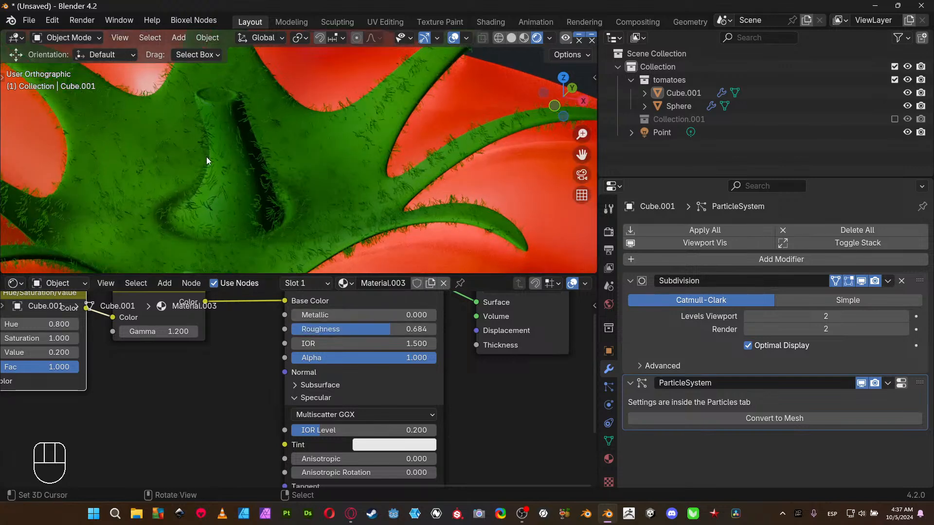
scroll(244, 159, down, 5)
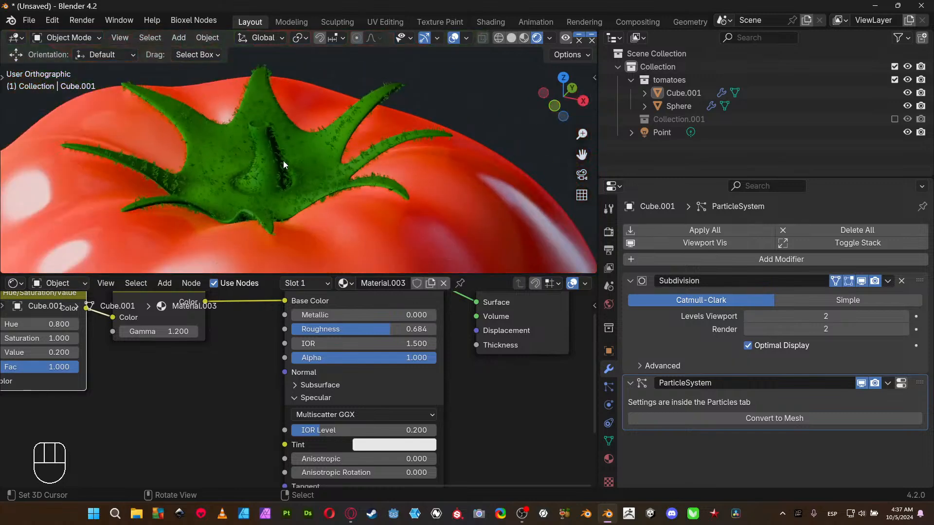
- Set the Sheen Weight of the stem's Principled BSDF to 0.1
shift+middle_drag(431, 106, 393, 148)
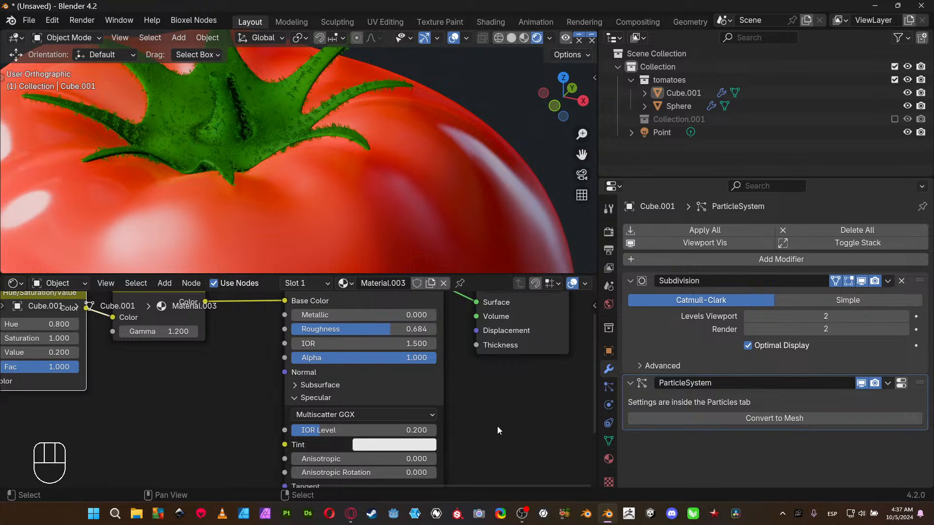
middle_drag(497, 426, 491, 309)
click(321, 391)
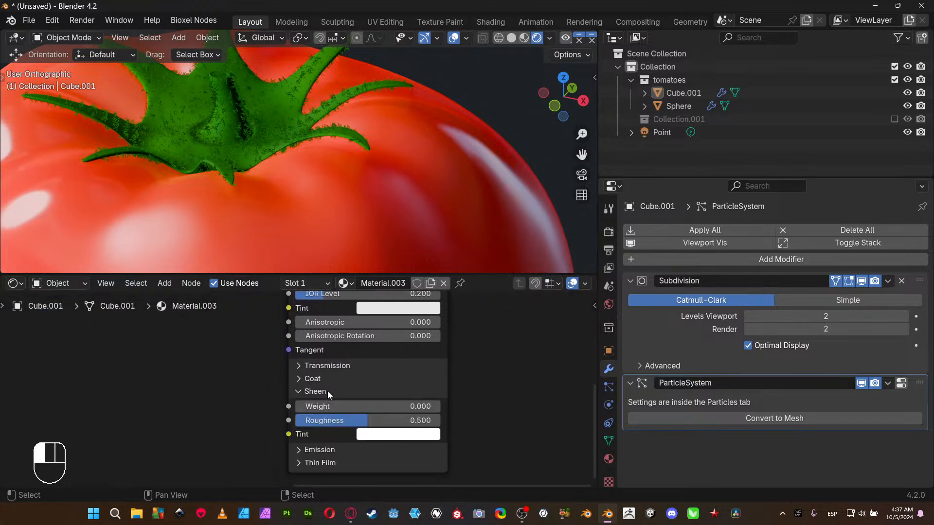
click(347, 405)
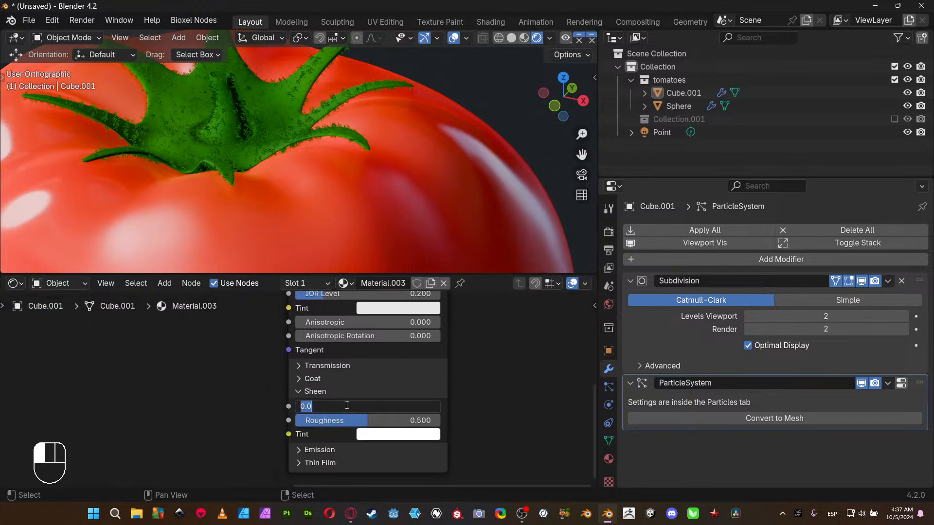
text(.1)
key(Return)
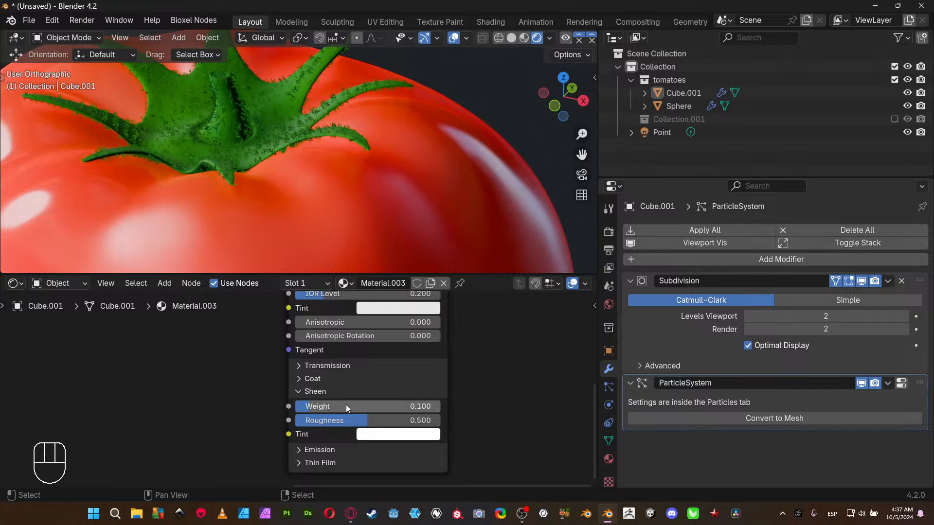
- Change the Sheen Tint of the stem's Principled BSDF to a pale yellow
shift+middle_drag(298, 167, 298, 206)
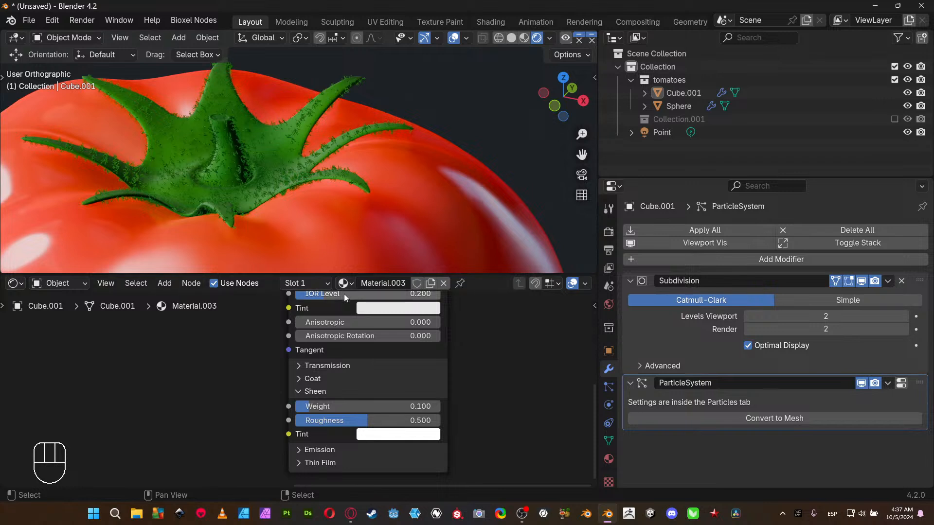
click(379, 431)
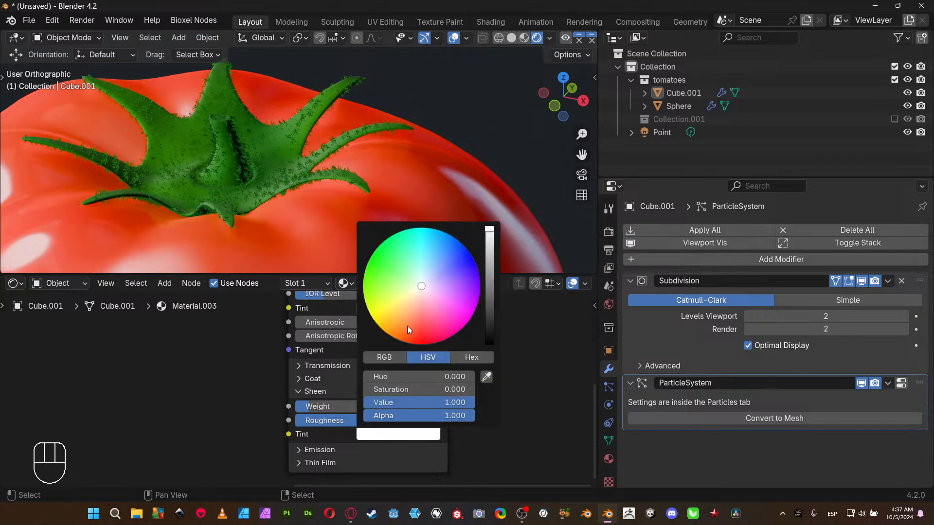
drag(414, 292, 403, 299)
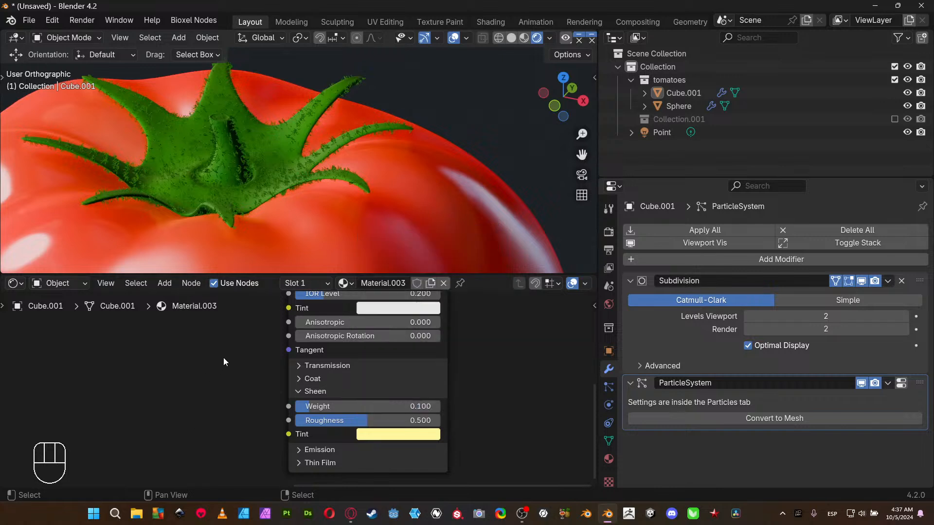
- Set the Gamma node in the stem's material to 1.400
scroll(223, 362, down, 3)
scroll(251, 360, up, 3)
middle_drag(253, 357, 250, 380)
middle_drag(216, 438, 261, 400)
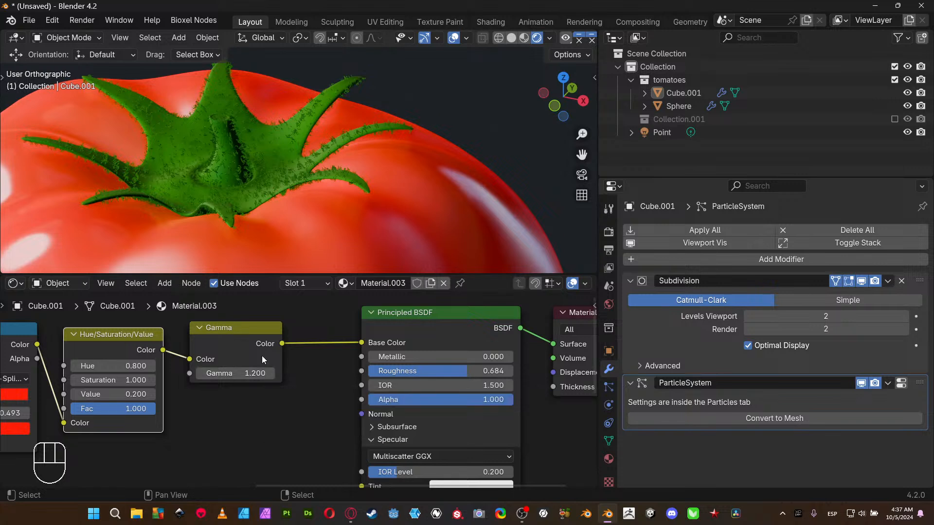
middle_drag(275, 384, 306, 378)
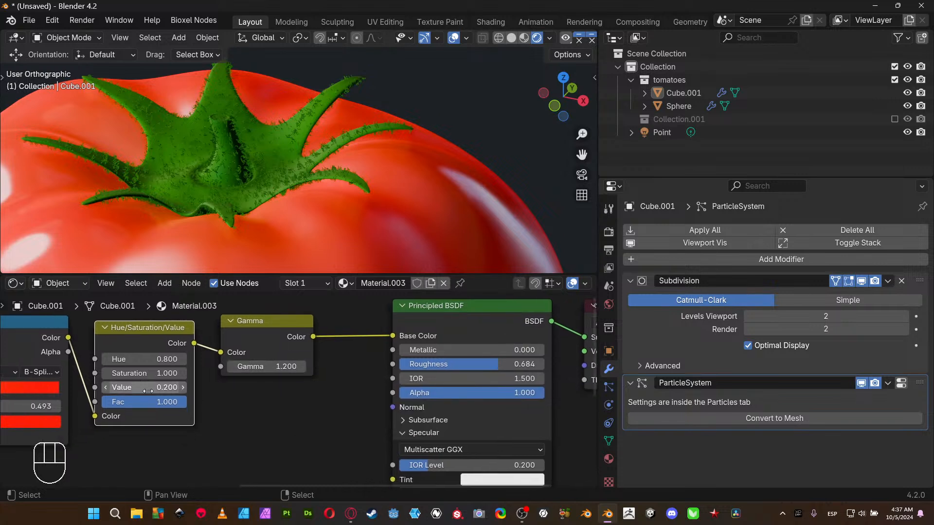
click(303, 366)
click(304, 366)
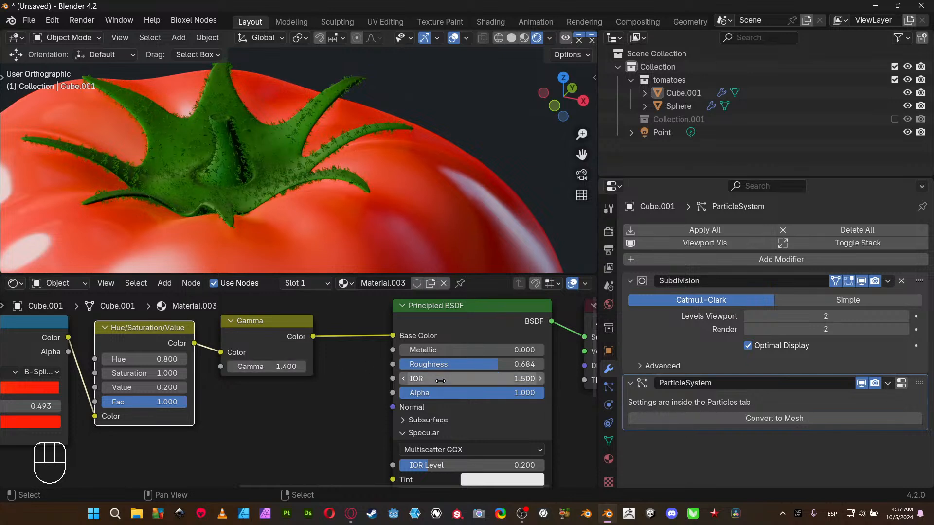
- Rename the stem's material as Leaves_m
double_click(384, 283)
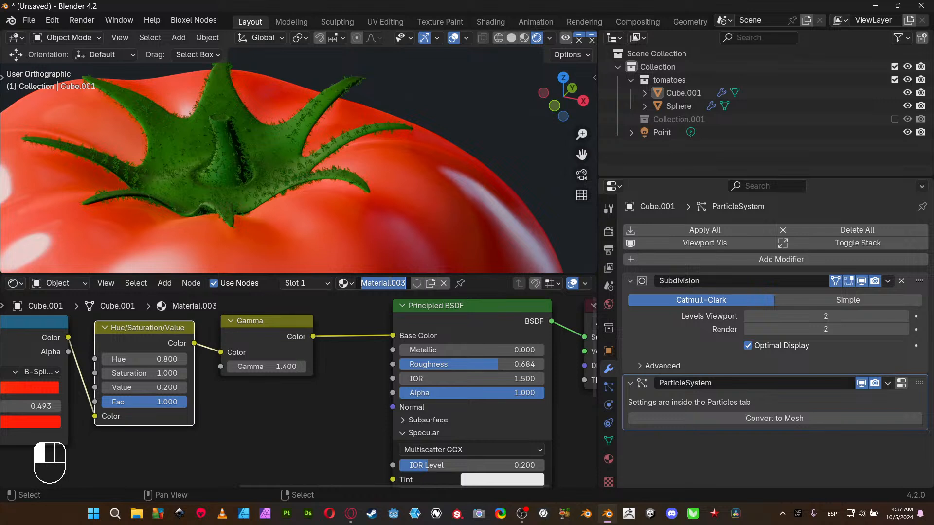
text(leaves)
key(Return)
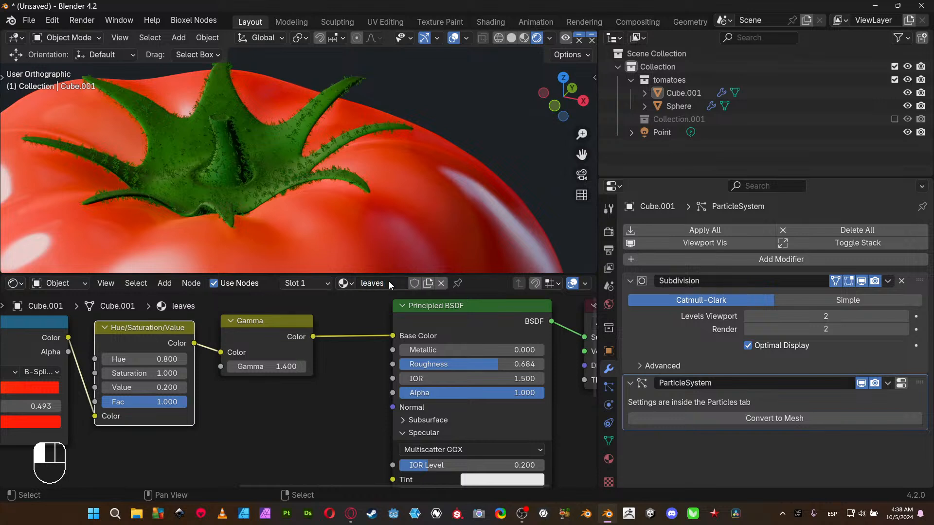
double_click(385, 281)
click(386, 281)
text(_m)
key(Home)
key(Delete)
text(L)
key(Return)
scroll(346, 370, down, 2)
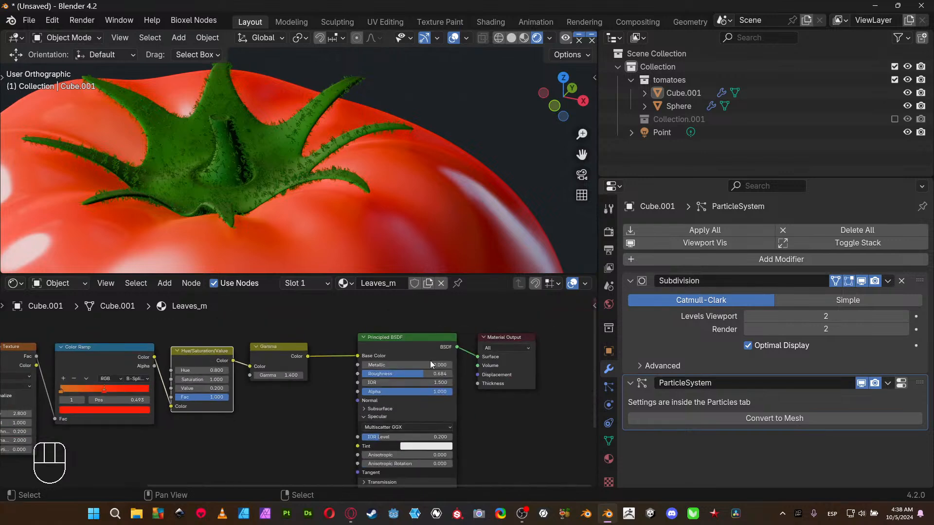
- Inspect the stem's hairs up close, add a second material slot to the stem, and create a new material in it
click(608, 459)
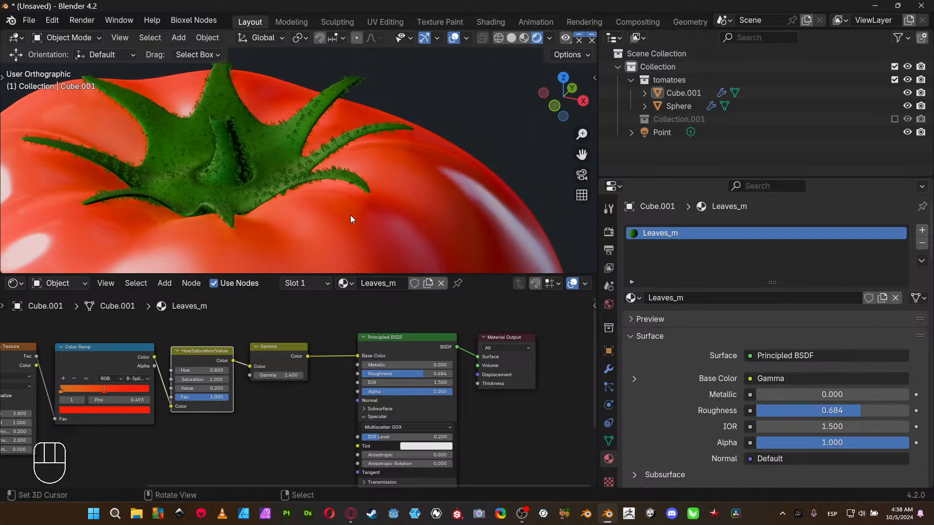
scroll(337, 127, up, 5)
scroll(352, 165, up, 2)
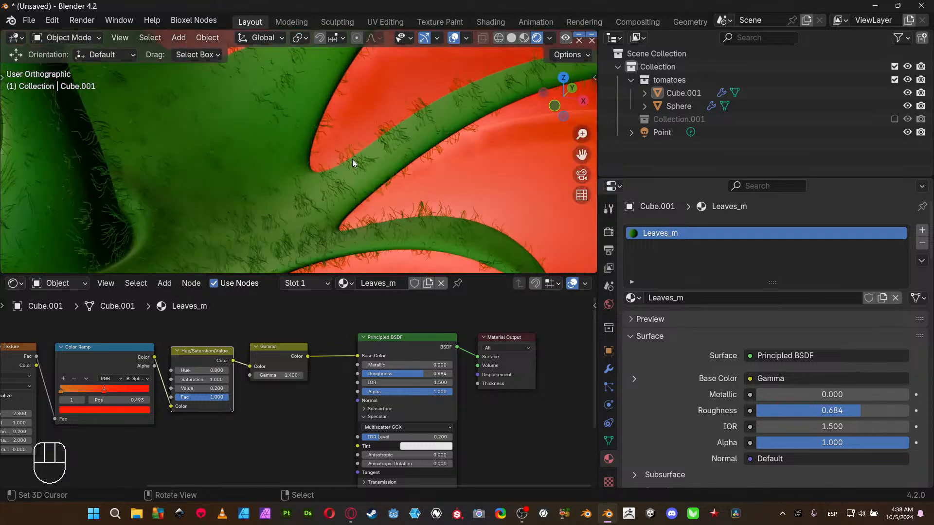
scroll(356, 160, down, 2)
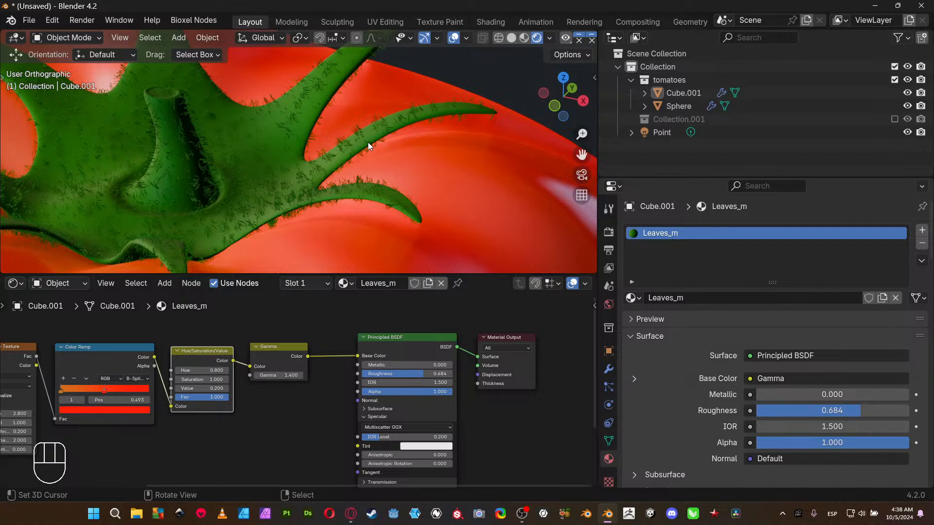
click(923, 231)
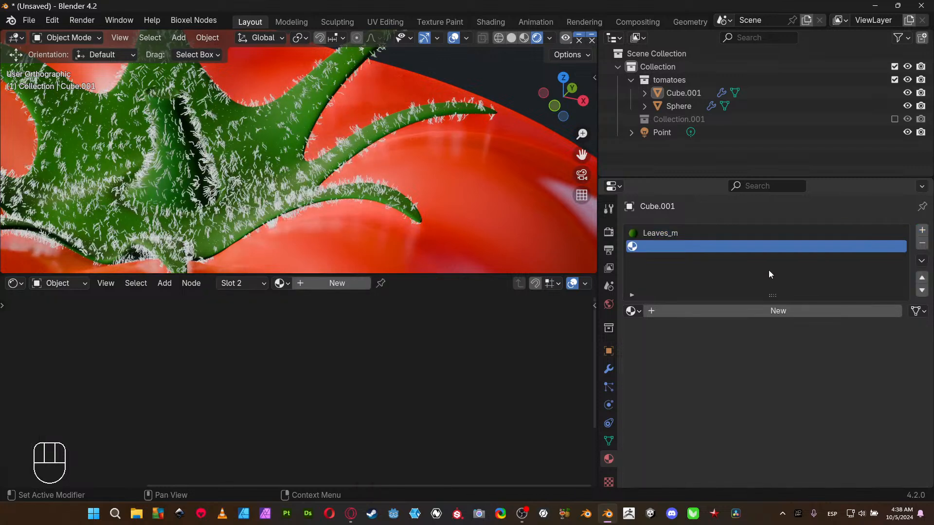
click(679, 311)
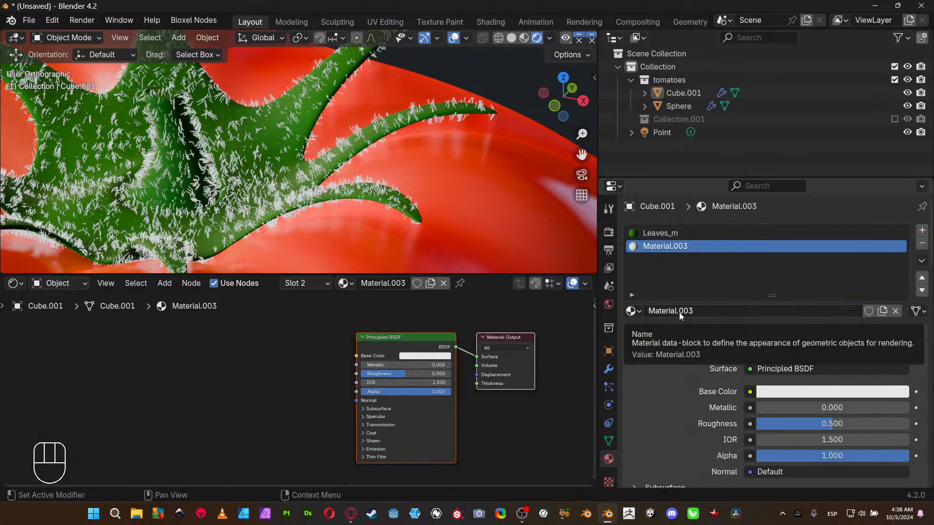
- Rename the new material in the second slot as Hairy_m
click(679, 311)
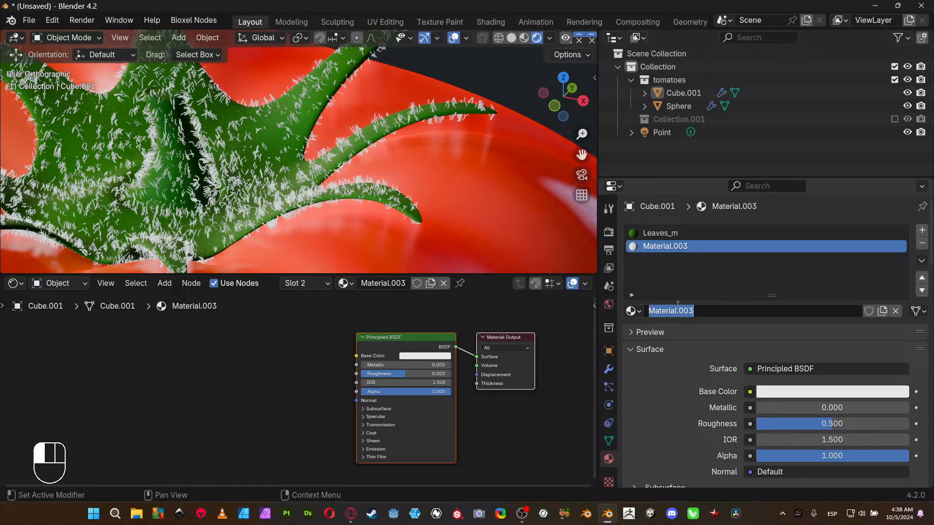
text(hairy_m)
key(Left)
key(Left)
key(Left)
key(Left)
key(Left)
key(Left)
key(Left)
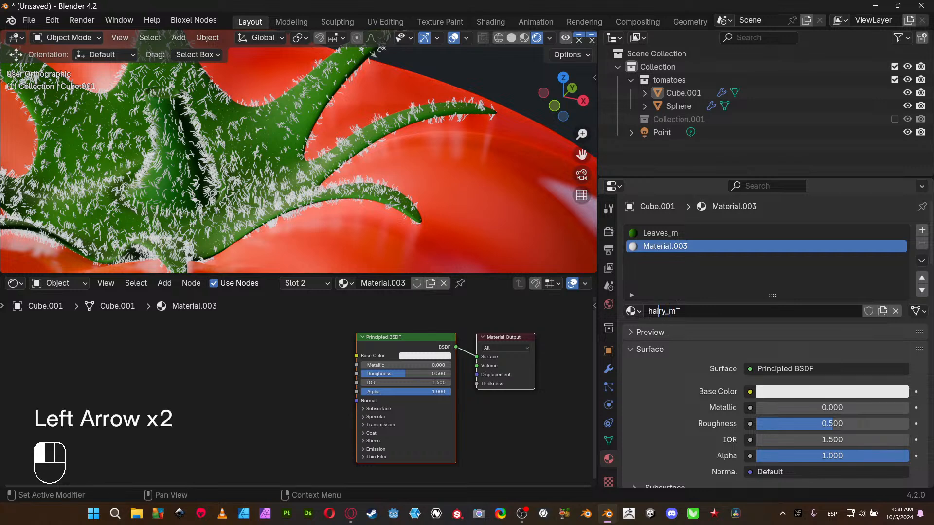
text(H)
key(Delete)
key(Return)
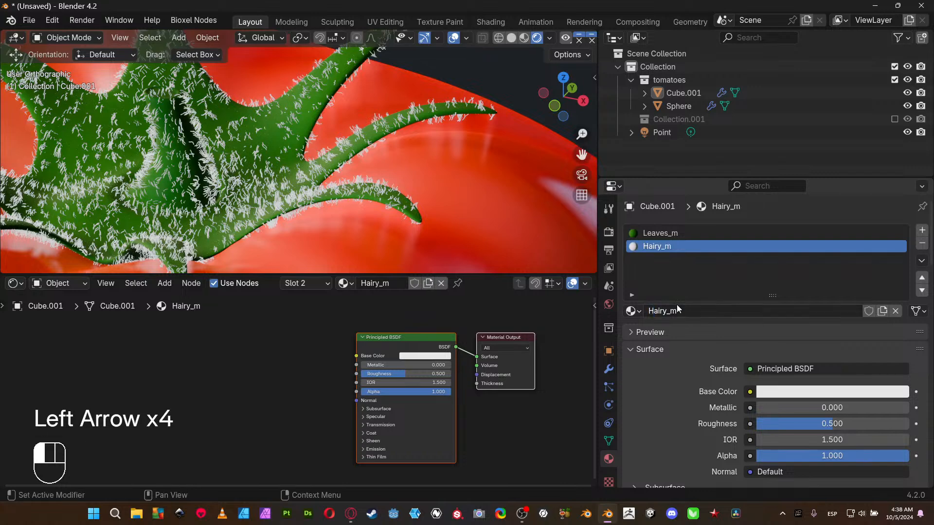
- Change the surface shader of Hairy_m to Principled Hair BSDF
click(782, 368)
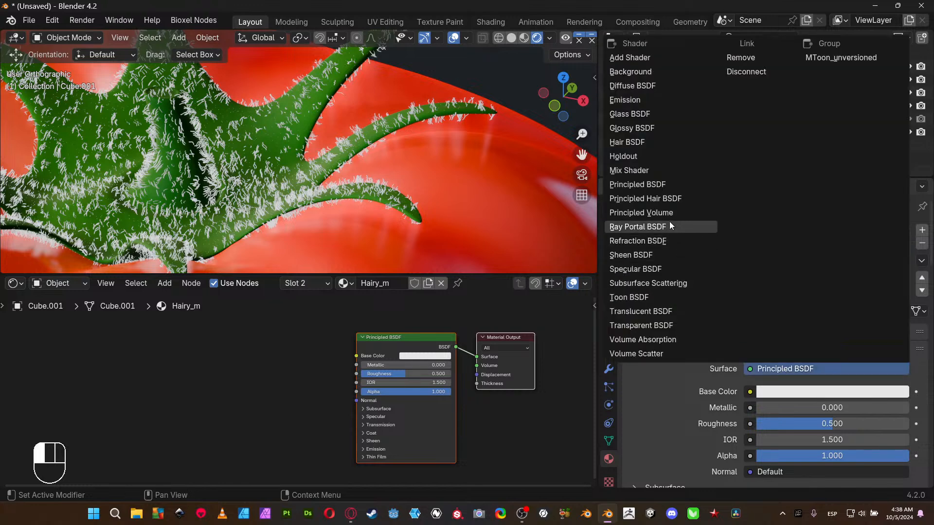
click(656, 198)
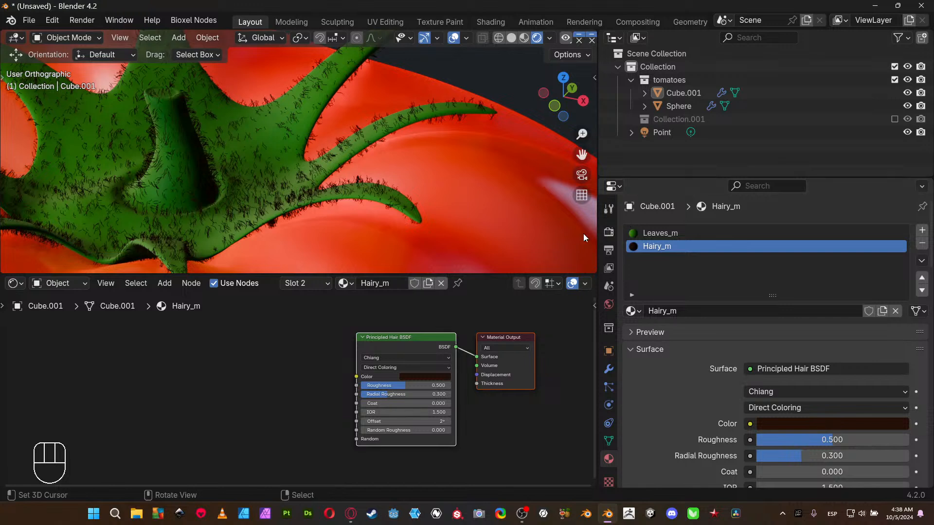
scroll(805, 451, down, 6)
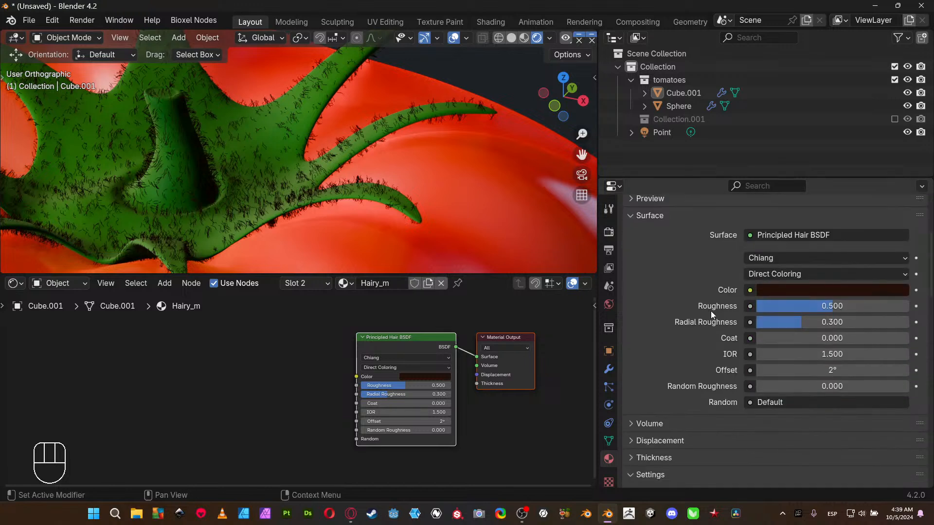
- Look through the EEVEE render settings and collapse the Freestyle SVG Export, Sampling, Raytracing and Color Management sections
click(608, 231)
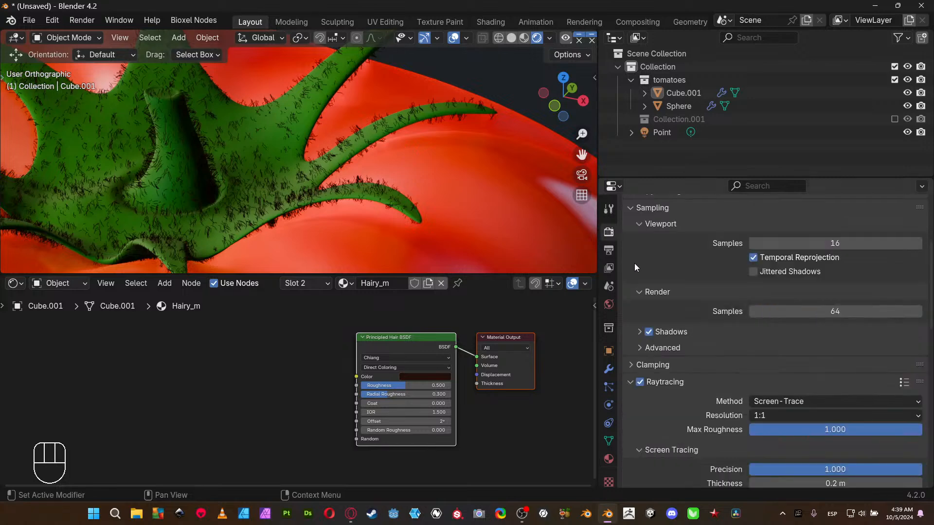
scroll(658, 310, down, 14)
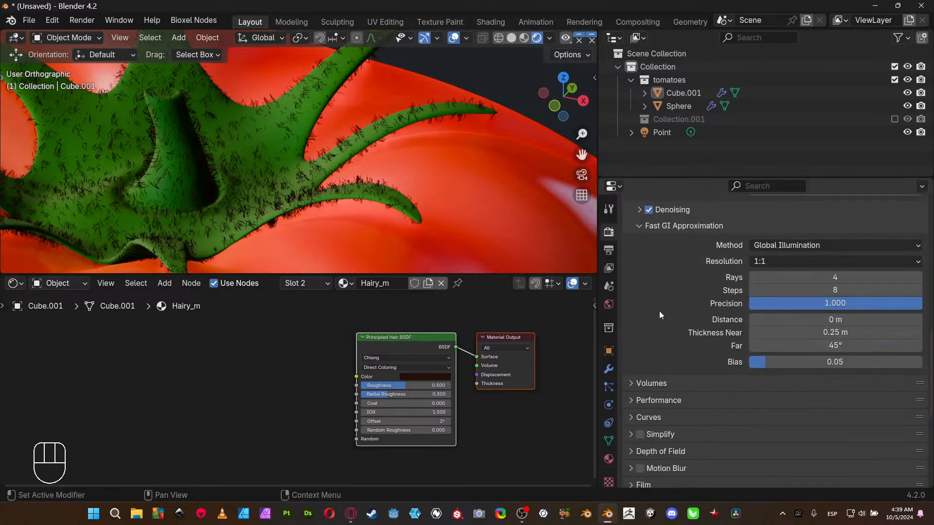
scroll(659, 311, down, 2)
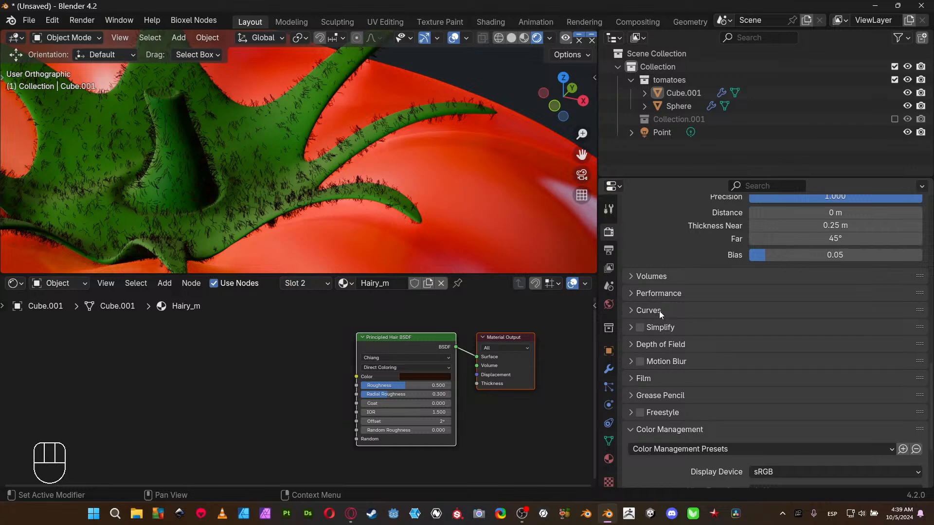
scroll(659, 311, up, 16)
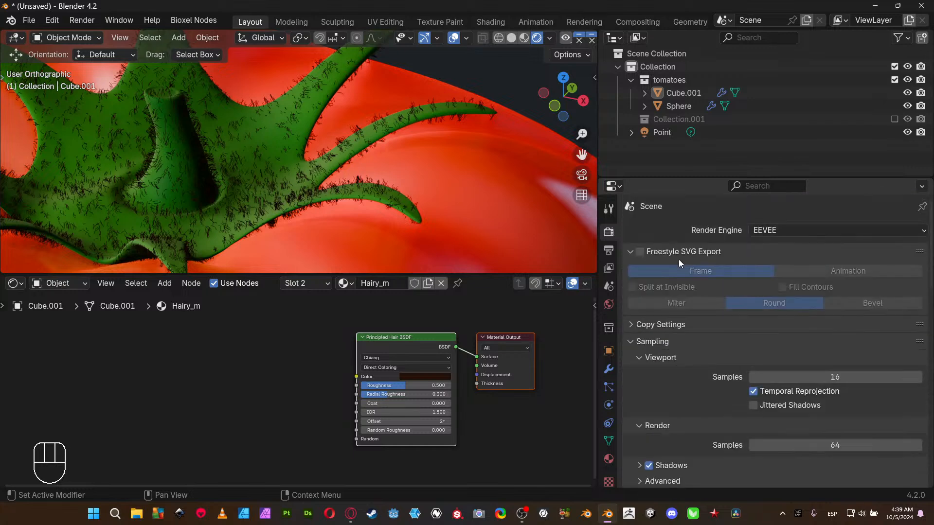
click(627, 251)
click(631, 284)
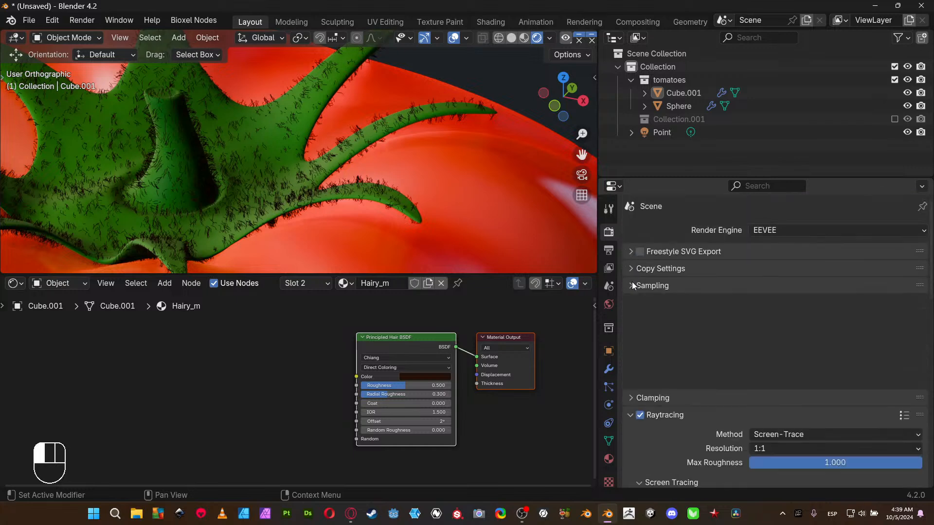
click(631, 320)
scroll(635, 313, down, 4)
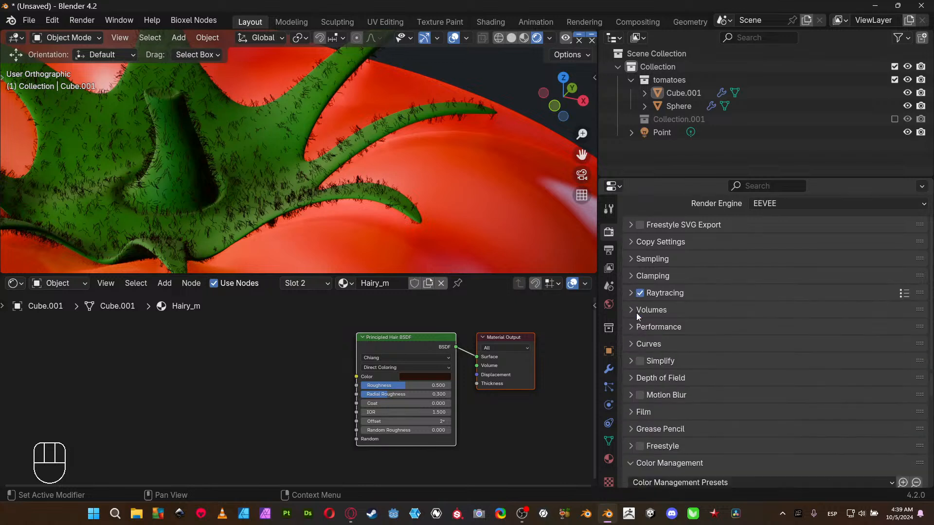
click(631, 437)
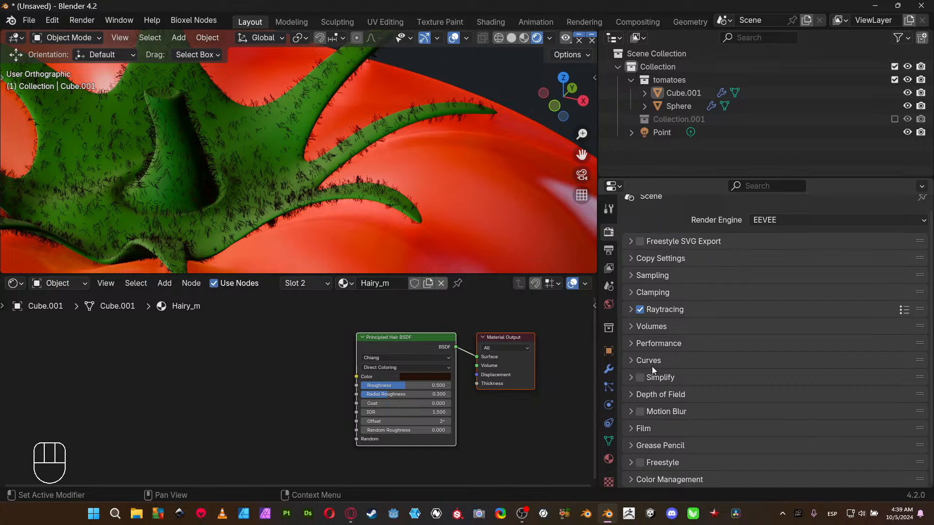
- Set the render Curves Shape to Strip and inspect the stem's hairs up close
click(630, 362)
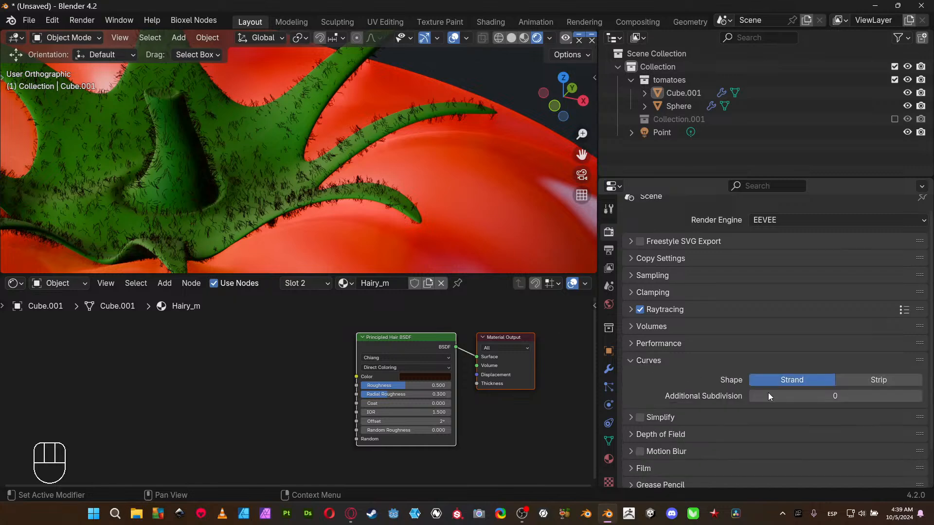
click(883, 380)
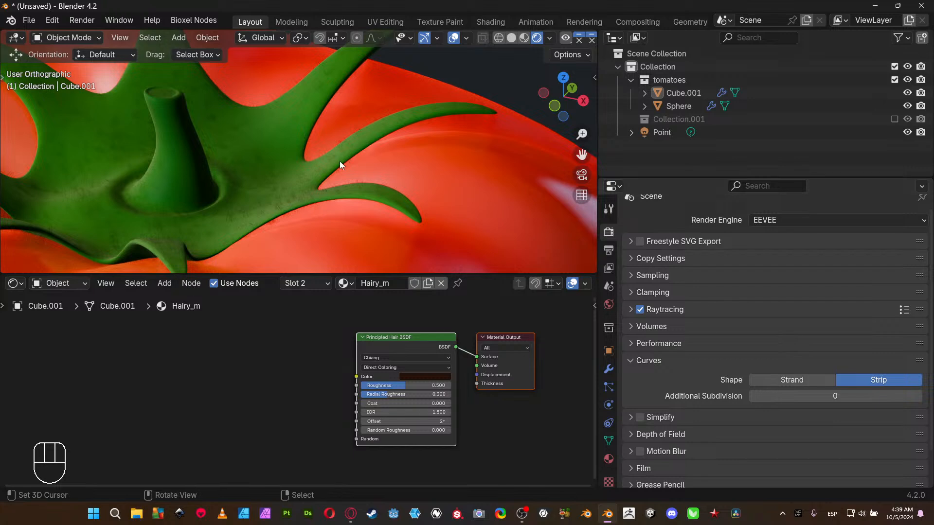
scroll(339, 161, up, 6)
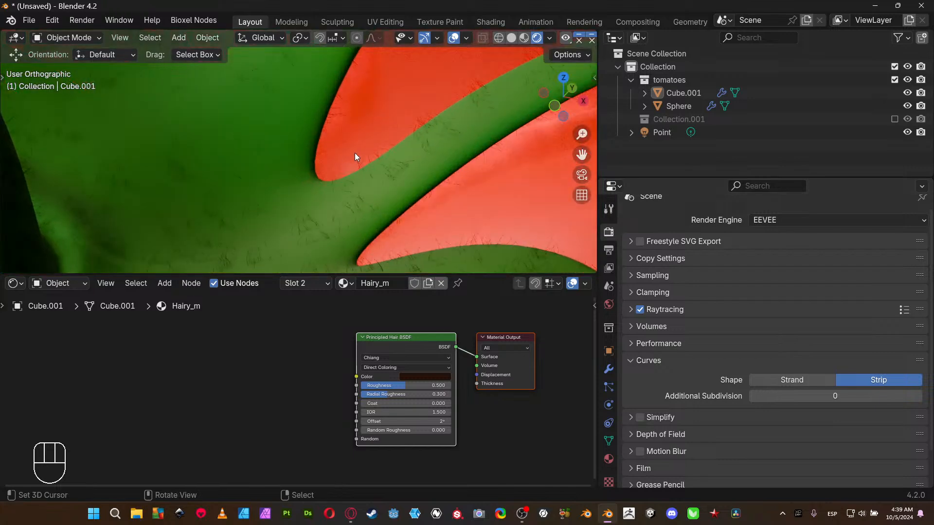
shift+middle_drag(354, 152, 390, 133)
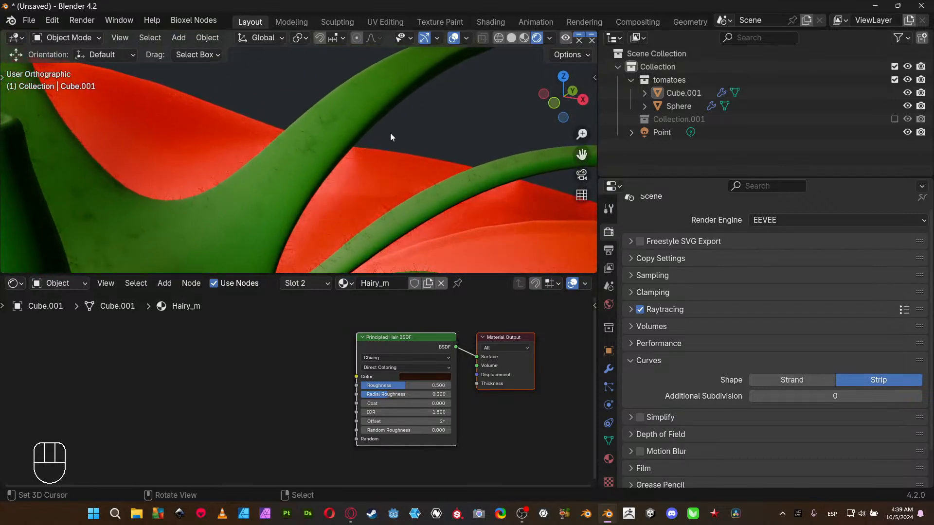
- Set the render curves' Additional Subdivision to 2
click(919, 398)
click(919, 397)
- Set the Hairy_m hair color's saturation to 0.2, brighten it to a greyish brown, and inspect the stem's hairs up close
click(609, 457)
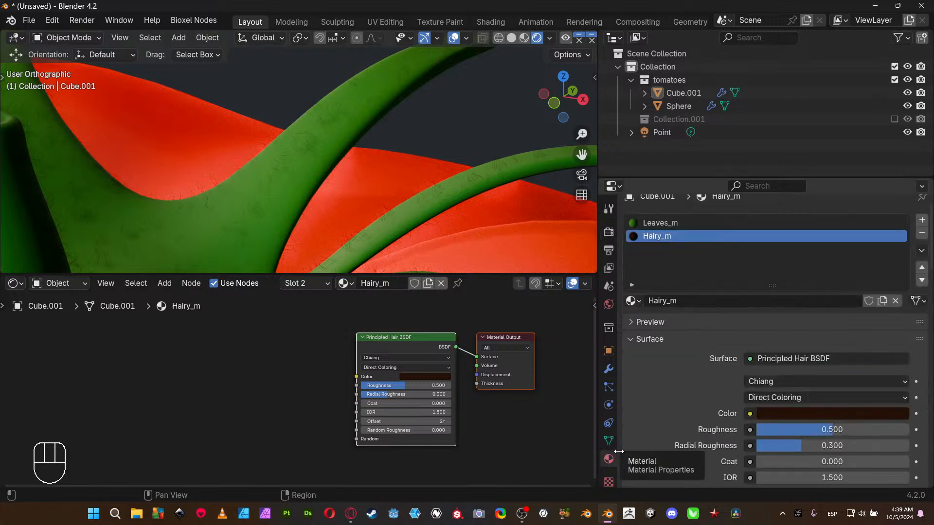
click(809, 414)
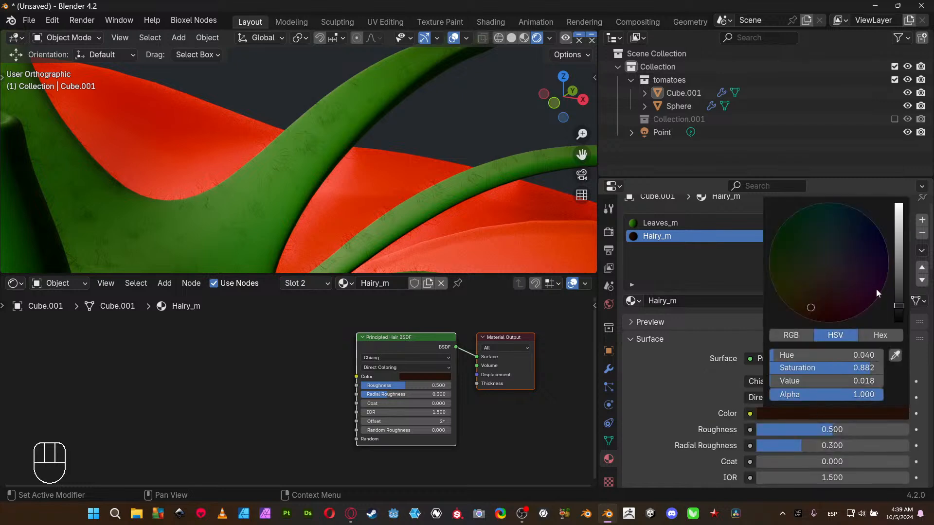
click(834, 368)
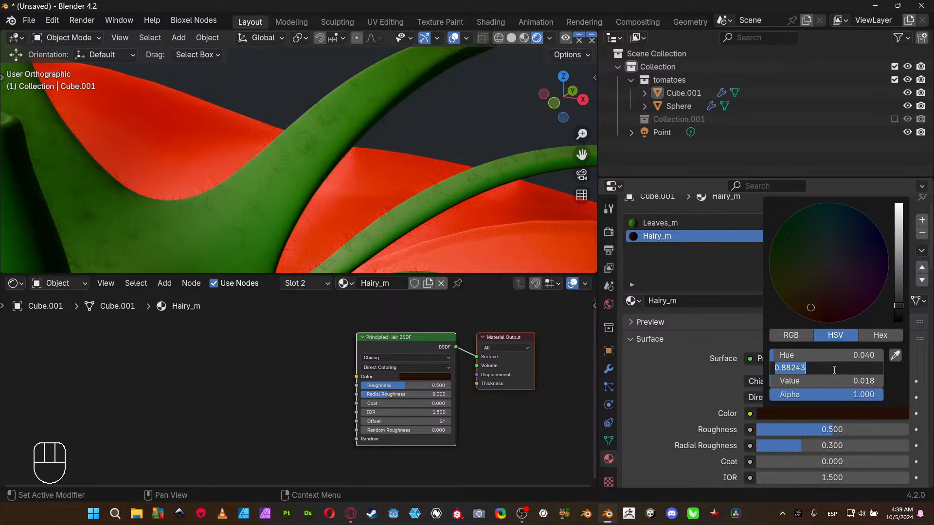
text(.2)
key(Return)
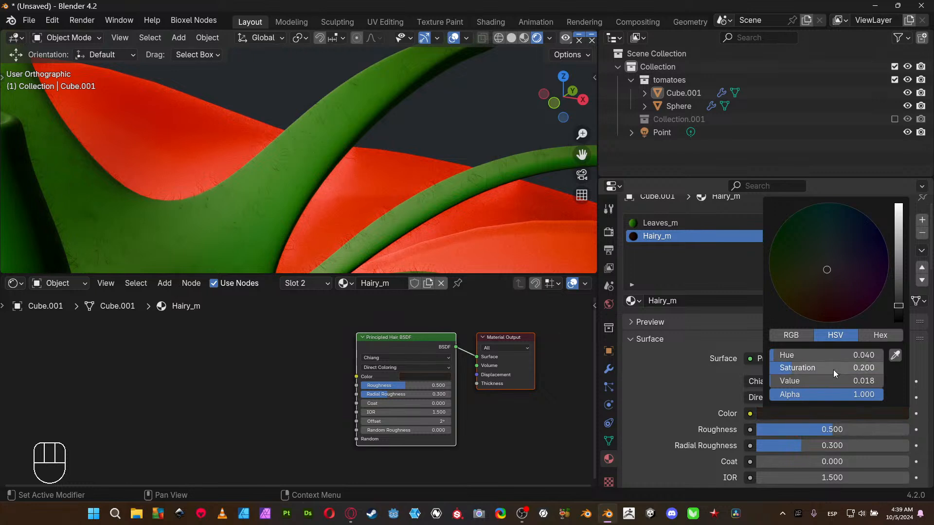
click(899, 264)
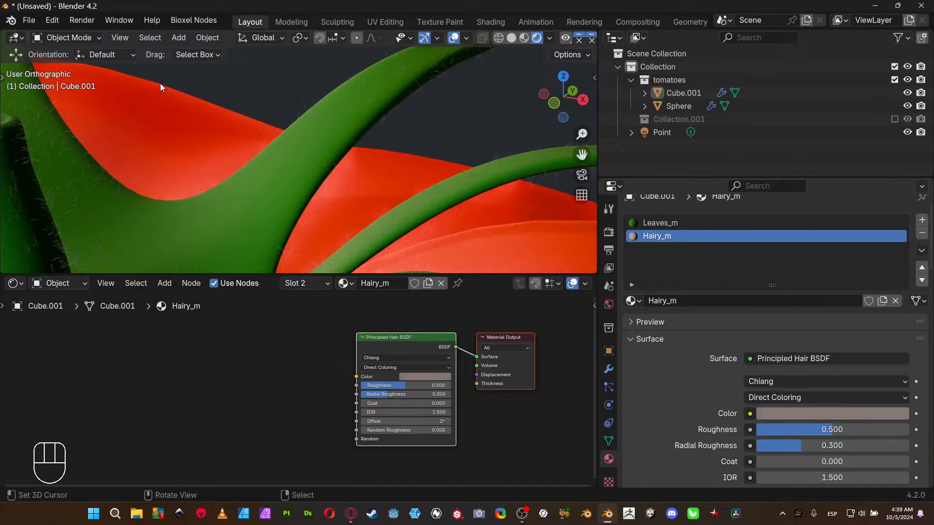
middle_drag(160, 83, 351, 150)
scroll(351, 150, up, 5)
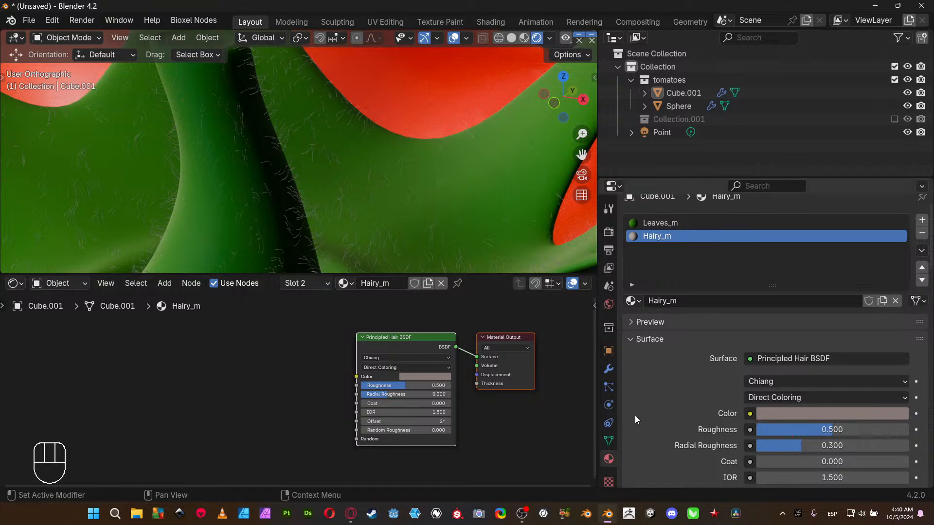
- Change the Hairy_m hair color to a light beige with hue 0.080 and saturation 0.314, raising its brightness
click(777, 413)
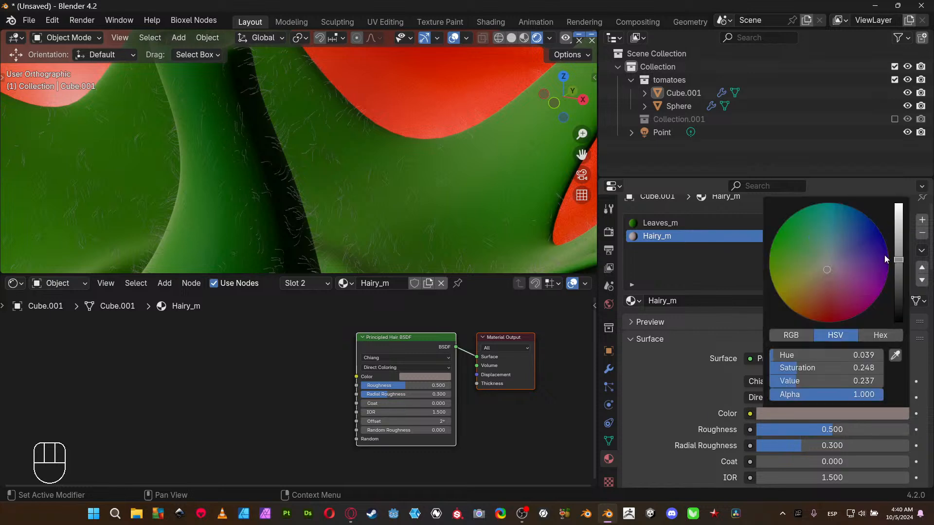
drag(828, 368, 778, 367)
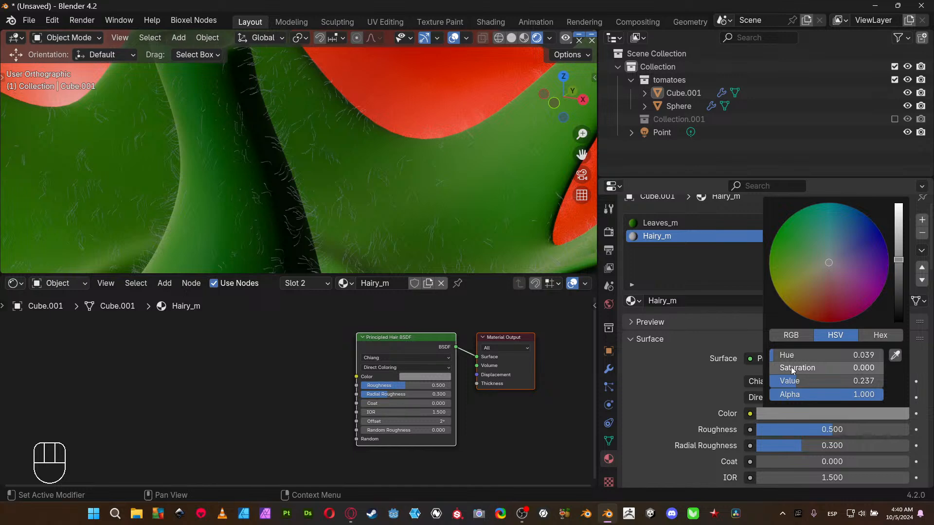
click(824, 270)
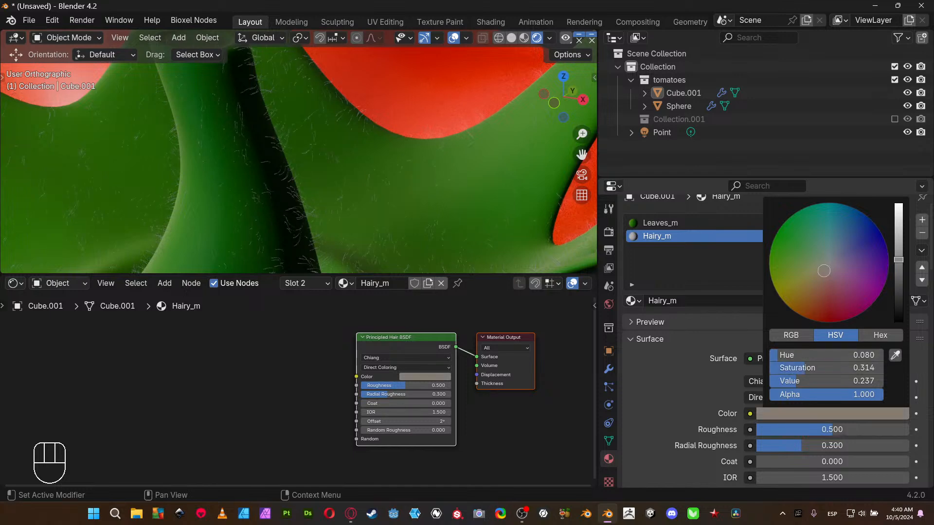
drag(898, 259, 898, 241)
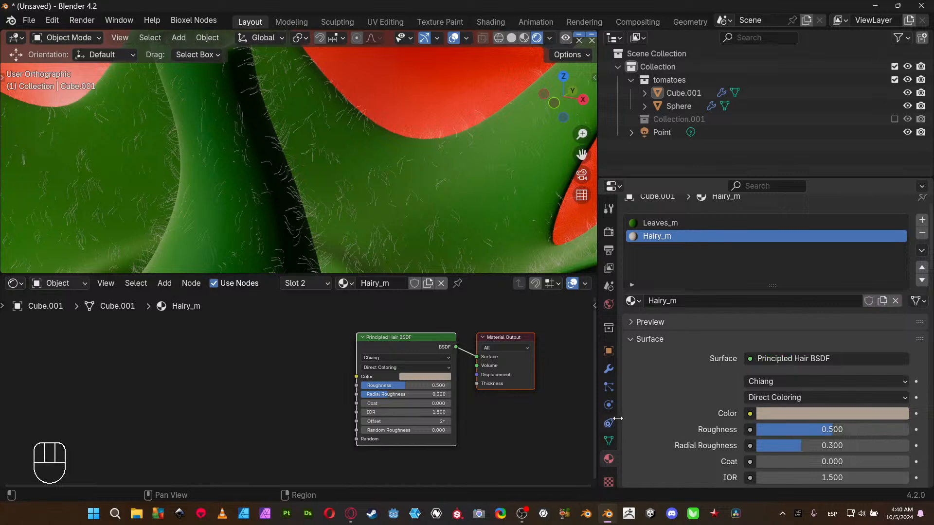
- Set the Diameter Root in the Hair Shape settings of the stem's particle system to 0.005 m
click(611, 385)
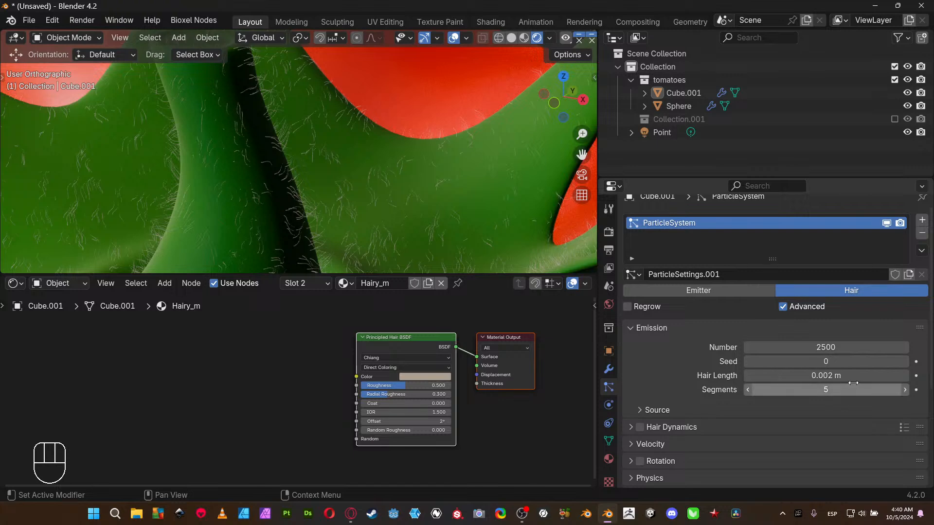
scroll(854, 382, down, 6)
click(687, 375)
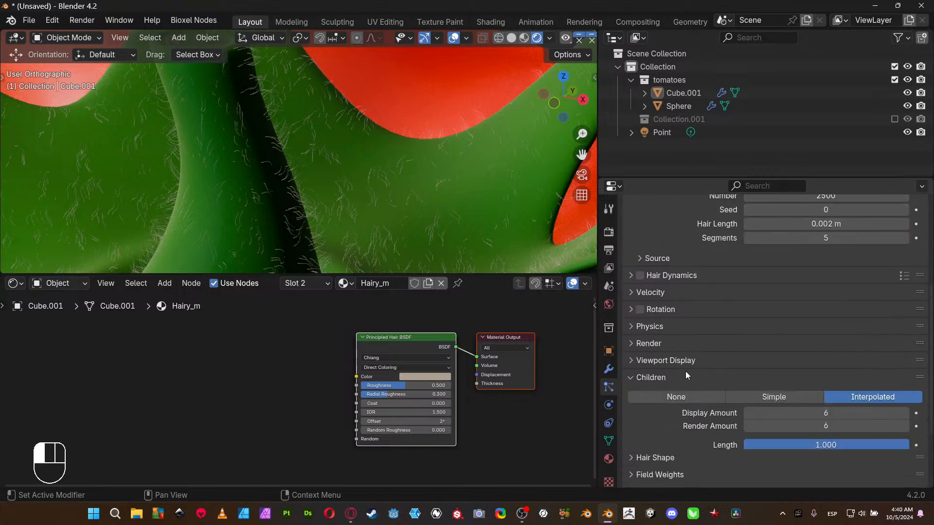
scroll(702, 365, down, 5)
scroll(718, 381, down, 4)
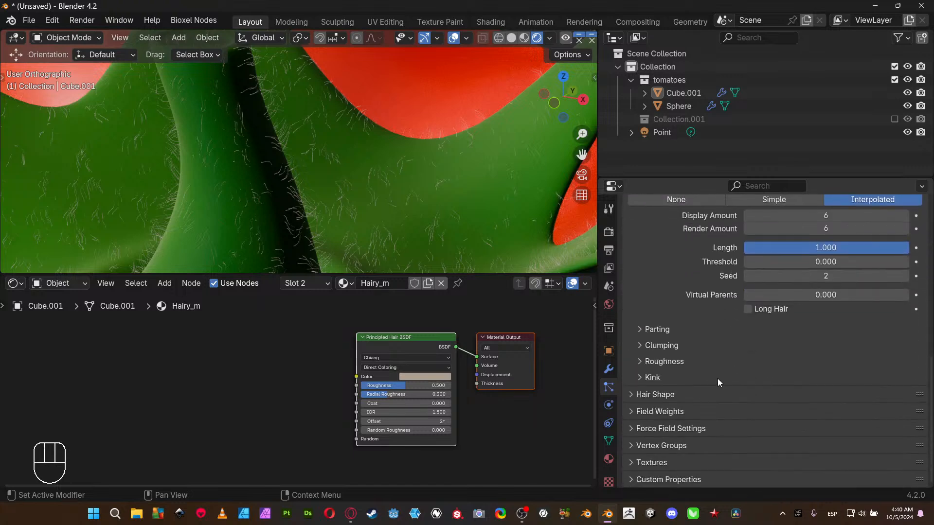
click(676, 394)
scroll(765, 401, down, 3)
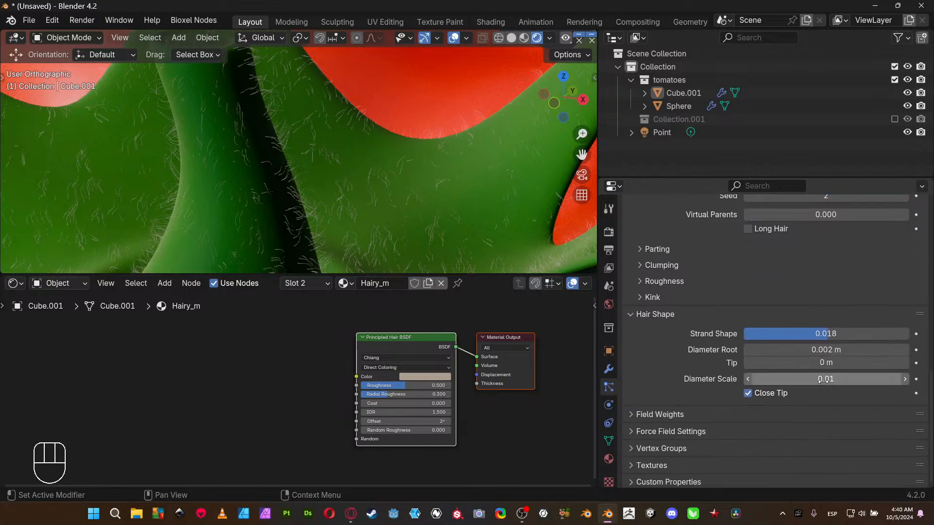
click(807, 350)
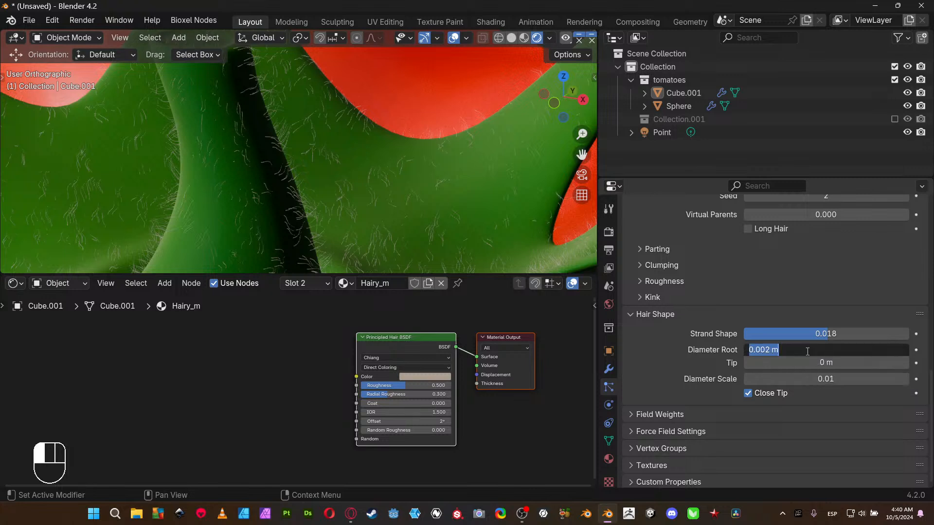
click(806, 353)
key(Left)
key(Left)
key(BackSpace)
text(5)
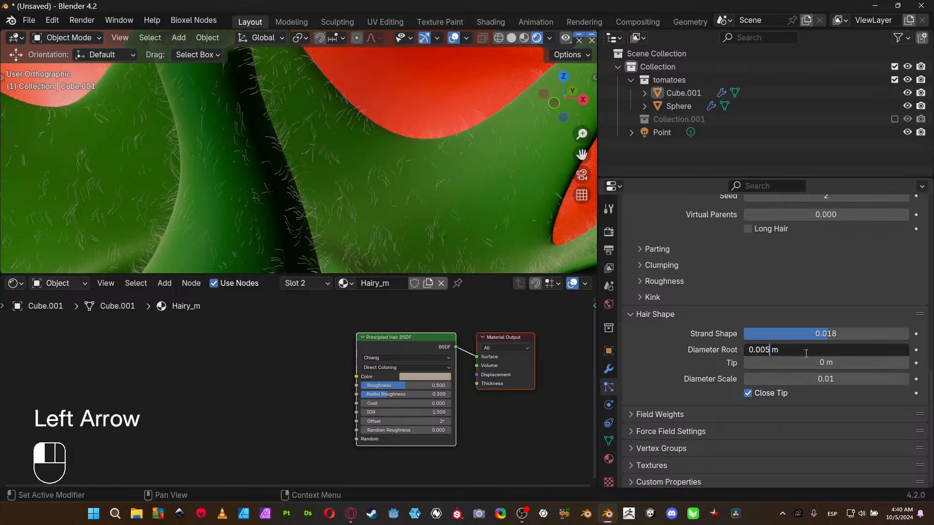
key(Return)
- Inspect the hairy stem and the whole tomato in a maximized viewport, switching briefly to wireframe and back to rendered shading
key(ctrl+space)
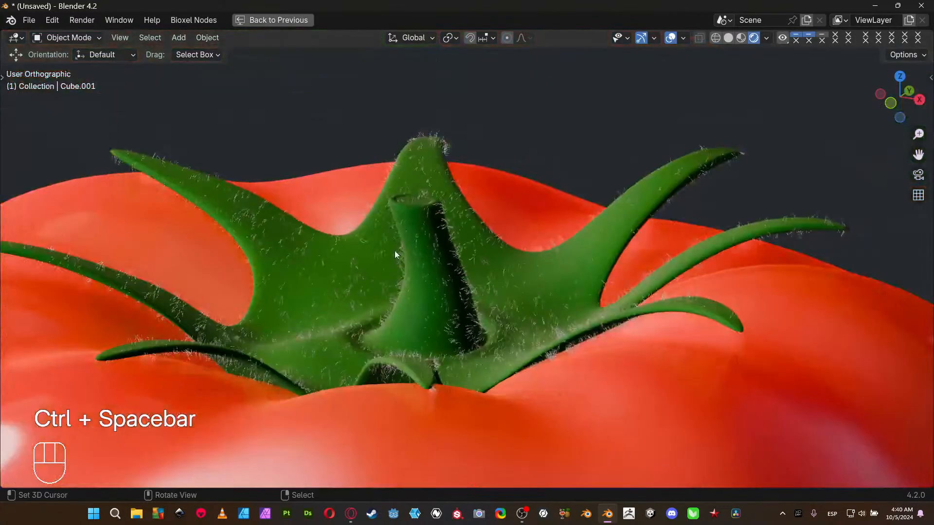
scroll(395, 249, down, 4)
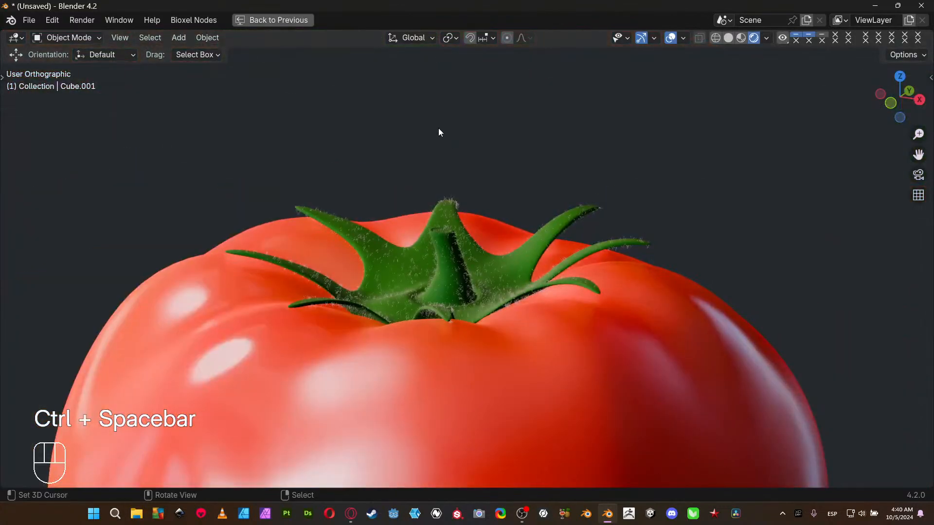
scroll(442, 160, down, 2)
middle_drag(432, 161, 421, 236)
middle_drag(443, 275, 402, 185)
scroll(439, 282, up, 3)
scroll(401, 185, down, 5)
shift+middle_drag(419, 237, 407, 192)
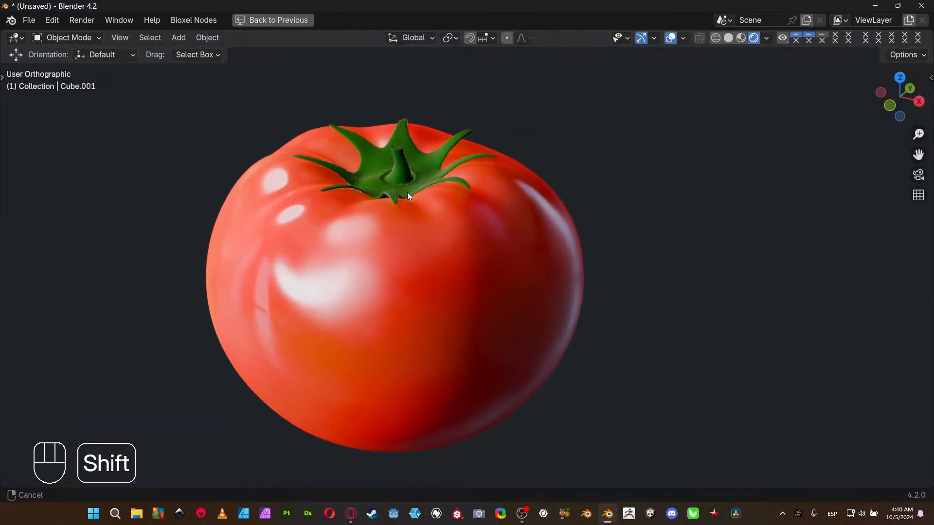
key(shift+z)
key(z)
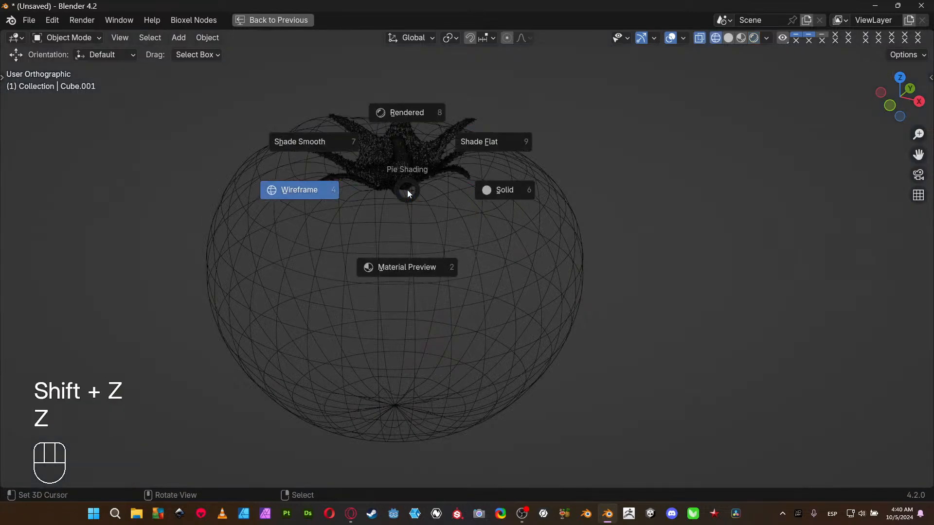
click(412, 107)
key(ctrl+space)
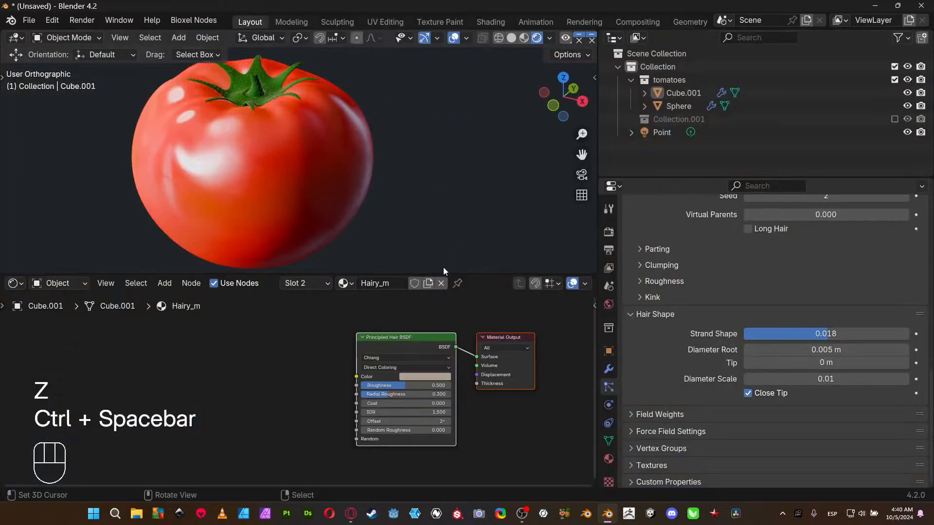
- Enlarge the 3D viewport over the shader editor and frame the whole tomato for a closer look
drag(442, 267, 441, 478)
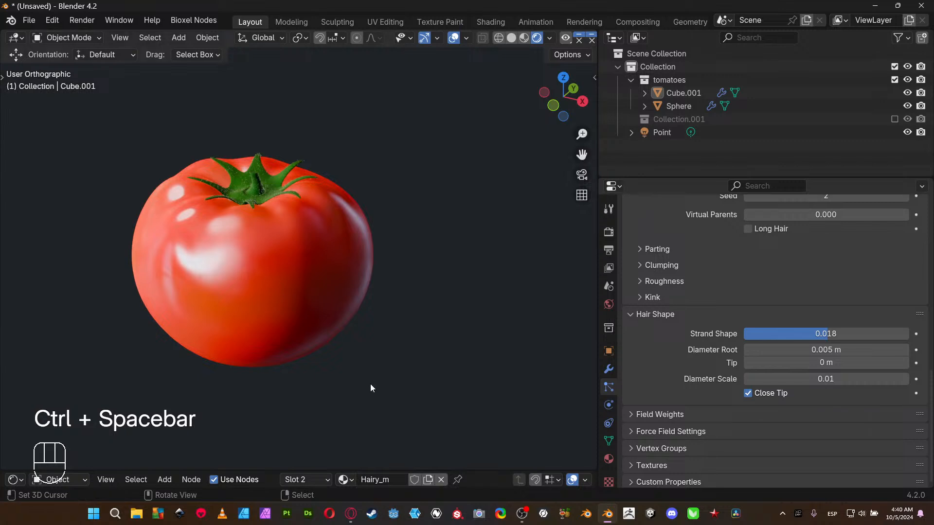
scroll(317, 309, up, 2)
shift+middle_drag(320, 307, 355, 315)
scroll(348, 319, up, 2)
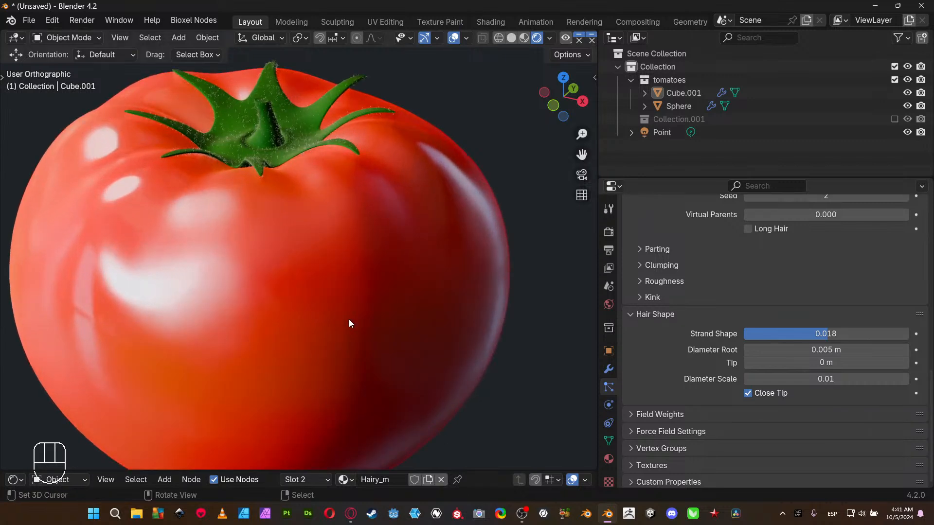
scroll(349, 319, down, 1)
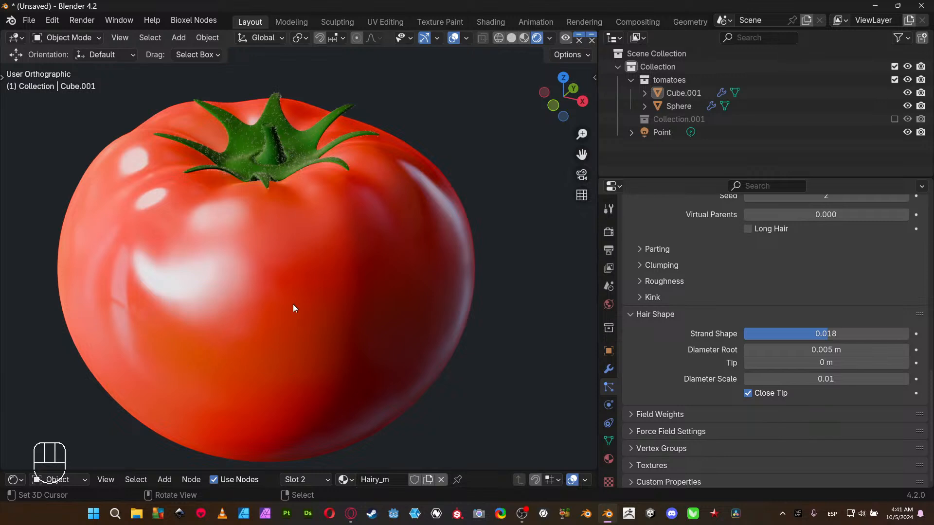
- Switch the render engine to Cycles and preview the tomato in rendered shading
click(608, 231)
scroll(759, 291, up, 2)
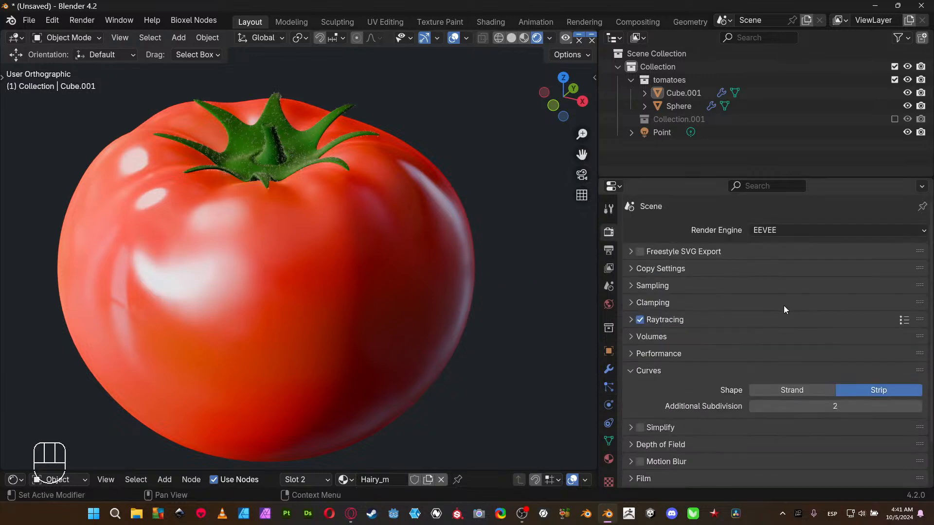
key(shift+z)
click(792, 231)
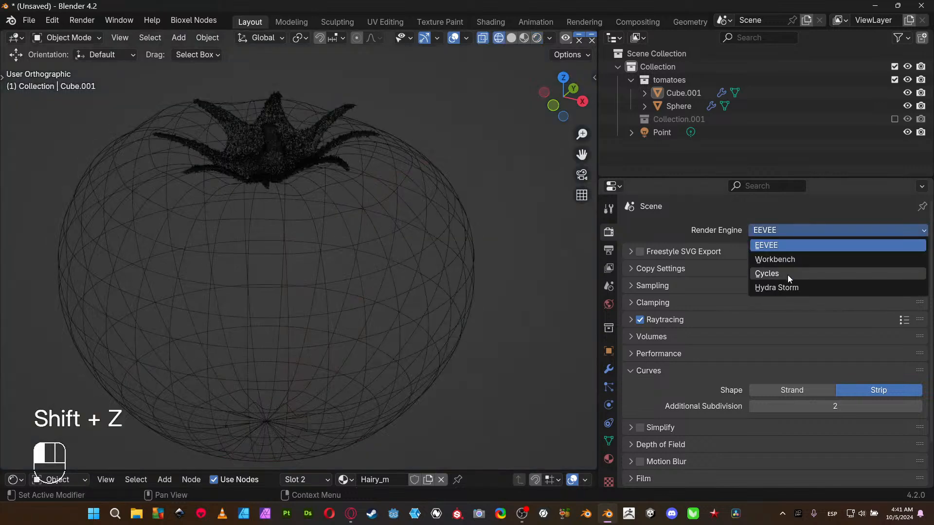
click(788, 276)
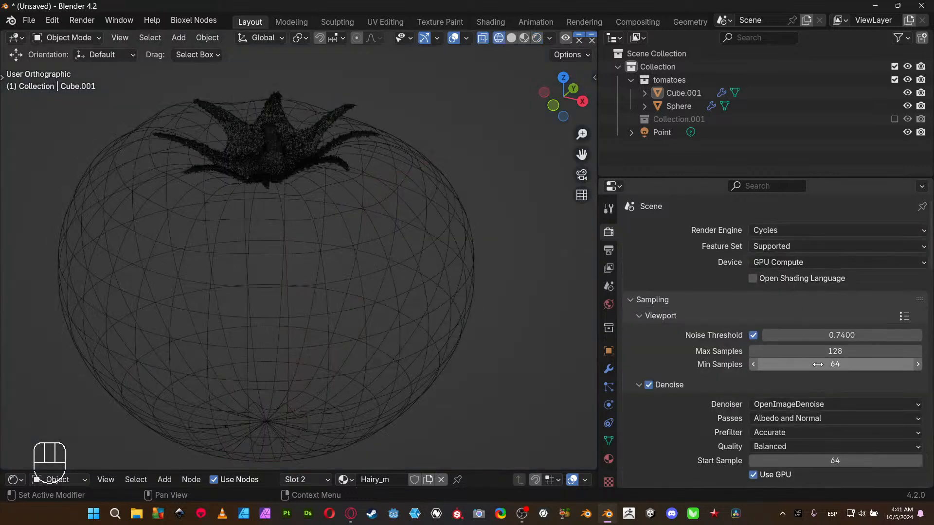
key(z)
click(437, 199)
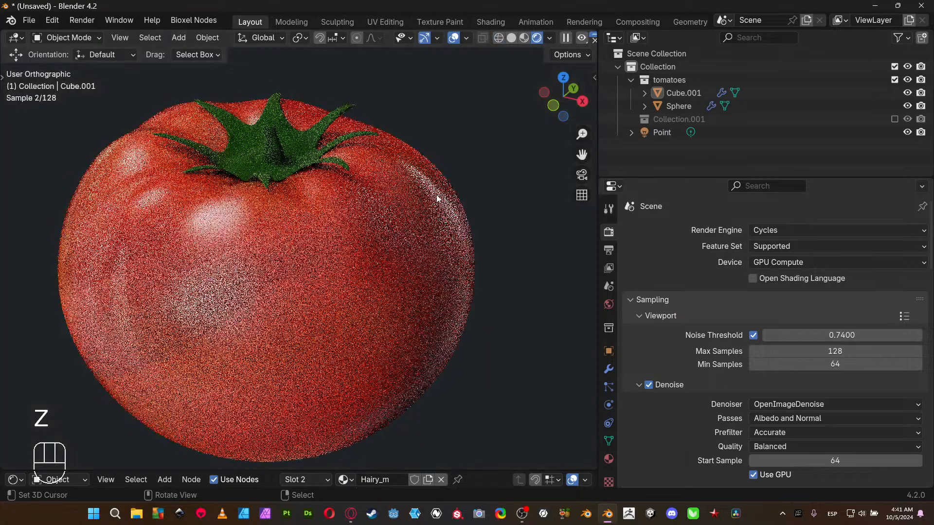
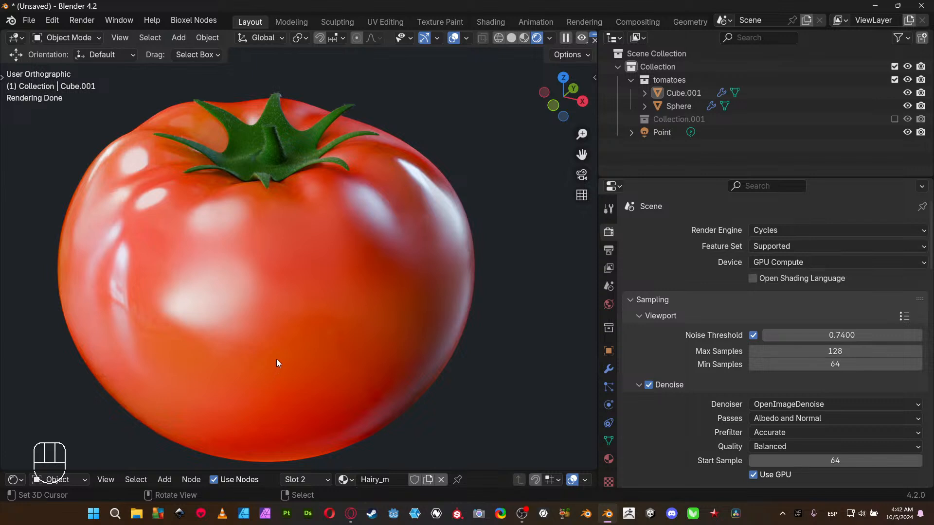
- Return the render engine to EEVEE and show the tomato in rendered shading again
key(shift)
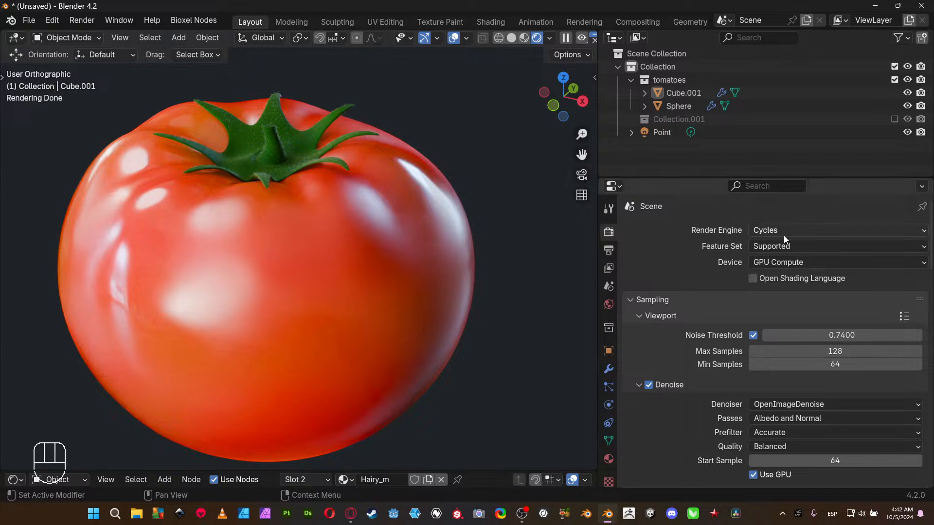
key(shift+z)
click(764, 229)
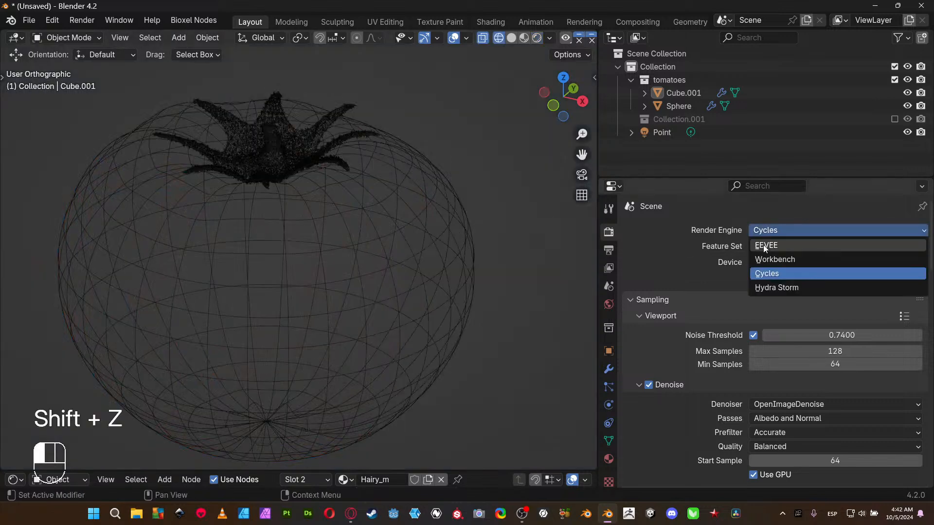
click(769, 246)
key(z)
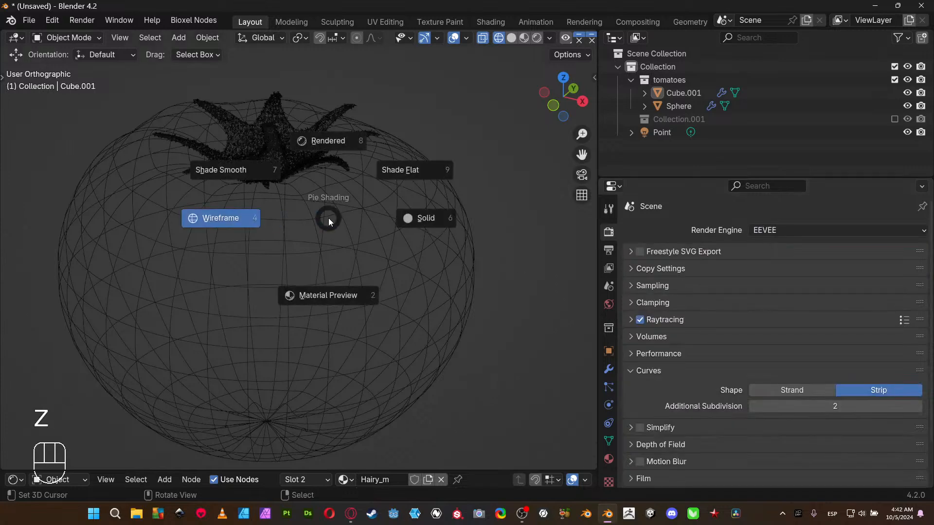
click(320, 147)
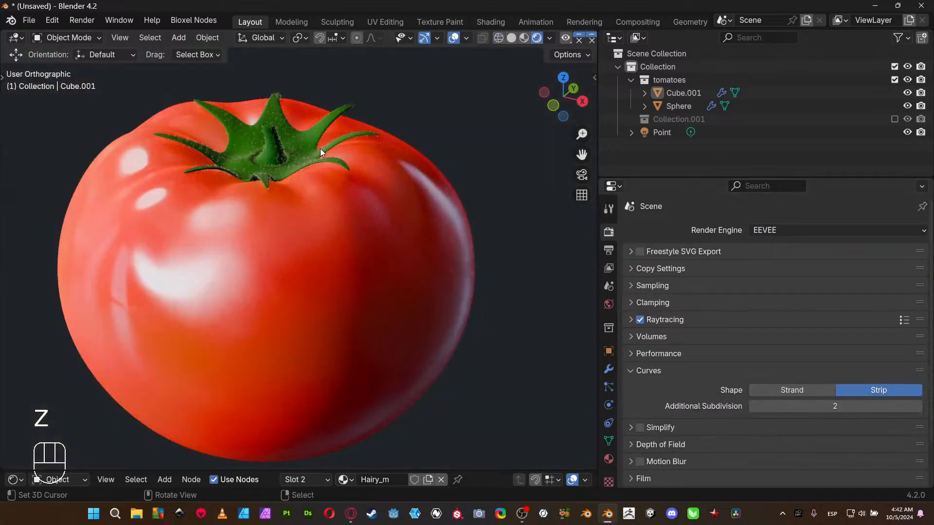
- Enlarge the shader editor below the 3D viewport to show the Hairy_m nodes again
key(ctrl+space)
key(ctrl+space)
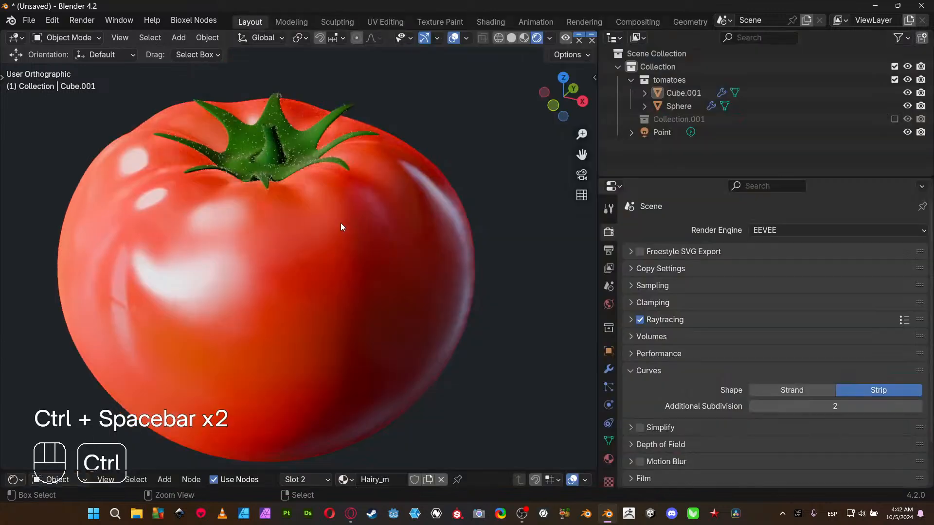
drag(345, 470, 368, 263)
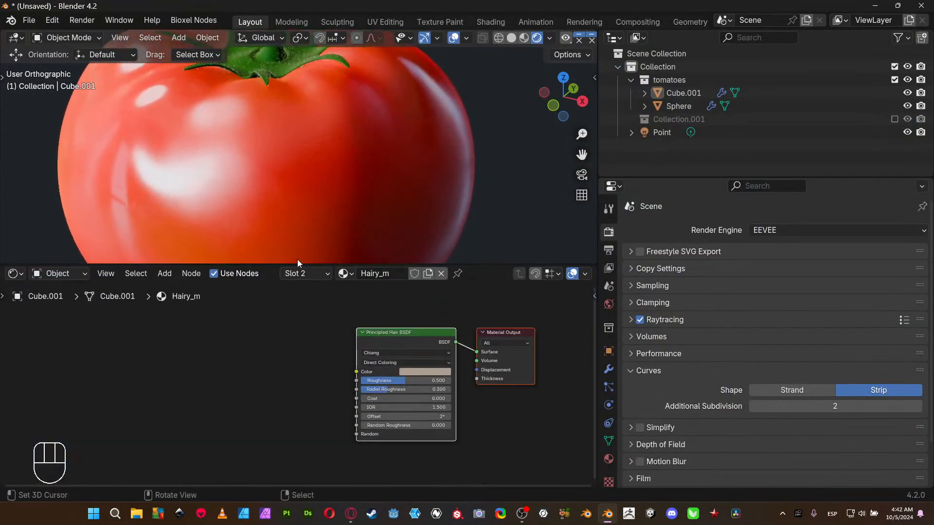
- Copy the tomato body's upper Texture Coordinate, Mapping, Noise Texture and red Color Ramp nodes and paste the duplicates above the existing tomato_m nodes
click(289, 187)
middle_drag(261, 360, 456, 407)
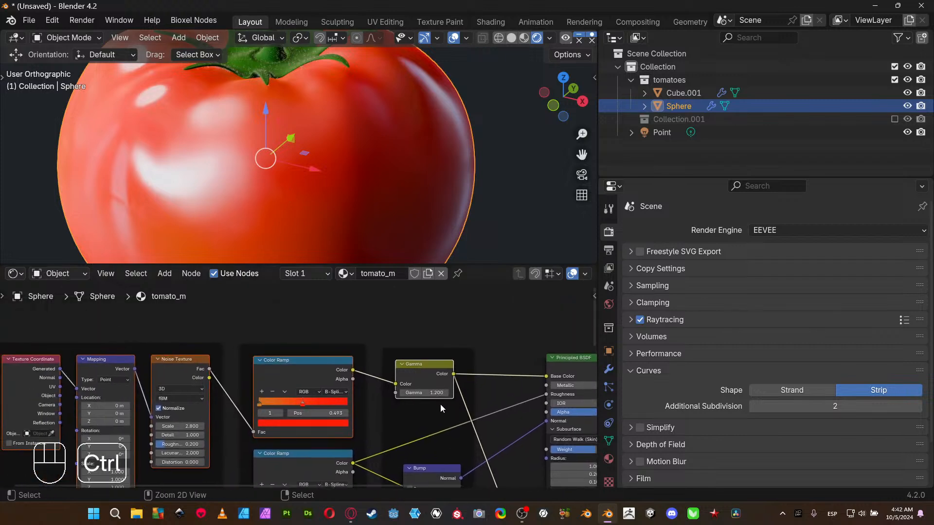
scroll(340, 391, down, 4)
middle_drag(236, 403, 196, 412)
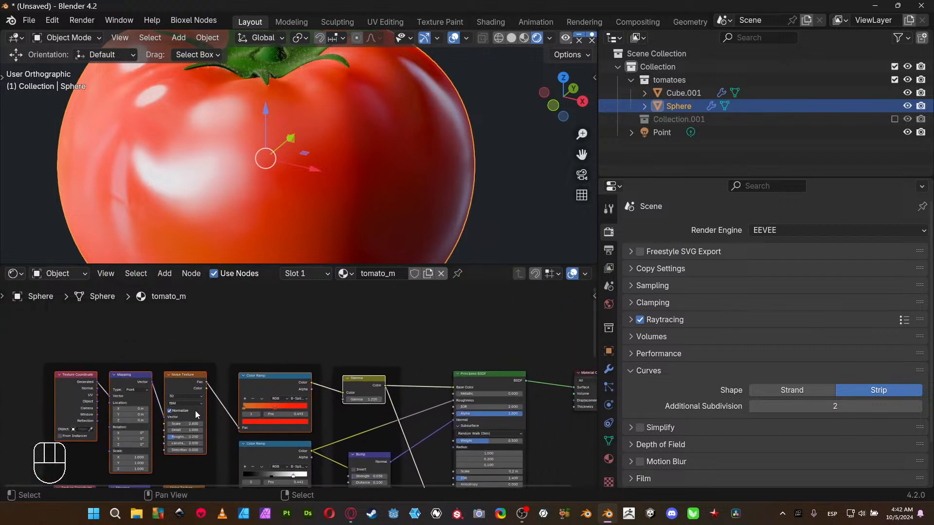
click(76, 380)
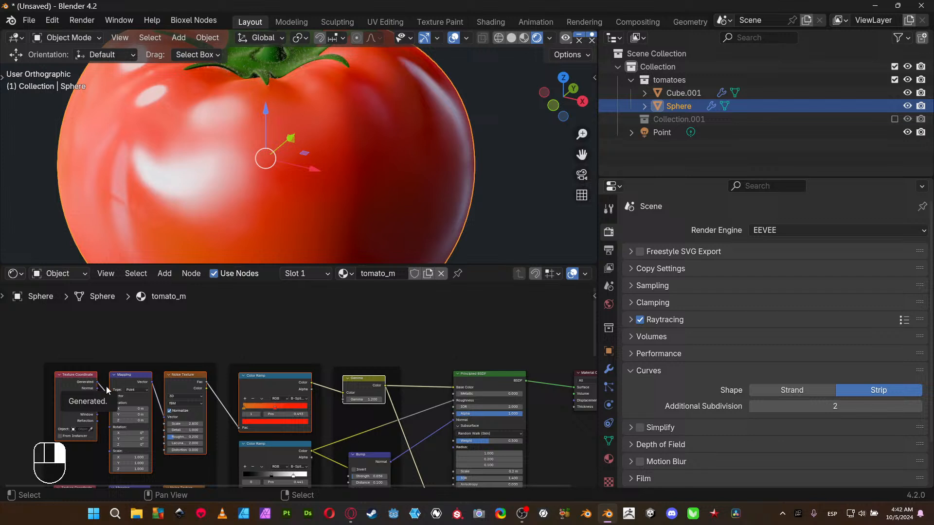
shift+click(133, 379)
shift+click(192, 377)
shift+click(270, 381)
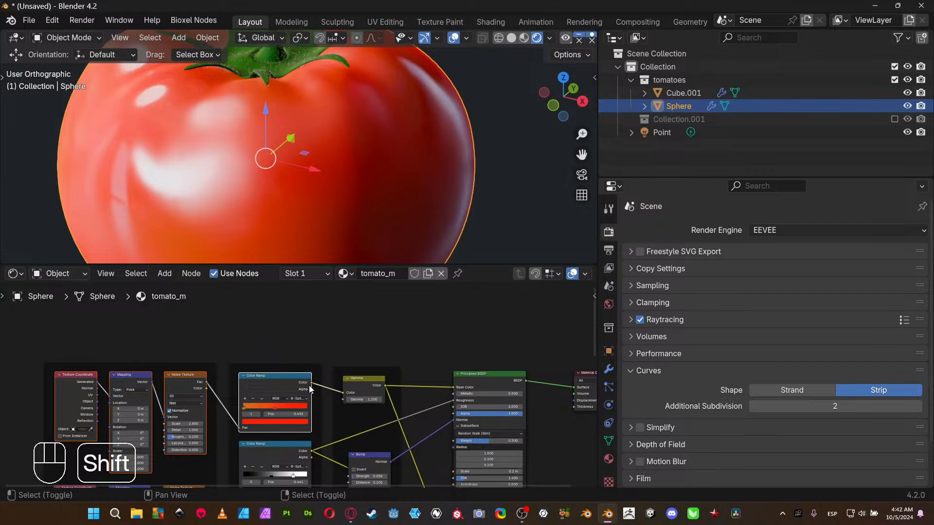
key(ctrl+c)
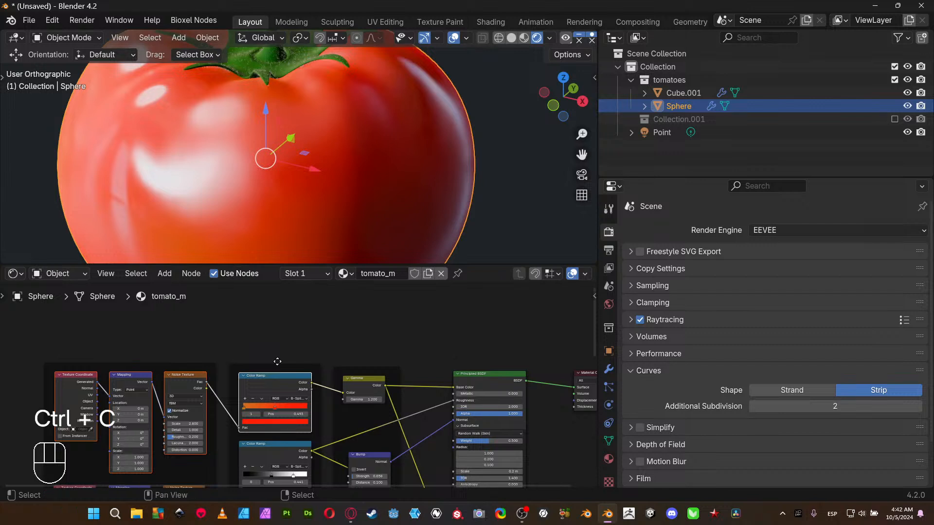
middle_drag(275, 363, 292, 452)
key(ctrl+v)
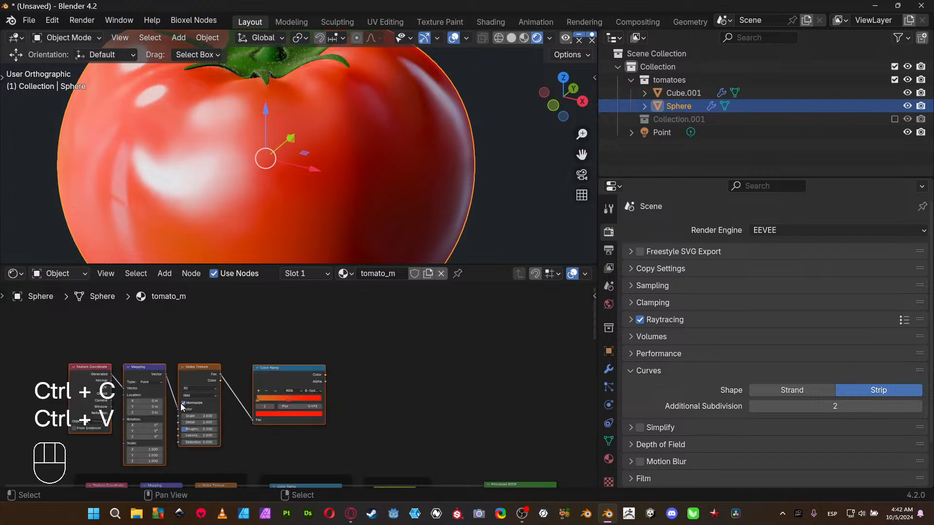
- Preview the duplicated Color Ramp's color output directly on the tomato surface
middle_drag(252, 396, 280, 366)
ctrl+shift+click(328, 343)
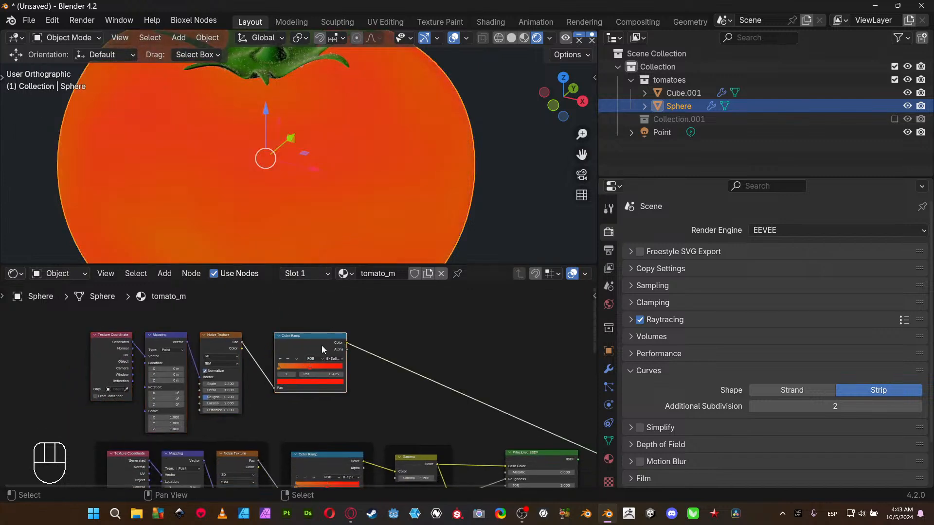
scroll(288, 393, up, 2)
middle_drag(287, 393, 341, 419)
scroll(384, 391, up, 3)
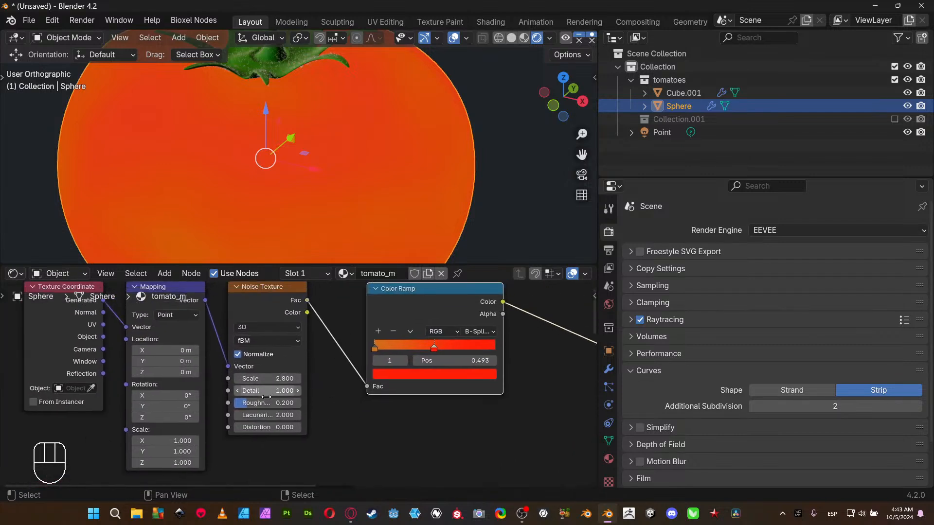
- Set the duplicated Noise Texture's roughness to 0.8, scale to 8 and detail to 4
mouse_move(269, 402)
mouse_down()
mouse_move(311, 402)
mouse_move(257, 407)
mouse_up()
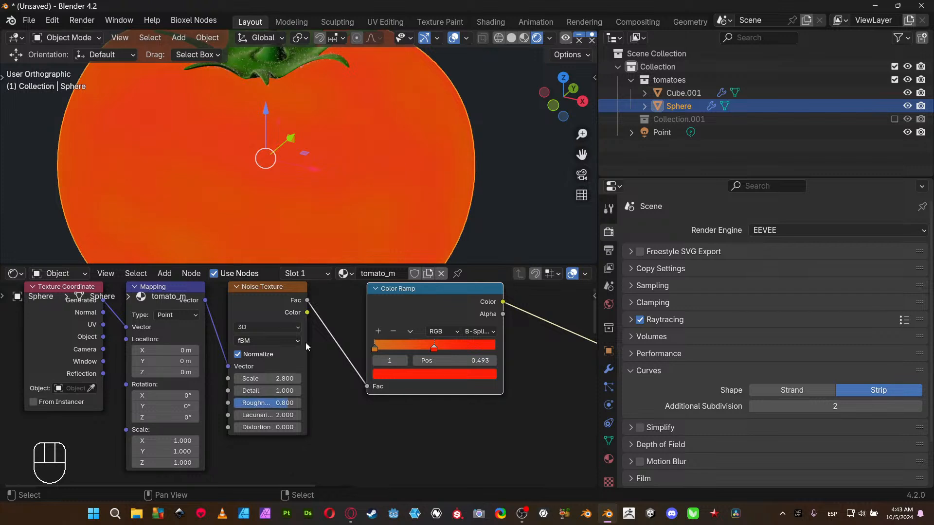
double_click(270, 383)
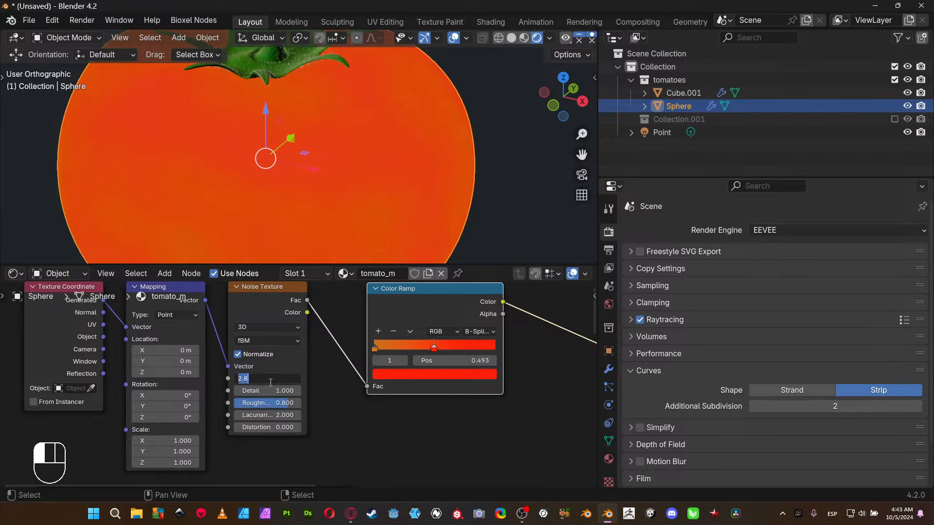
text(8)
key(Return)
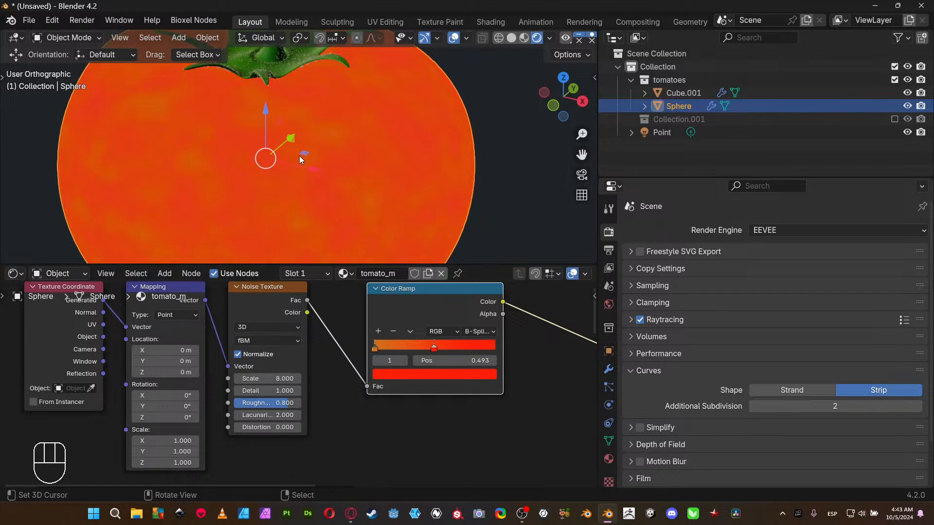
middle_drag(299, 156, 261, 165)
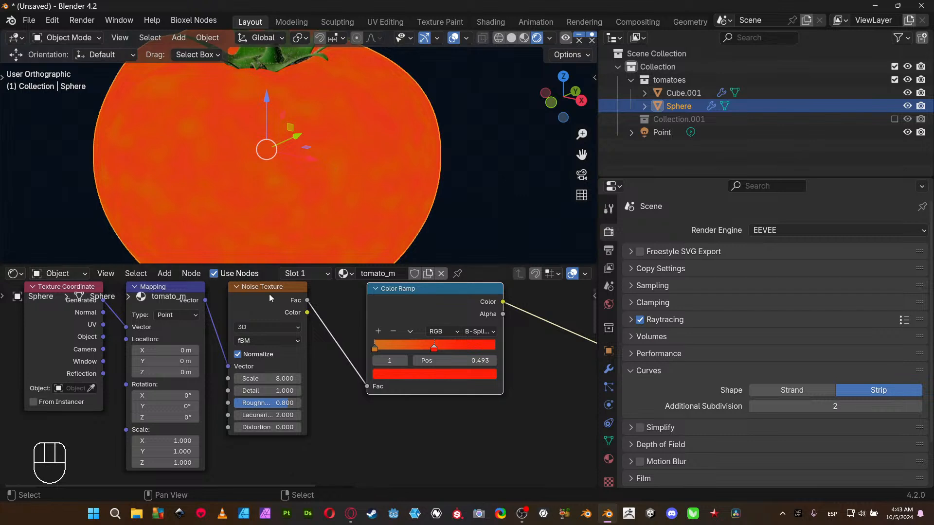
double_click(266, 390)
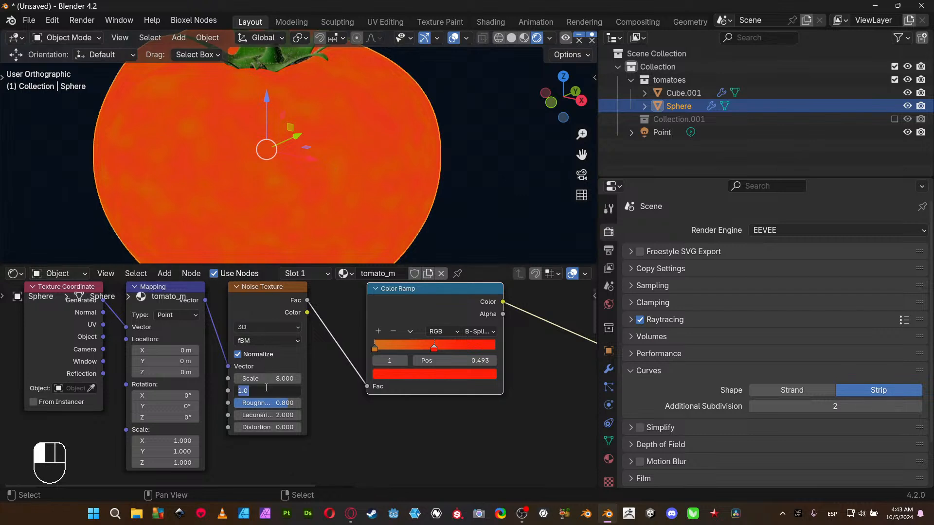
text(4)
key(Return)
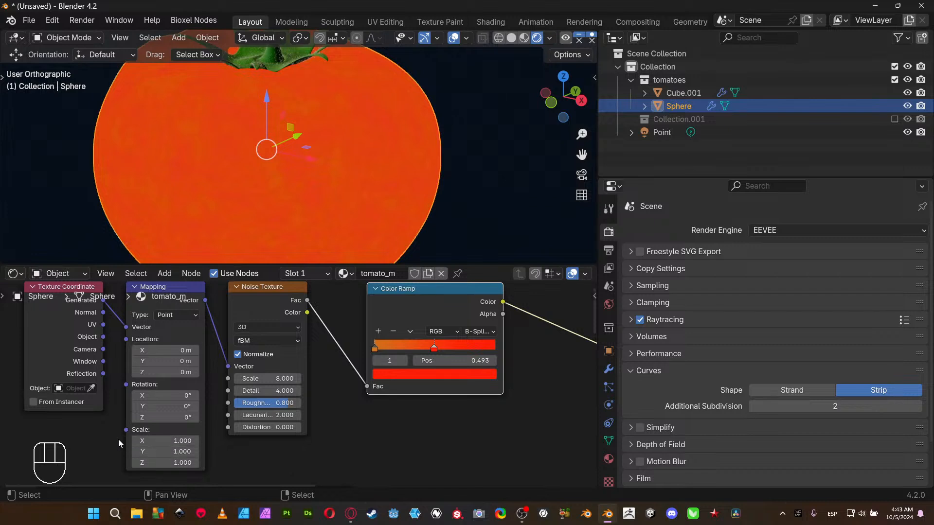
- Set the duplicated Mapping node's X scale to 32 and inspect the stretched noise around the tomato
middle_drag(271, 471, 291, 450)
click(194, 429)
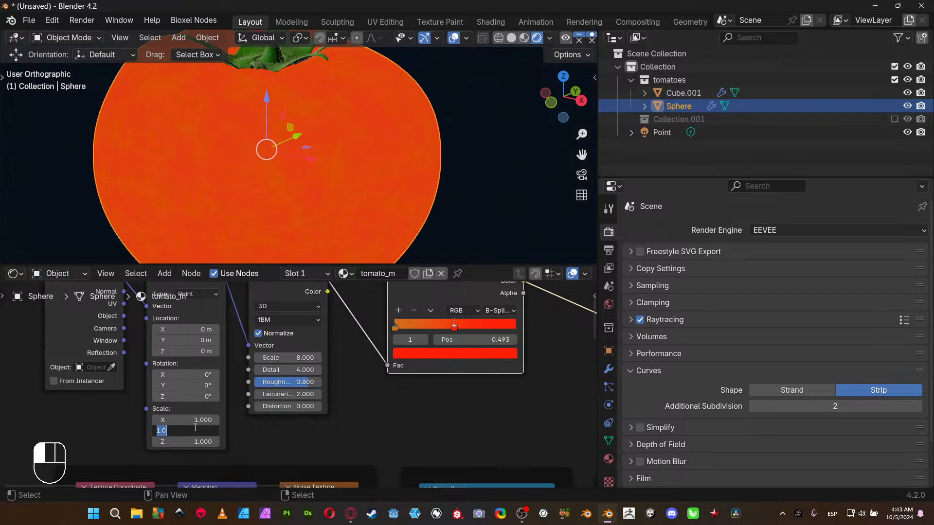
click(199, 418)
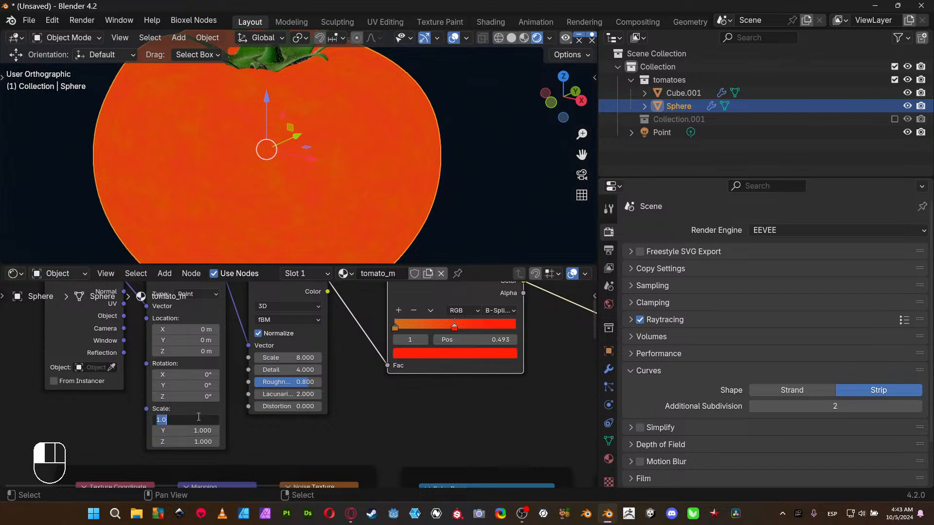
text(15)
key(Return)
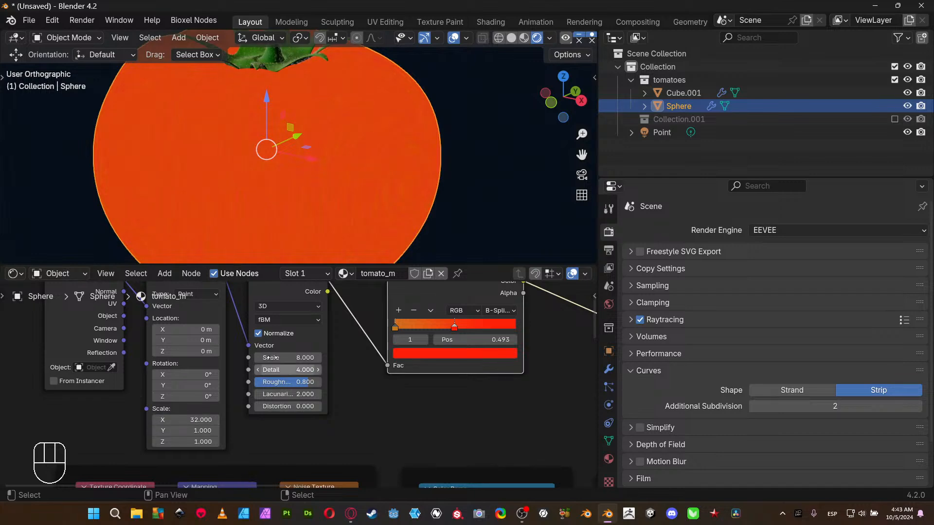
key(ctrl+space)
middle_drag(323, 193, 377, 308)
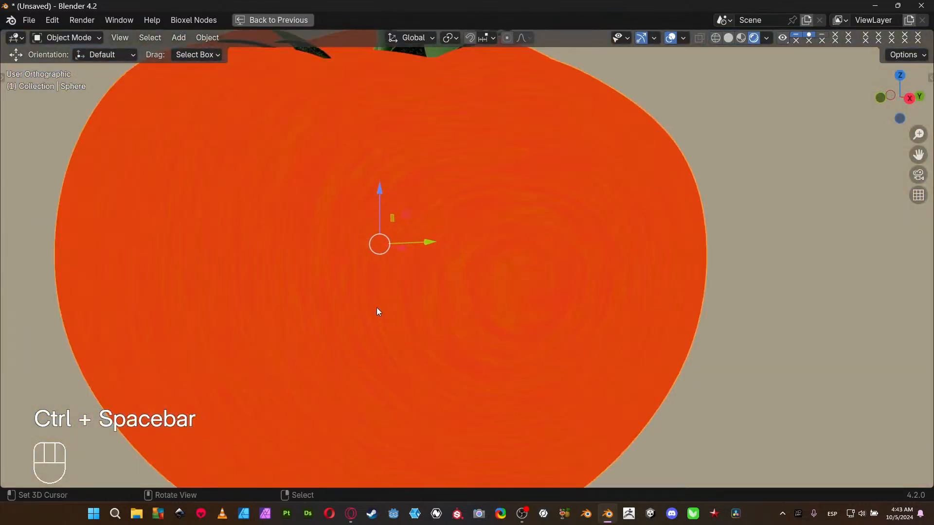
middle_drag(443, 314, 658, 313)
key(ctrl+space)
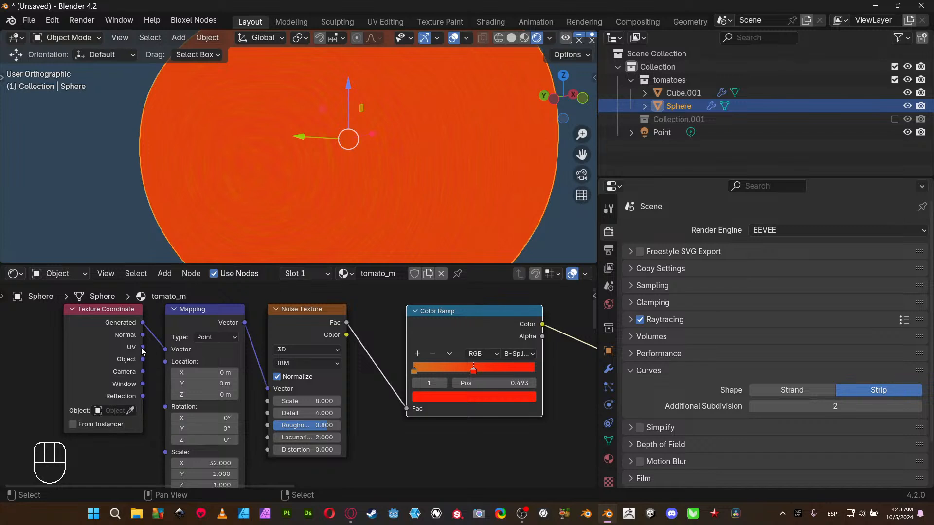
- Drive the duplicated Mapping node's vector with UV coordinates and check the vertical streaks from several sides
drag(142, 347, 165, 349)
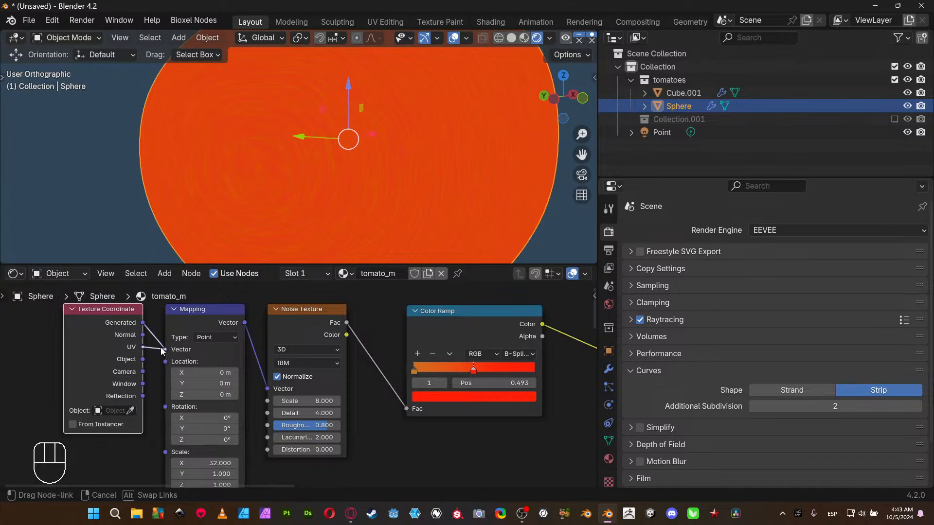
key(ctrl+space)
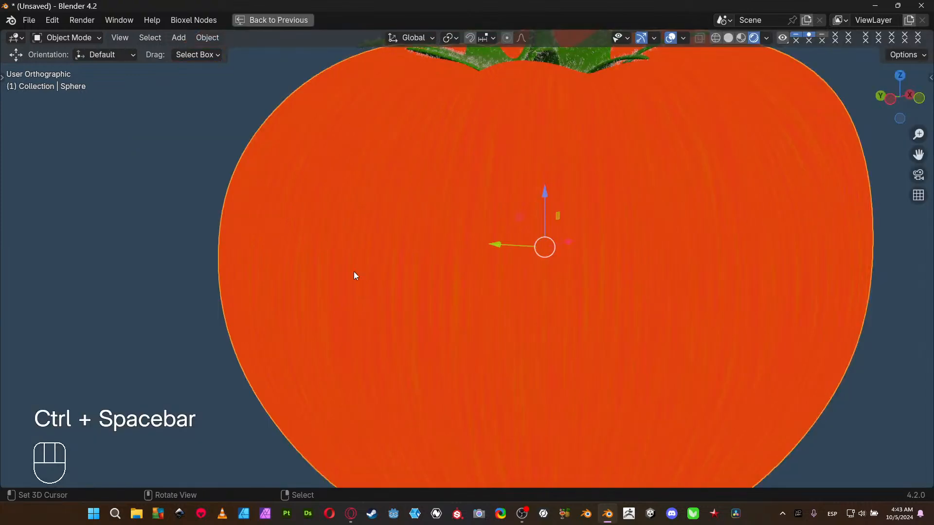
scroll(400, 248, down, 4)
middle_drag(400, 248, 336, 277)
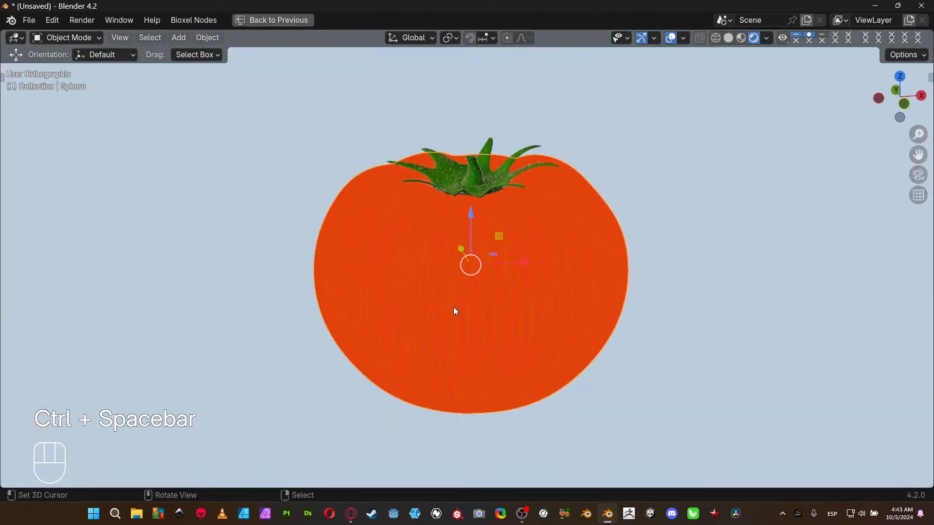
scroll(375, 322, up, 4)
key(ctrl+space)
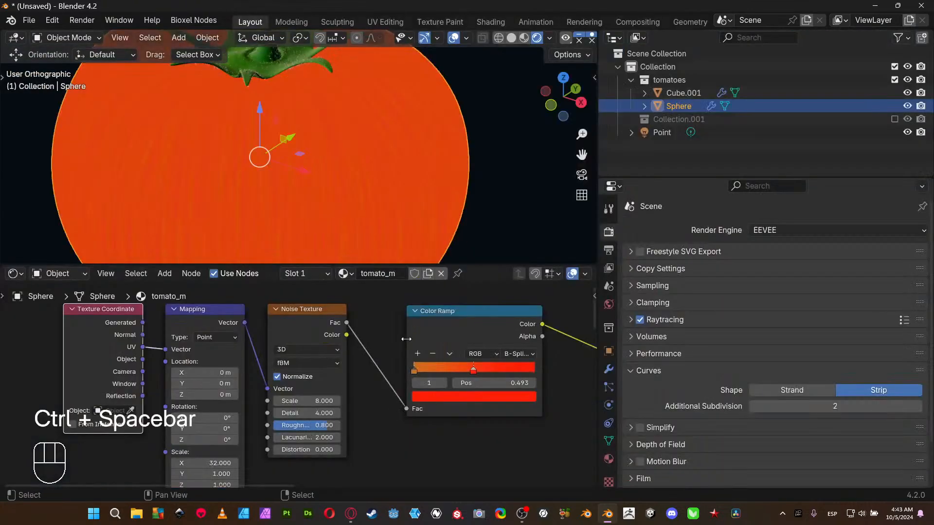
- Move the duplicated Color Ramp's orange stop to position 0.395 and inspect the streaks around the tomato
click(416, 372)
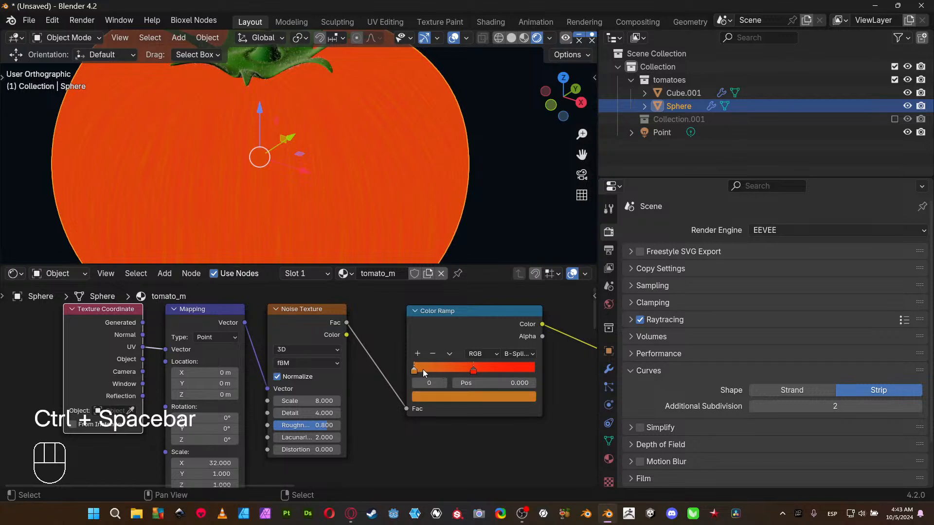
drag(422, 369, 467, 369)
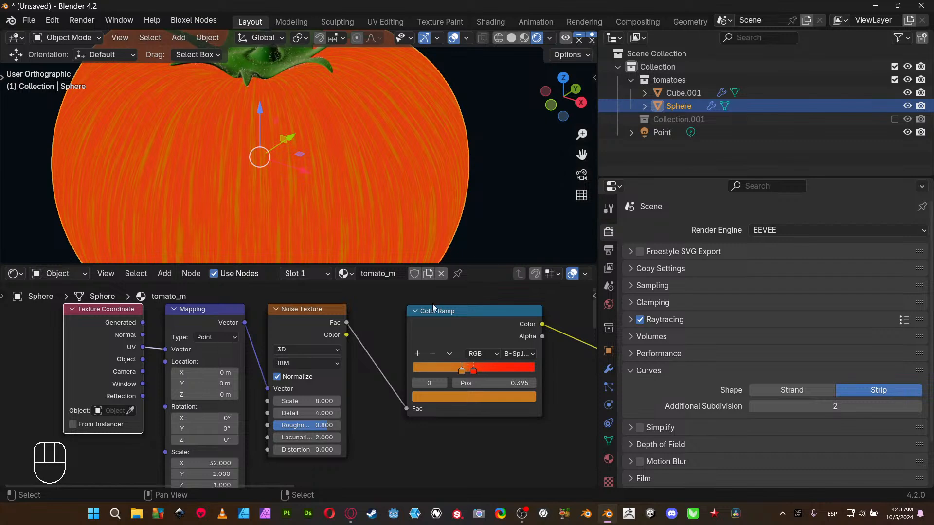
key(ctrl+space)
scroll(366, 264, down, 5)
middle_drag(382, 270, 357, 251)
scroll(373, 279, up, 5)
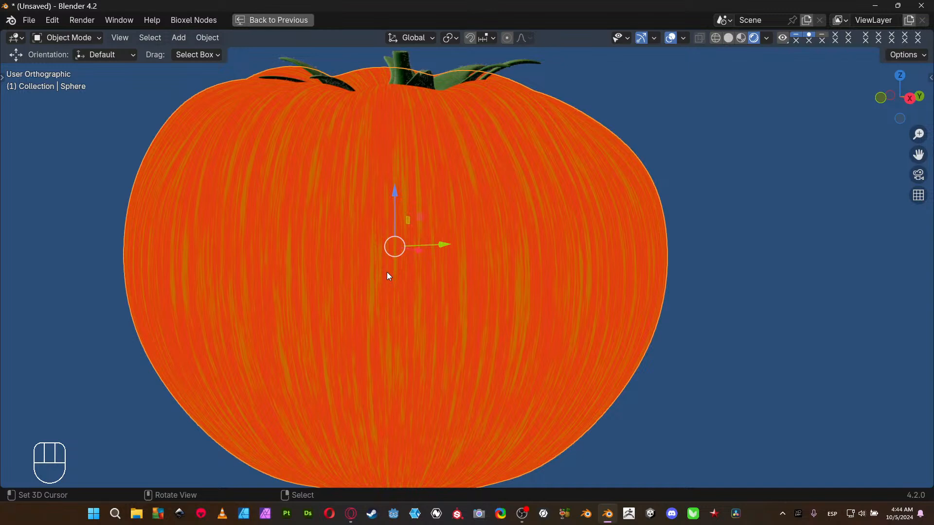
key(ctrl+space)
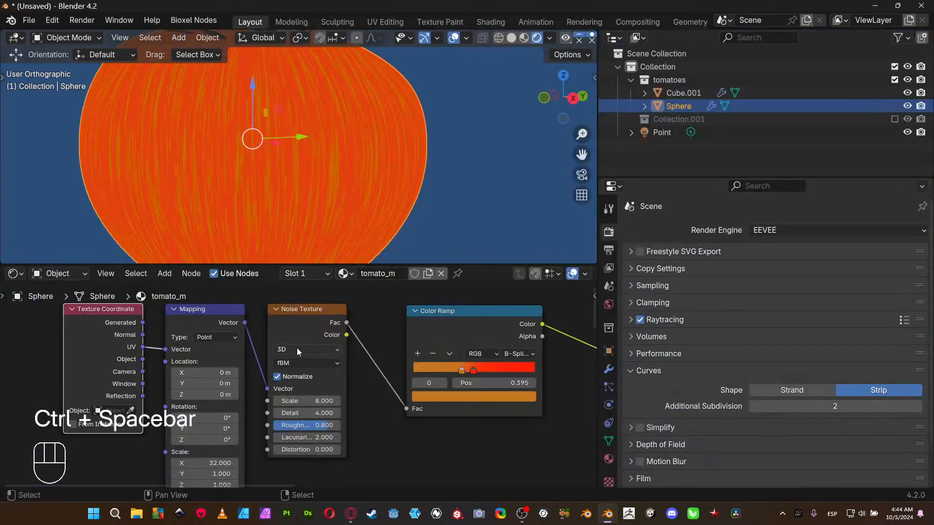
- Raise the duplicated Noise Texture's scale to 32 for finer streaks
scroll(249, 190, up, 3)
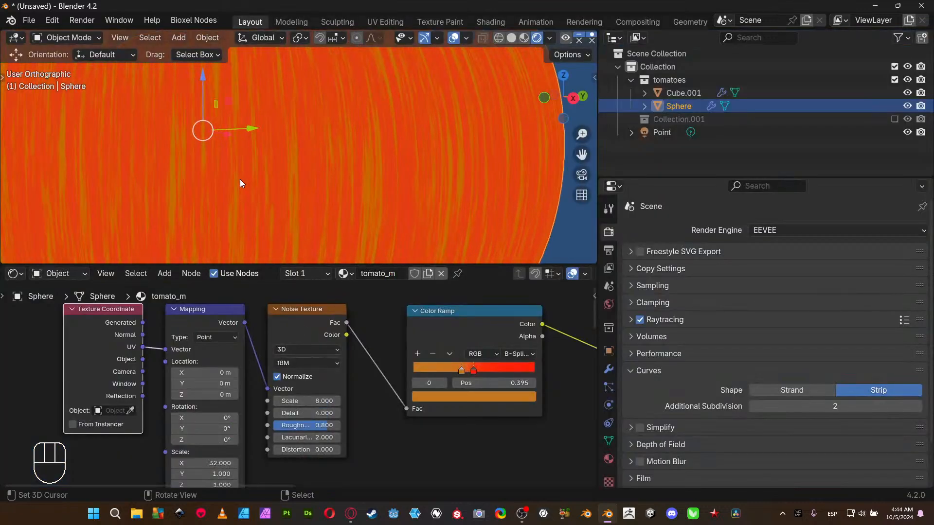
click(314, 400)
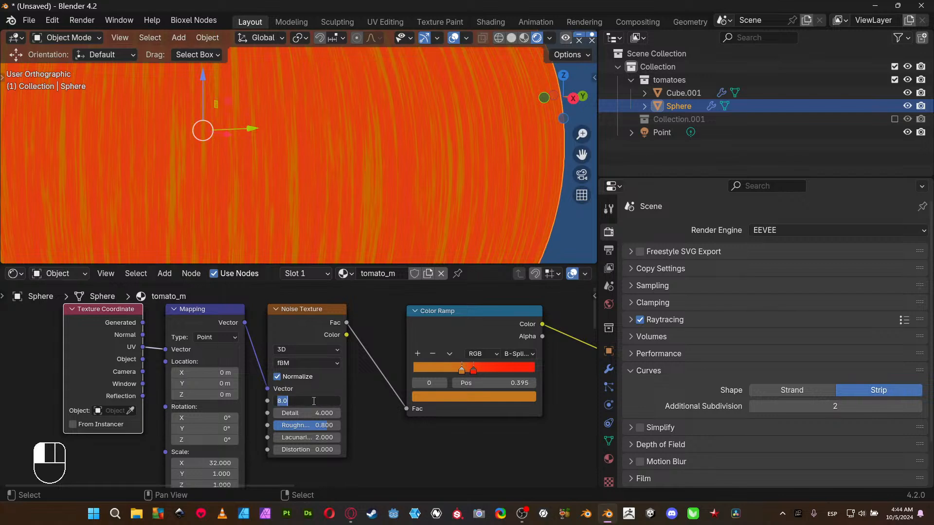
text(6)
key(Return)
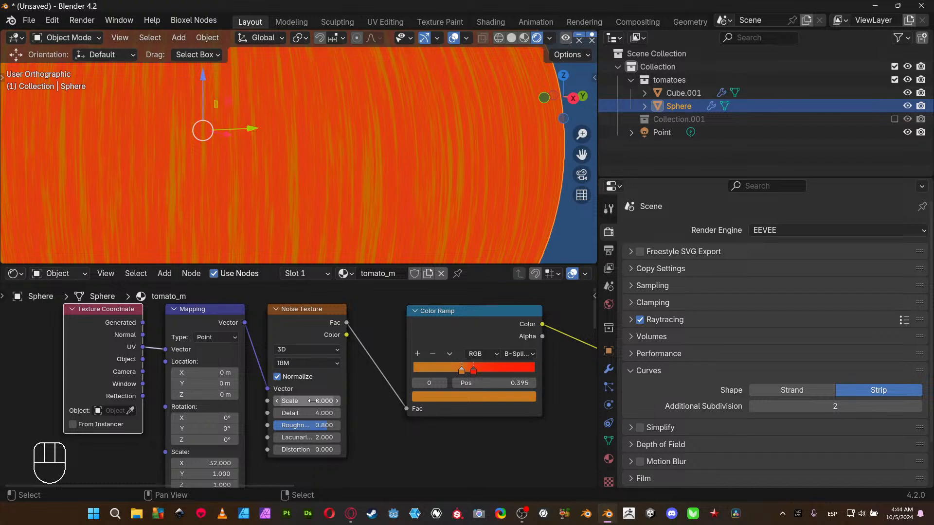
click(313, 401)
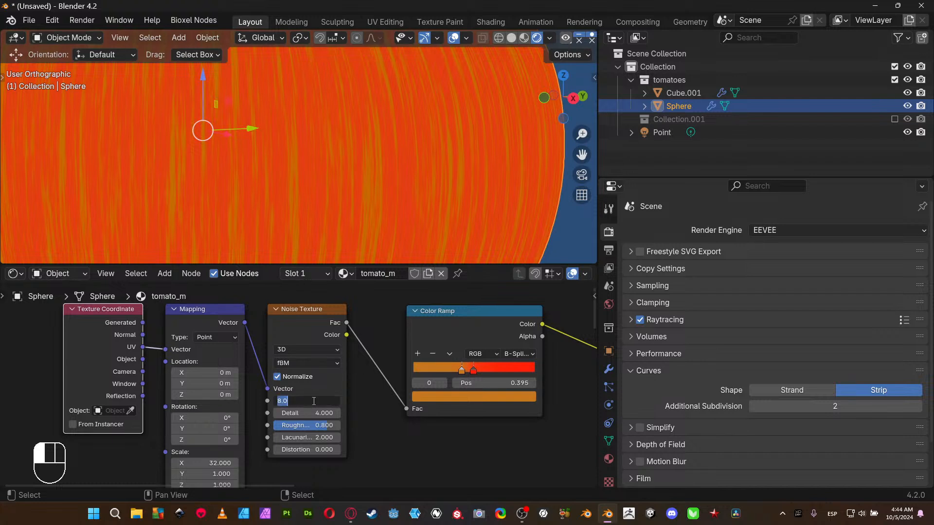
text(16)
key(Return)
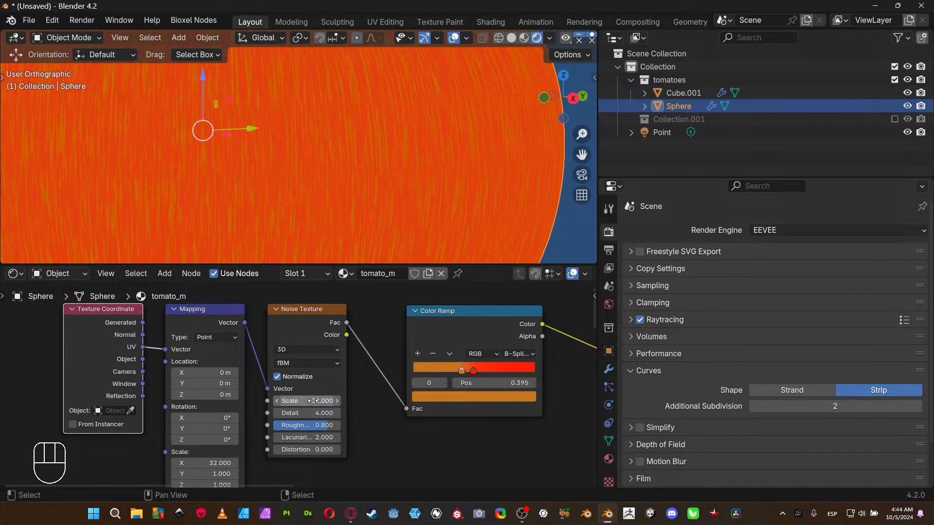
- Move the duplicated Color Ramp's red stop to position 0.435 and check the streaks on the whole tomato
click(473, 371)
drag(474, 371, 467, 372)
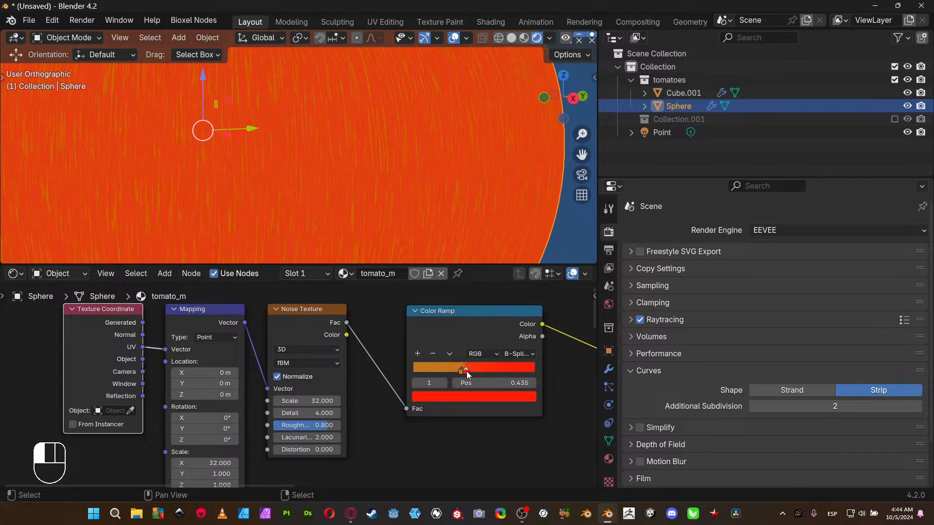
scroll(334, 168, down, 5)
key(ctrl+space)
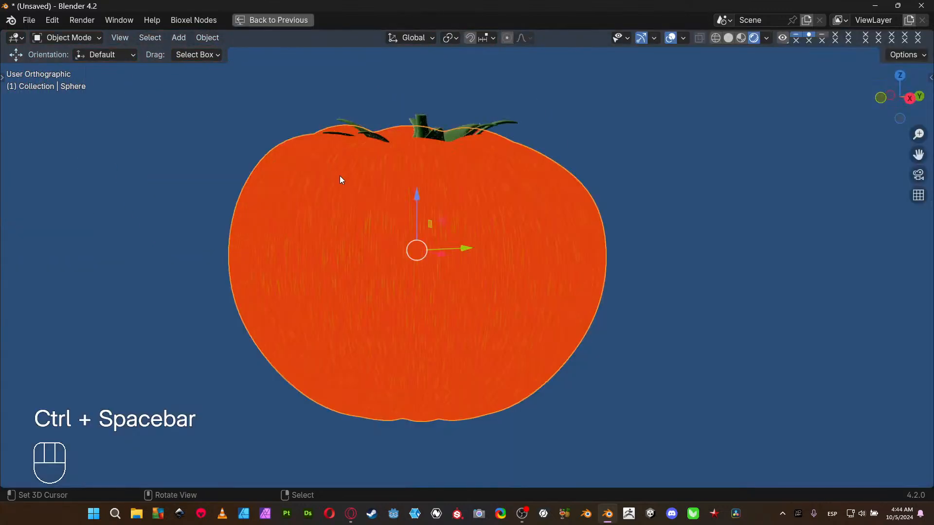
key(ctrl+space)
middle_drag(494, 316, 342, 395)
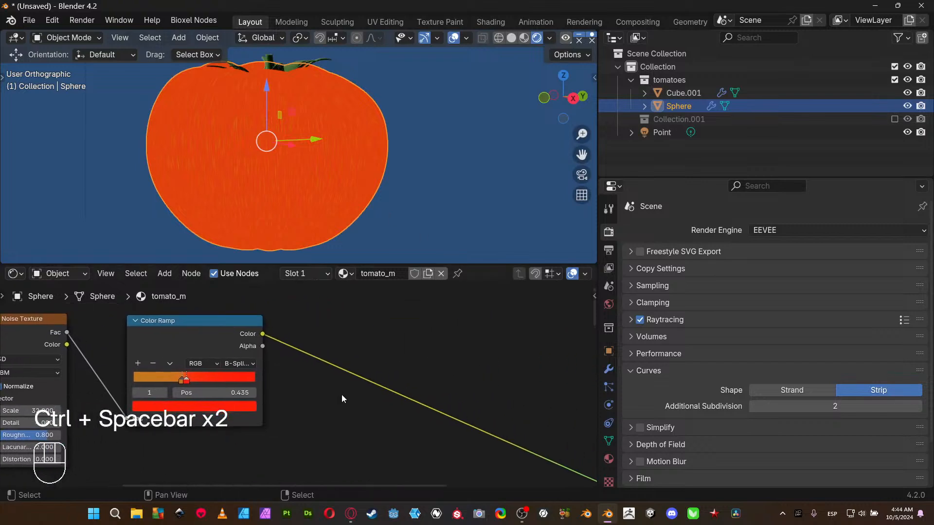
- Reconnect the Principled BSDF to the tomato material's output surface and inspect the shaded skin up close
scroll(392, 417, down, 5)
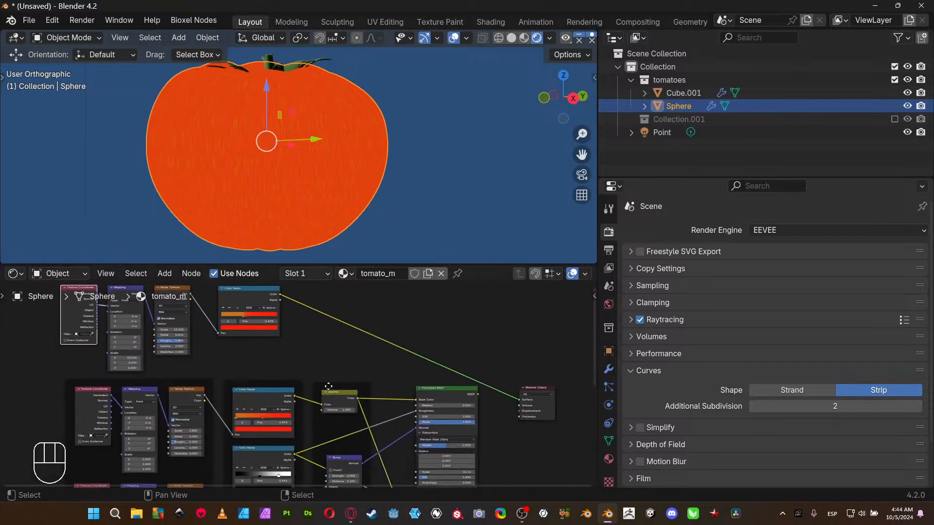
ctrl+shift+click(455, 393)
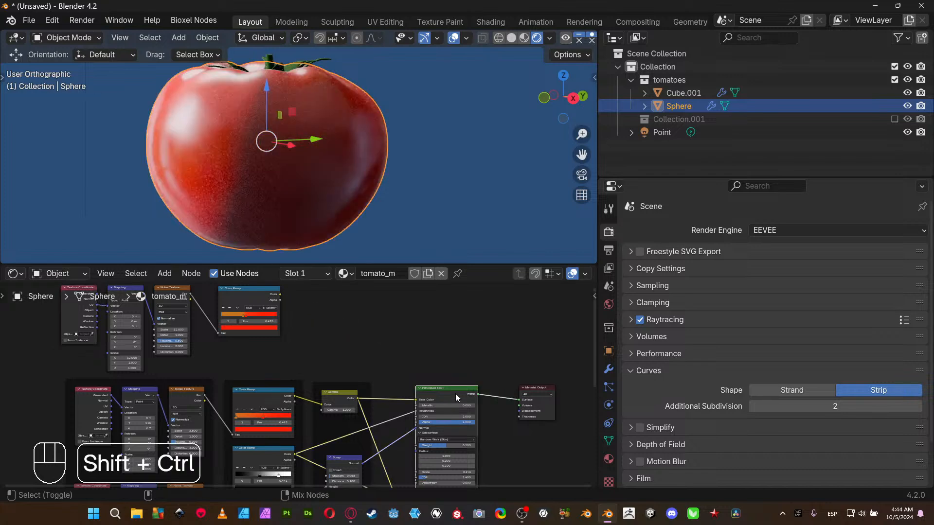
middle_drag(287, 199, 352, 201)
scroll(351, 201, up, 4)
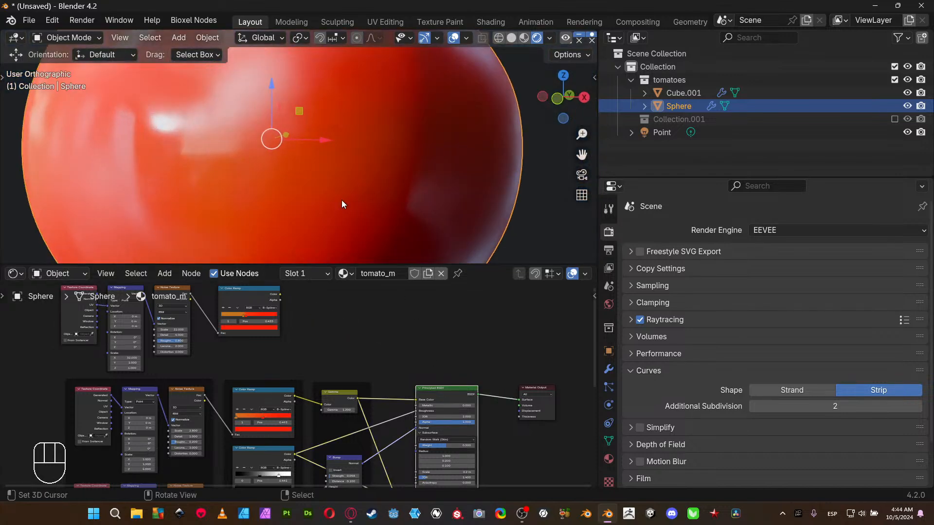
scroll(319, 344, up, 1)
- Add a Mix Color node above the Gamma node and set its blending mode to Color
middle_drag(326, 346, 273, 368)
scroll(314, 360, up, 2)
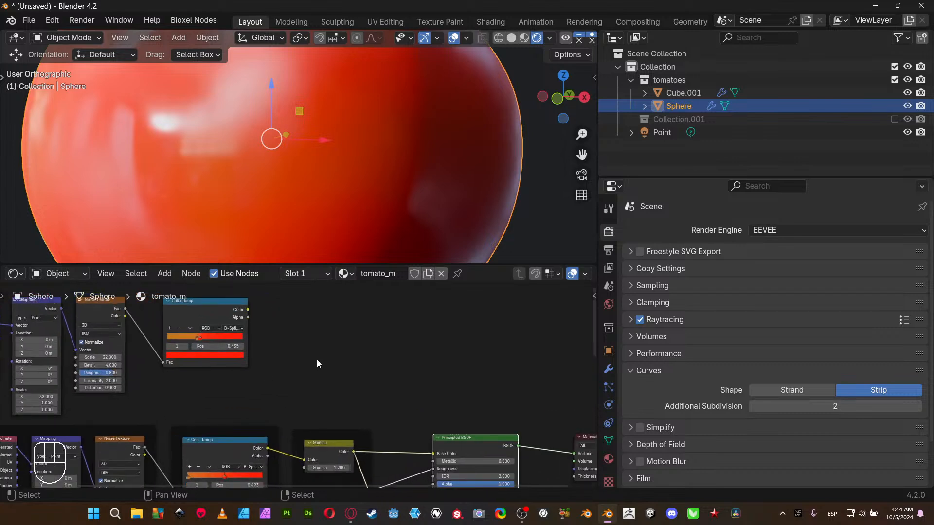
key(shift+a)
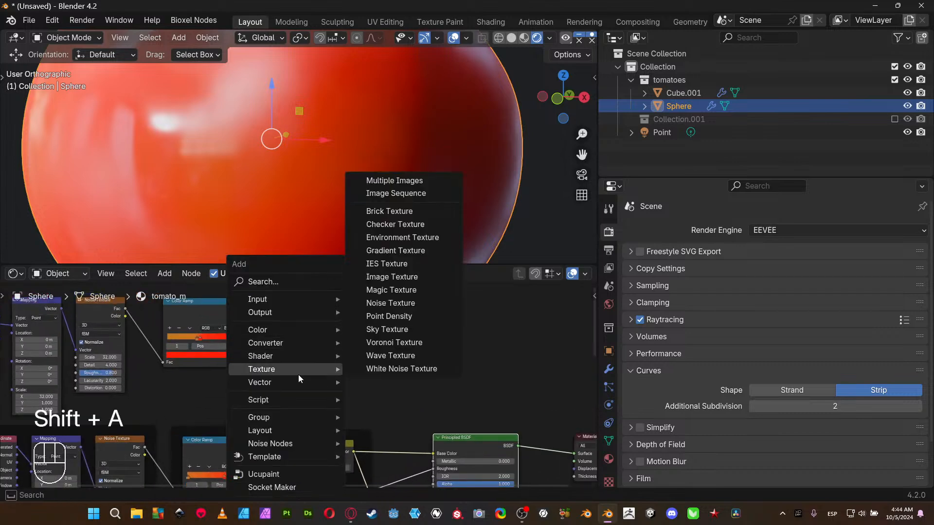
mouse_move(288, 336)
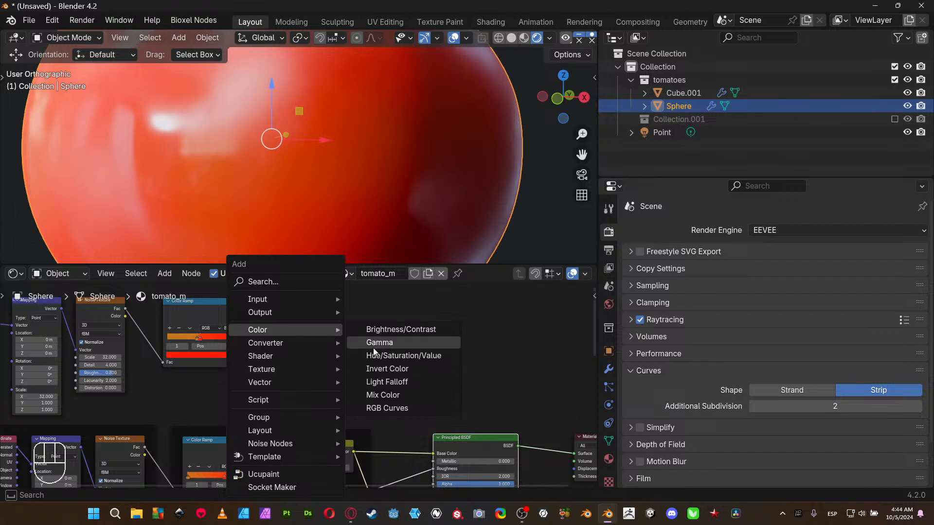
click(378, 395)
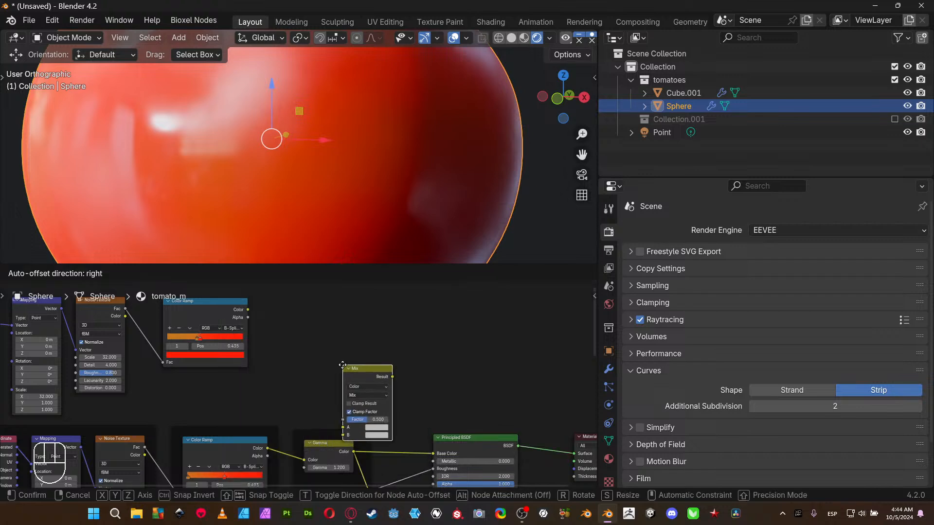
click(323, 354)
middle_drag(323, 354, 279, 335)
scroll(301, 346, up, 4)
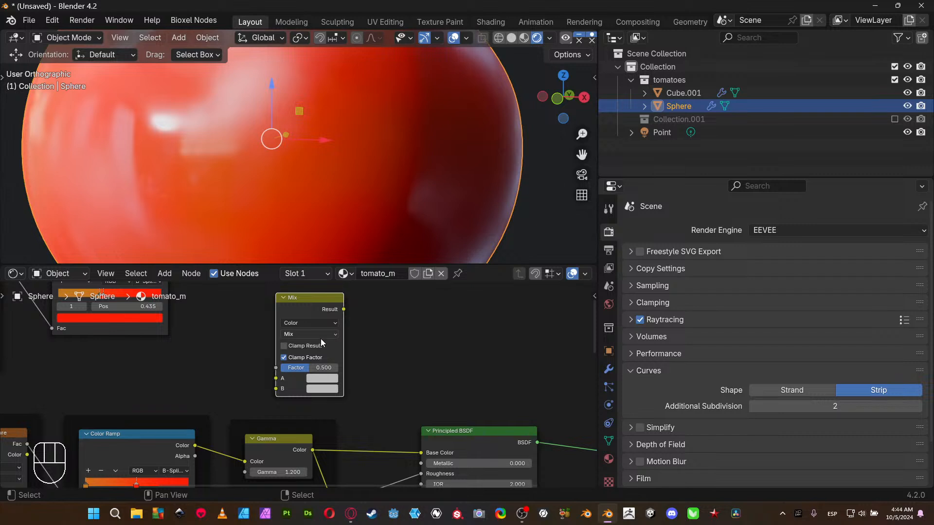
click(311, 333)
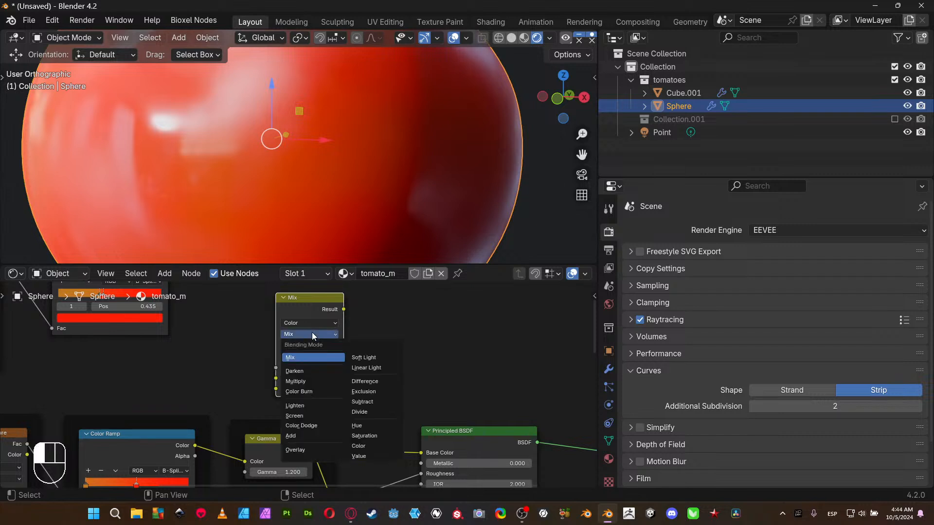
click(371, 444)
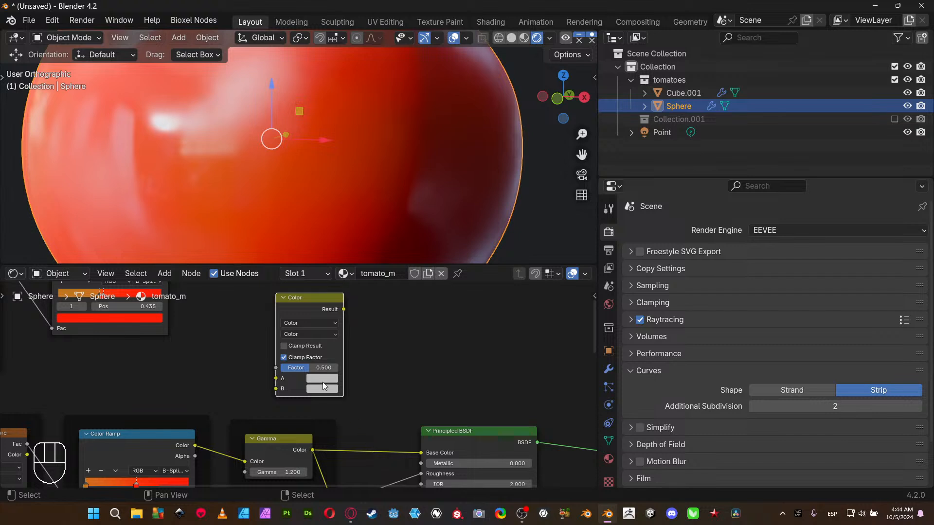
- Link the Gamma color to the mix node's A input and the streak Color Ramp's color to B
middle_drag(224, 374, 258, 374)
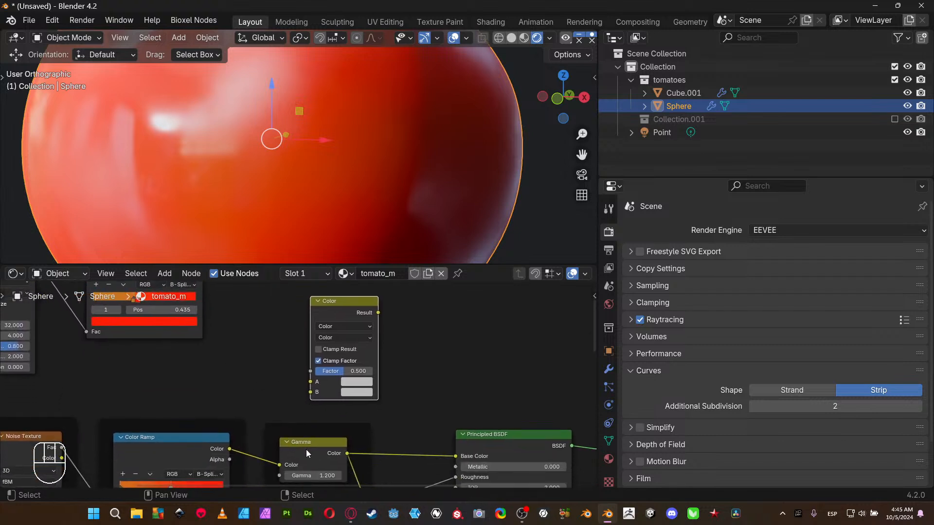
drag(345, 451, 310, 382)
middle_drag(218, 289, 231, 346)
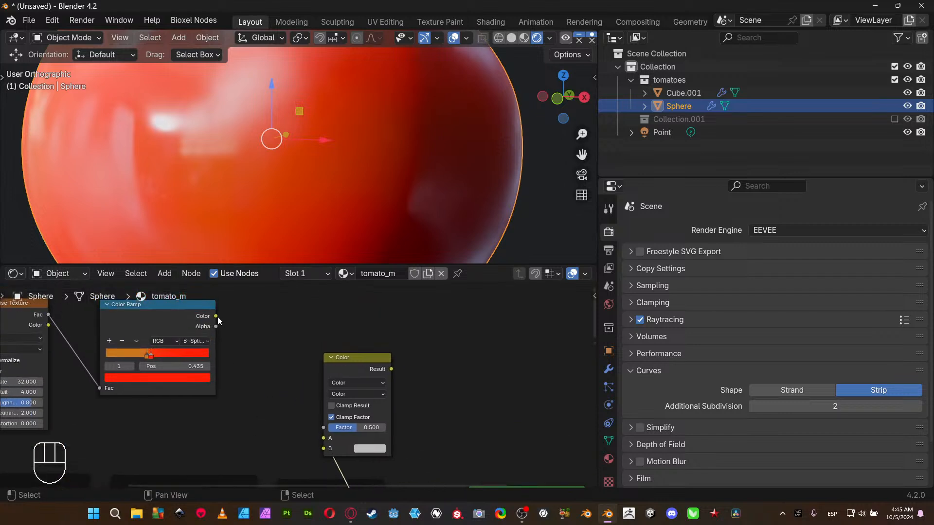
drag(215, 316, 321, 449)
middle_drag(420, 419, 264, 350)
- Link the mix node's Result to the Principled BSDF's Base Color and check the streaks on the tomato
drag(210, 287, 287, 312)
middle_drag(345, 369, 351, 359)
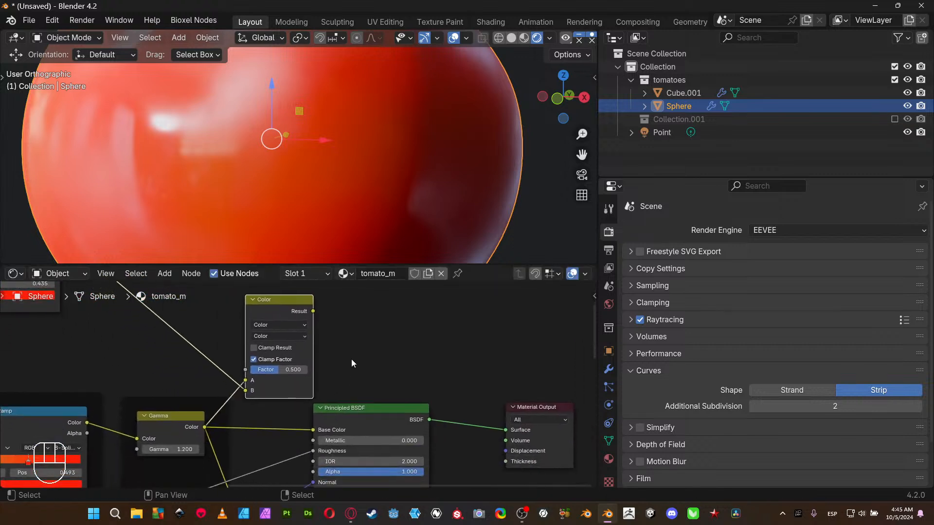
click(324, 317)
drag(312, 312, 314, 429)
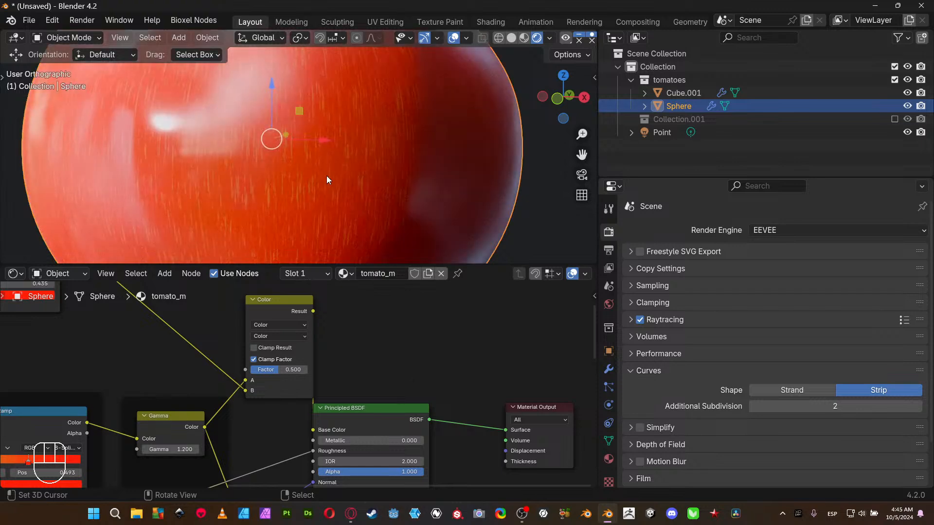
middle_drag(326, 176, 291, 217)
scroll(291, 217, down, 4)
scroll(292, 217, up, 3)
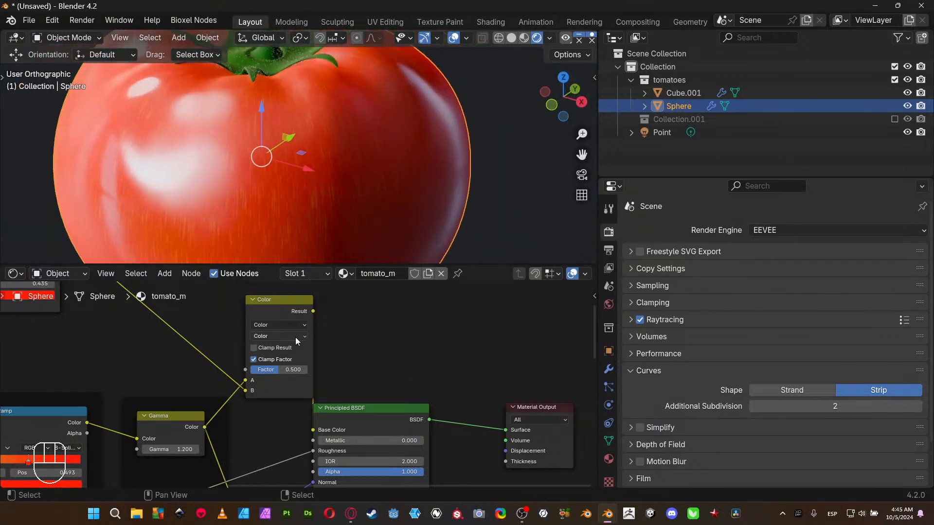
- Lower the mix node's Factor to 0.189 and inspect the softened streaks in a maximized viewport
scroll(333, 245, up, 4)
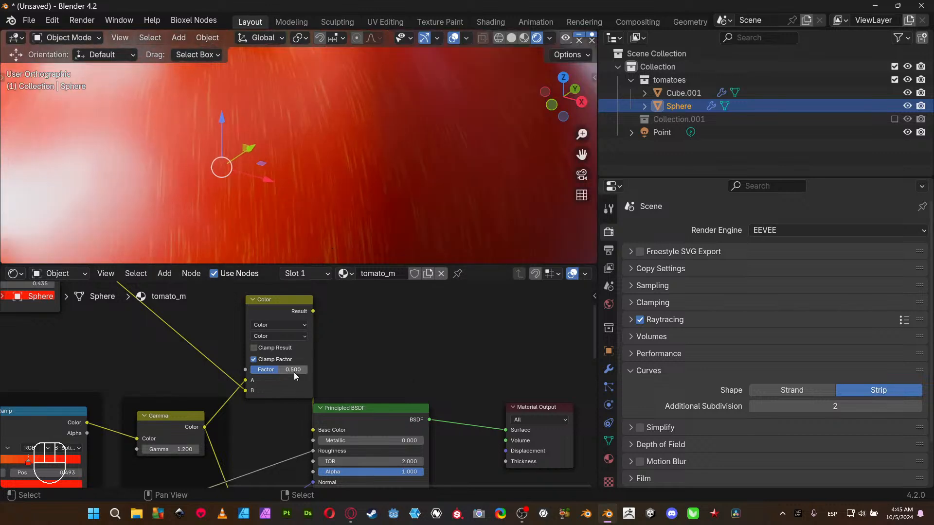
drag(293, 372, 279, 372)
drag(278, 372, 277, 372)
key(ctrl+space)
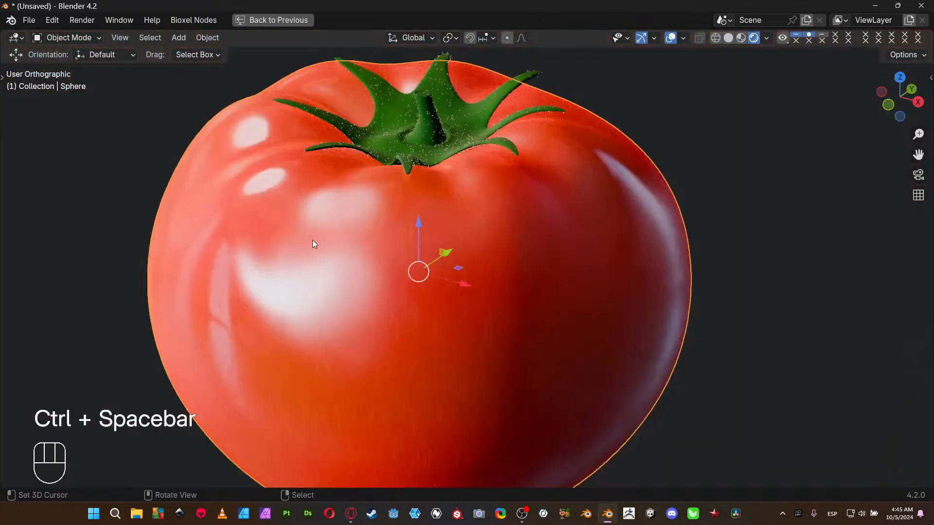
middle_drag(314, 239, 436, 294)
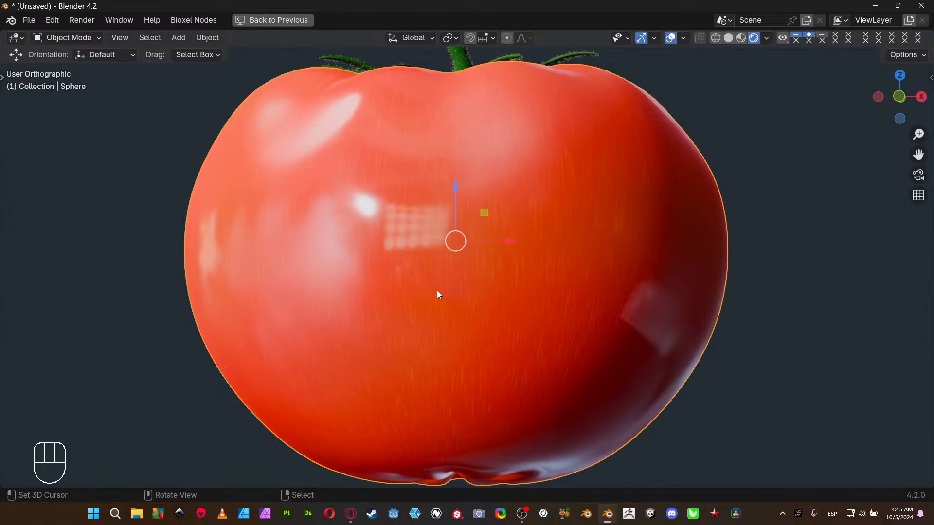
scroll(477, 311, up, 3)
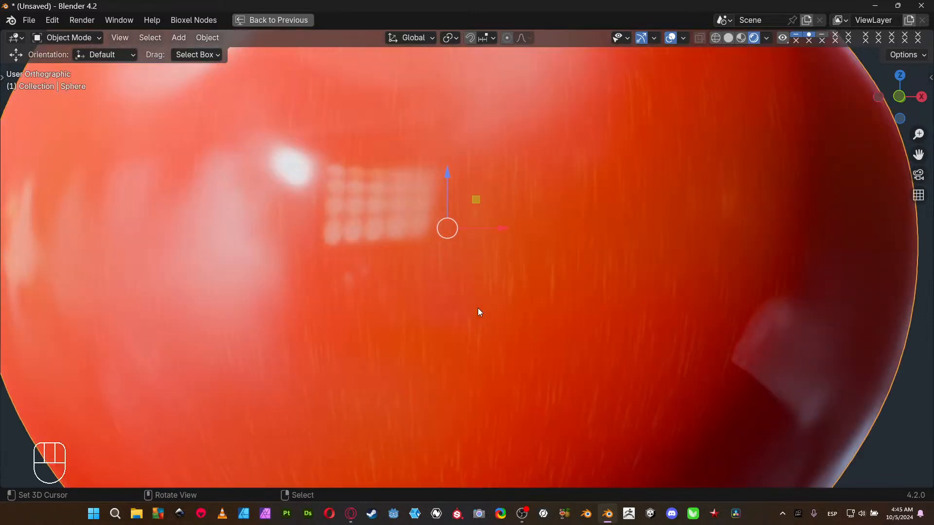
middle_drag(477, 307, 452, 307)
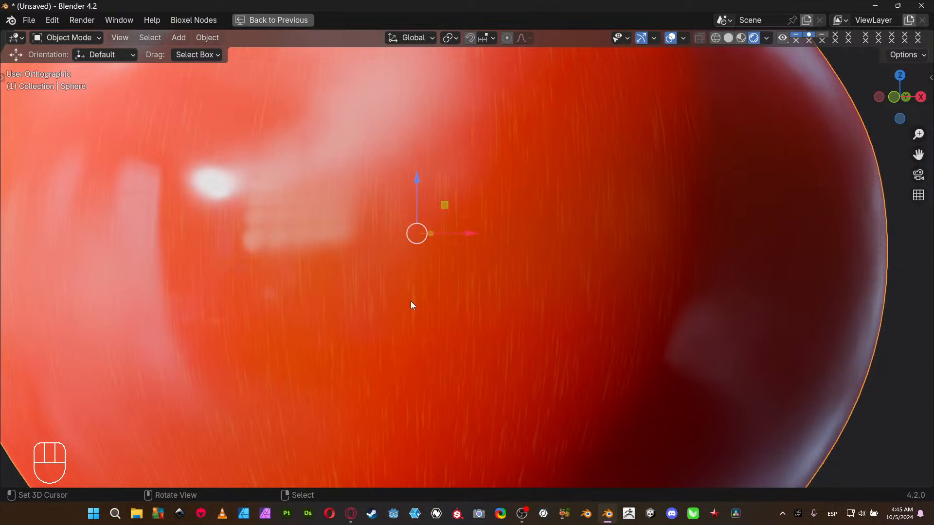
key(ctrl+space)
- Enable Clamp Result on the mix node and check the streaks up close
middle_drag(185, 376, 232, 365)
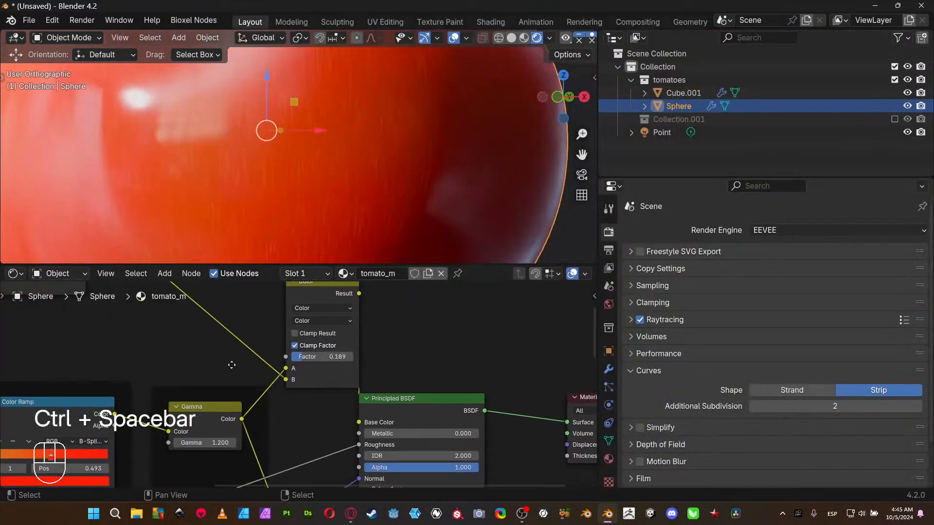
scroll(270, 435, up, 3)
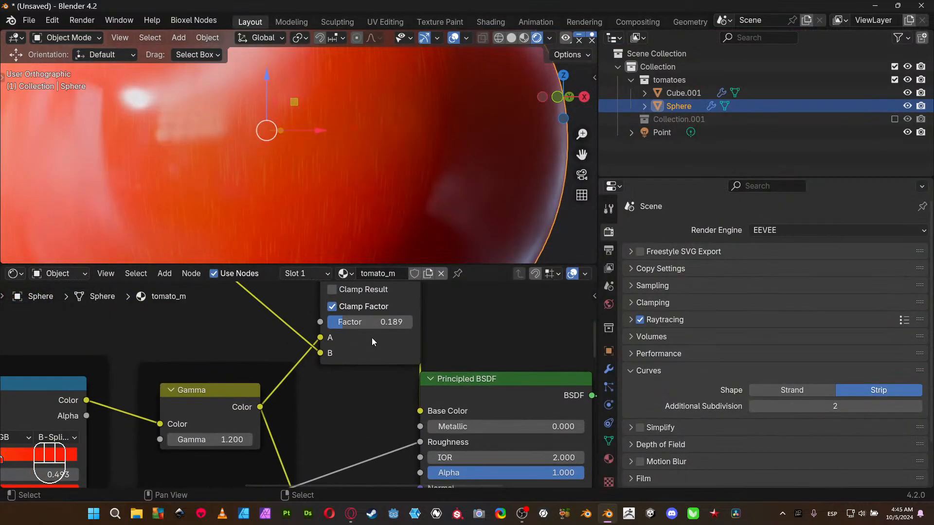
middle_drag(372, 340, 309, 407)
click(297, 362)
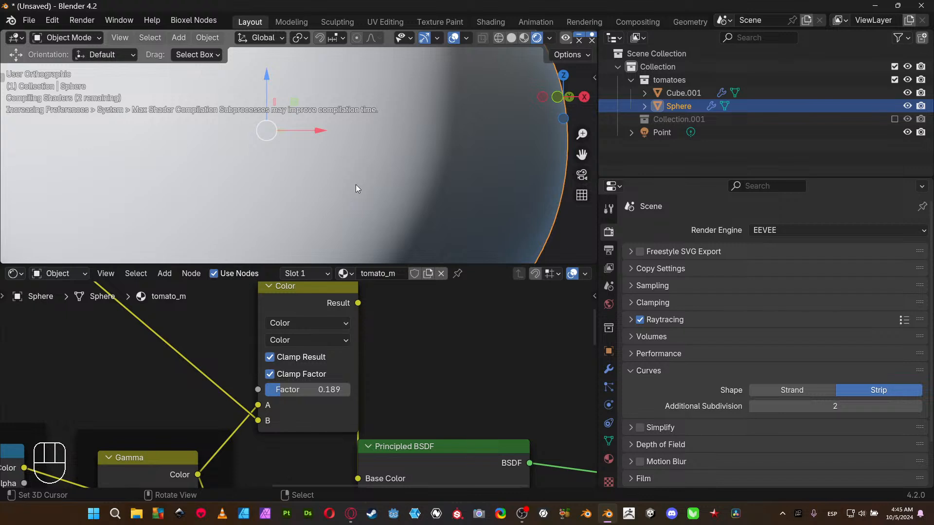
scroll(281, 192, up, 3)
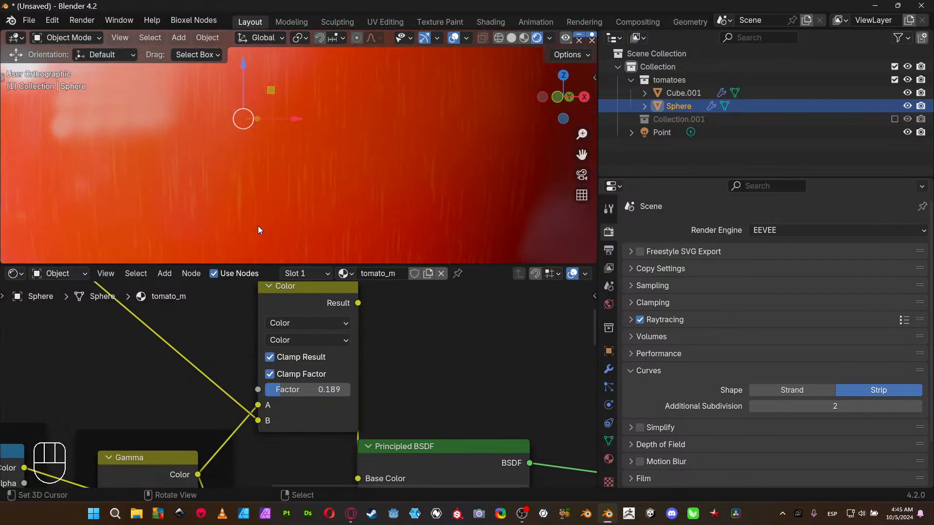
- Set the scale of the streaks' Noise Texture to 64
middle_drag(129, 361, 98, 456)
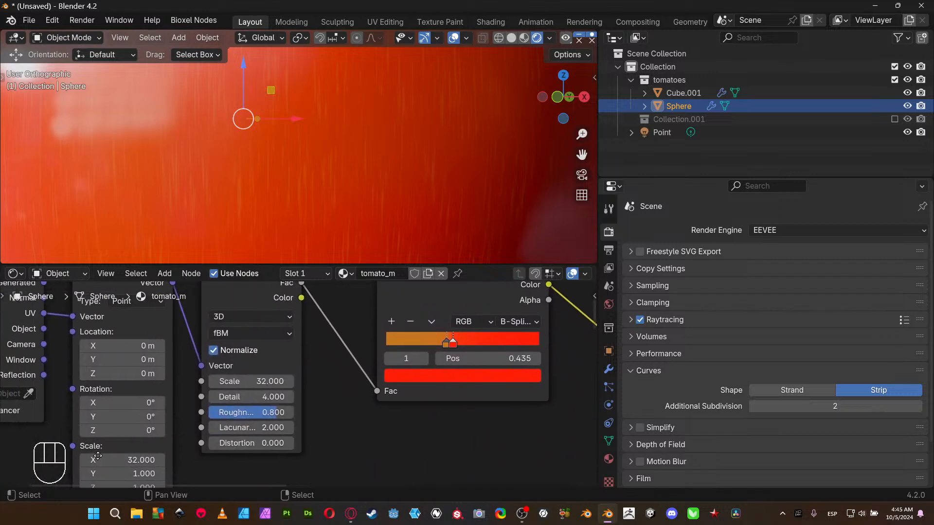
middle_drag(260, 410, 307, 396)
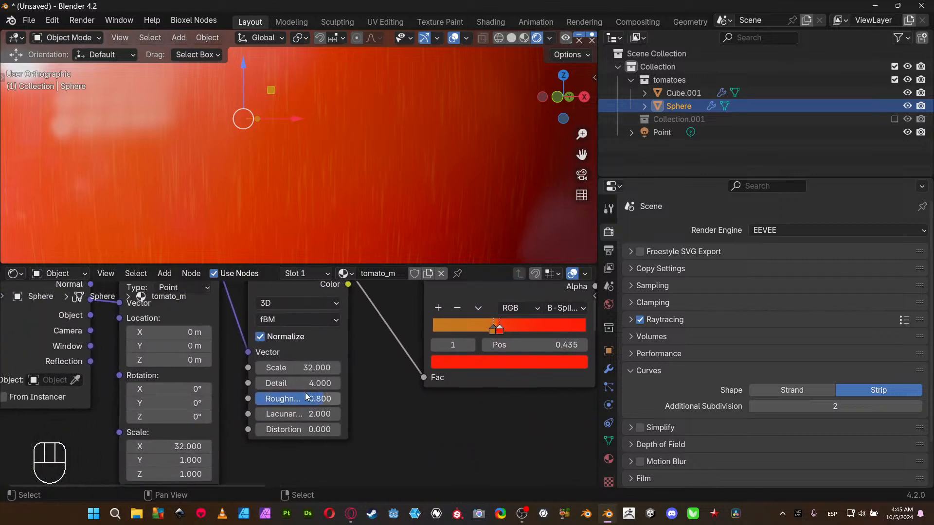
click(302, 368)
text(6)
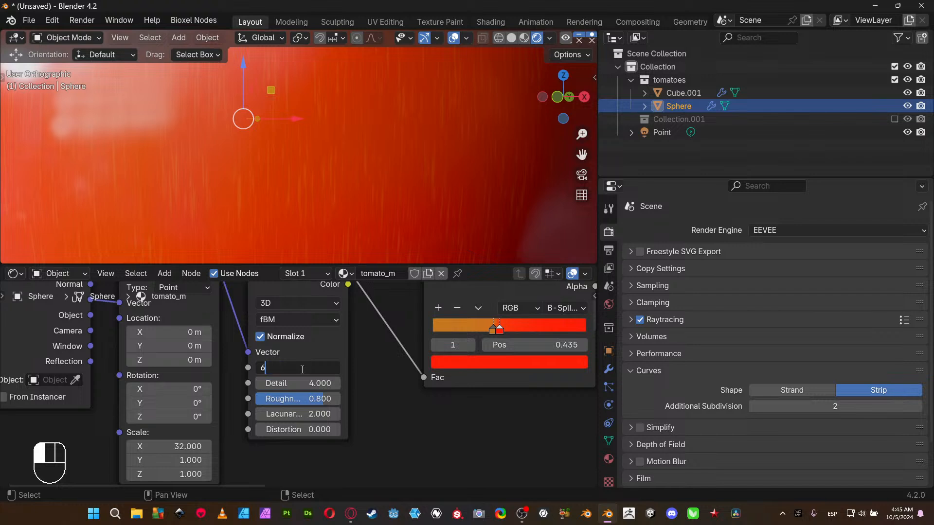
text(4)
key(Return)
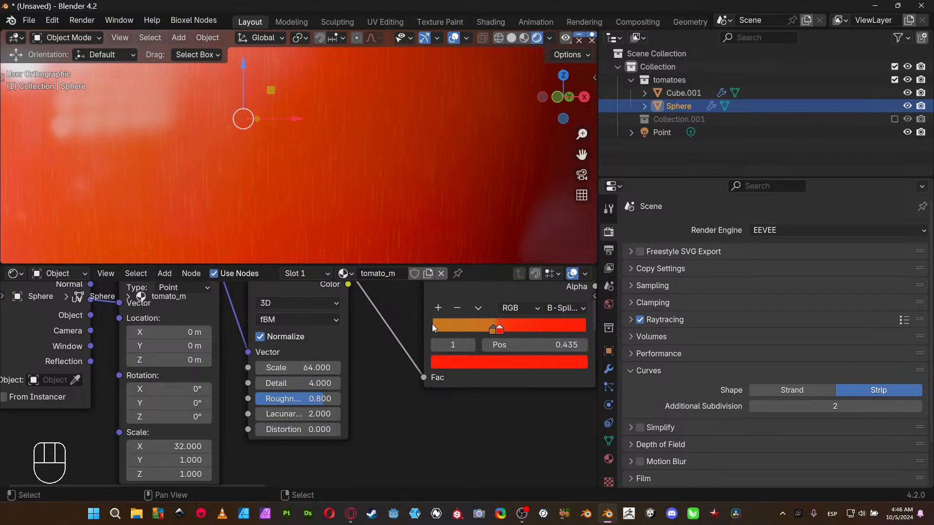
- Move the red stop of the streaks' Color Ramp to position 0.418
middle_drag(498, 420, 351, 433)
scroll(350, 433, up, 4)
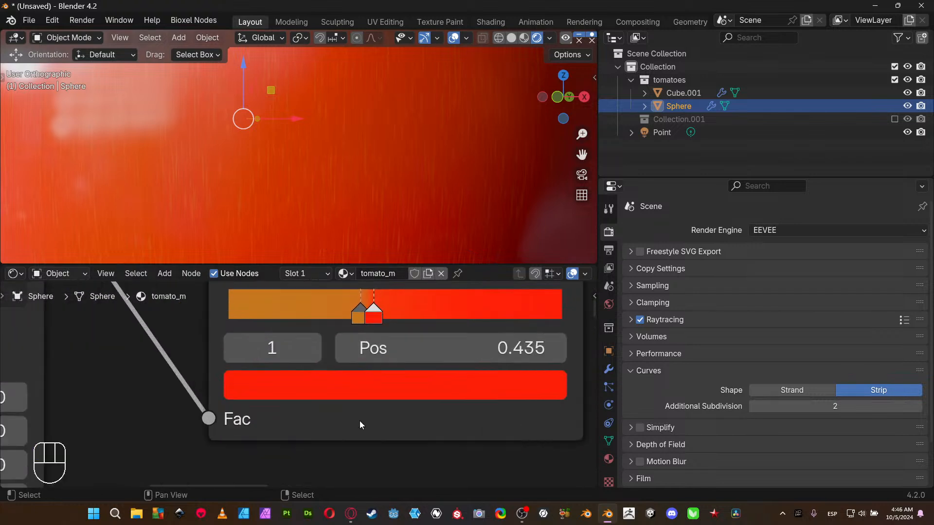
click(373, 319)
drag(373, 319, 368, 319)
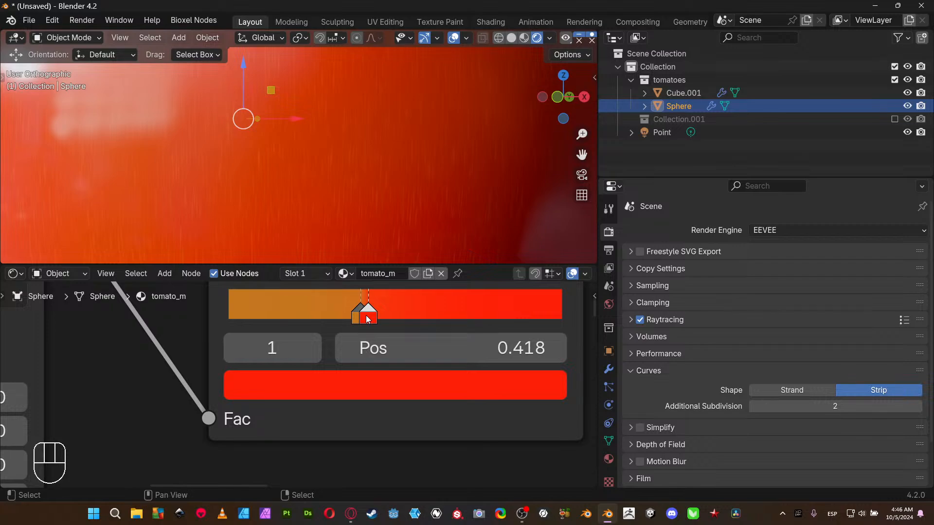
- Examine the streaked skin around the tomato and beneath the stem in a maximized viewport
key(ctrl+space)
scroll(359, 188, down, 2)
scroll(359, 191, down, 3)
middle_drag(367, 192, 352, 256)
scroll(404, 263, up, 3)
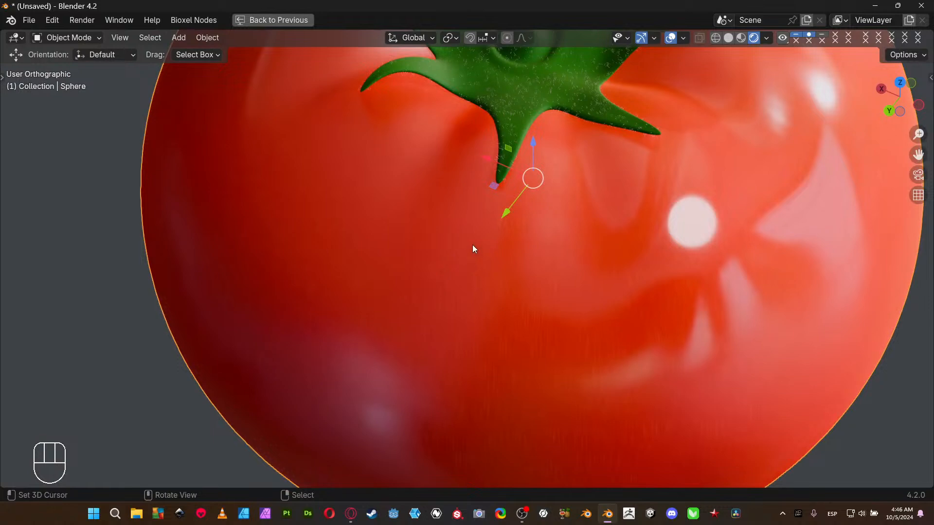
shift+middle_drag(417, 217, 437, 301)
middle_drag(348, 244, 249, 179)
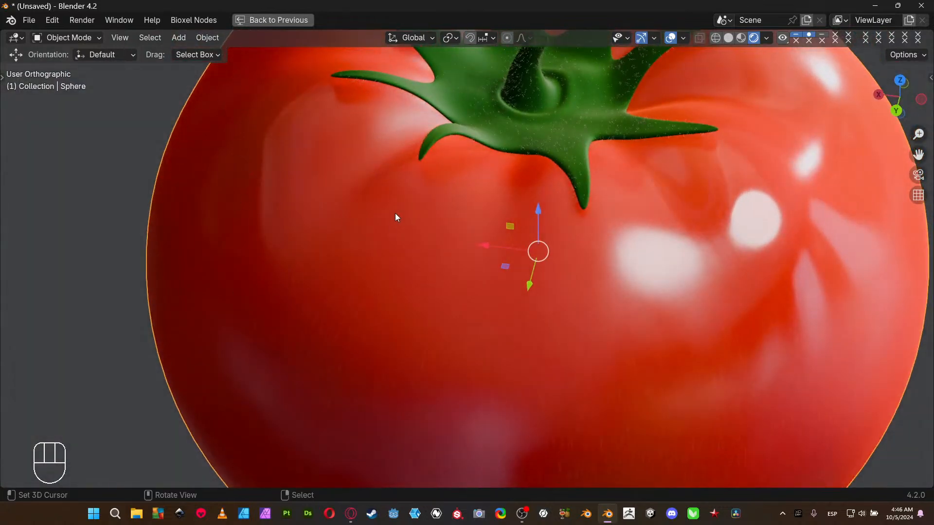
scroll(395, 213, up, 3)
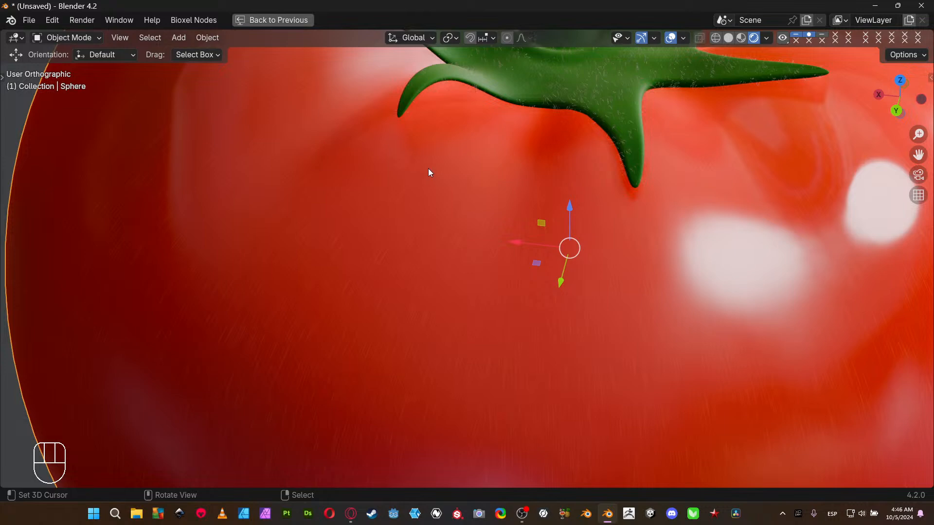
scroll(427, 168, down, 3)
- Select the stem object, restore the full layout and open its Leaves_m material for node editing
click(469, 117)
key(ctrl+space)
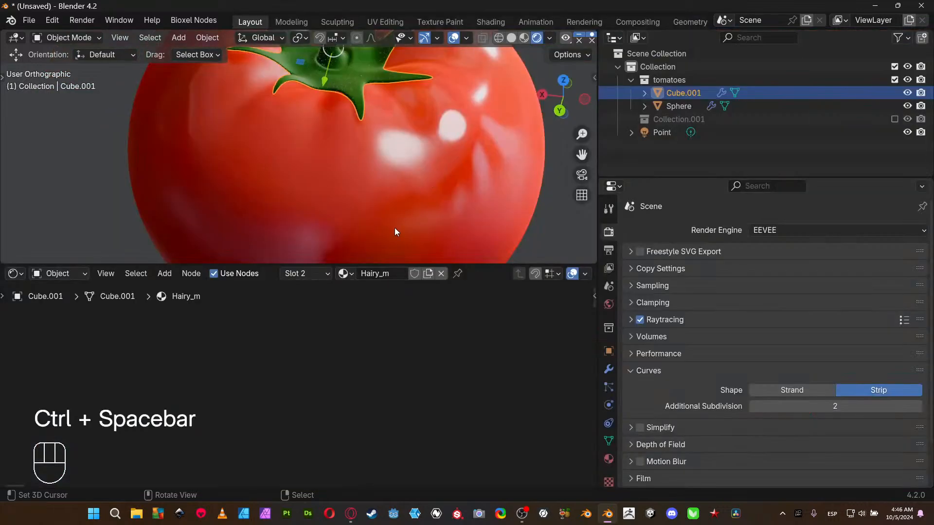
middle_drag(288, 333, 246, 324)
scroll(288, 344, down, 8)
click(609, 459)
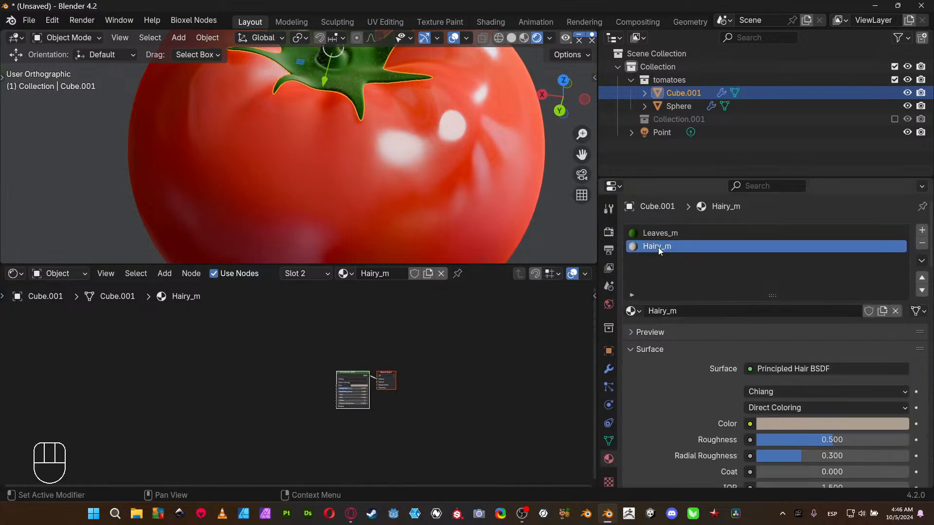
click(660, 233)
scroll(252, 448, up, 6)
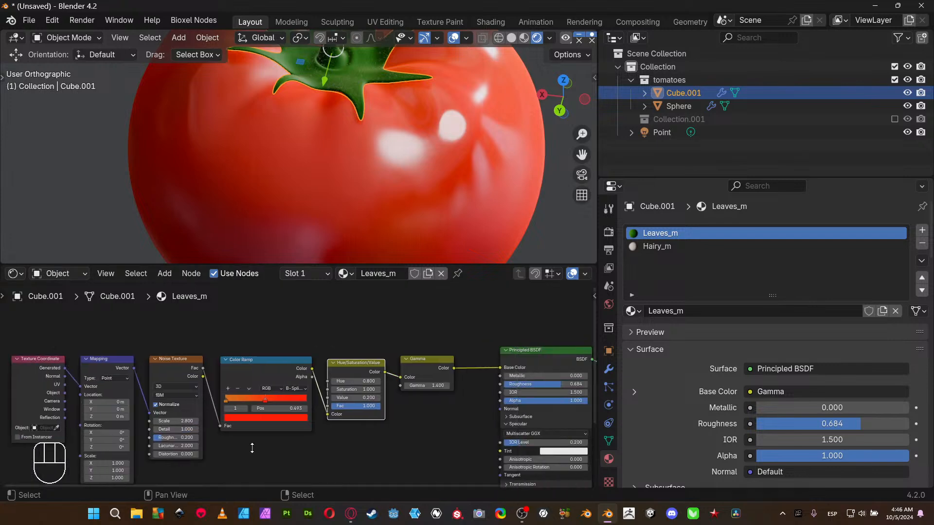
- Add a Noise Texture with Texture Coordinate and Mapping nodes below the Leaves_m color nodes
middle_drag(336, 439, 312, 382)
scroll(290, 375, down, 2)
key(shift+a)
mouse_move(306, 350)
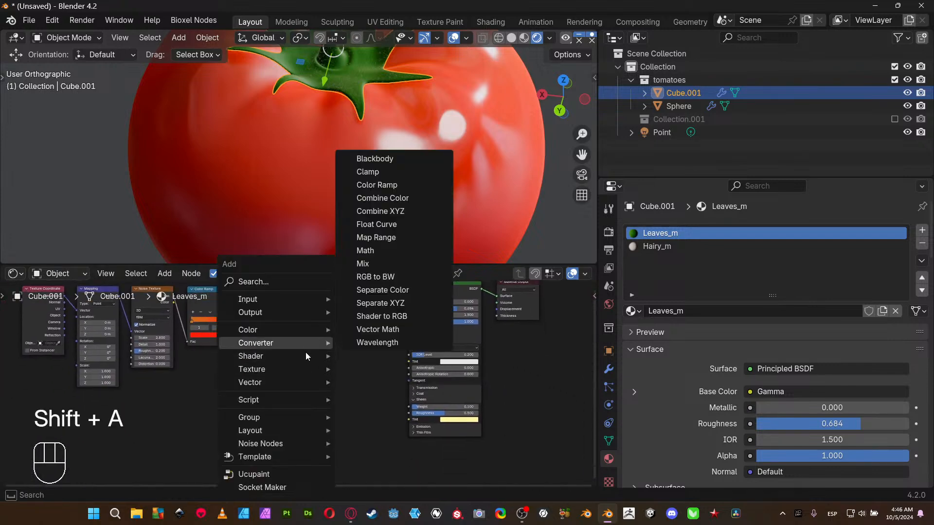
click(363, 303)
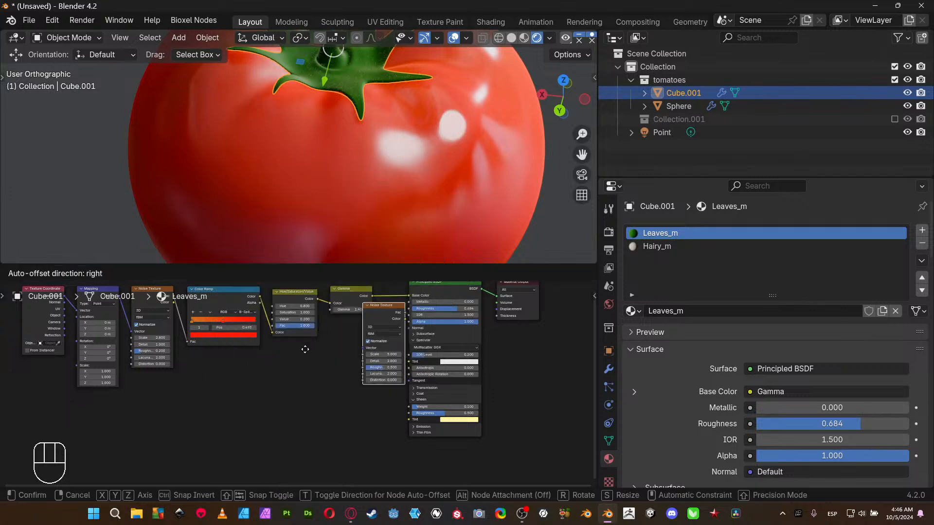
click(278, 381)
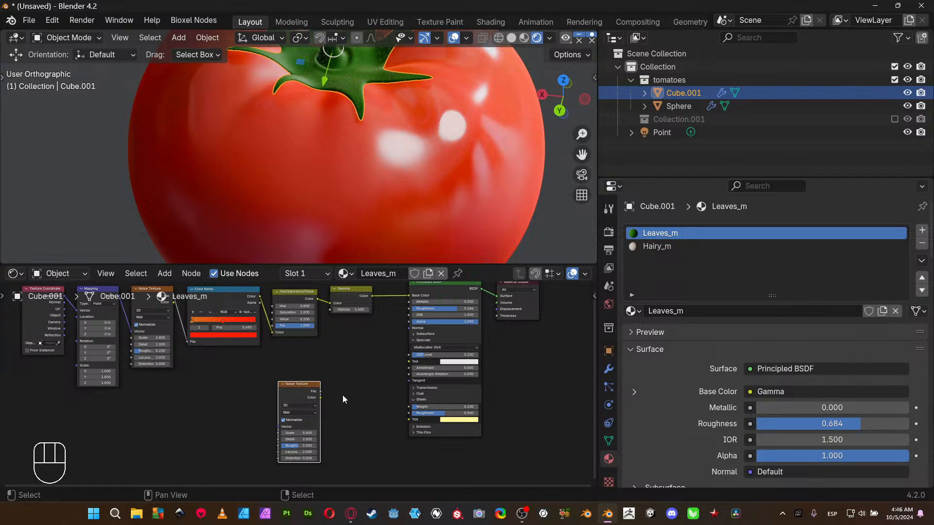
scroll(344, 395, up, 4)
middle_drag(353, 406, 347, 344)
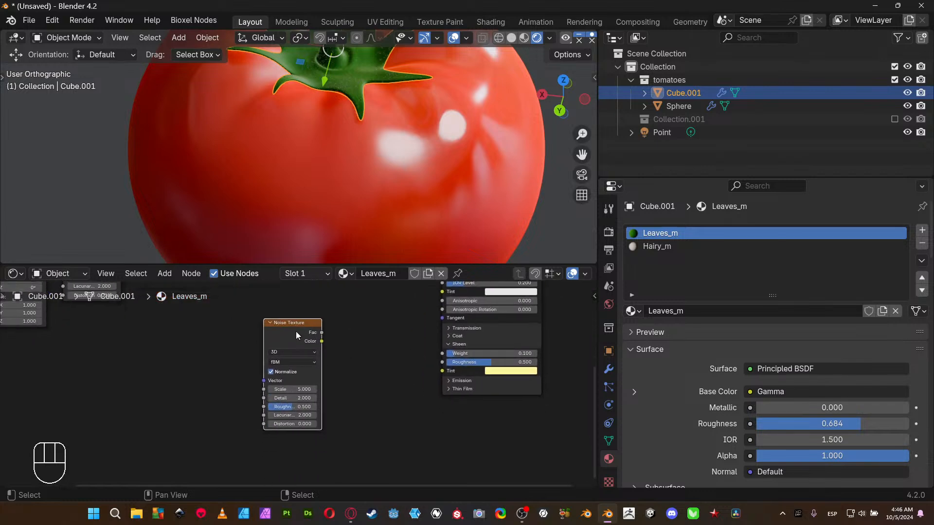
key(ctrl+t)
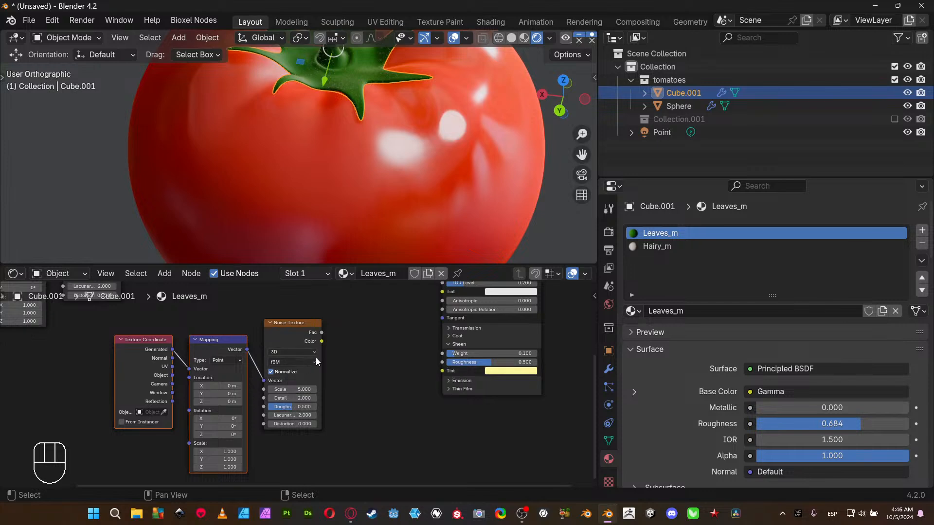
- Add a Bump node beside the new Noise Texture and feed the noise Fac into its Height
scroll(334, 390, up, 3)
middle_drag(353, 373, 302, 376)
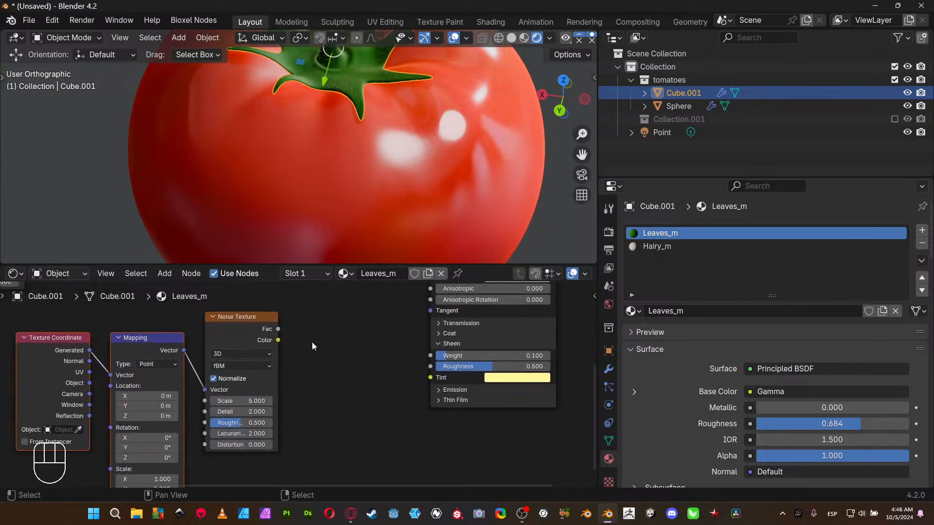
key(shift+a)
mouse_move(297, 355)
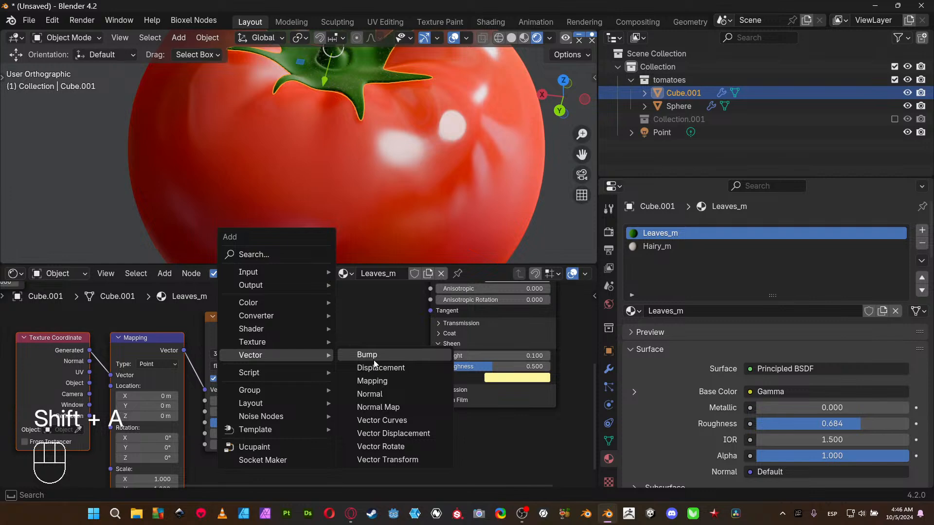
click(374, 361)
click(340, 353)
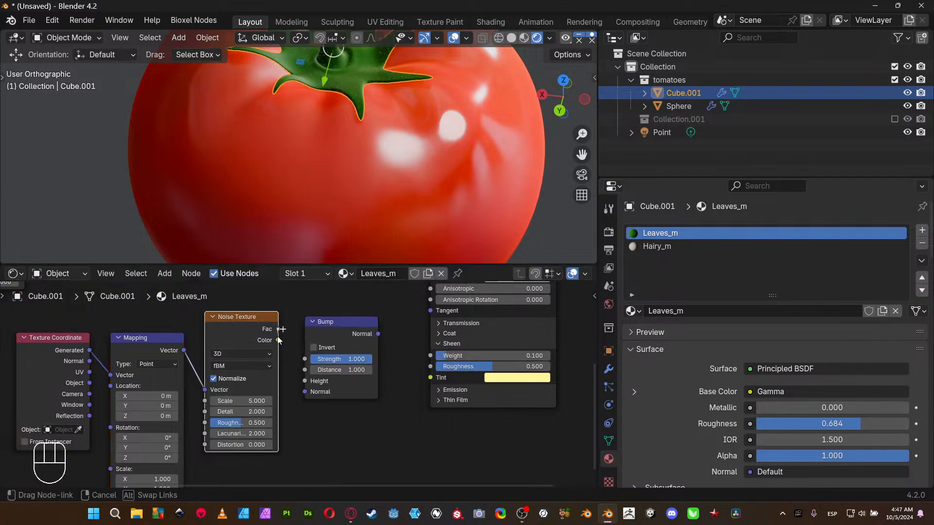
drag(296, 378, 302, 379)
- Make room between the new Noise Texture and the Bump node and insert a Color Ramp on their link
scroll(277, 370, down, 2)
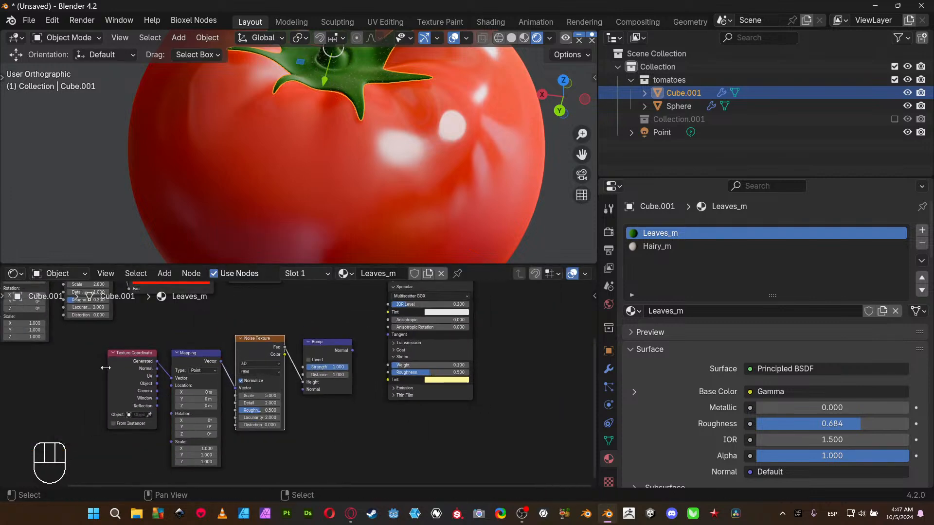
drag(82, 362, 276, 415)
drag(271, 358, 160, 395)
middle_drag(266, 435, 279, 377)
scroll(279, 377, up, 2)
key(shift+a)
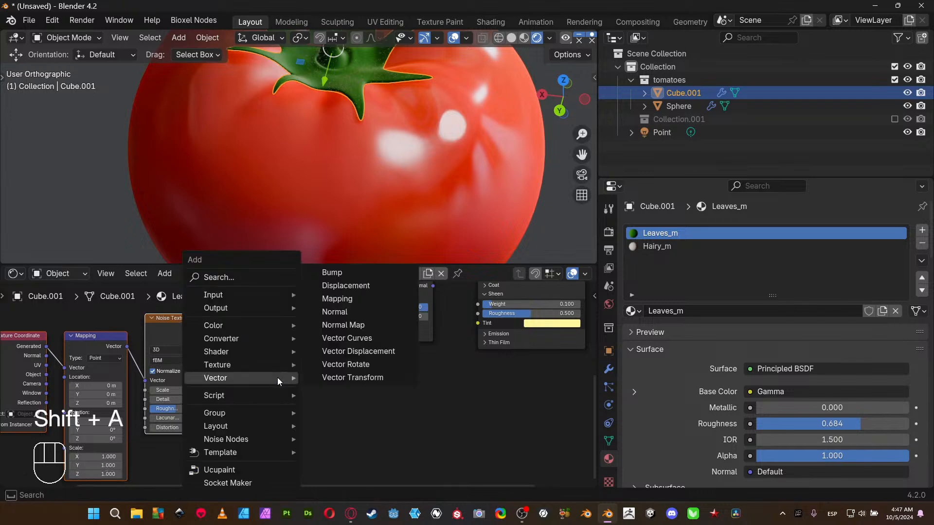
mouse_move(276, 337)
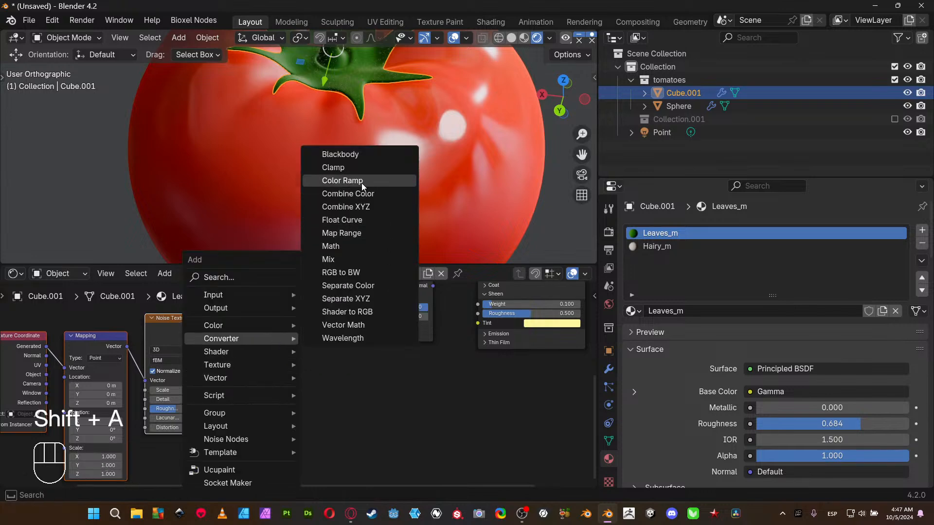
click(361, 183)
click(239, 301)
middle_drag(319, 369, 243, 439)
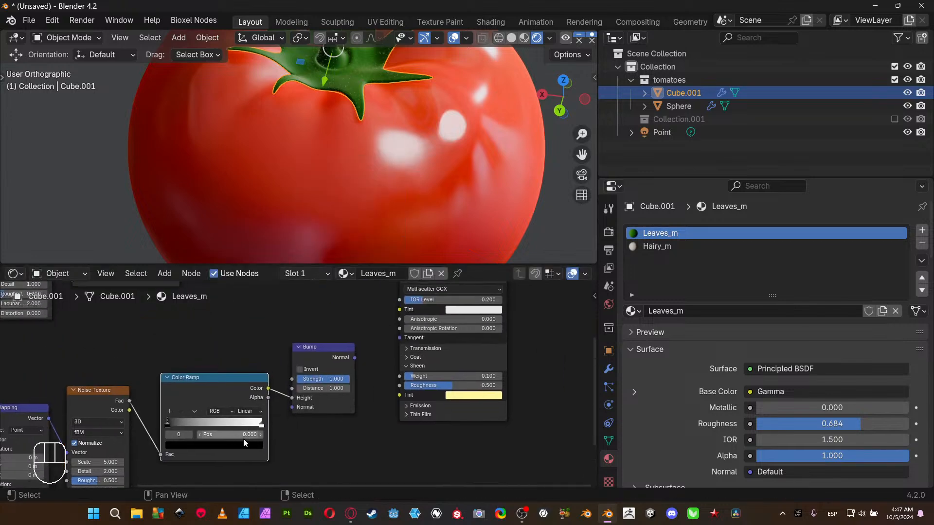
- Connect the Bump node's Normal output to the Principled BSDF's Normal input and view the stem up close
scroll(326, 379, up, 2)
middle_drag(399, 391, 368, 445)
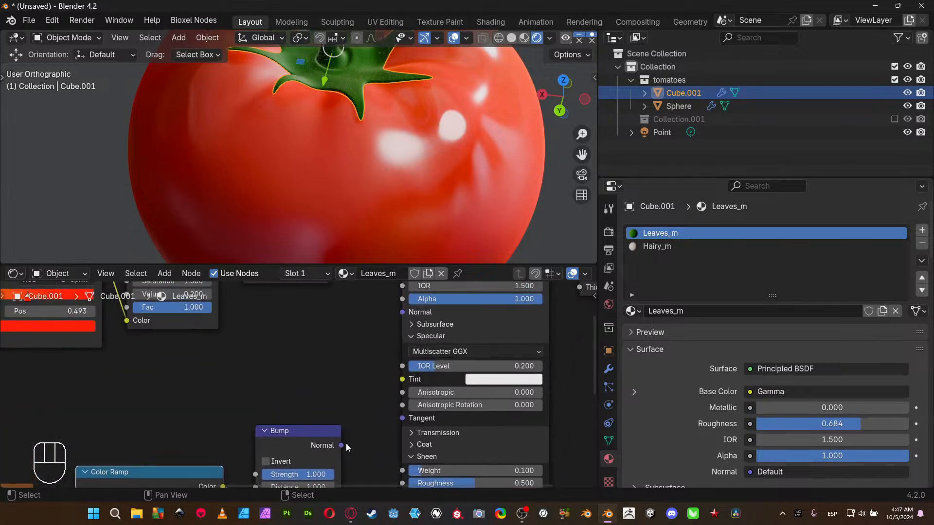
drag(341, 445, 398, 312)
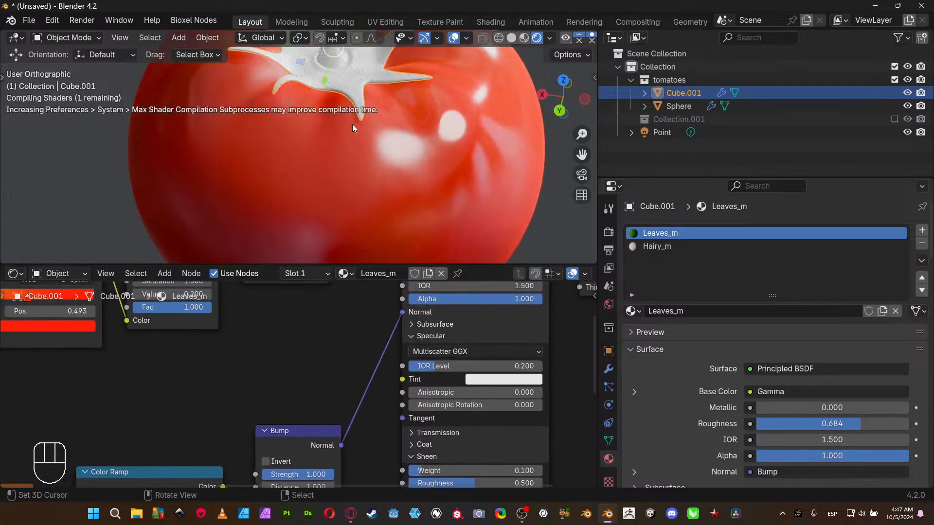
shift+middle_drag(352, 125, 320, 221)
scroll(295, 221, up, 3)
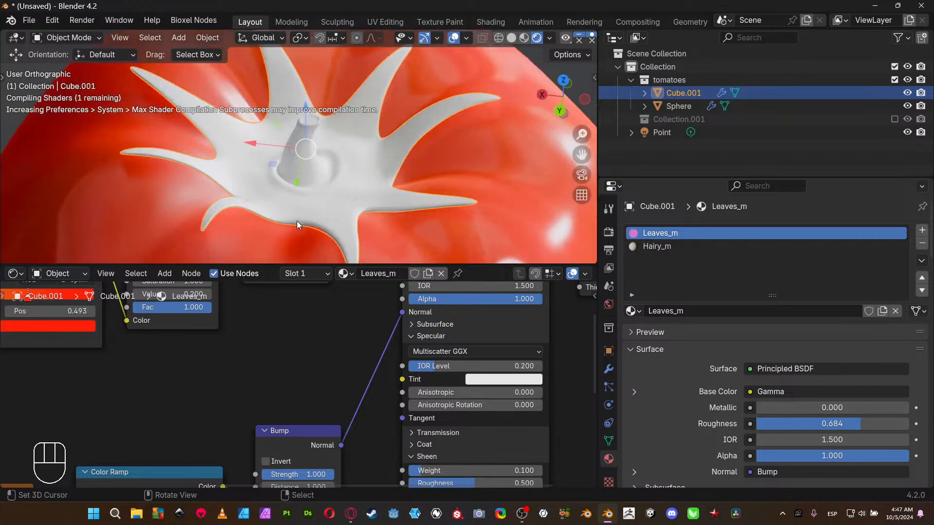
- Set the Bump node's strength to 0.1 and its distance to 0.025
middle_drag(278, 364, 311, 293)
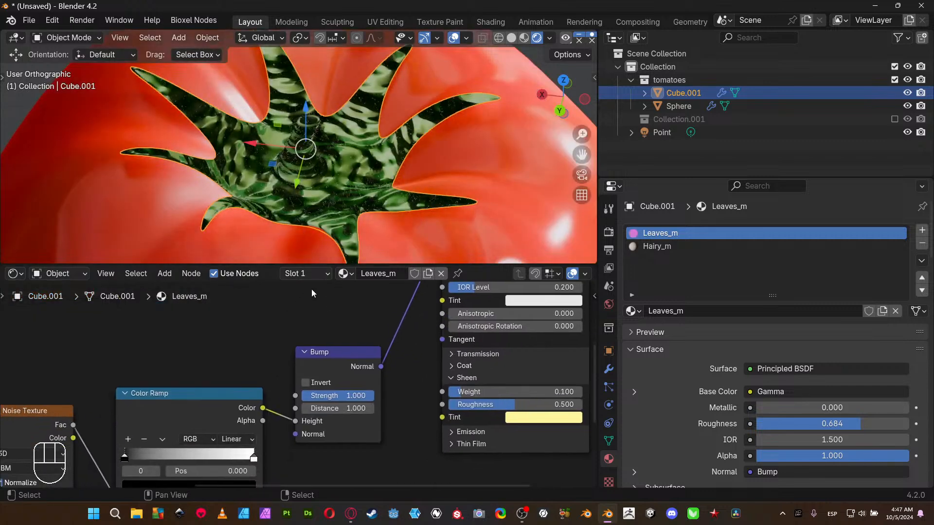
click(348, 396)
text(0.1)
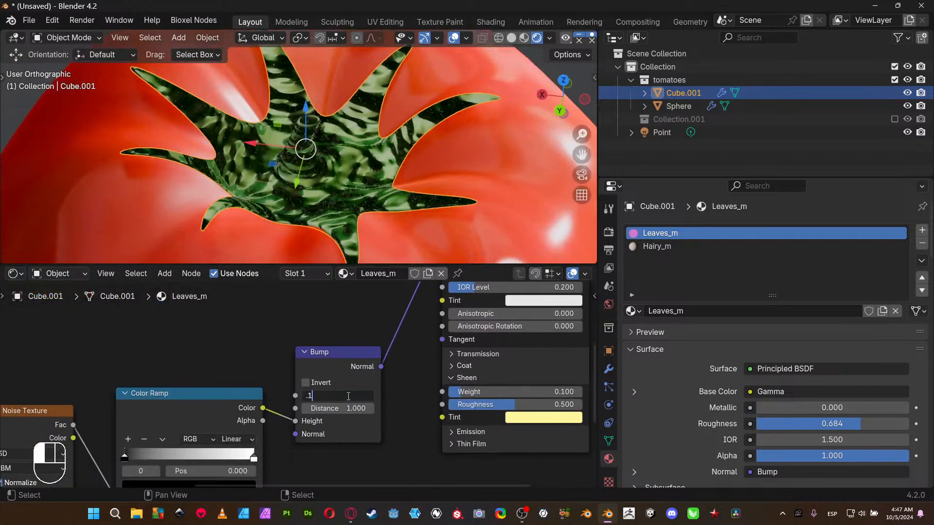
key(Return)
click(341, 408)
text(.025)
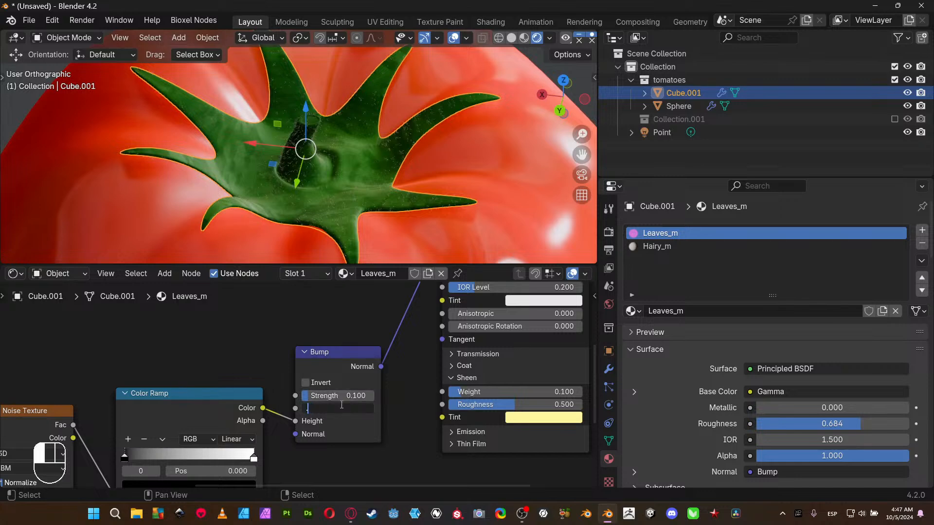
key(Return)
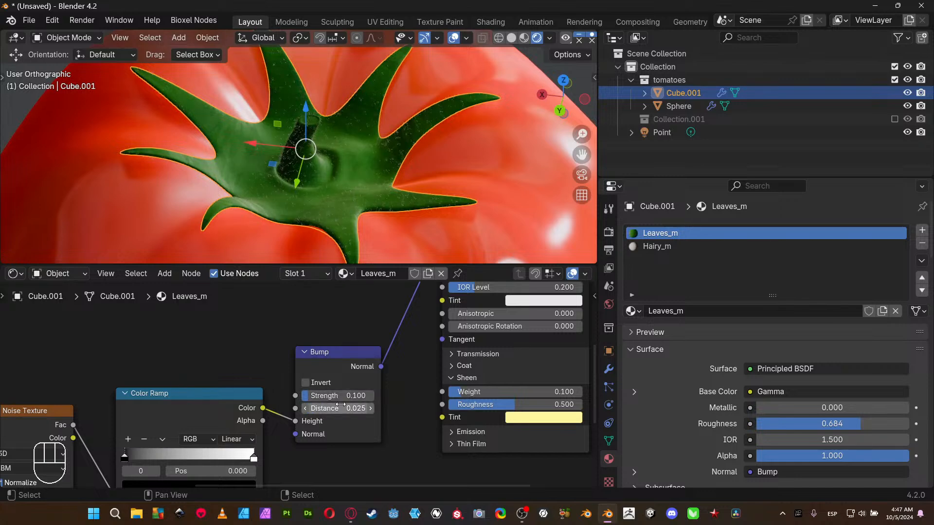
- Set the scale of the bump's Noise Texture to 64 and check the leaf surface up close
middle_drag(269, 398, 542, 286)
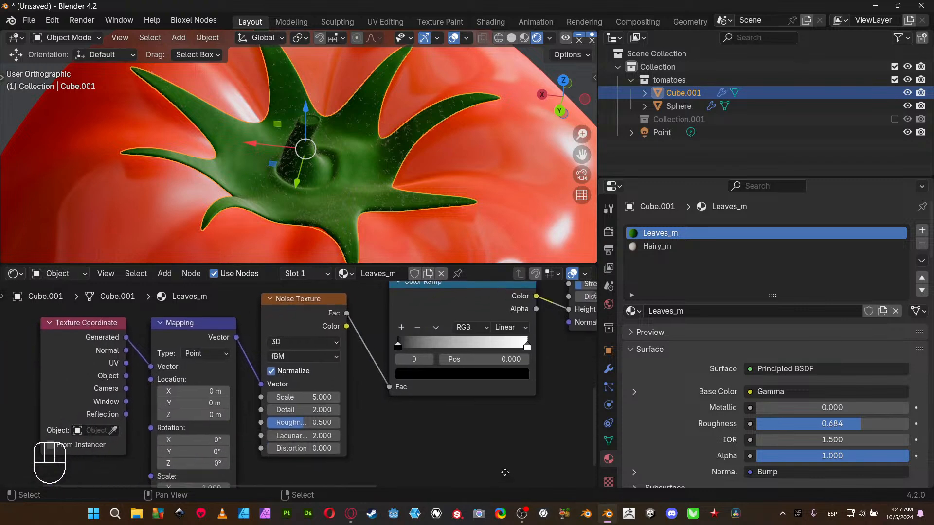
click(306, 398)
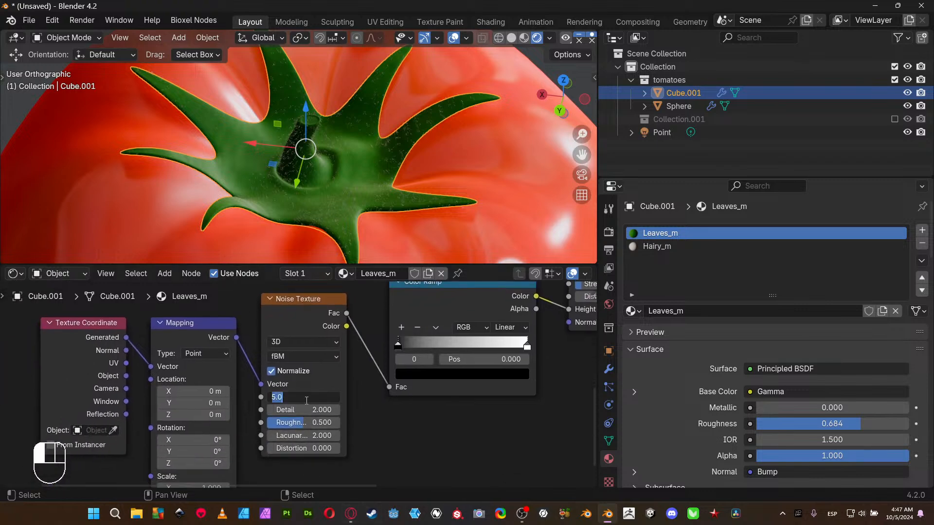
text(64)
key(Return)
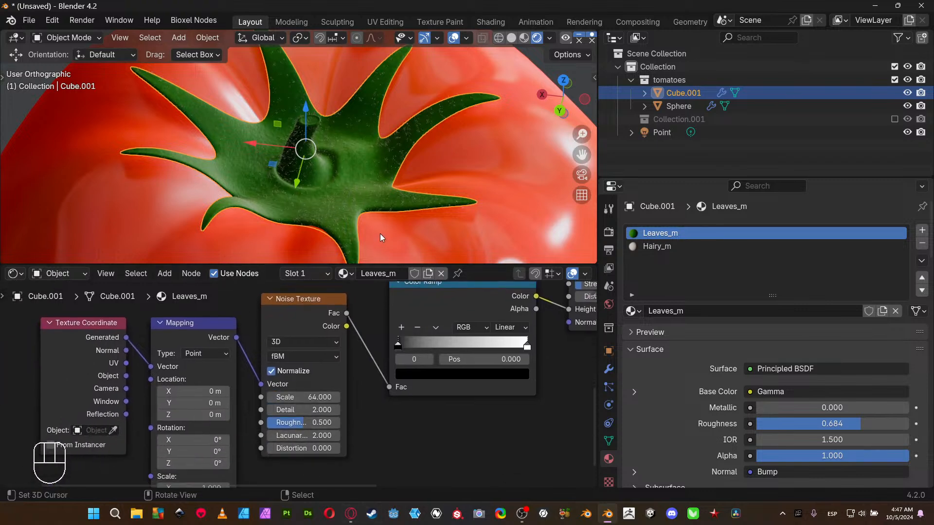
scroll(357, 197, up, 5)
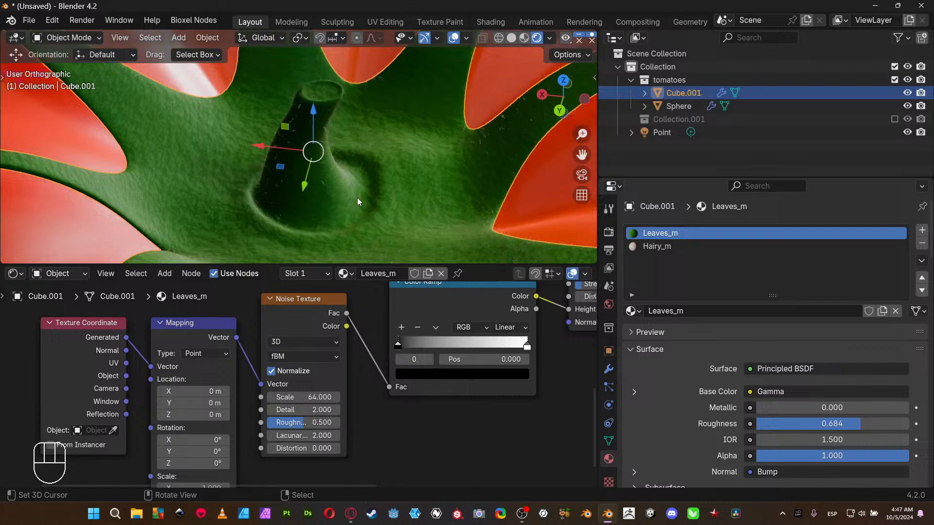
- Set the bump Noise Texture's detail to 4 and its roughness to 0.8
click(321, 413)
text(4)
key(Return)
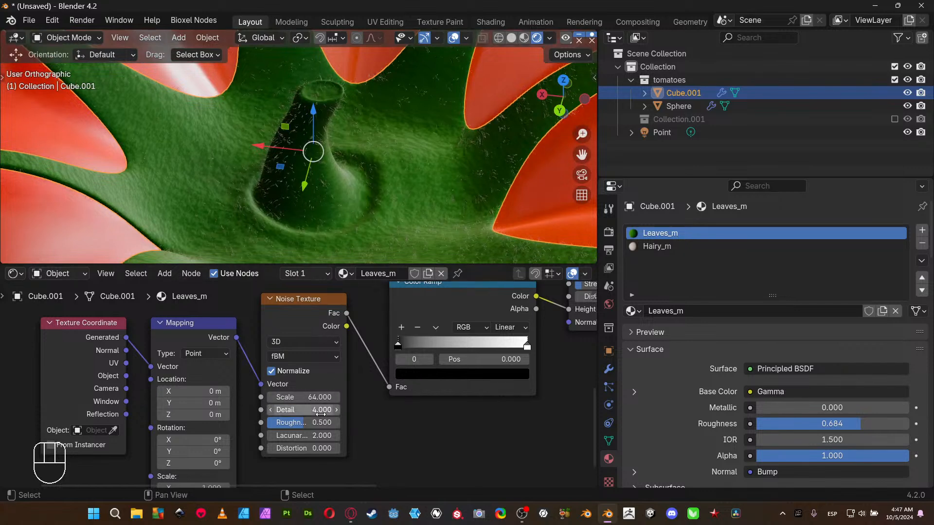
click(320, 422)
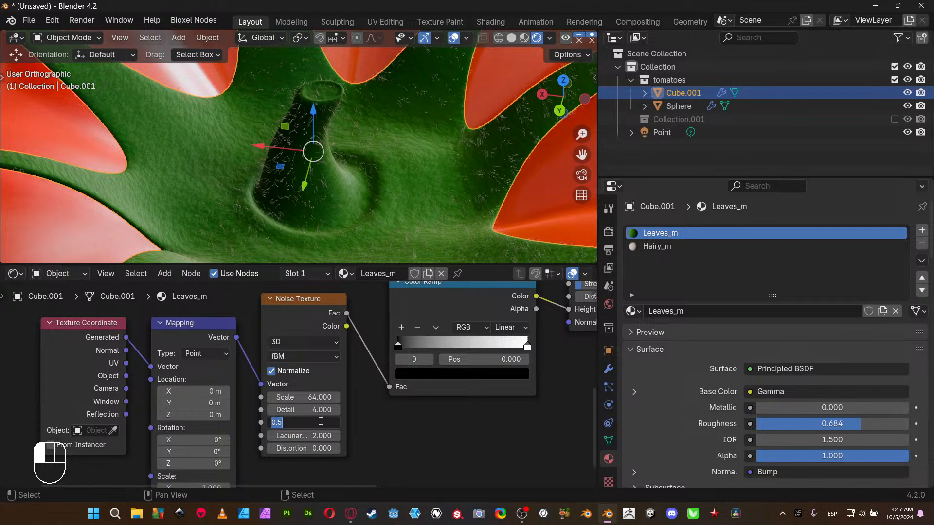
text(0)
key(Return)
key(ctrl+z)
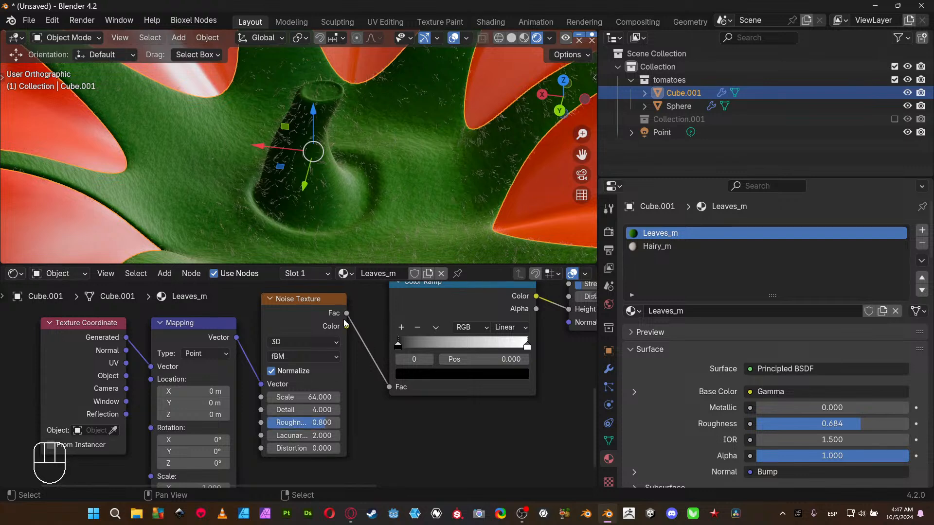
- Deselect the stem, examine the whole tomato in a maximized viewport, and return to the full layout in wireframe shading
scroll(375, 186, down, 5)
scroll(374, 186, down, 3)
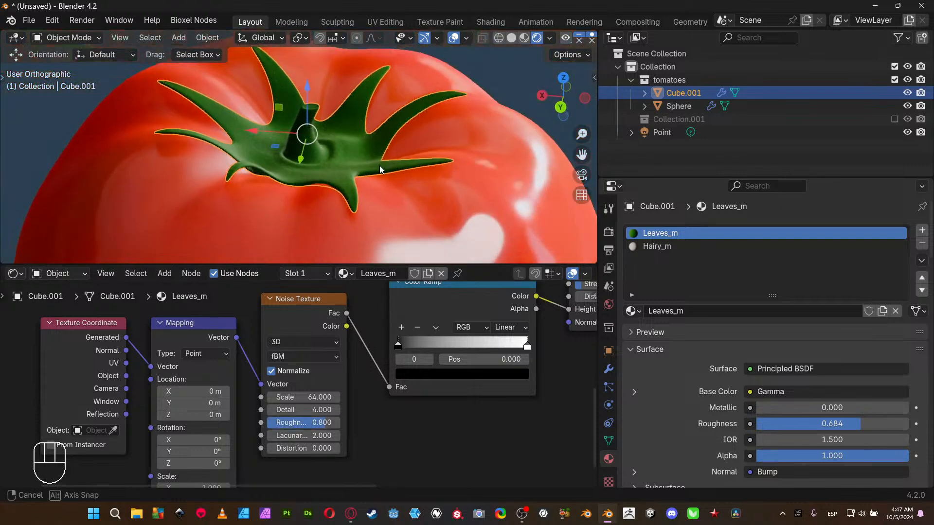
scroll(437, 124, down, 2)
click(455, 112)
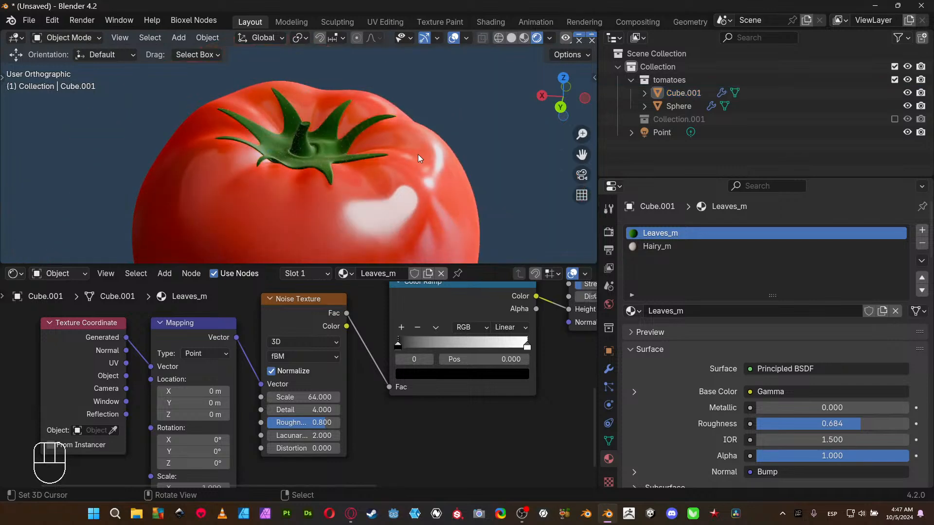
key(ctrl+space)
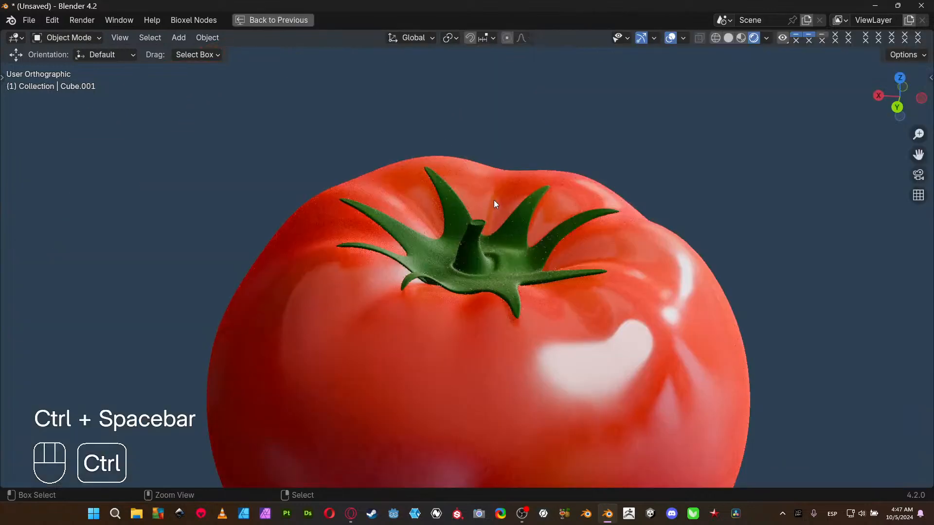
shift+middle_drag(544, 229, 479, 247)
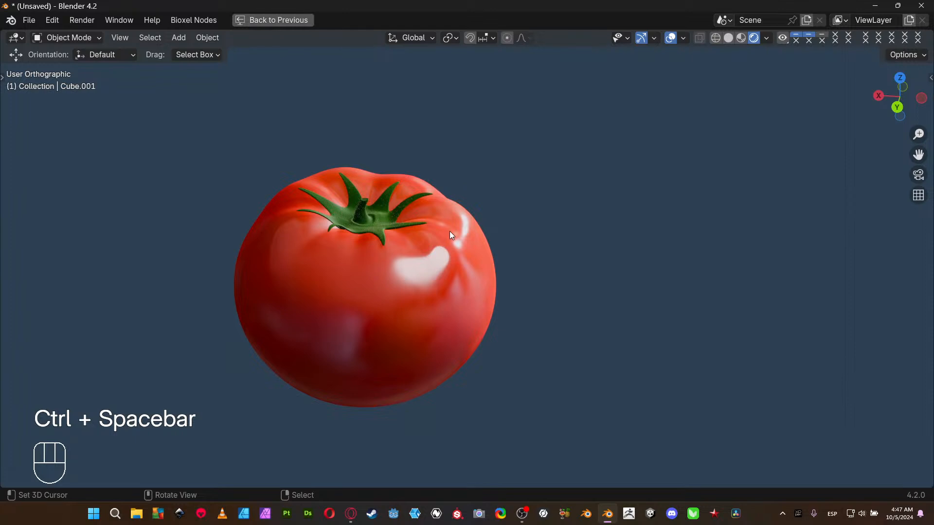
key(ctrl+space)
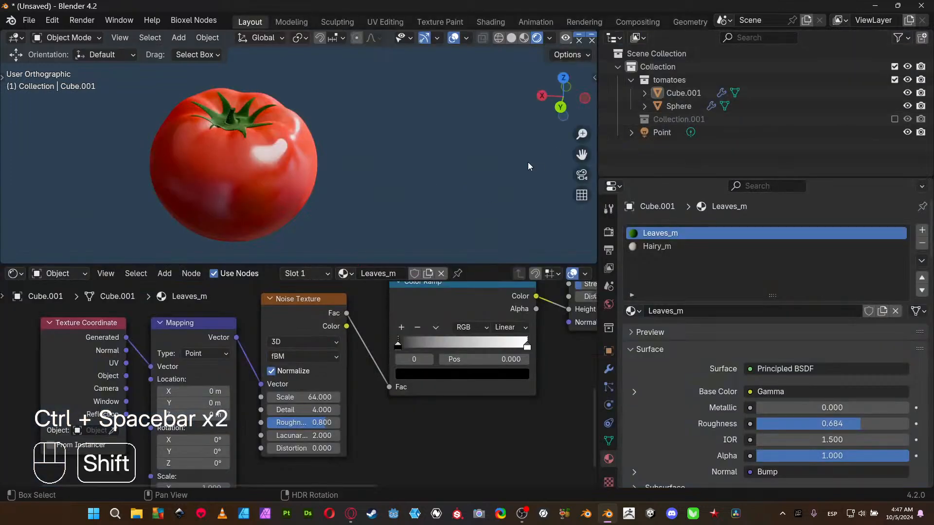
key(shift+z)
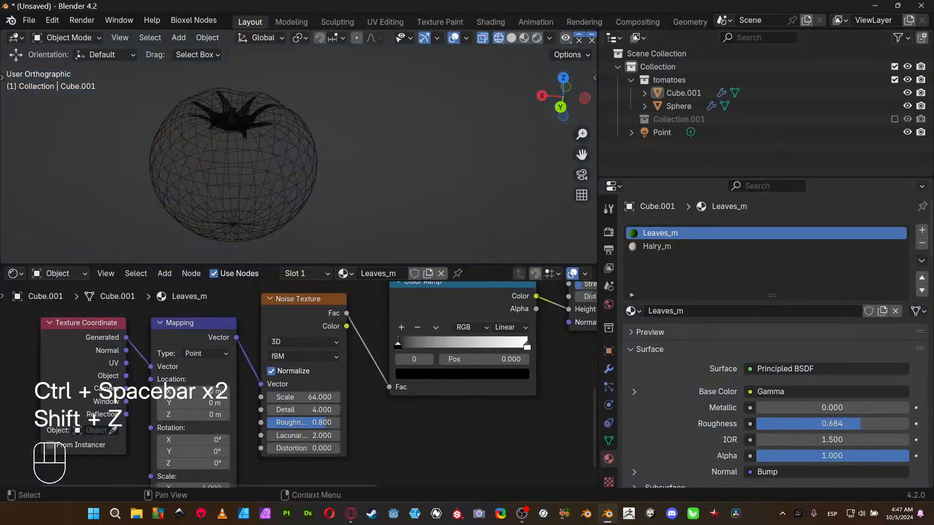
- Enable Collection.001 with the carrot and compare it with the tomato in a maximized viewport with rendered shading
click(894, 120)
key(ctrl+space)
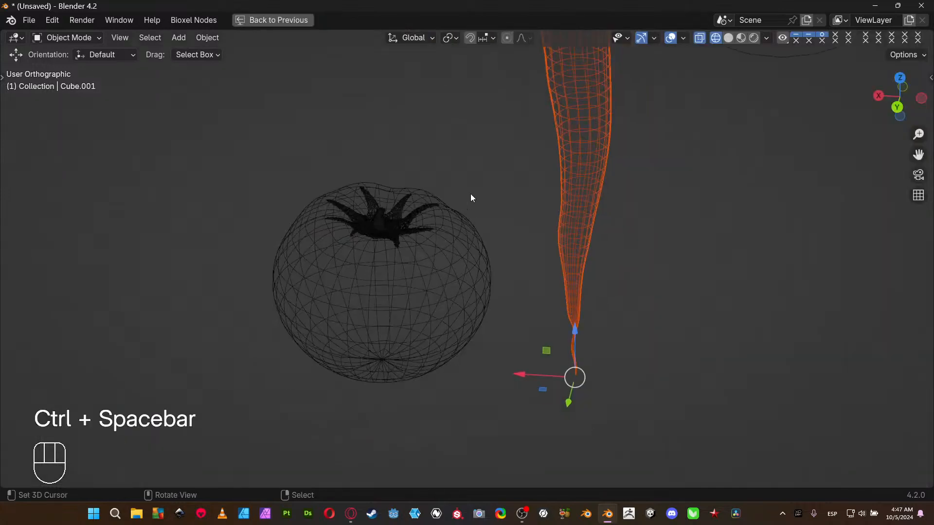
key(z)
click(471, 155)
scroll(471, 155, down, 5)
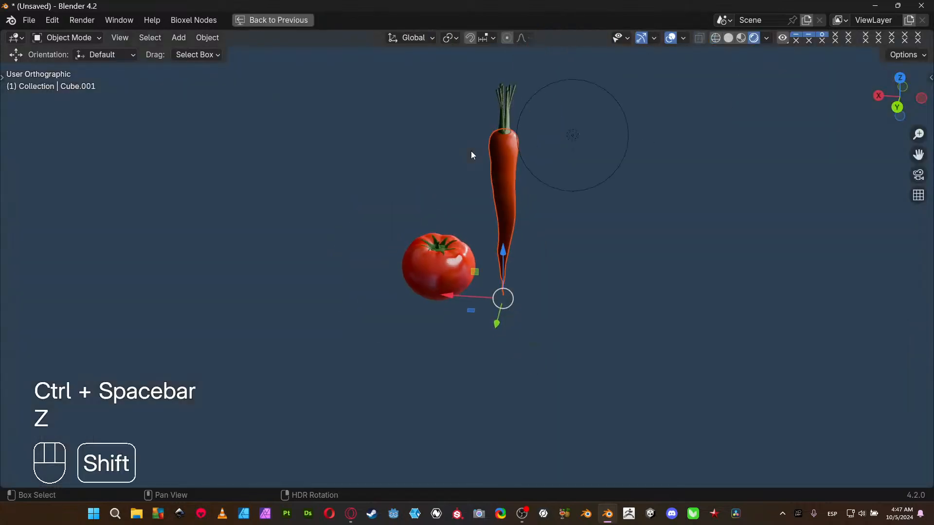
shift+middle_drag(471, 154, 414, 224)
middle_drag(420, 270, 165, 281)
scroll(340, 300, up, 4)
shift+middle_drag(340, 300, 317, 286)
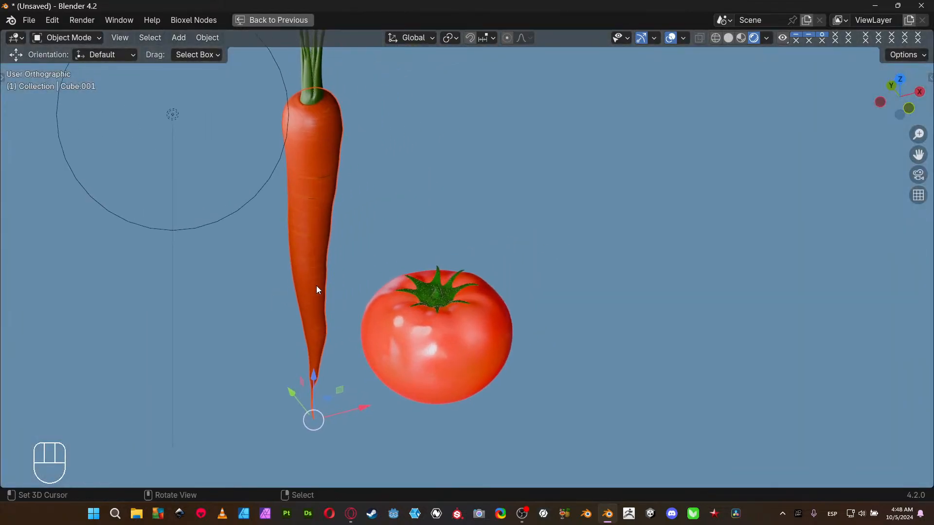
shift+middle_drag(396, 220, 389, 258)
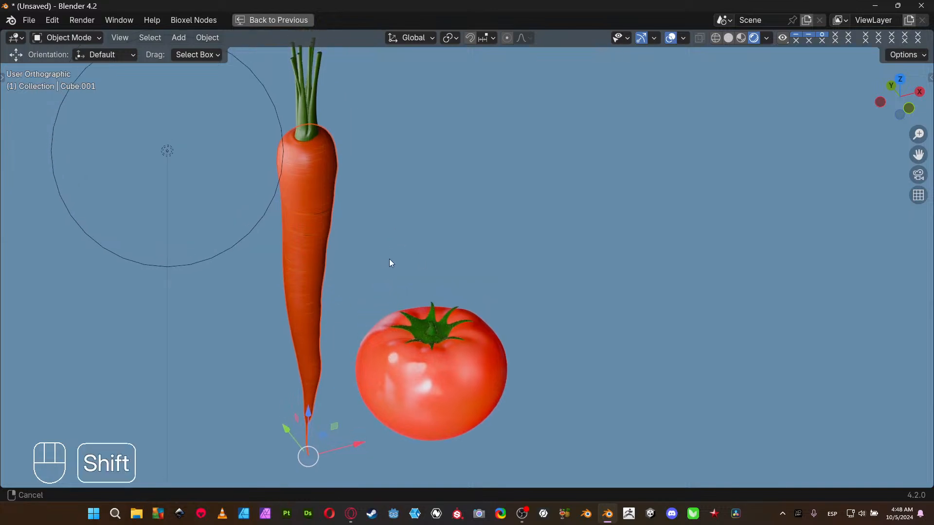
key(ctrl+space)
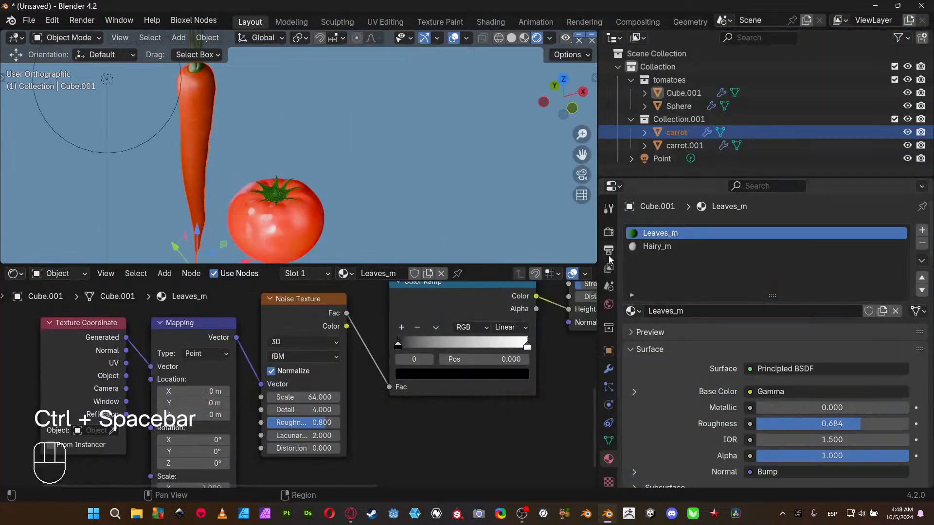
- Add a camera to the scene in wireframe shading and view the scene through it
click(608, 232)
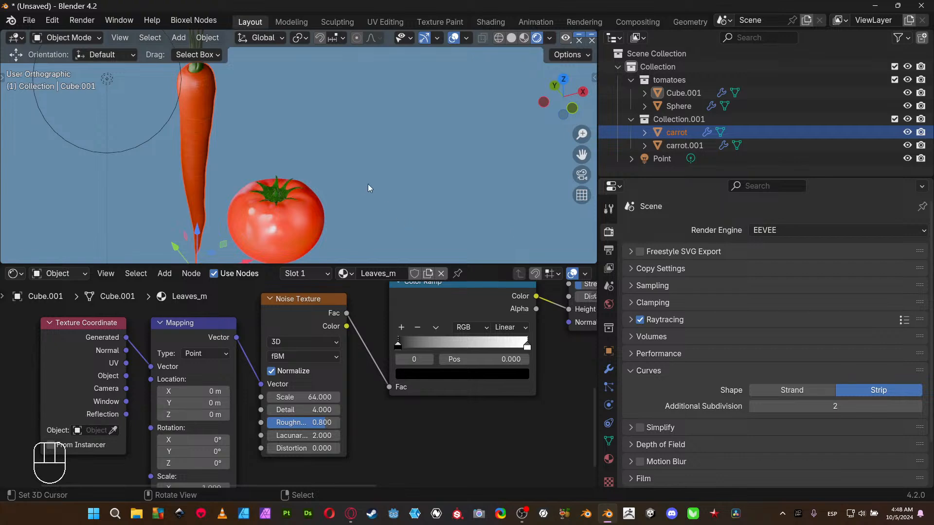
key(shift+z)
key(shift+a)
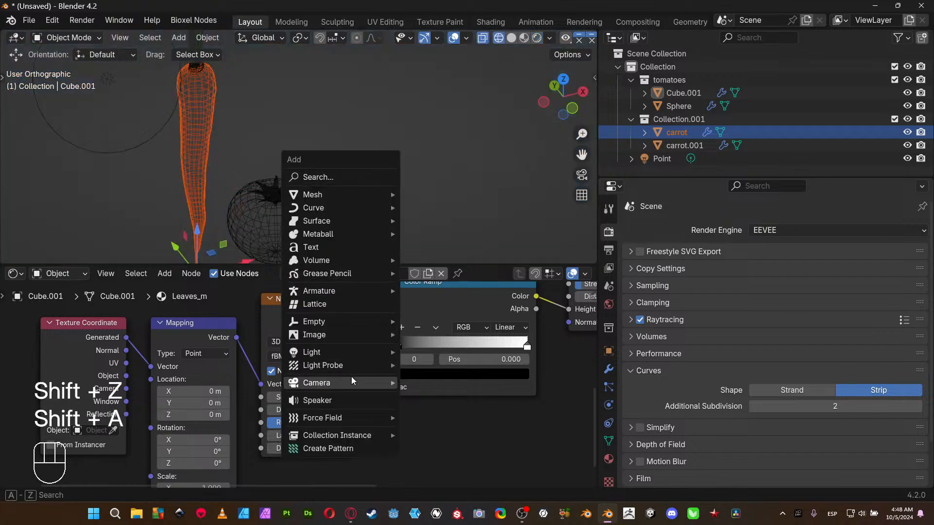
mouse_move(351, 381)
click(428, 383)
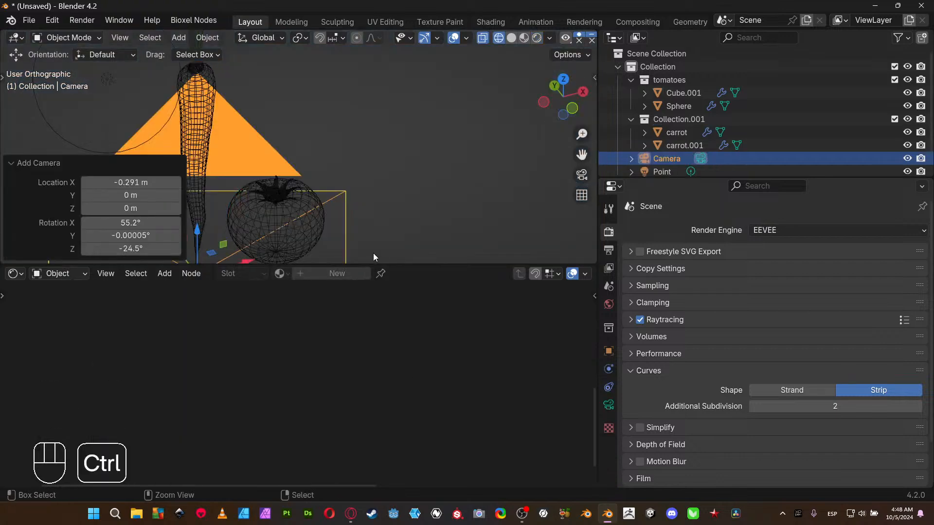
key(ctrl+KP_0)
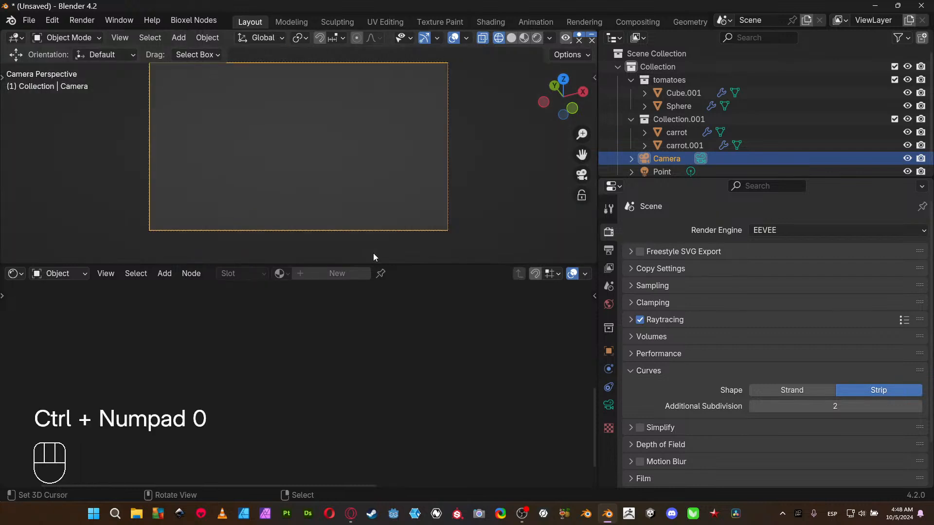
- Lock the camera to the view and enlarge the 3D viewport over the node editor
key(n)
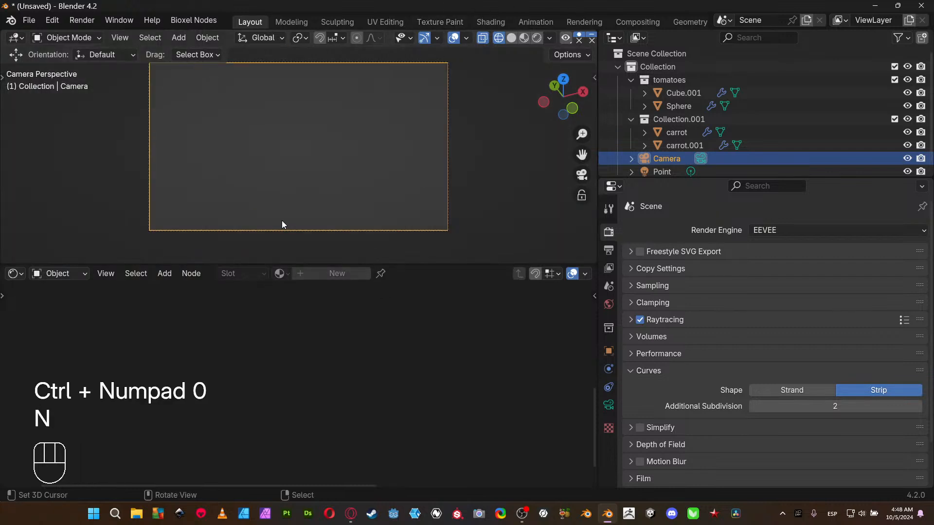
key(n)
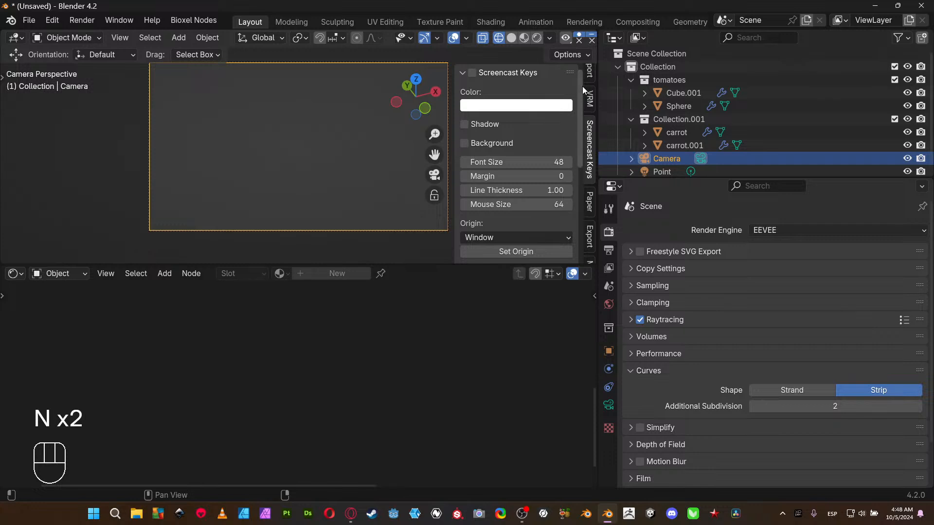
scroll(588, 86, up, 10)
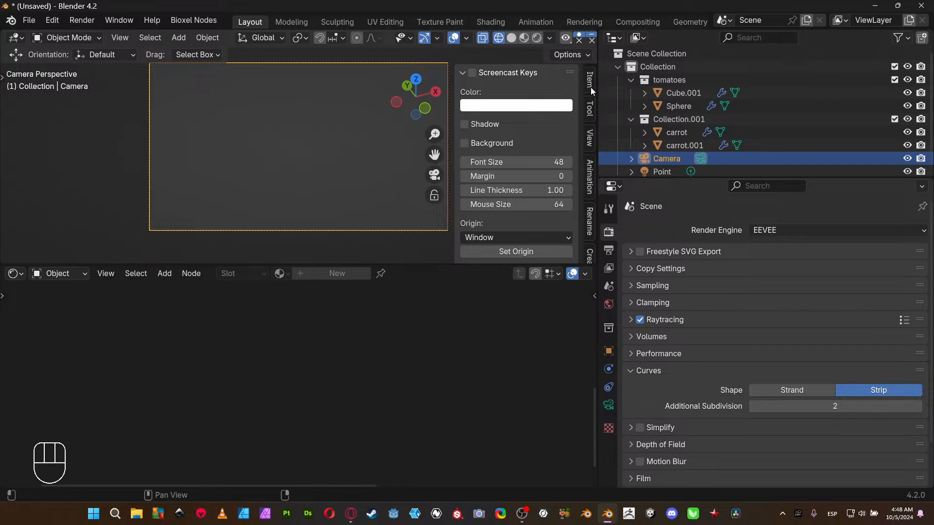
click(589, 138)
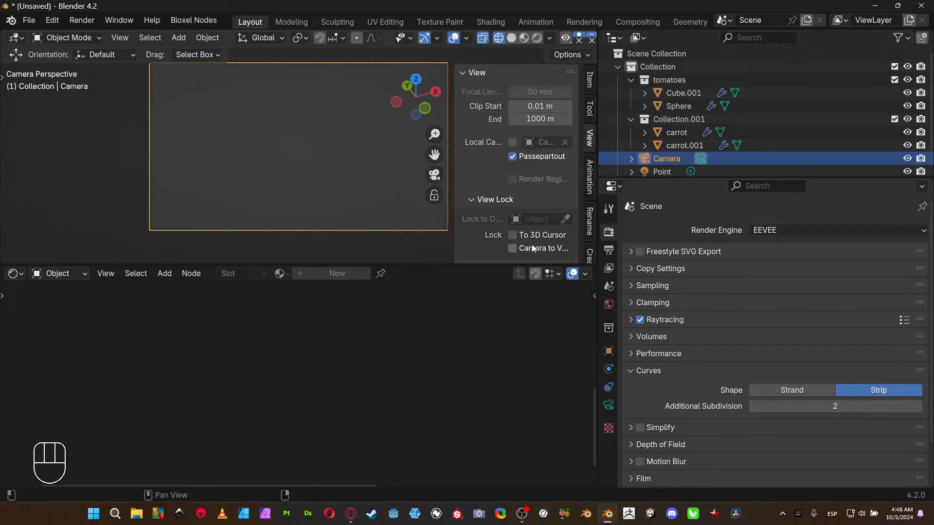
click(512, 248)
drag(301, 266, 289, 473)
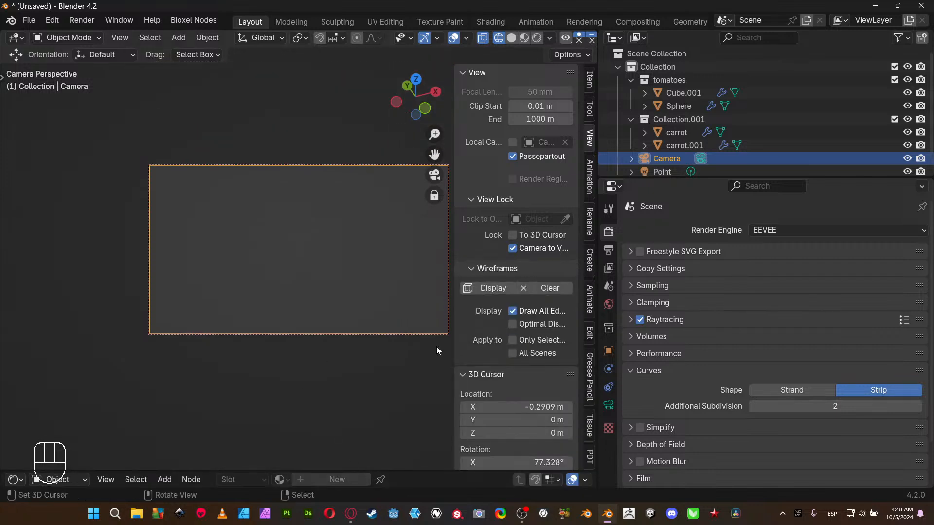
- Frame the carrot and the tomato stem in the camera view and orbit the camera so the tomato sits left of the carrot
right_click(677, 135)
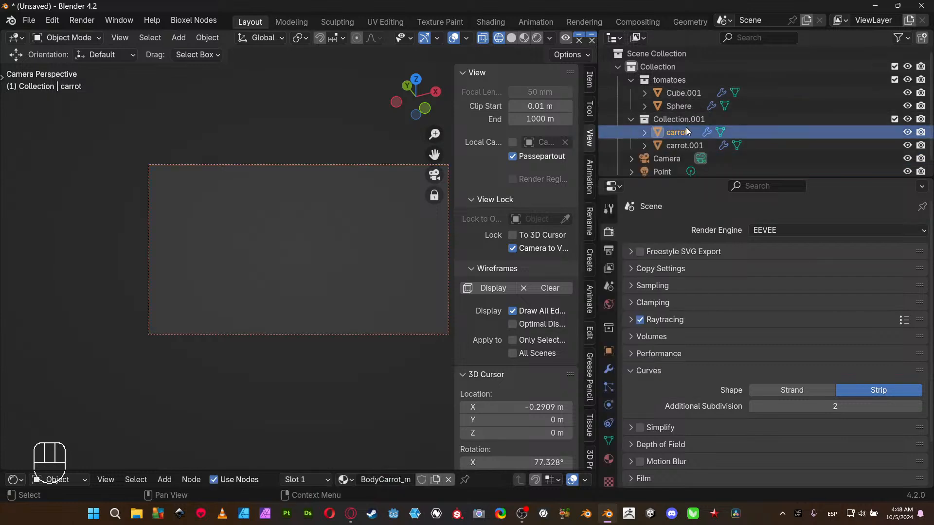
ctrl+click(686, 97)
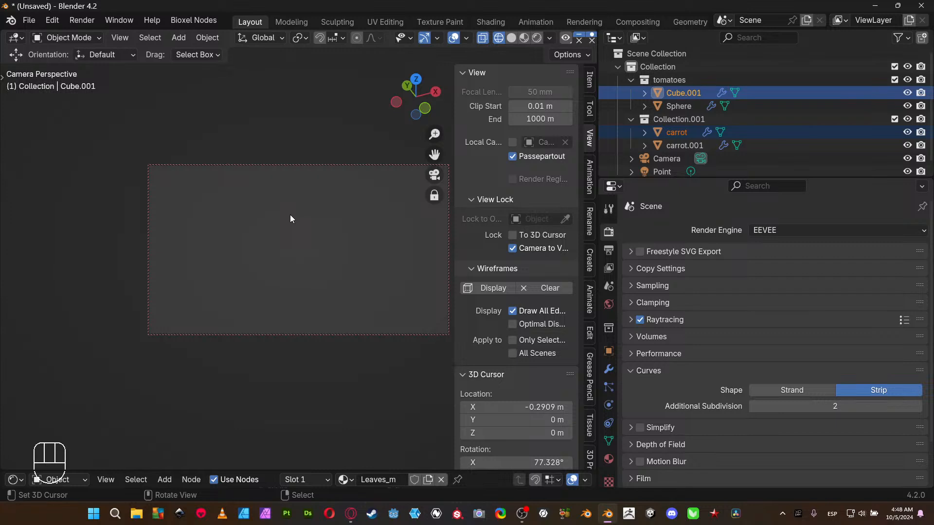
key(KP_Decimal)
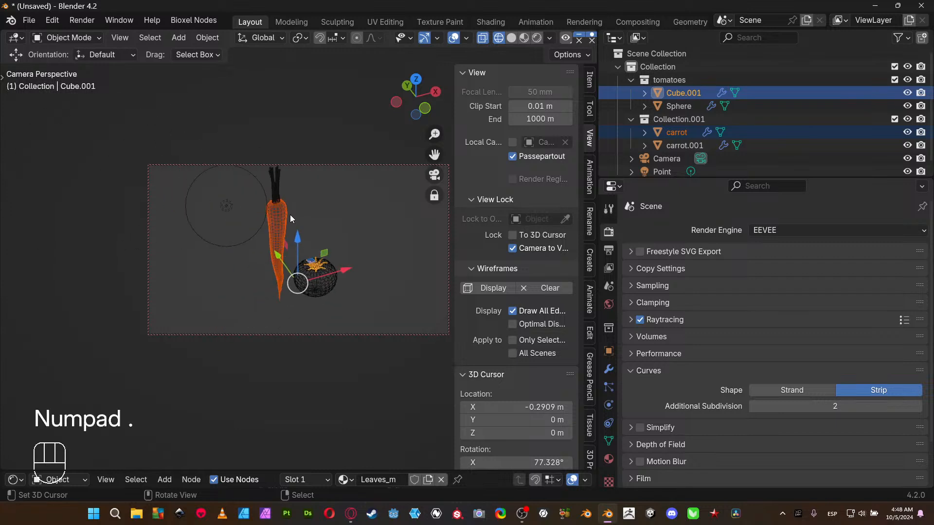
middle_drag(253, 215, 462, 188)
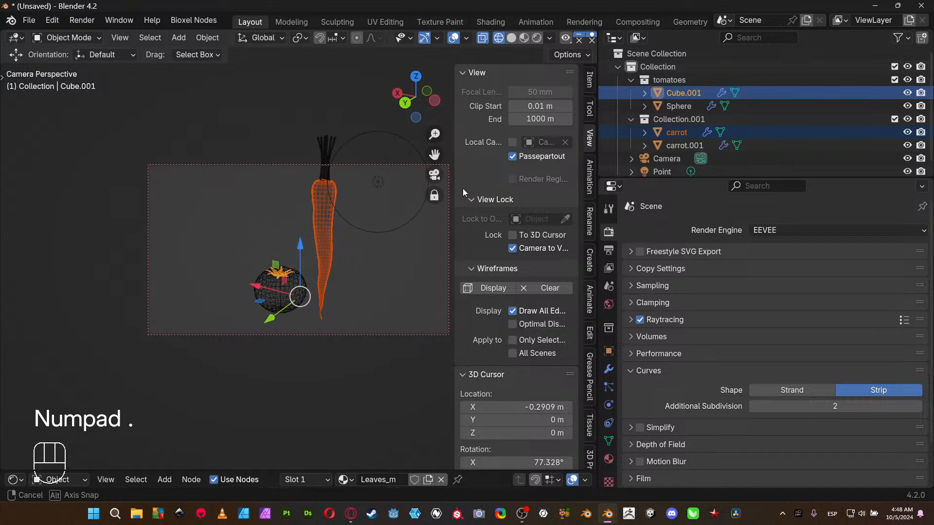
shift+middle_drag(343, 191, 337, 195)
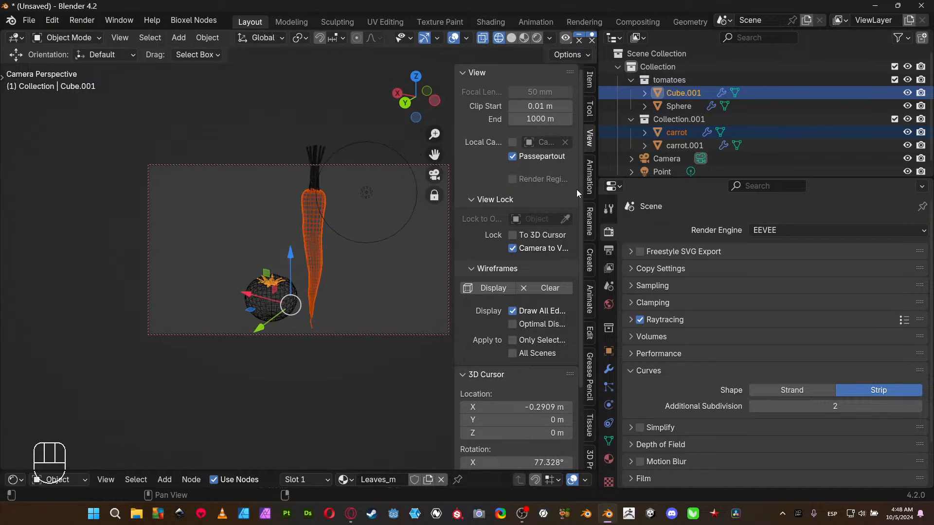
- Set the output format to the 1024 × 1024 px preset and reframe the carrot and tomato in the square camera view
click(608, 250)
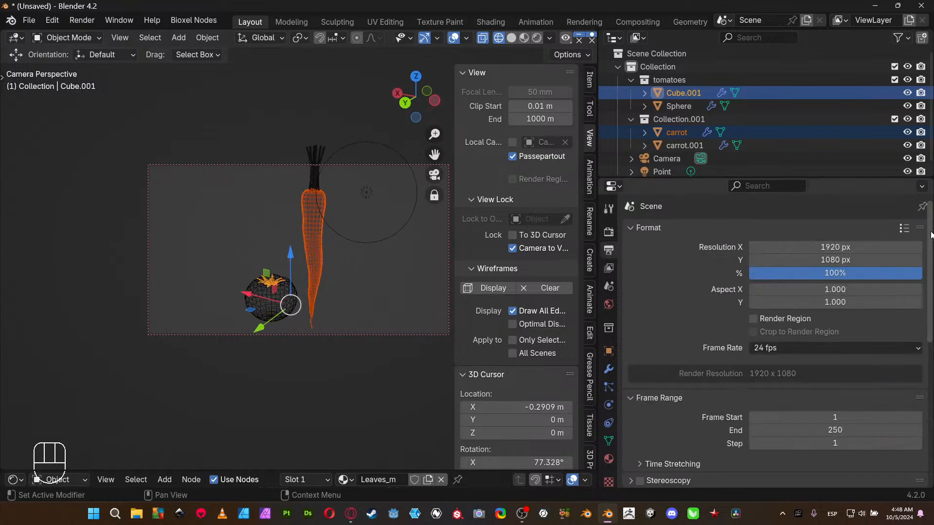
click(903, 230)
click(886, 251)
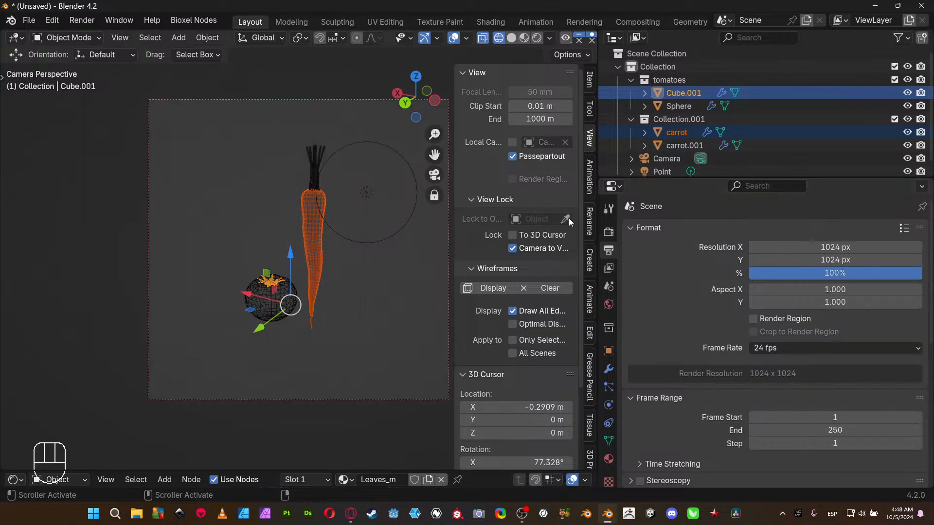
middle_drag(419, 237, 386, 287)
- In rendered shading, move the point light about -0.113 m in X and -0.007 m in Y, over the carrot
key(z)
click(386, 215)
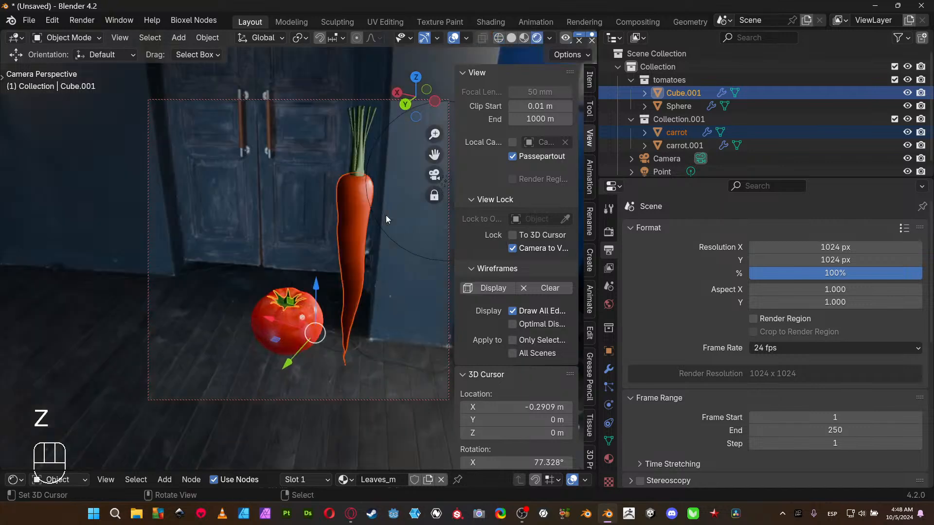
click(389, 236)
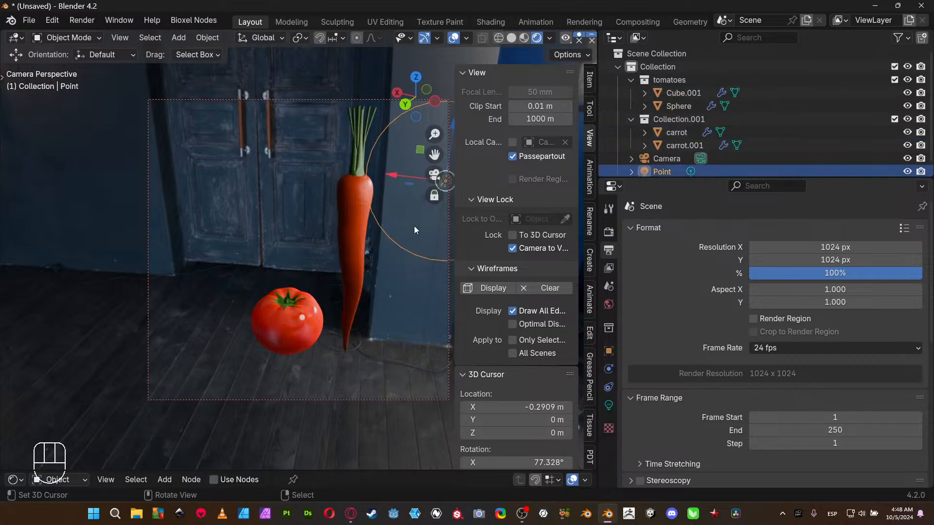
drag(413, 183, 317, 208)
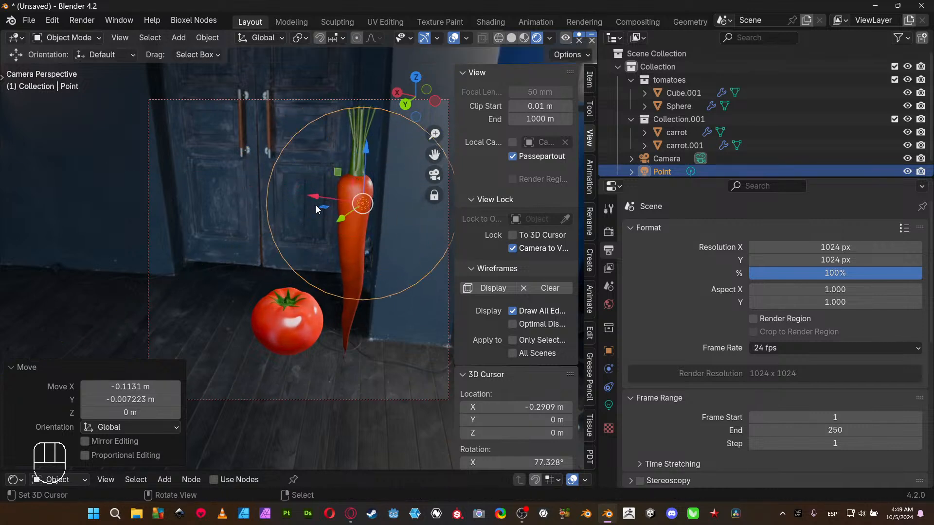
- Hide the Extras overlay, deselect the light, and adjust the camera framing around the carrot and tomato
click(465, 38)
click(407, 179)
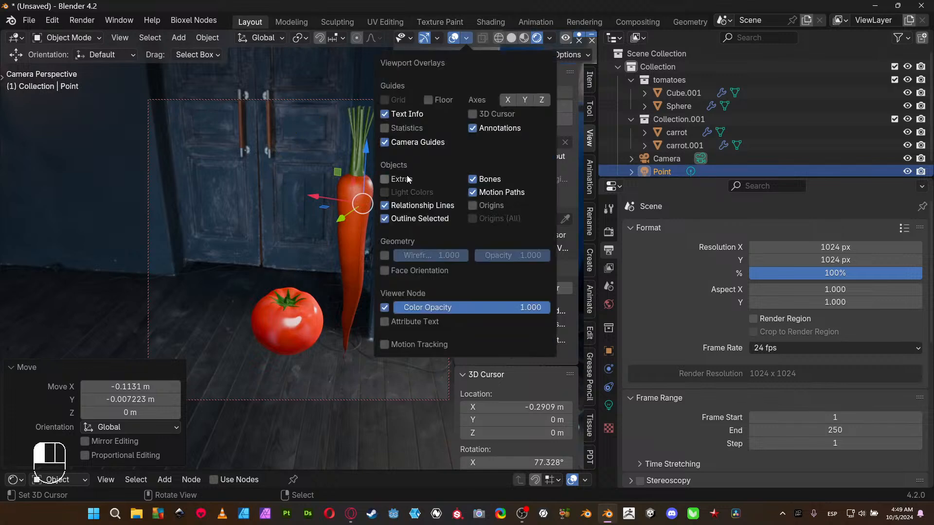
click(231, 155)
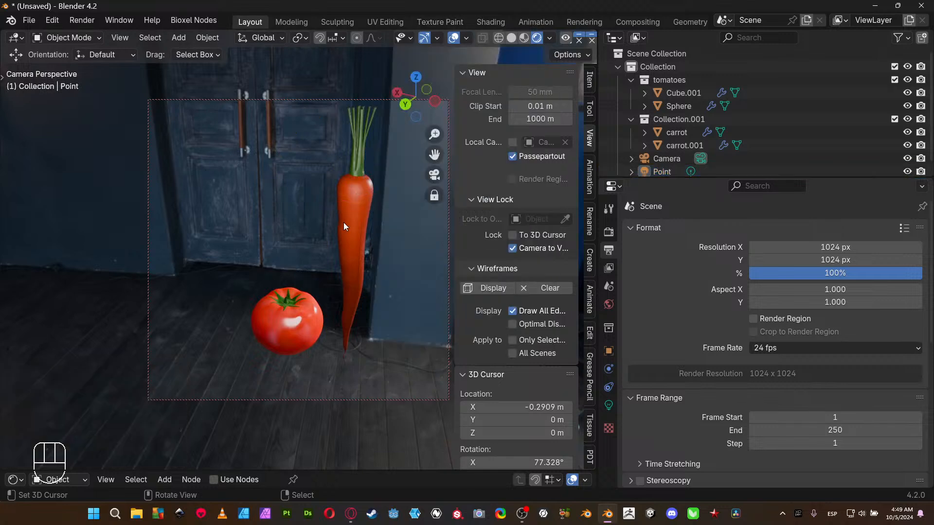
mouse_move(343, 222)
shift+middle_down()
mouse_move(340, 242)
mouse_move(340, 227)
shift+middle_up()
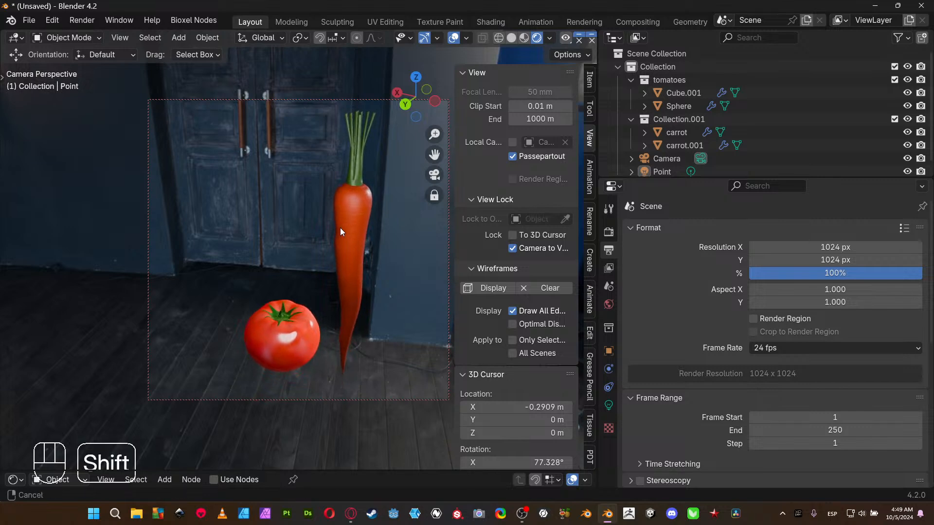
- Return the viewport to wireframe shading and switch the render engine to Cycles
key(shift+z)
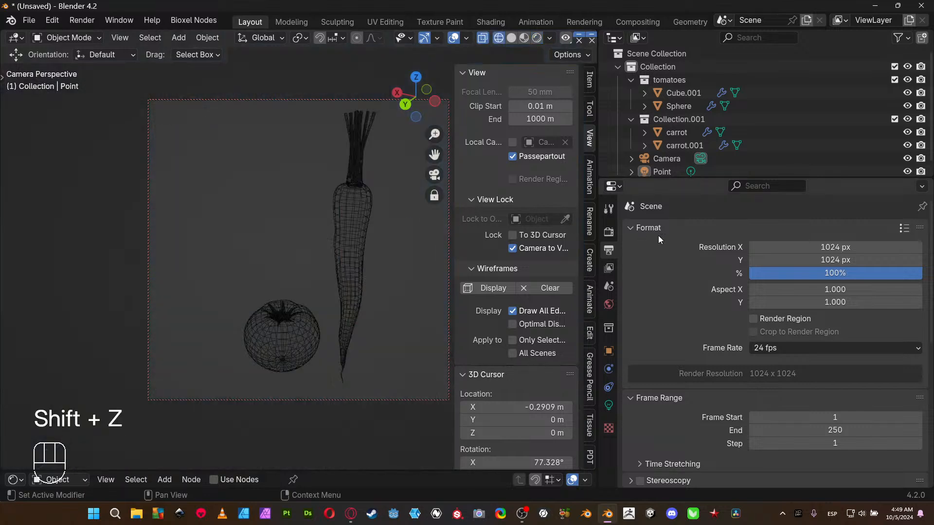
click(614, 231)
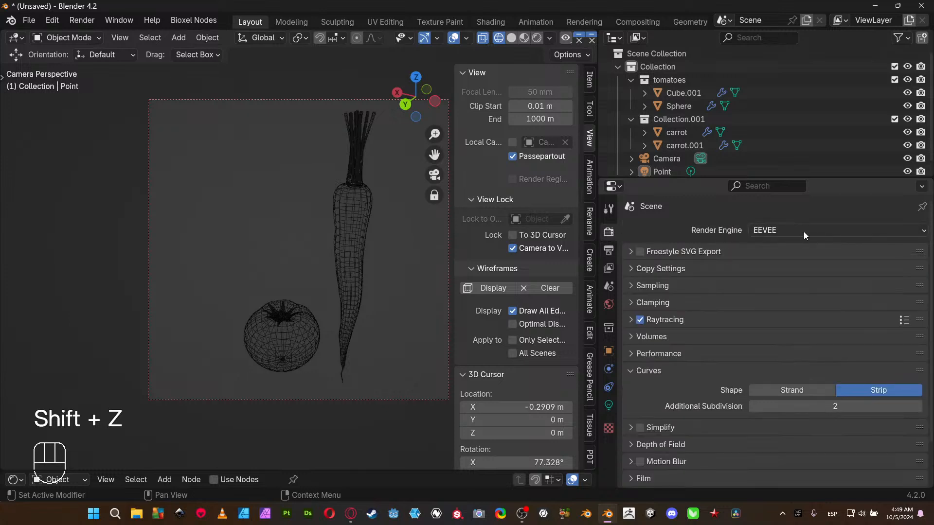
click(803, 231)
click(792, 273)
- Set the final render's noise threshold to 0.74 and its minimum samples to 32
scroll(730, 342, down, 10)
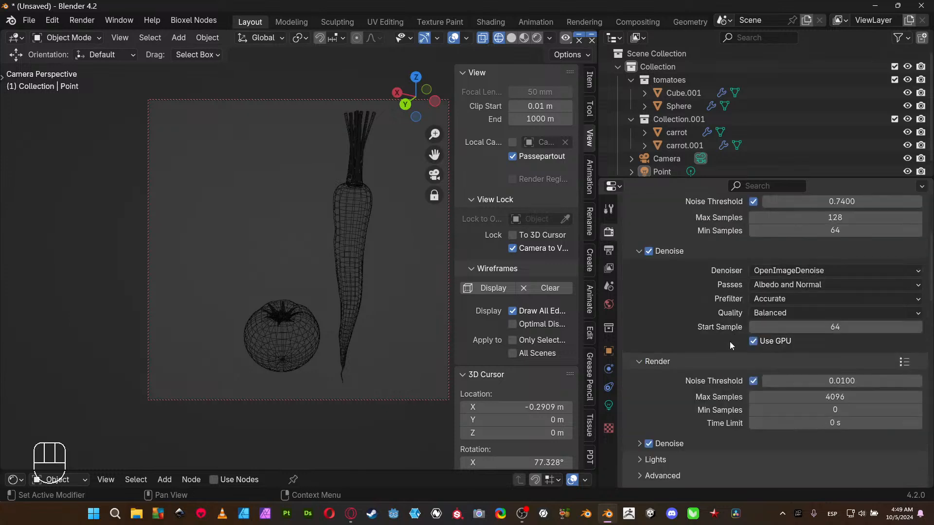
click(844, 247)
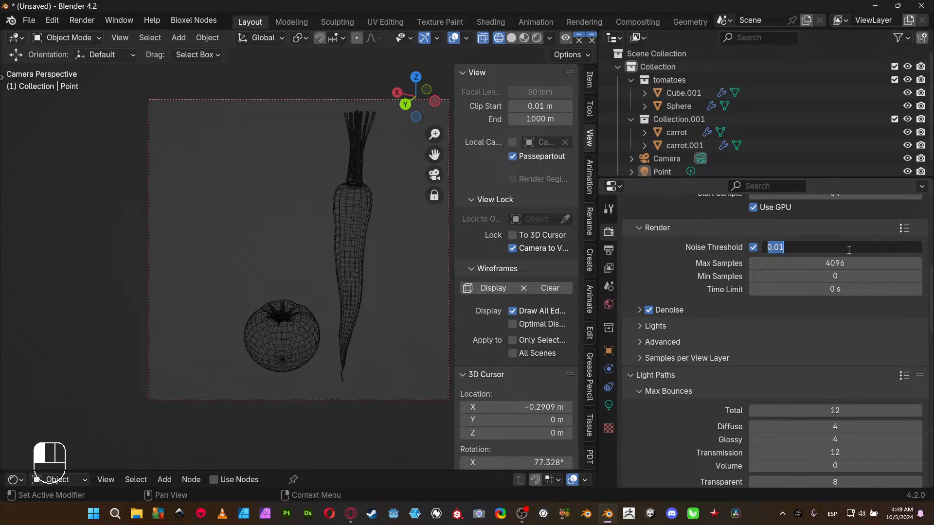
text(.74)
key(Tab)
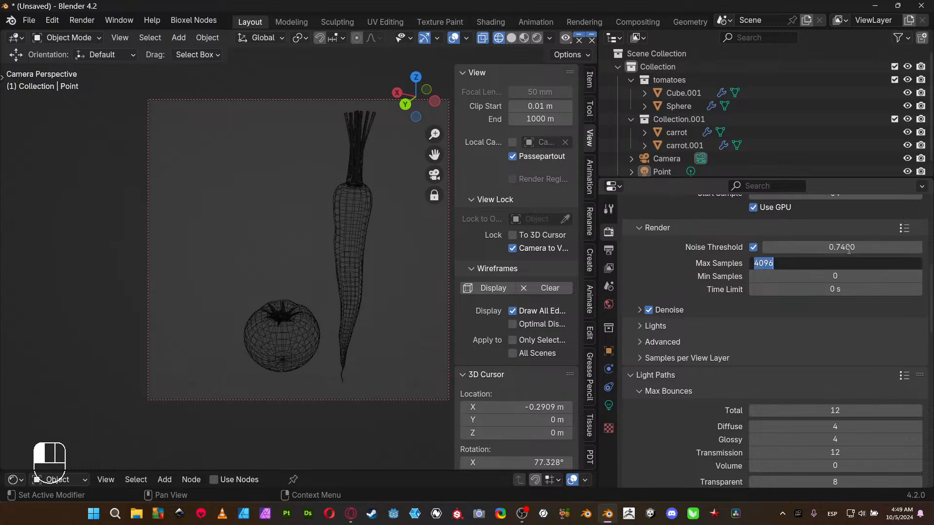
key(Tab)
text(128)
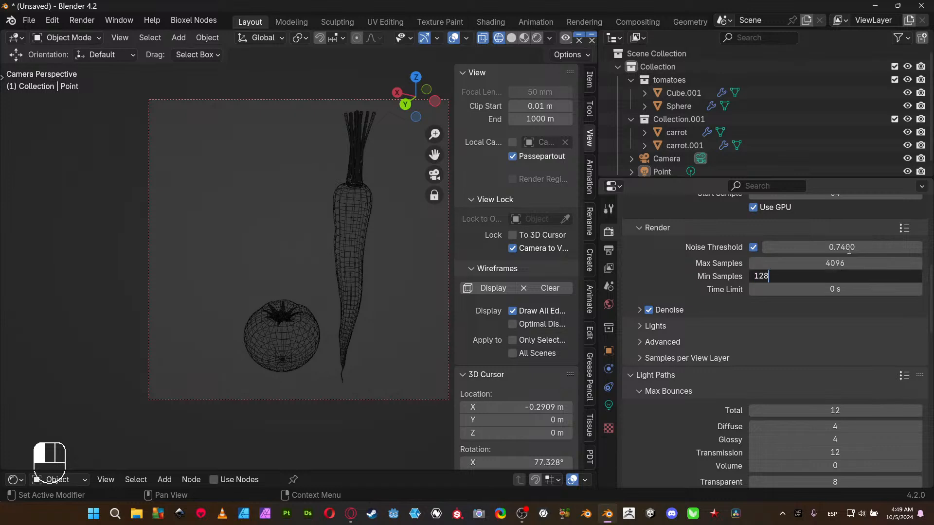
key(BackSpace)
key(BackSpace)
key(BackSpace)
text(32)
key(Return)
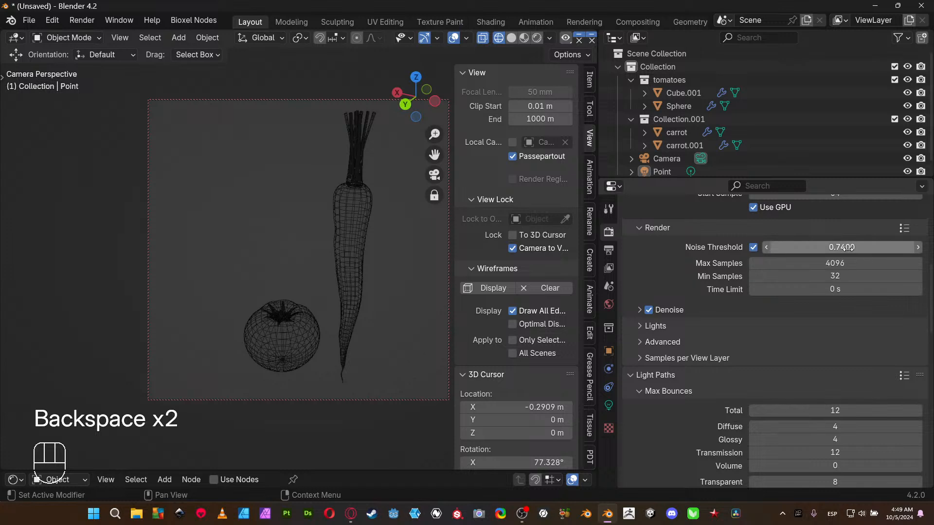
- Set the final render's maximum samples to 128 and expand its Denoise settings
click(843, 264)
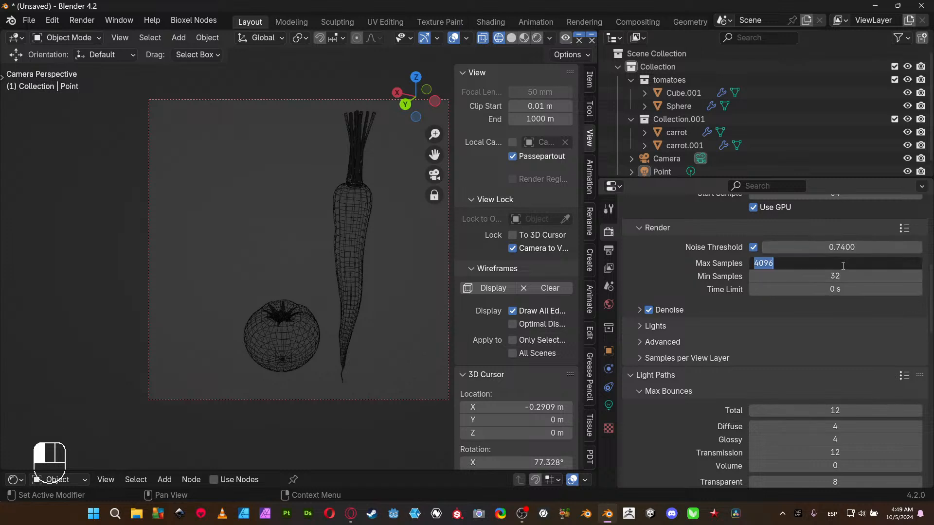
text(128)
key(Return)
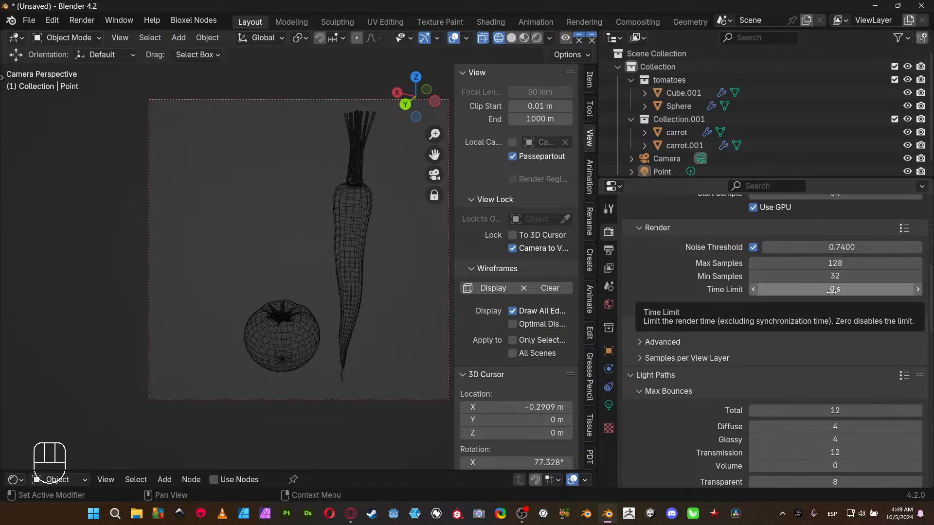
click(699, 313)
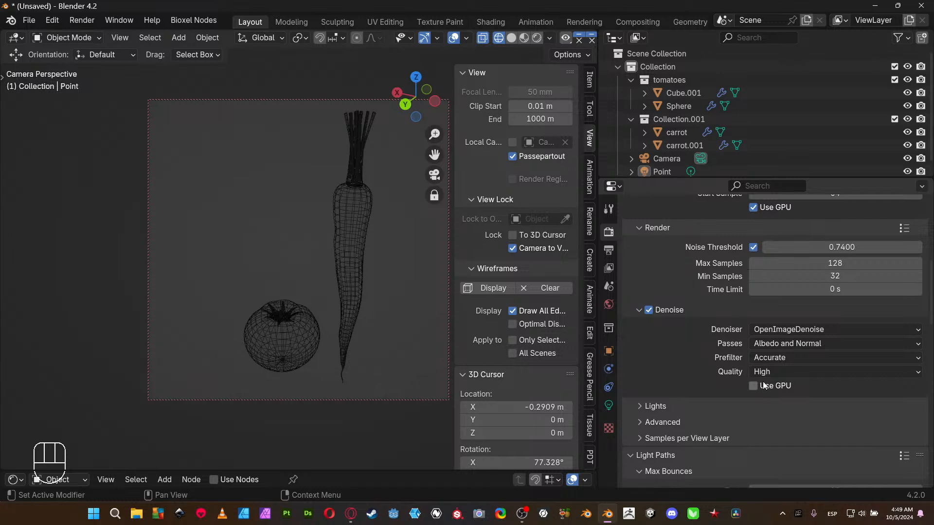
- Set the light path bounces to 6 for total, diffuse, glossy and transmission, and to 4 for transparent
scroll(765, 406, down, 5)
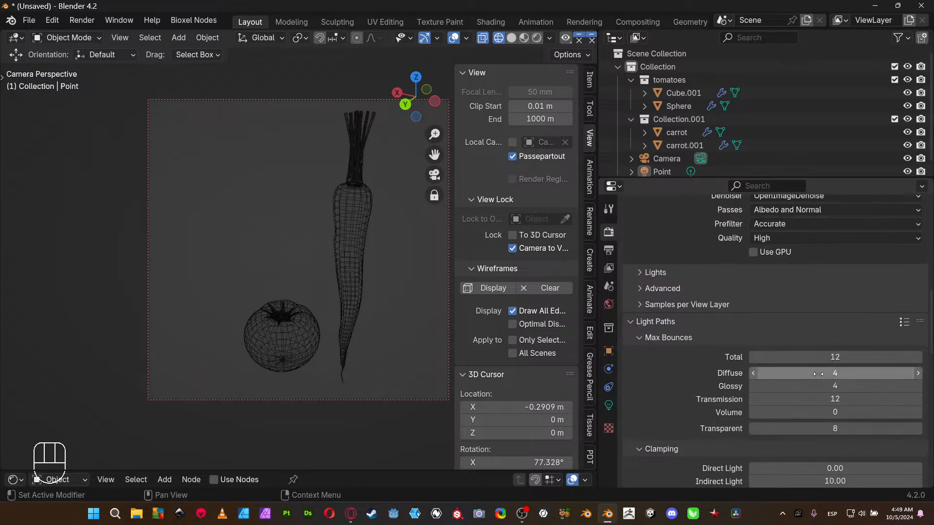
scroll(835, 357, down, 3)
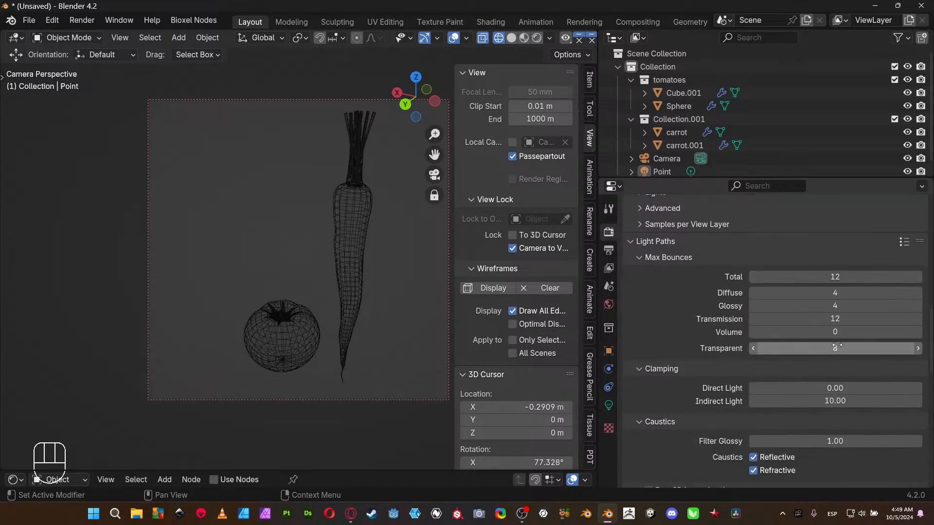
click(847, 275)
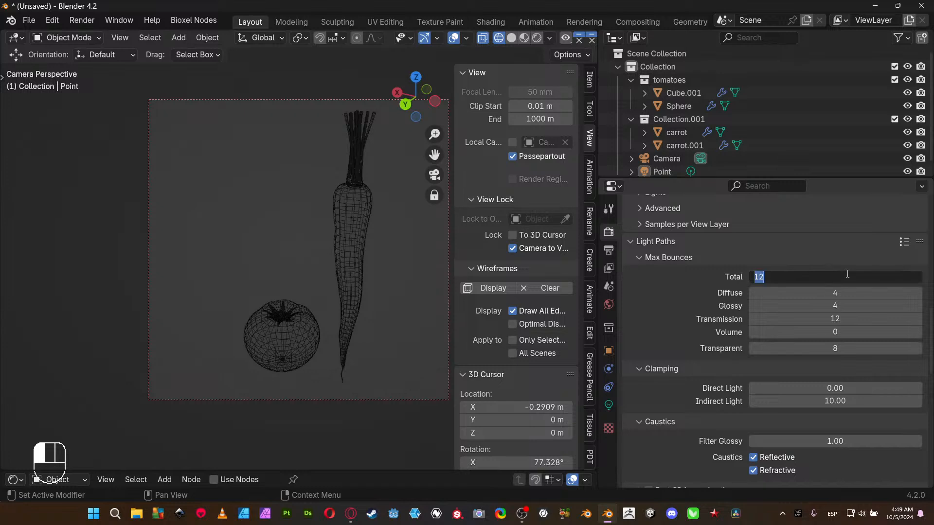
text(6)
key(Tab)
text(6)
key(Tab)
text(6)
key(Tab)
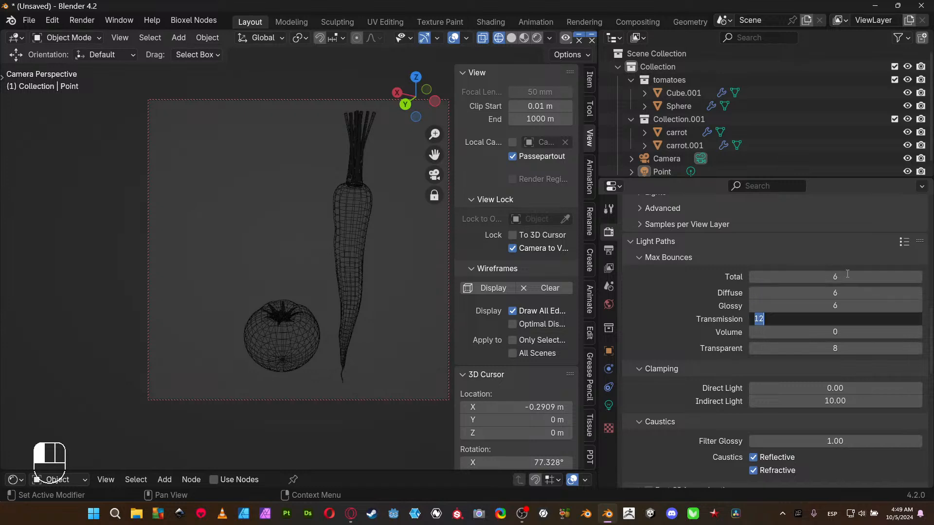
text(6)
key(Tab)
key(Tab)
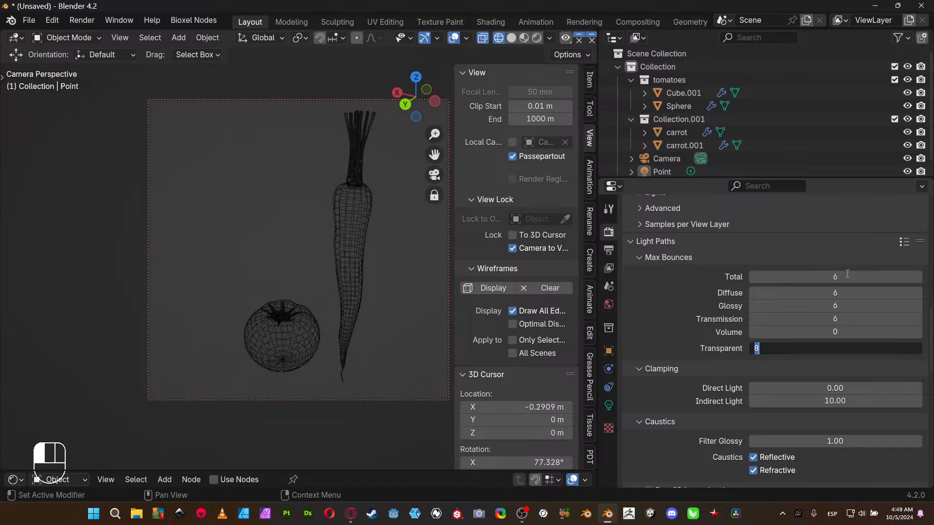
text(4)
key(Return)
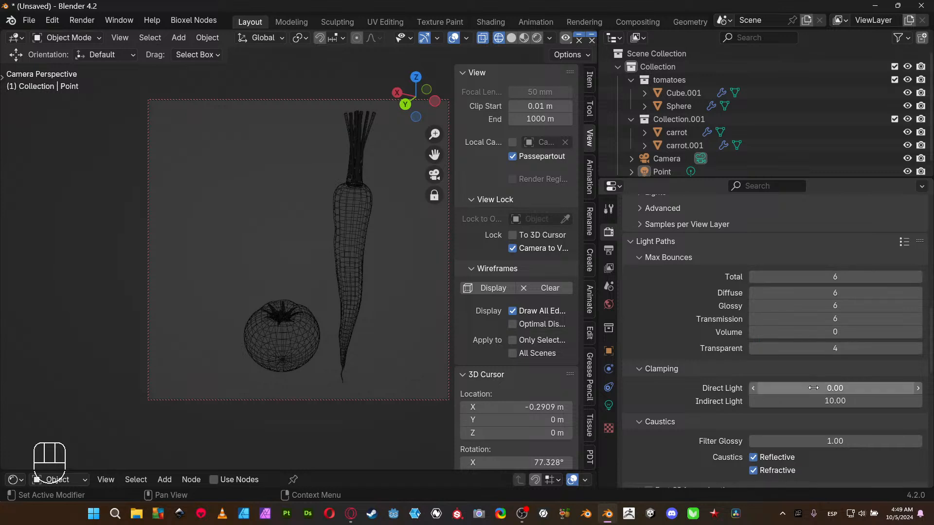
- Set both the direct and indirect light clamping to 2
mouse_move(811, 388)
mouse_down()
mouse_move(812, 402)
mouse_move(814, 388)
mouse_up()
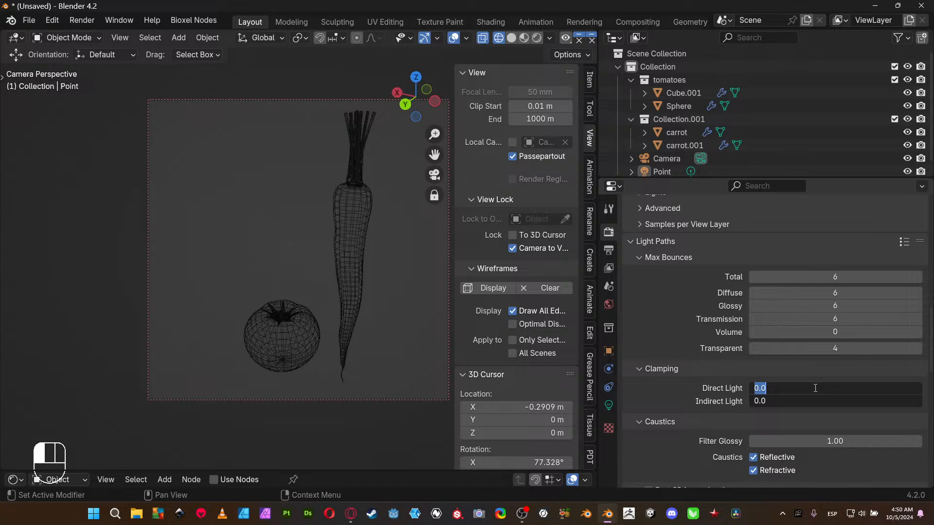
text(2)
key(Return)
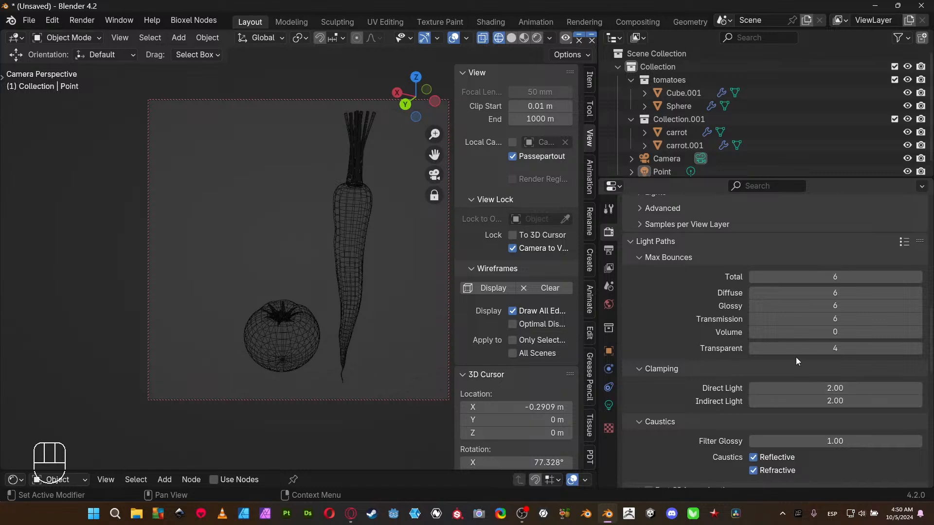
- Enable Fast GI Approximation and set its AO distance to 1 m
scroll(795, 357, down, 5)
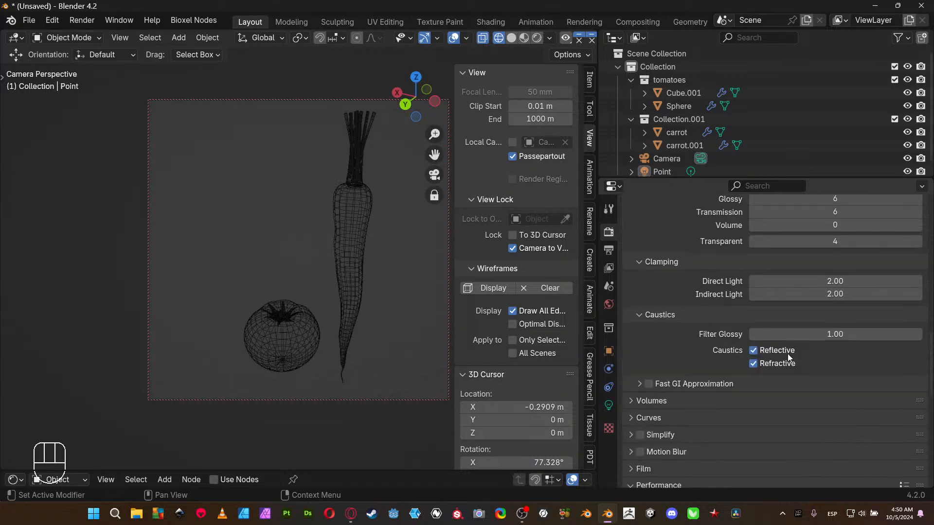
click(649, 384)
click(671, 383)
scroll(681, 389, down, 6)
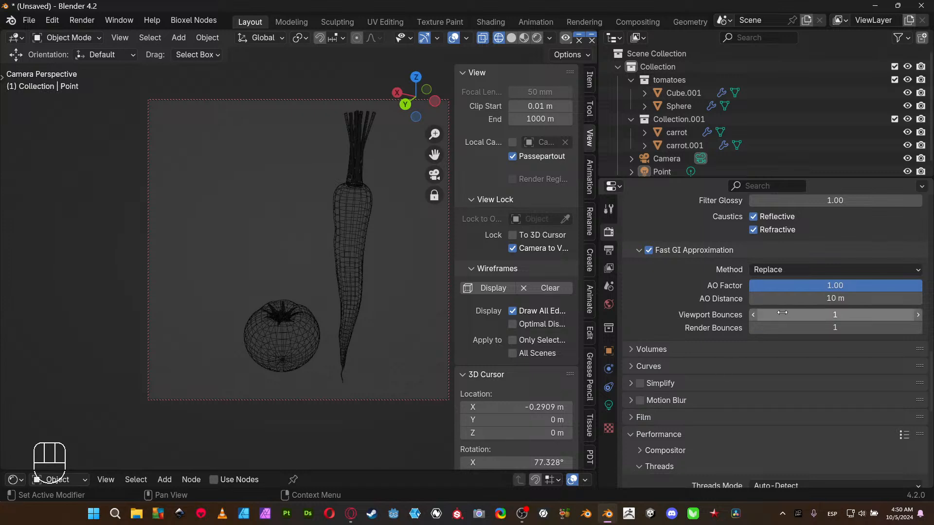
click(801, 295)
text(1)
key(Return)
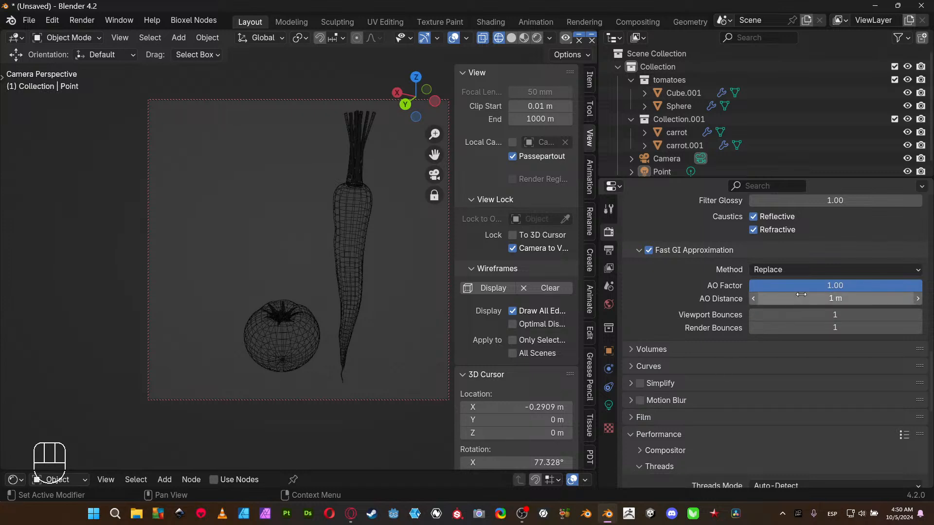
- Set the Fast GI render bounces to 64
click(818, 329)
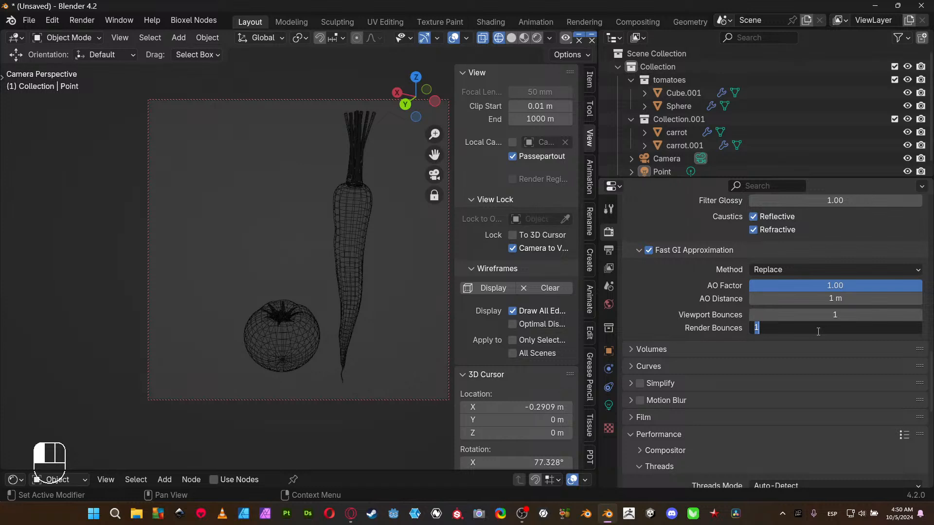
text(64)
key(Return)
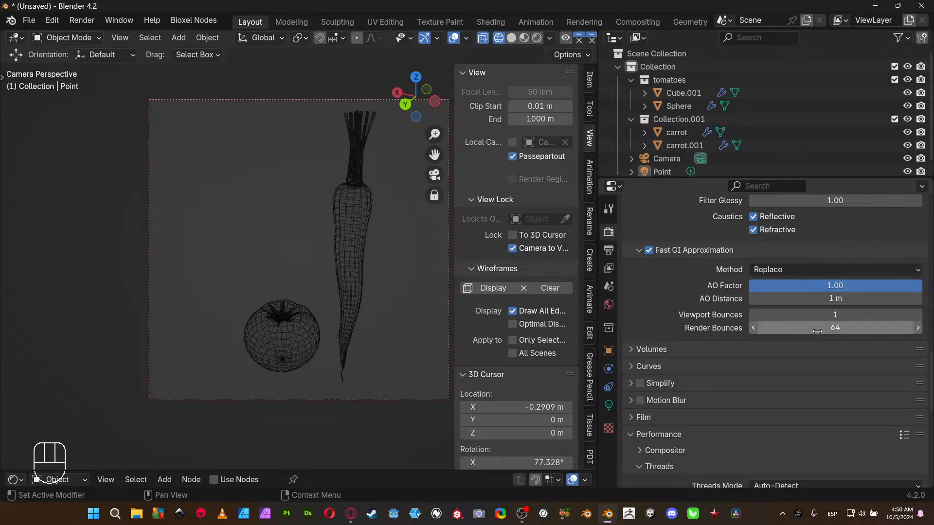
- Set the Fast GI render bounces to 8
scroll(817, 329, down, 10)
scroll(818, 329, up, 9)
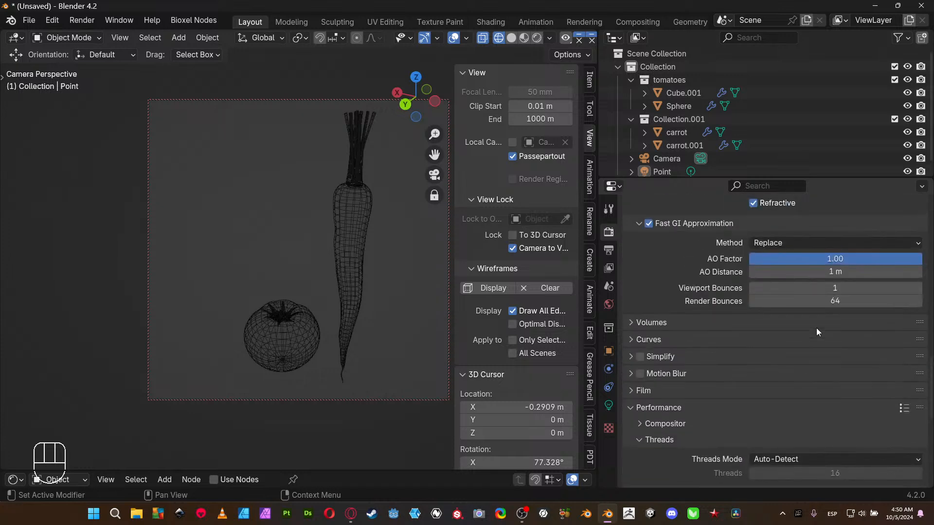
click(831, 302)
text(8)
key(Return)
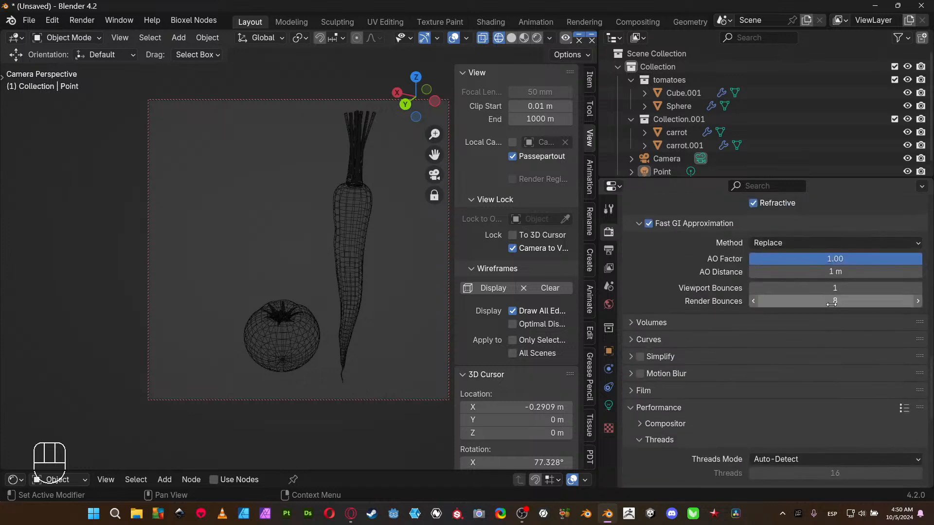
- Expand the Curves render settings, look over the performance options, and render the carrot and tomato image
scroll(784, 322, down, 9)
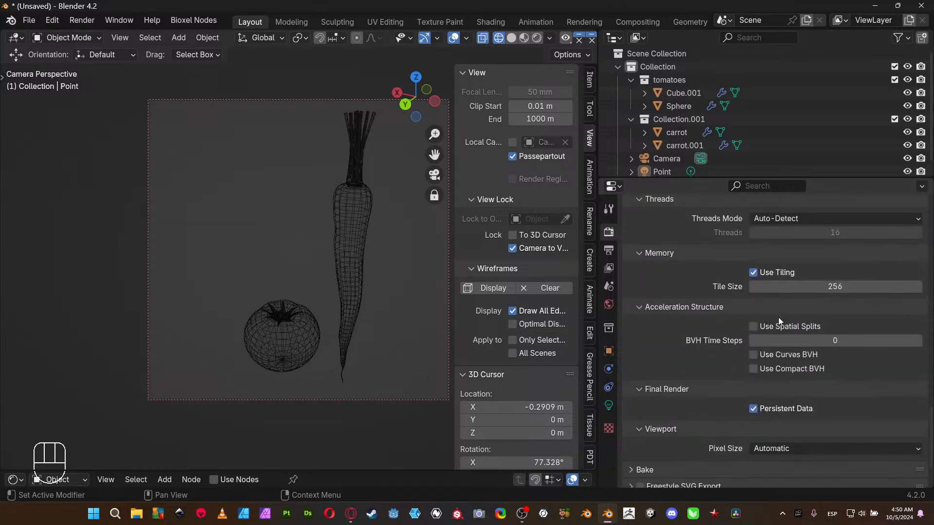
scroll(732, 311, up, 4)
click(675, 205)
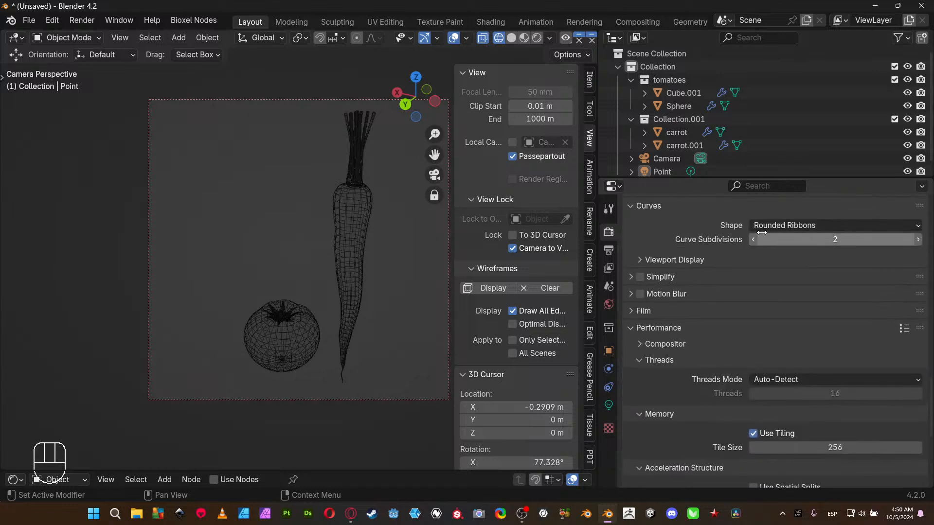
scroll(766, 321, down, 10)
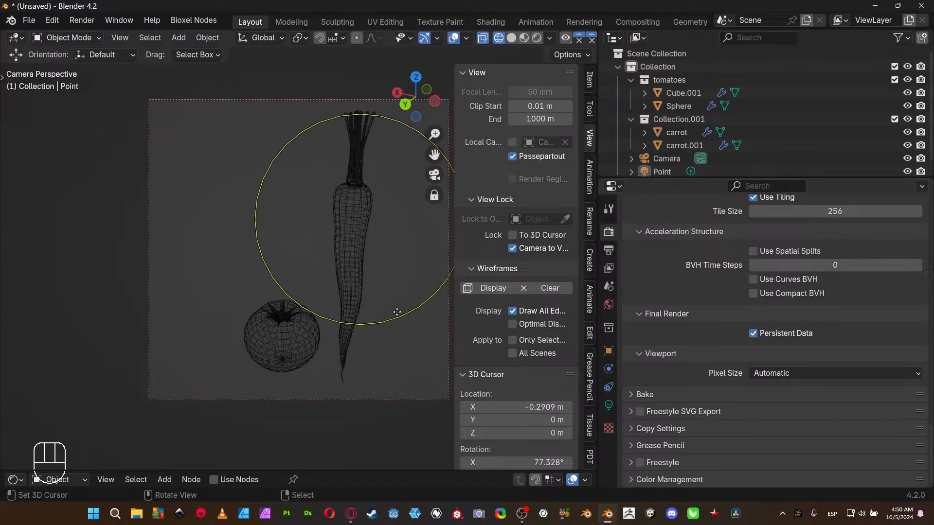
key(F12)
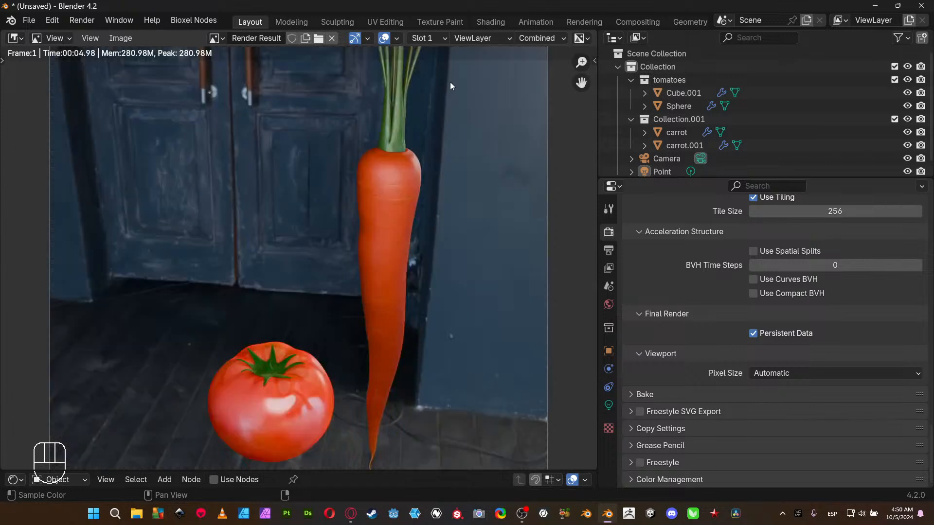
middle_drag(414, 223, 389, 226)
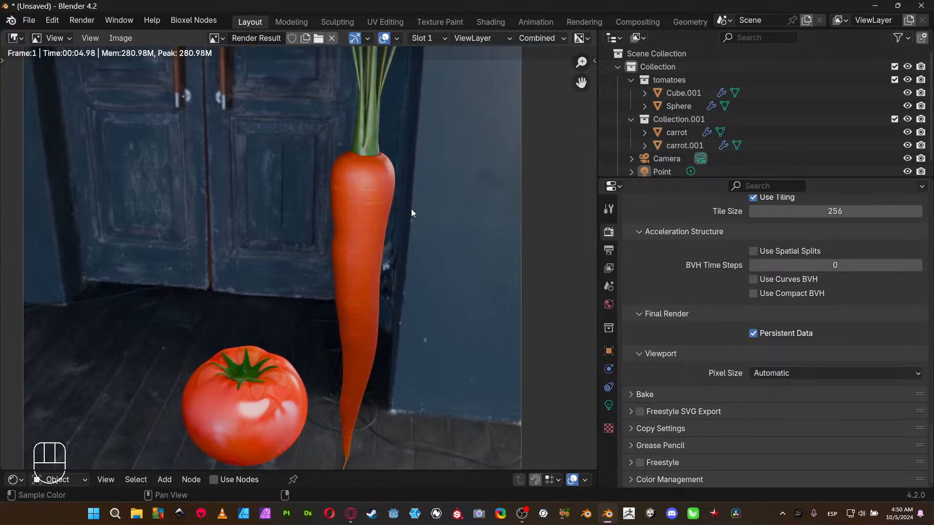
- Set the output resolution scale to 200%
click(609, 250)
scroll(776, 278, up, 10)
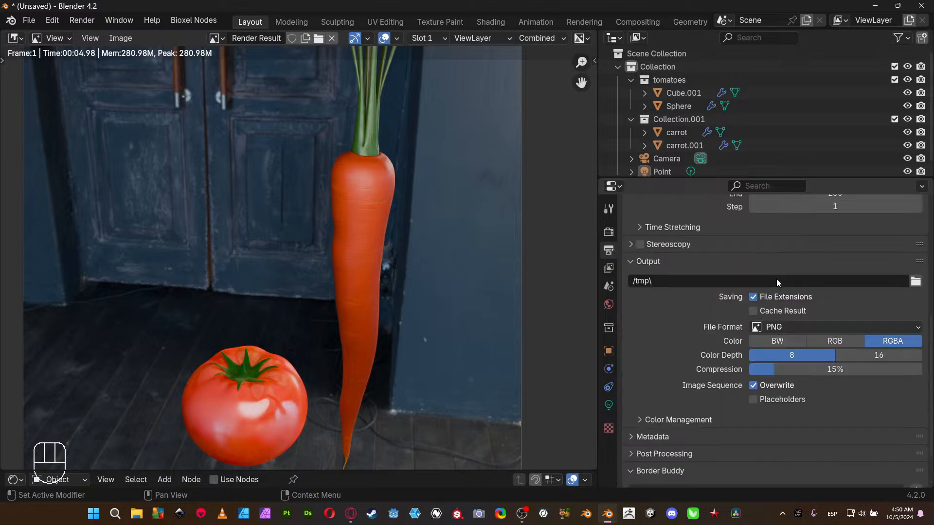
double_click(849, 275)
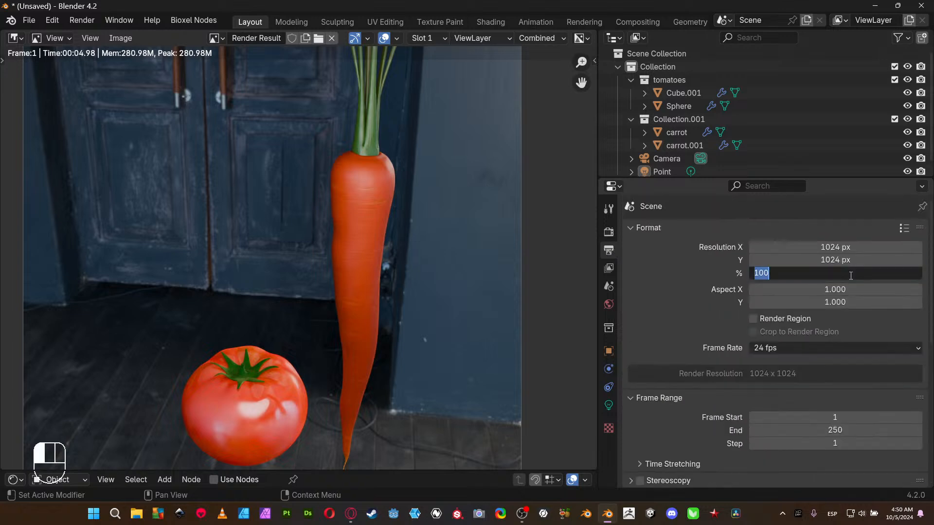
text(200)
key(Return)
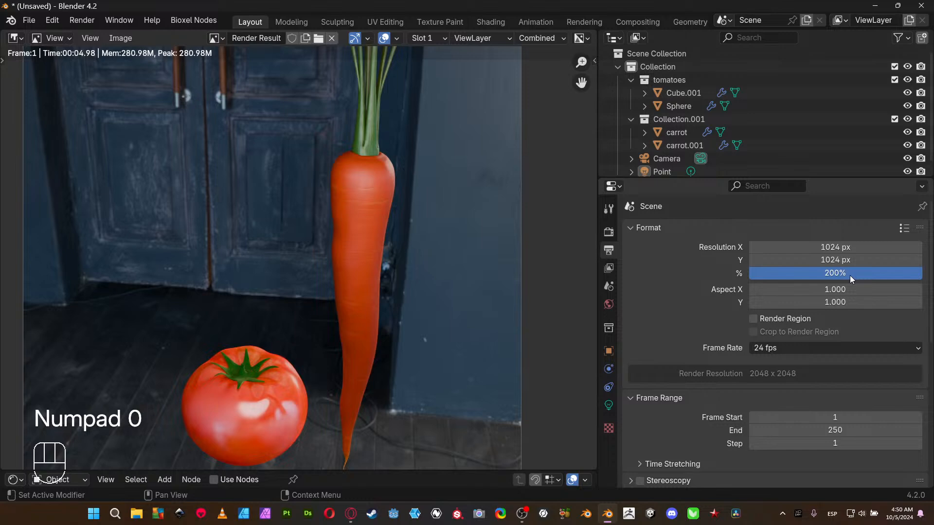
- Render the image again and inspect the tomato and carrot in a maximized render view at 1:1 zoom
key(F12)
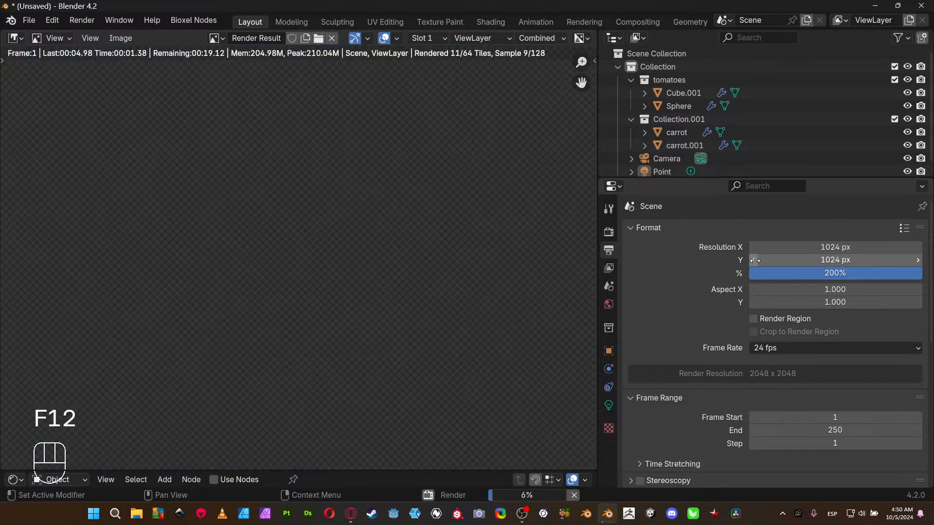
key(ctrl+space)
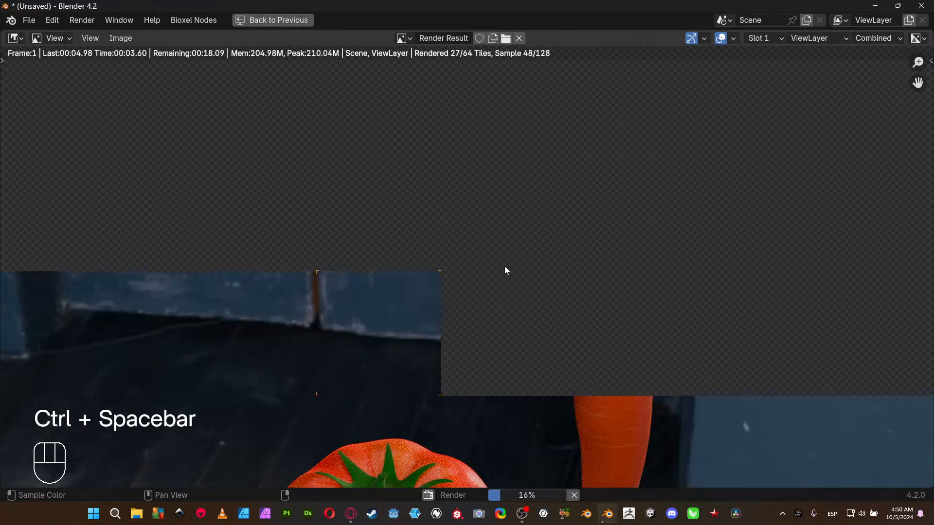
middle_drag(505, 271, 498, 194)
scroll(495, 180, up, 2)
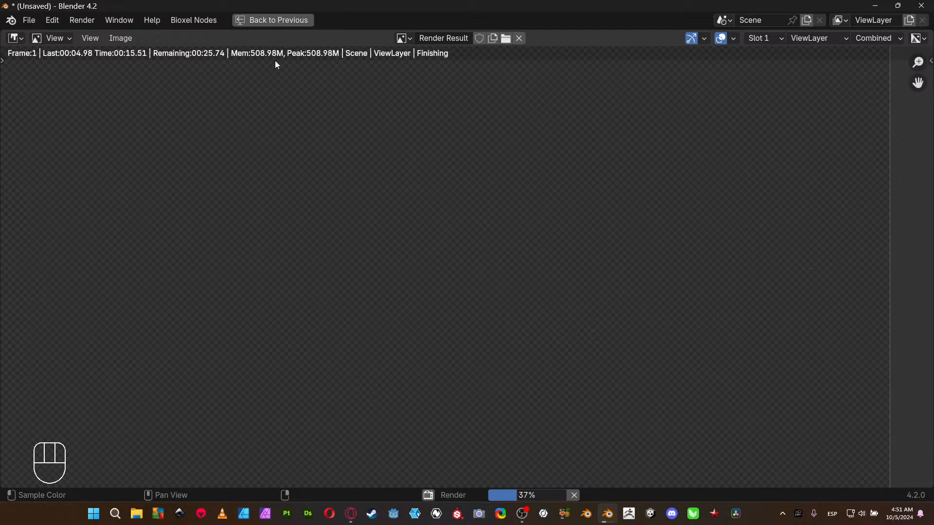
key(KP_1)
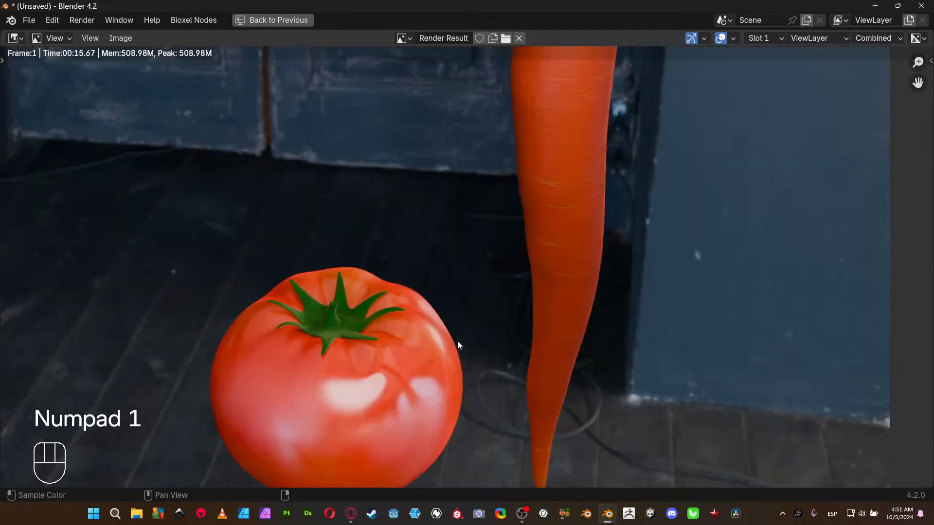
- Examine the carrot's stems and upper body in the render result, and close the render view
middle_drag(533, 202, 384, 517)
middle_drag(426, 100, 420, 216)
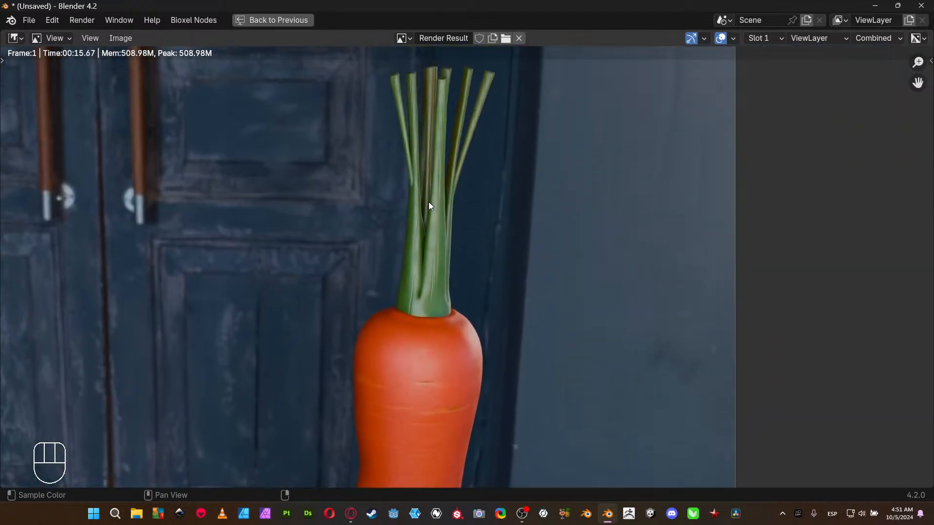
key(Escape)
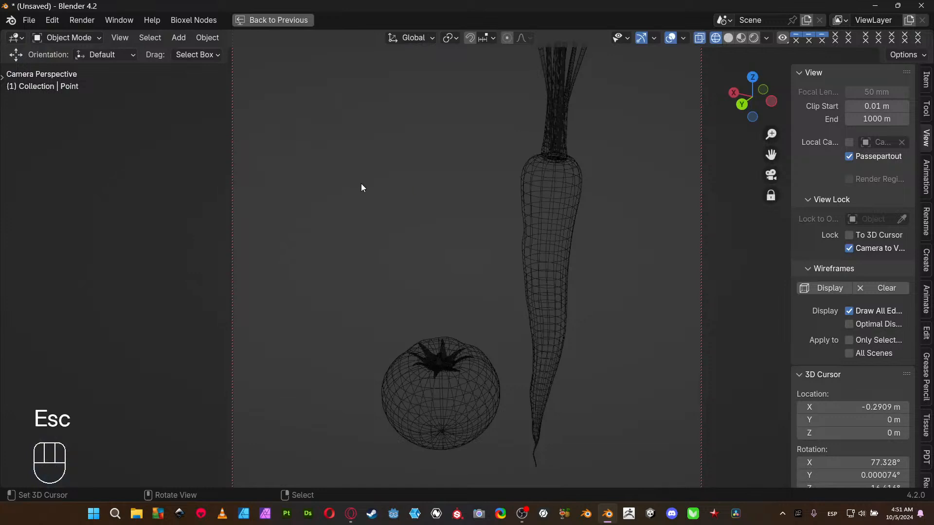
- Select the carrot's green stems and enlarge the shader editor to show the Color Ramp feeding their material's roughness
click(563, 114)
key(ctrl+space)
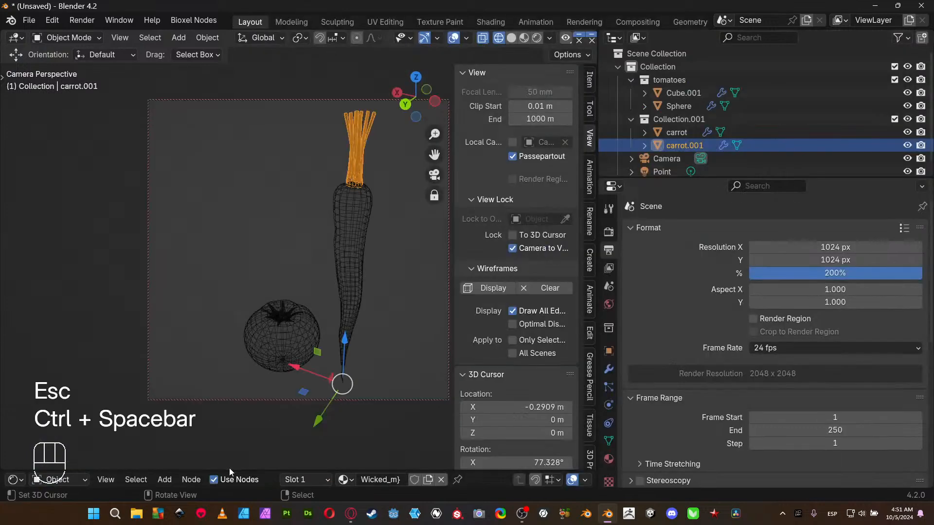
drag(229, 468, 229, 227)
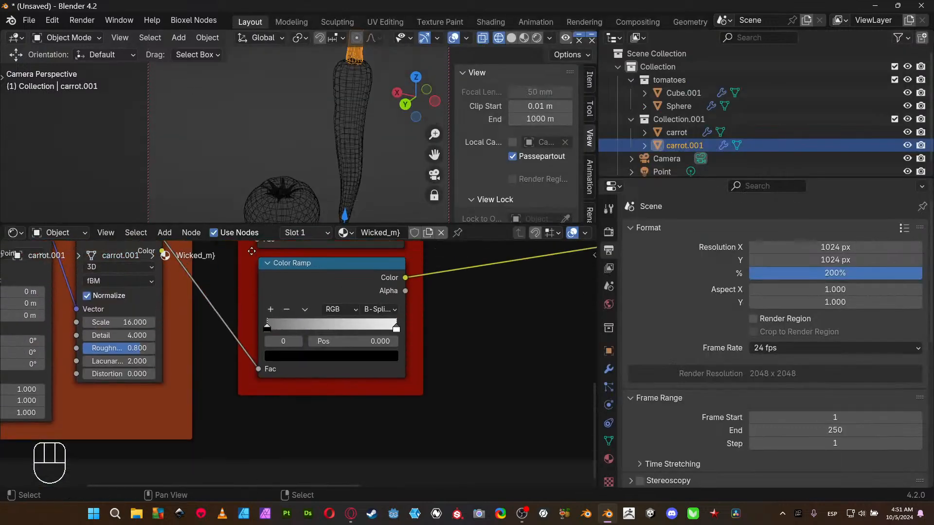
scroll(326, 280, down, 5)
middle_drag(361, 288, 300, 432)
middle_drag(348, 392, 60, 352)
scroll(238, 388, up, 5)
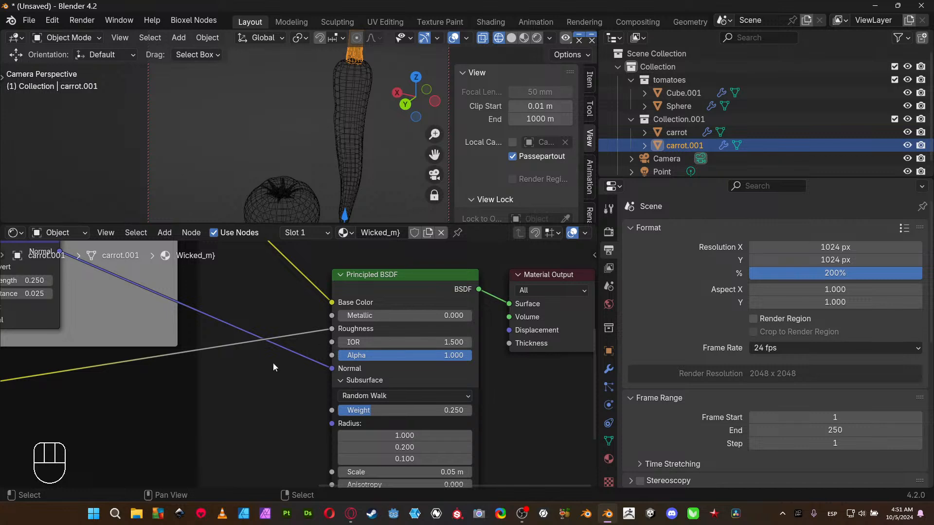
middle_drag(274, 429, 594, 359)
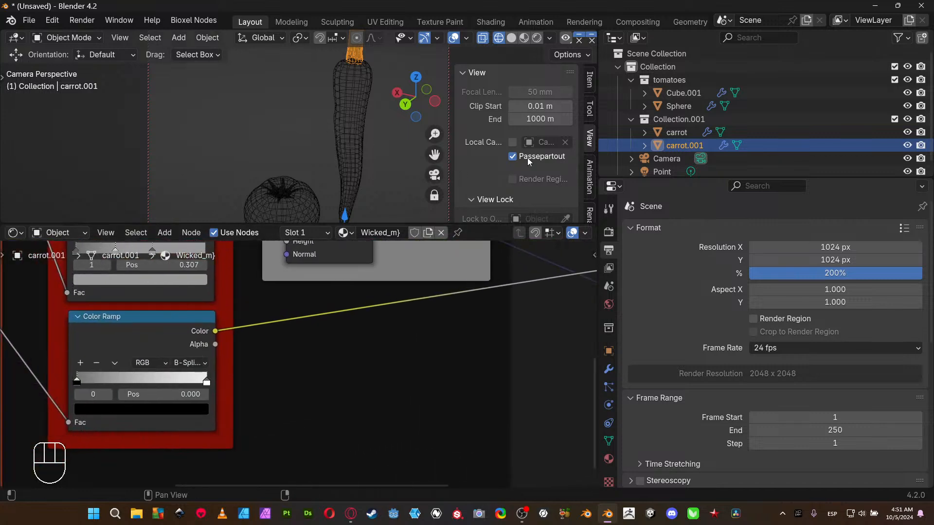
- Turn off the Camera to View lock and frame the carrot's stems closely in the camera view
scroll(529, 165, down, 5)
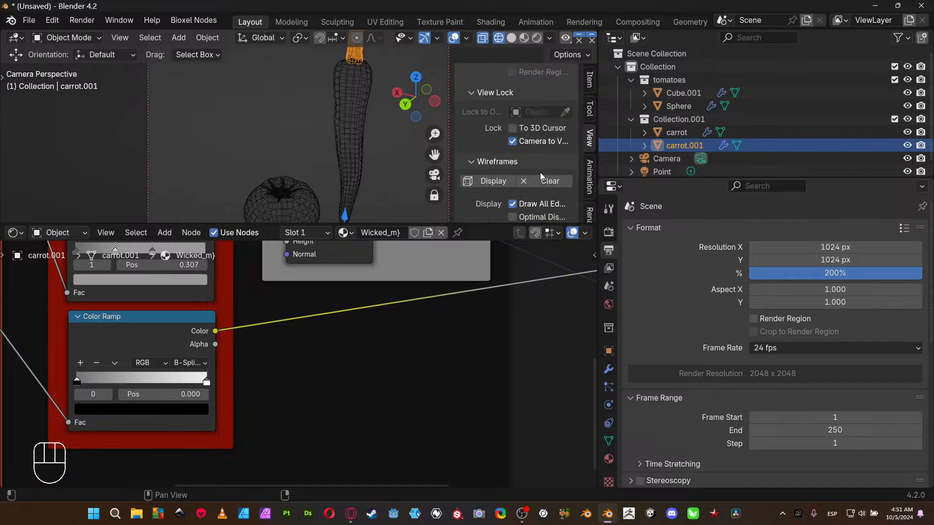
scroll(541, 176, down, 4)
scroll(532, 174, up, 4)
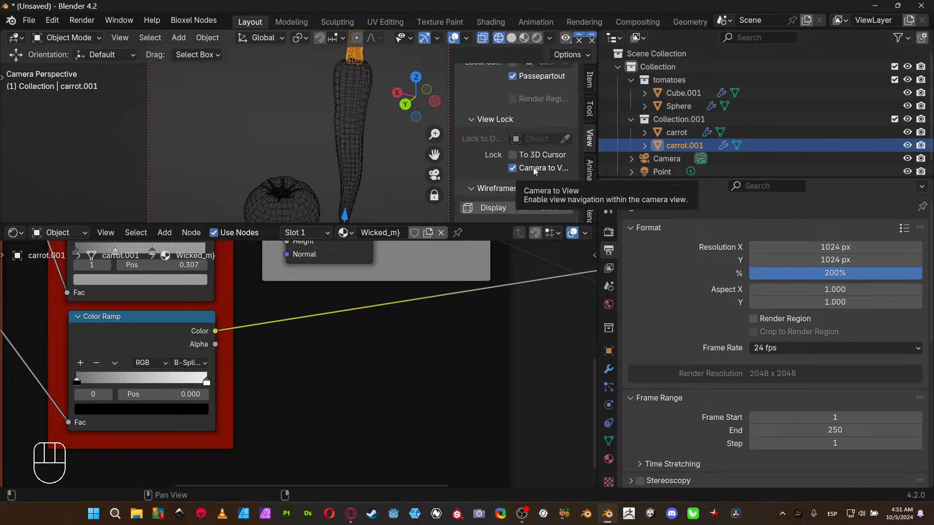
mouse_move(355, 132)
shift+middle_down()
mouse_move(326, 164)
mouse_move(297, 62)
shift+middle_up()
scroll(310, 123, up, 4)
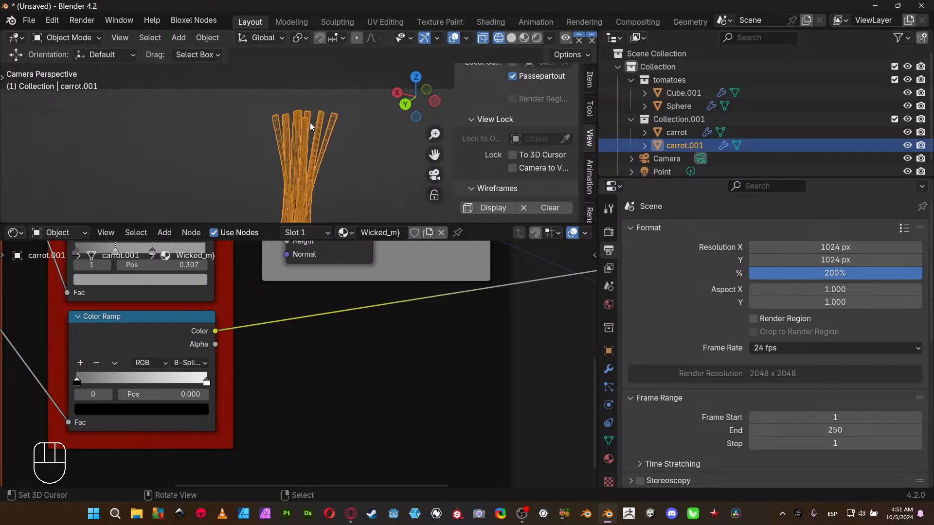
- Set the roughness Color Ramp's white stop to position 0.565 while previewing the stems in rendered shading, and return to wireframe
key(shift+z)
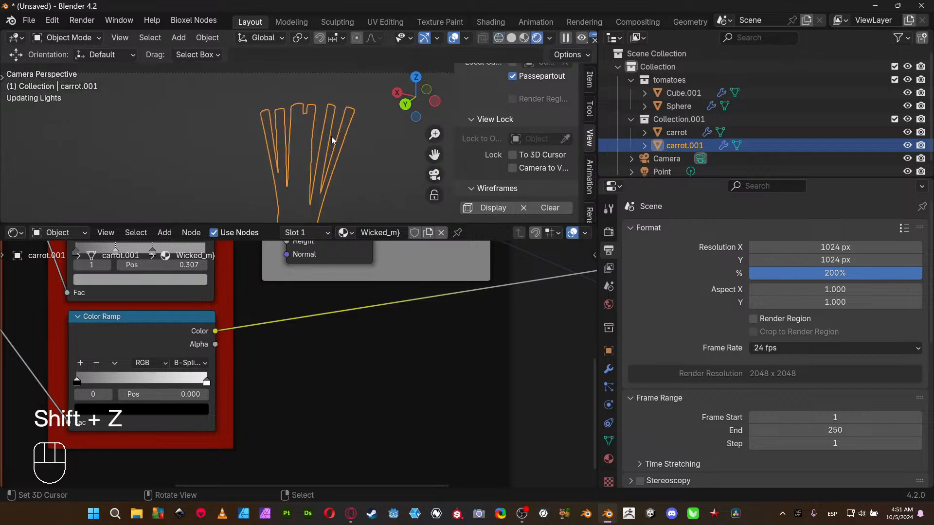
shift+middle_drag(352, 170, 349, 103)
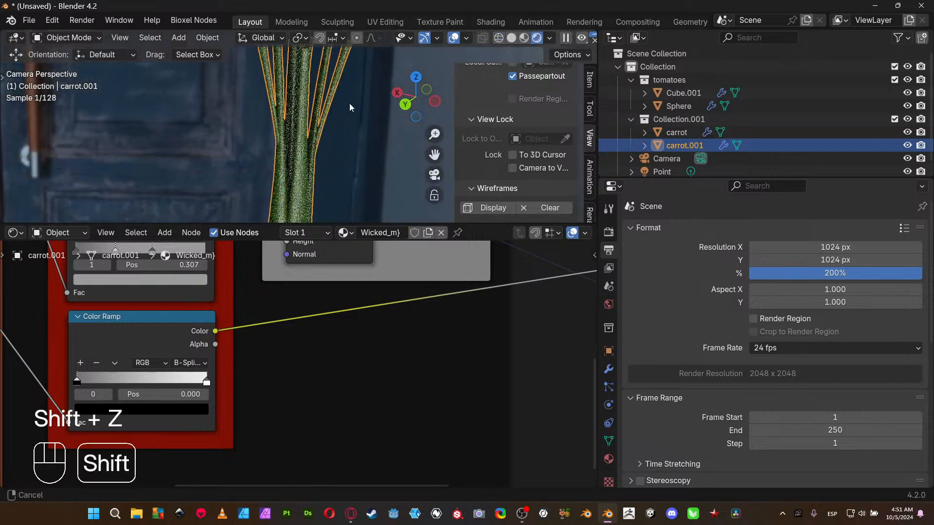
drag(160, 382, 147, 388)
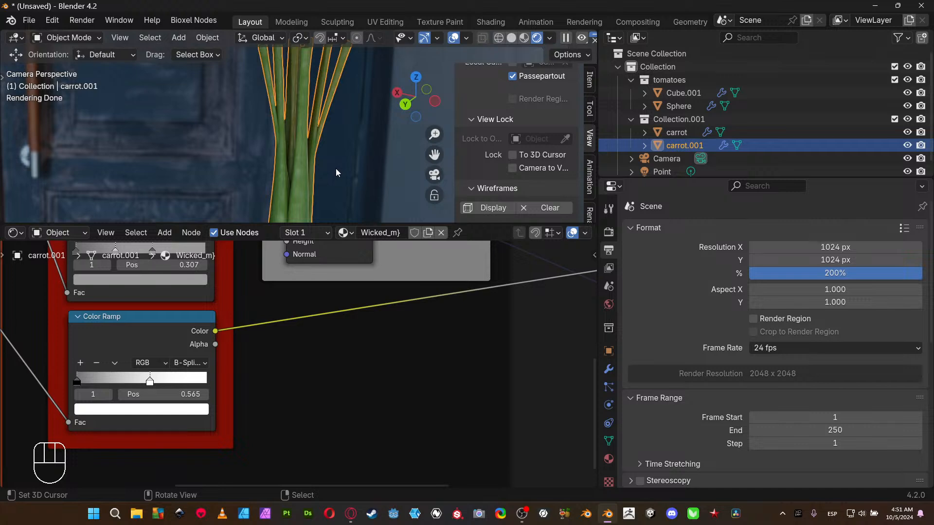
key(shift+z)
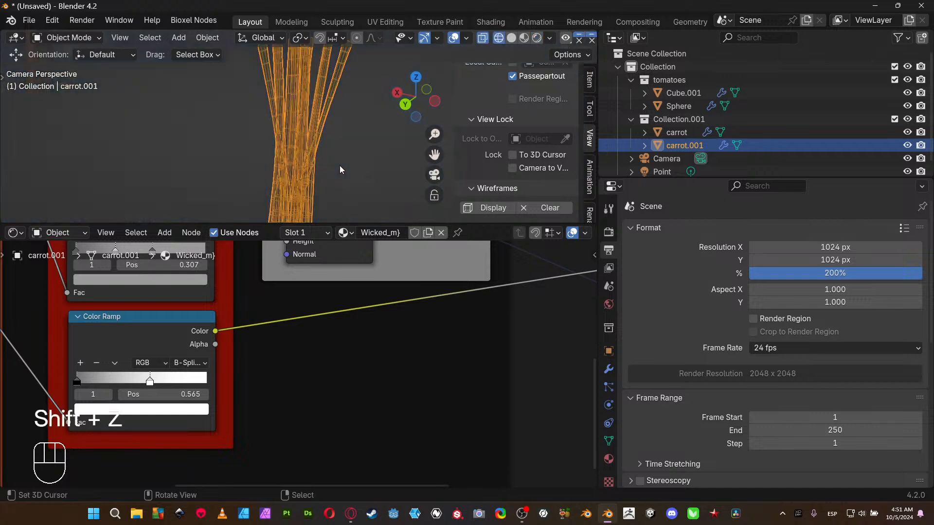
- Render the image again and inspect the carrot and tomato in a maximized view at 1:1 zoom
key(F12)
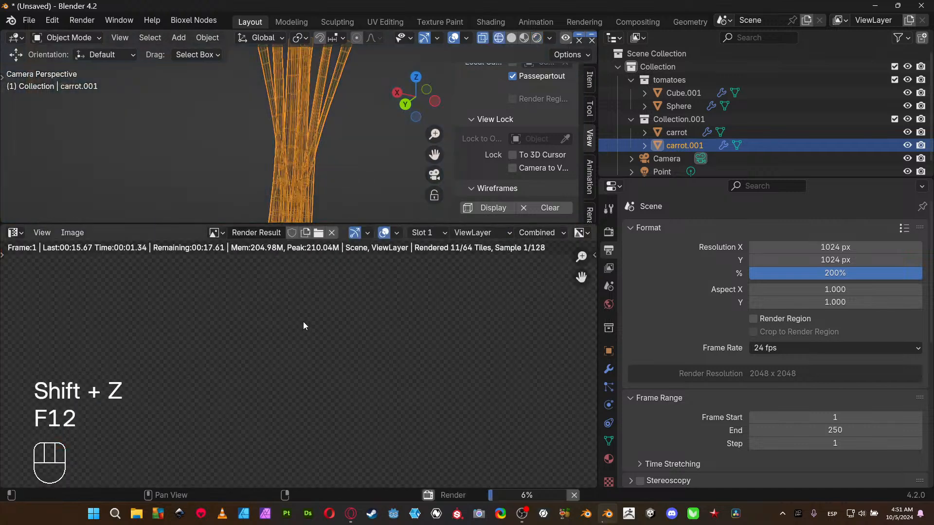
key(ctrl+space)
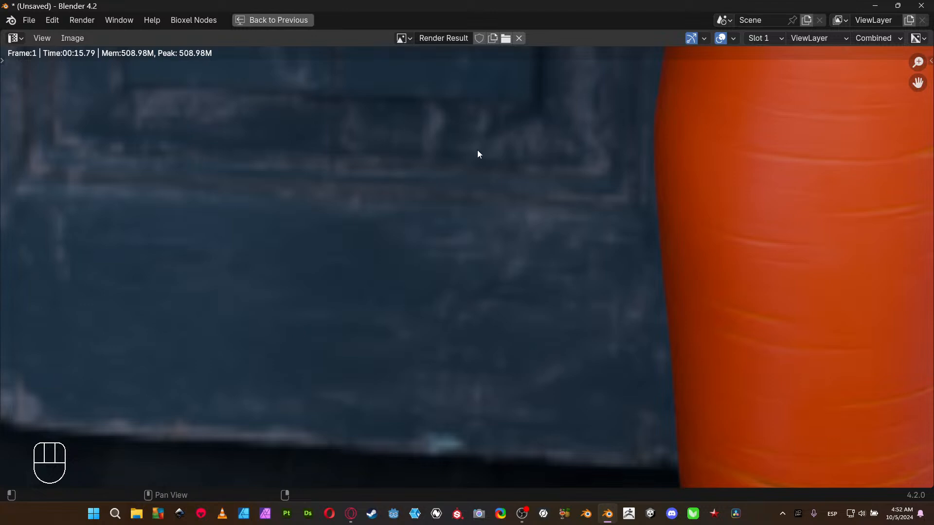
key(KP_1)
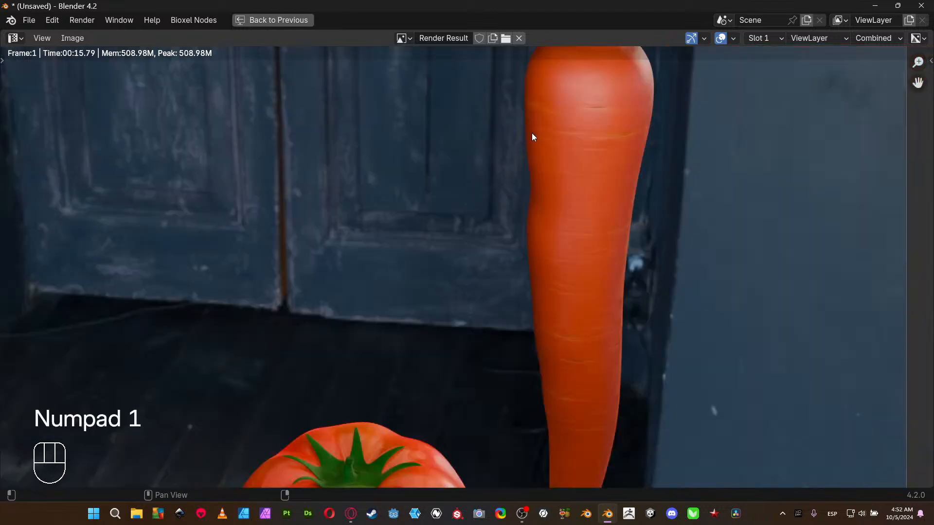
middle_drag(532, 132, 442, 277)
middle_drag(475, 242, 584, 82)
middle_drag(482, 270, 449, 106)
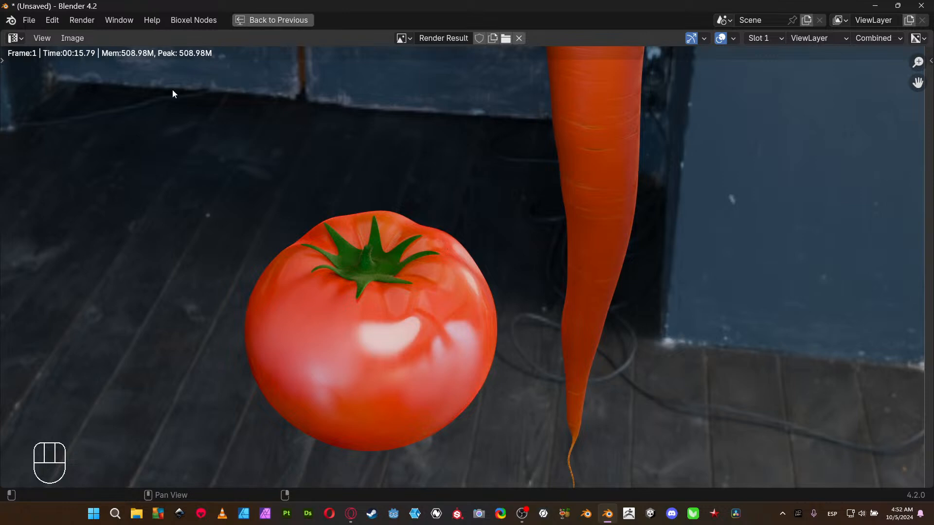
- Switch the maximized render view to the Compositor and enable compositing nodes for the scene
click(16, 39)
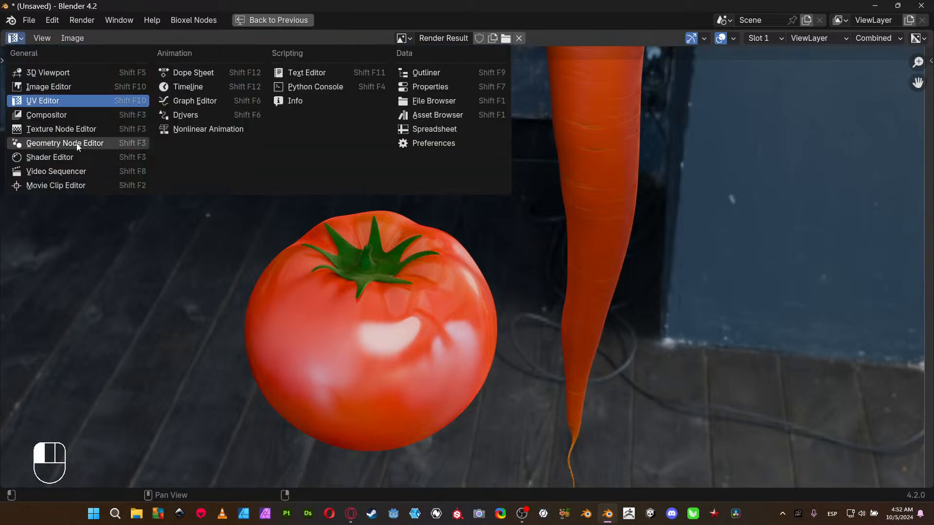
click(59, 116)
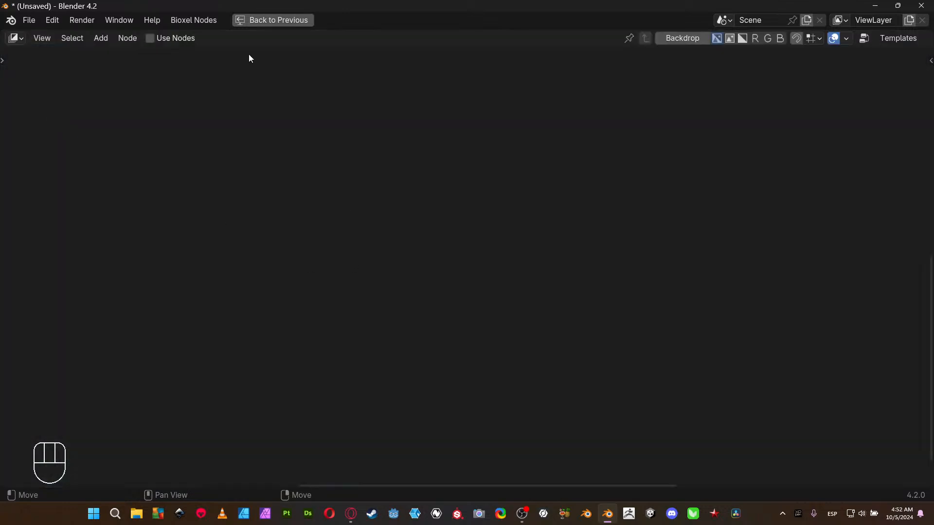
click(160, 38)
key(Home)
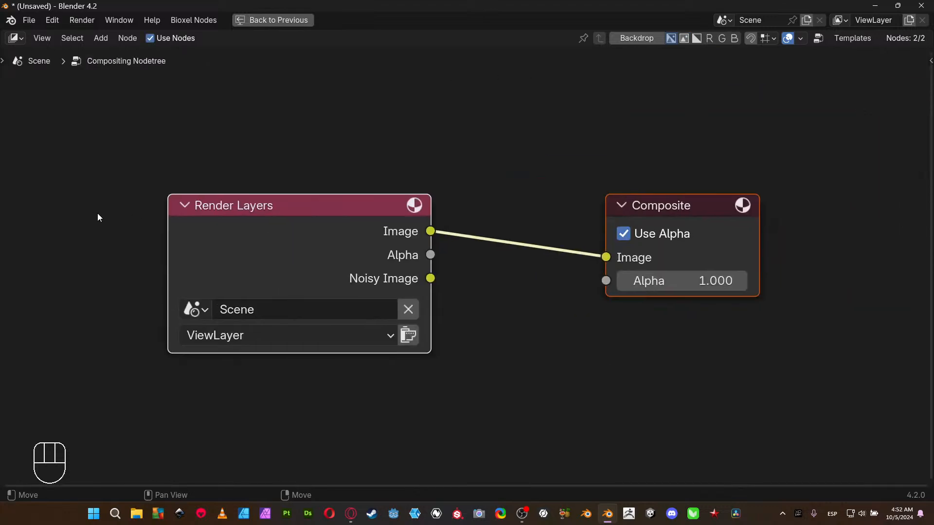
- Enable the compositor backdrop, connect a Viewer node to the Render Layers image, and fit the backdrop to the view
click(645, 39)
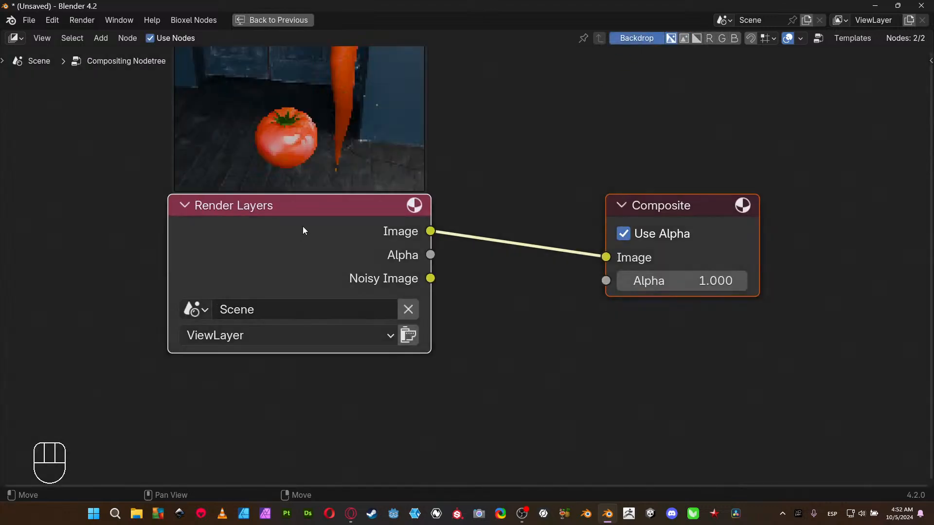
ctrl+shift+click(293, 239)
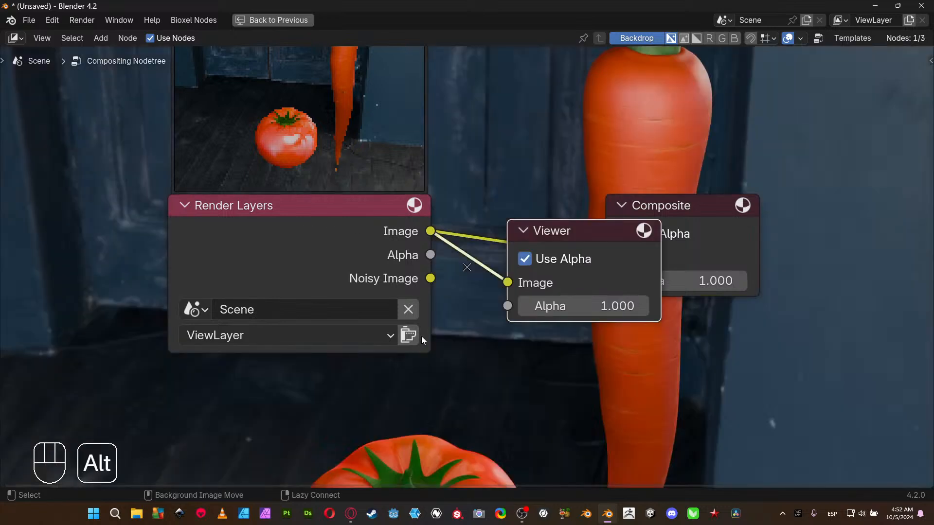
key(alt+Home)
scroll(444, 232, down, 4)
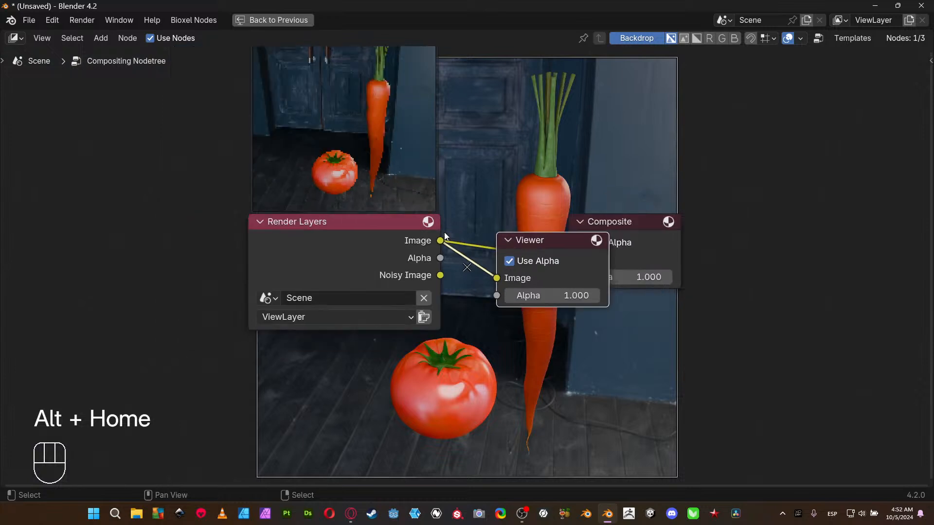
- Hide the node previews and move the Render Layers and Composite nodes aside to clear the backdrop
click(799, 40)
click(778, 146)
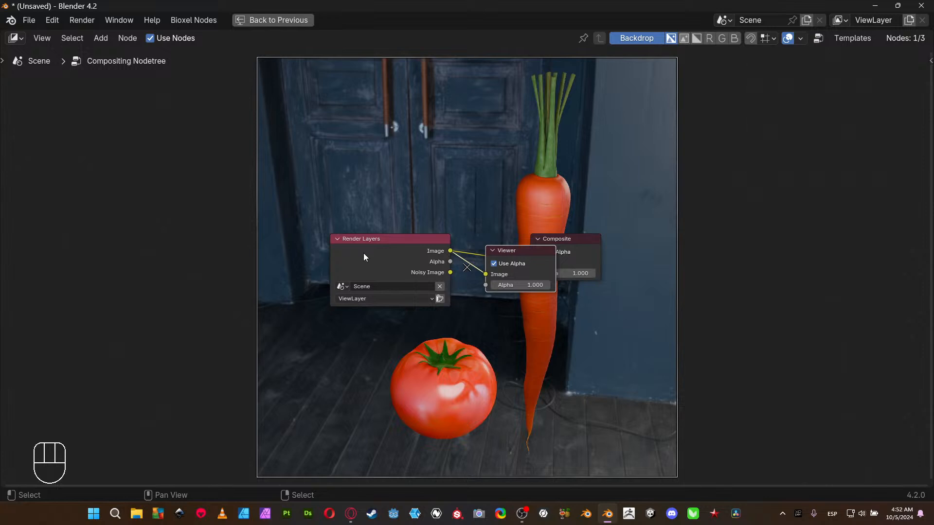
drag(363, 253, 265, 221)
drag(567, 242, 2, 126)
- Insert a Color Balance node between the Render Layers image output and the Viewer node
key(shift+a)
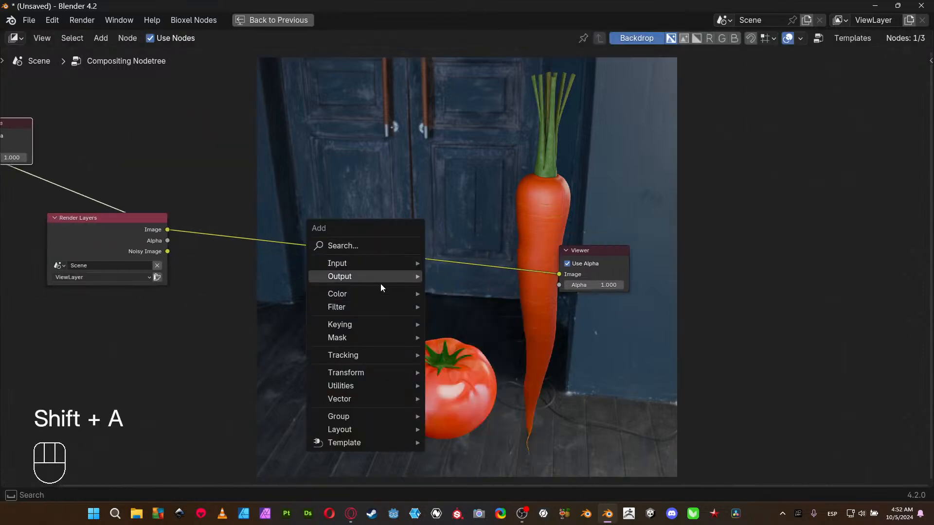
mouse_move(419, 294)
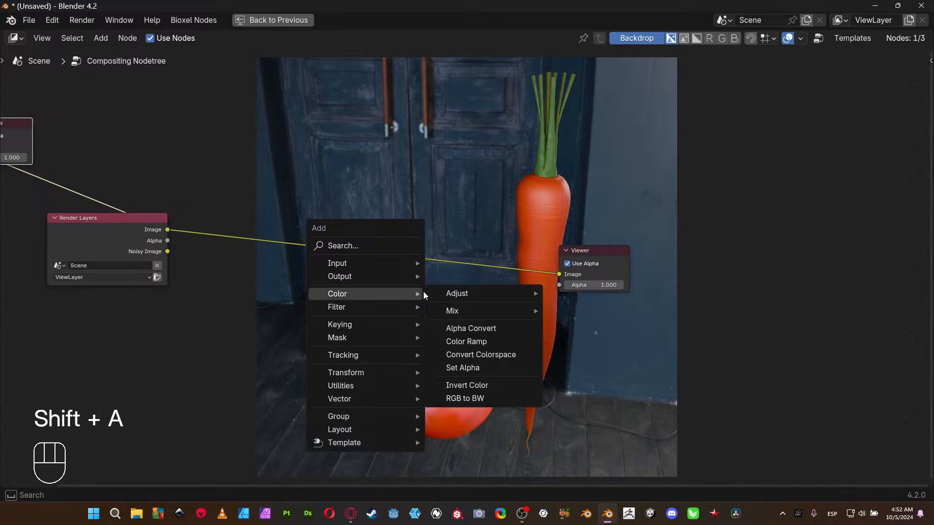
mouse_move(491, 294)
click(584, 307)
click(252, 229)
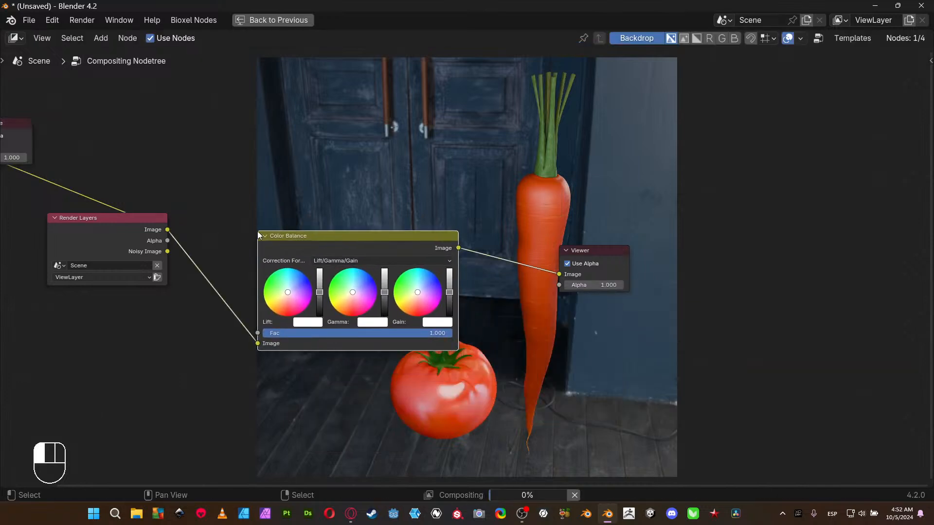
- Raise the Color Balance gain brightness moderately and slightly lower the lift and gamma brightness
scroll(531, 348, up, 6)
middle_drag(531, 349, 452, 253)
scroll(362, 288, up, 3)
middle_drag(393, 276, 477, 267)
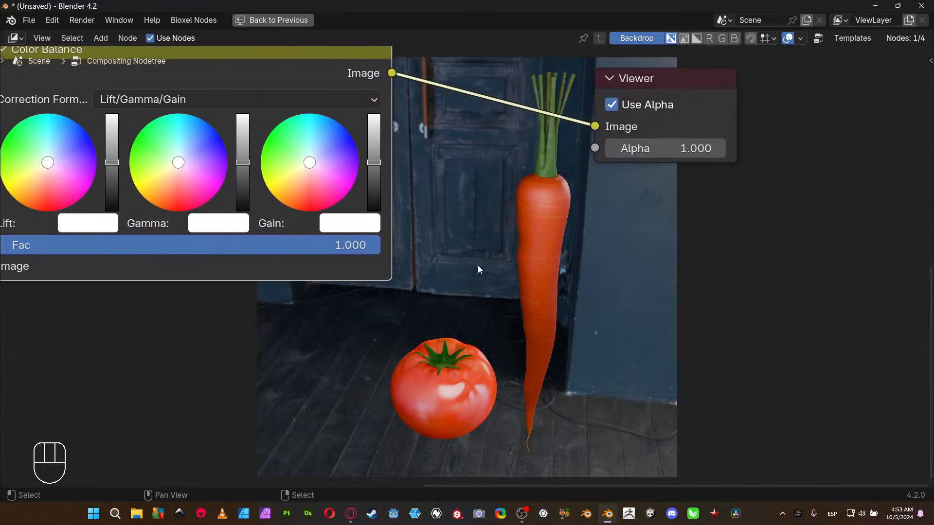
middle_drag(404, 206, 419, 198)
shift+drag(392, 166, 391, 151)
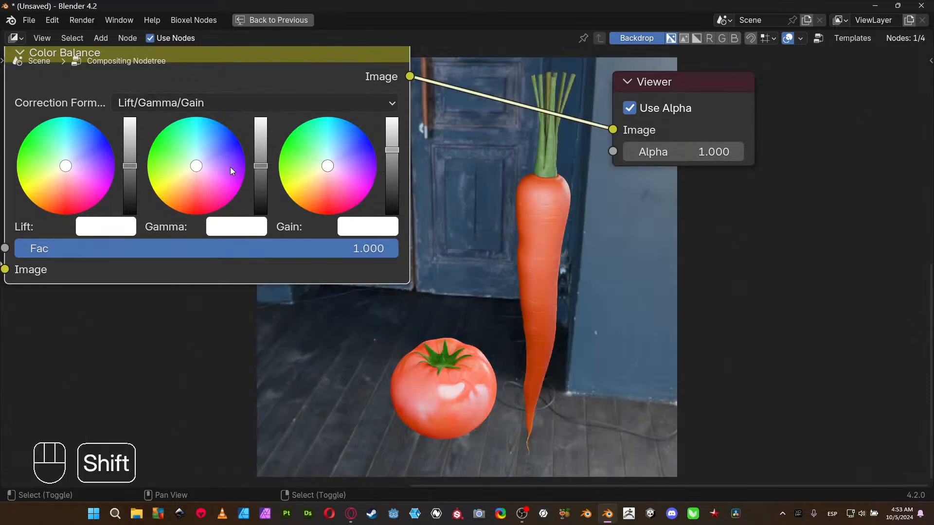
shift+drag(131, 168, 133, 167)
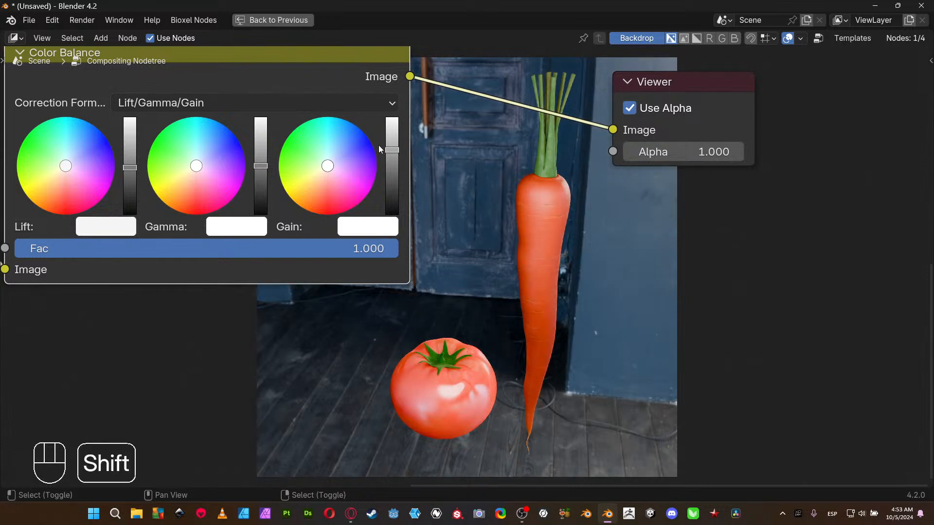
shift+click(398, 153)
shift+drag(393, 150, 393, 153)
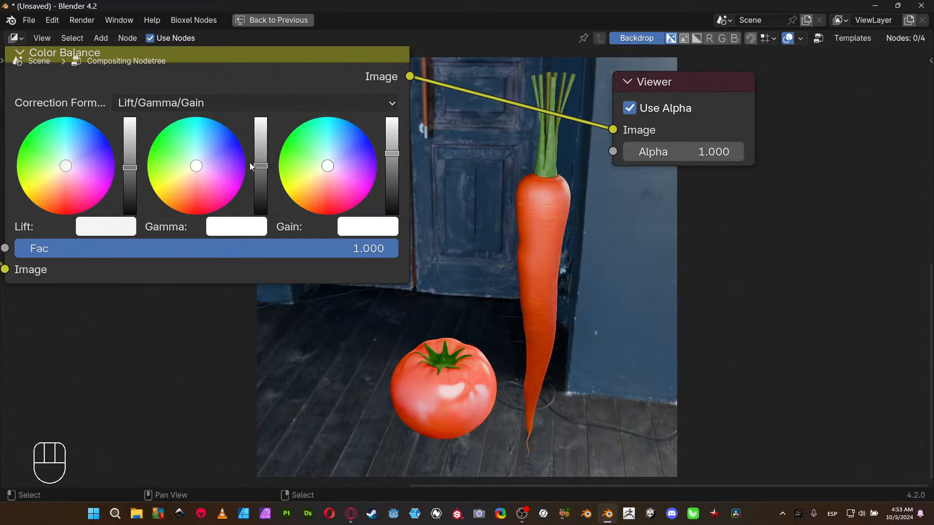
shift+drag(258, 165, 261, 171)
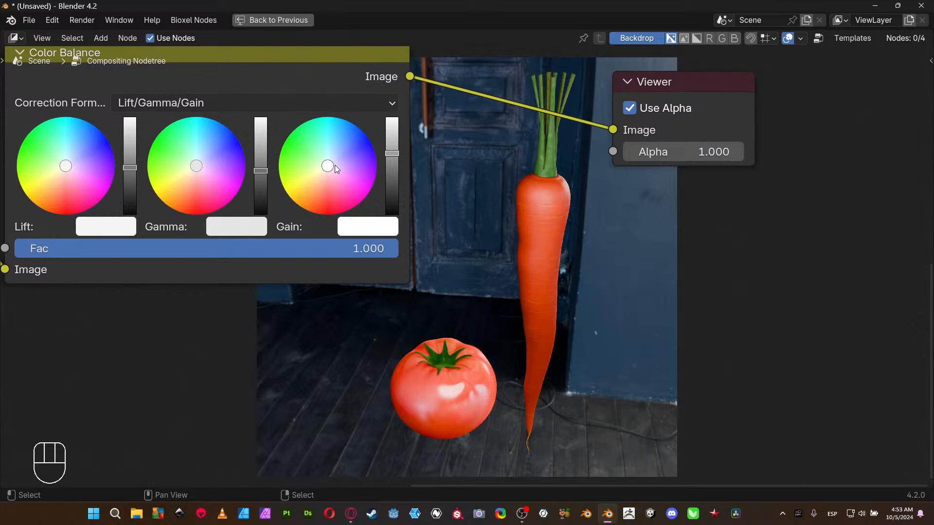
- Tint the Color Balance gain and lift slightly toward blue and the gamma slightly toward warm red-orange
mouse_move(334, 165)
mouse_down()
mouse_move(333, 150)
mouse_move(324, 178)
mouse_move(330, 158)
mouse_up()
drag(200, 171, 193, 178)
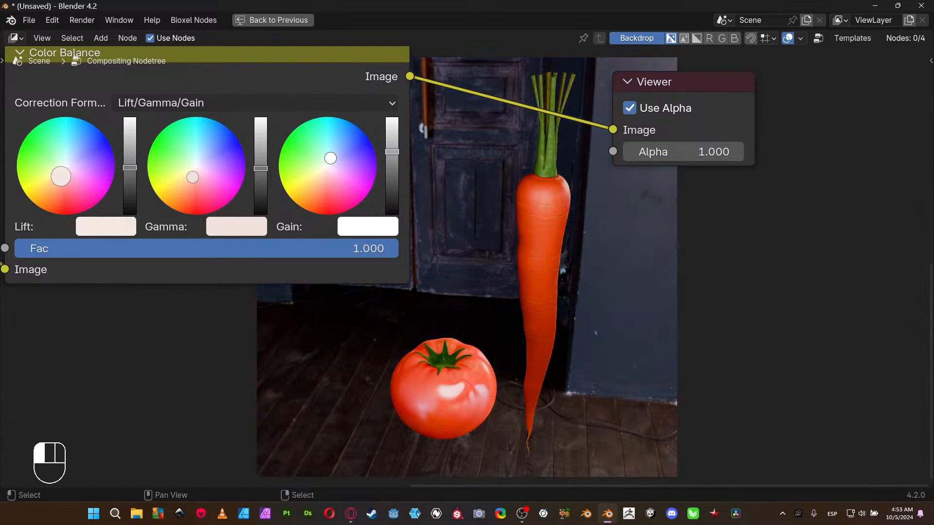
drag(65, 171, 69, 161)
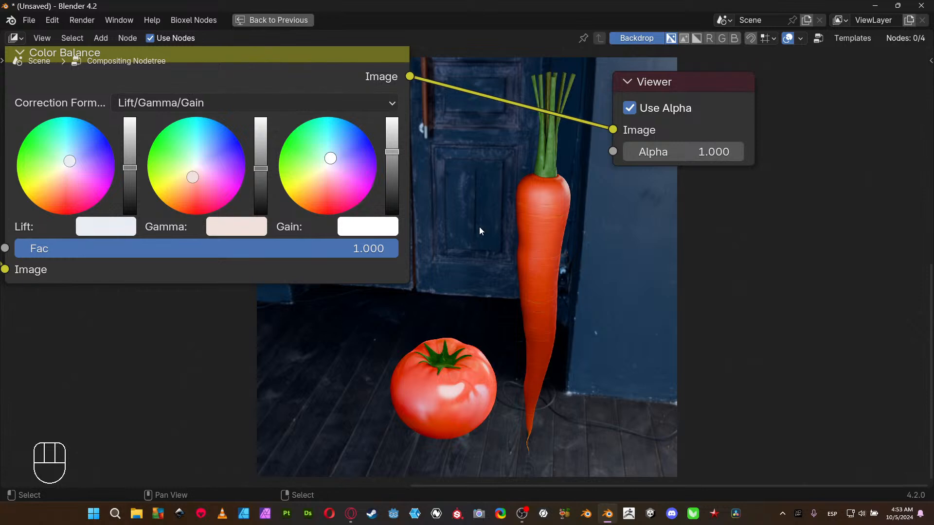
- Insert an RGB Curves node between the Color Balance and Viewer nodes, with its tone set to Filmlike
key(shift+a)
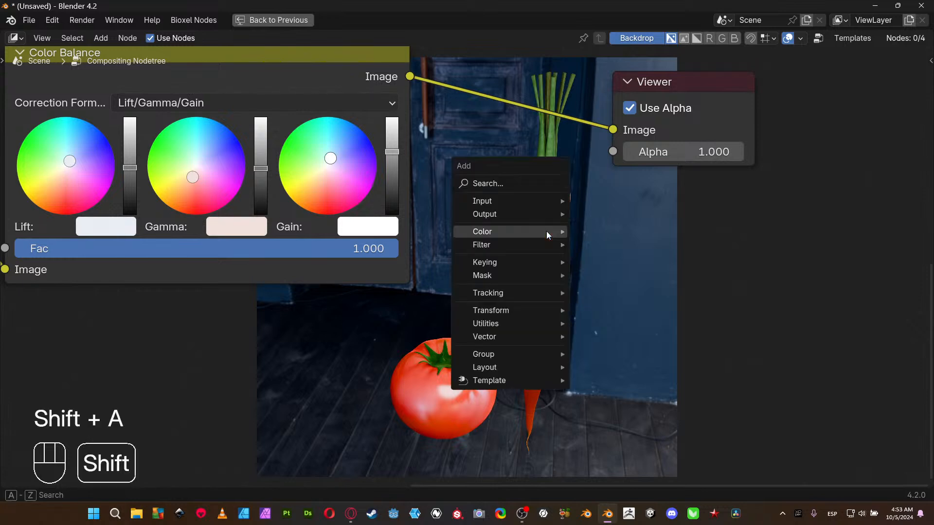
mouse_move(547, 232)
mouse_move(617, 231)
click(739, 322)
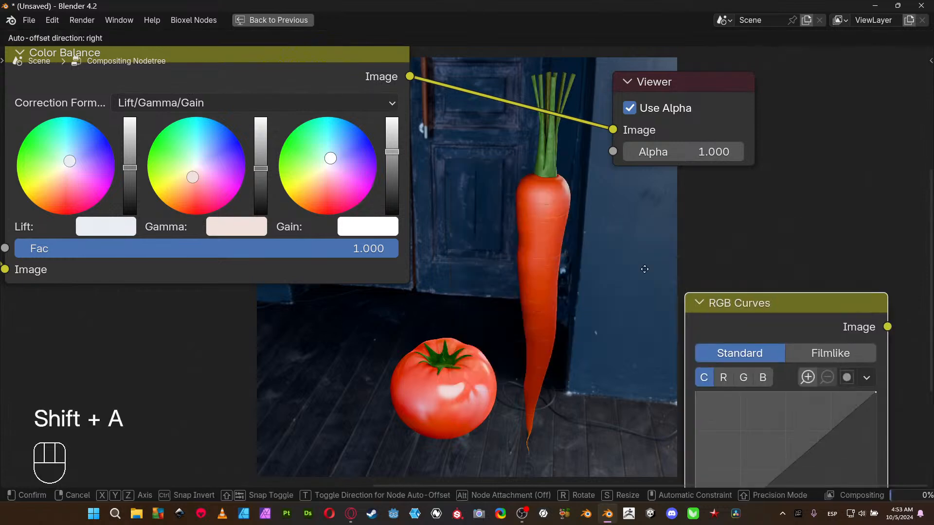
click(583, 141)
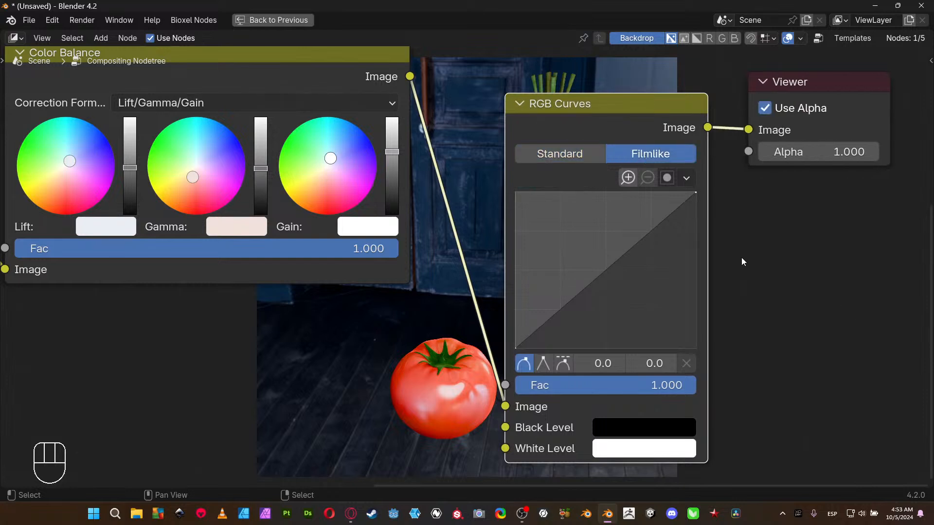
- Shape a gentle S-curve in the RGB Curves node, lowering a shadow point near 0.2 and raising an upper point to about 0.5, 0.6
middle_drag(741, 262, 873, 178)
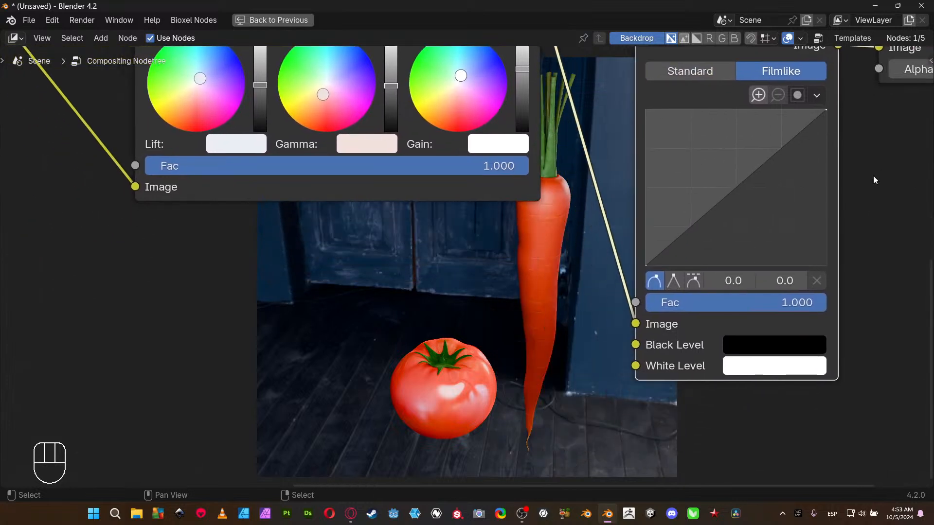
click(686, 225)
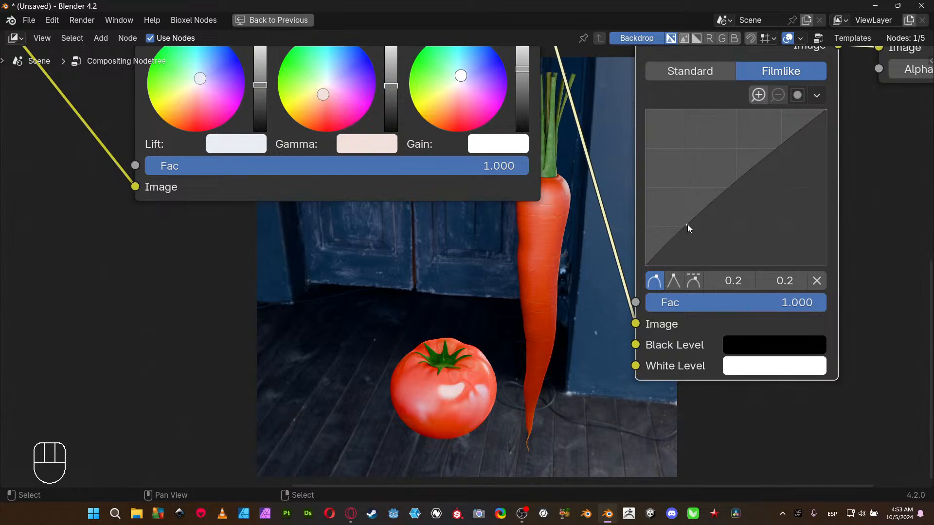
drag(690, 224, 692, 232)
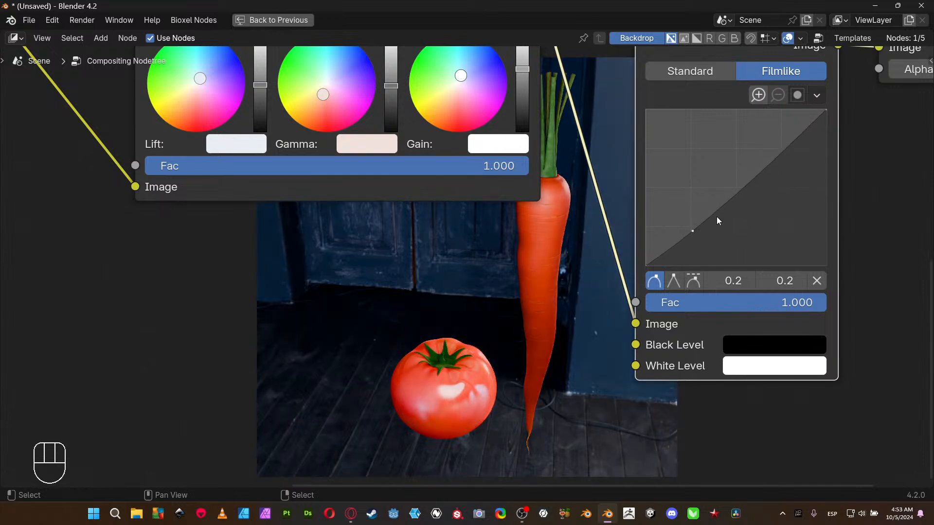
key(z)
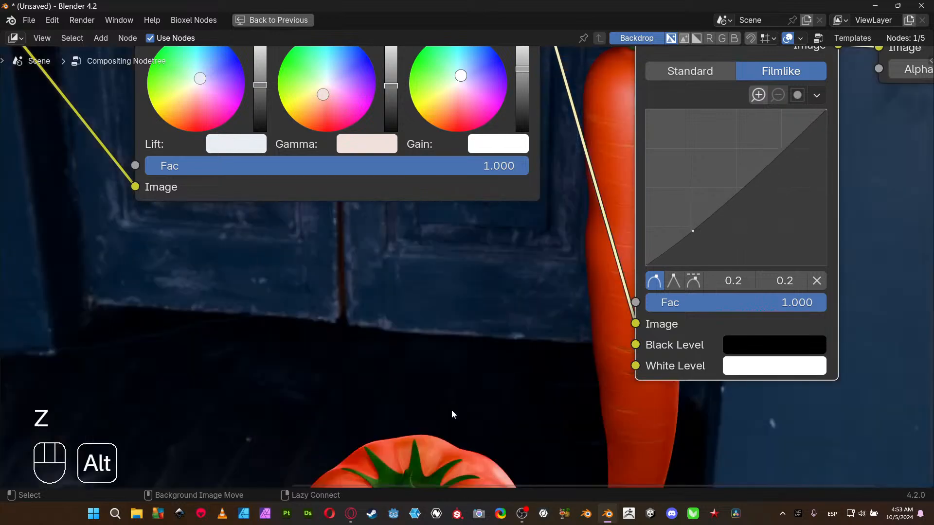
alt+middle_drag(451, 410, 376, 174)
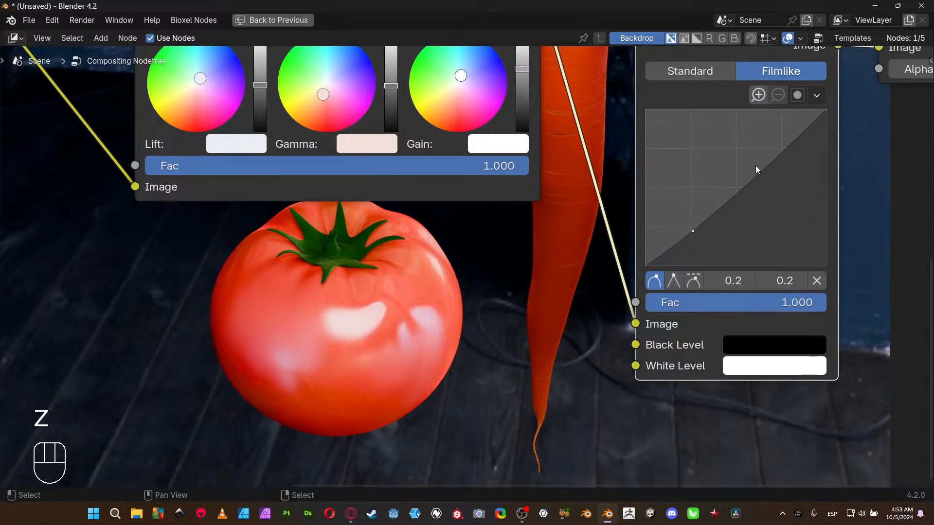
drag(755, 169, 751, 165)
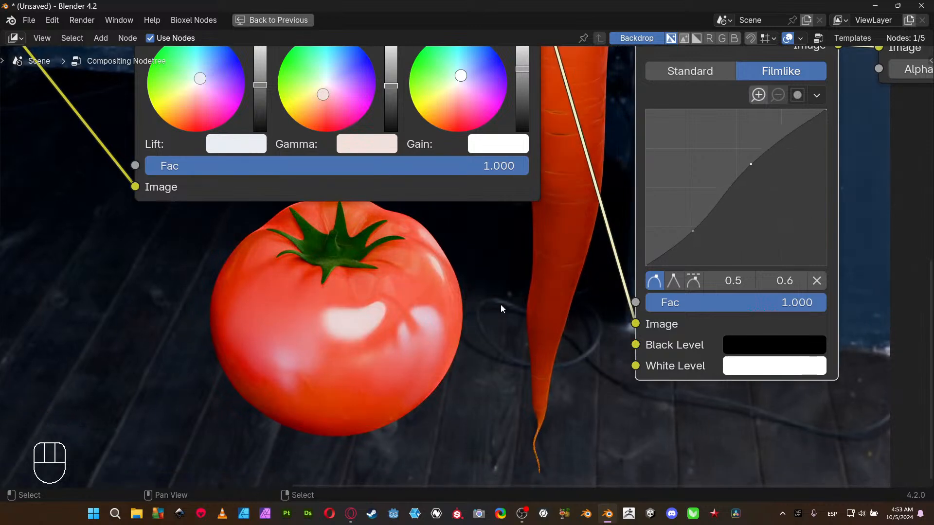
- Examine the graded tomato, carrot and carrot stems up close in the backdrop, and switch to the web browser
middle_drag(492, 312, 643, 263)
alt+middle_drag(629, 184, 703, 105)
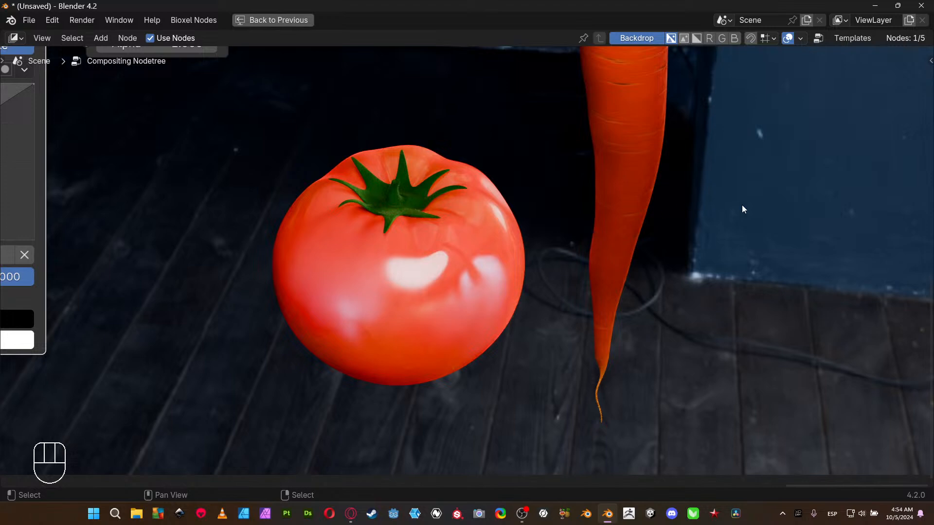
alt+middle_drag(667, 203, 442, 208)
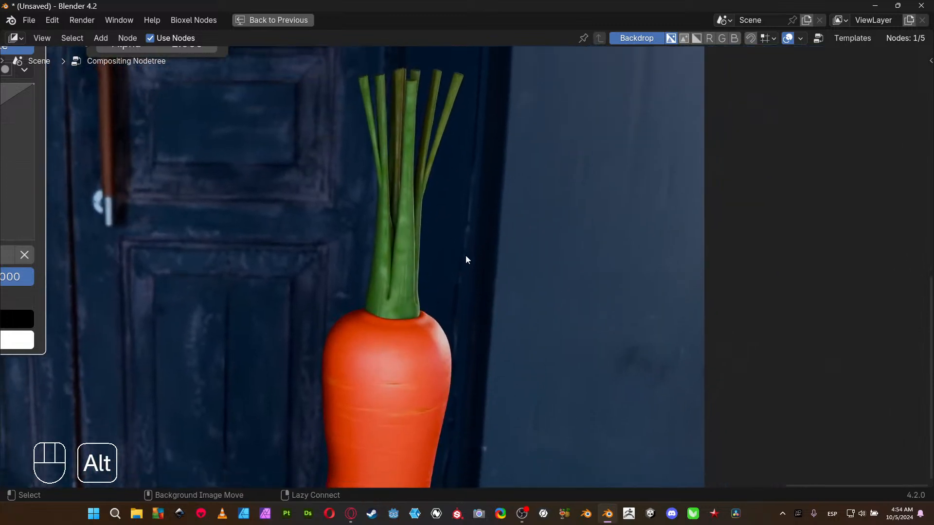
alt+middle_drag(466, 261, 641, 274)
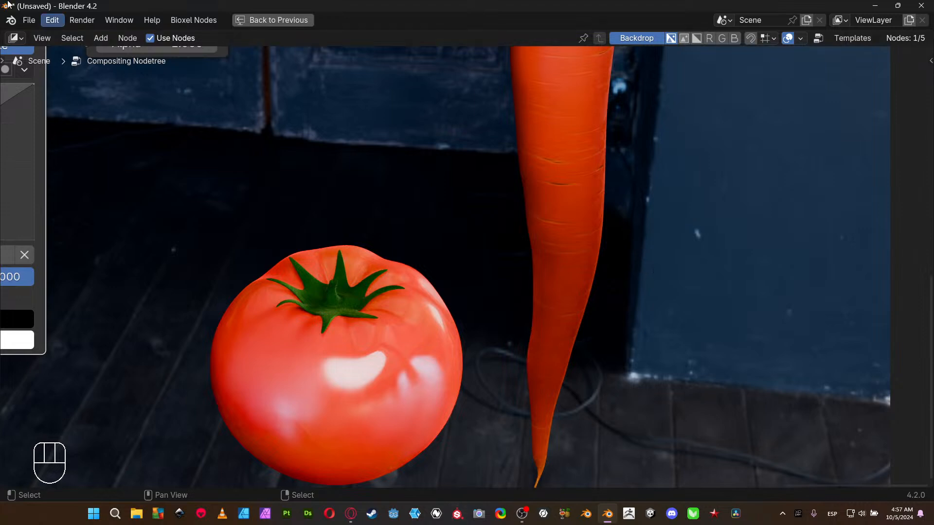
click(351, 514)
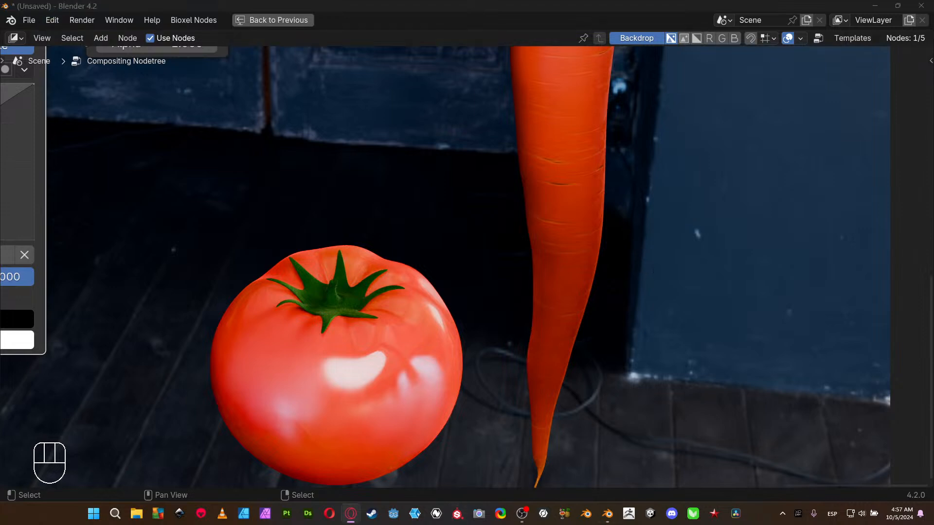